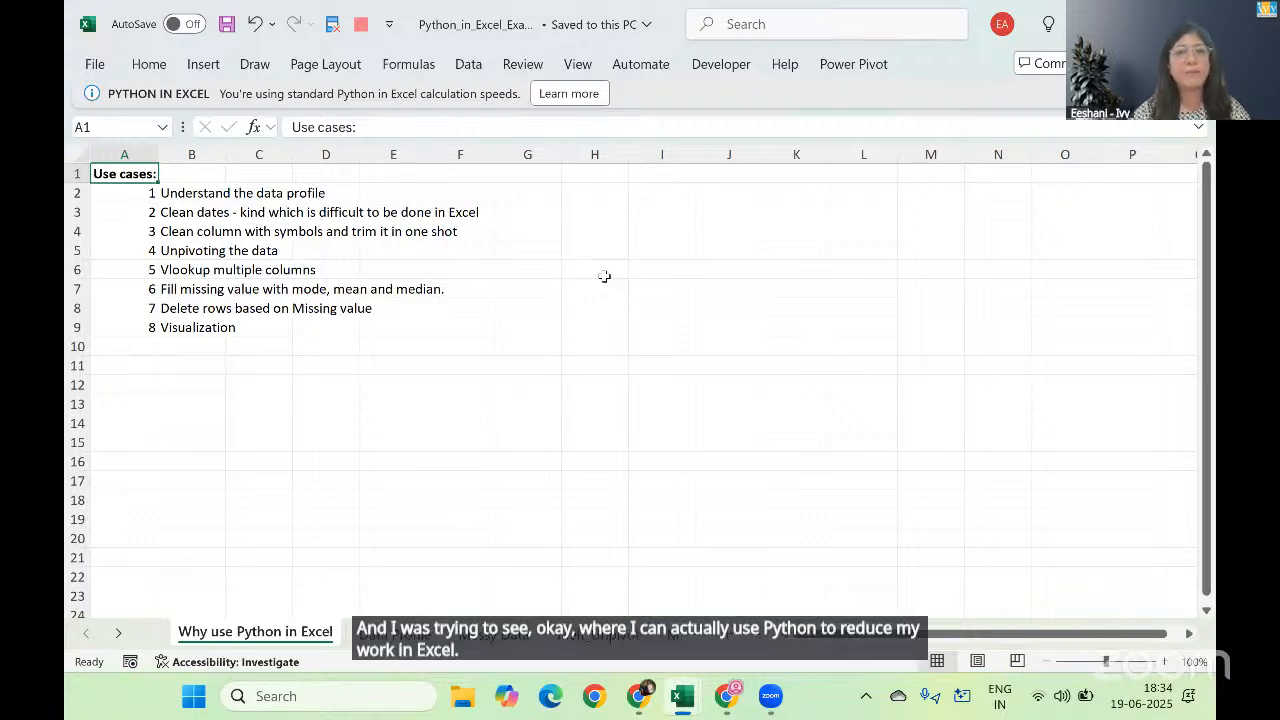
Step: Go through the listed Python use cases one by one, from understanding the data profile down to visualization
key("Down")
key("Right")
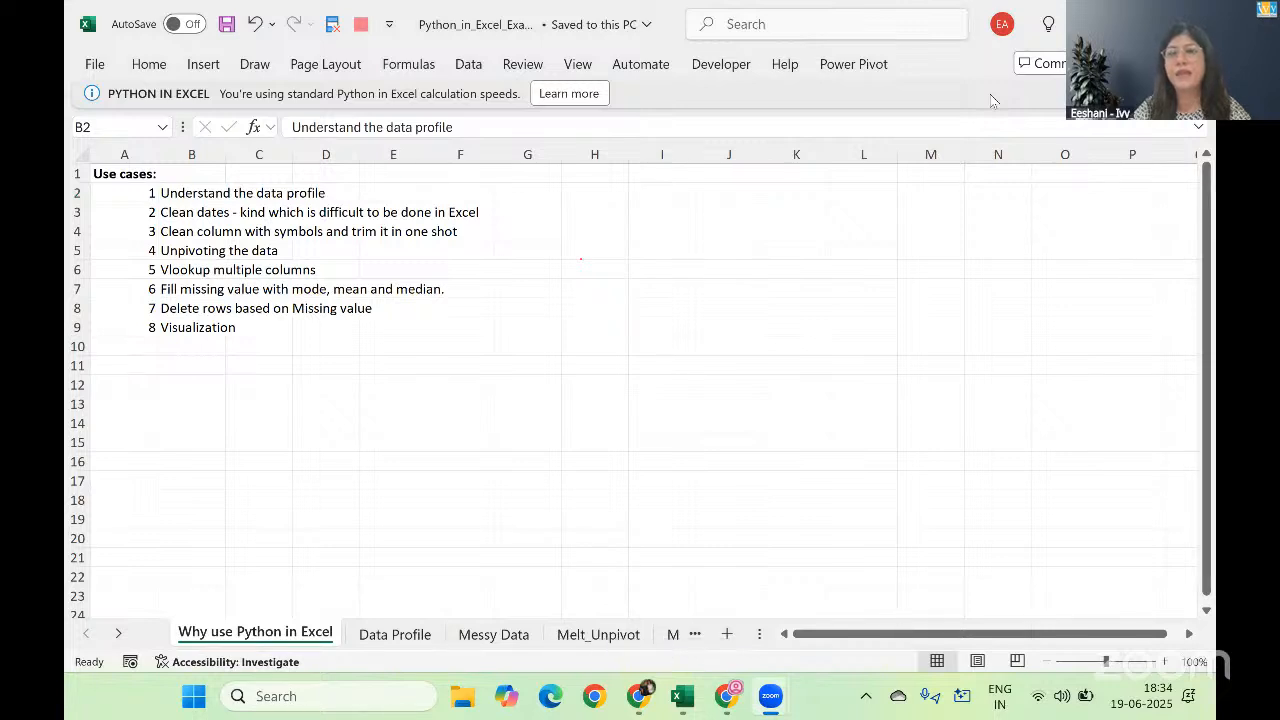
left_click(748, 302)
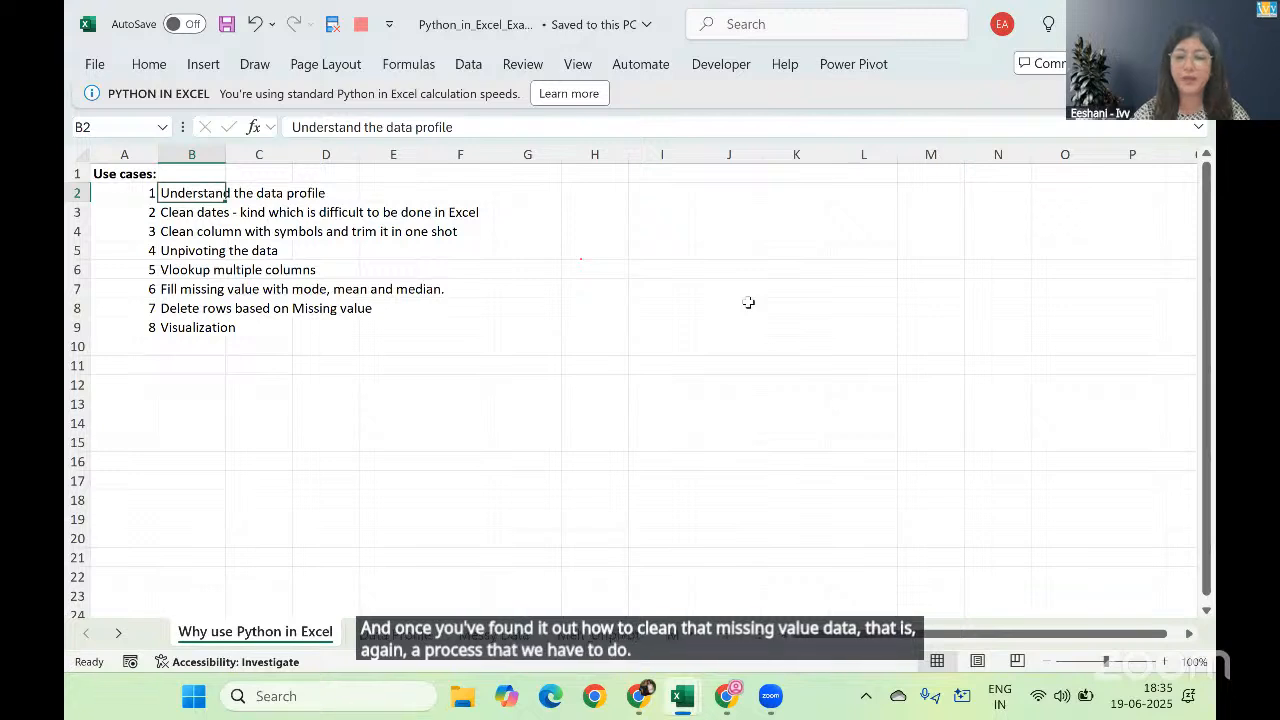
key("Down")
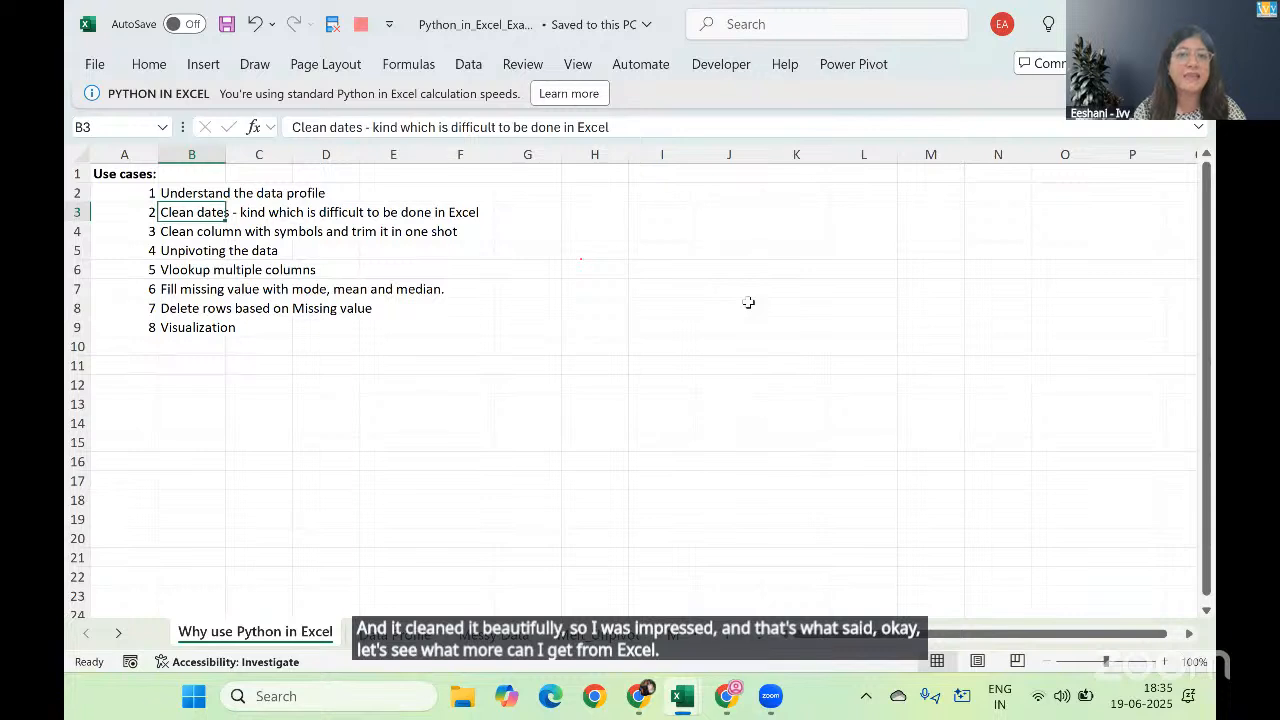
key("Down")
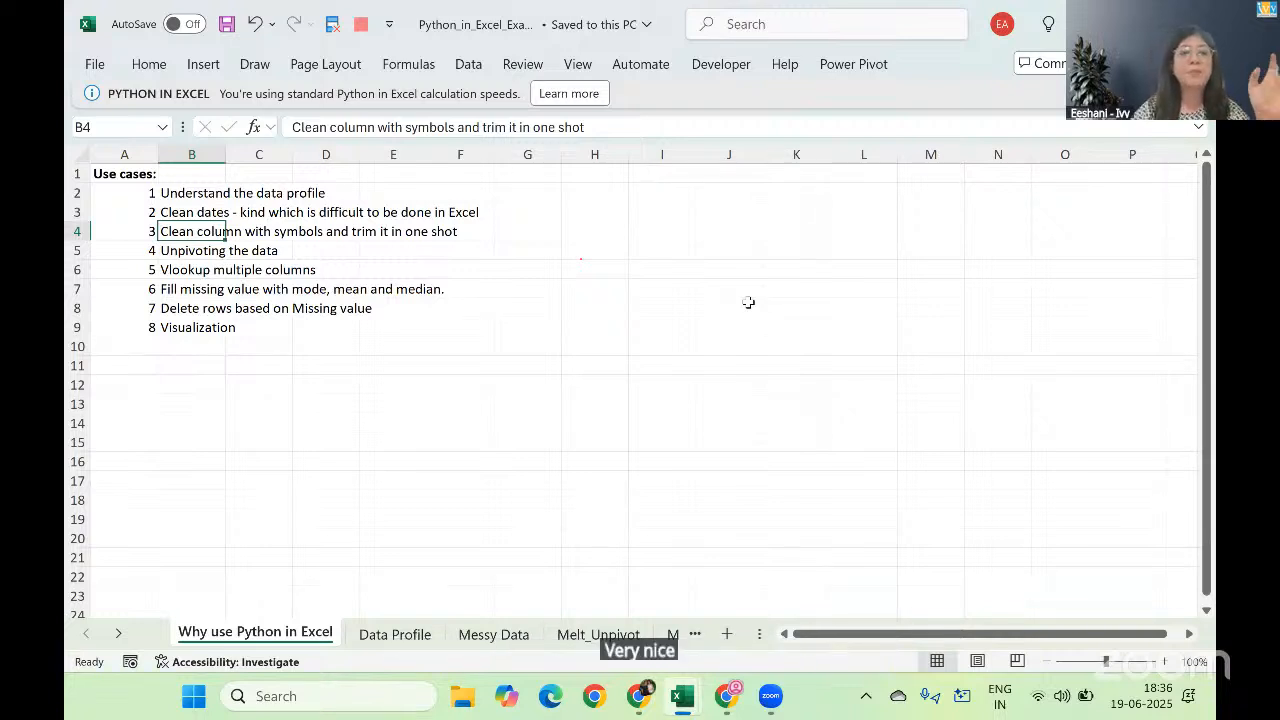
key("Down")
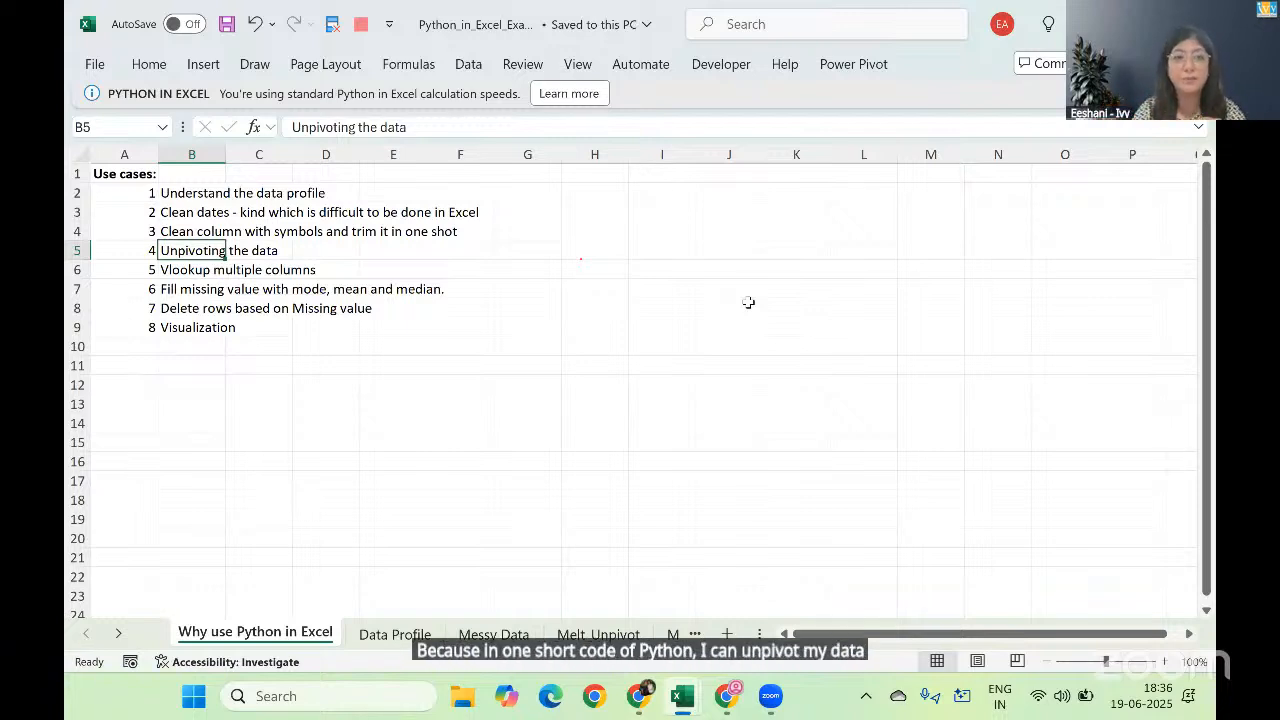
key("Down")
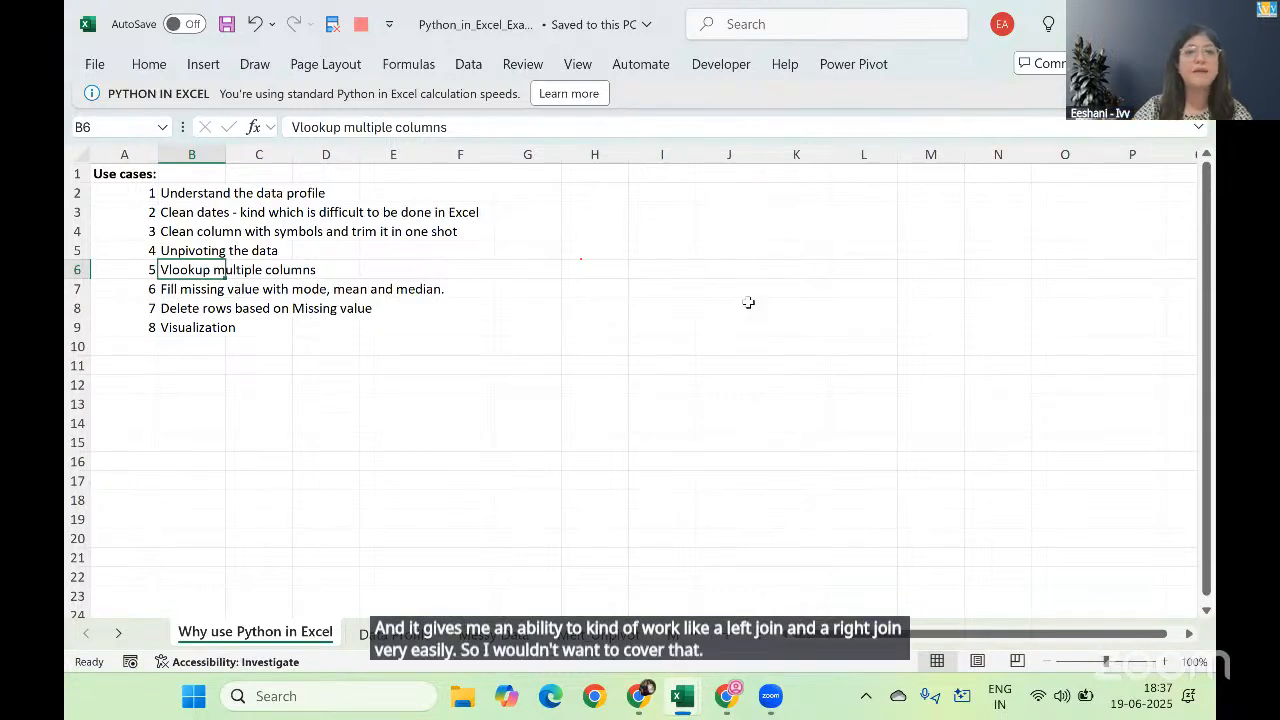
key("Down")
key("Down")
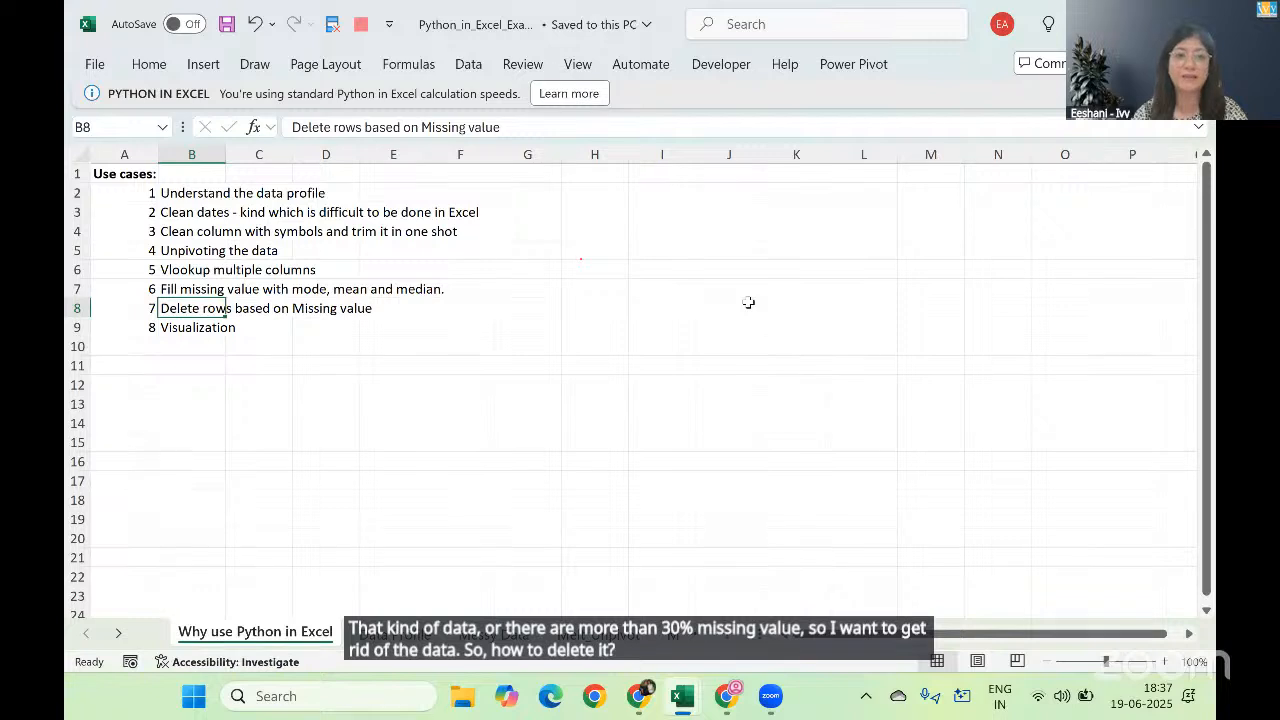
key("Down")
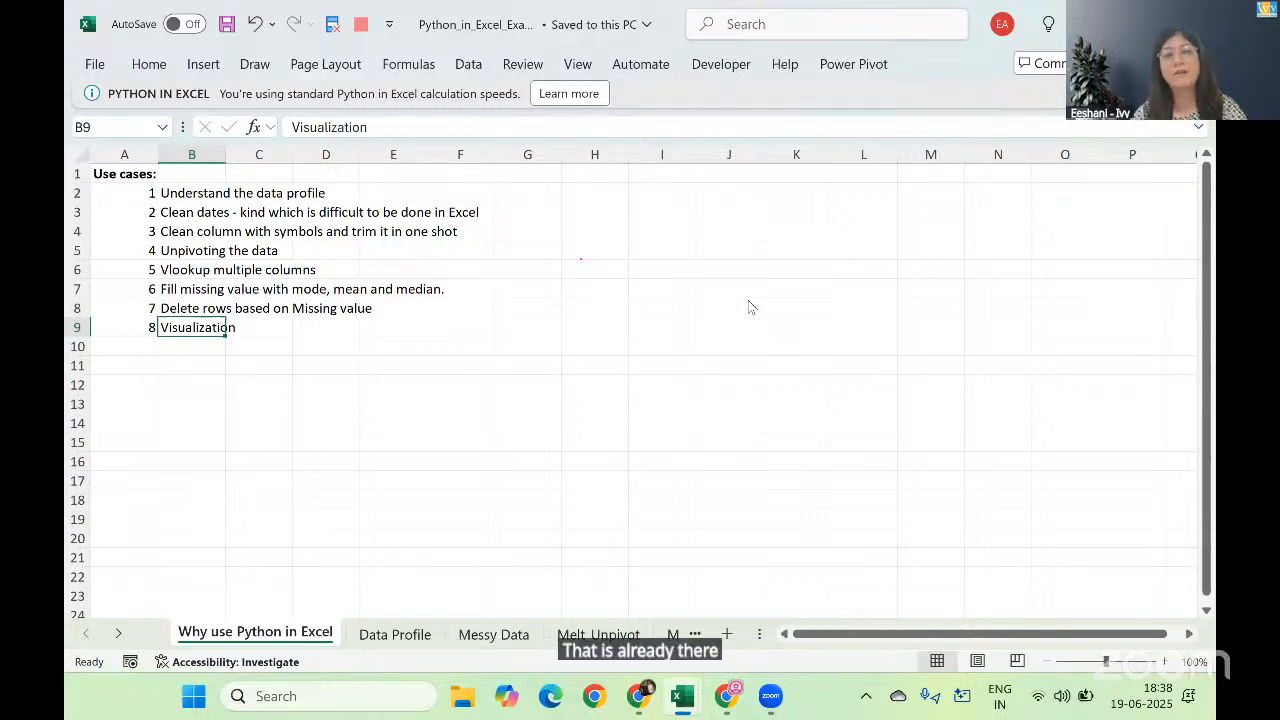
Step: Switch to the Python_in_Excel_Examples_Solution workbook and examine the word cloud, histogram, scatter, violin and heatmap charts on the Visualization sheet
key("alt+Tab")
key("Tab")
key("Tab")
key("Tab")
key("Tab")
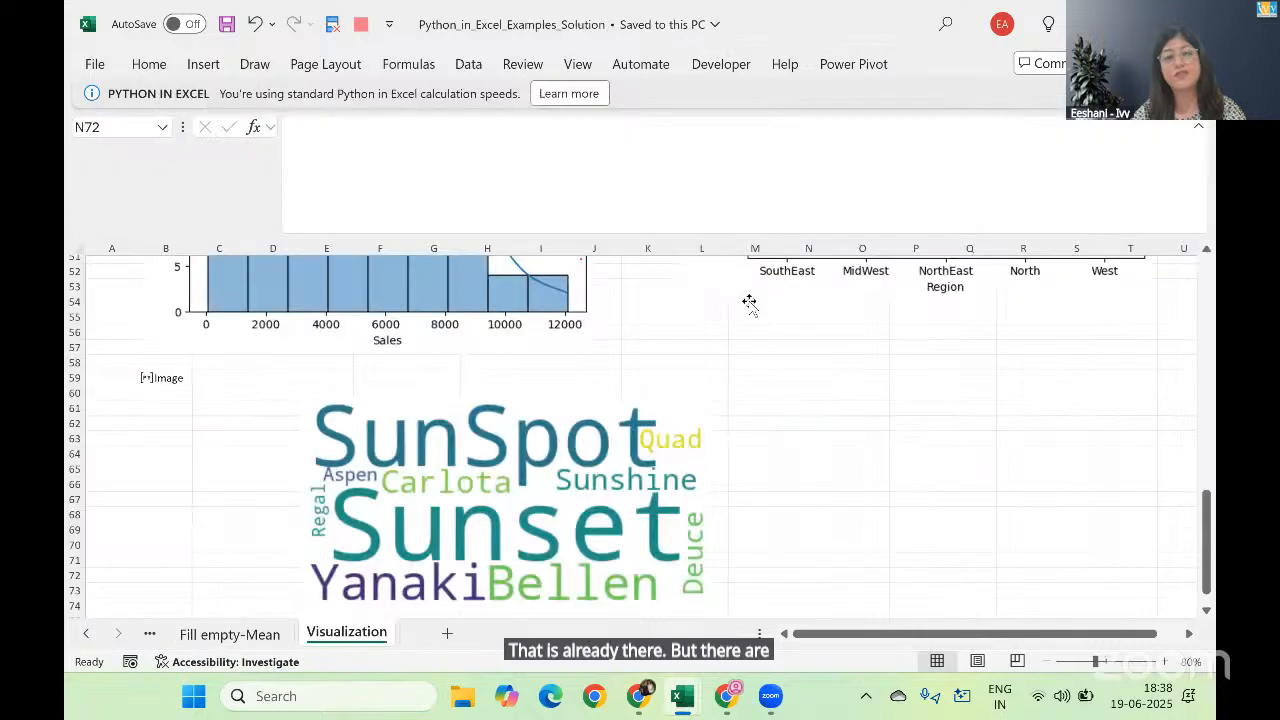
scroll(749, 302, "down", 3)
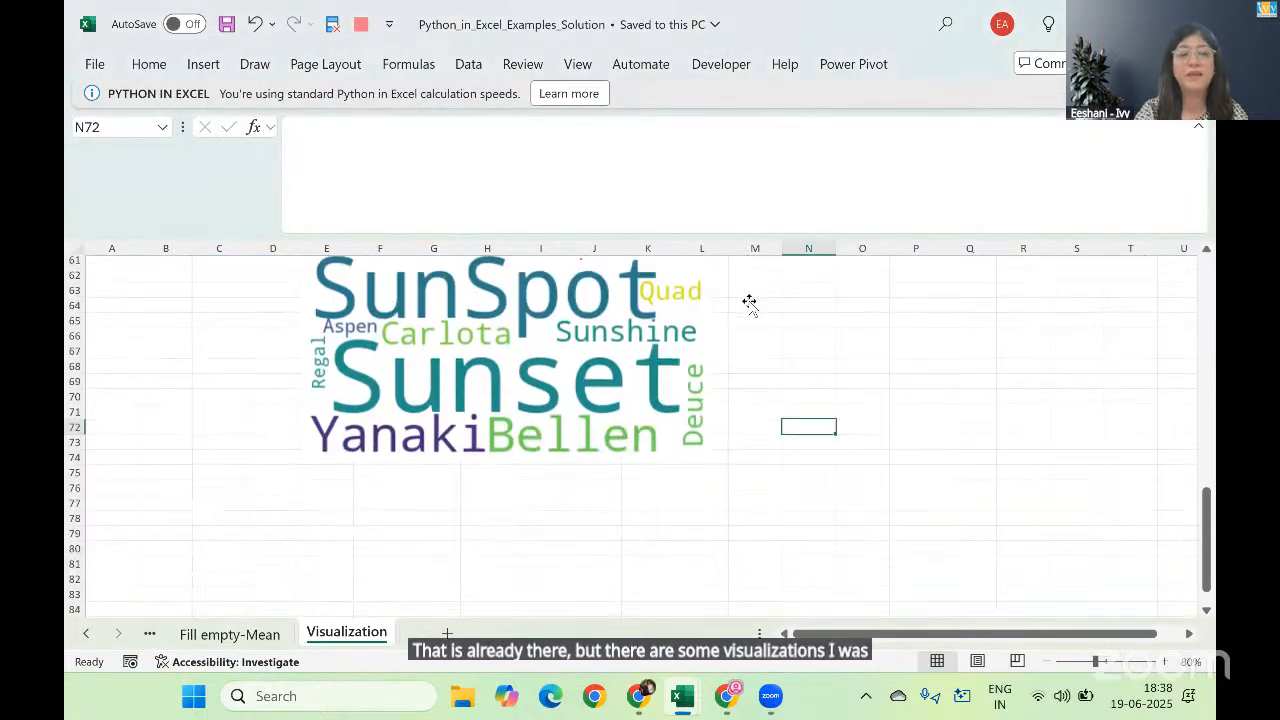
scroll(749, 302, "up", 1)
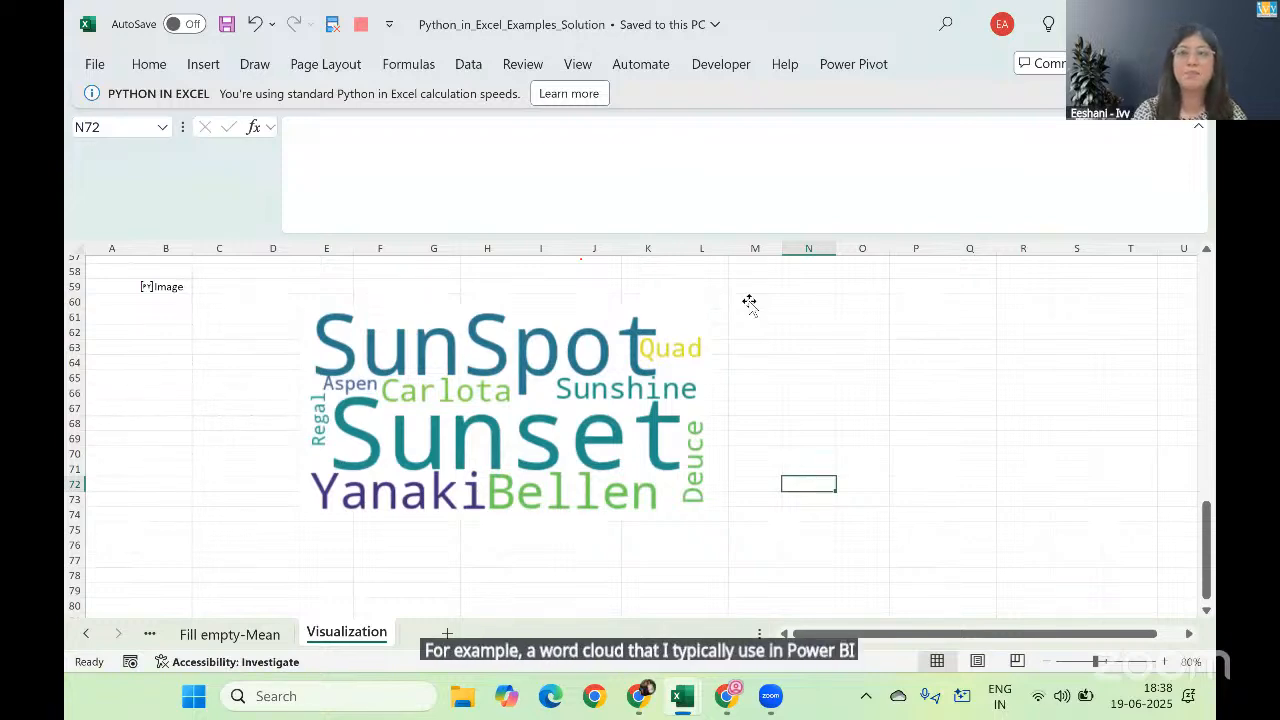
scroll(749, 302, "up", 7)
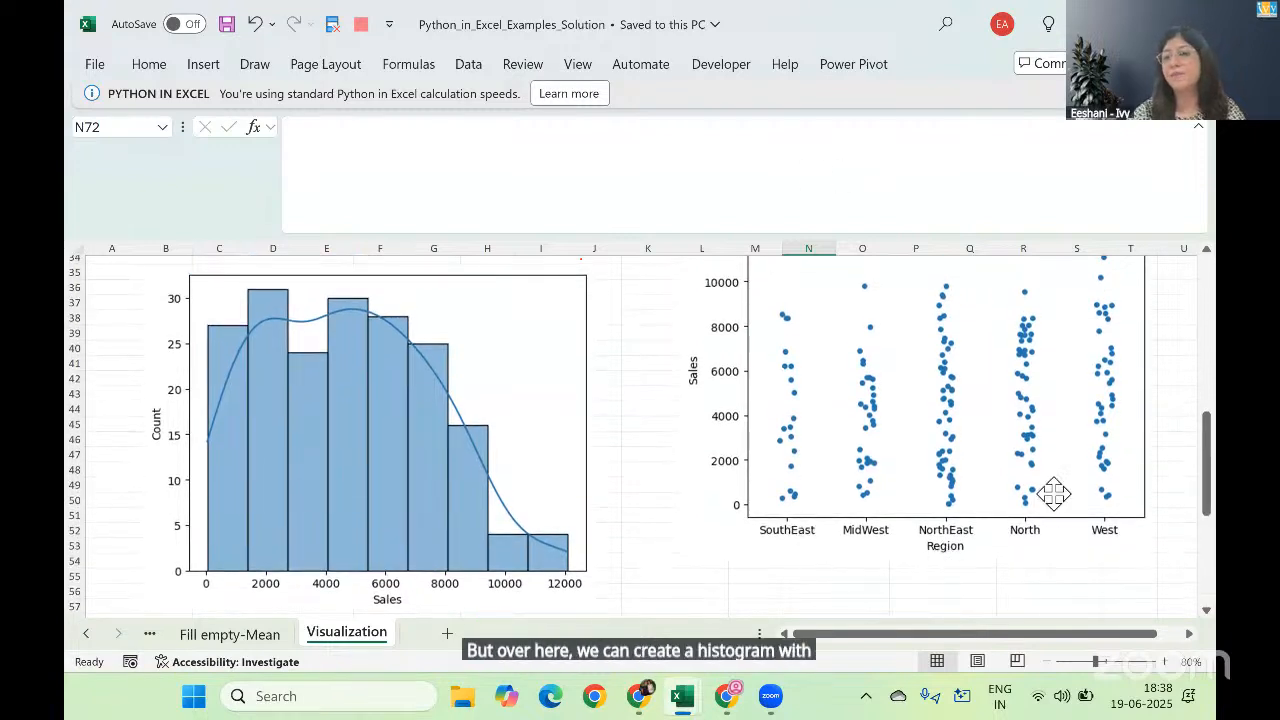
left_click(647, 463)
scroll(647, 463, "up", 6)
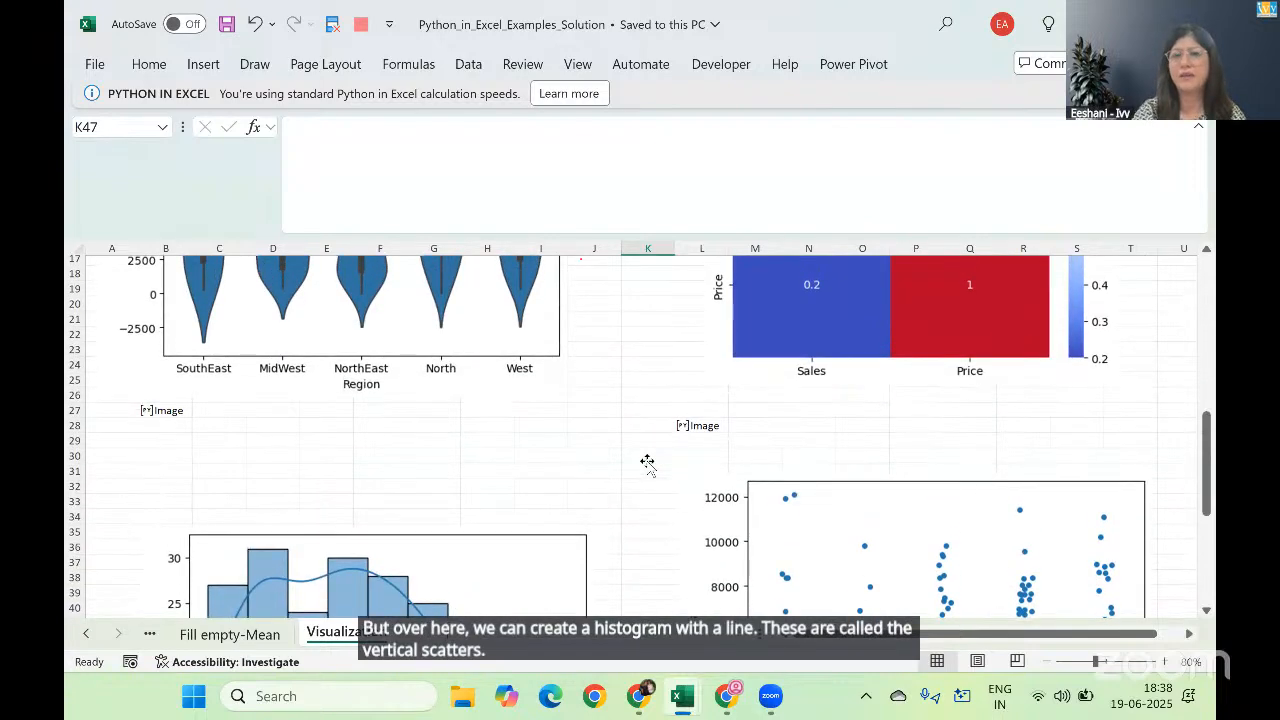
scroll(647, 463, "up", 4)
scroll(647, 463, "up", 2)
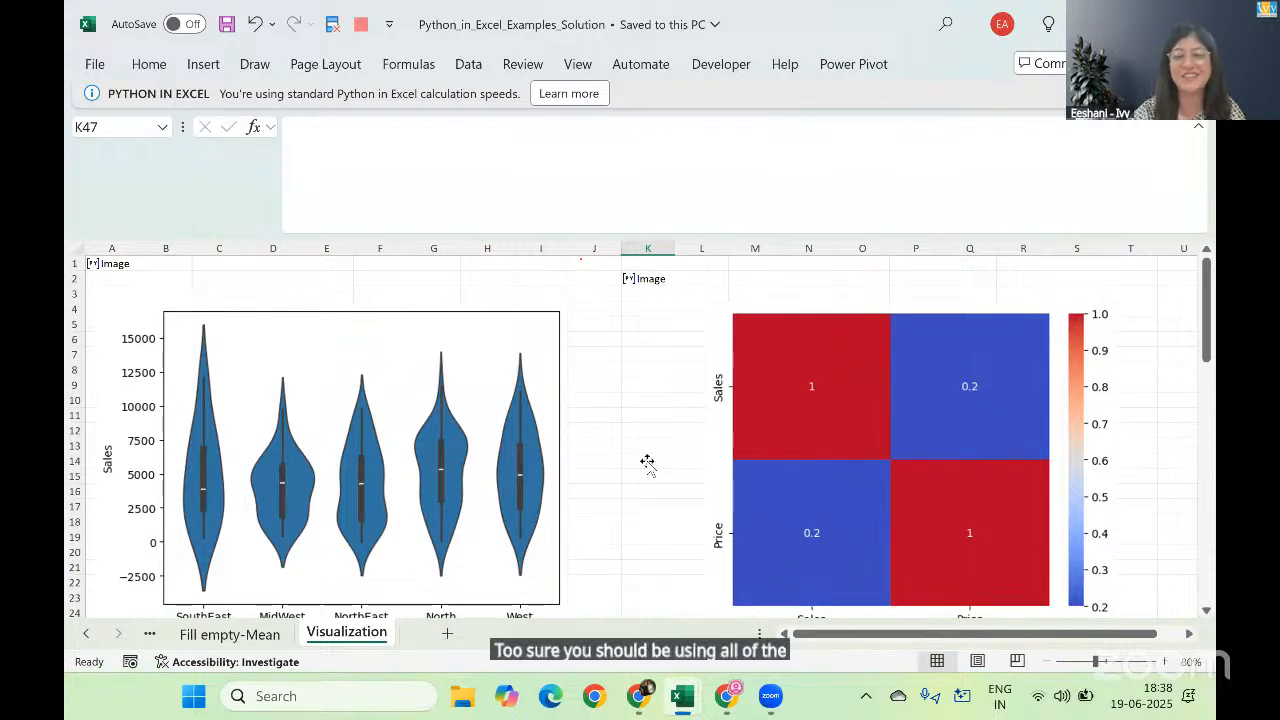
scroll(647, 463, "down", 10)
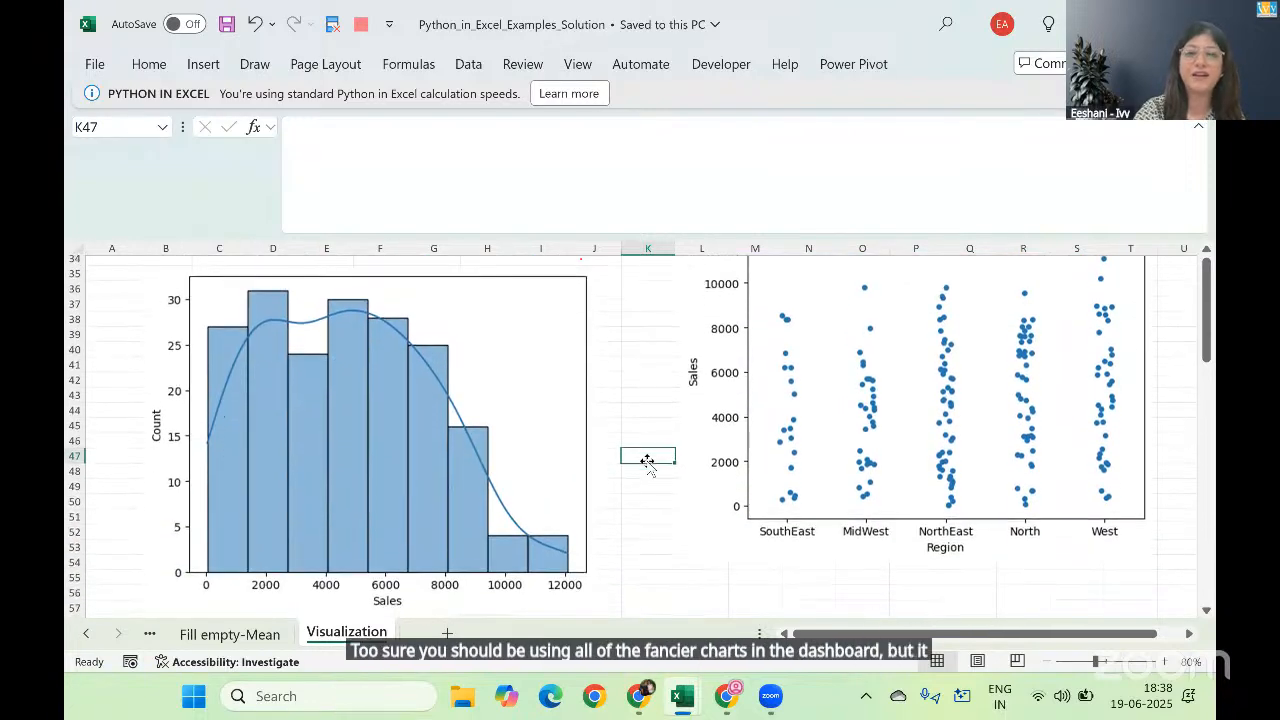
scroll(647, 463, "down", 10)
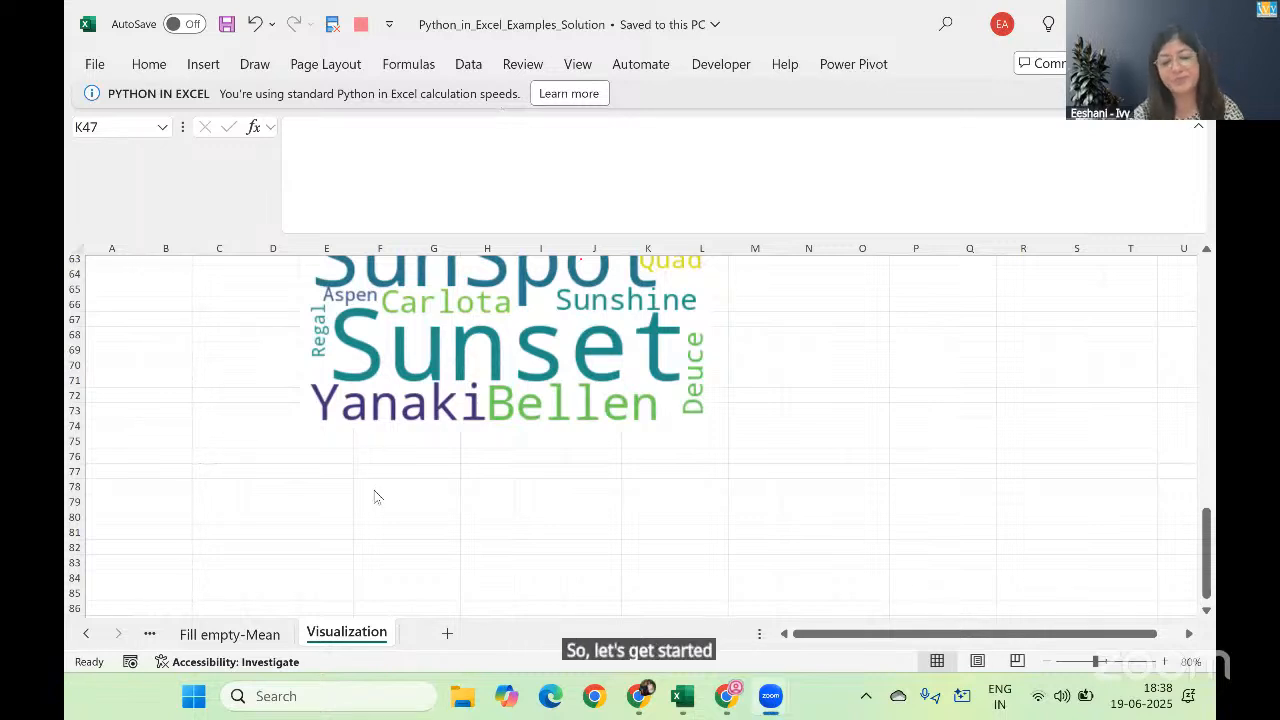
Step: Switch back to the Python_in_Excel_Examples workbook and open the Data Profile sheet
key("alt+Tab")
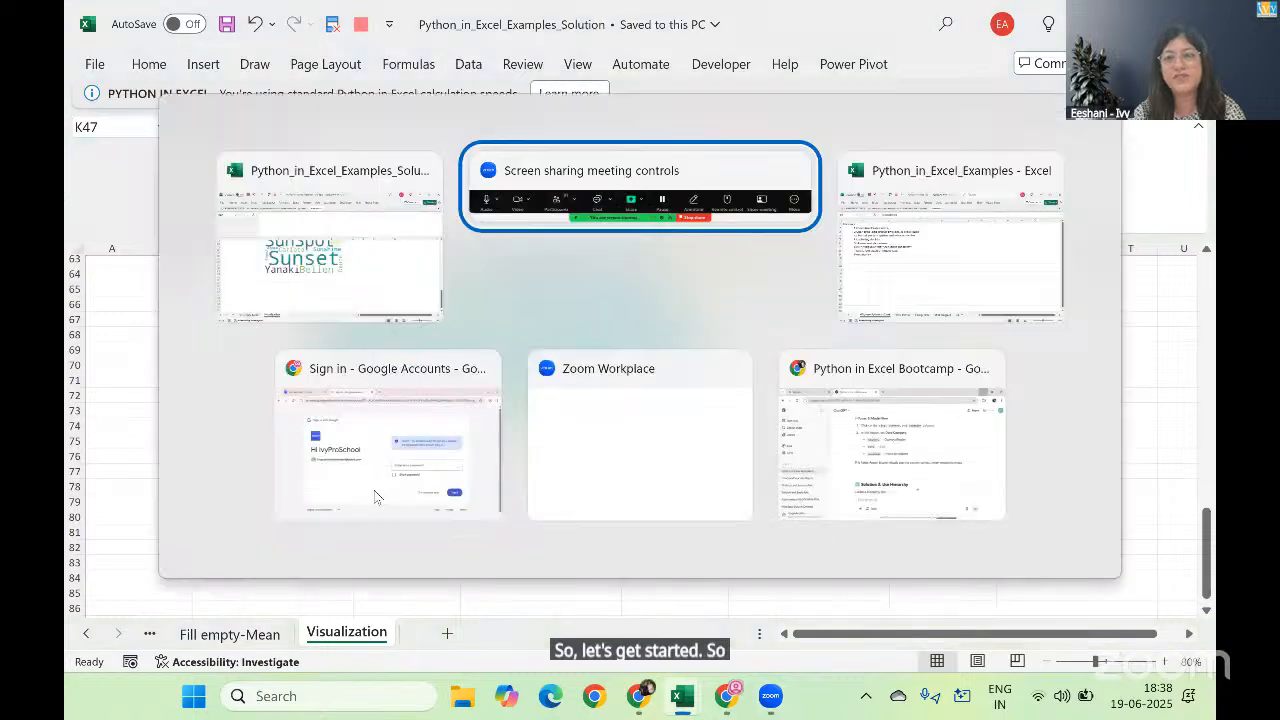
key("alt+Tab")
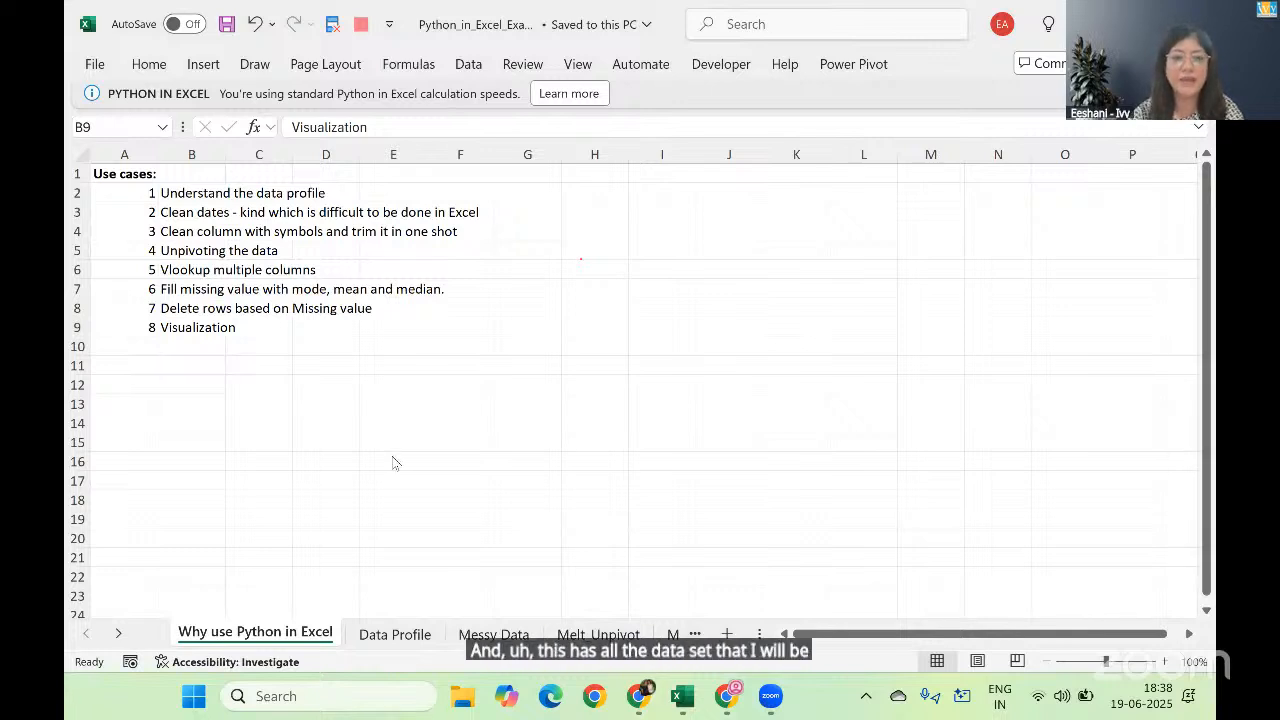
left_click(370, 642)
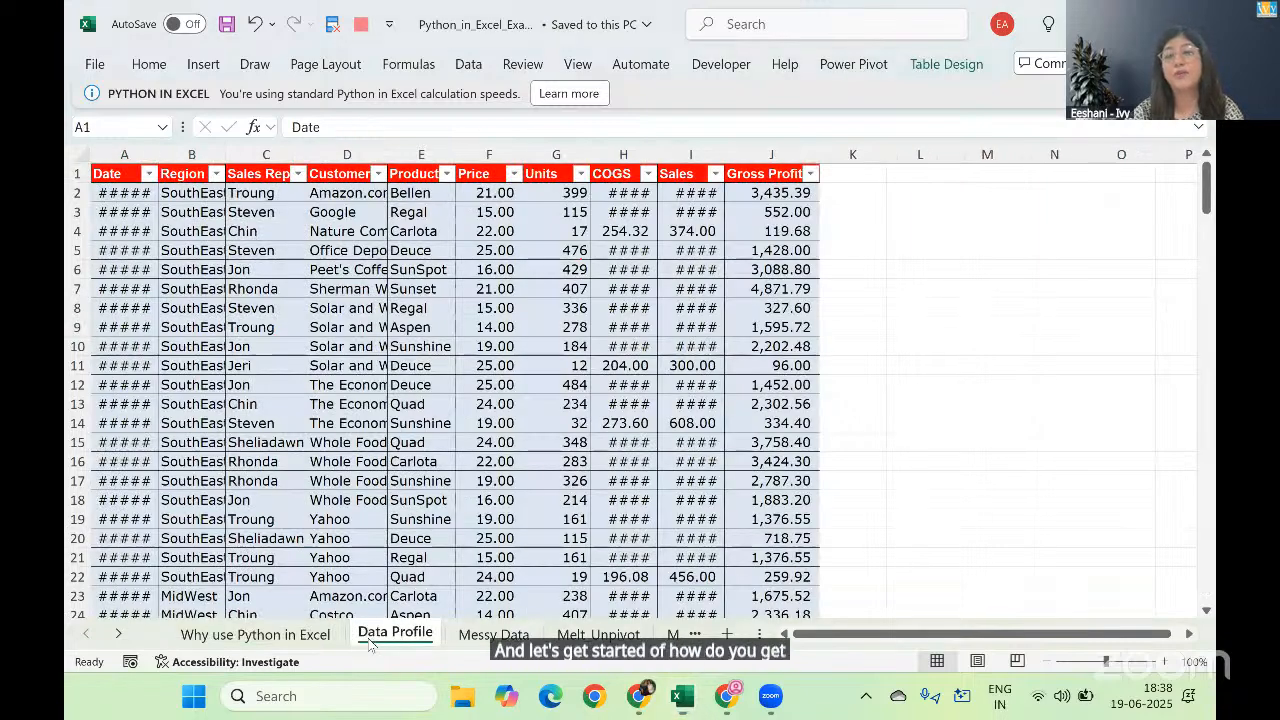
Step: Start an empty Python formula in cell M1 to expand the formula bar, and cancel the formula
left_click(871, 211)
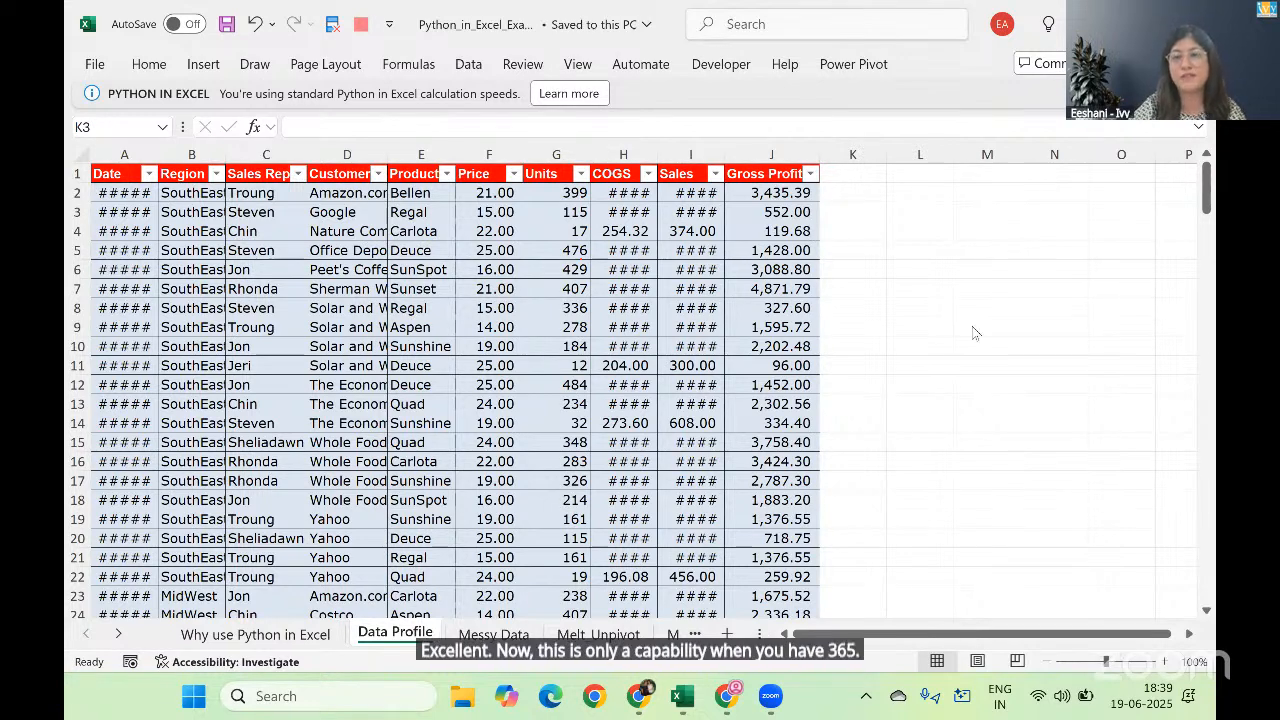
left_click(976, 180)
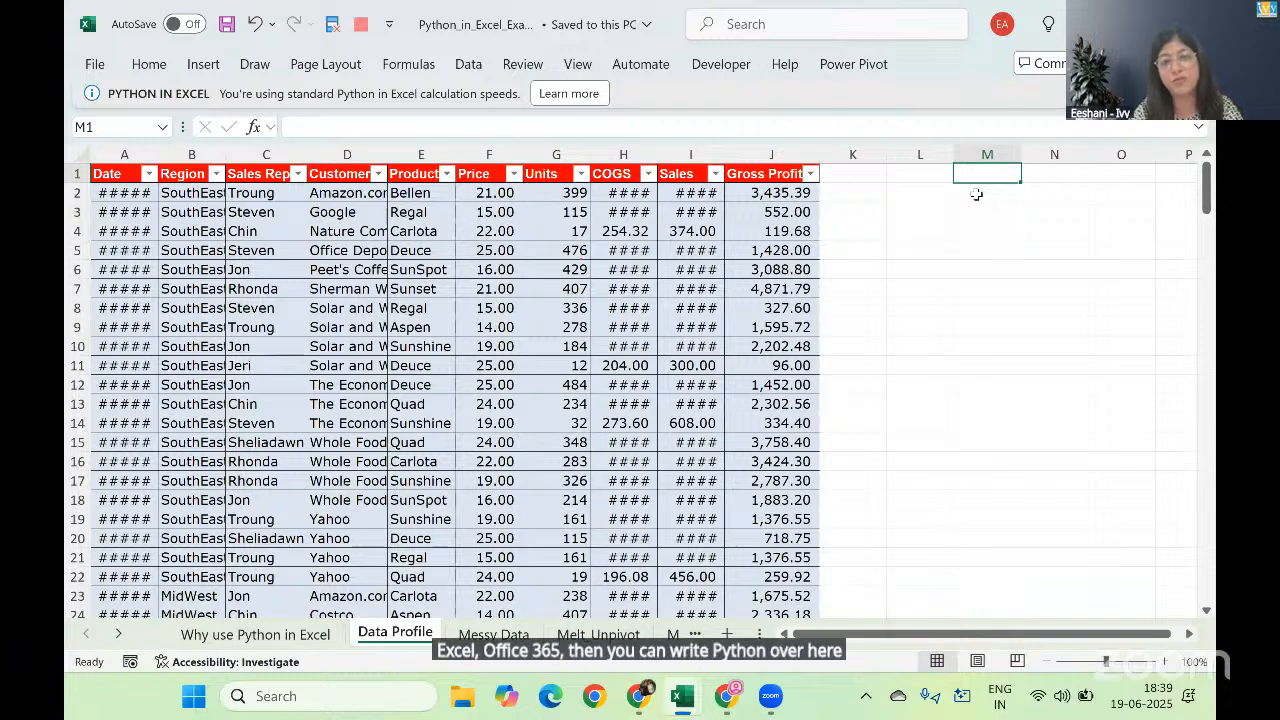
key("Right")
key("Right")
key("Right")
key("Right")
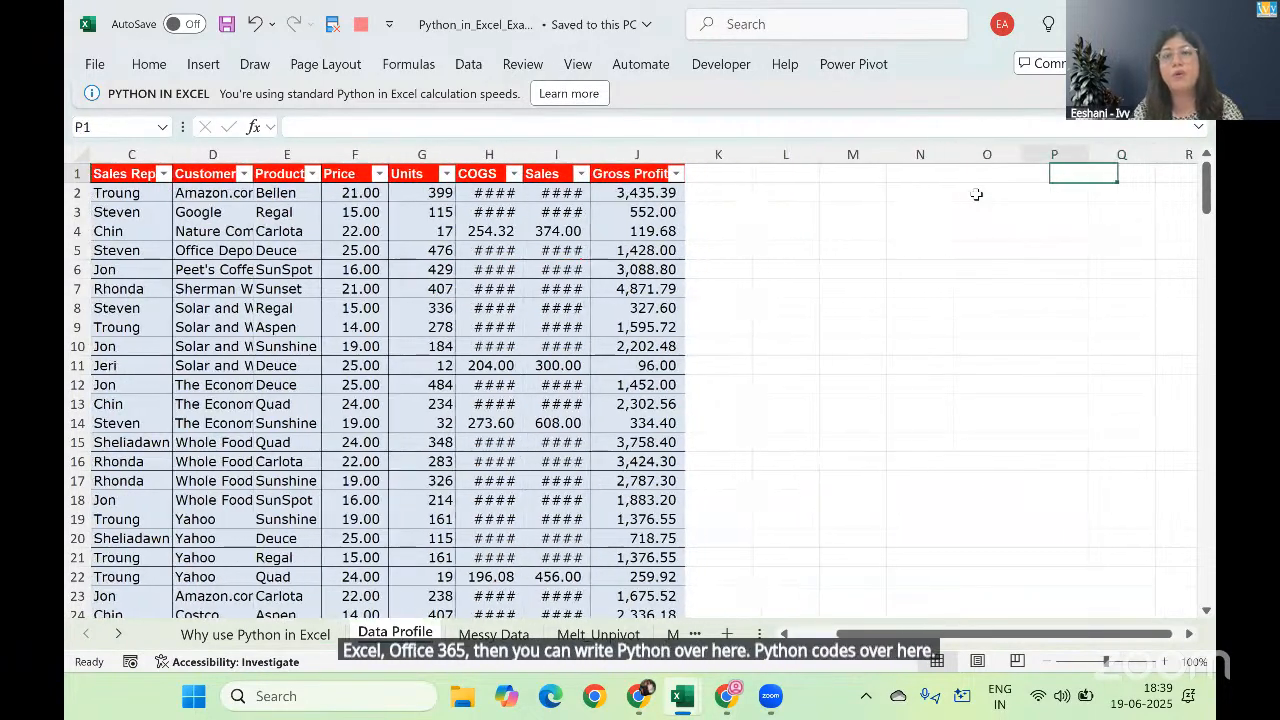
key("Left")
key("Left")
key("Left")
key("Left")
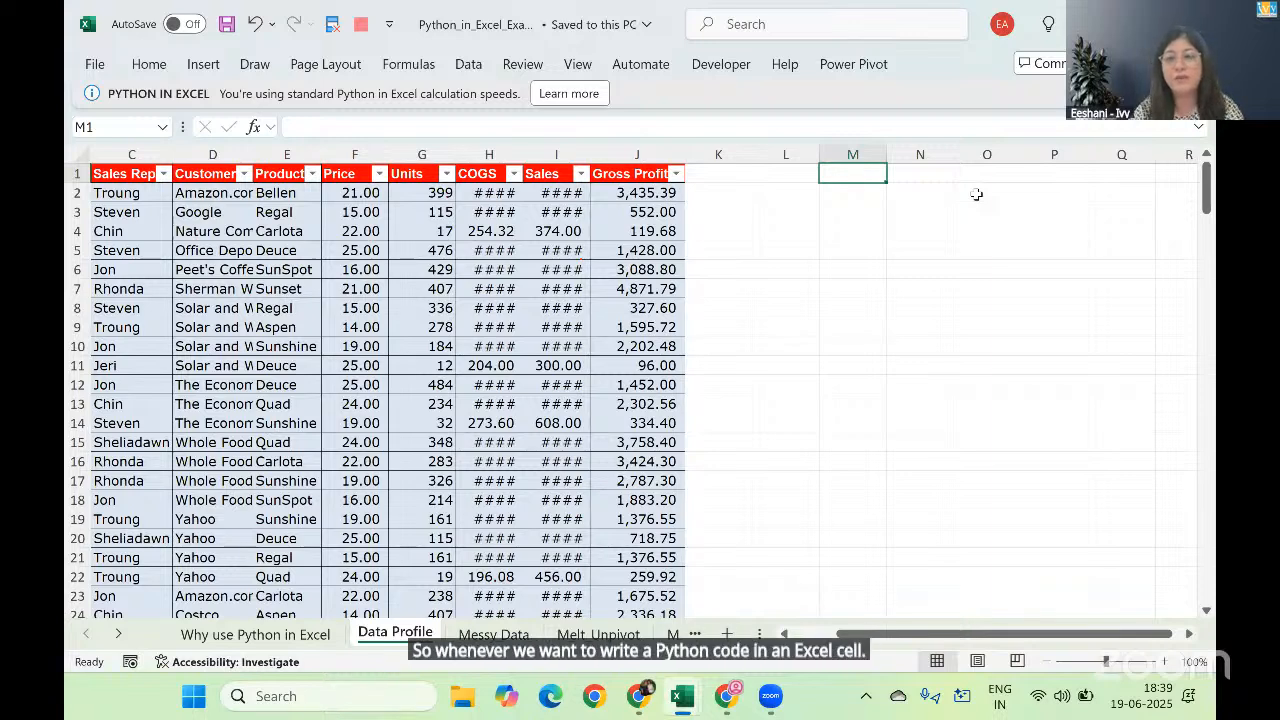
type("=")
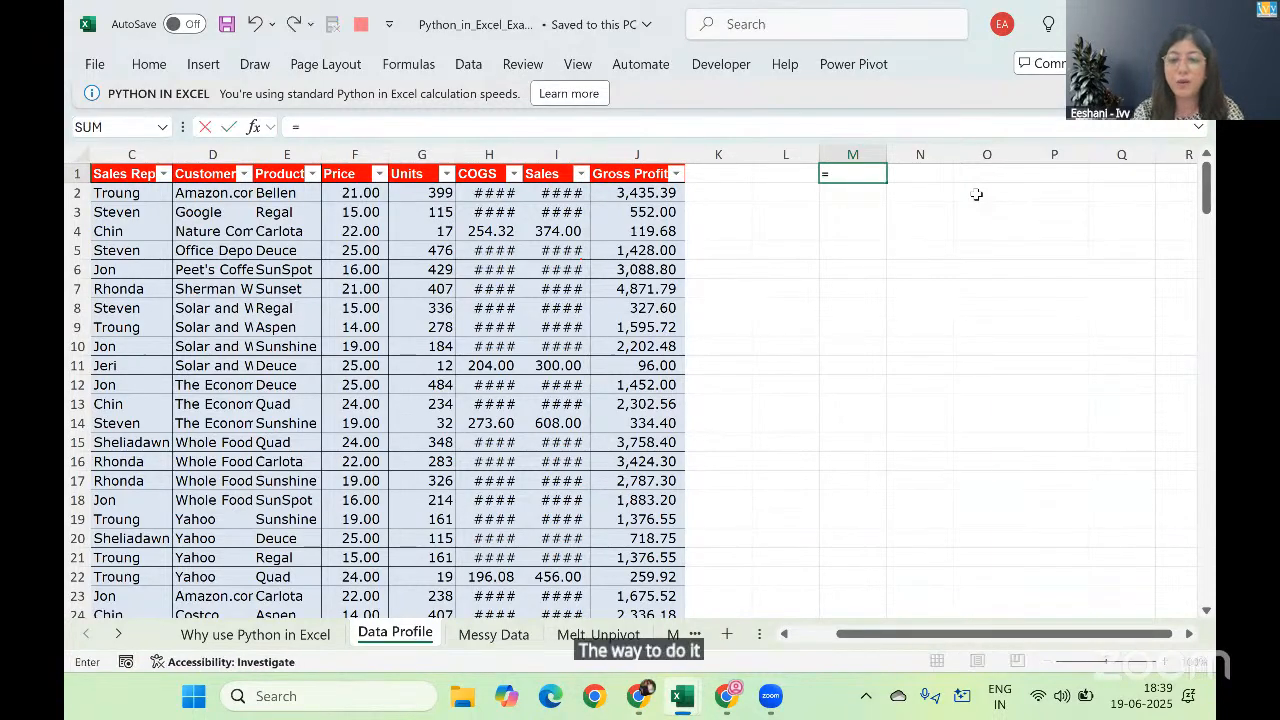
type("py")
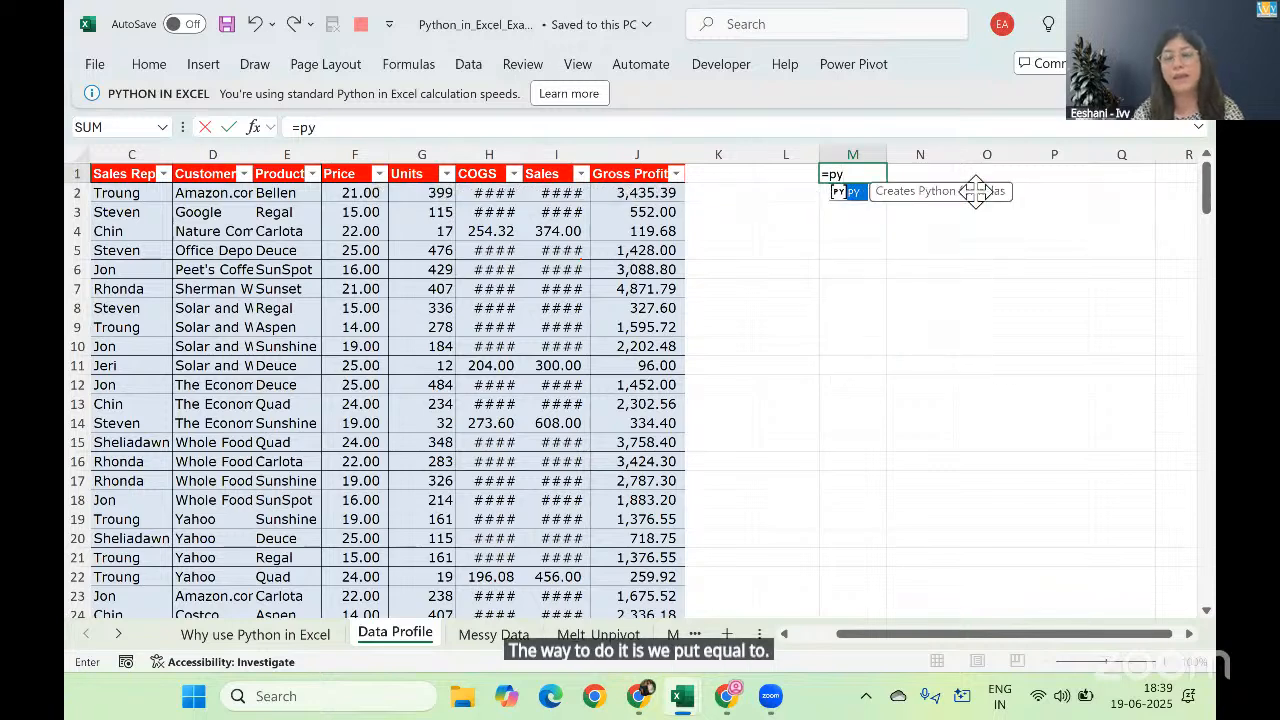
key("Tab")
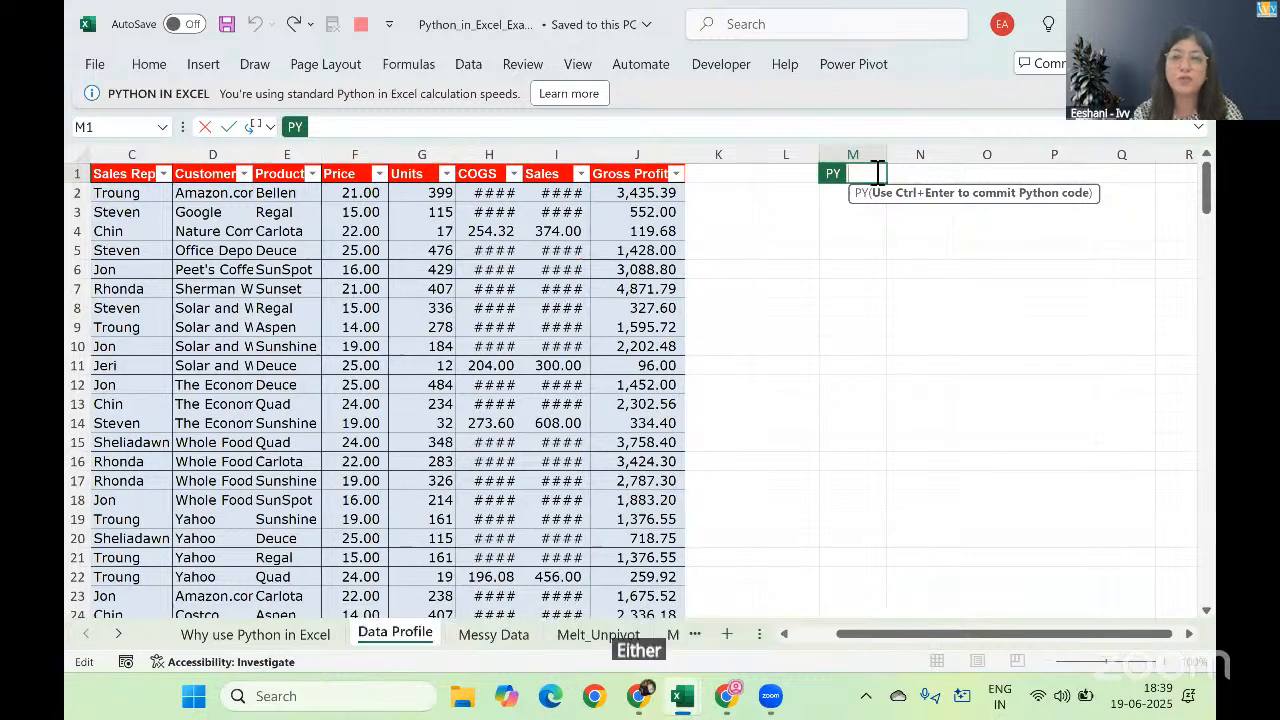
left_click(1198, 127)
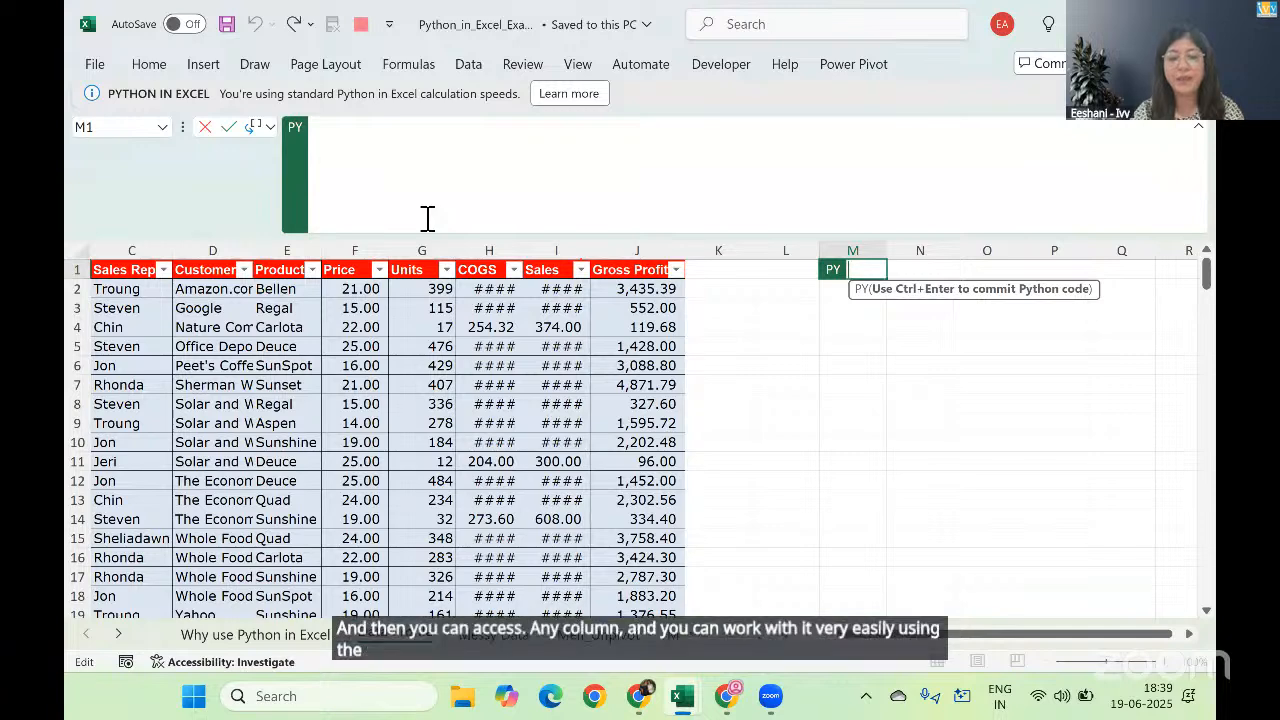
key("Escape")
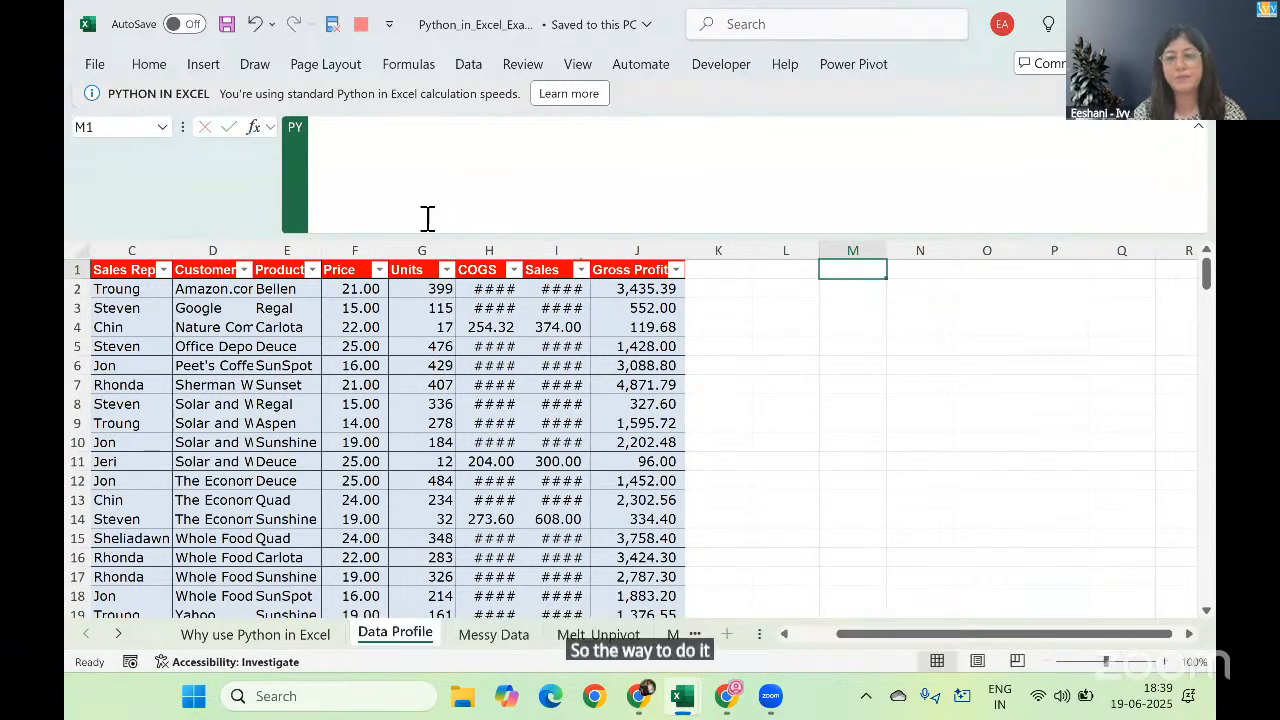
Step: Check the name of the sales data table in its design settings
left_click(375, 327)
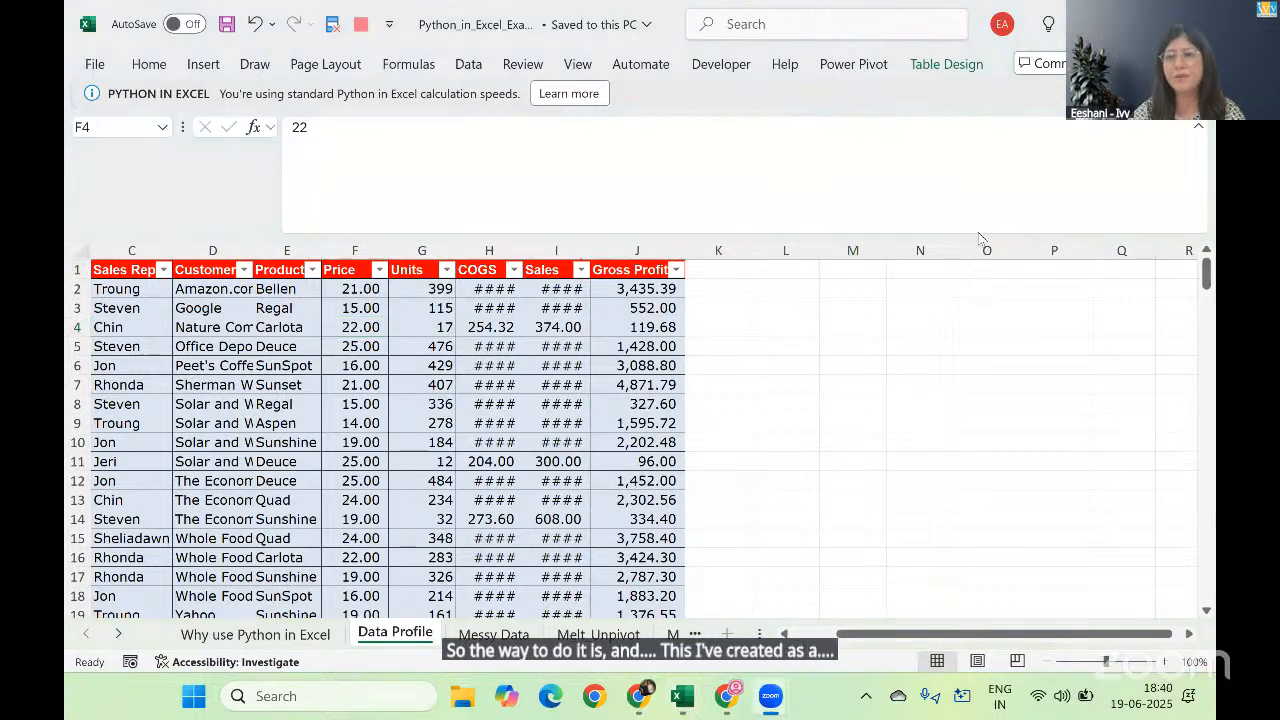
left_click(941, 69)
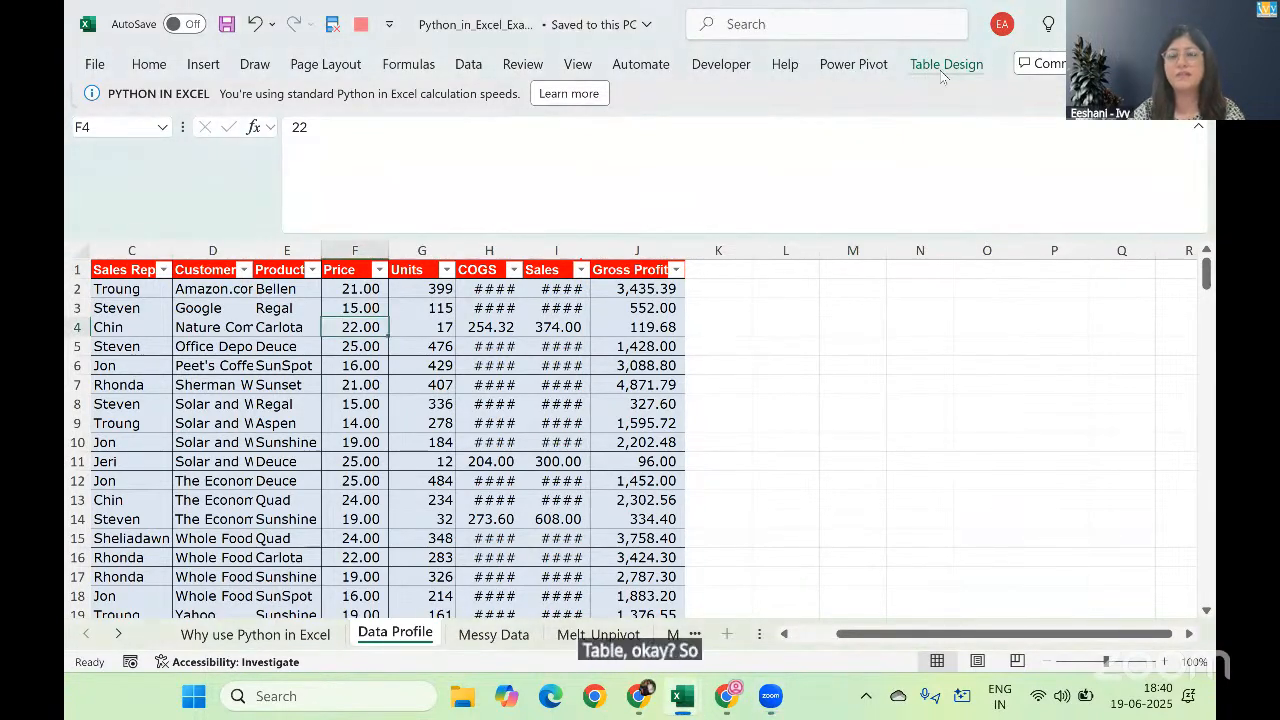
left_click(940, 64)
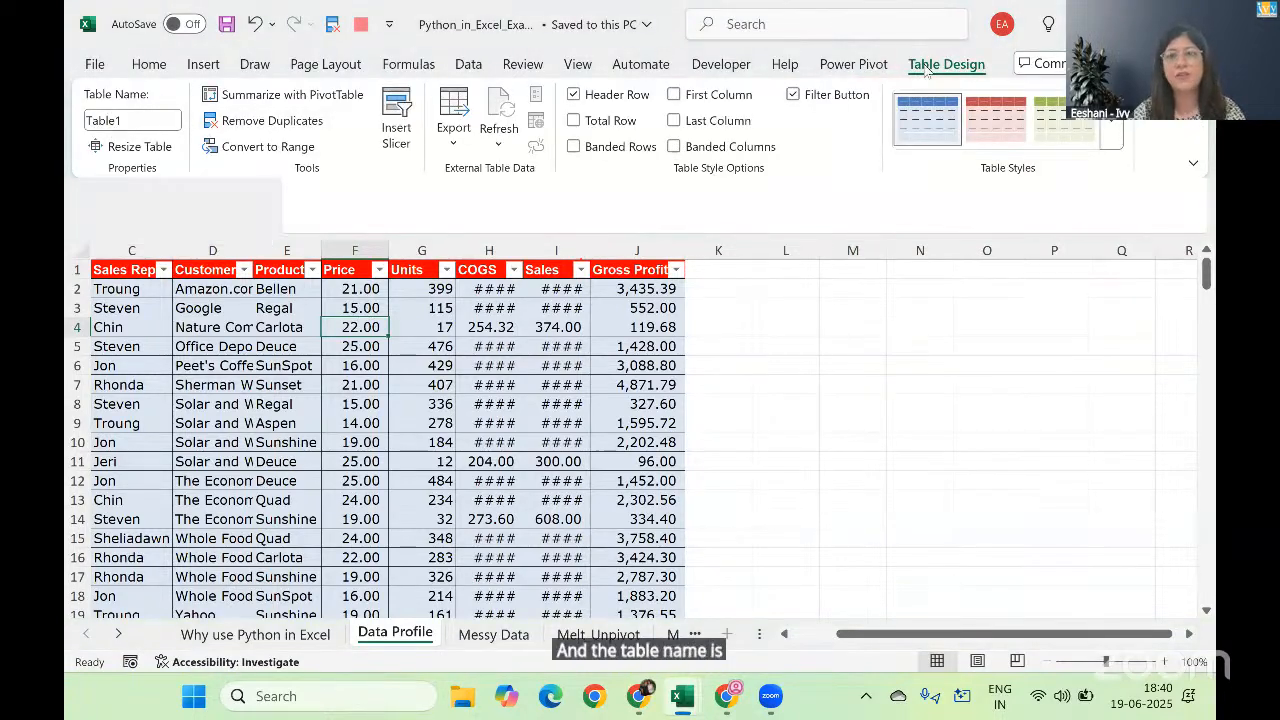
Step: Create a Python formula in cell M2 that loads all of Table1, including its headers, into a dataframe named df
left_click(888, 299)
left_click(866, 288)
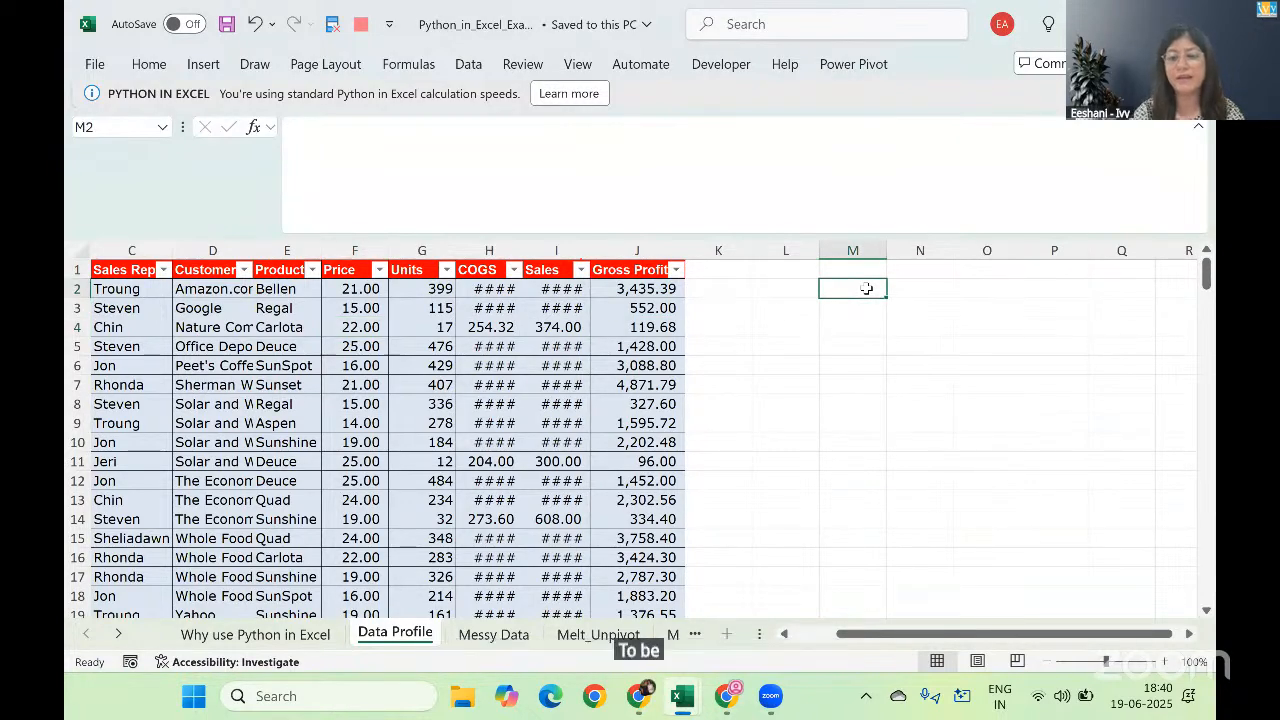
type("=py")
key("Tab")
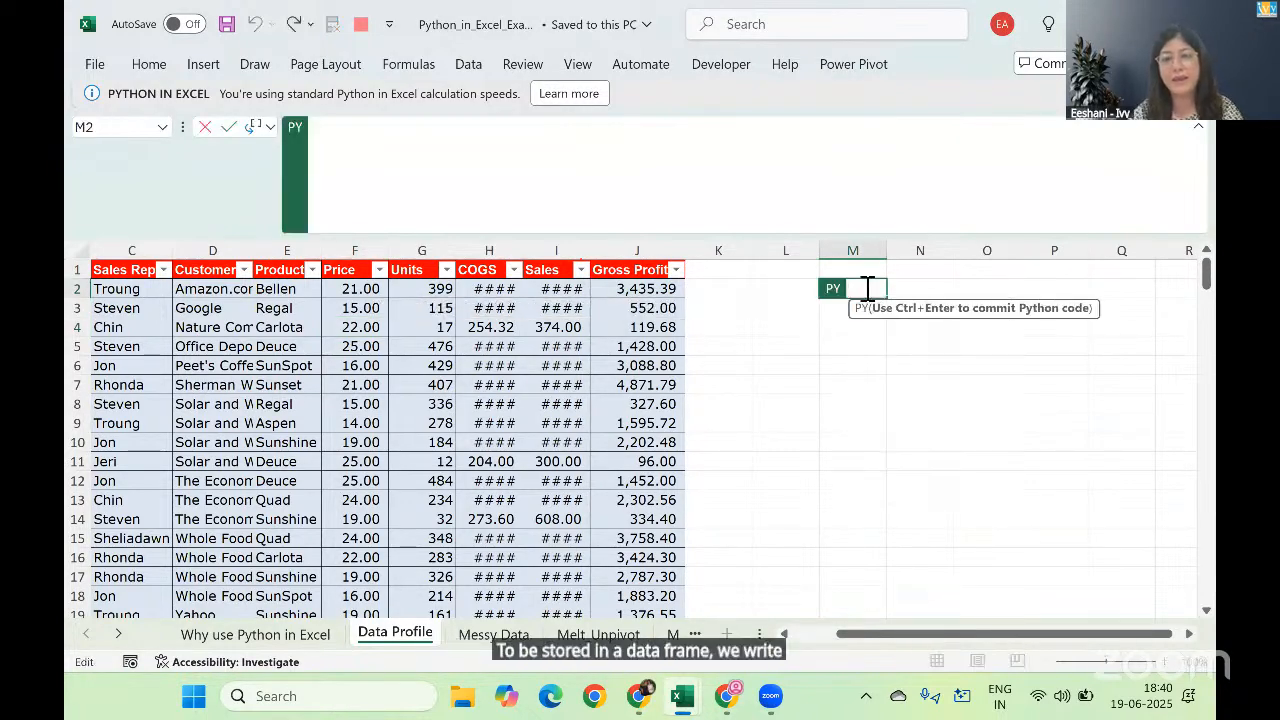
type("df")
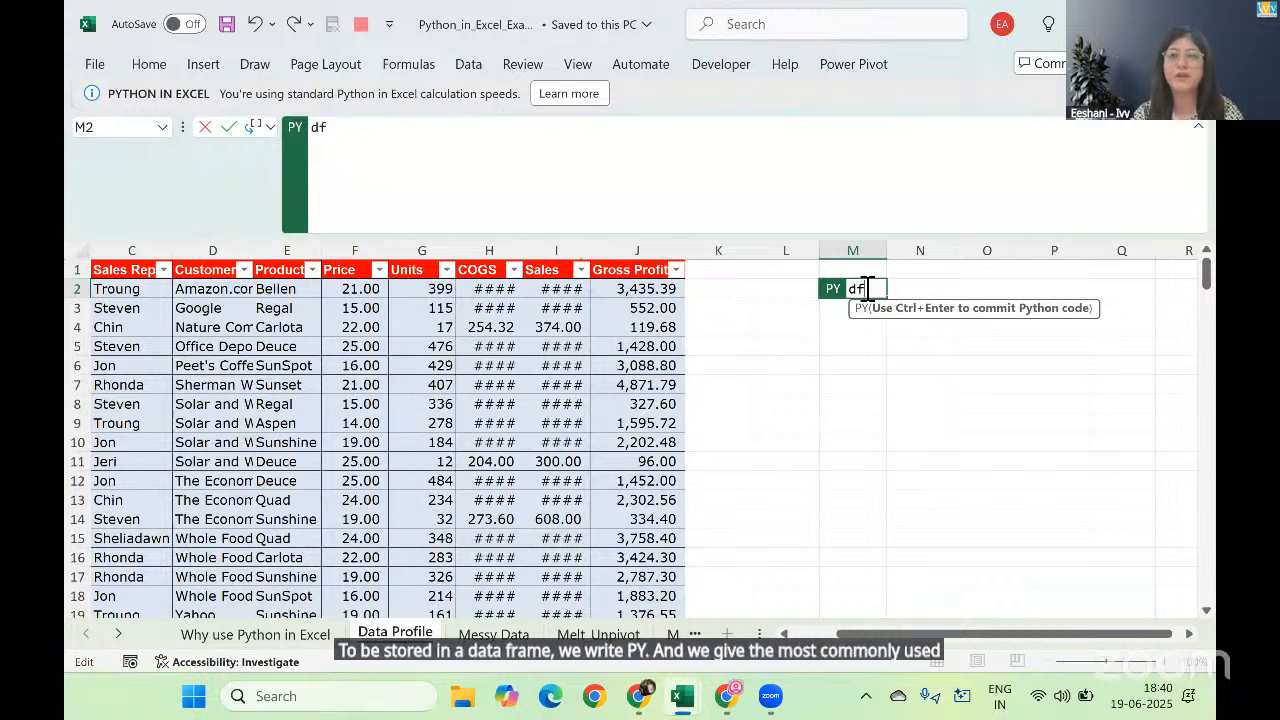
type("=")
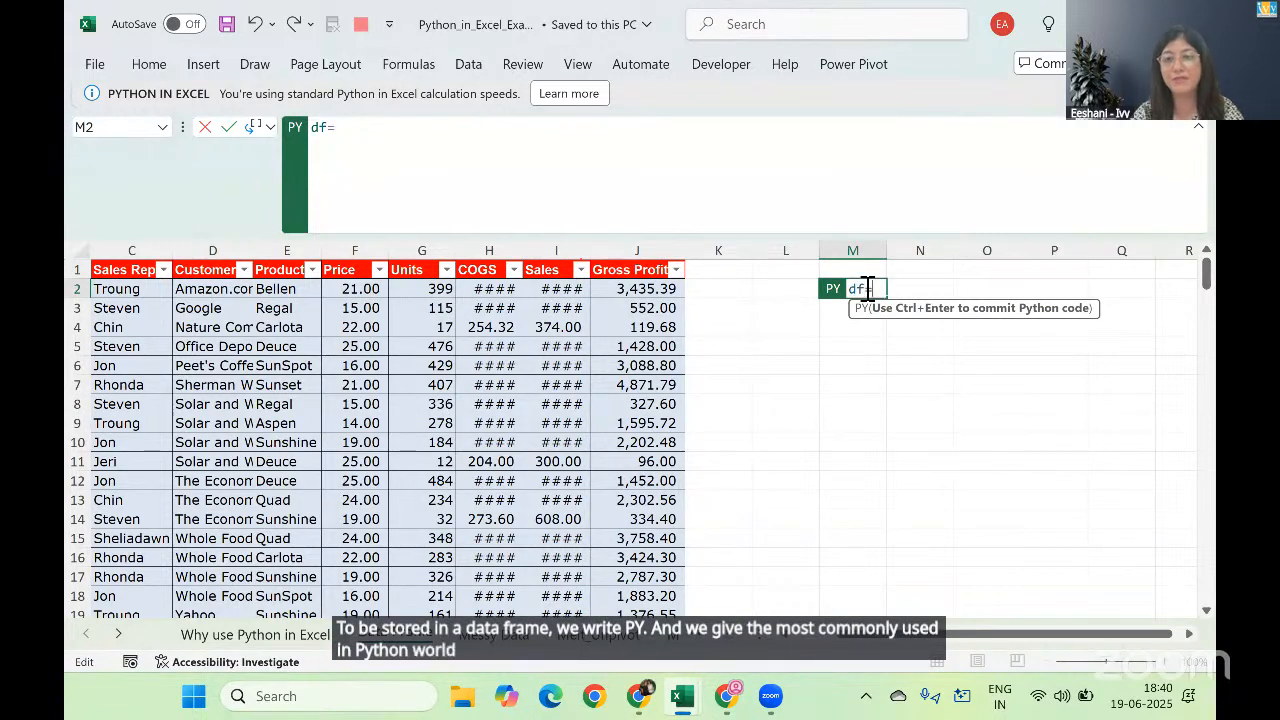
left_click(113, 288)
key("Left")
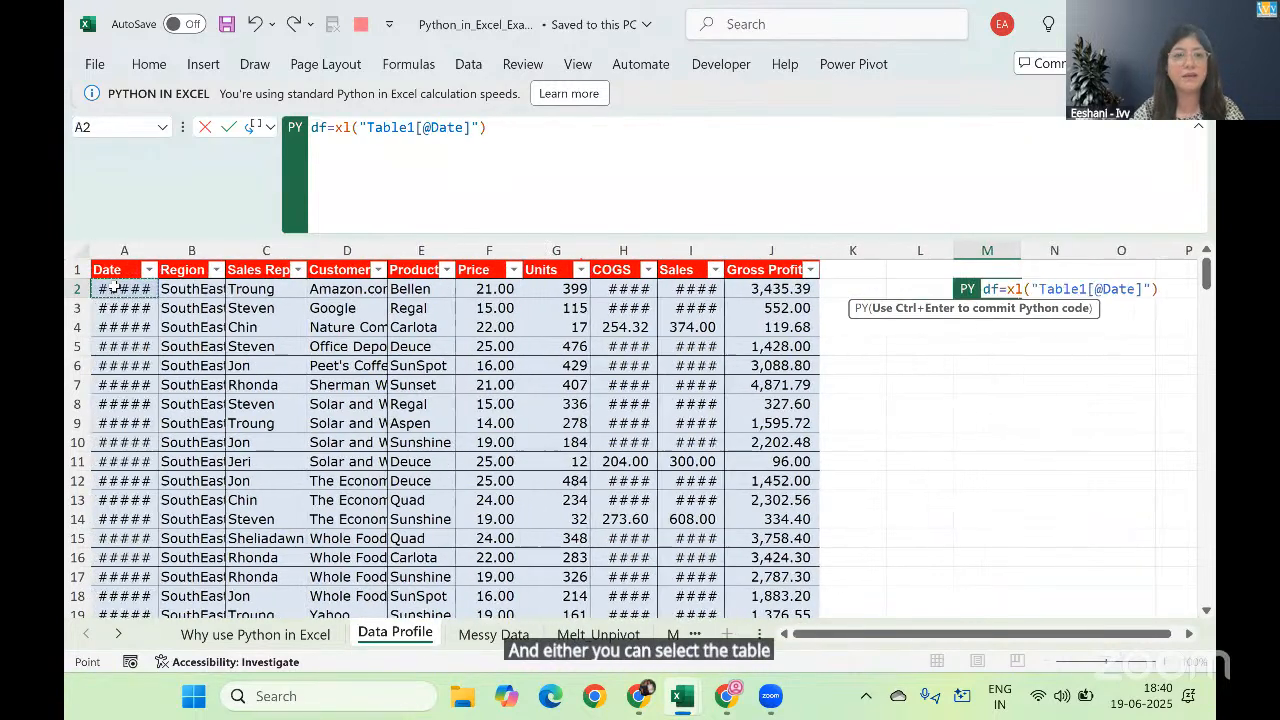
key("Up")
key("ctrl+shift+Right")
key("ctrl+shift+Down")
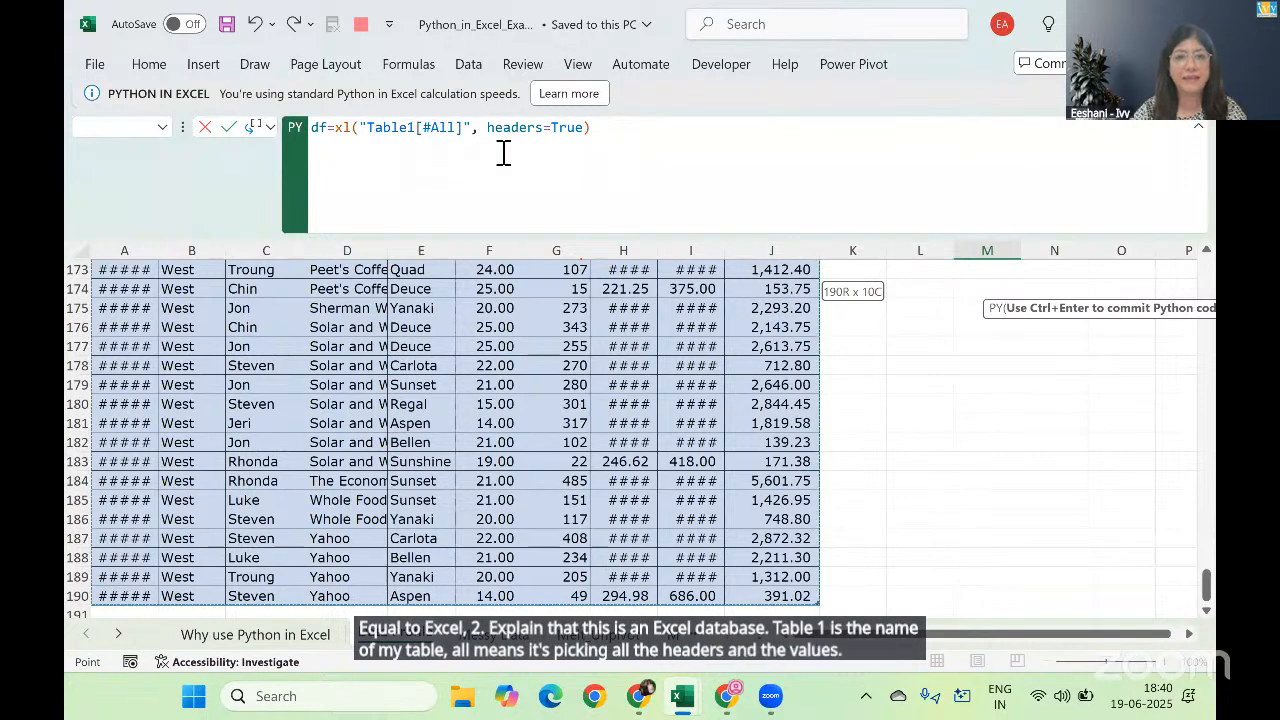
left_click(615, 133)
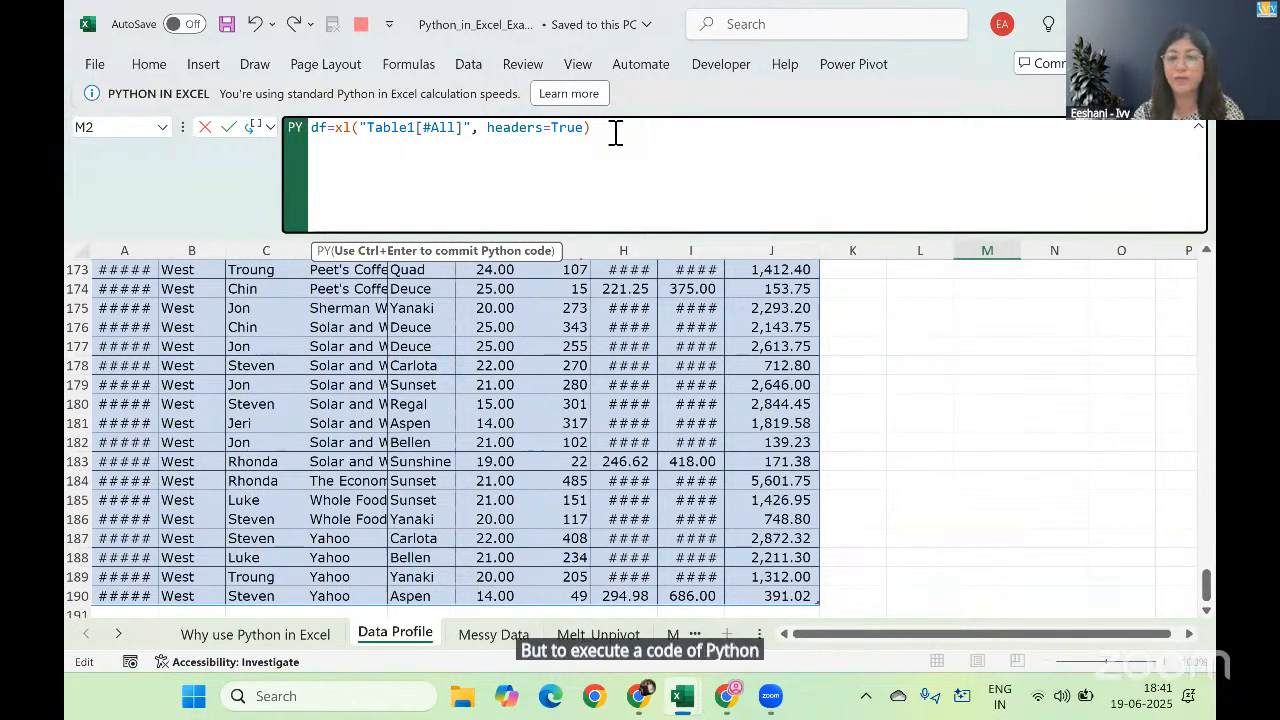
key("ctrl+Return")
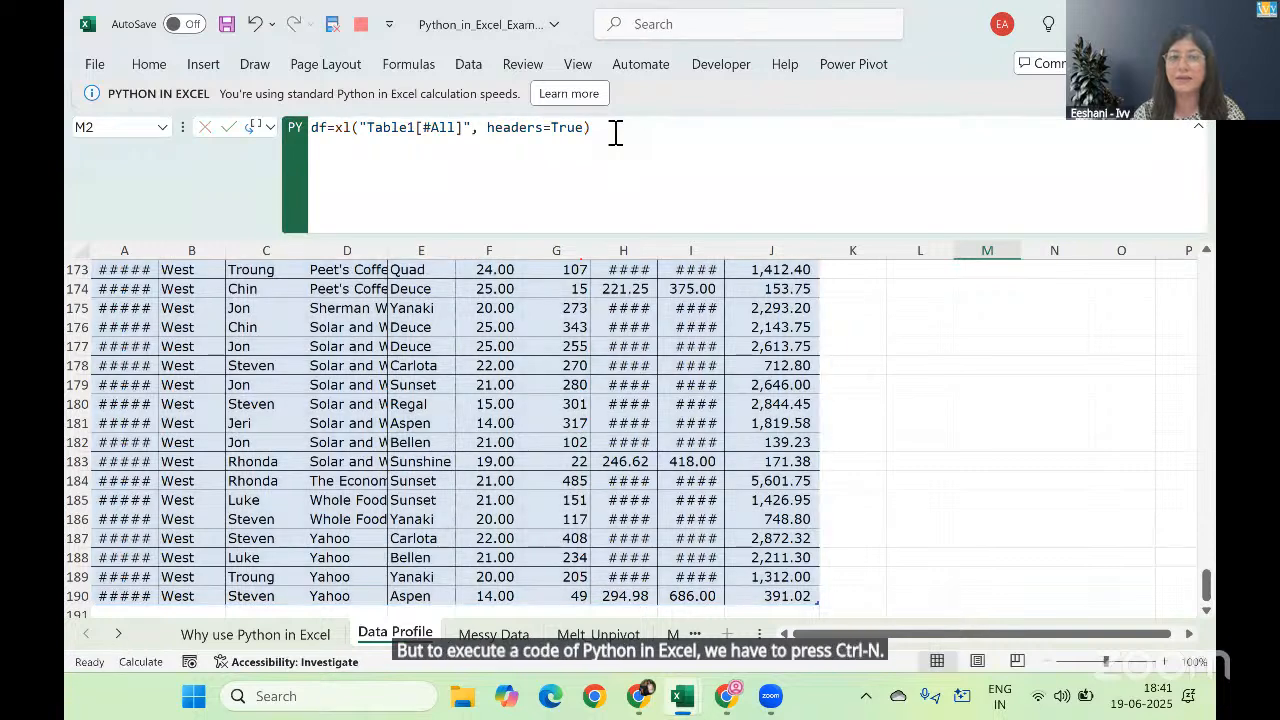
Step: Enter the Python formula df.columns in cell M5 to retrieve the dataframe's column names
left_click(960, 343)
key("ctrl+Up")
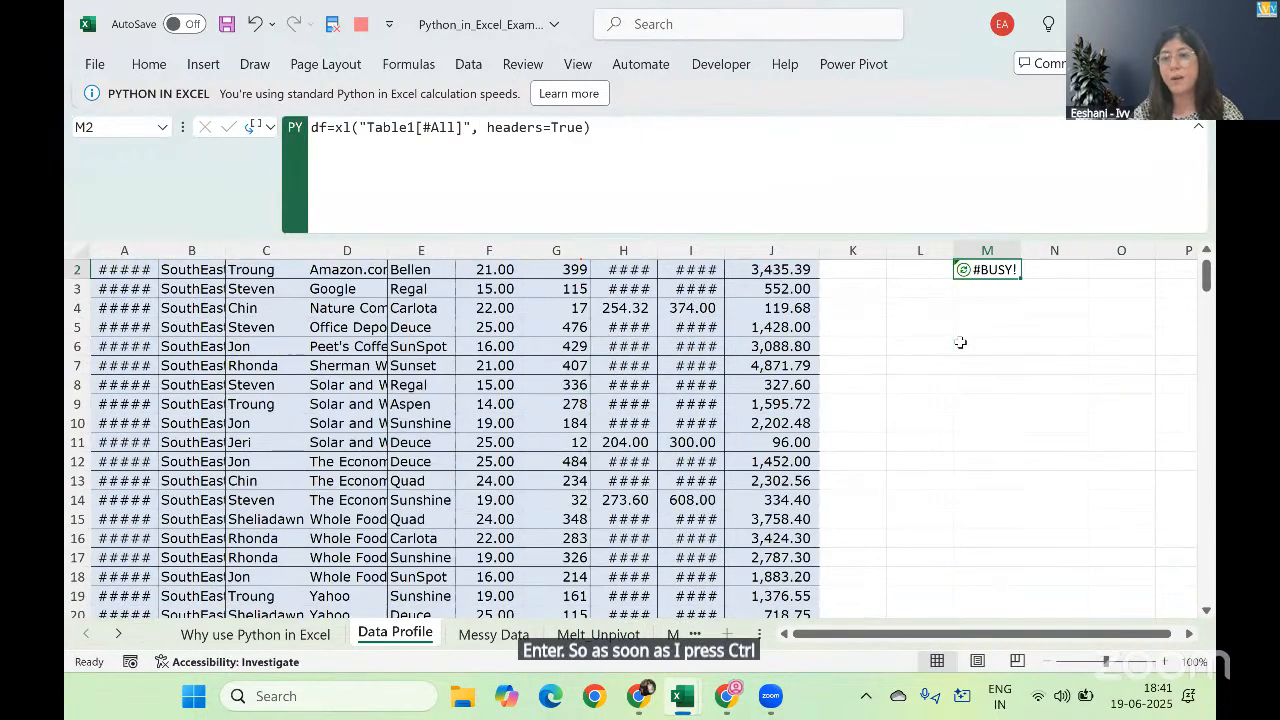
key("Right")
key("Right")
key("Right")
key("Right")
key("Right")
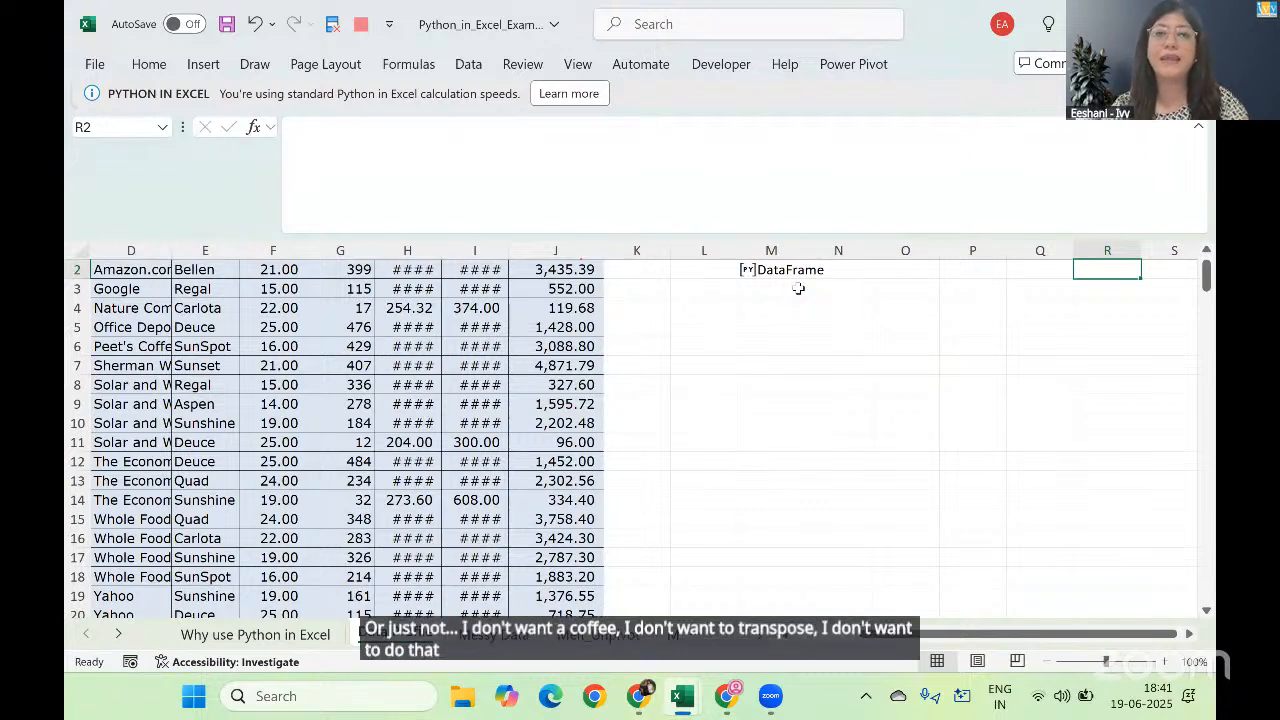
left_click(767, 328)
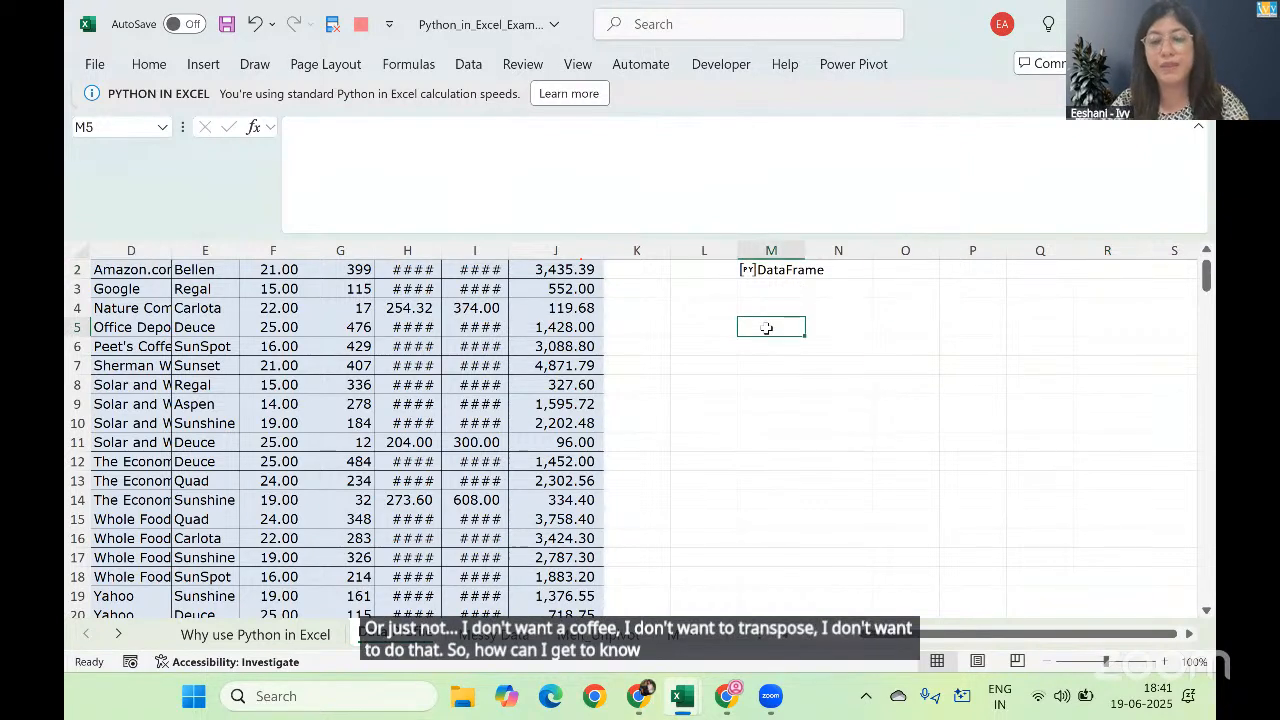
type("=py")
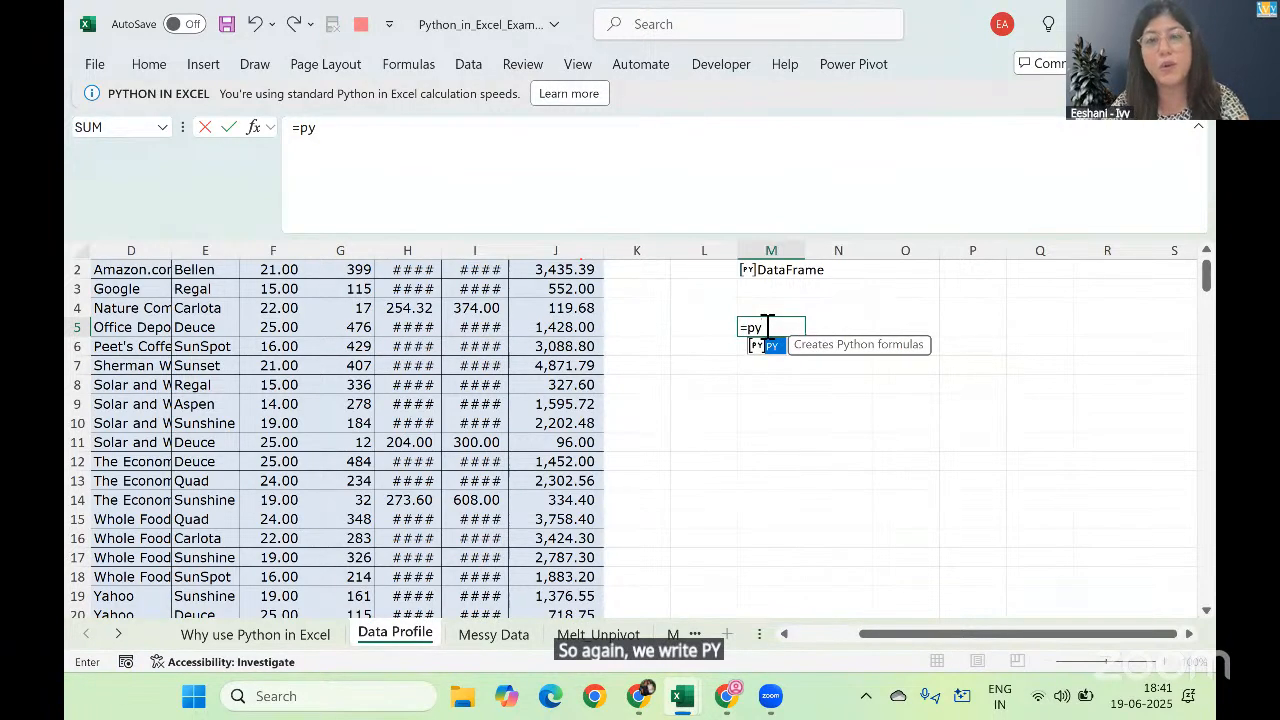
key("Tab")
type("d")
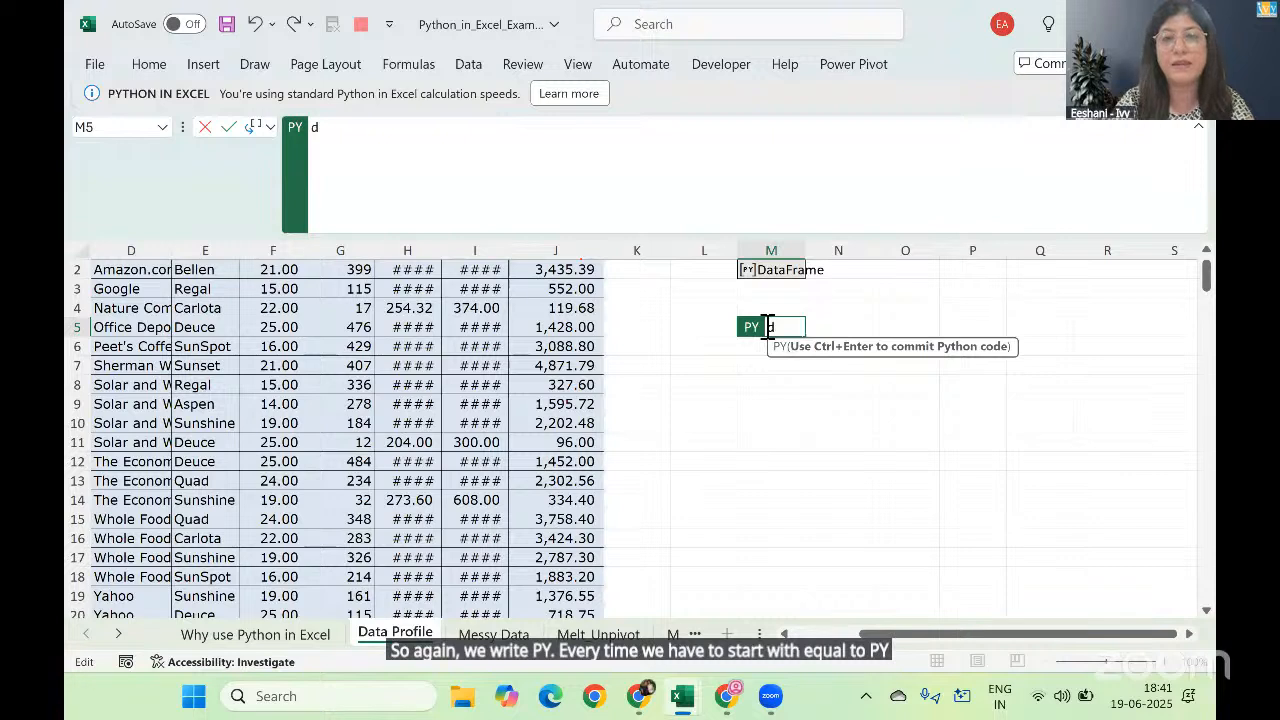
type("f.col")
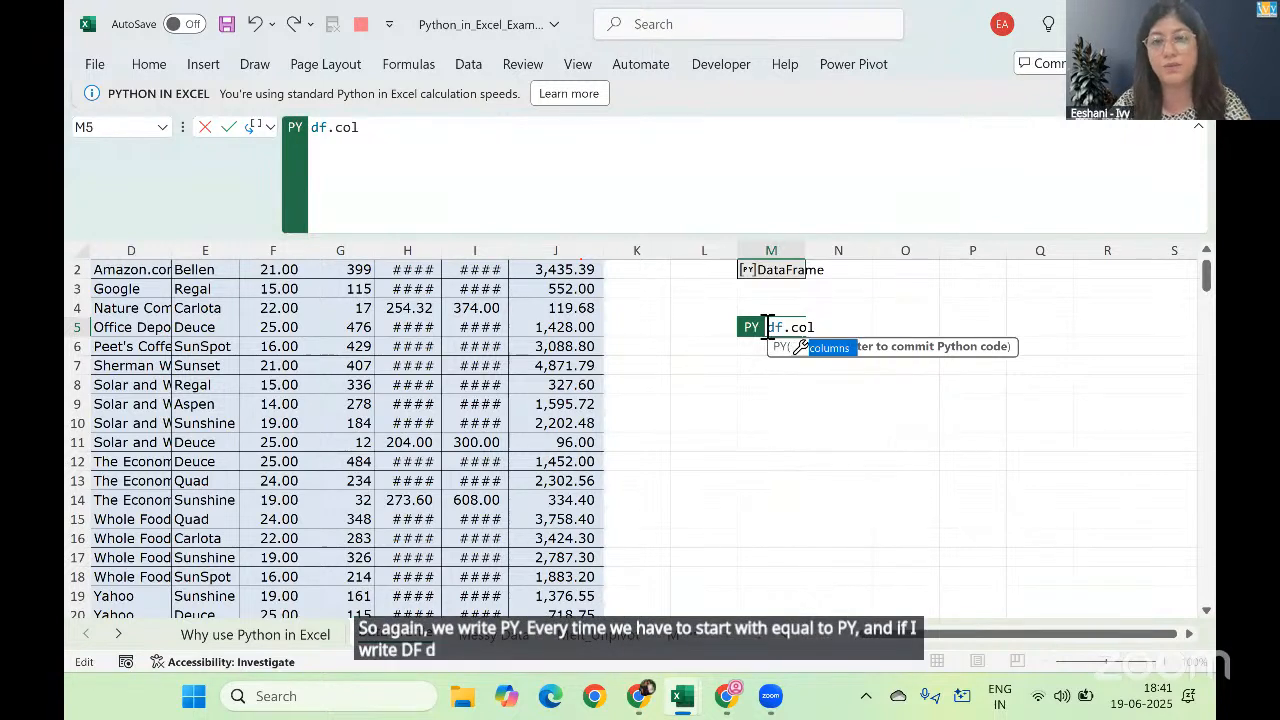
key("Tab")
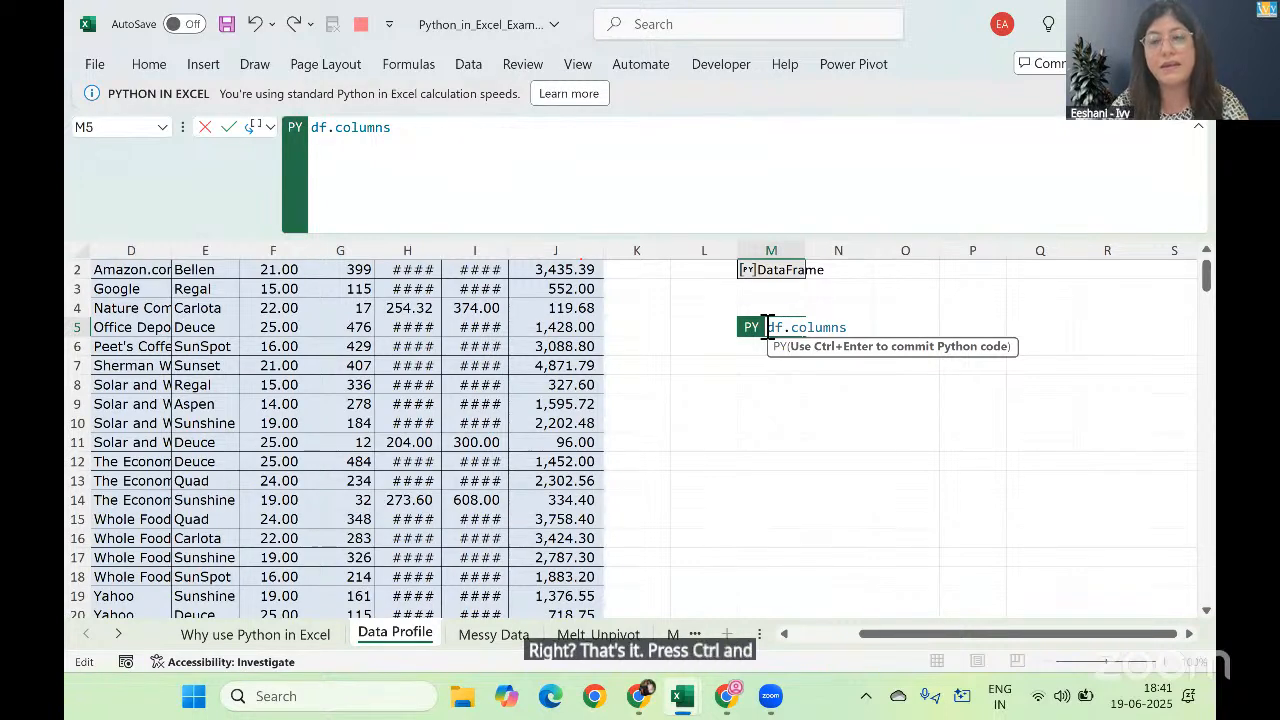
key("ctrl+Return")
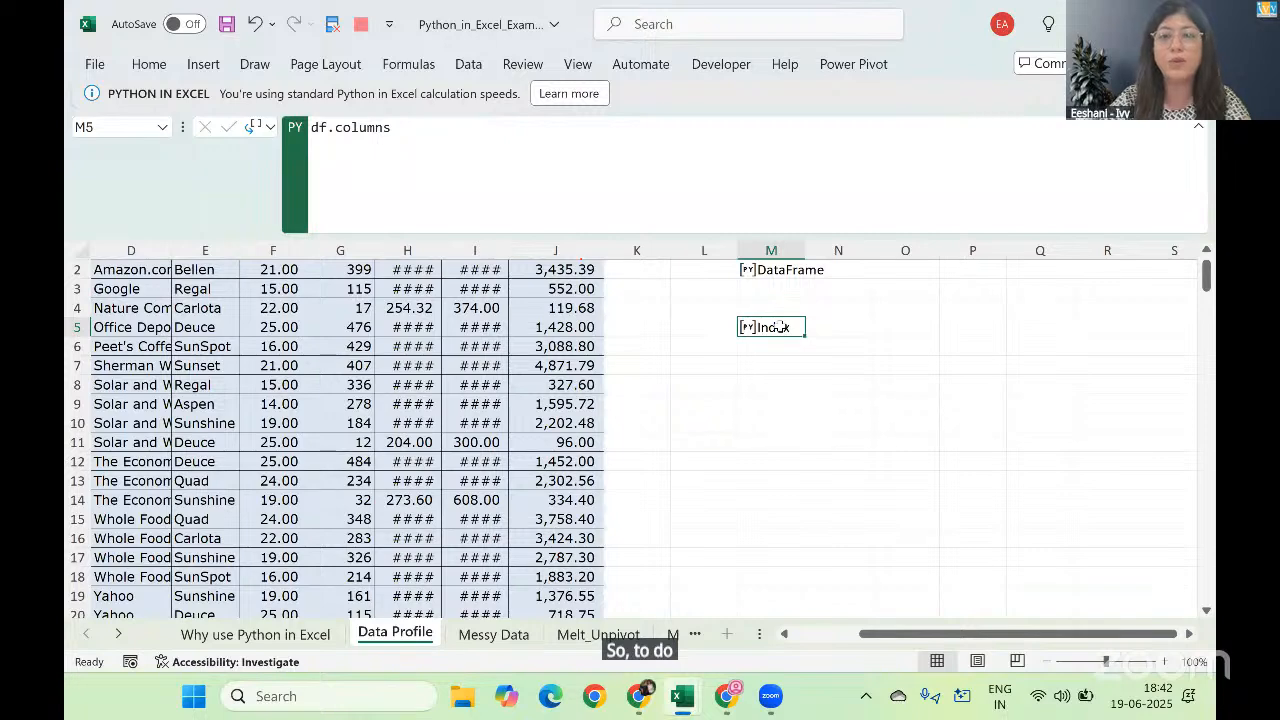
Step: Set the Python output of the df.columns formula in M5 to Excel Value
right_click(781, 327)
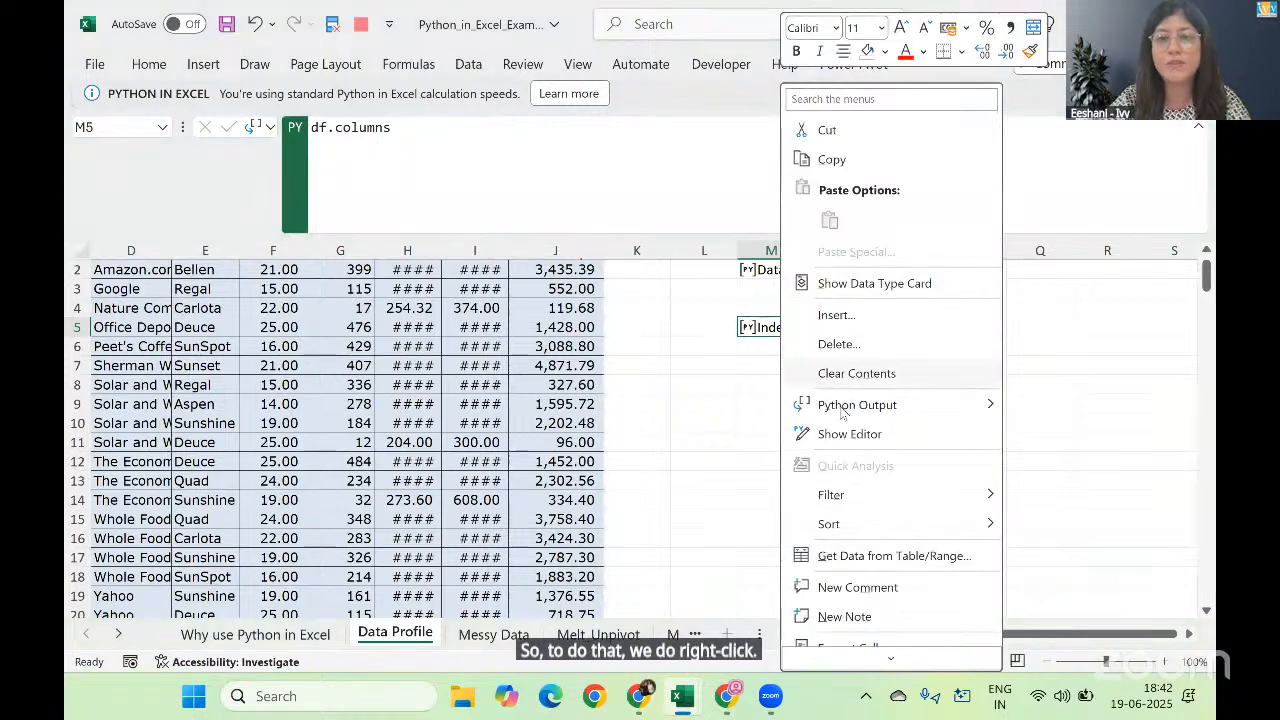
mouse_move(842, 413)
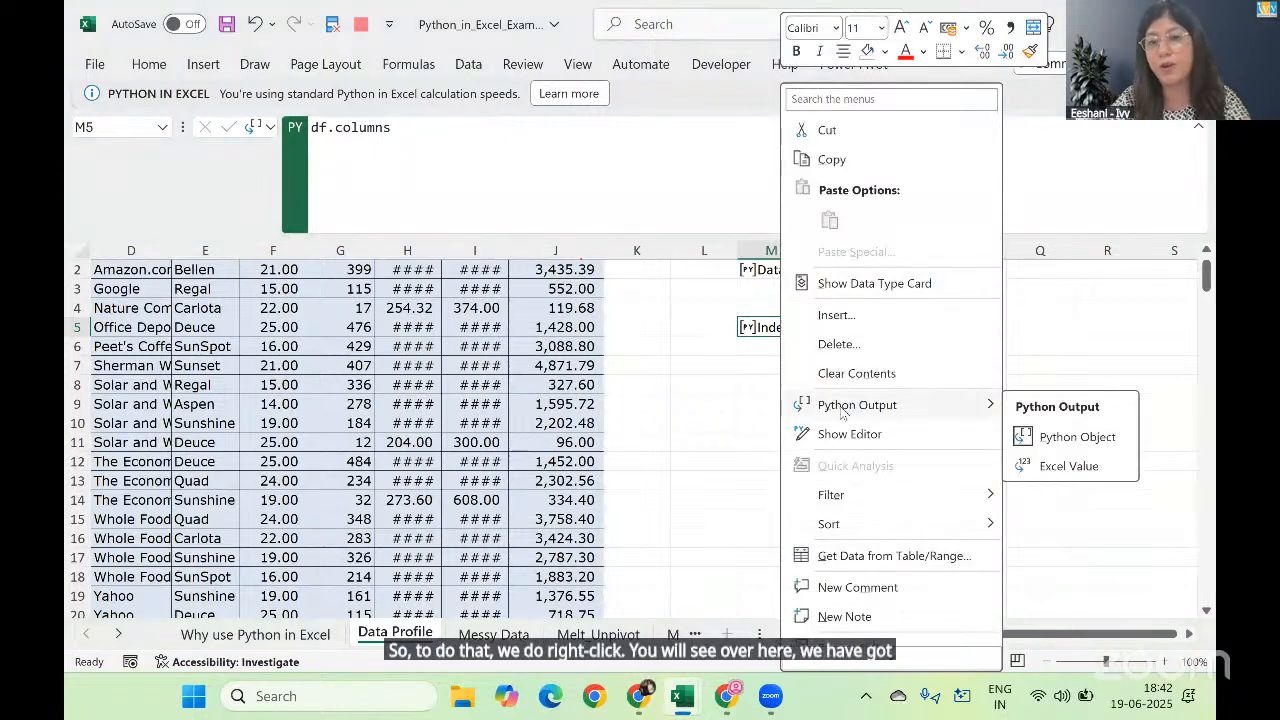
left_click(1046, 470)
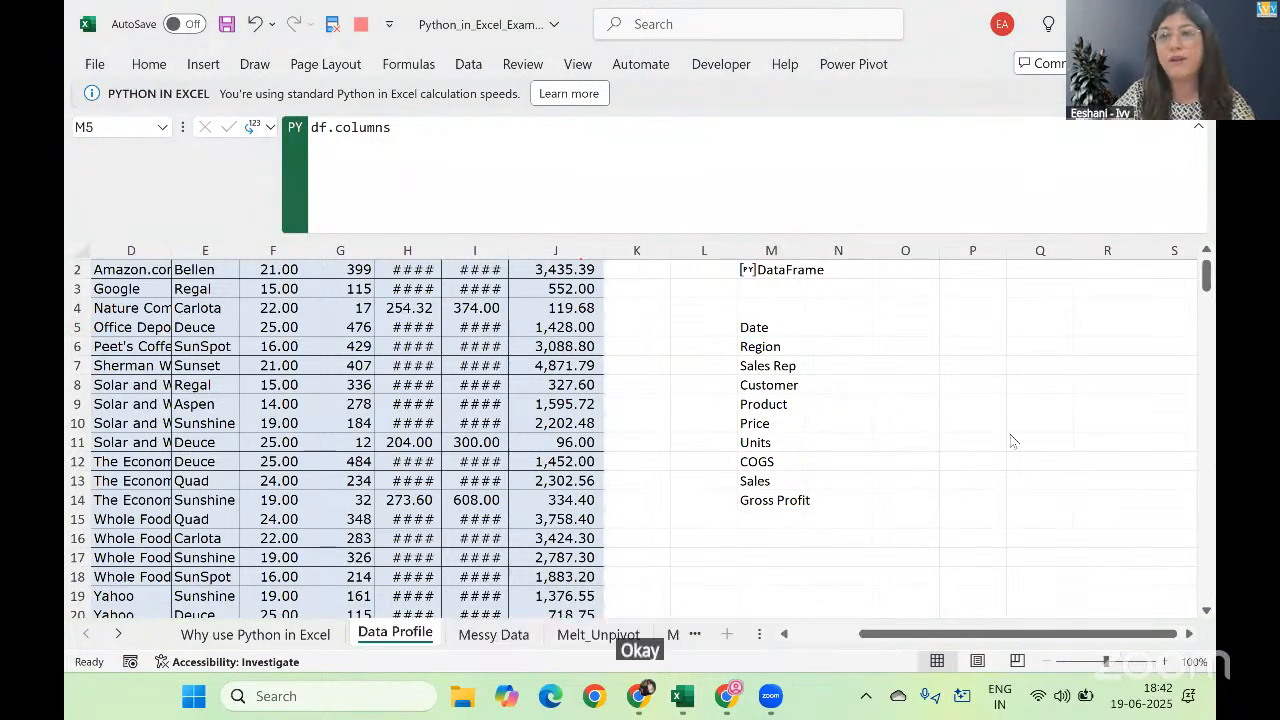
left_click(920, 323)
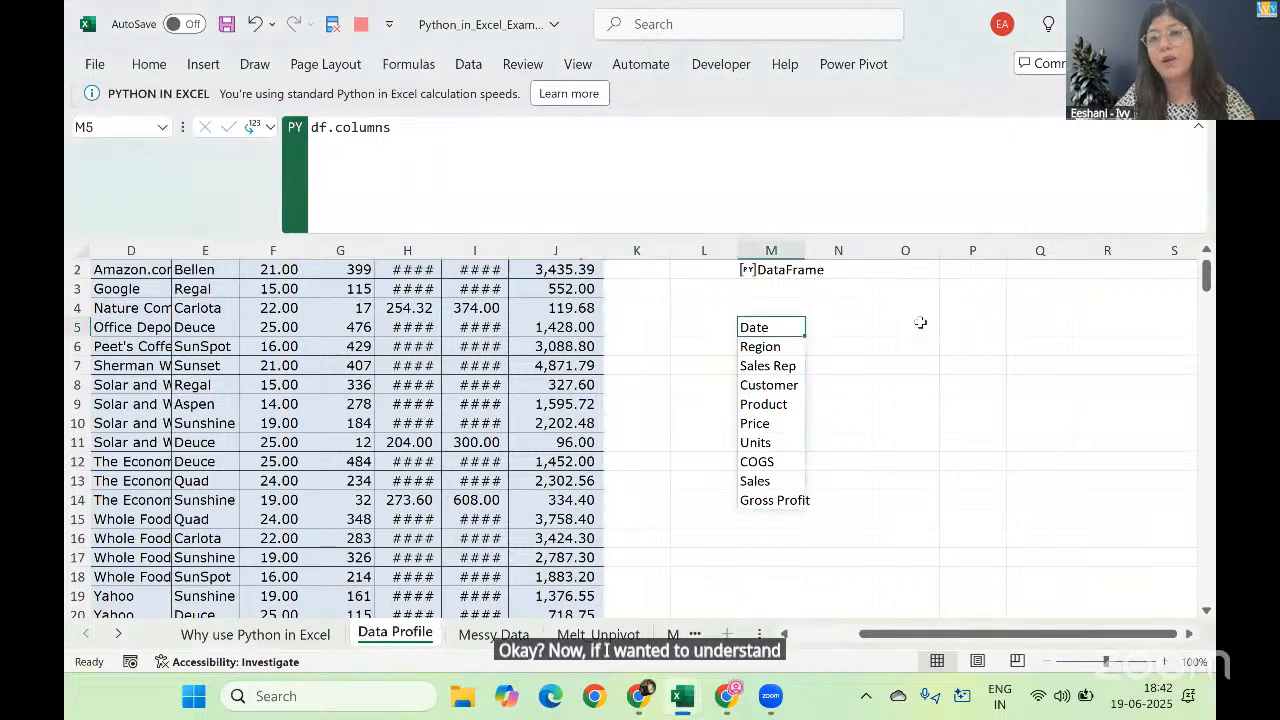
left_click(920, 323)
right_click(920, 323)
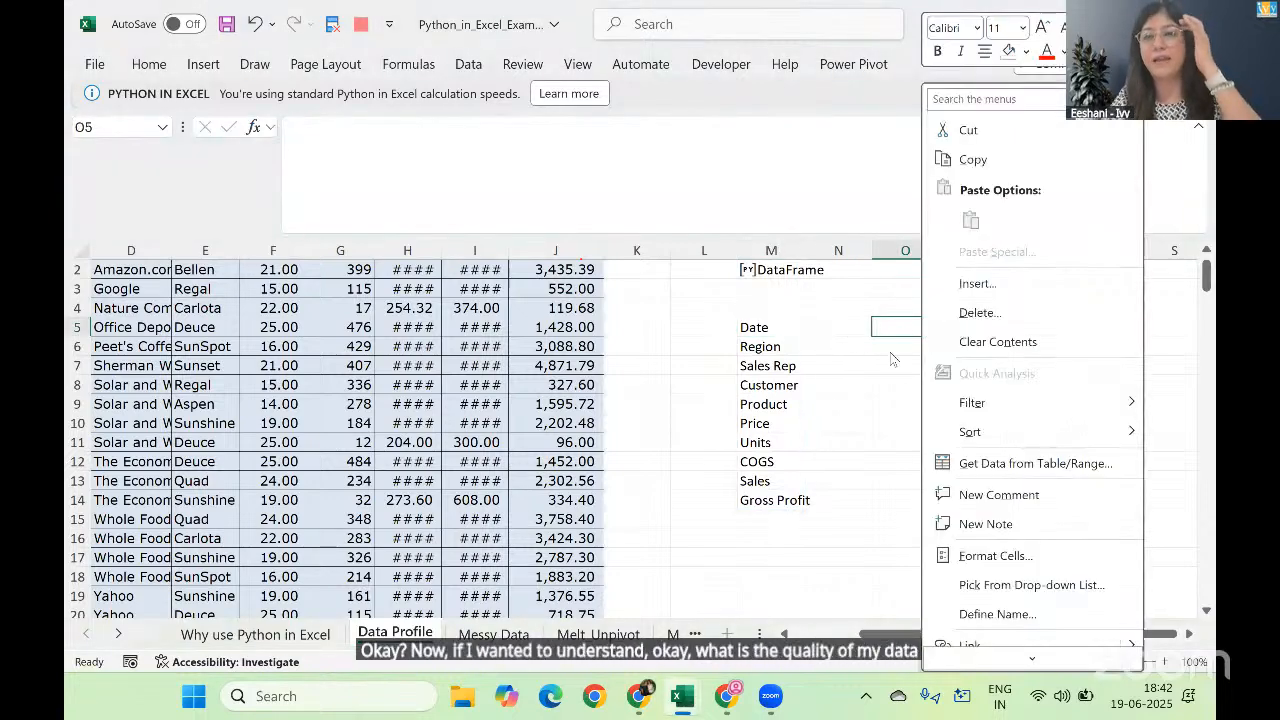
key("Escape")
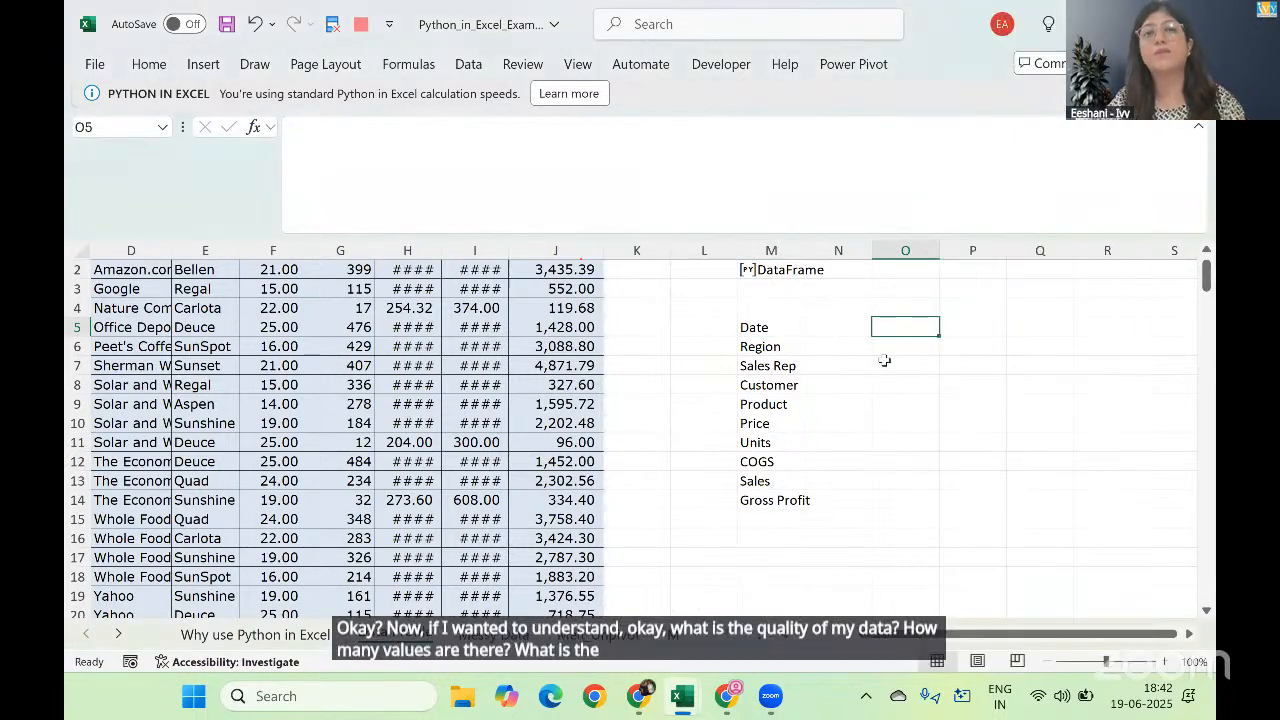
Step: Collapse the formula bar and enter the Python formula df.describe() in cell P5 to summarize the data
key("Right")
key("Right")
key("Right")
key("Right")
key("Right")
key("Left")
key("Left")
key("Left")
key("Left")
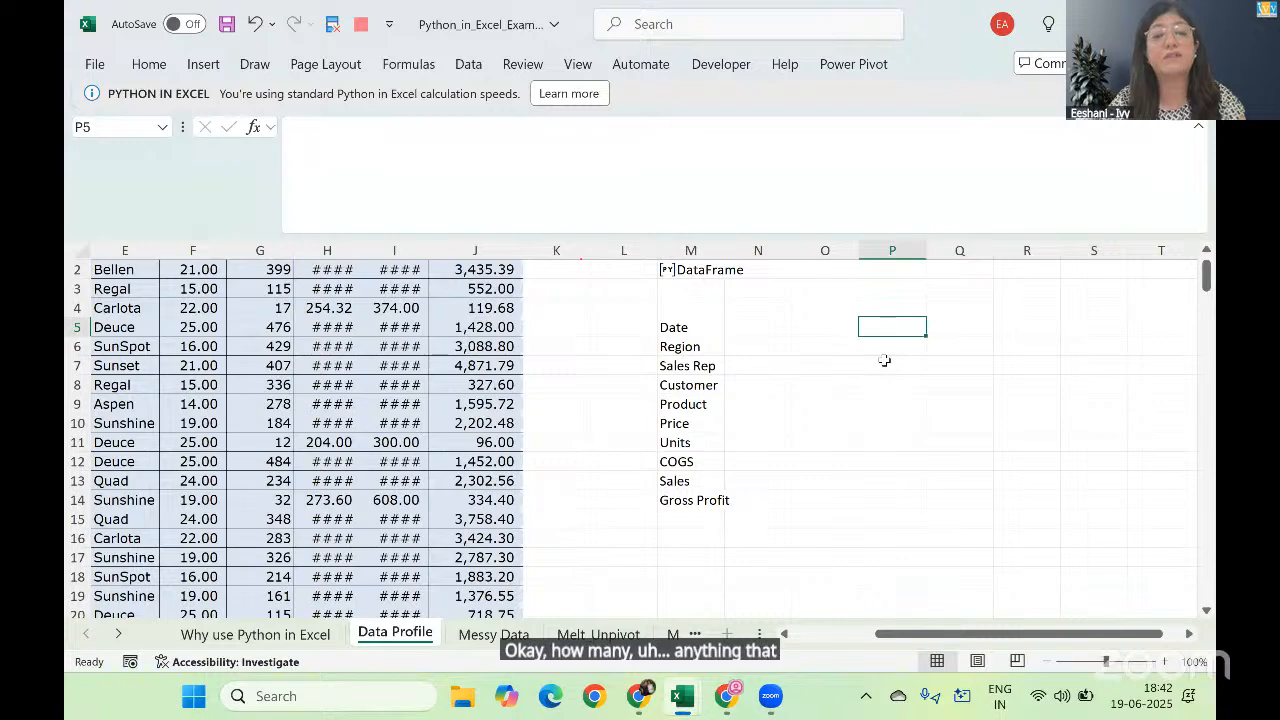
left_click(1198, 127)
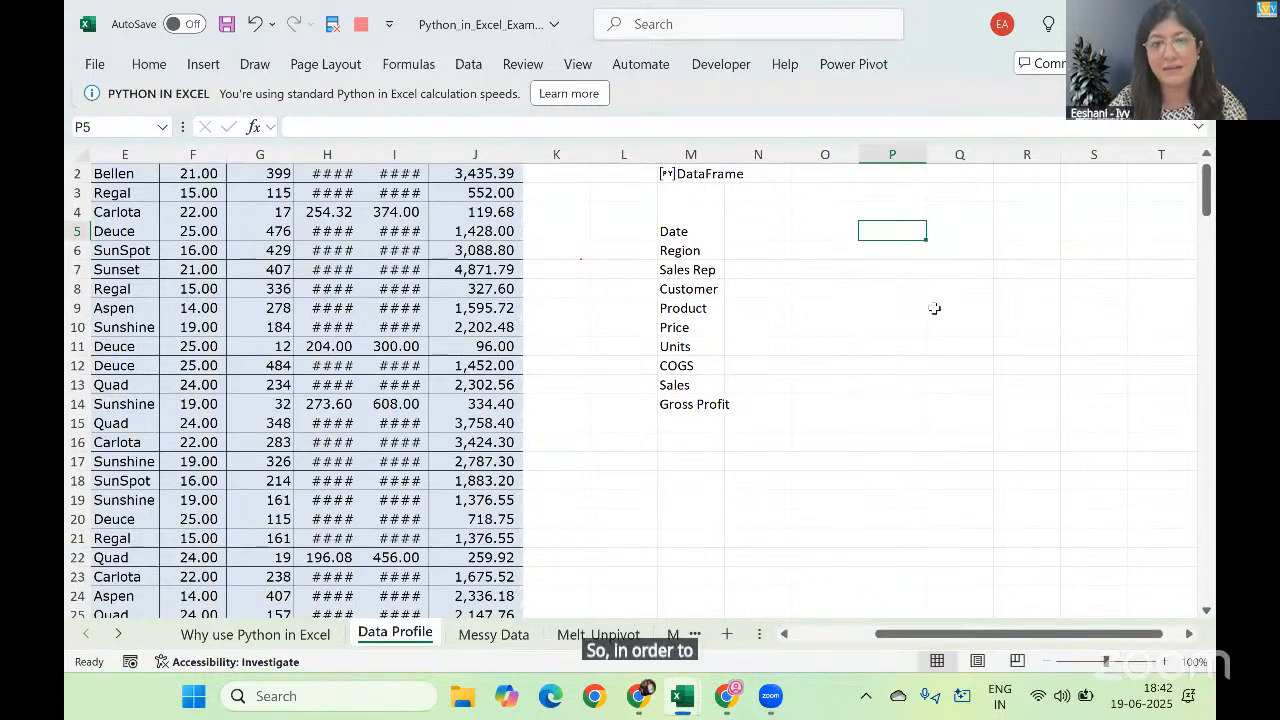
type("=py")
key("Tab")
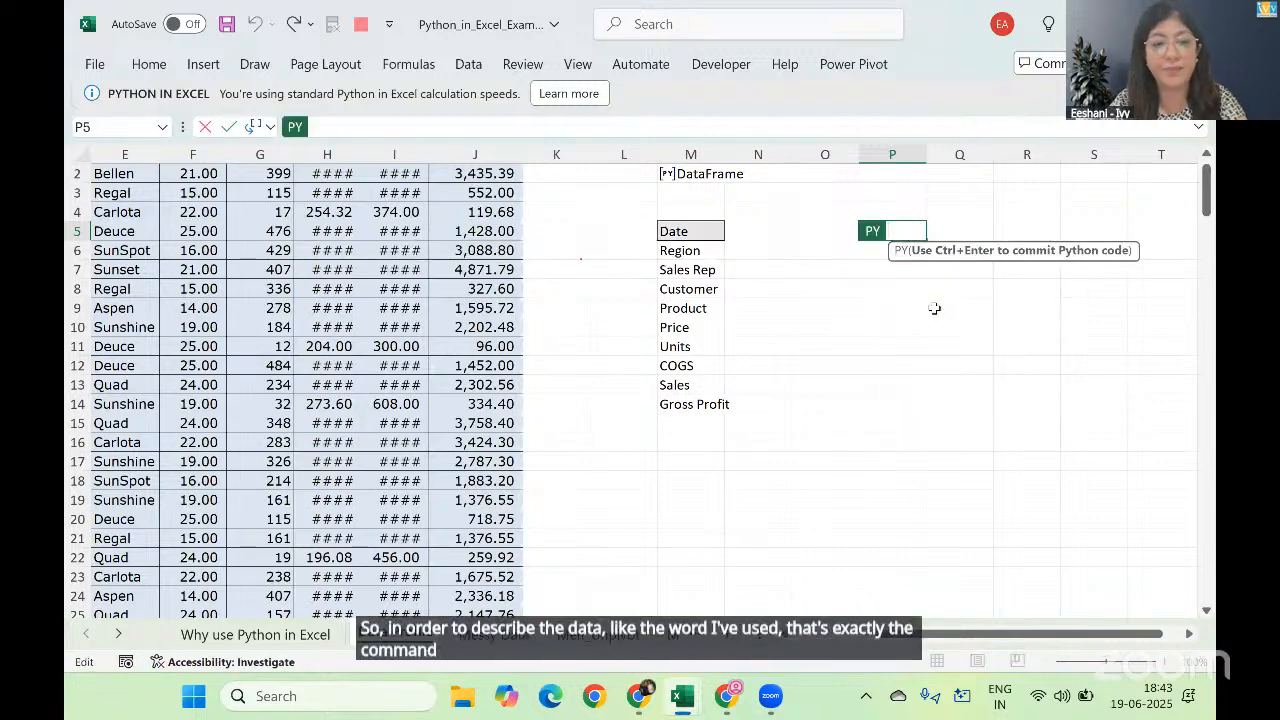
type("df.describe")
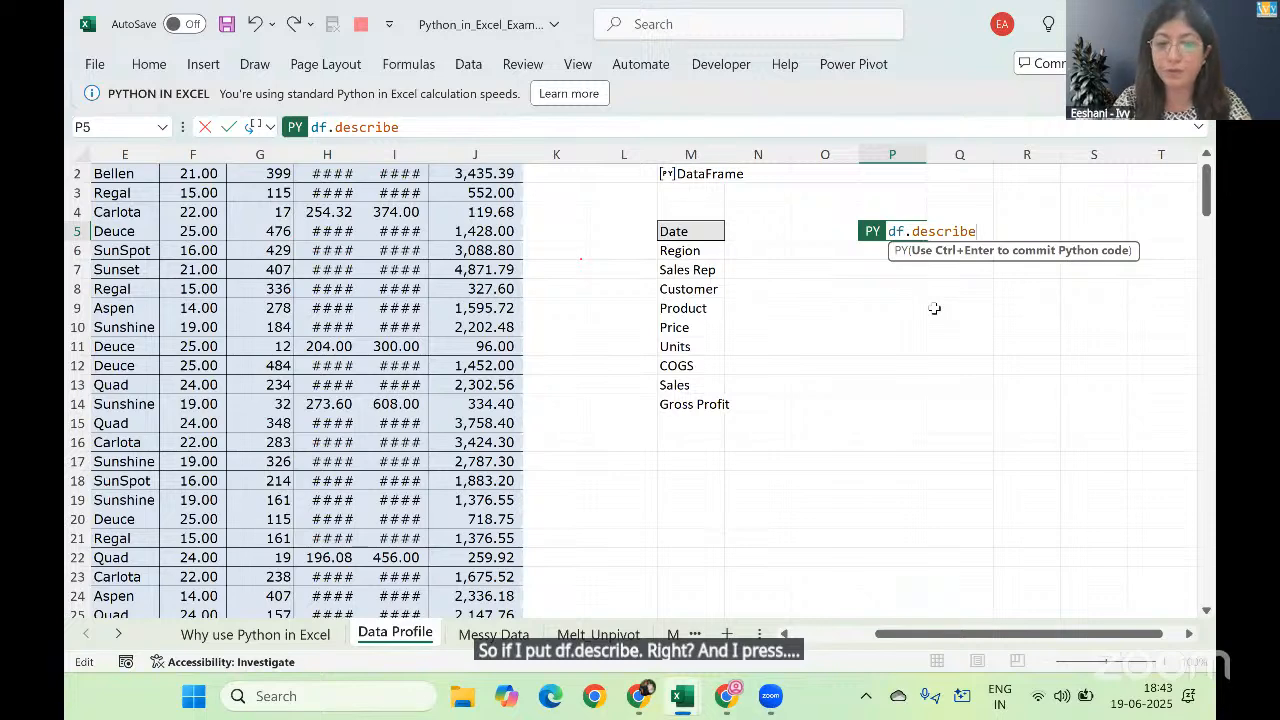
type("()")
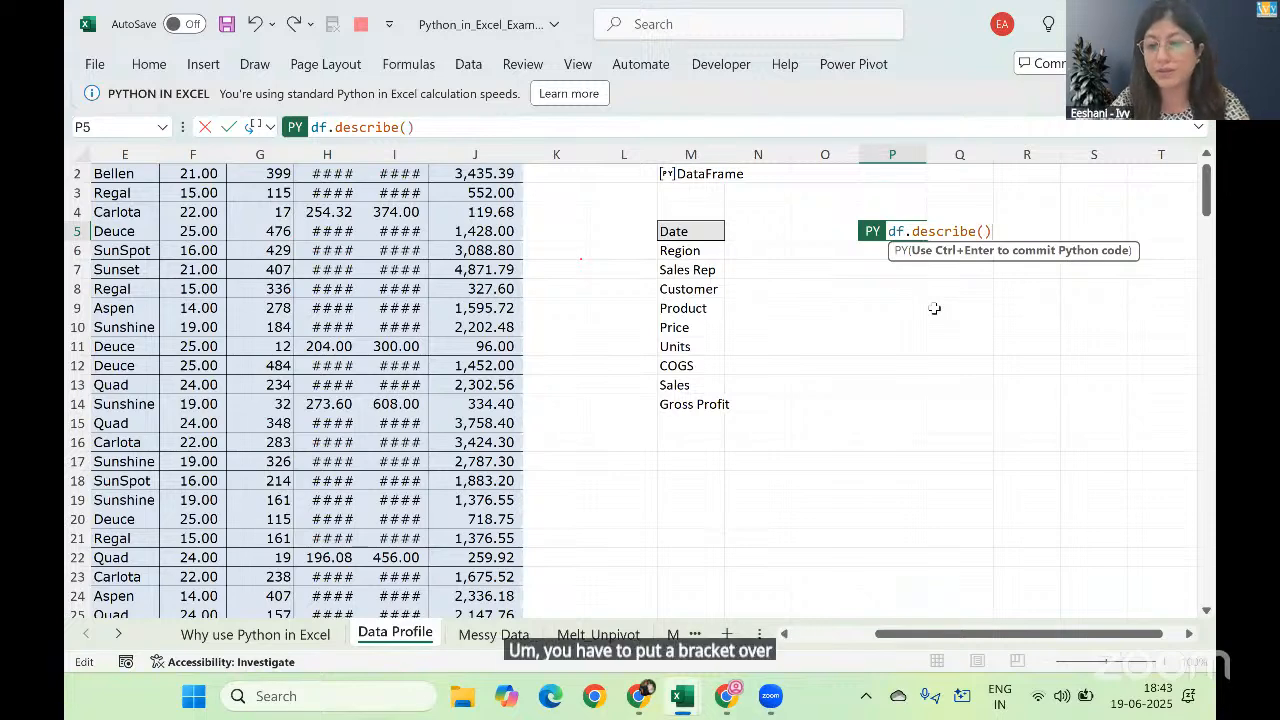
key("ctrl+Return")
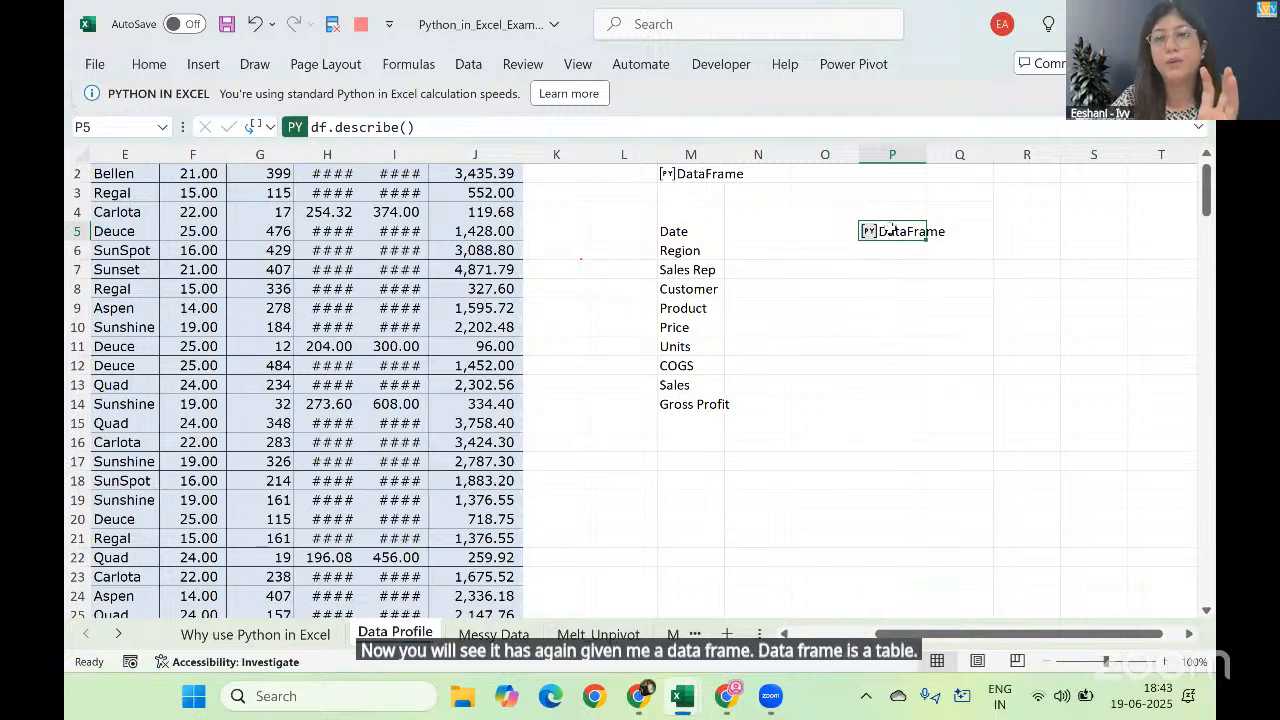
Step: Set the Python output of the df.describe() formula in P5 to Excel Value
right_click(892, 229)
mouse_move(941, 412)
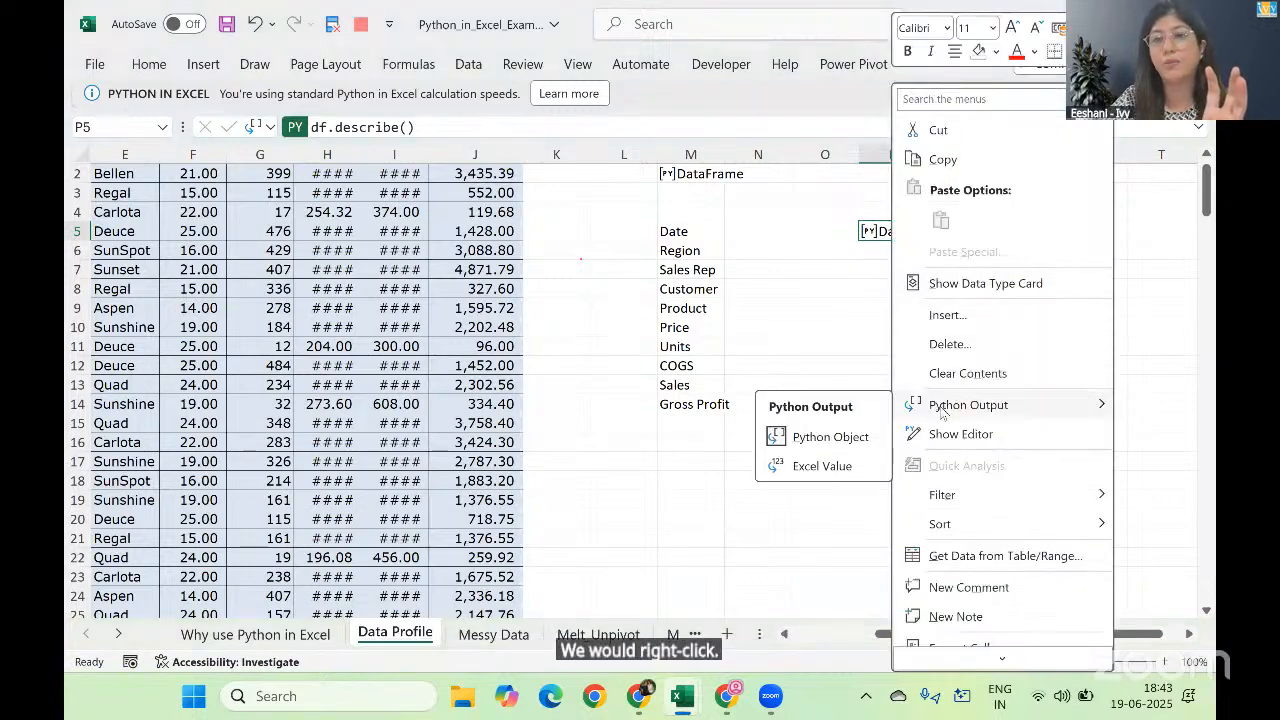
left_click(840, 468)
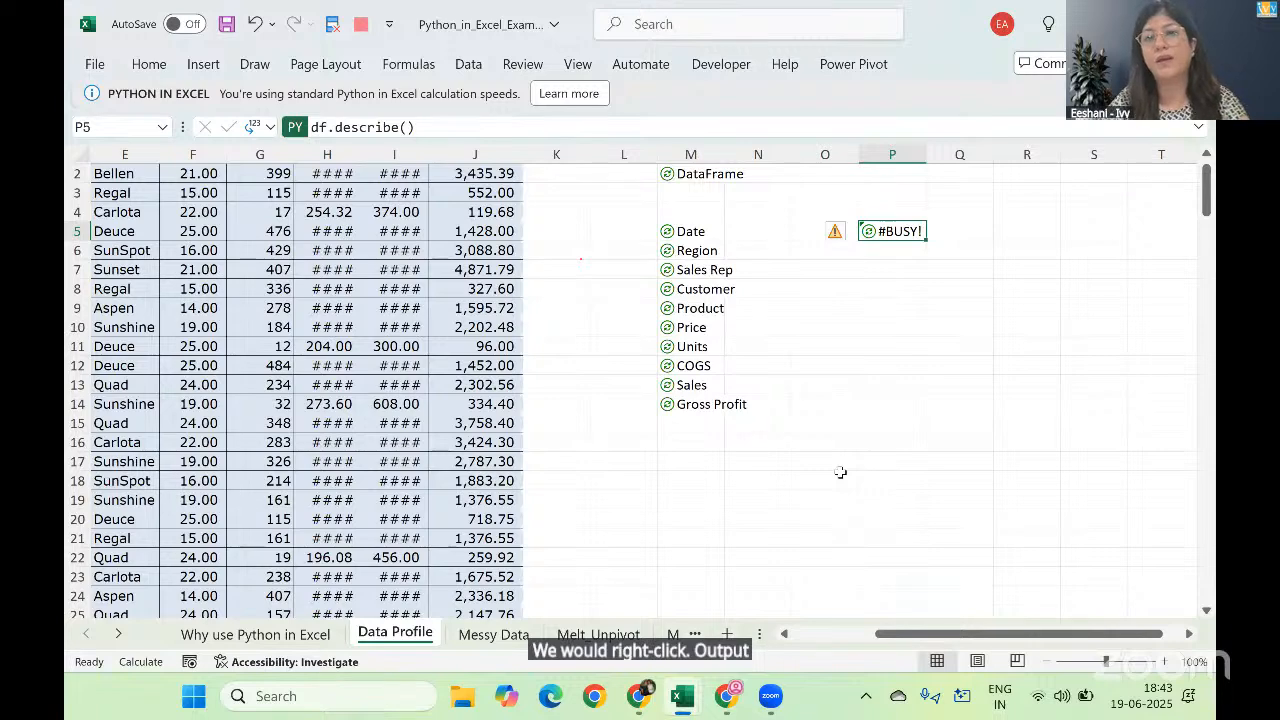
Step: Examine the column headings of the summary statistics table from Date through Gross Profit
key("Right")
key("Right")
key("Right")
key("Right")
key("Right")
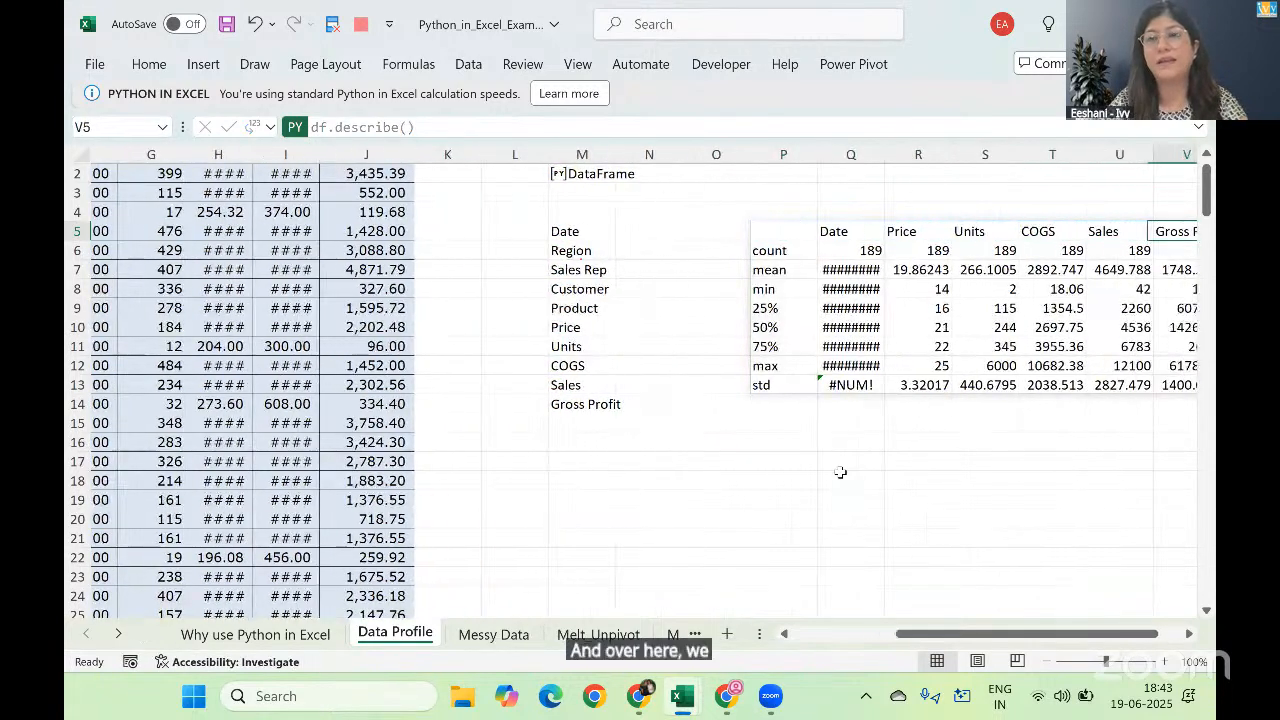
key("Left")
key("Left")
key("Left")
key("Left")
key("Right")
key("Right")
key("Right")
key("Right")
key("Right")
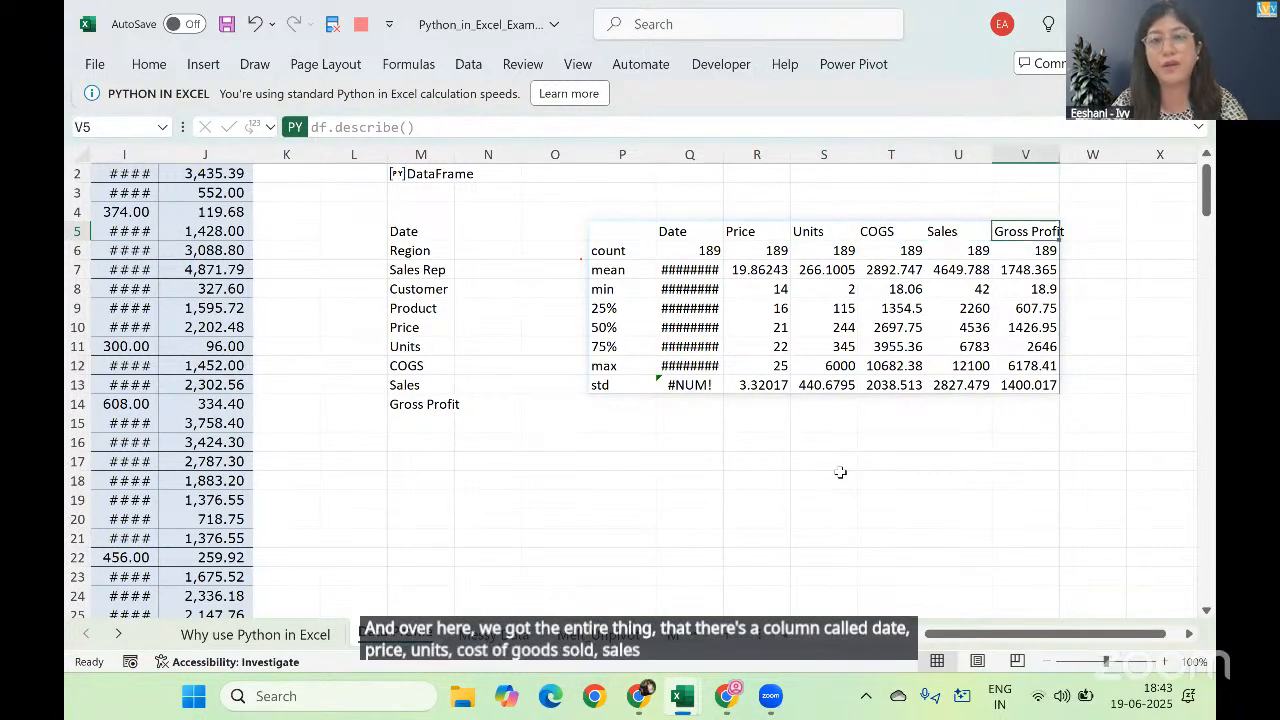
Step: Examine the count and mean rows of the summary statistics table across its columns
key("Down")
key("shift+Left")
key("shift+Left")
key("shift+Left")
key("shift+Left")
key("shift+Left")
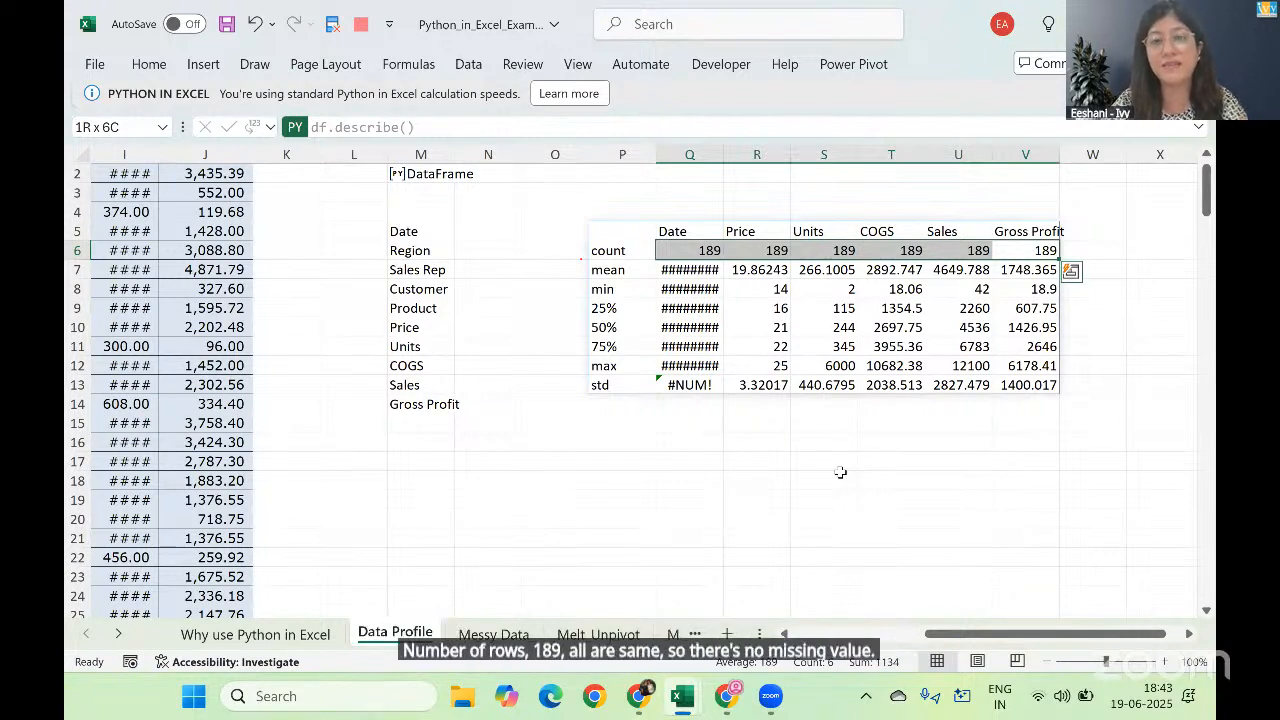
key("Down")
key("shift+Left")
key("shift+Left")
key("shift+Left")
key("shift+Left")
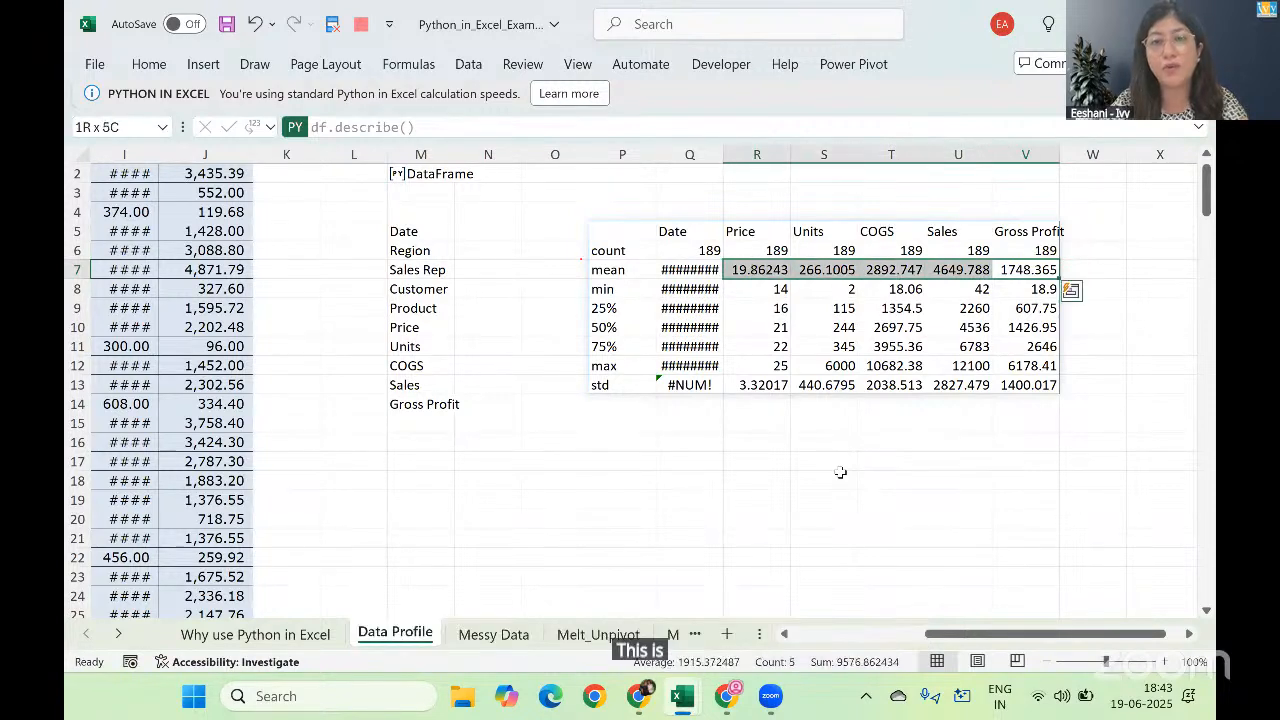
Step: Examine the min, quartile, max and std rows of the summary statistics table in the Price column
key("Down")
key("Left")
key("Left")
key("Left")
key("Left")
key("Down")
key("Down")
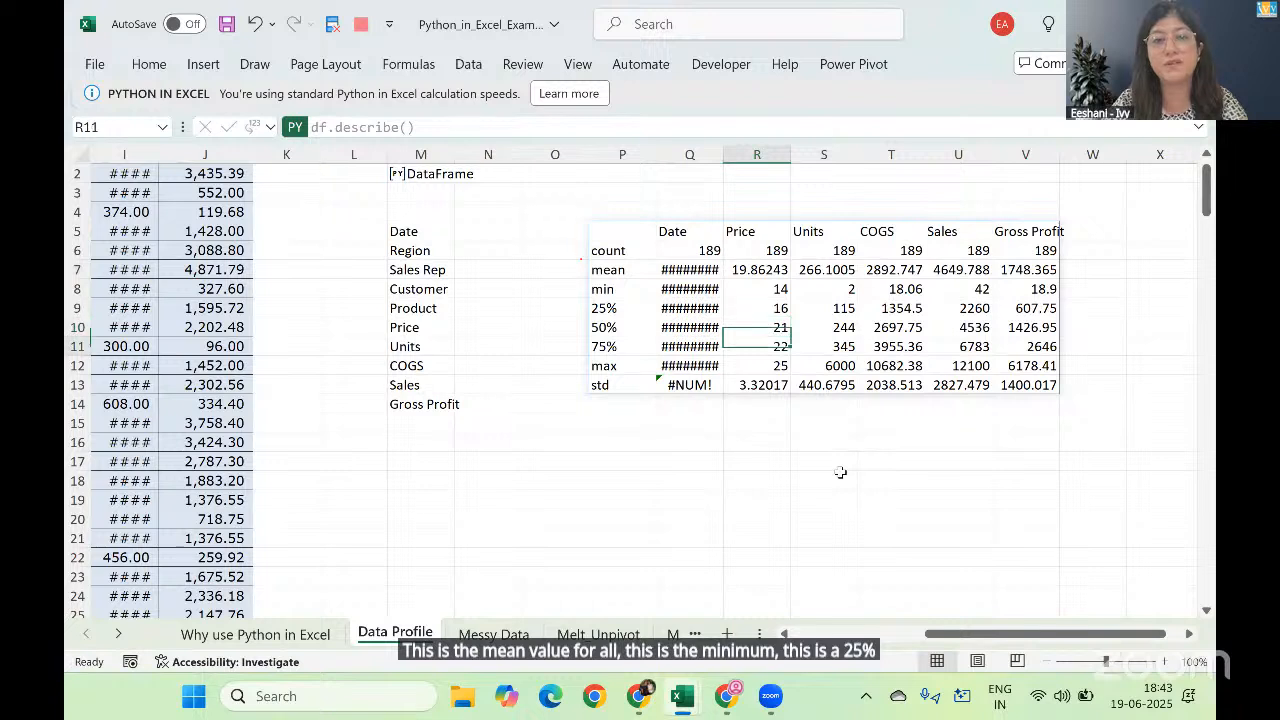
key("Down")
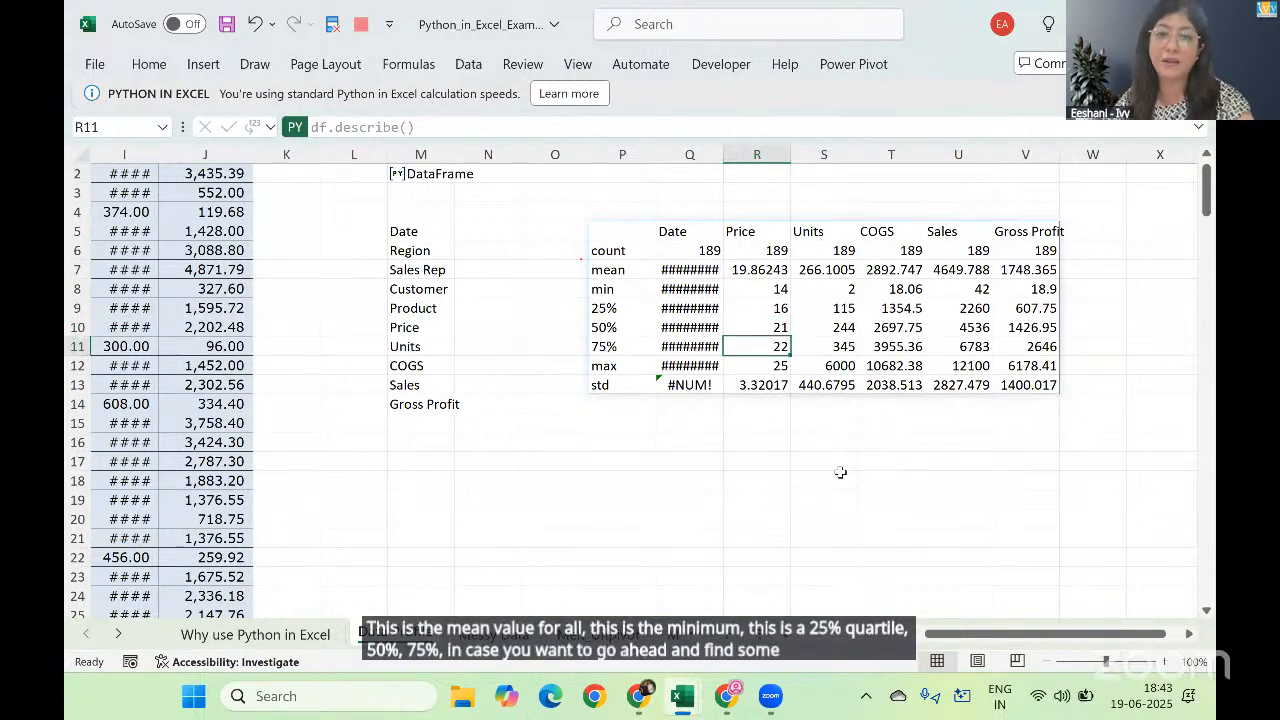
key("Down")
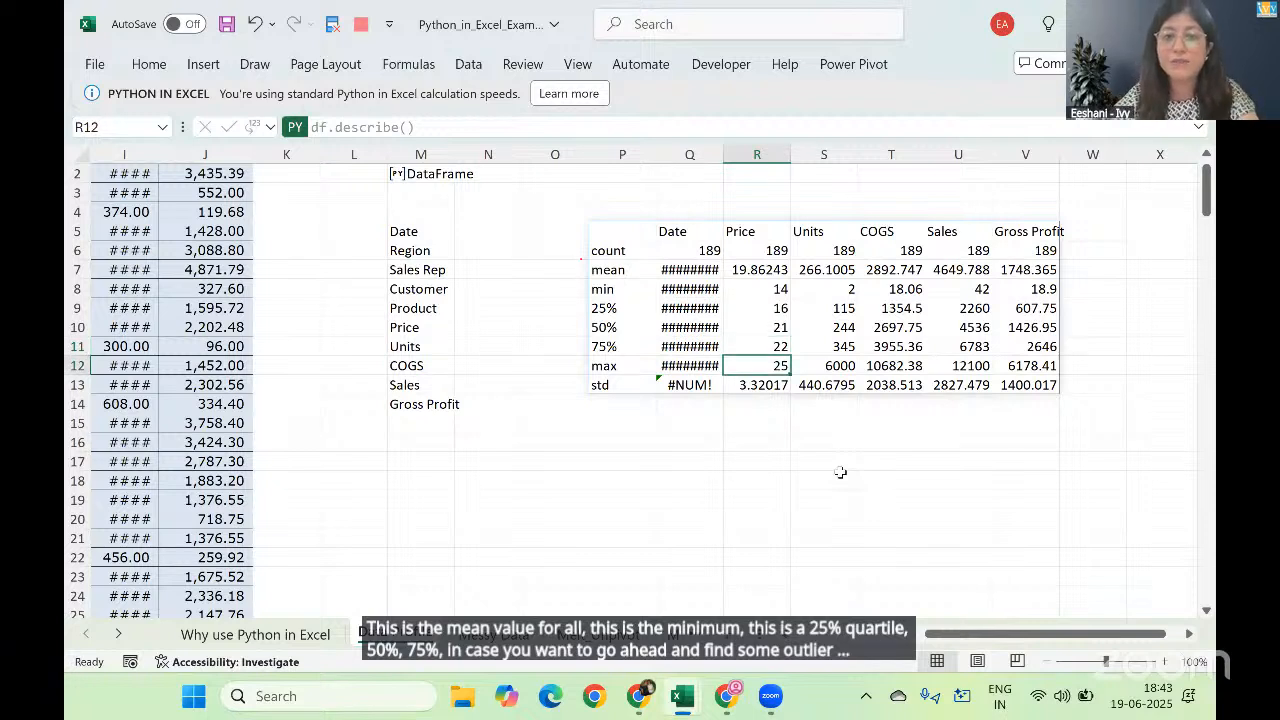
key("Down")
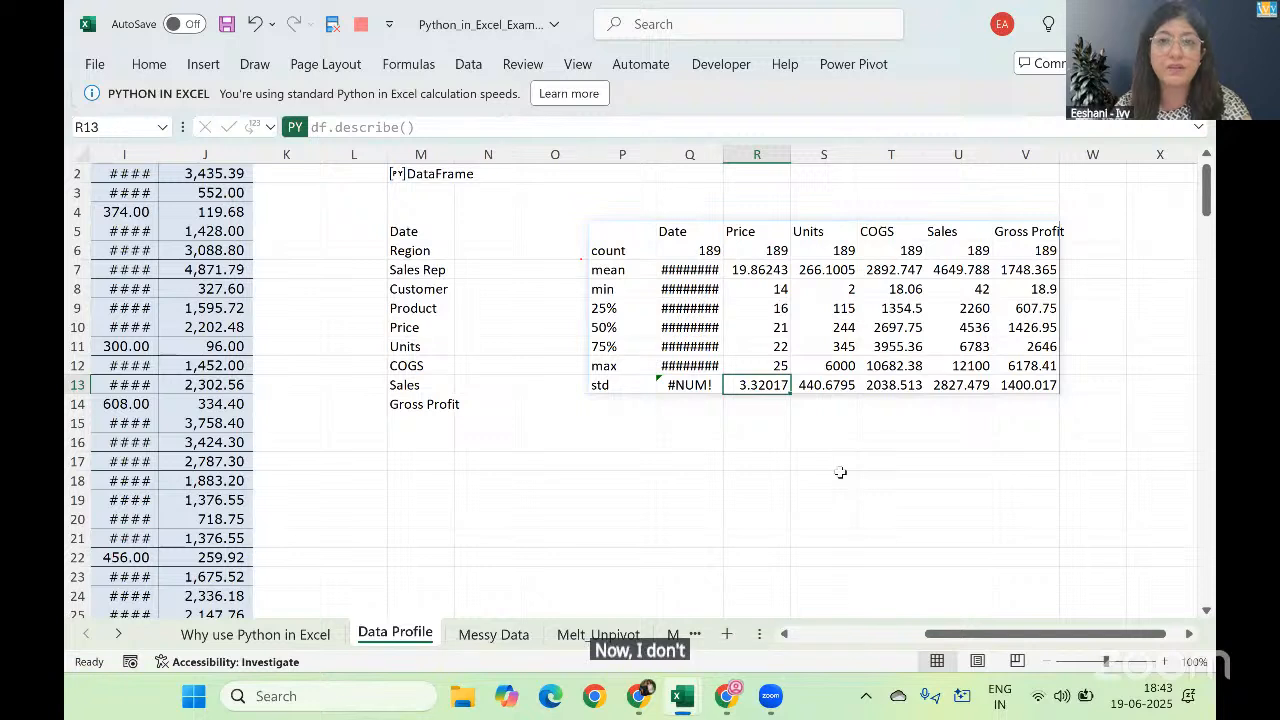
Step: Compare the full list of dataframe column names in column M with the headings of the df.describe() table
key("Up")
key("Left")
key("Left")
key("Left")
key("Left")
key("Left")
key("ctrl+Up")
key("ctrl+shift+Down")
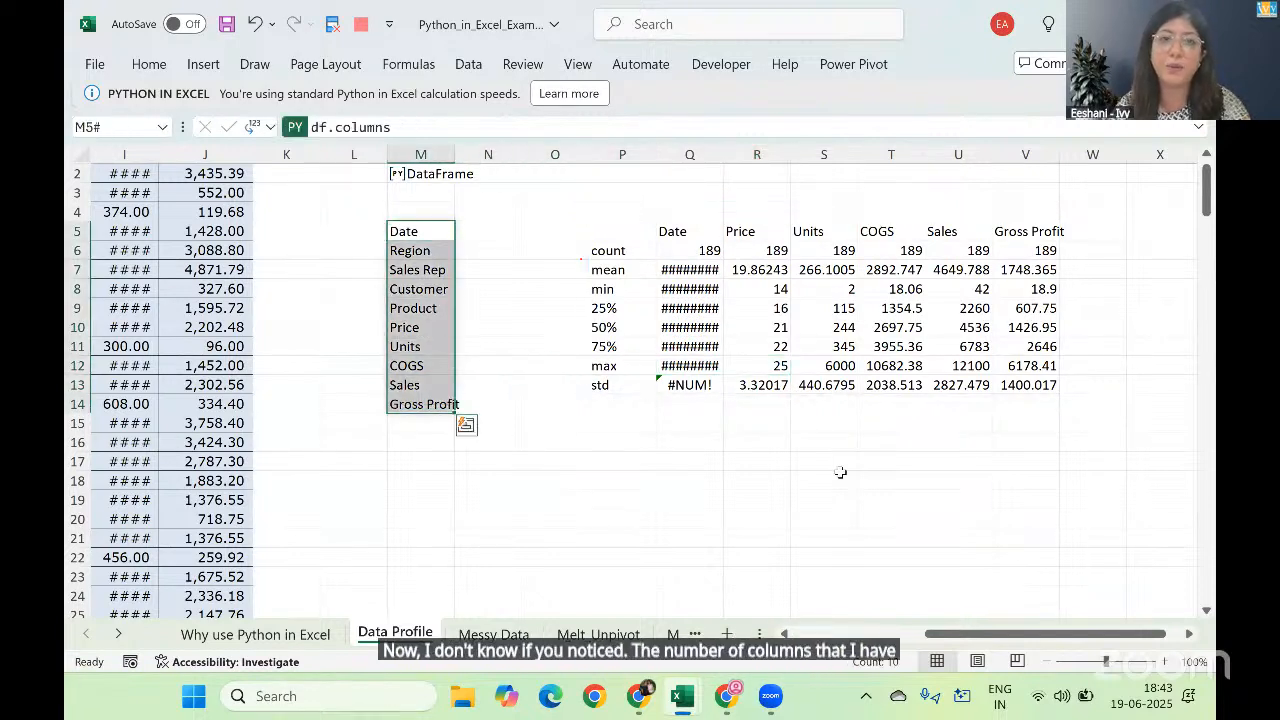
key("Right")
key("Right")
key("Right")
key("Right")
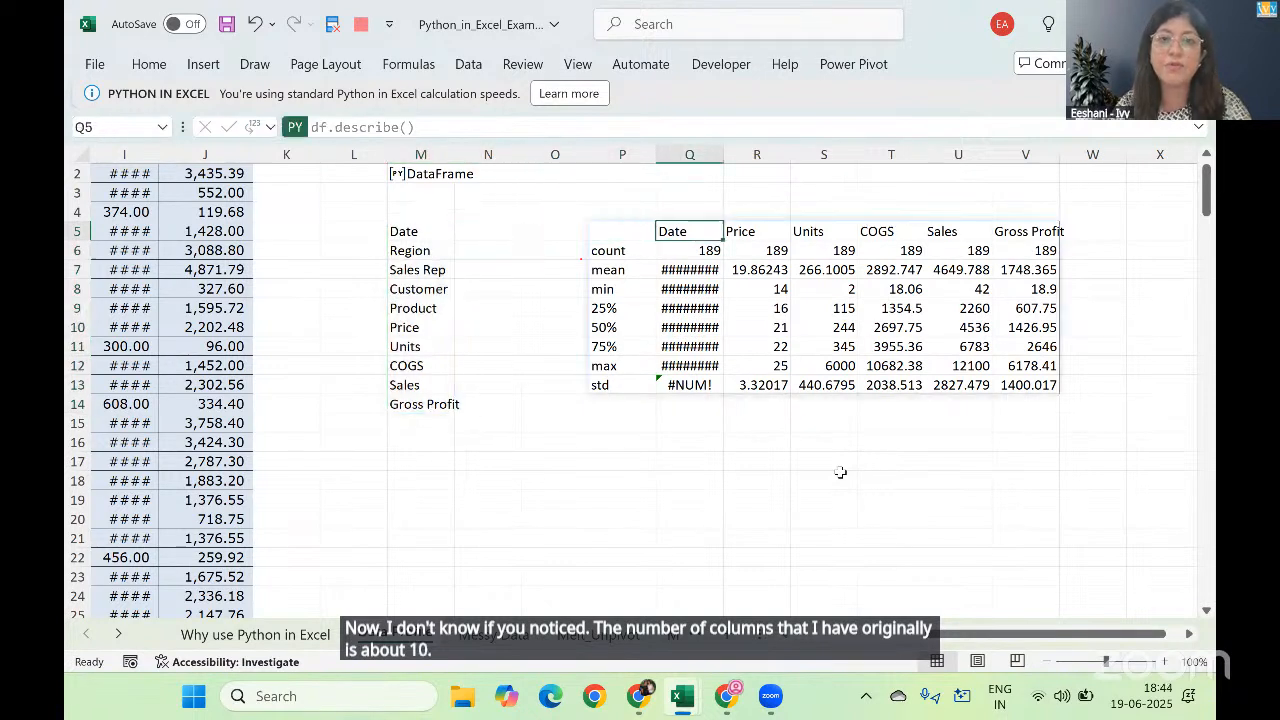
key("ctrl+shift+Right")
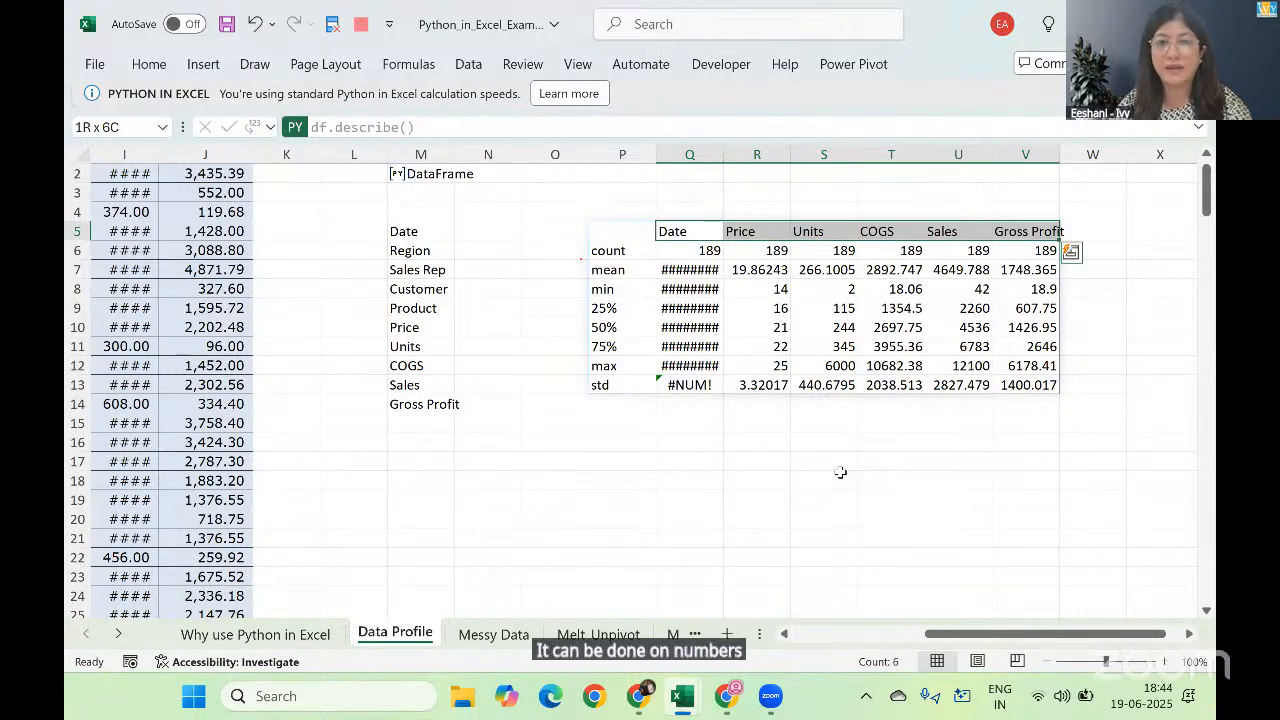
Step: Enter the Python formula df.describe(include='all') in cell P17 to summarize numeric and categorical columns together
left_click(641, 459)
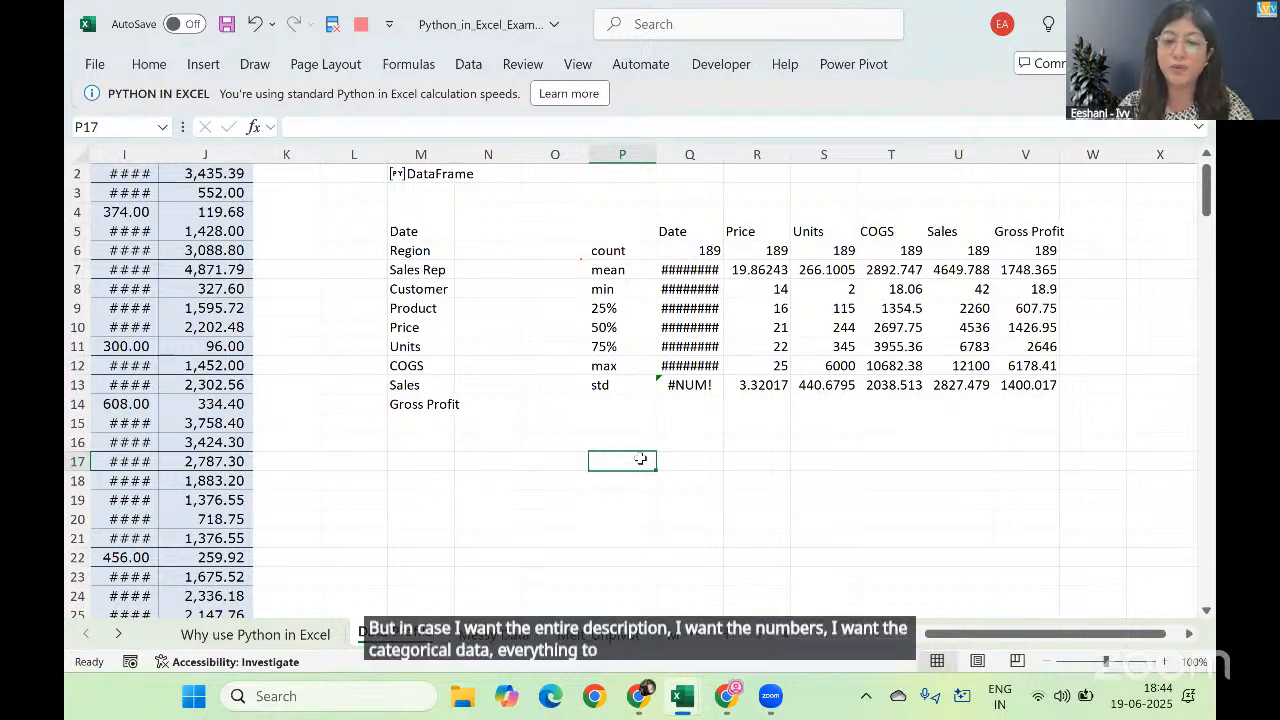
type("=py")
key("Tab")
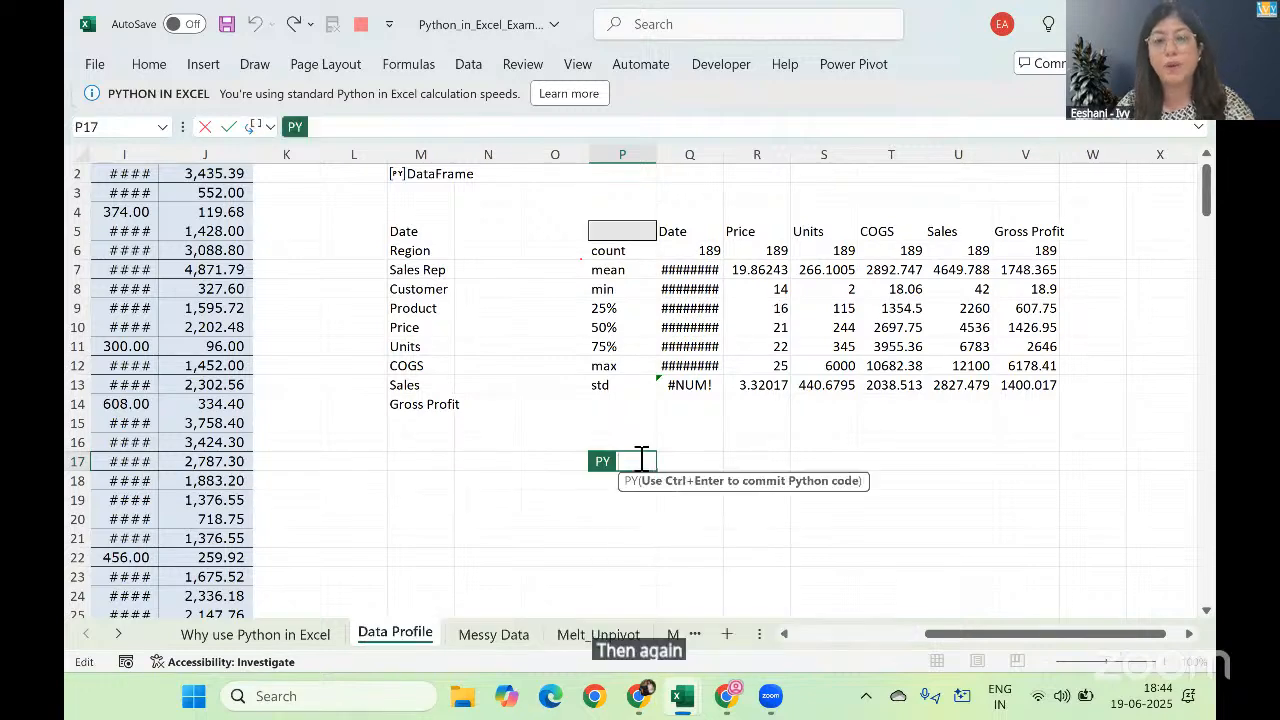
type("df")
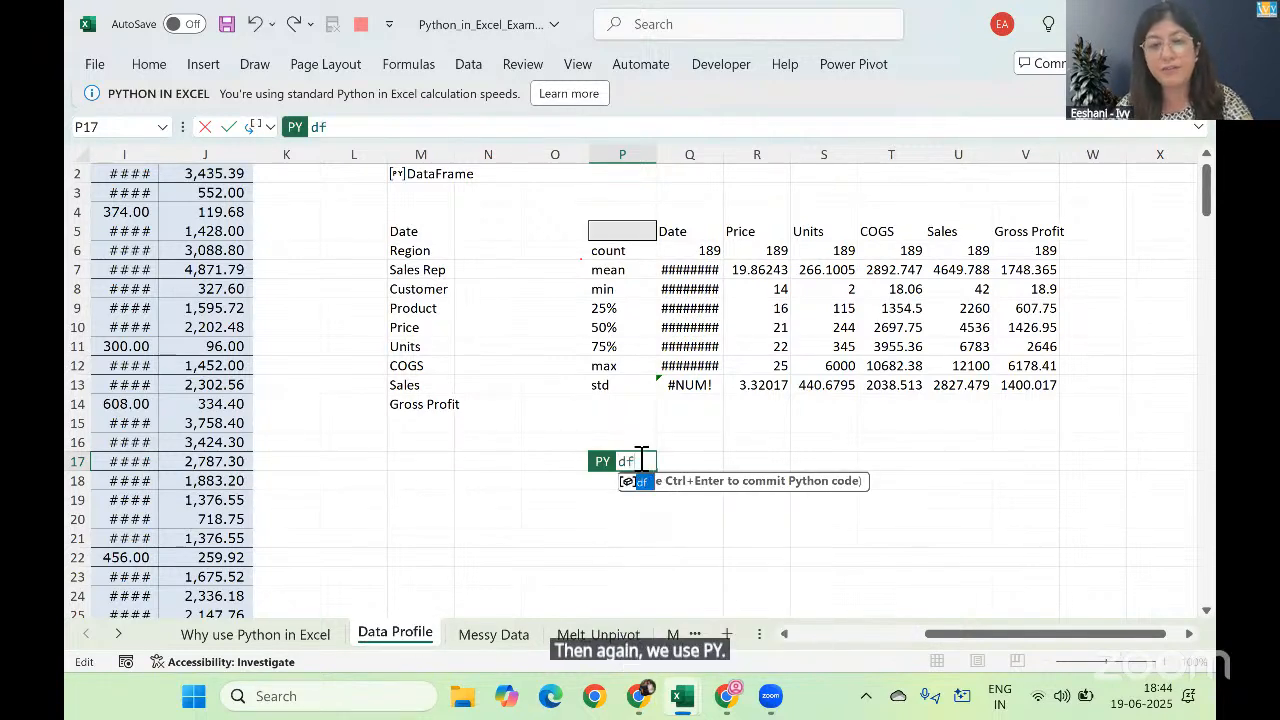
type(".de")
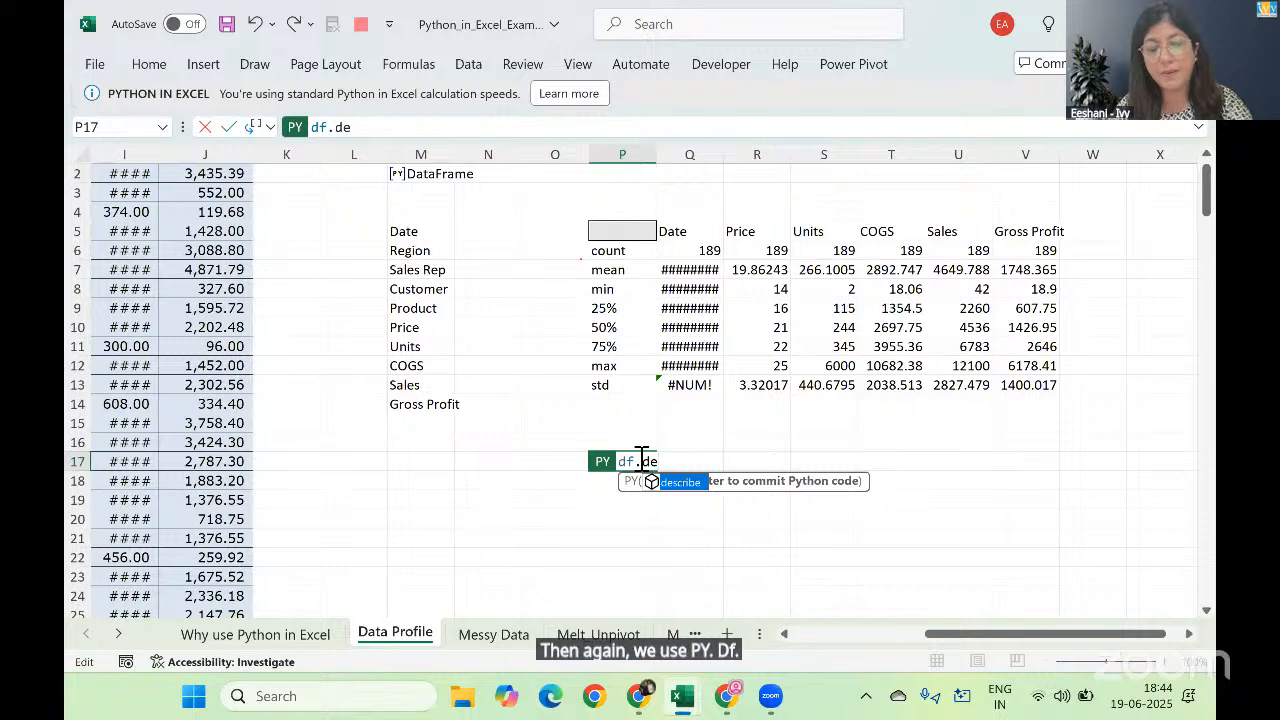
type("scribe(")
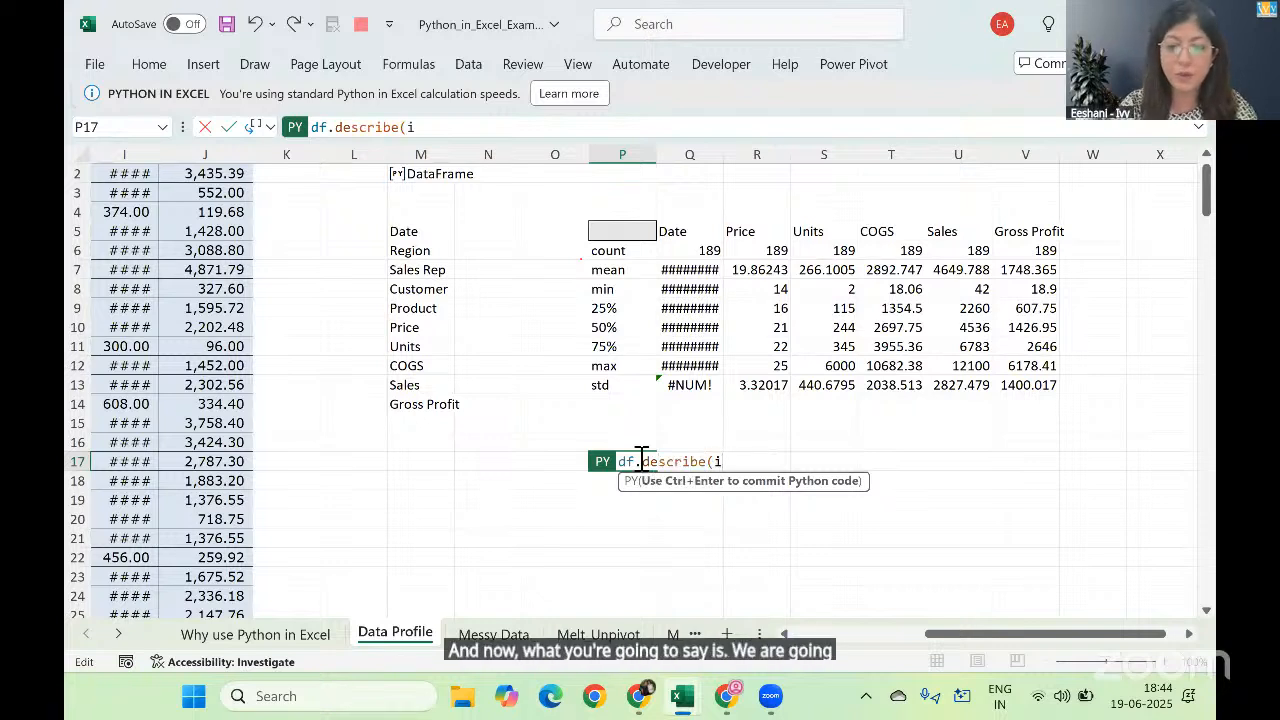
type("include=")
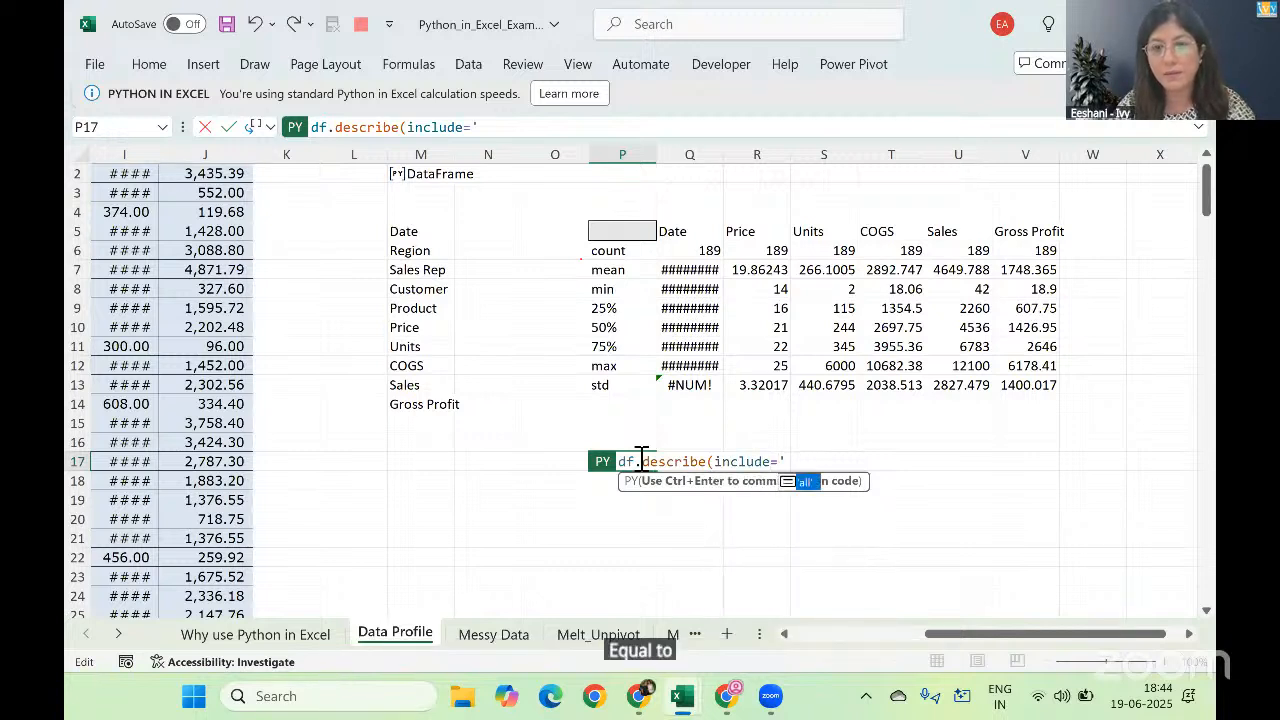
type("'all'")
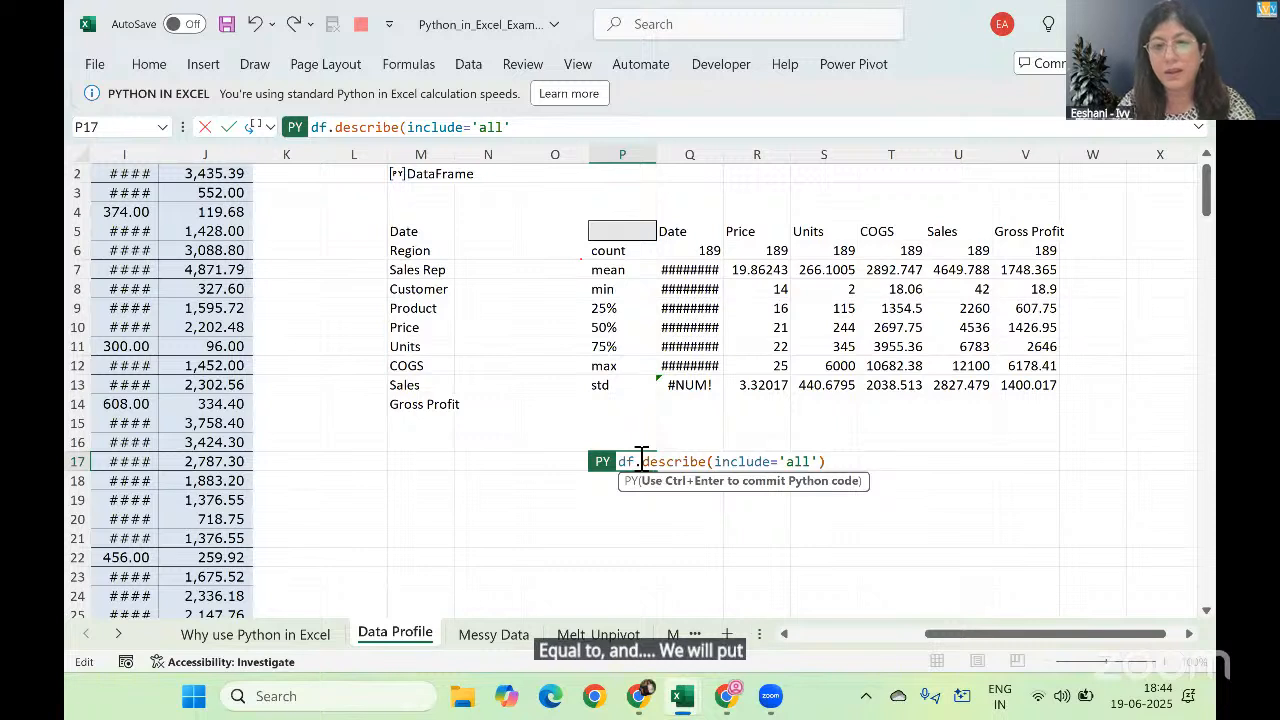
type(")")
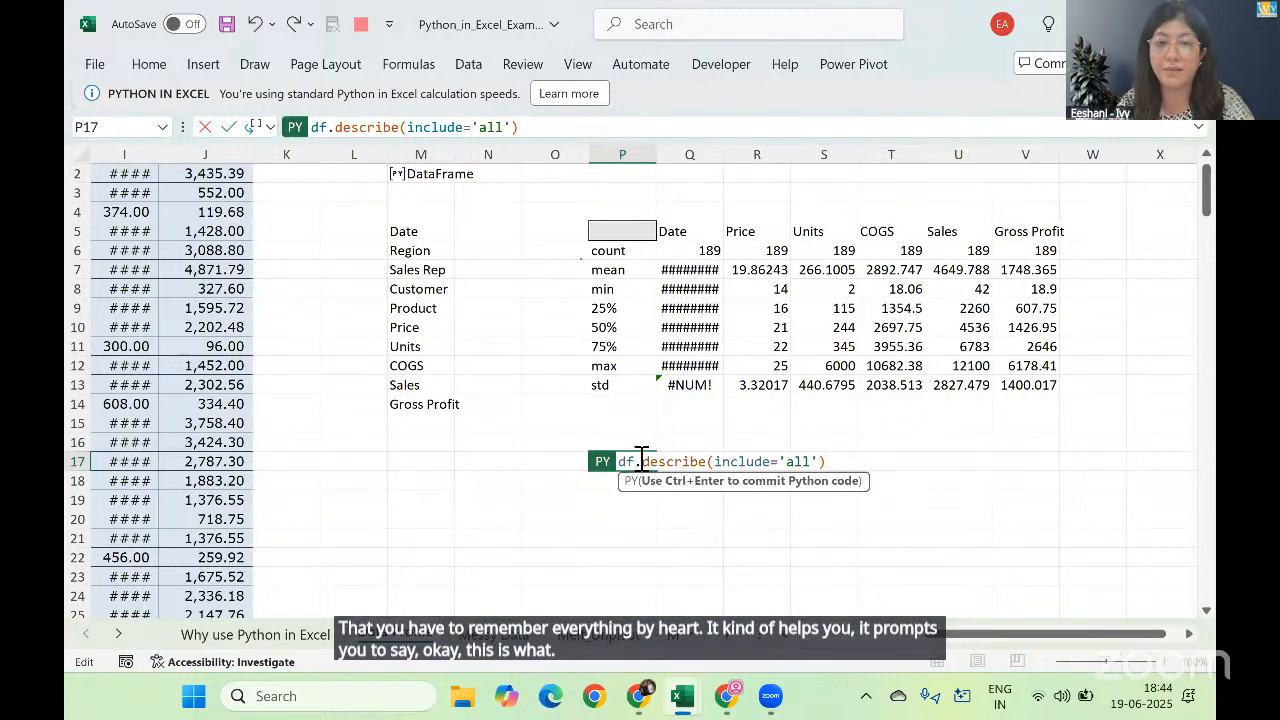
key("ctrl+Return")
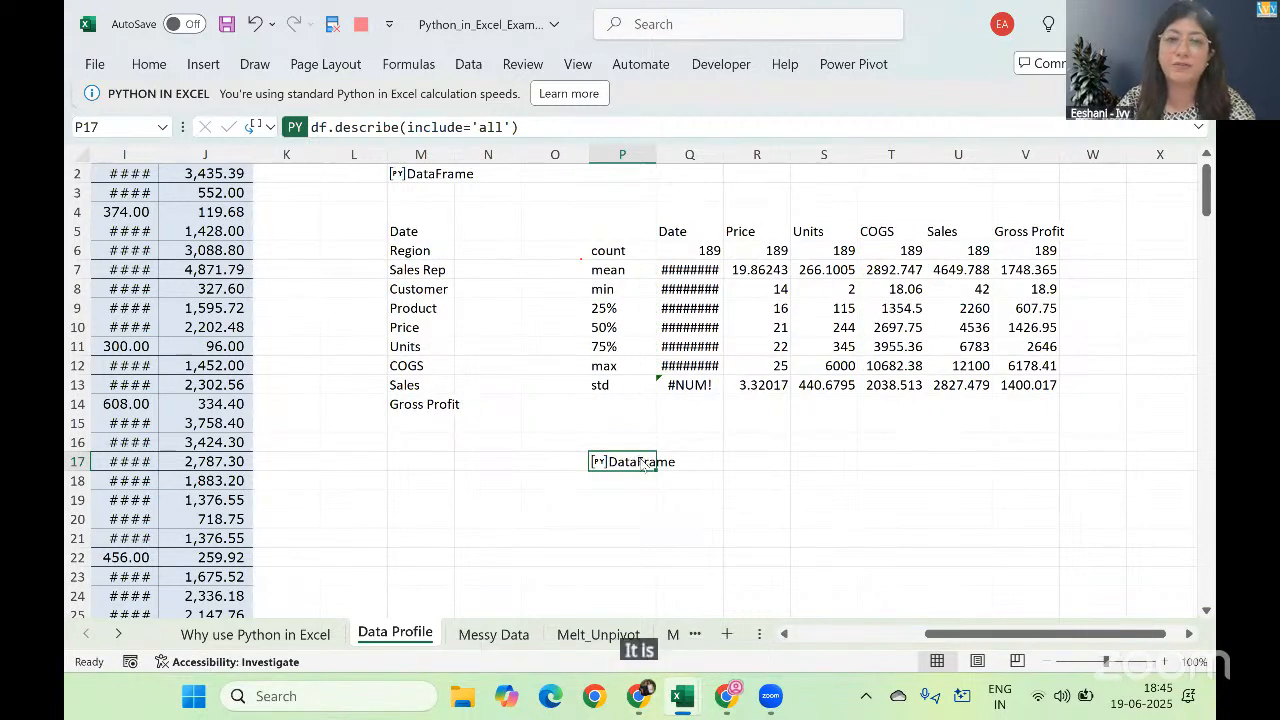
Step: Set the Python output of the df.describe(include='all') formula in P17 to Excel Value
right_click(643, 460)
mouse_move(773, 331)
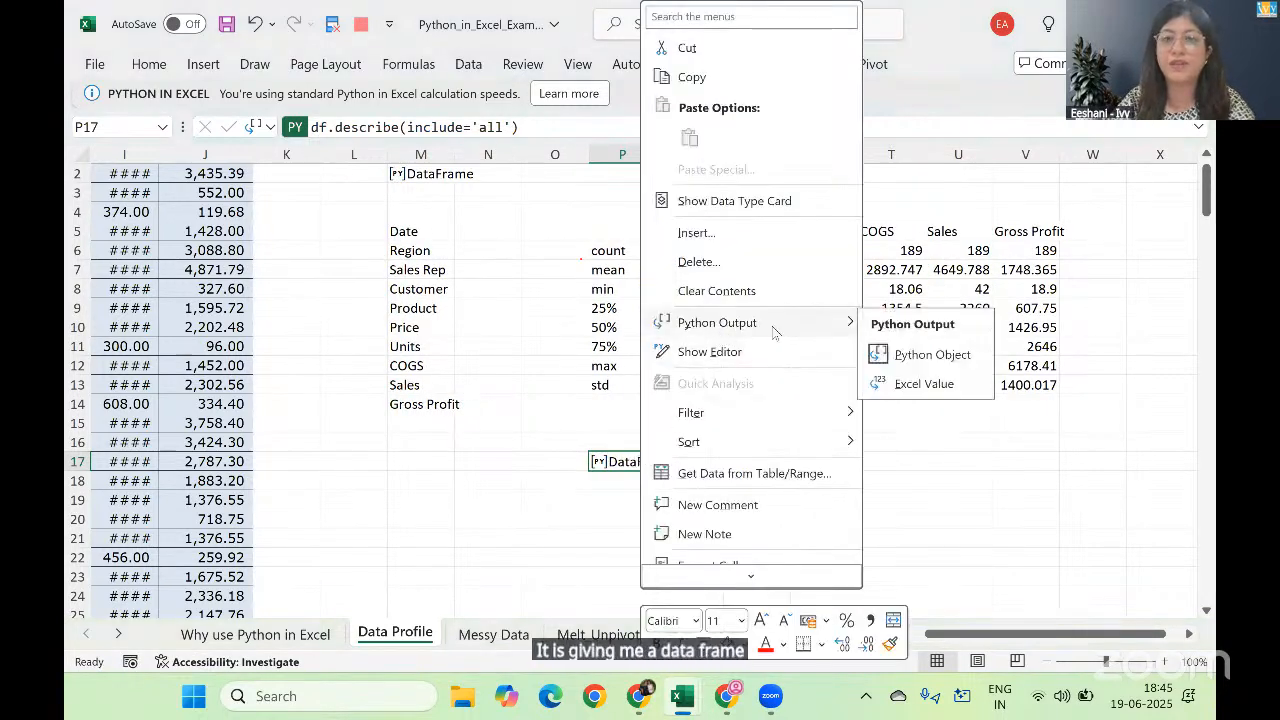
left_click(874, 390)
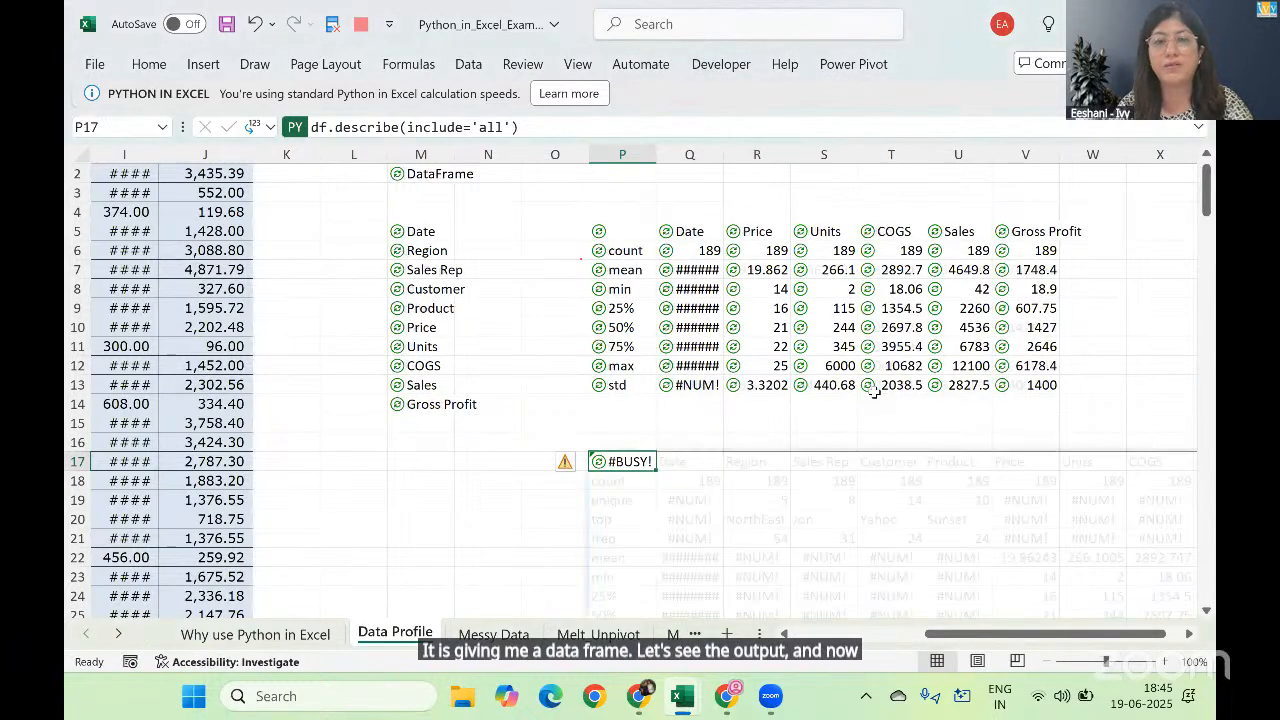
Step: Examine the statistic row labels of the full summary table and the count for Region
key("Right")
key("Left")
key("Left")
key("Down")
key("Down")
key("Down")
key("Down")
key("Down")
key("Down")
key("Down")
key("Down")
key("Down")
key("Down")
key("Down")
key("Down")
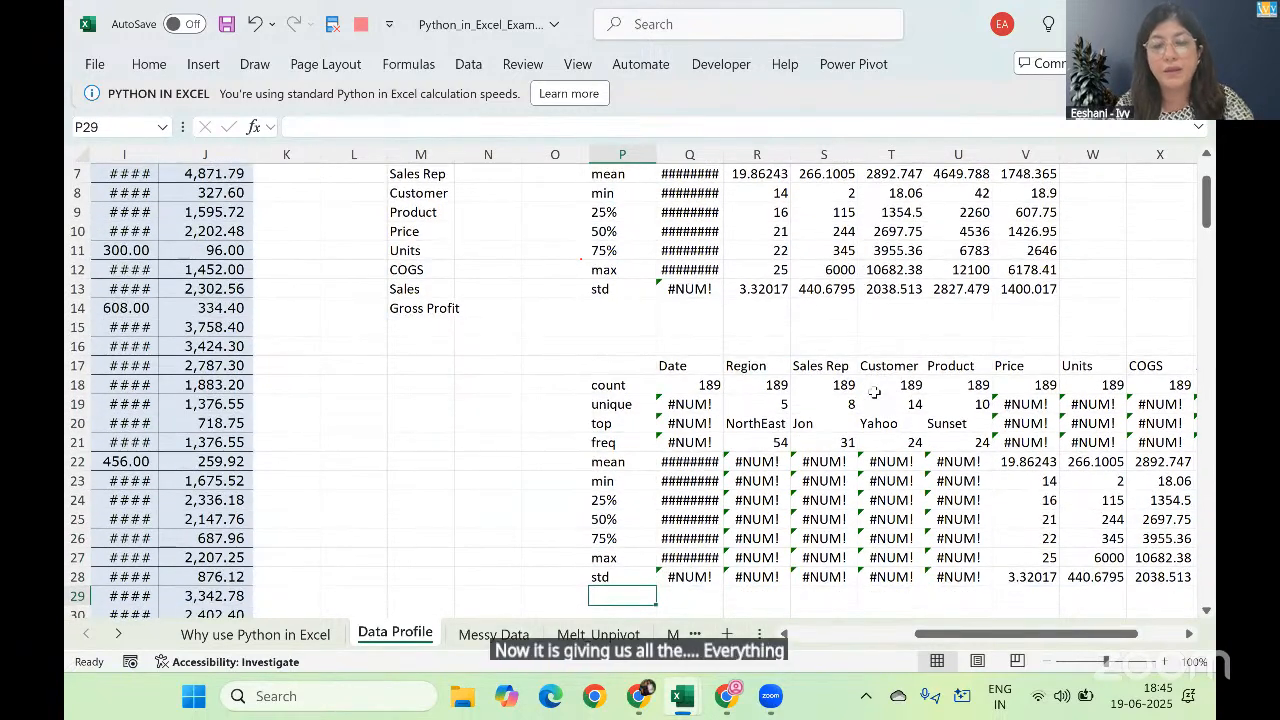
key("Up")
key("Up")
key("Up")
key("Up")
key("Up")
key("Up")
key("Up")
key("Up")
key("Up")
key("Up")
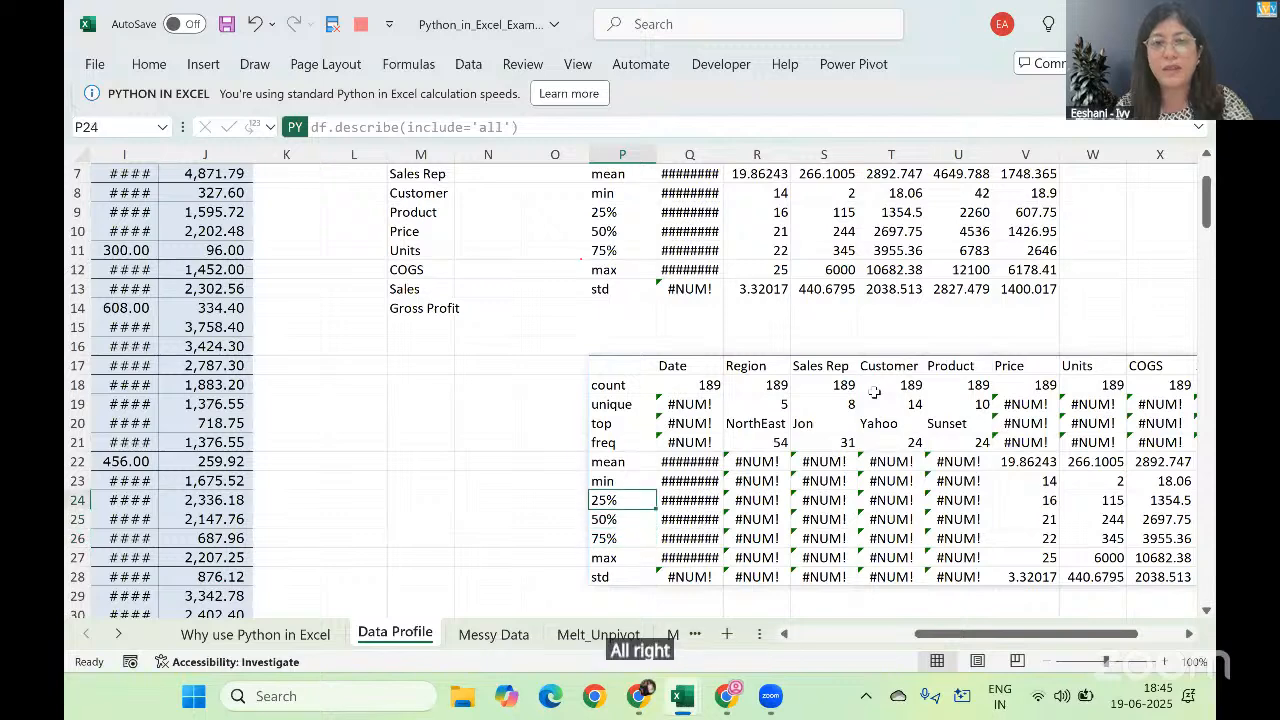
key("Up")
key("Right")
key("Right")
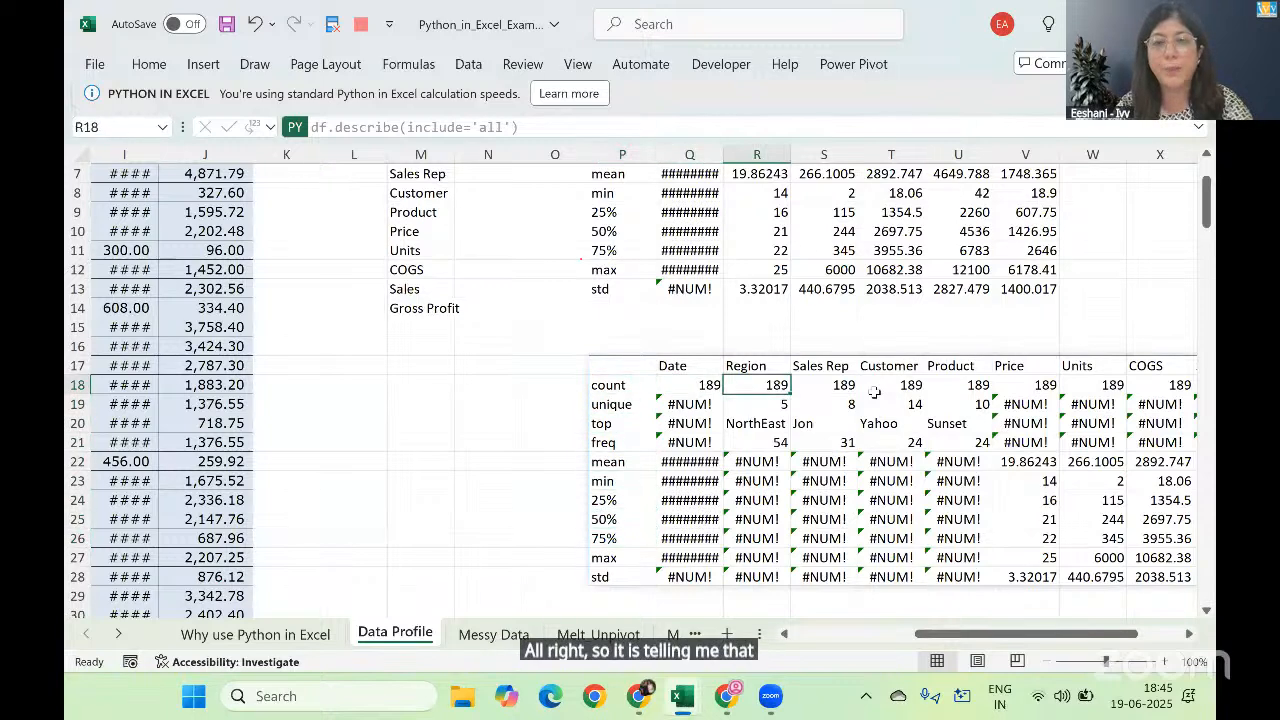
Step: Examine the unique value counts for Region, Sales Rep, Customer and Product in the full summary table
key("Down")
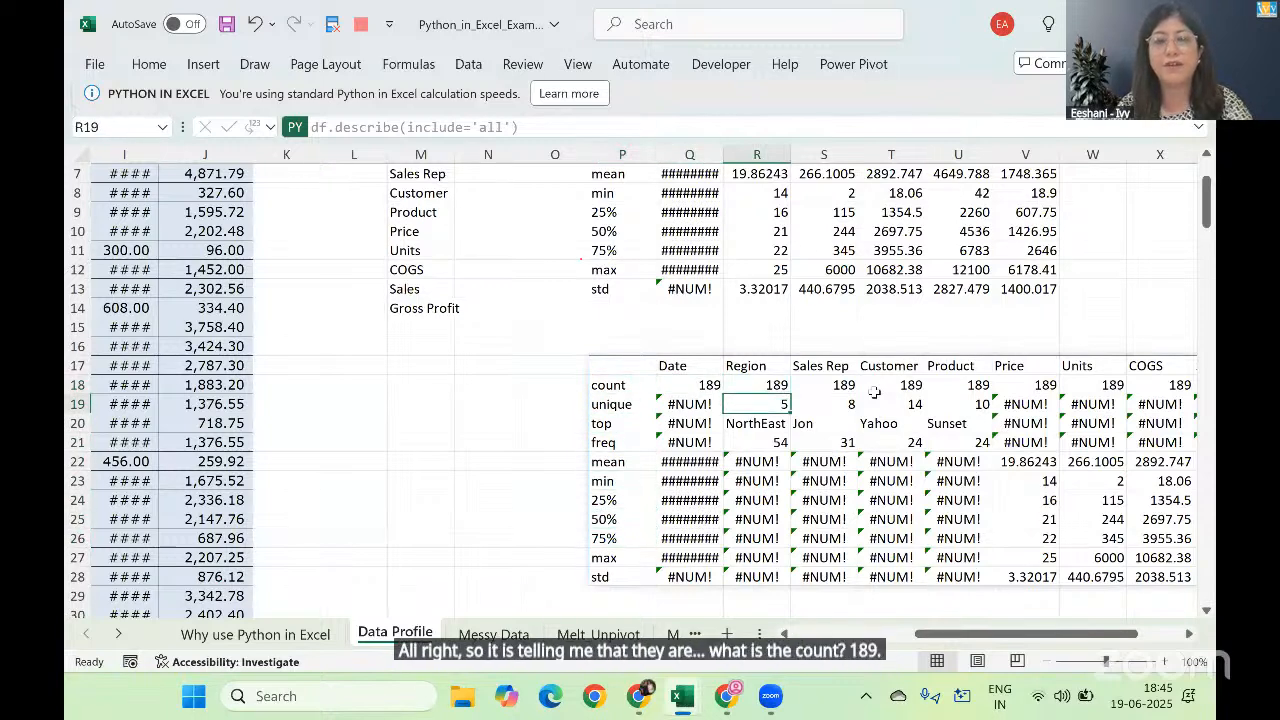
key("Right")
key("Right")
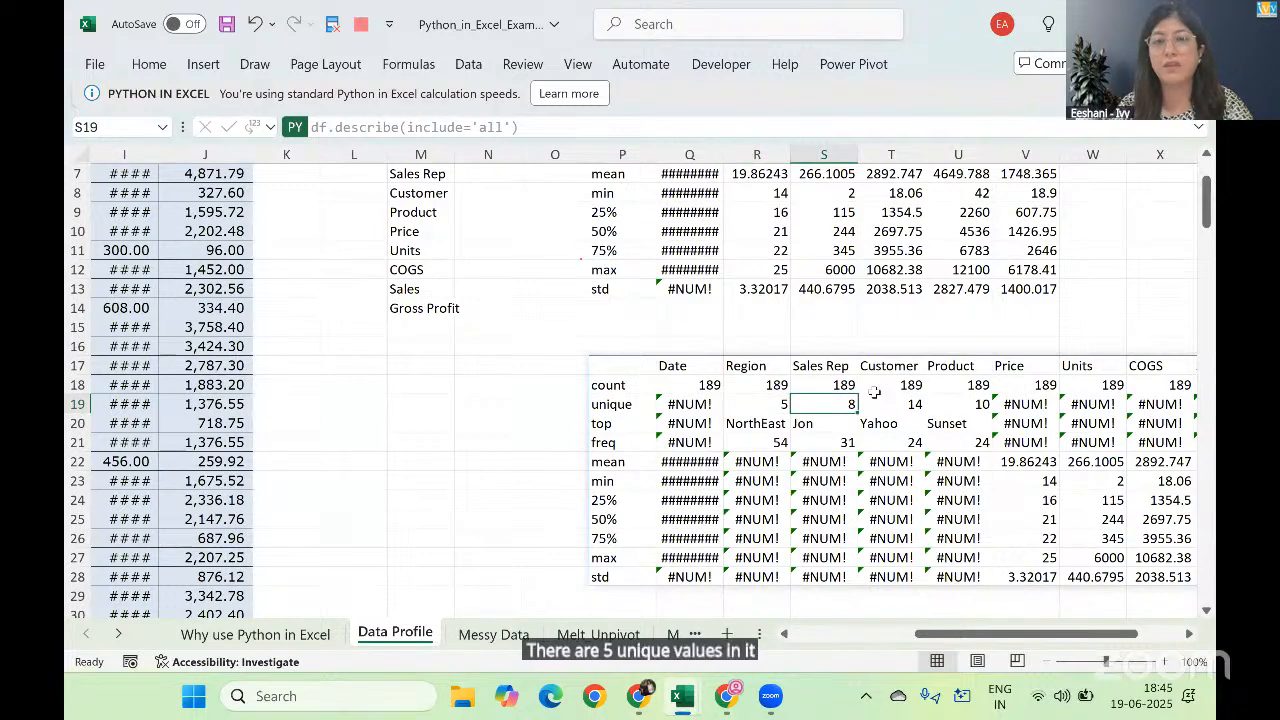
key("Left")
key("Left")
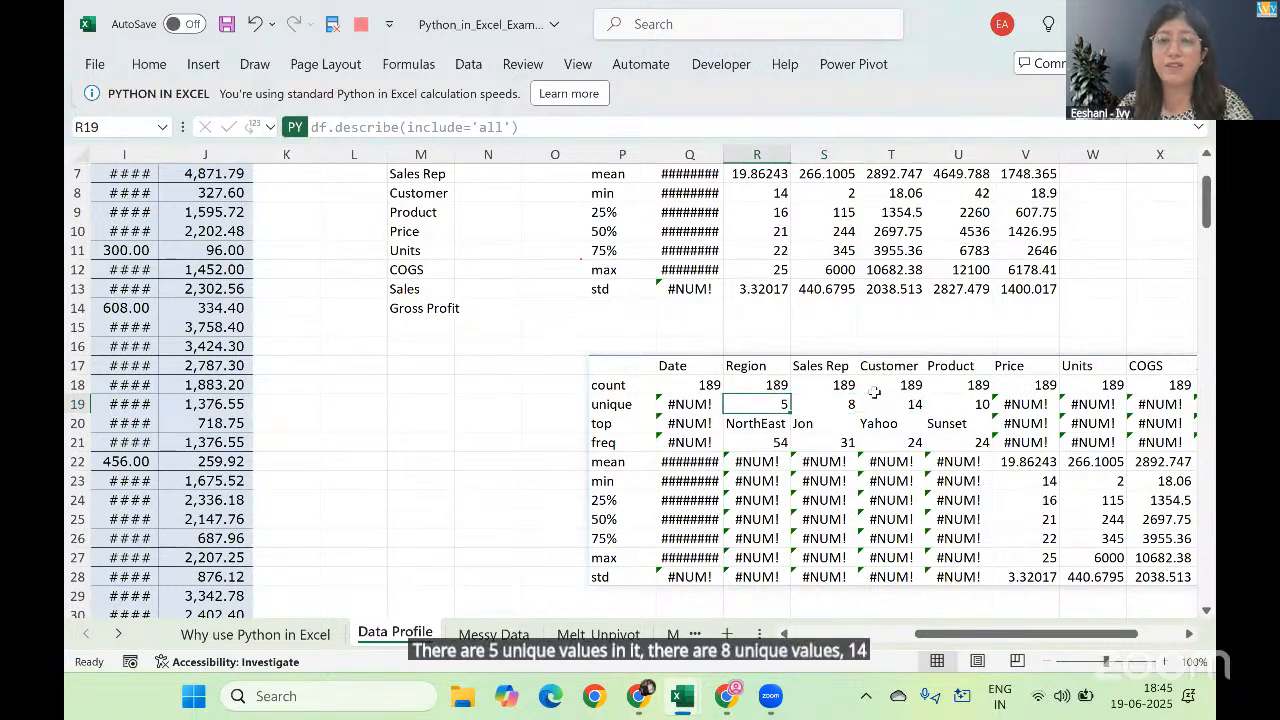
key("Right")
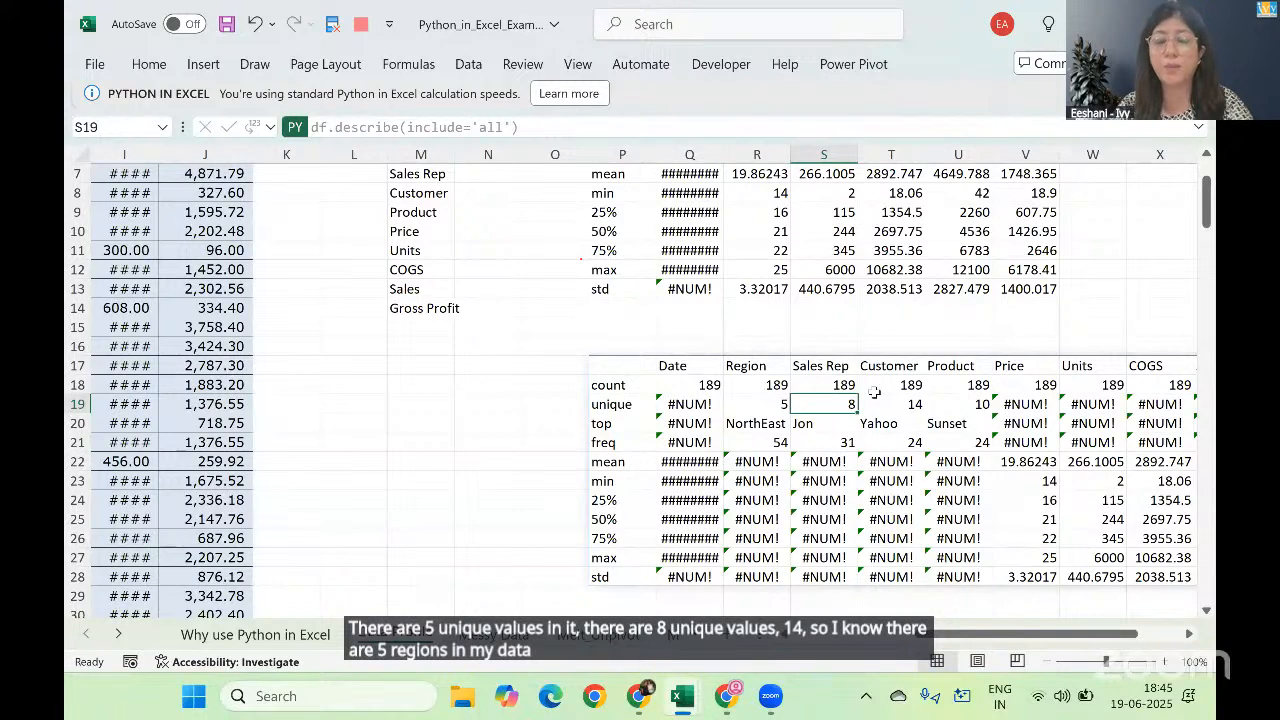
key("Right")
key("Right")
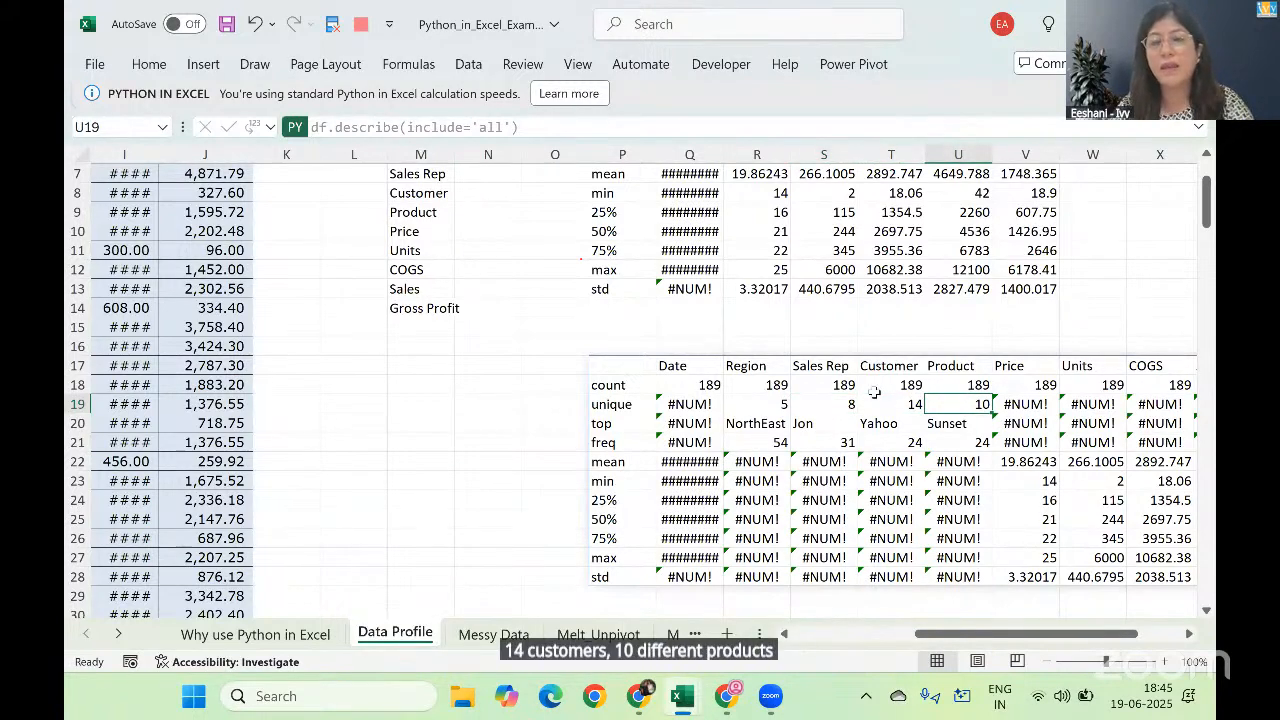
Step: Check the unique, top and freq rows for the numeric columns and the mean row for the categorical columns
key("Right")
key("Right")
key("Right")
key("Right")
key("Right")
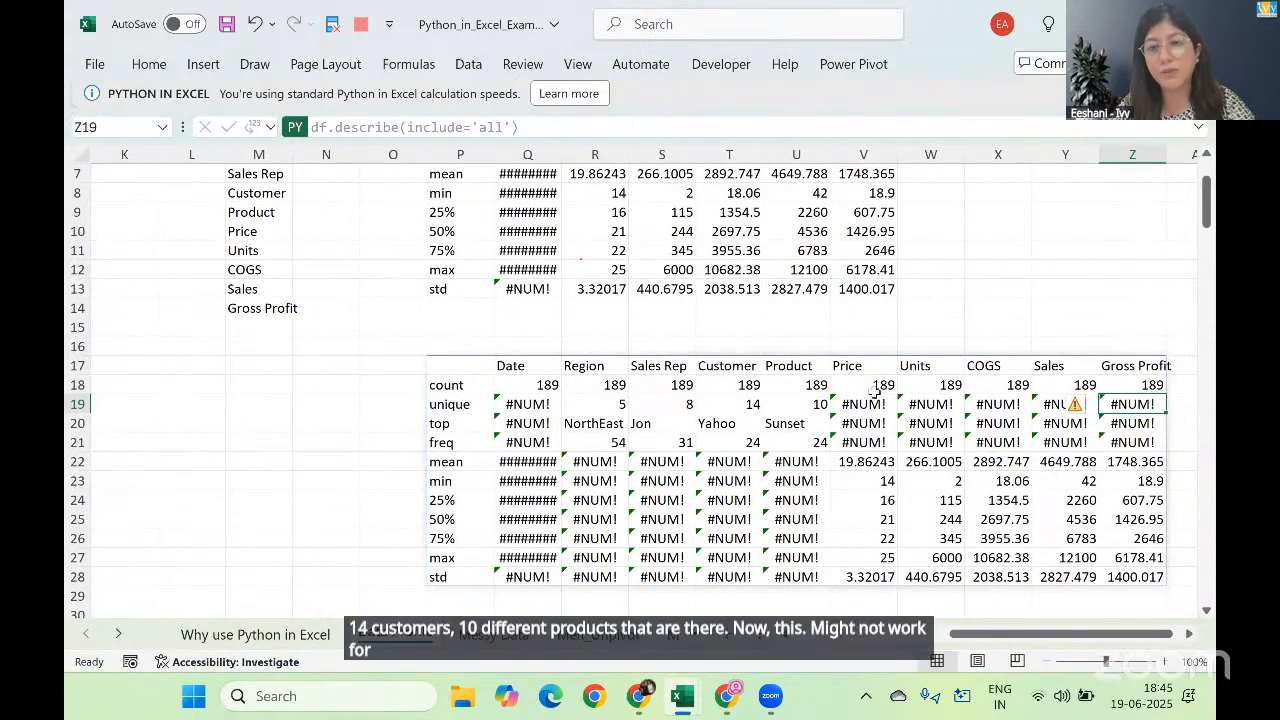
key("Down")
key("Down")
key("Down")
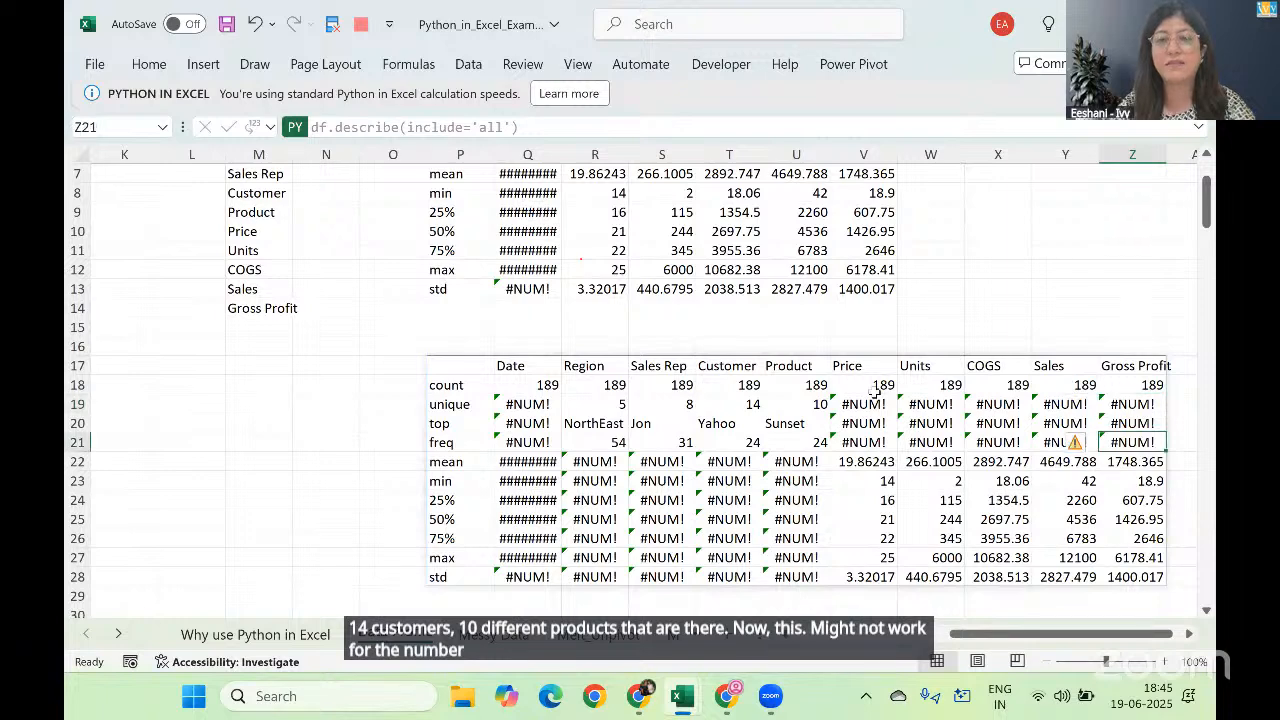
key("Left")
key("Left")
key("Left")
key("Left")
key("Left")
key("Left")
key("Left")
key("Left")
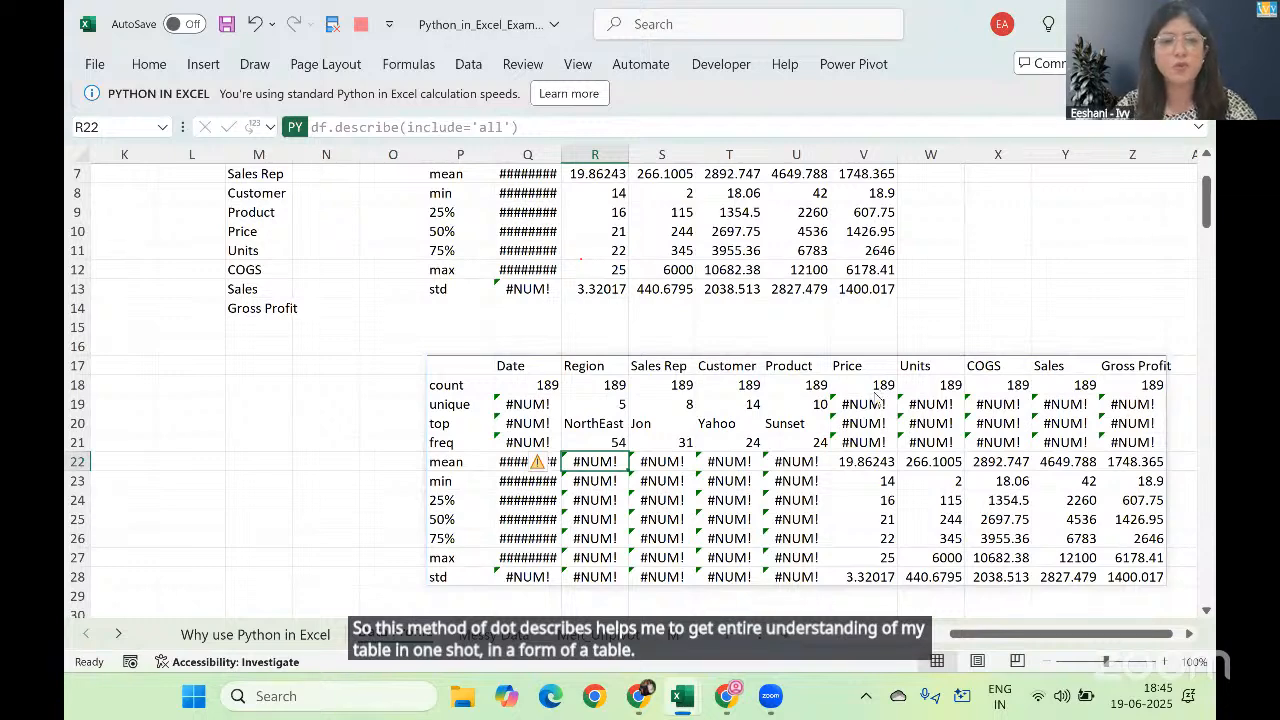
left_click(717, 7)
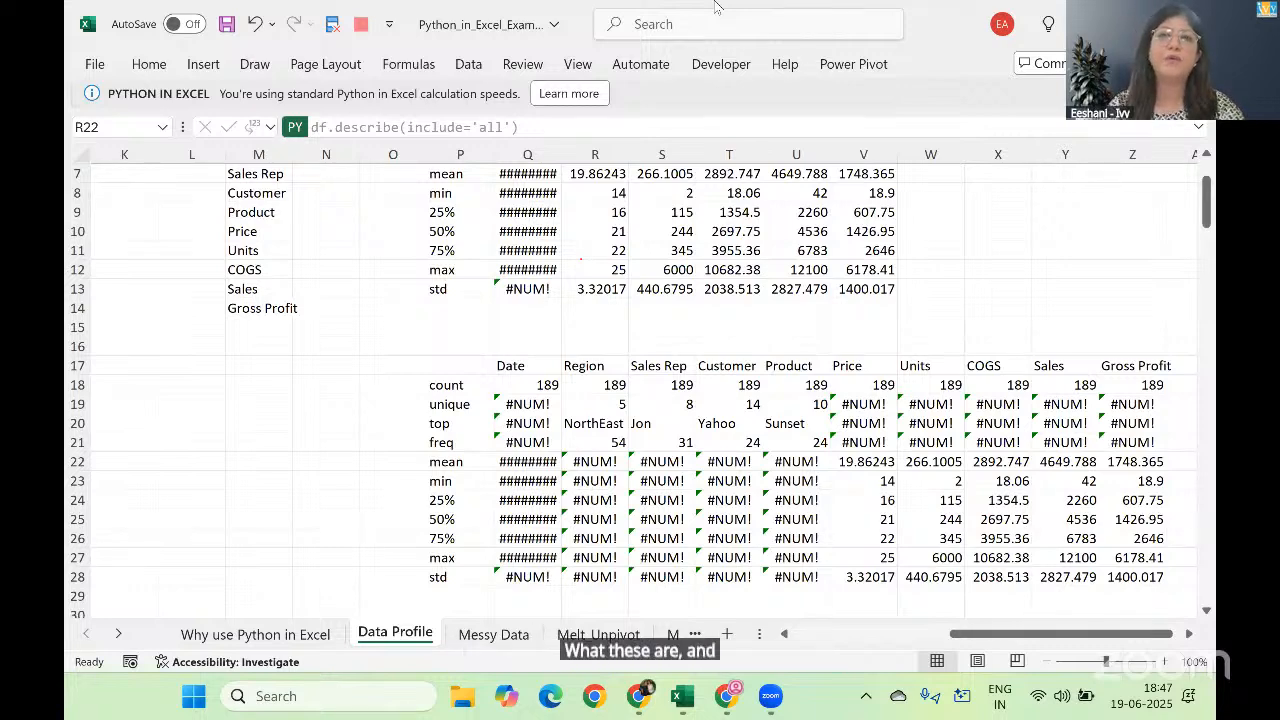
left_click(380, 290)
key("Up")
key("Up")
key("Up")
key("Up")
key("Up")
key("Up")
key("Up")
key("Up")
key("Up")
key("Up")
key("Up")
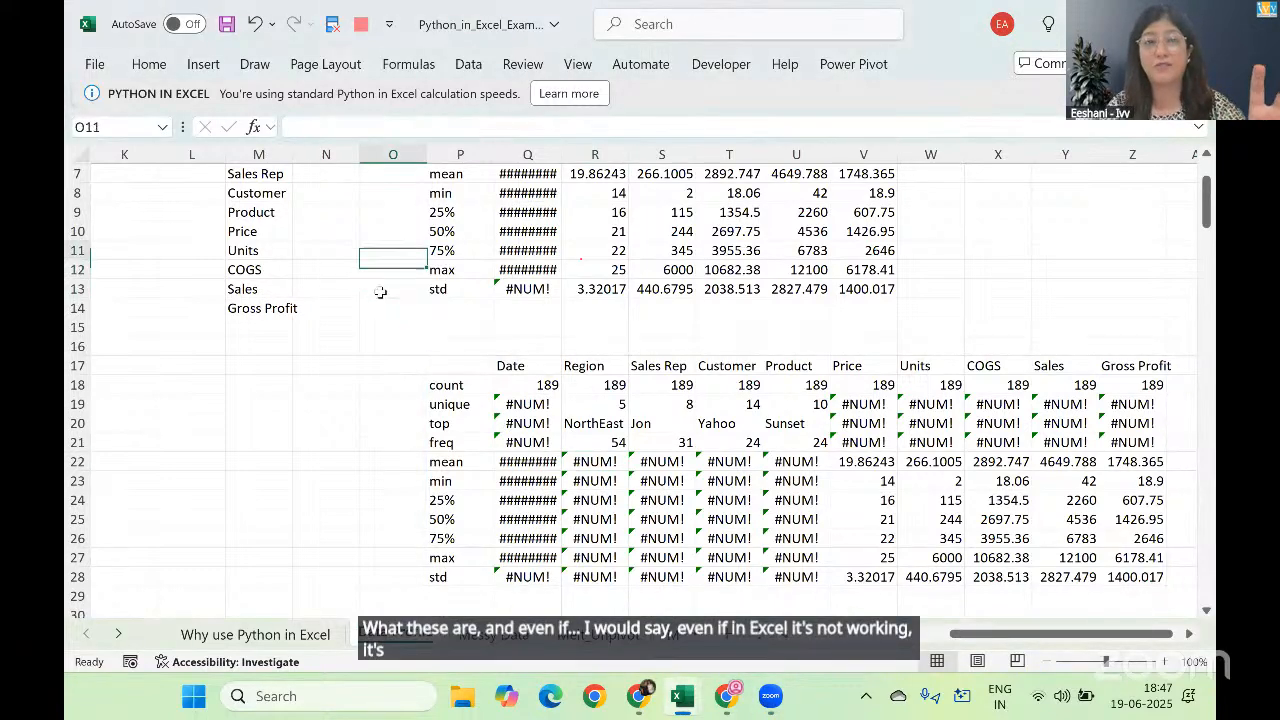
key("Up")
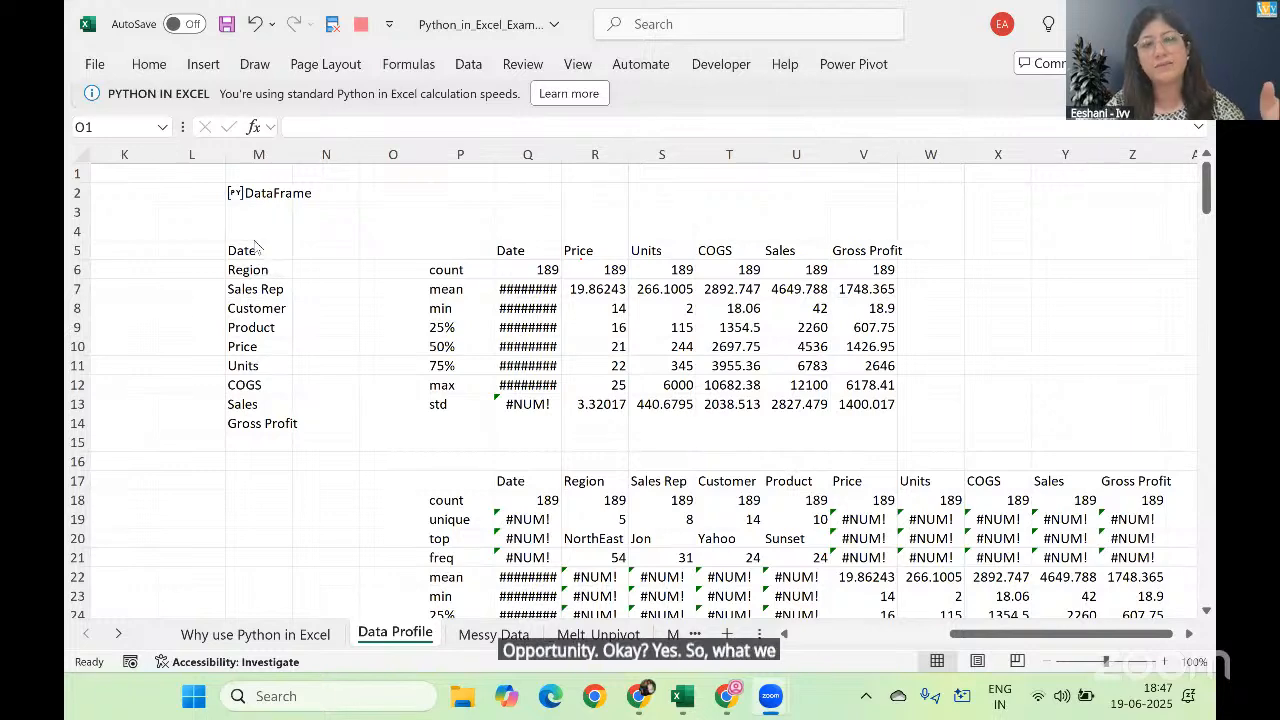
Step: Switch to the solutions workbook and open its Data Profile sheet
key("alt+Tab")
key("alt+Tab")
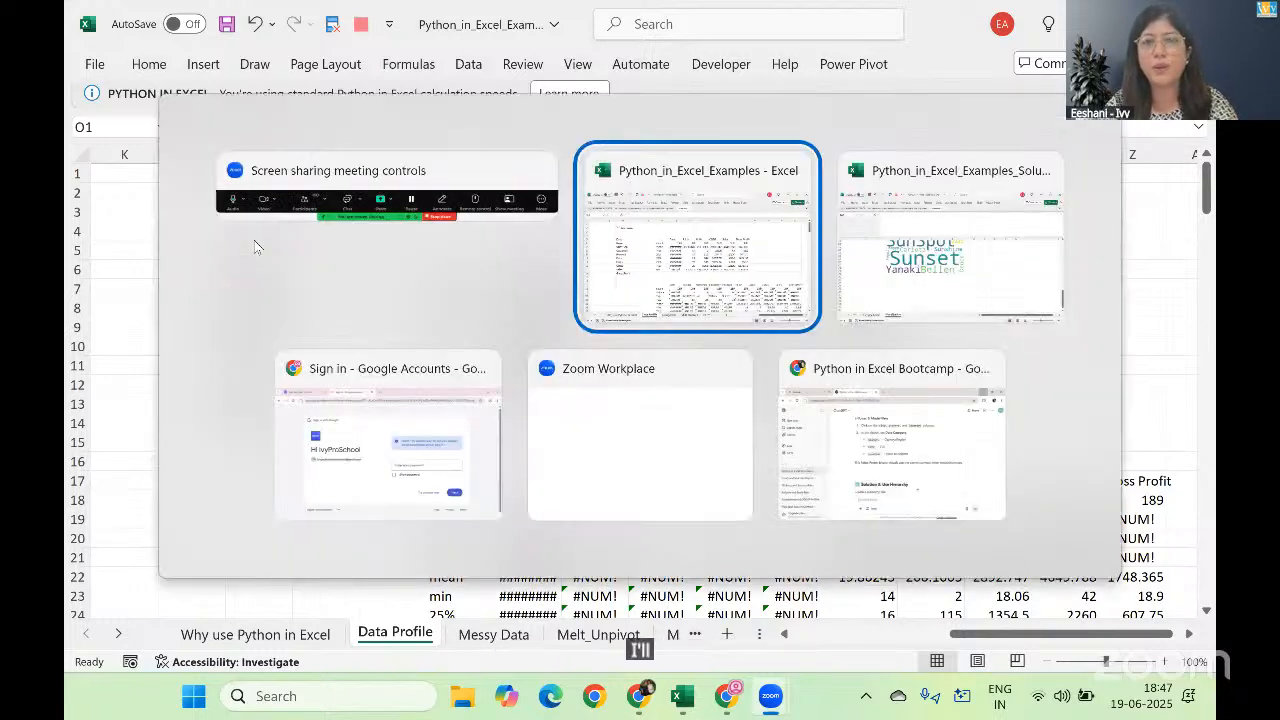
key("ctrl+Page_Up")
key("ctrl+Page_Up")
key("ctrl+Page_Up")
key("ctrl+Page_Up")
key("ctrl+Page_Up")
key("ctrl+Page_Up")
key("ctrl+Page_Up")
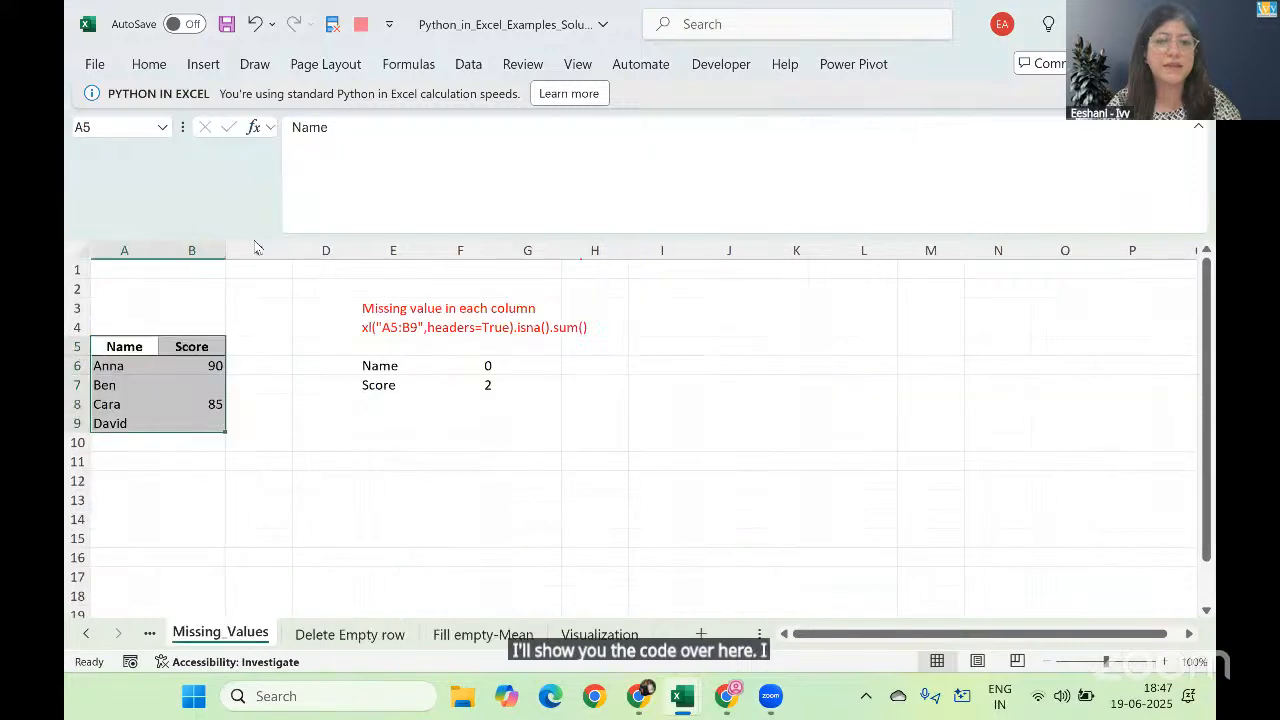
key("ctrl+Page_Up")
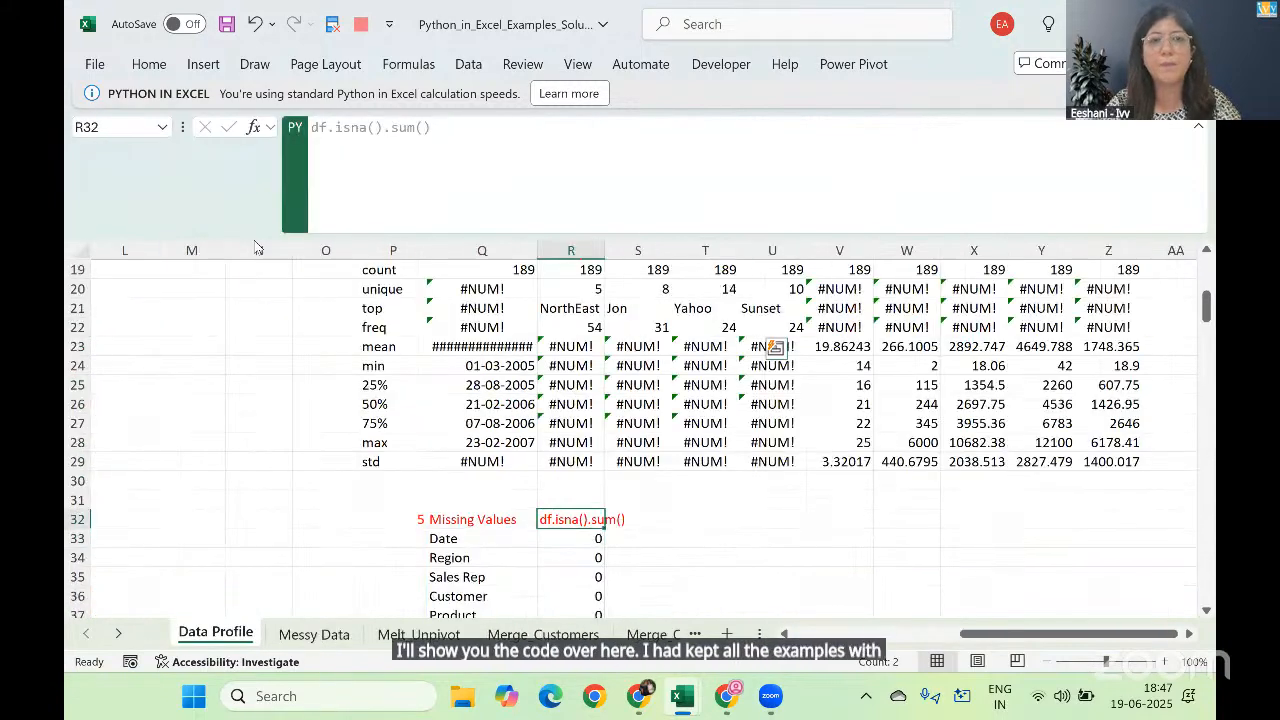
Step: Review the numbered Python code notes on the Data Profile sheet, including df=xl("Table1[#All], headers=True) in M1 and df.columns in M4
key("Up")
key("Up")
key("Up")
key("Up")
key("Up")
key("Up")
key("Up")
key("Up")
key("Up")
key("Up")
key("Up")
key("Up")
key("Up")
key("Up")
key("Up")
key("Up")
key("Up")
key("Up")
key("Up")
key("Up")
key("Up")
key("Up")
key("Up")
key("Up")
key("Up")
key("Up")
key("Up")
key("Up")
key("Up")
key("Up")
key("Up")
key("Left")
key("Left")
key("Left")
key("Left")
key("Left")
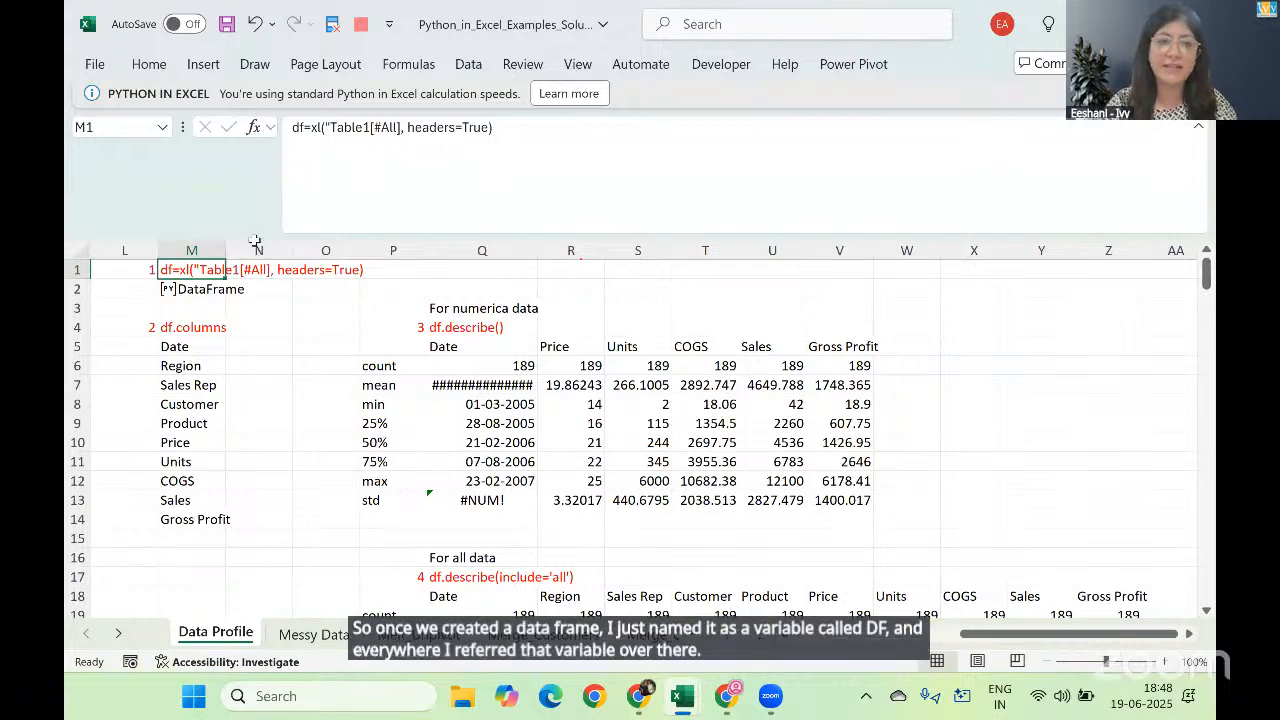
left_click(215, 332)
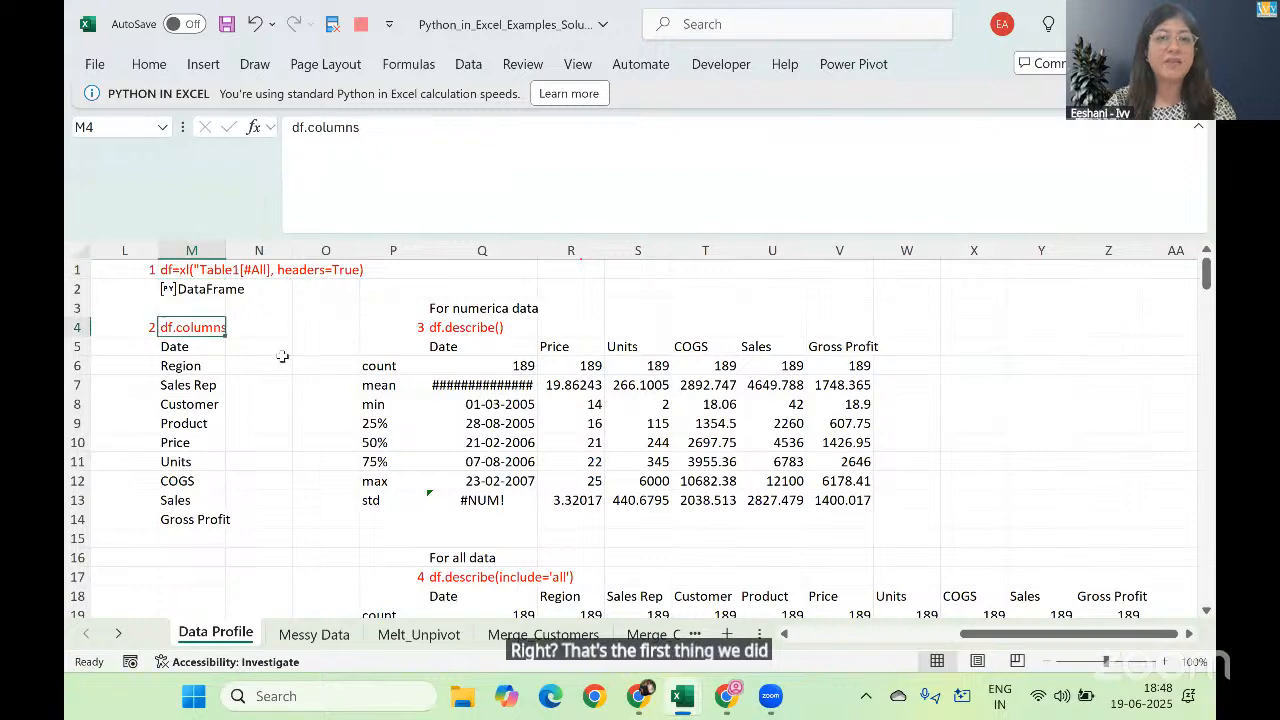
left_click(285, 362)
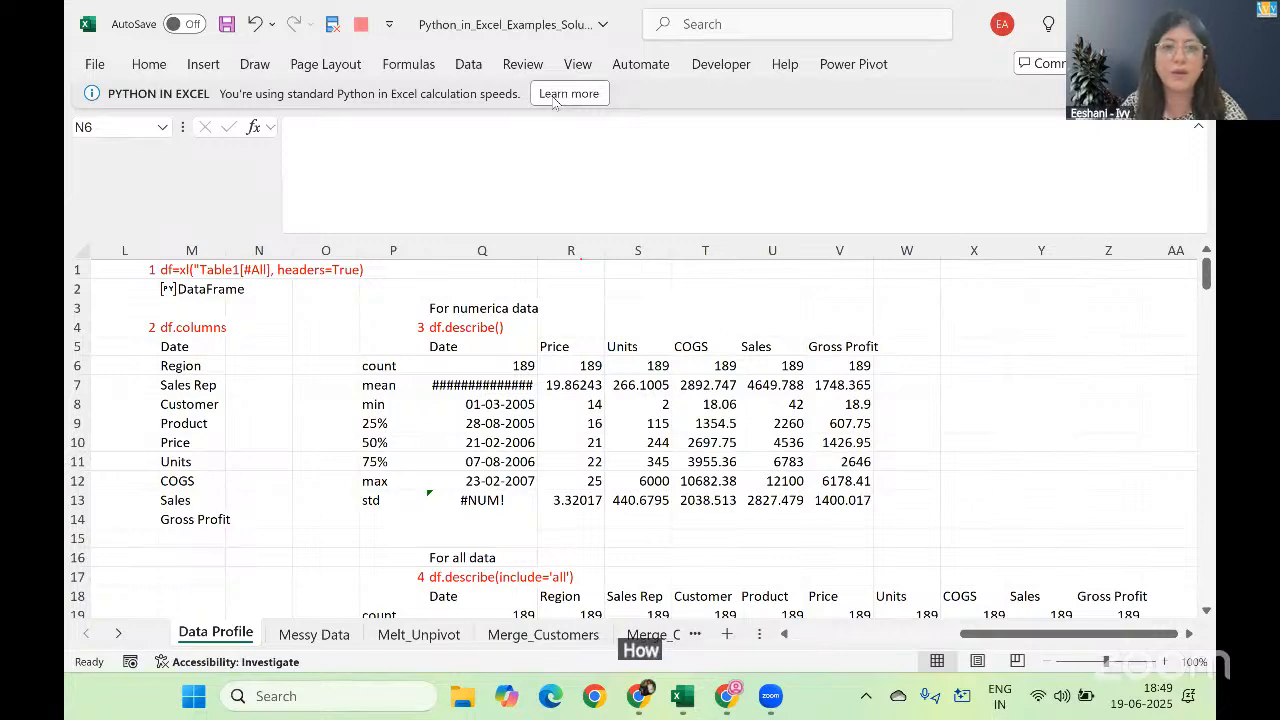
Step: Start a Python formula in cell U2 and cancel it without entering any code
left_click(776, 285)
type("=")
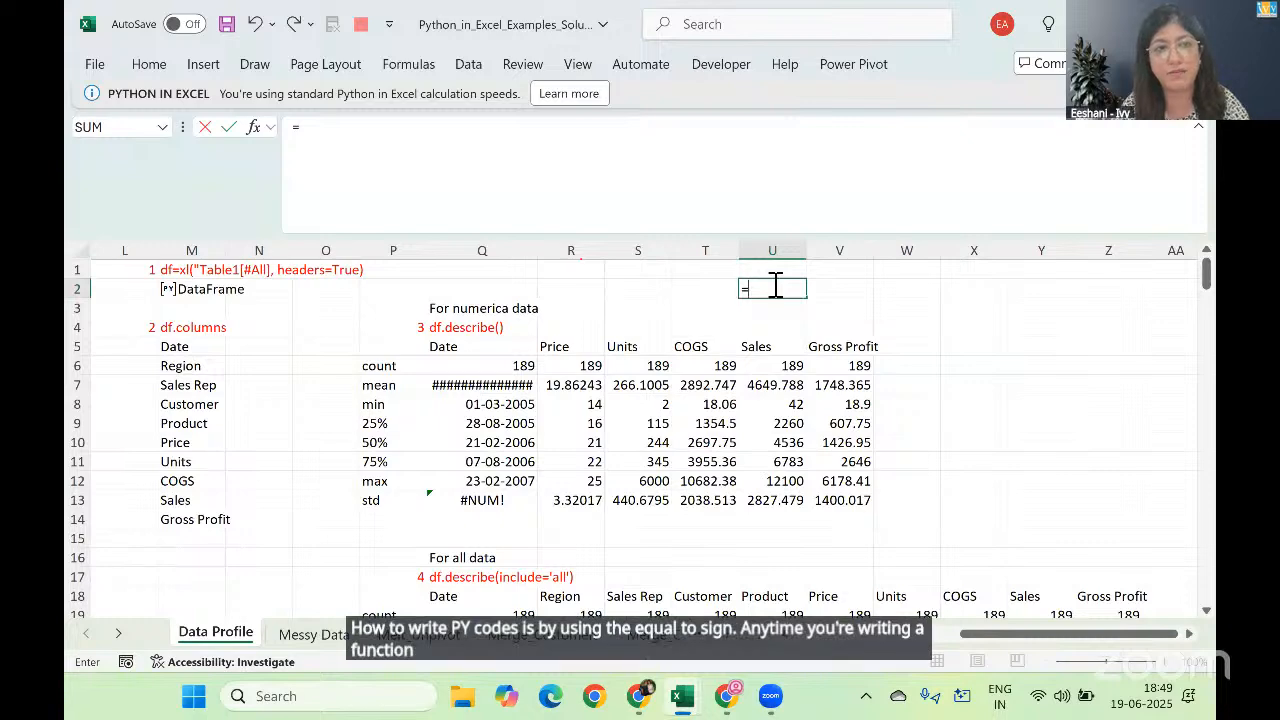
type("py")
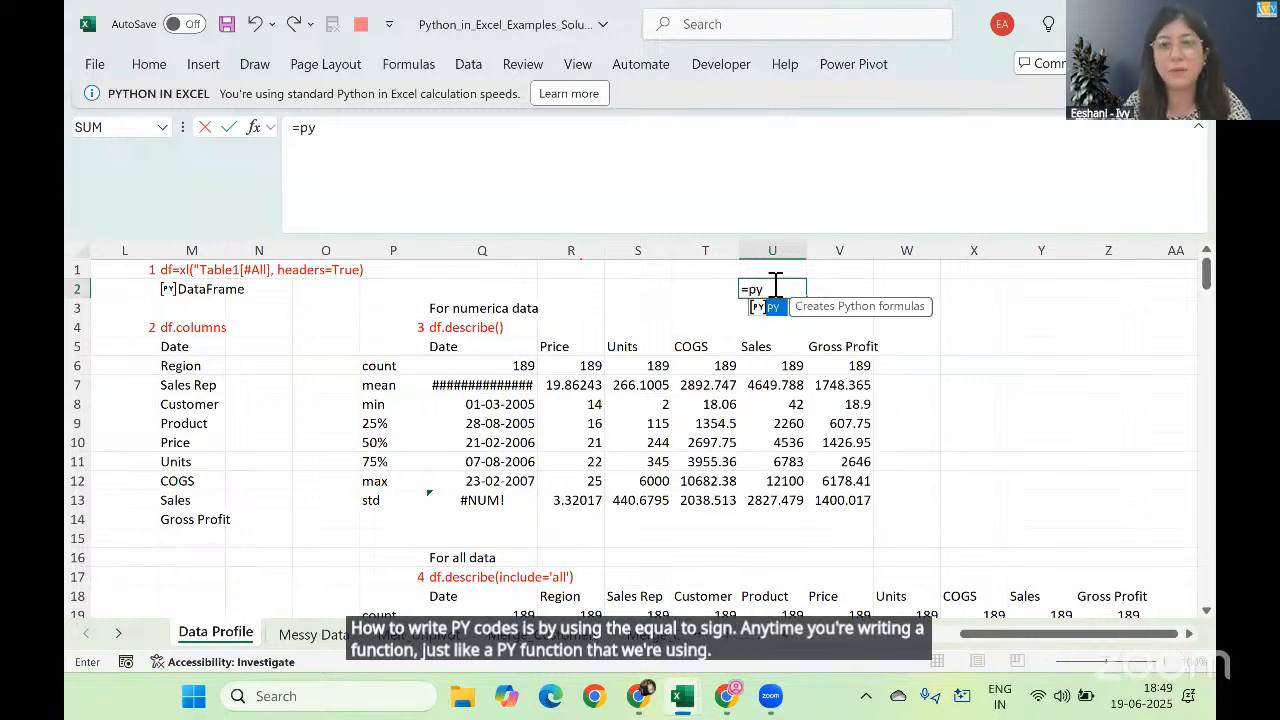
key("Tab")
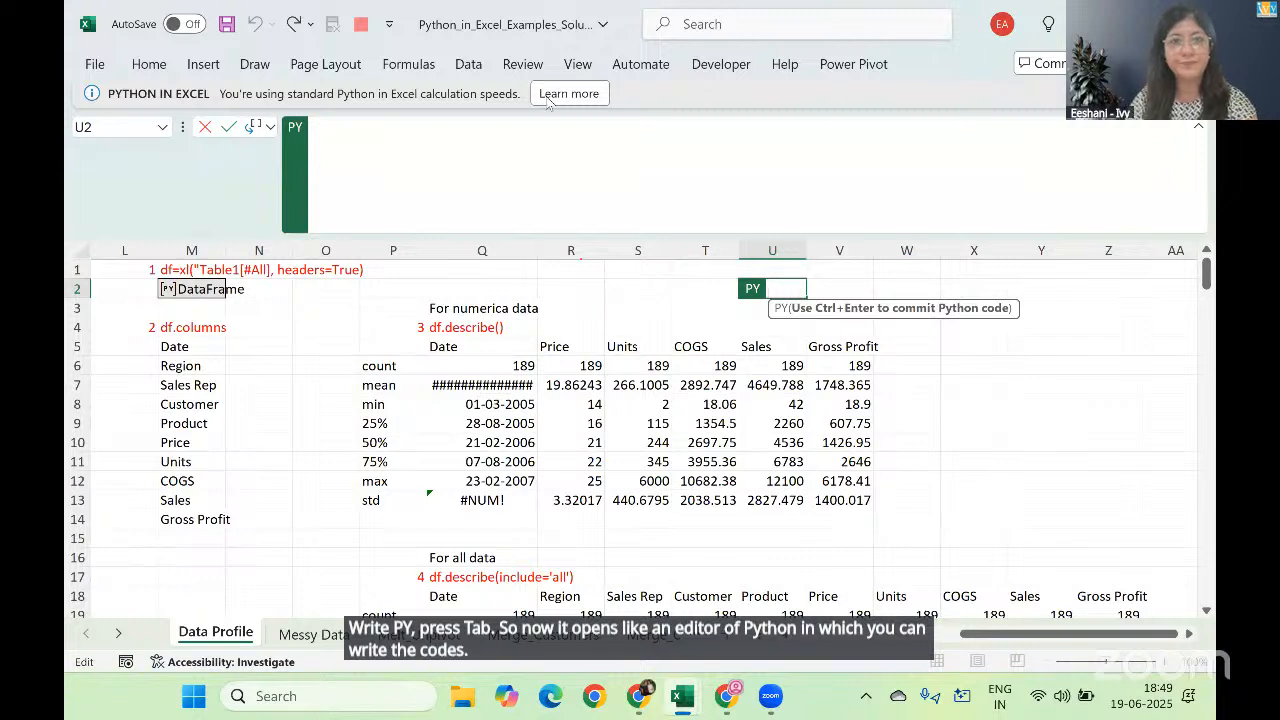
key("Escape")
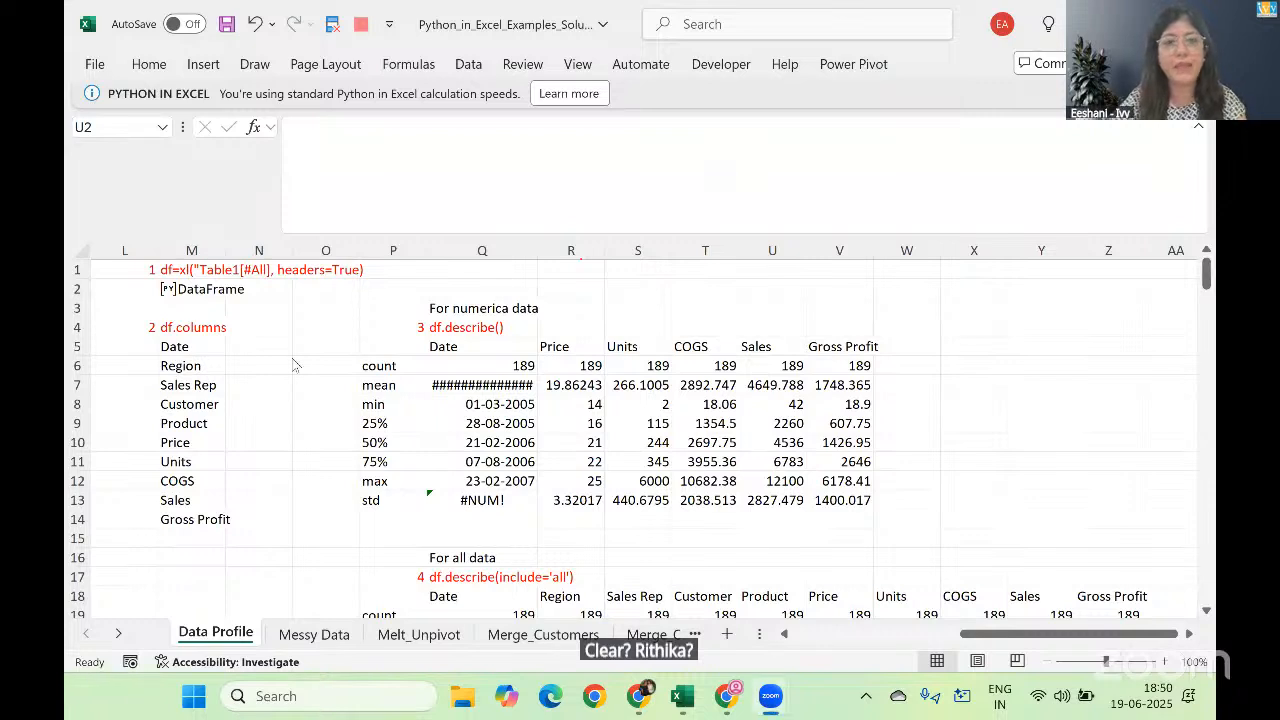
Step: Examine the df.describe(include='all') code and its output table under the For all data heading
left_click(383, 545)
key("Down")
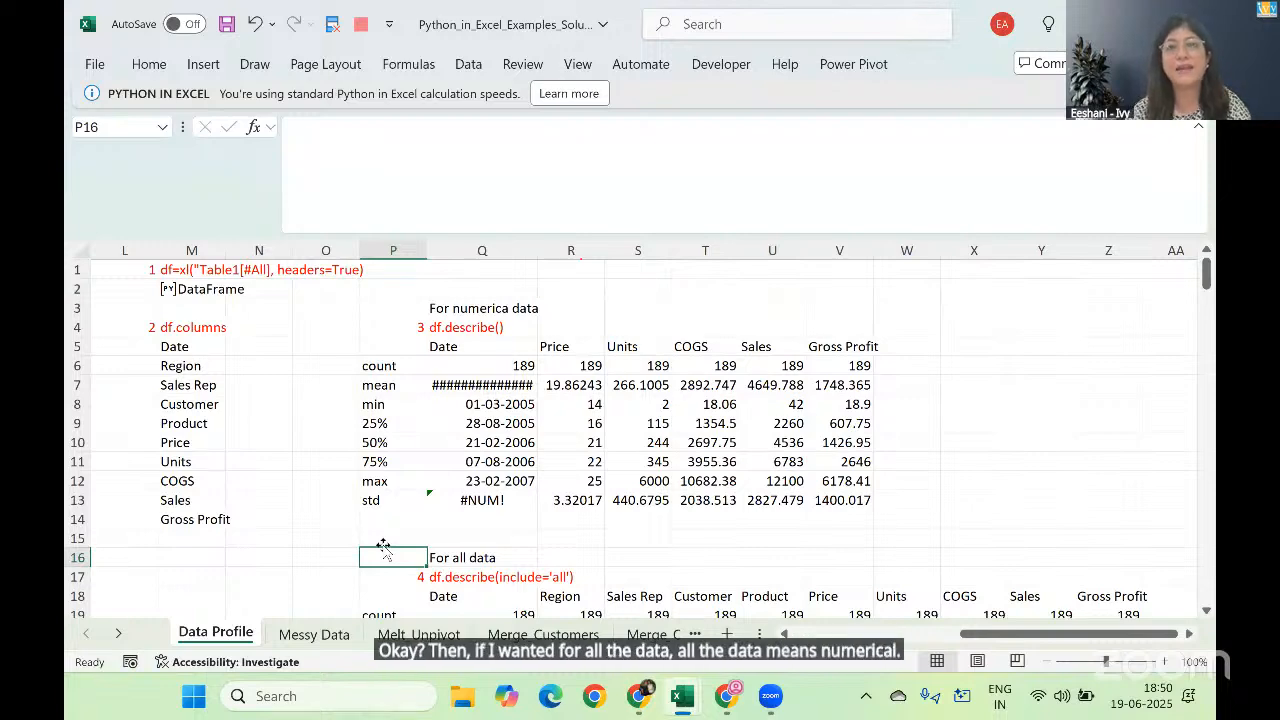
key("Down")
key("Down")
key("Down")
key("Down")
key("Down")
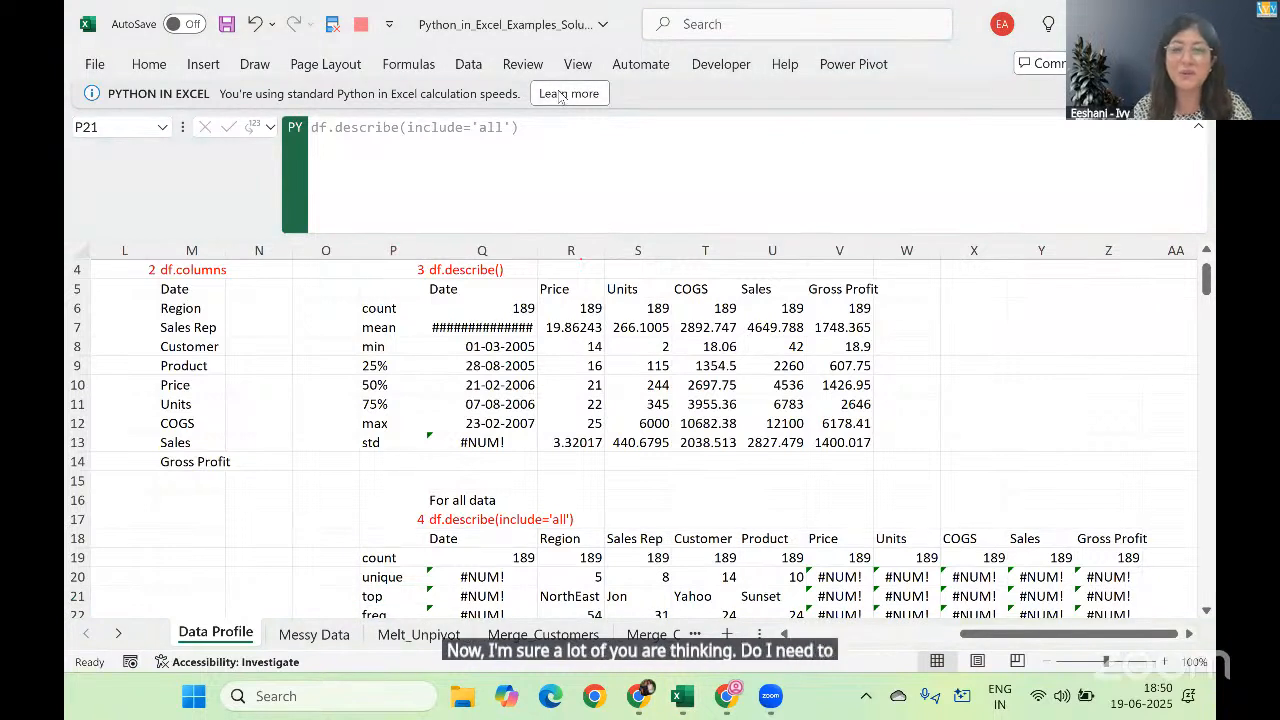
left_click(356, 490)
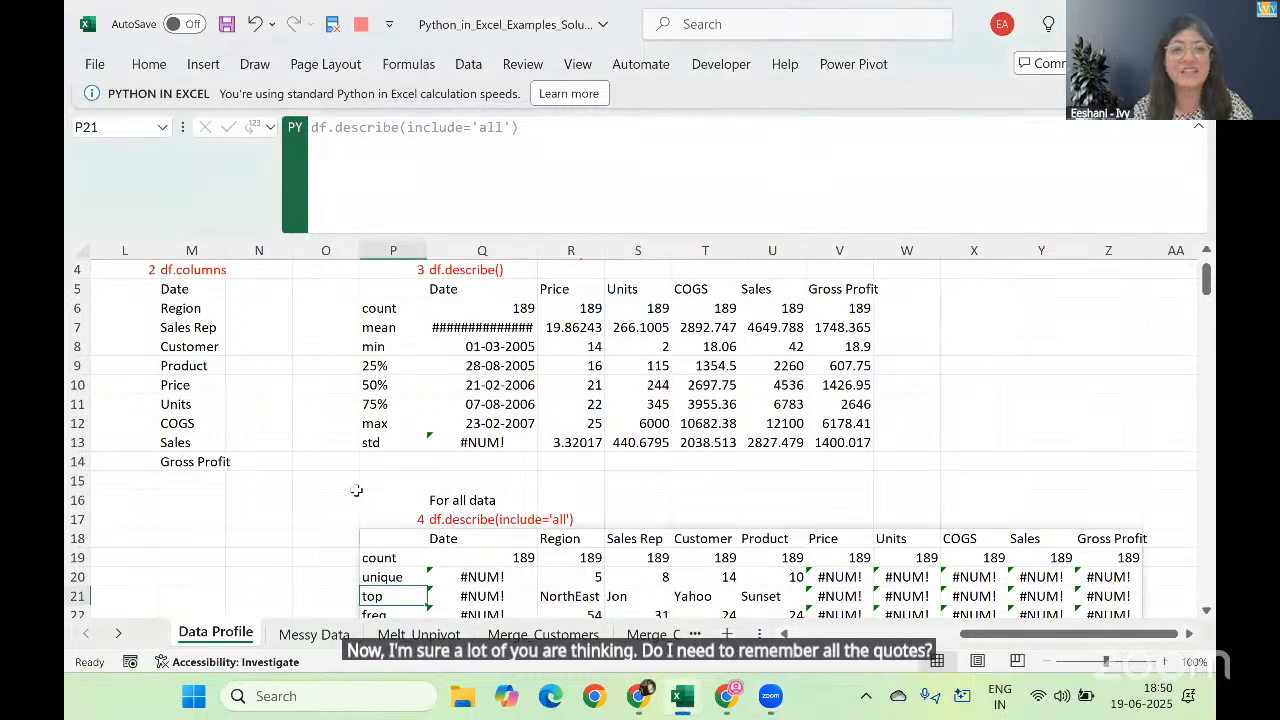
left_click(368, 483)
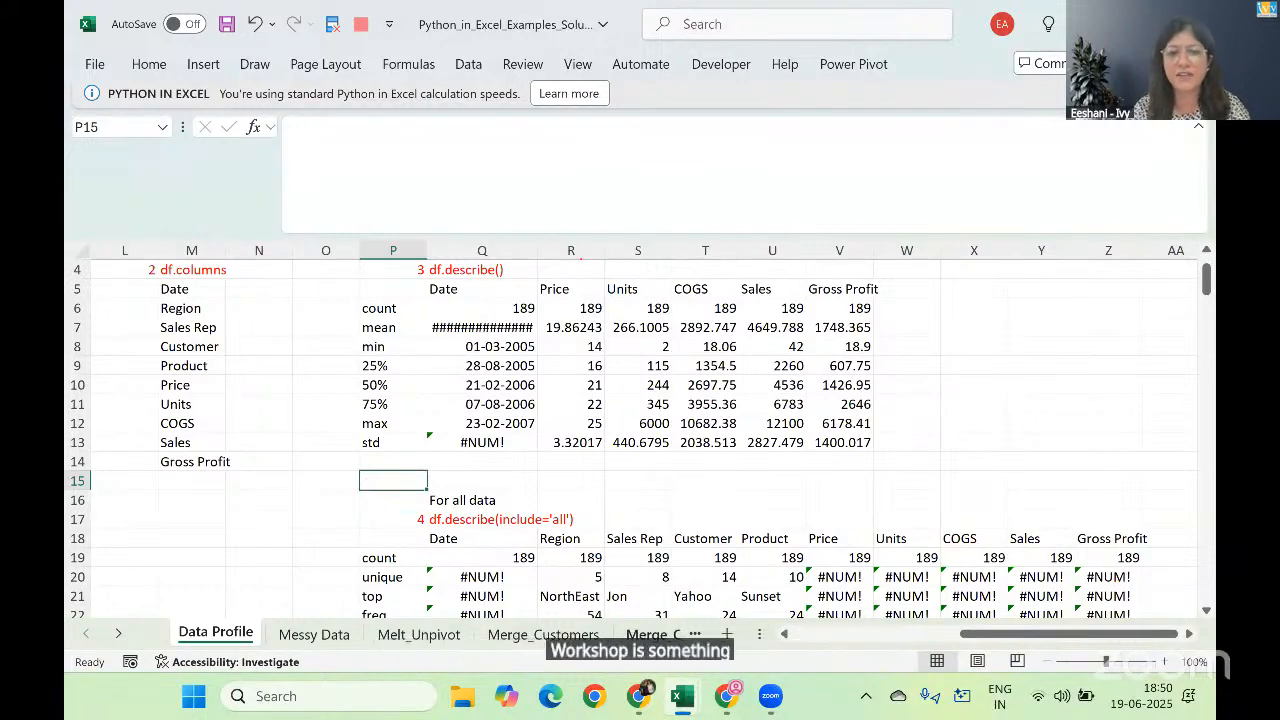
Step: Switch to the Python in Excel Bootcamp chat in ChatGPT and review the prompt about the failing fillna code
key("alt+Tab")
scroll(600, 523, "up", 10)
scroll(600, 523, "up", 20)
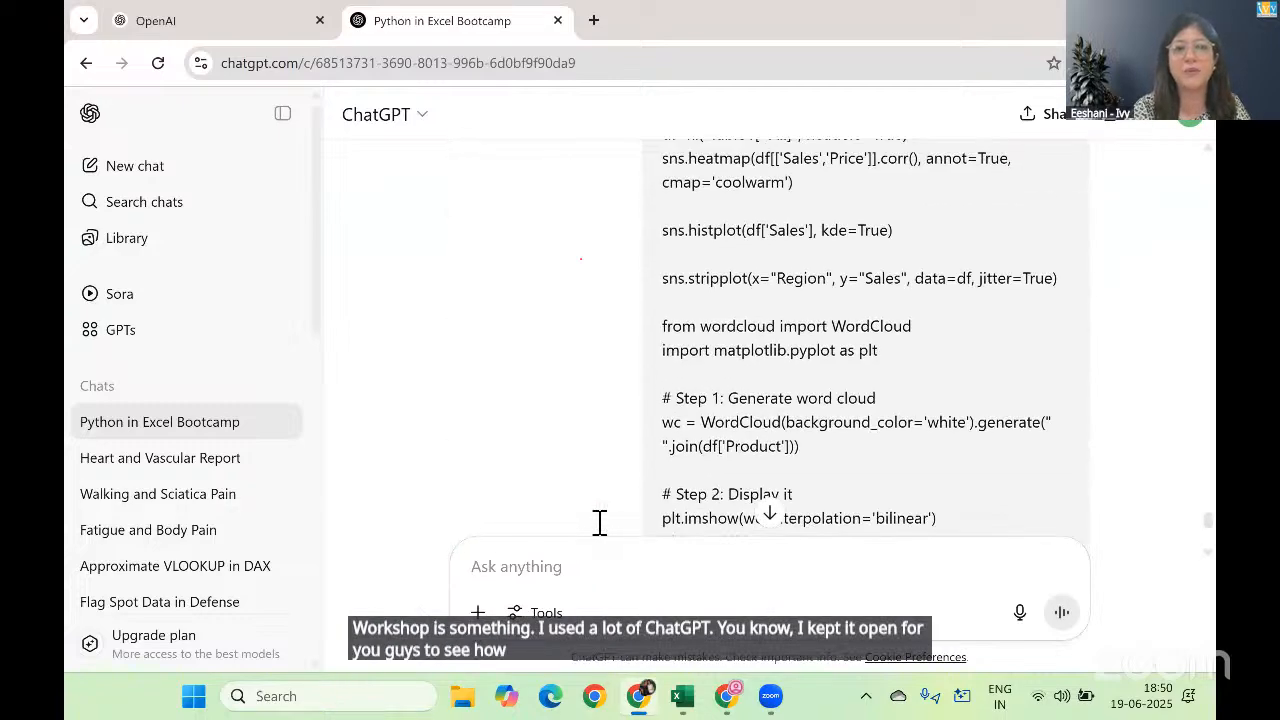
scroll(600, 523, "up", 10)
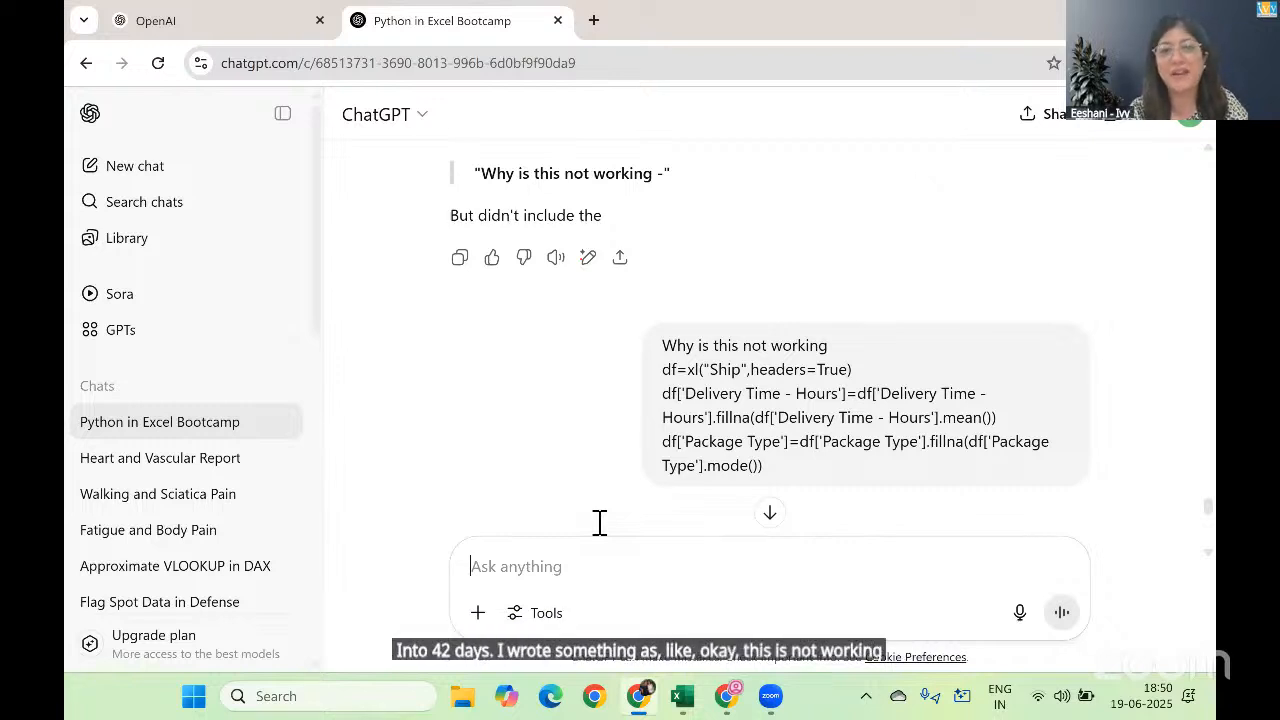
scroll(600, 523, "down", 3)
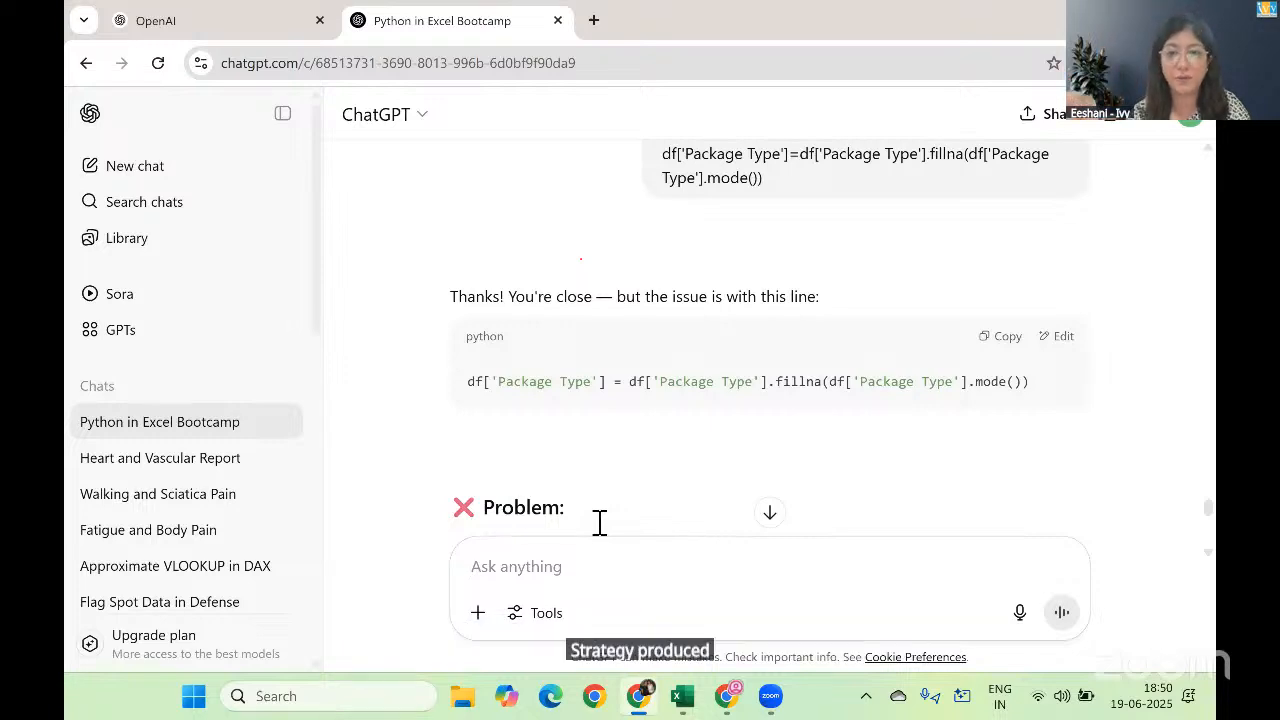
Step: Return to the solutions workbook in Excel and open its Messy Data sheet
key("alt+Tab")
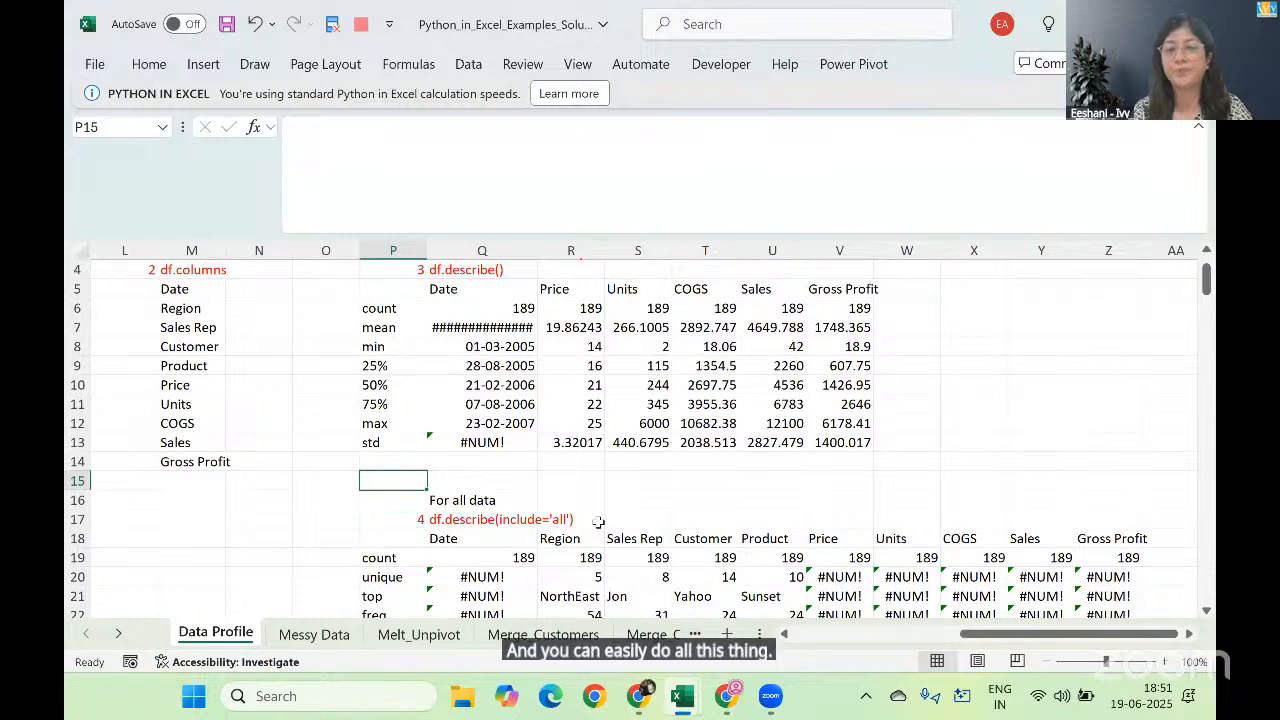
left_click(511, 98)
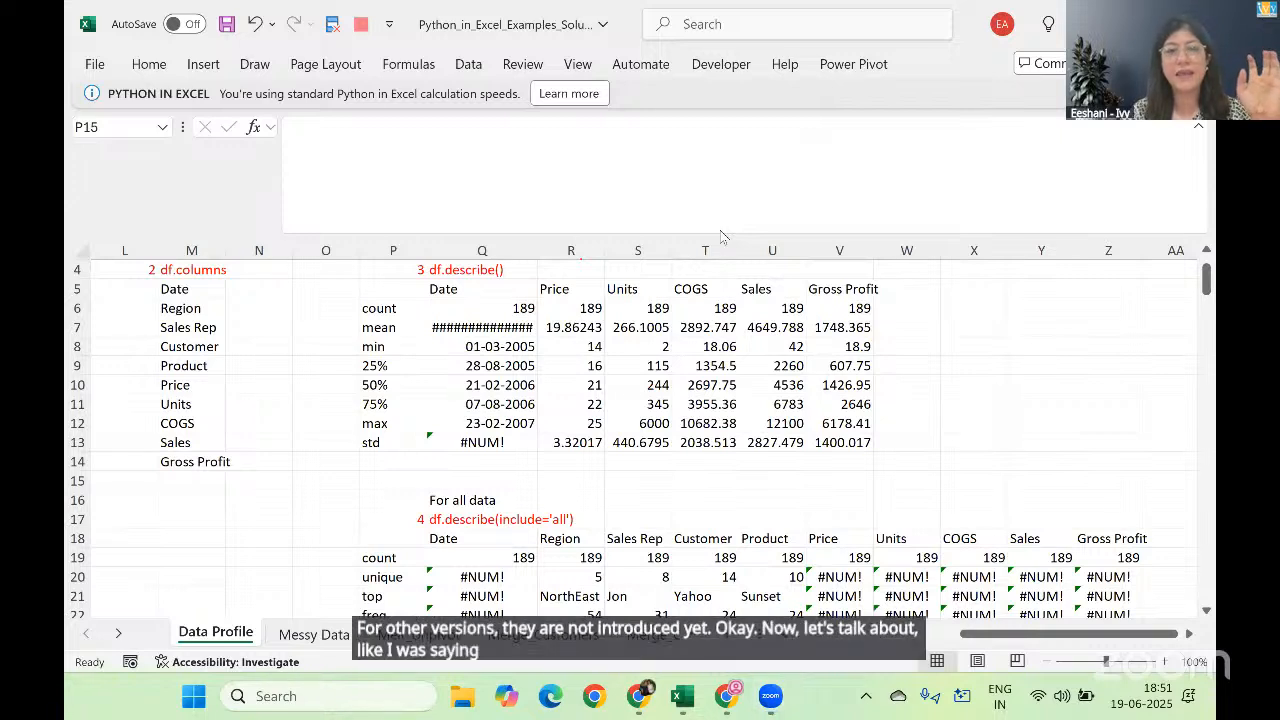
left_click(318, 648)
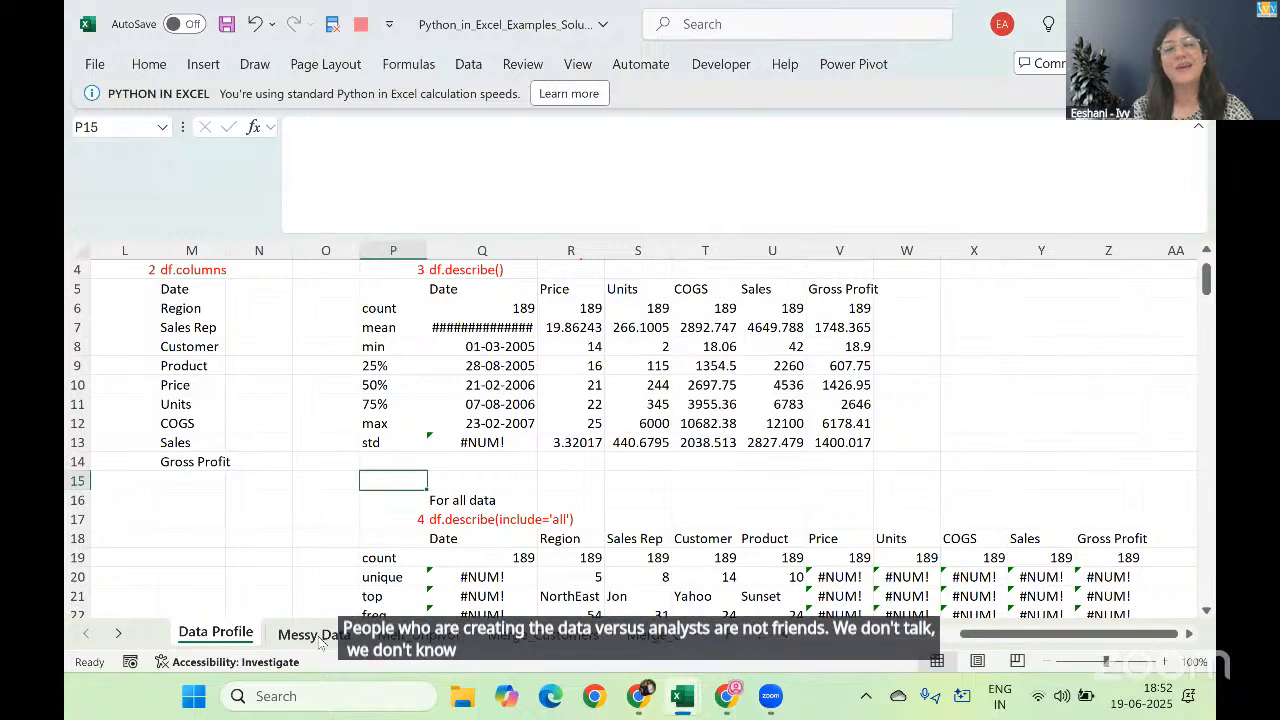
left_click(318, 638)
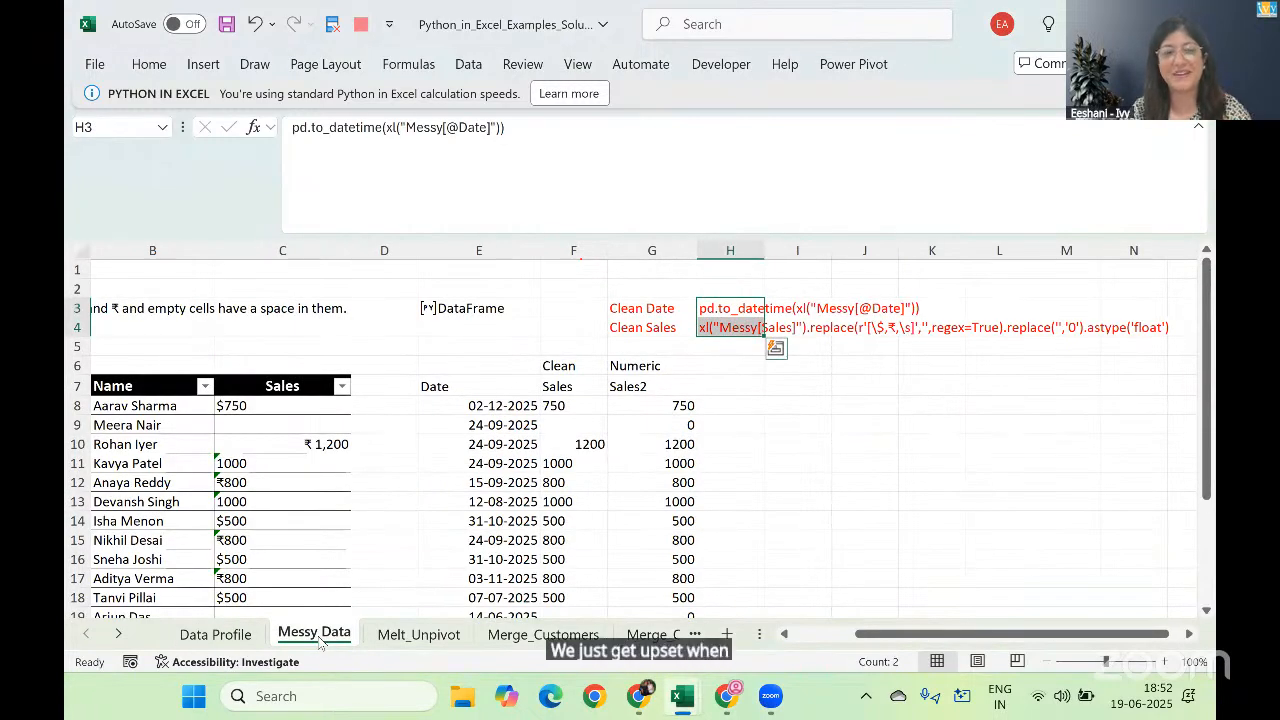
Step: Switch to the Python_in_Excel_Examples workbook and open its Messy Data sheet
key("alt+Tab")
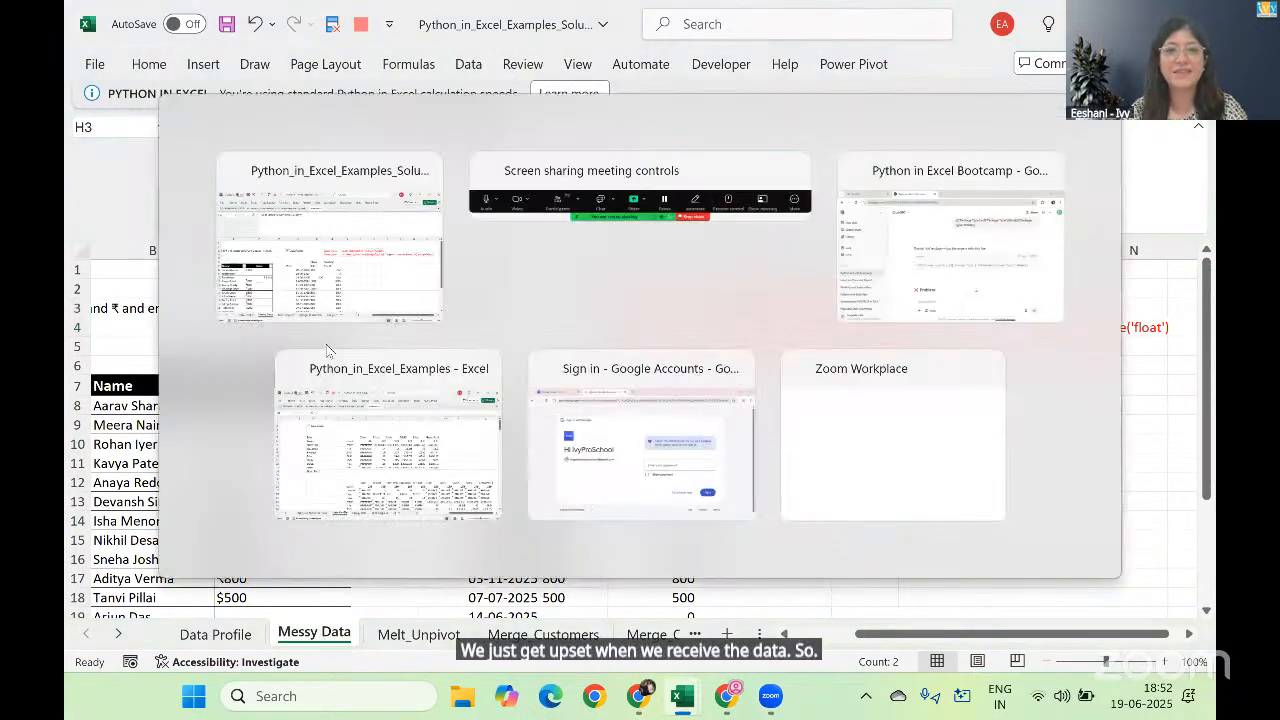
key("alt+Tab")
key("alt+Tab")
key("alt+Tab")
key("alt+shift+Tab")
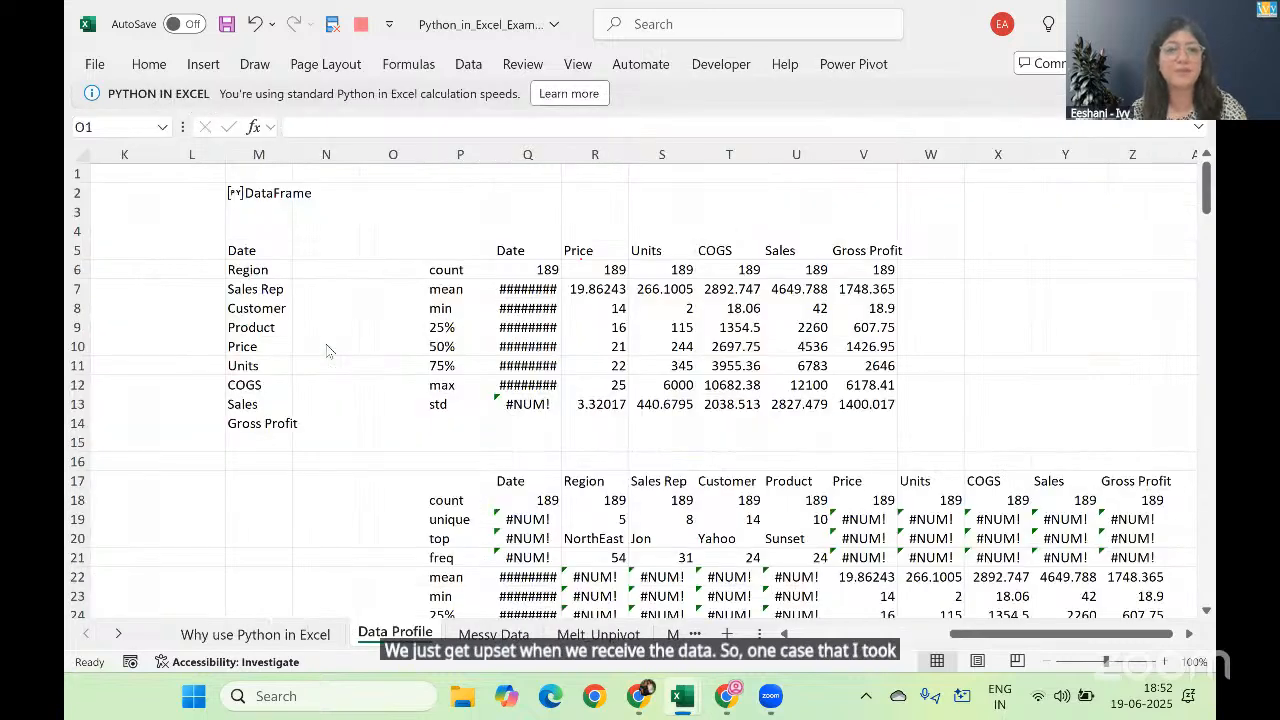
key("ctrl+Page_Down")
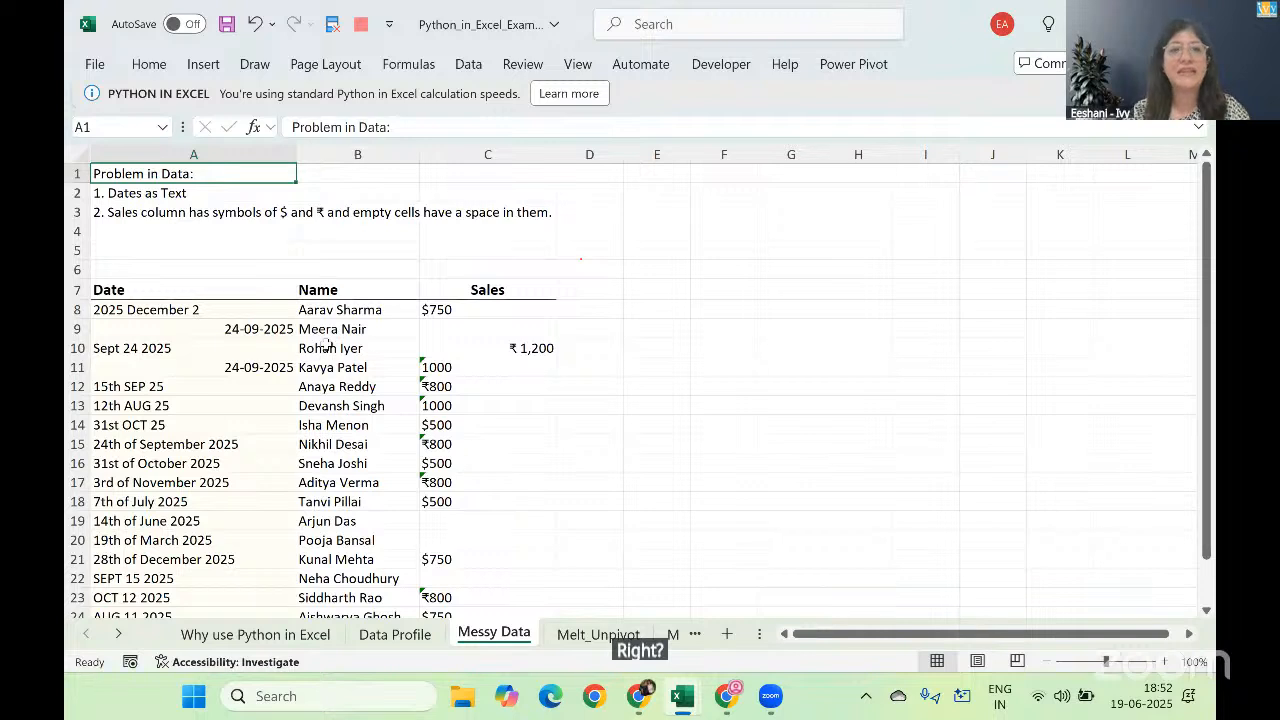
Step: Read the two data problems noted above the Messy Data table
key("Down")
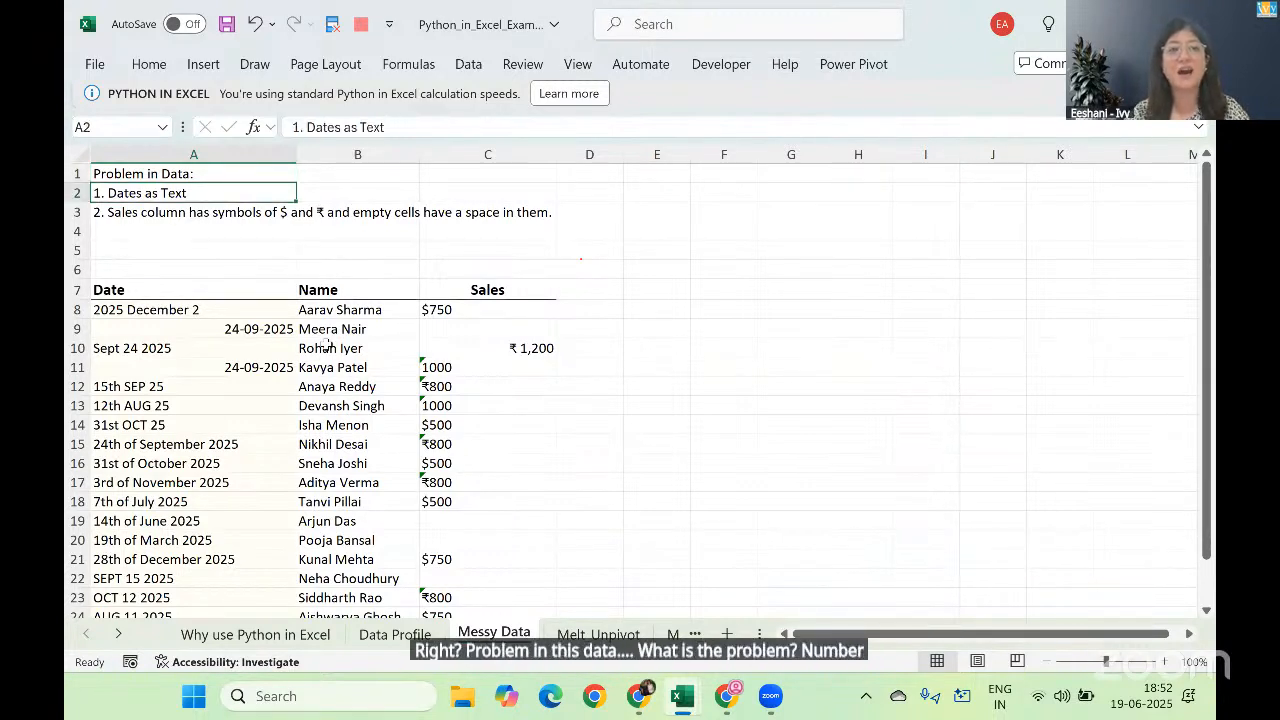
key("Down")
key("Down")
key("Down")
key("Down")
key("Down")
key("Down")
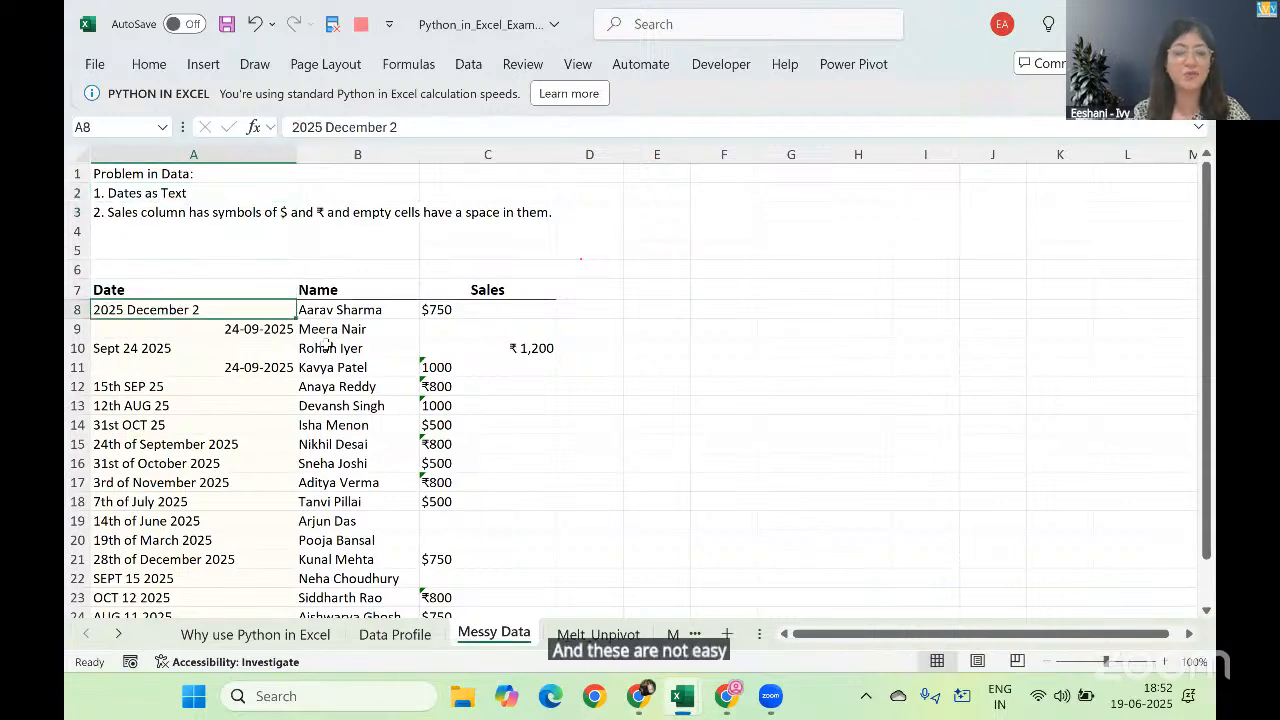
Step: Examine the different date notations in the Date column from A8 to A15
key("Down")
key("Down")
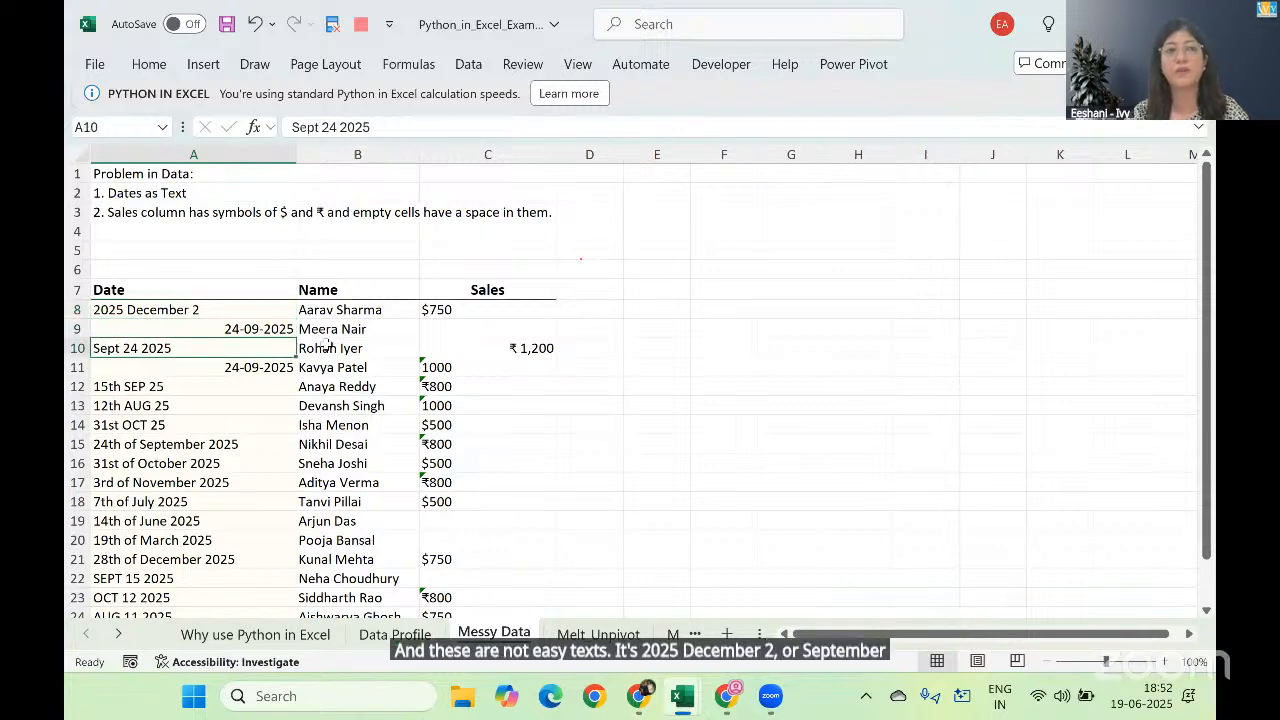
key("Down")
key("Down")
key("Down")
key("Down")
key("Down")
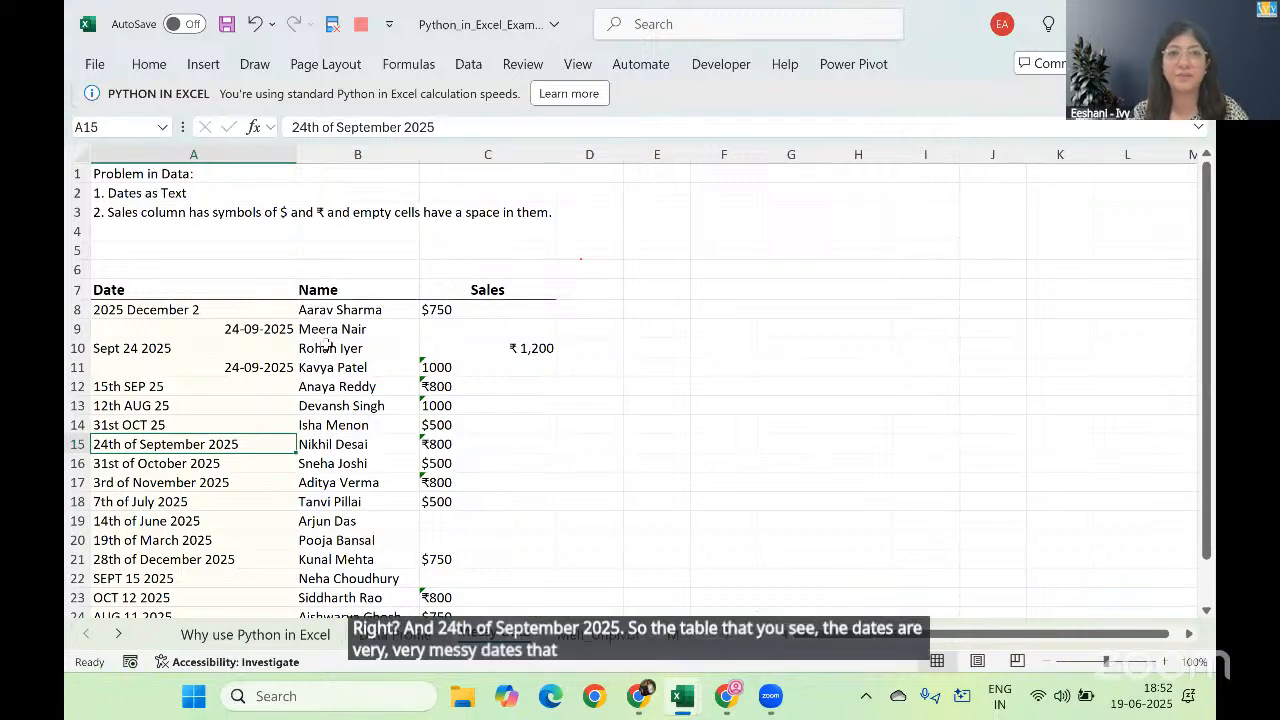
key("Up")
key("Up")
key("Up")
key("Up")
key("Up")
key("Up")
key("Up")
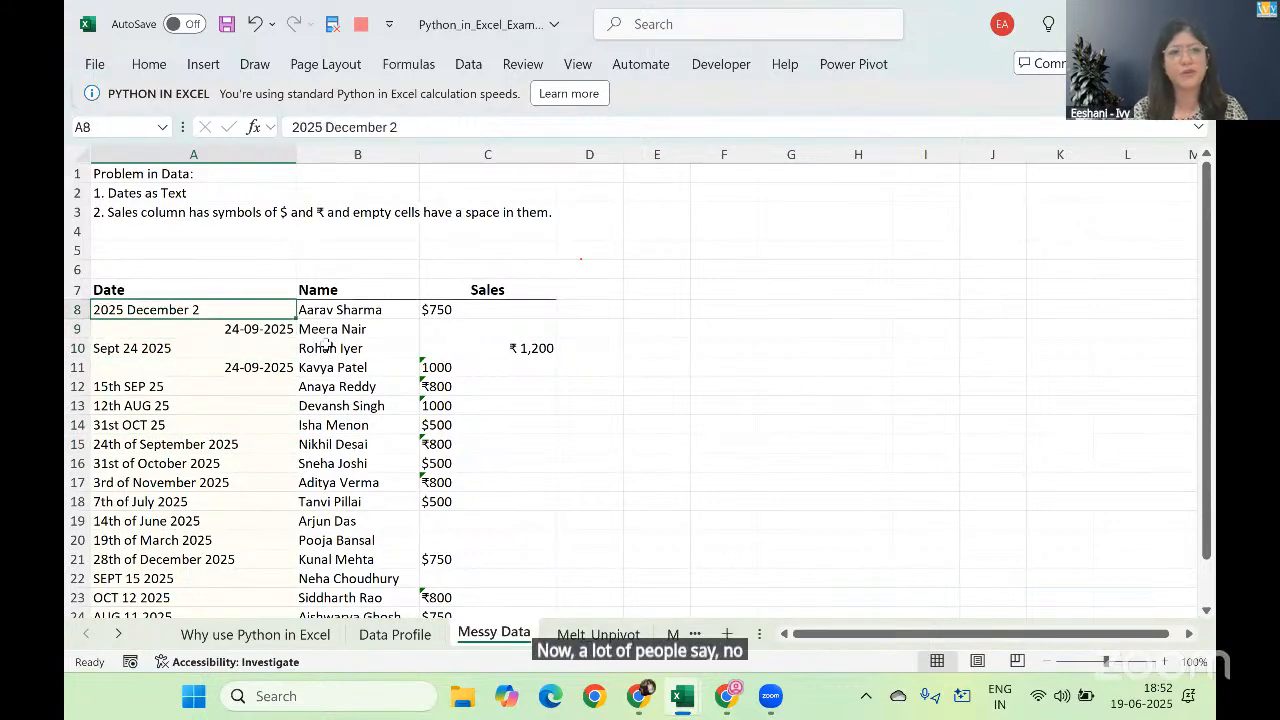
Step: Select the Date column values A8:A25 and check their number format
key("ctrl+shift+Down")
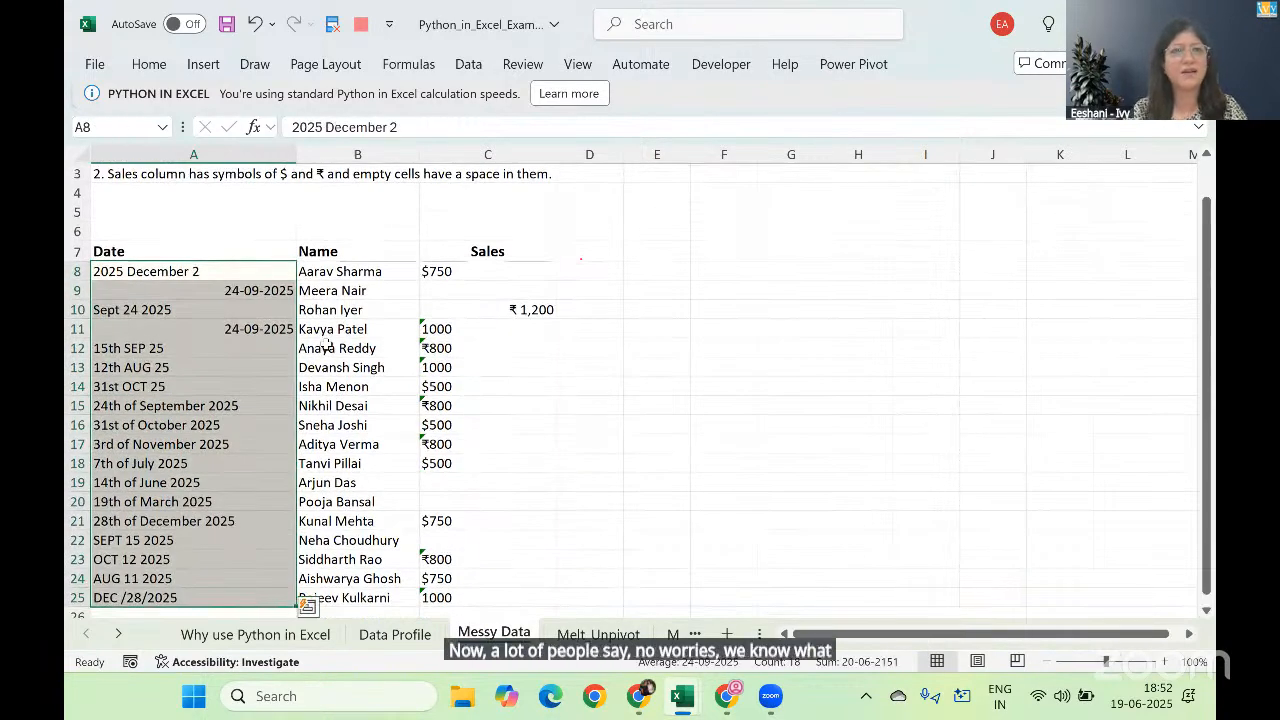
left_click(149, 64)
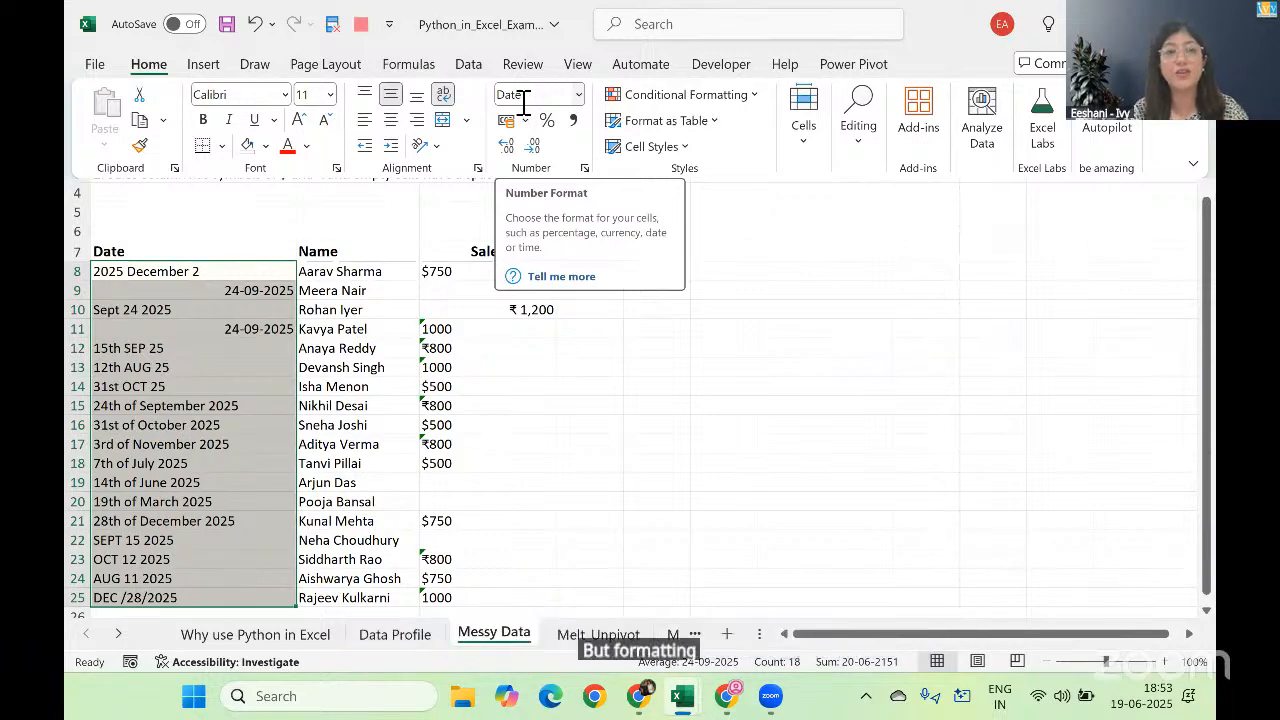
key("Escape")
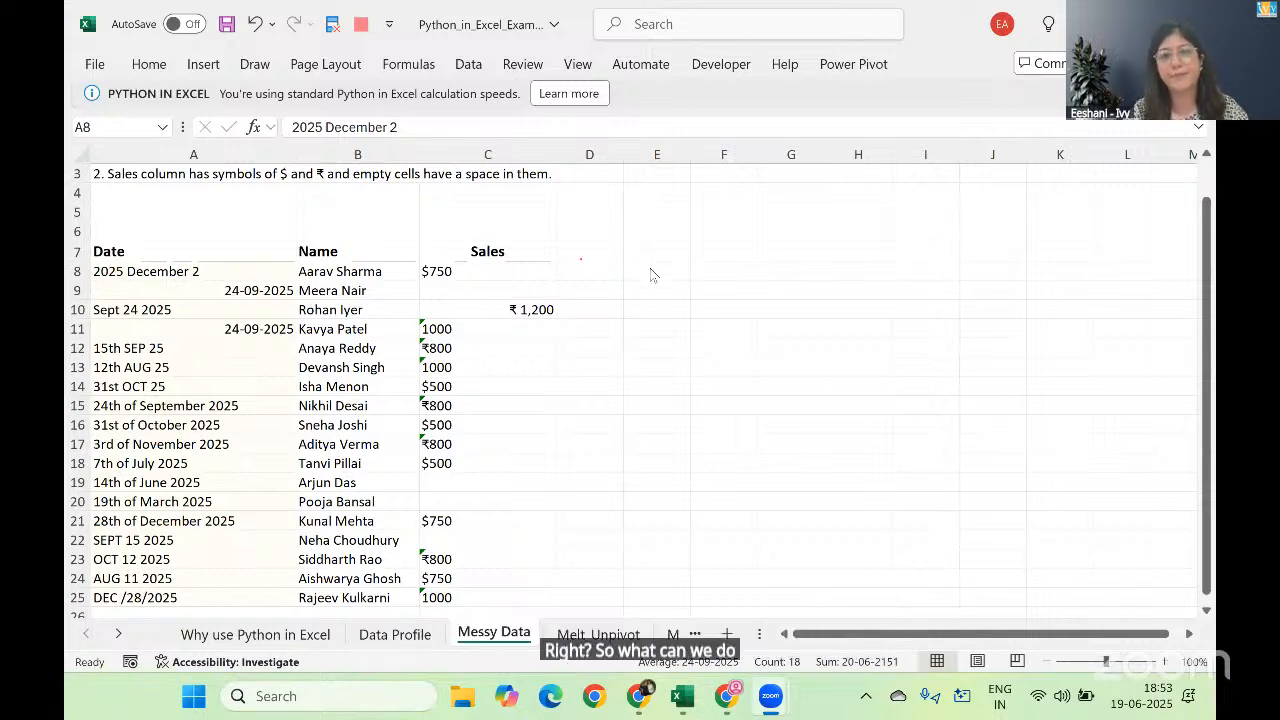
key("ctrl+shift+Down")
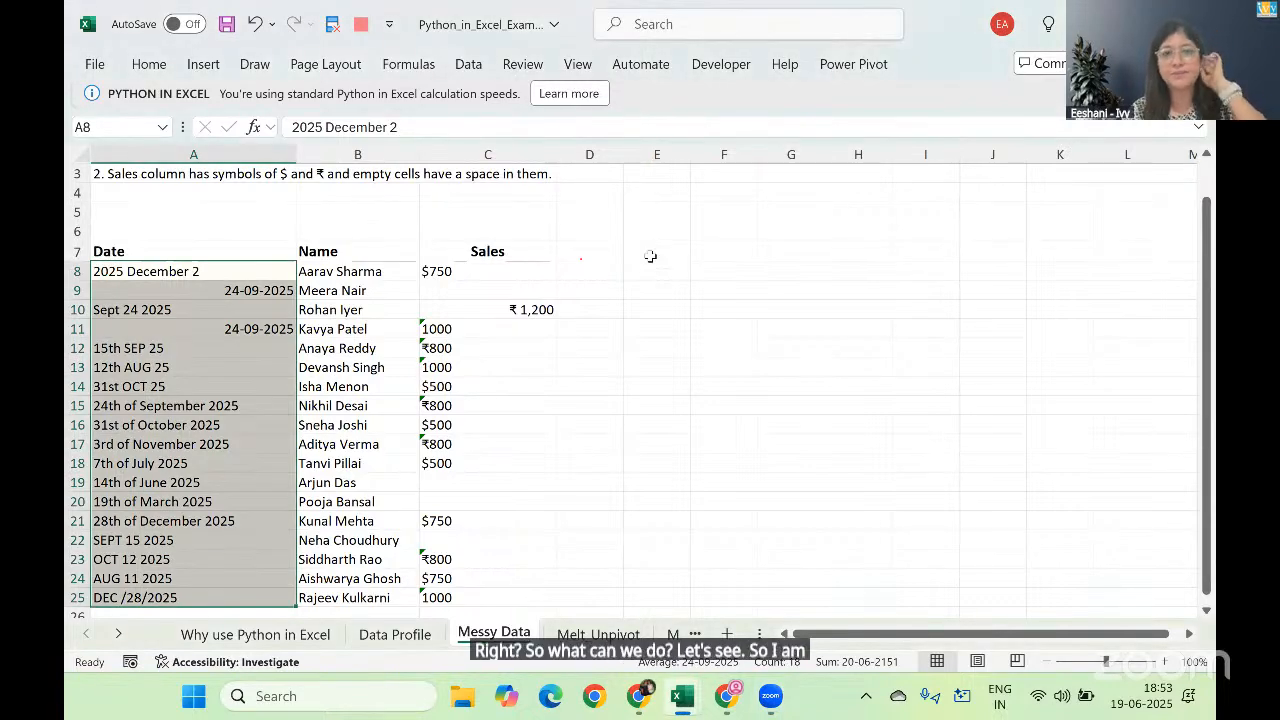
Step: Enter the header Date in cell E7 for a cleaned date column
left_click(651, 254)
type("Date")
key("Return")
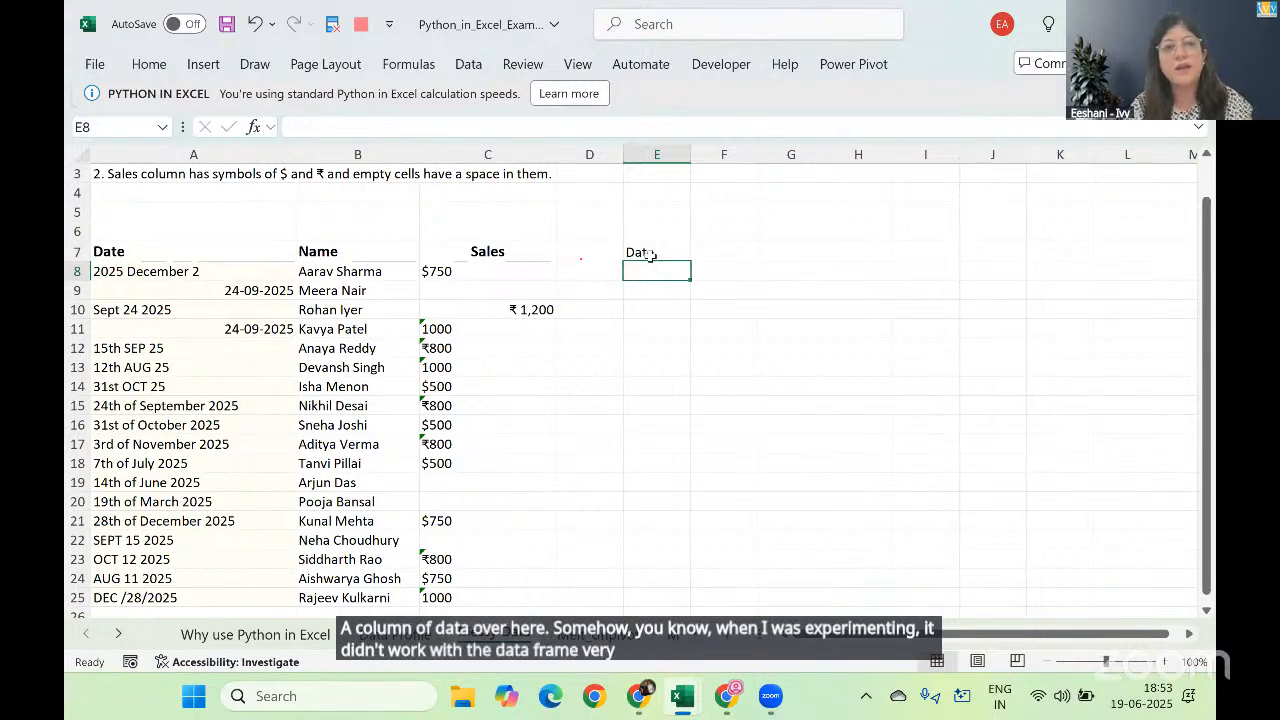
type("=py")
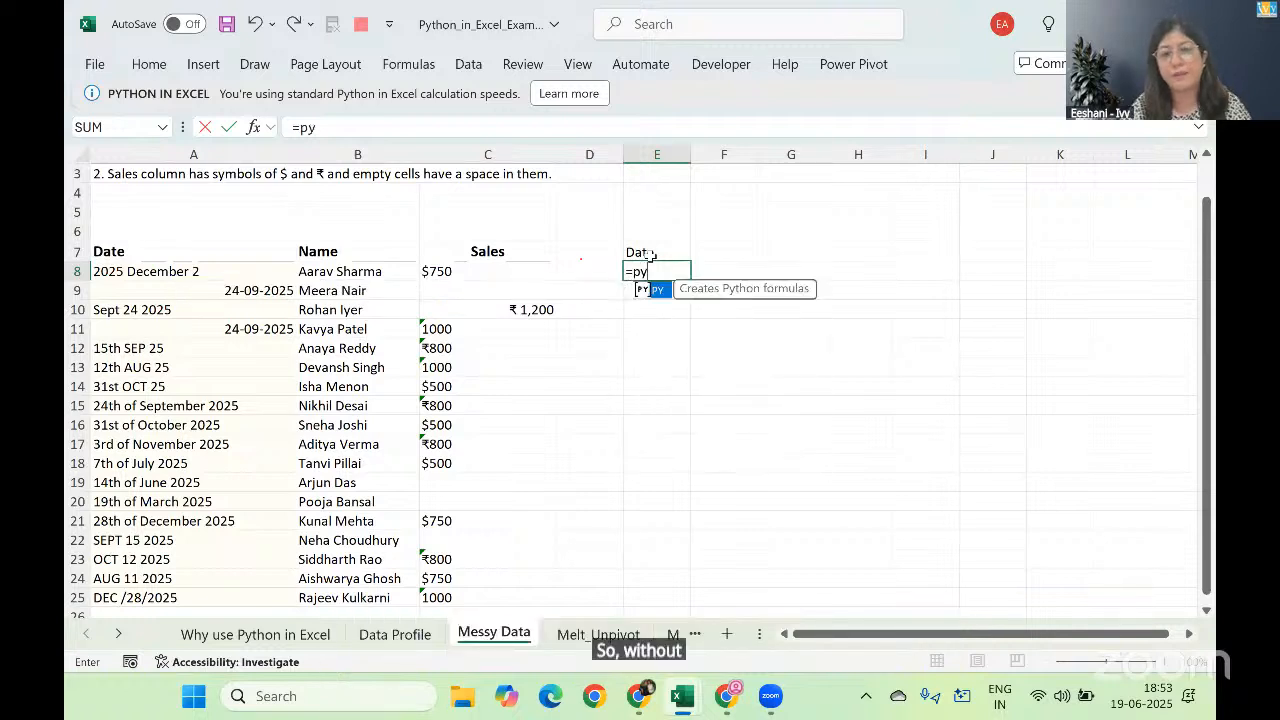
key("Tab")
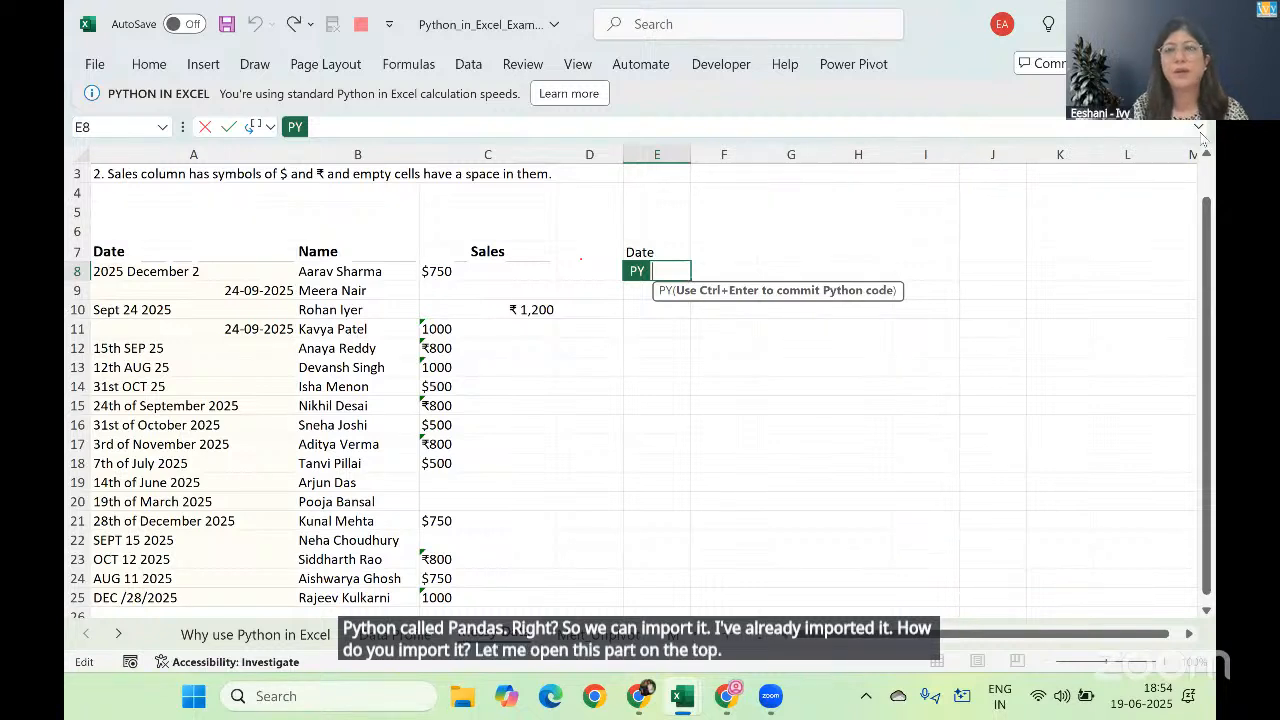
key("Escape")
Step: Add a Python formula in cell E4 that runs import pandas as pd
left_click(664, 200)
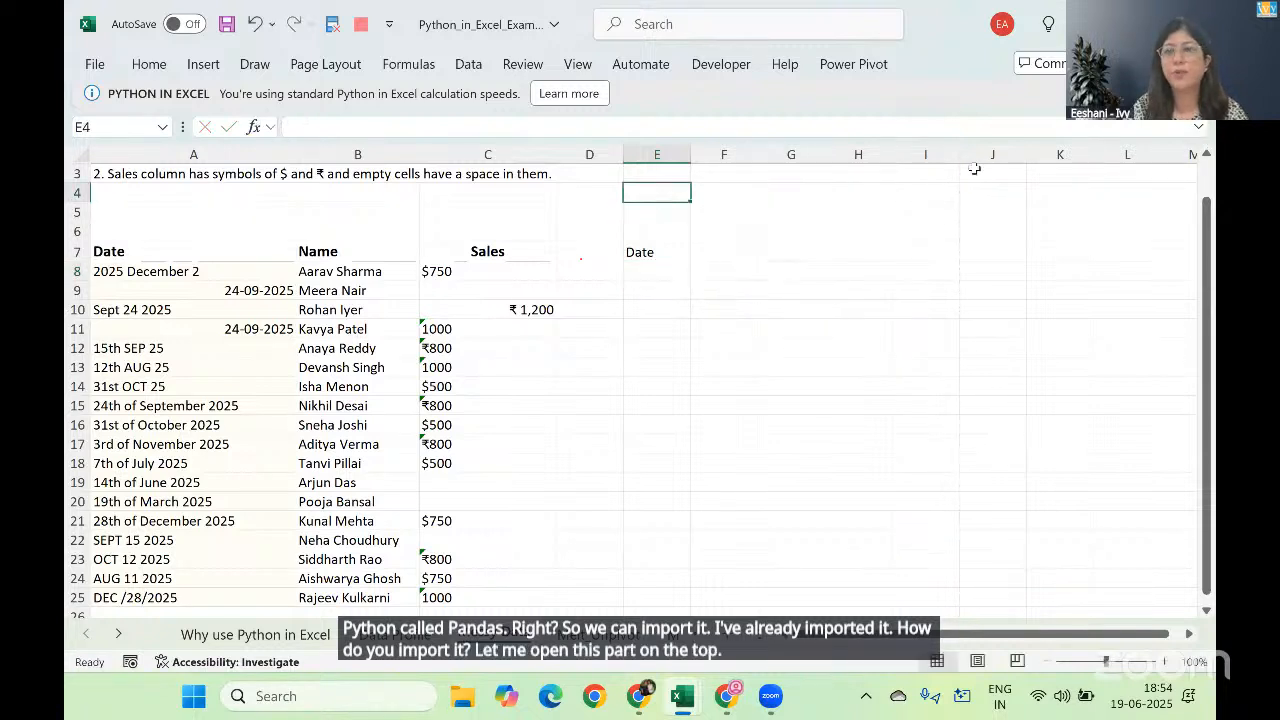
type("=py")
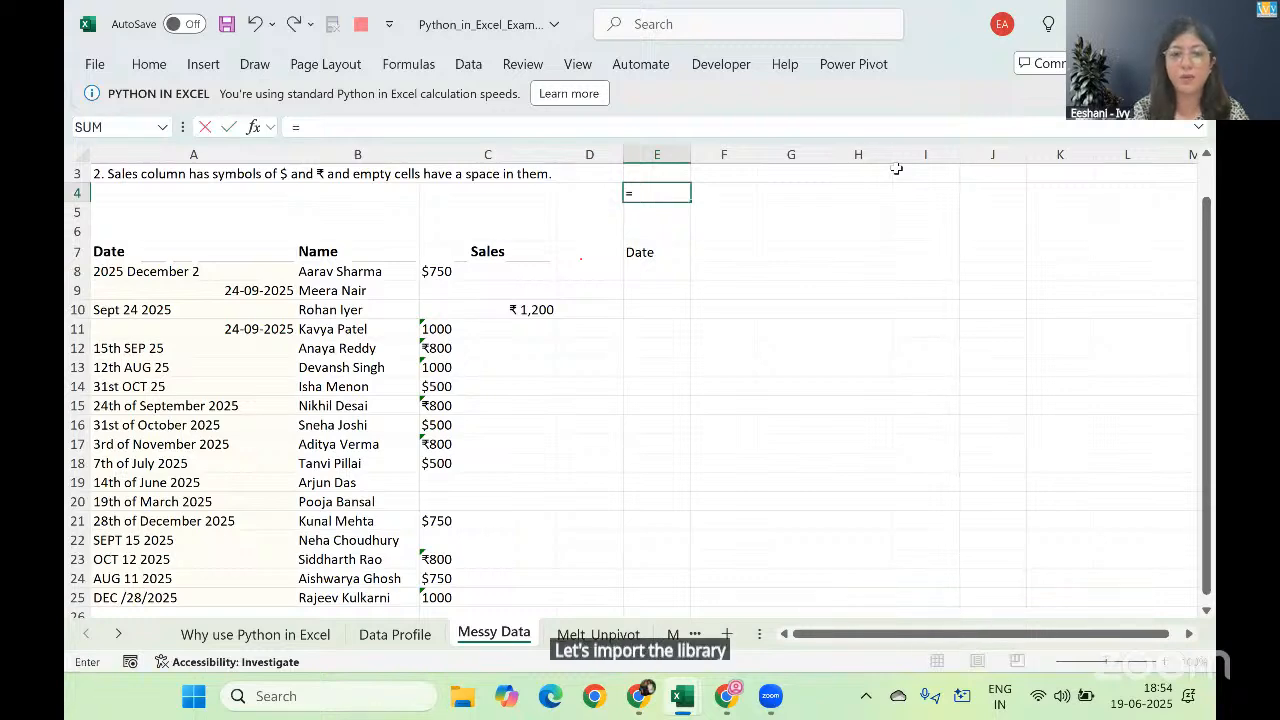
key("Tab")
type("impo")
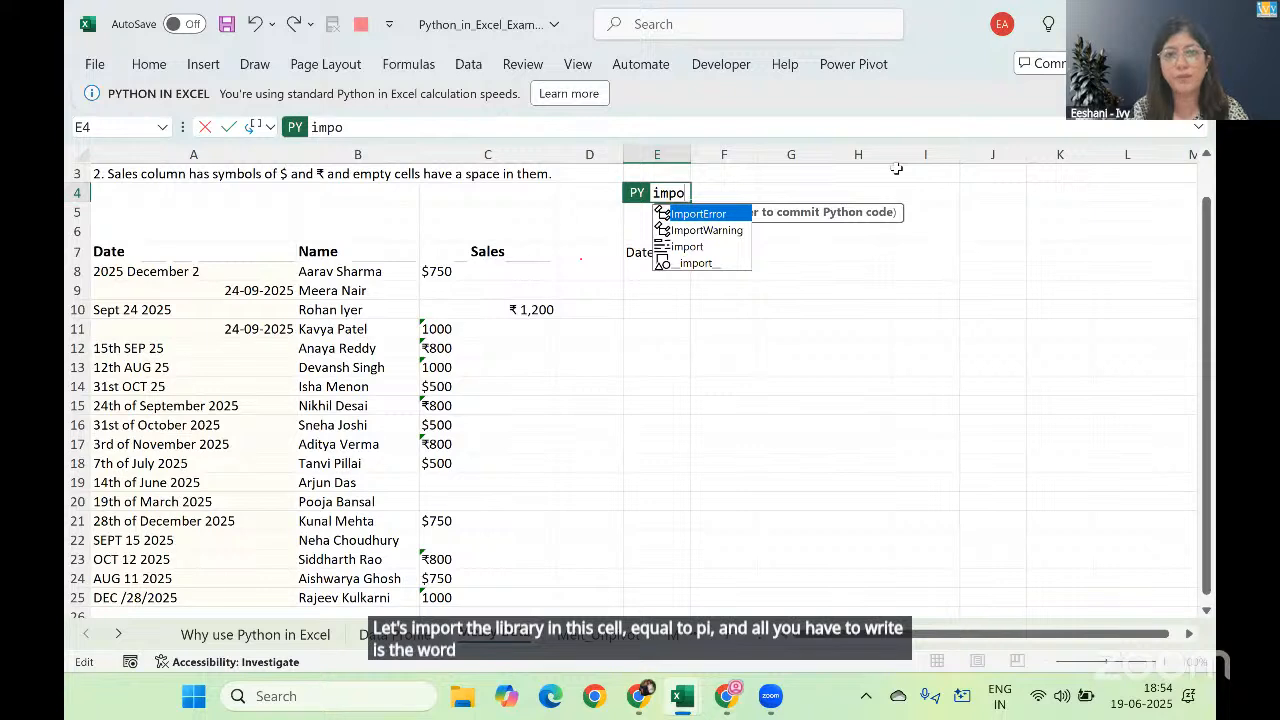
key("Down")
key("Down")
key("Tab")
type("pandas")
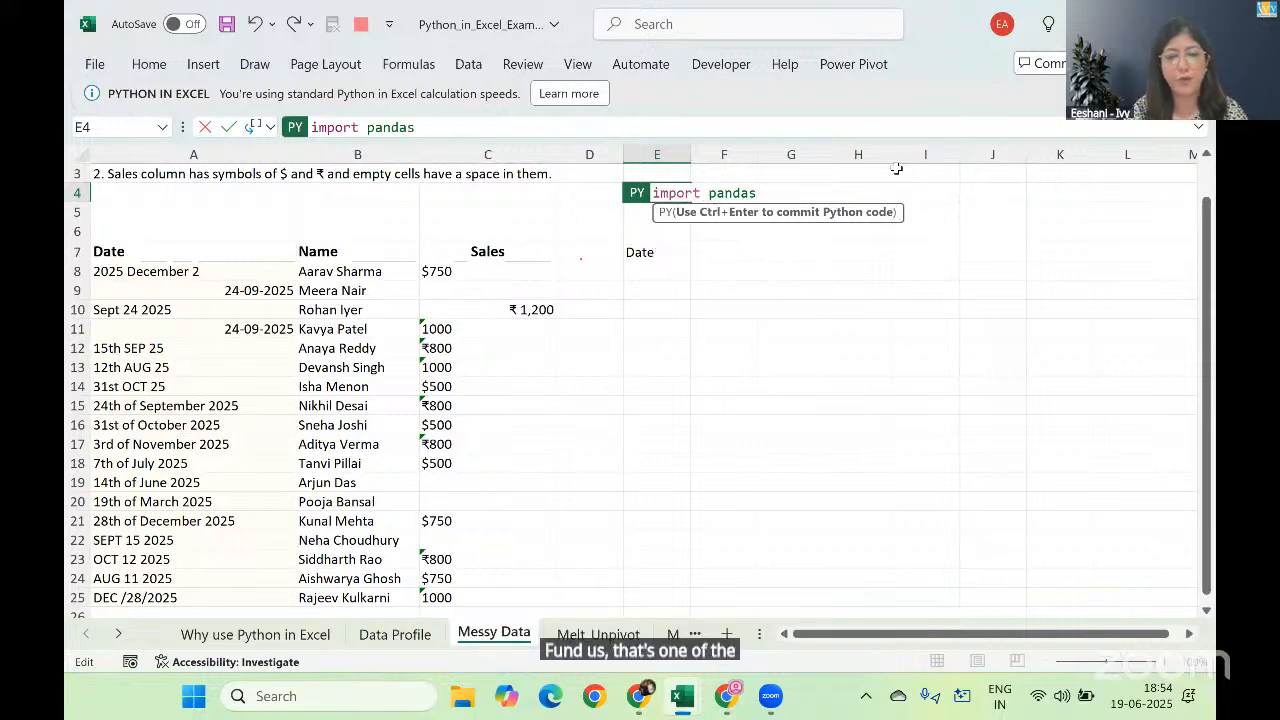
type(" as pd")
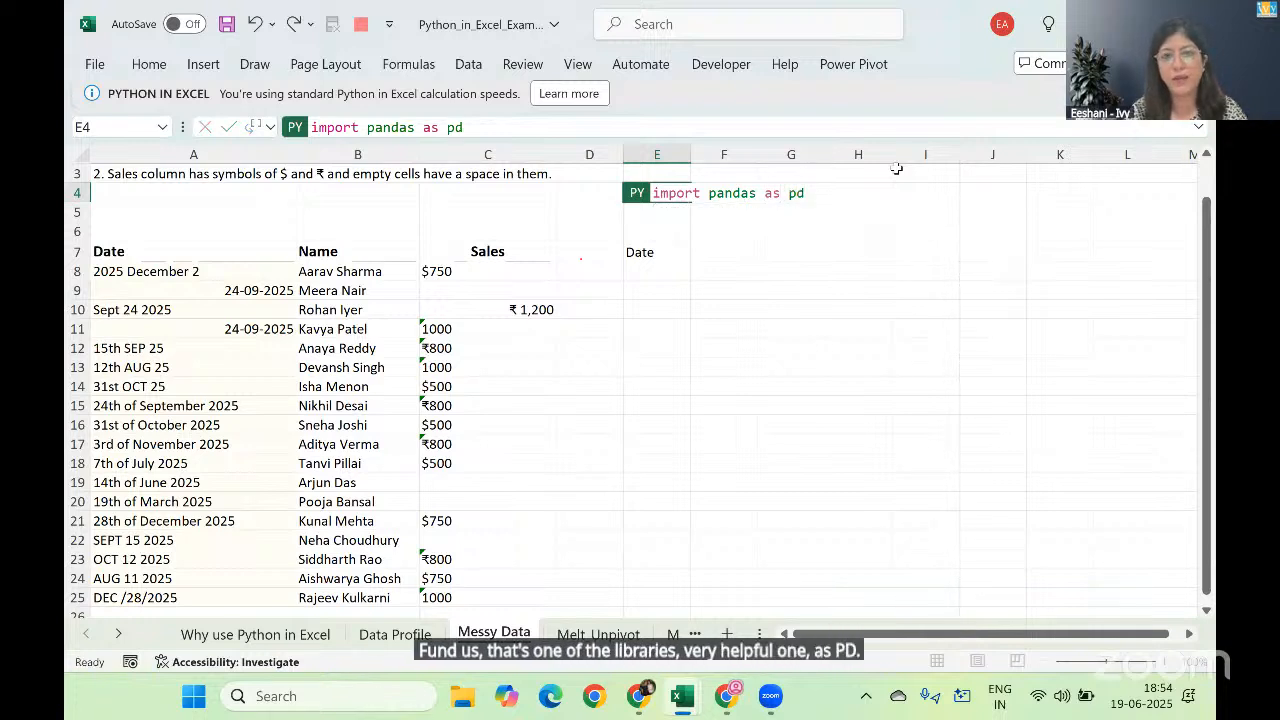
key("ctrl+Return")
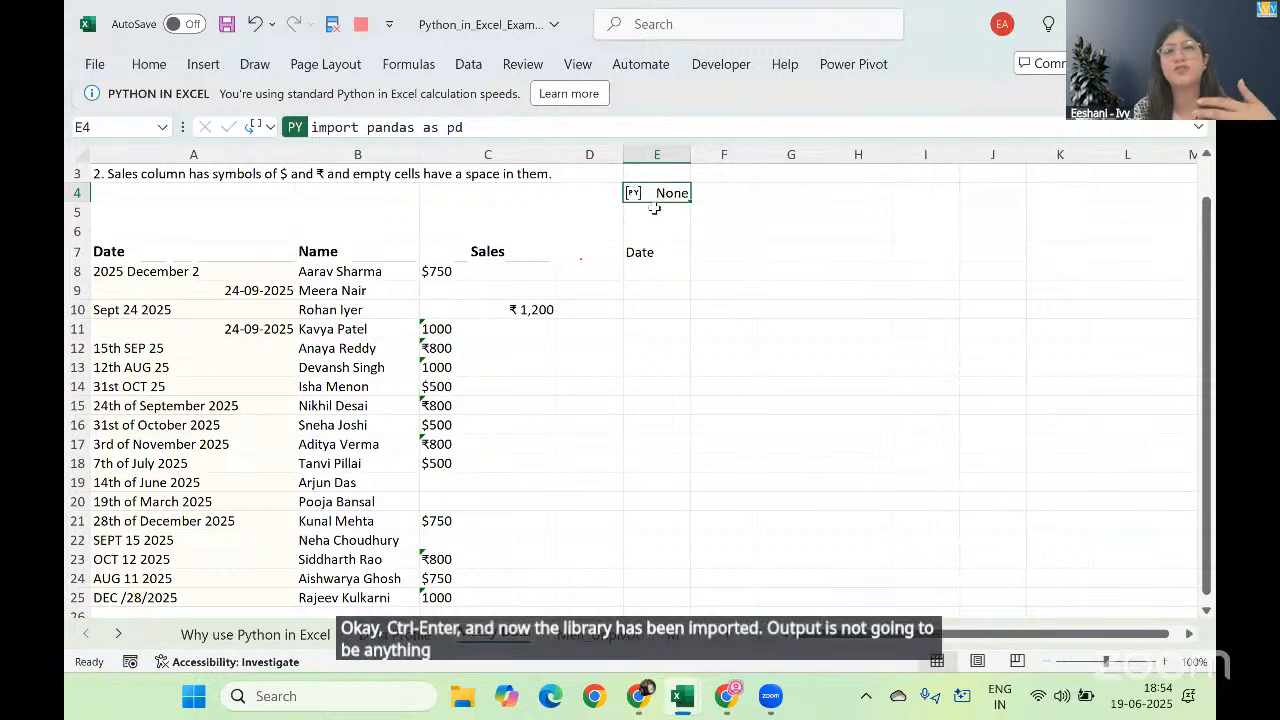
Step: Convert the first text date in E8 with the Python formula pd.to_datetime(xl("A8")) and widen column E to fit
left_click(660, 275)
type("=py")
key("Tab")
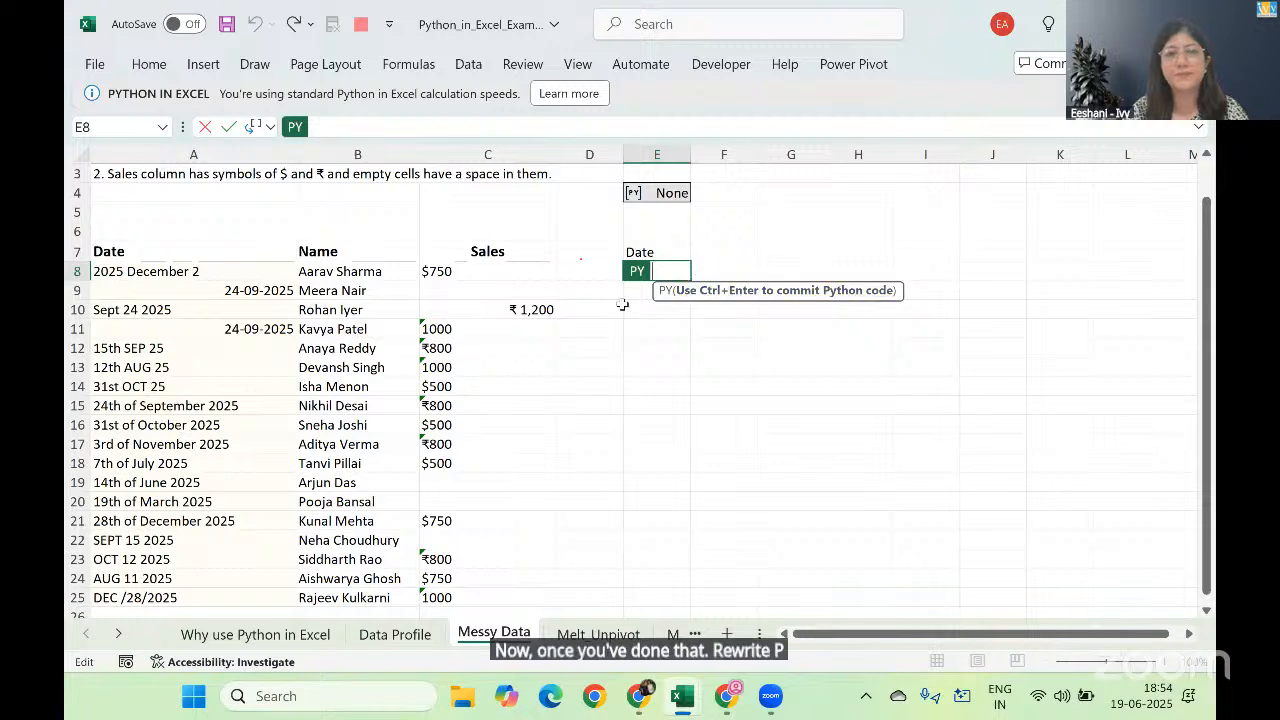
type("pd")
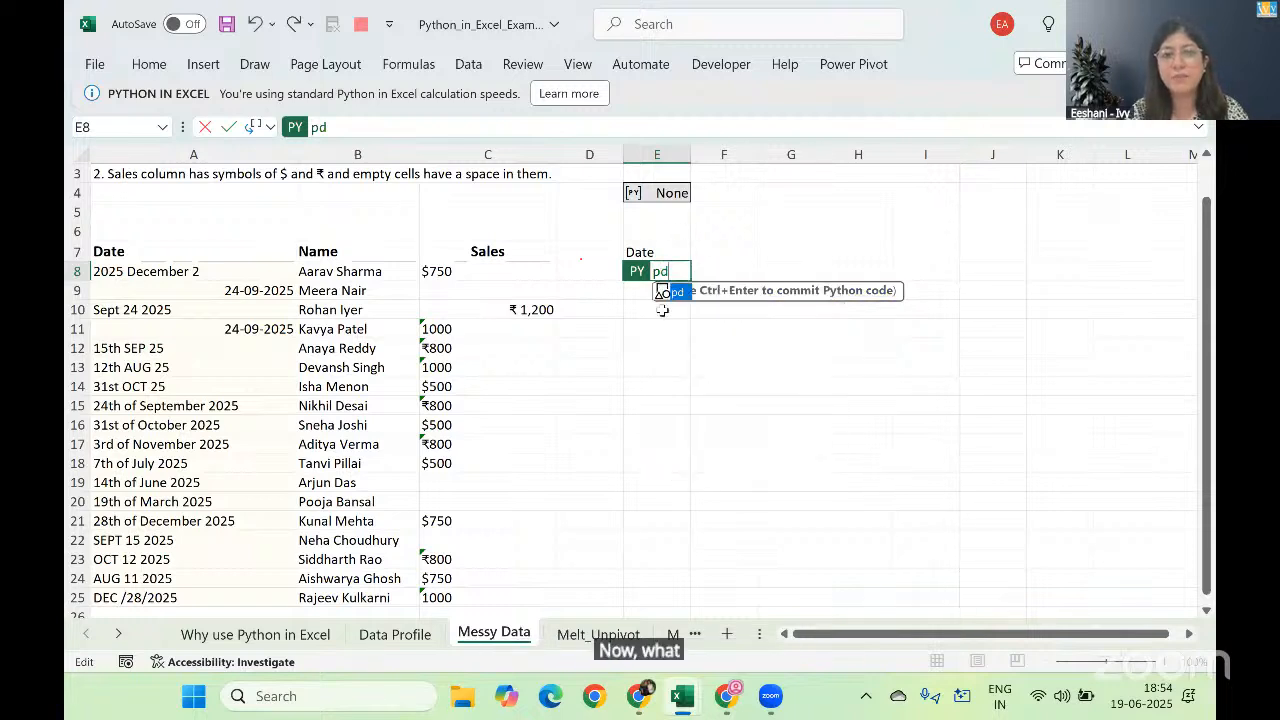
type(".")
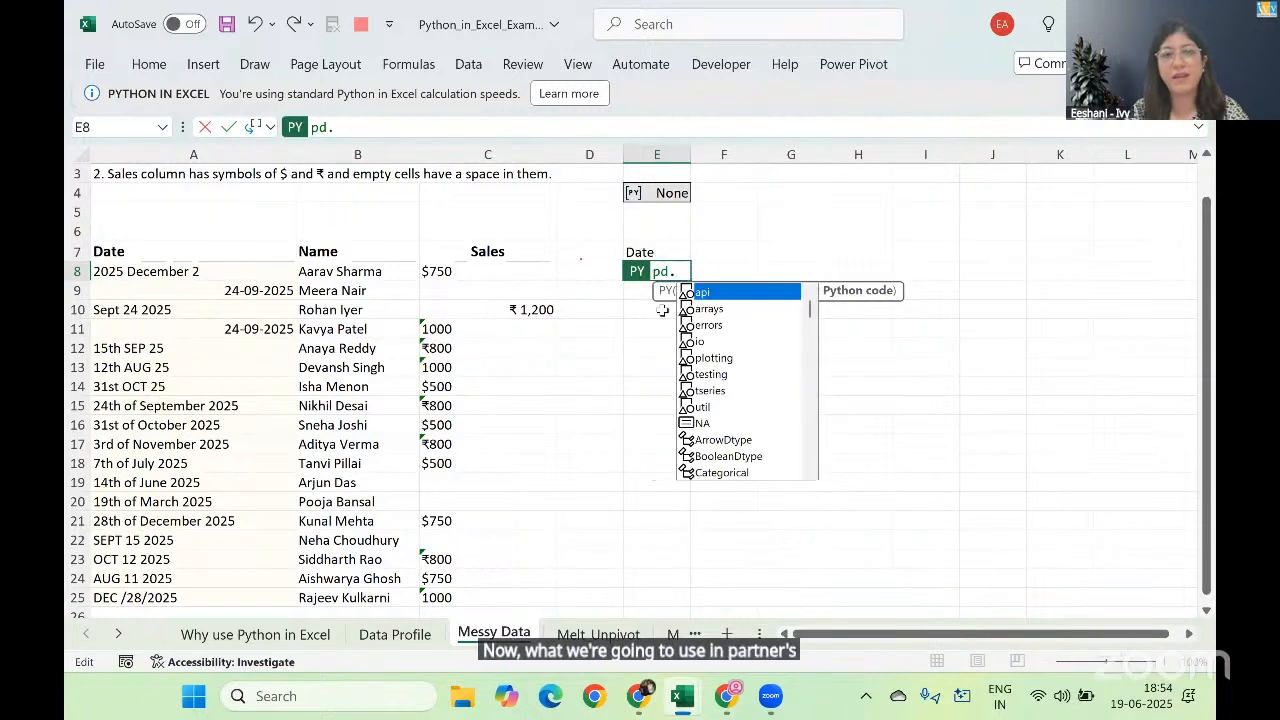
type("to")
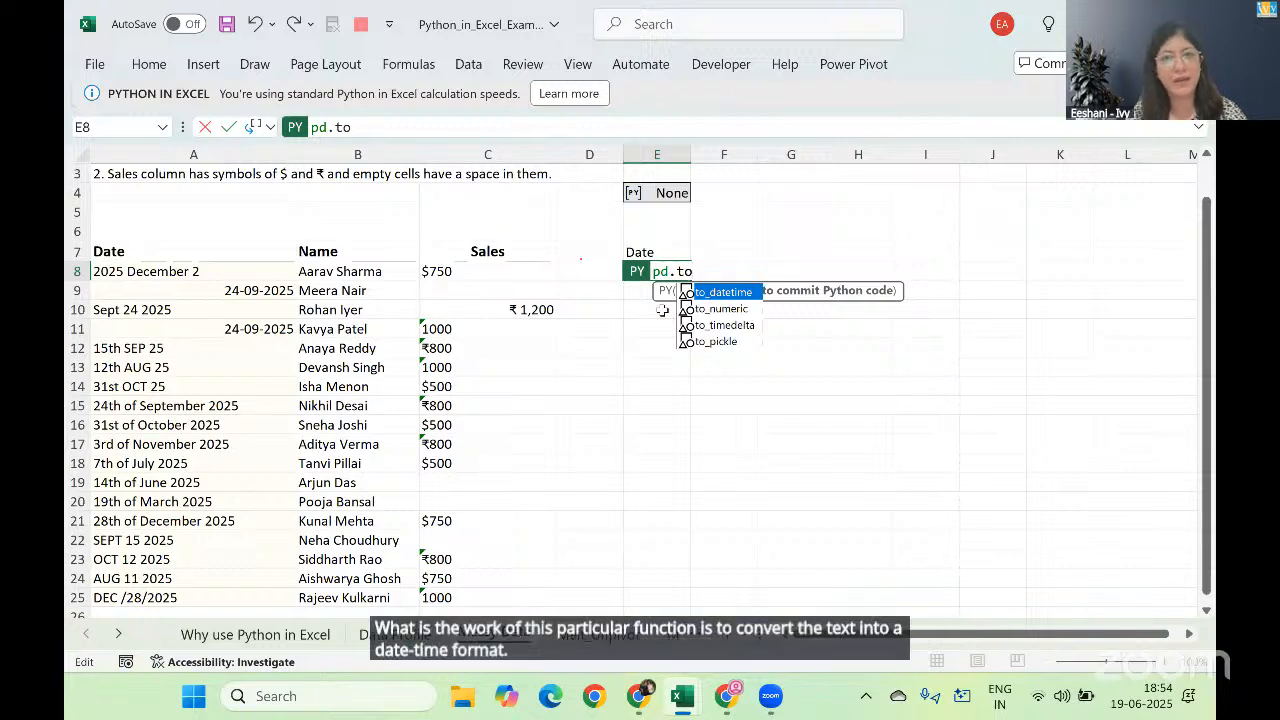
key("Tab")
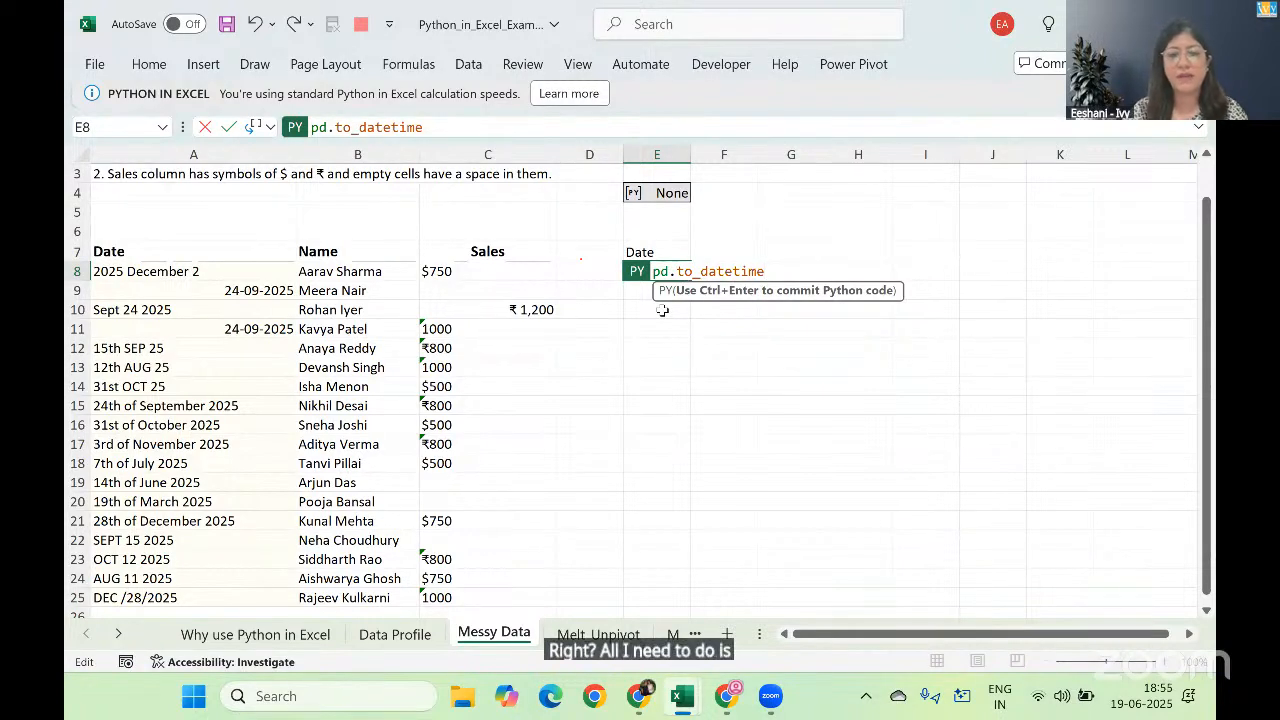
type("(")
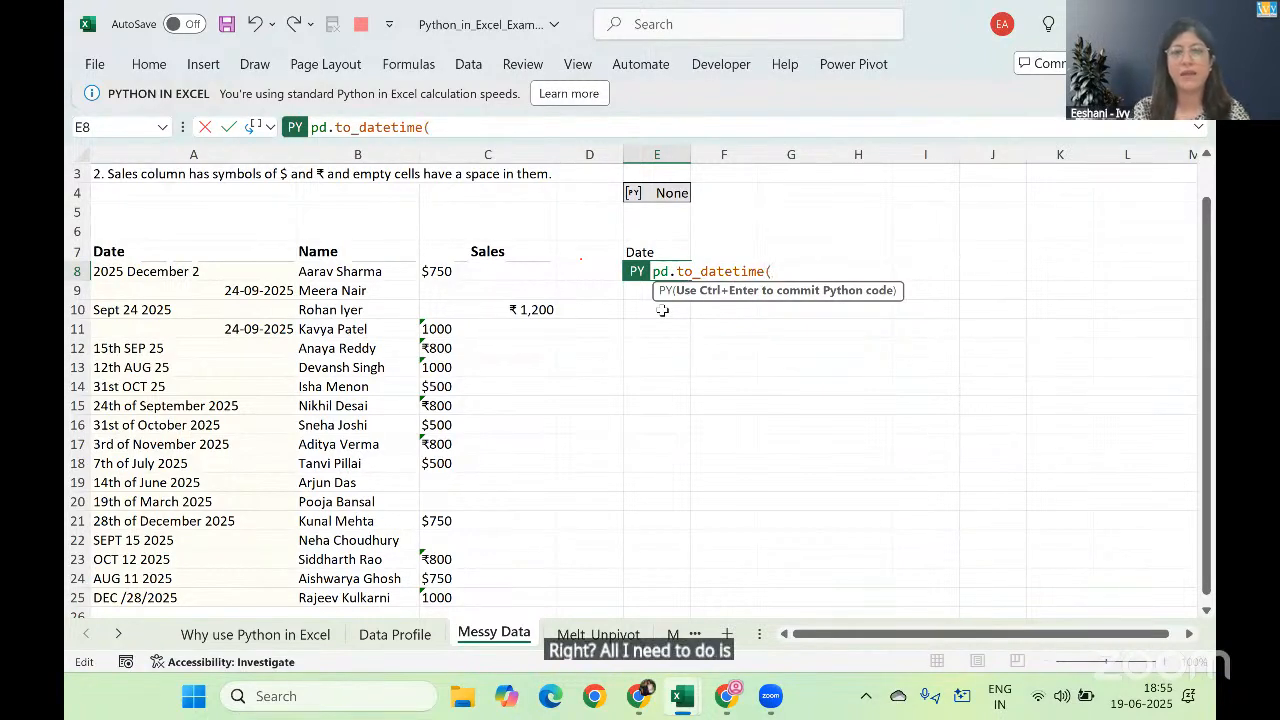
left_click(258, 273)
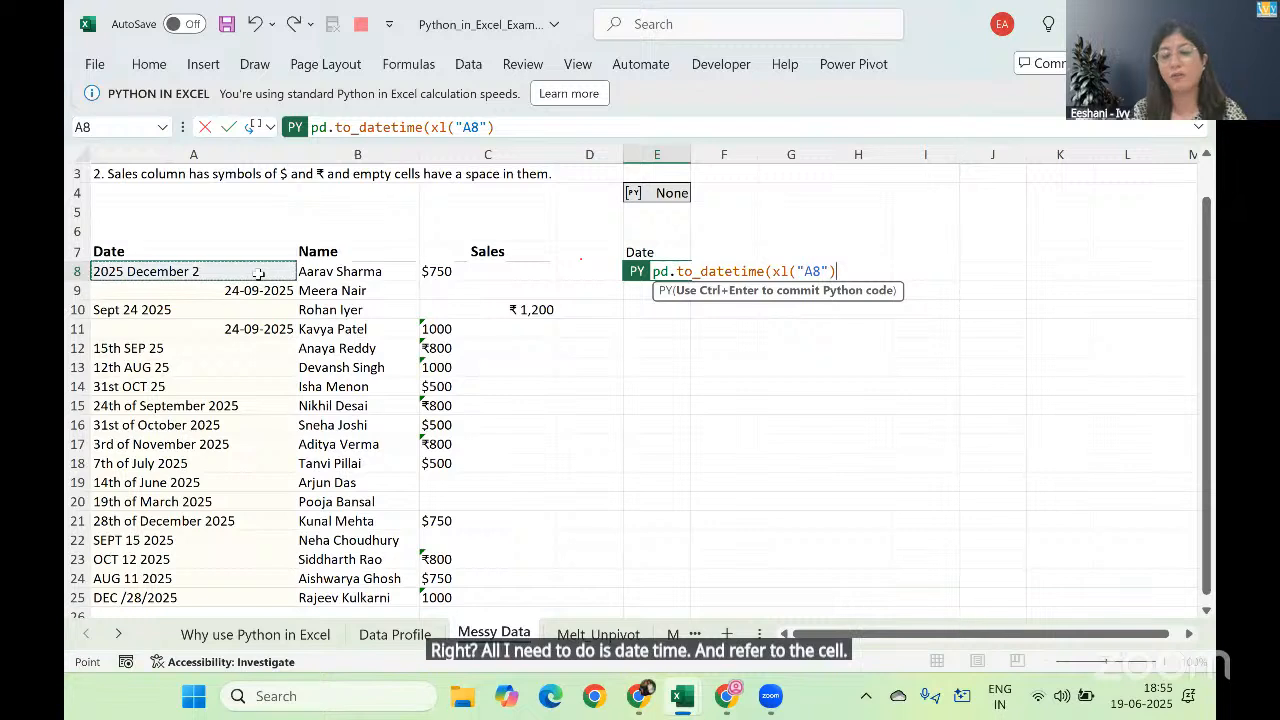
type(")")
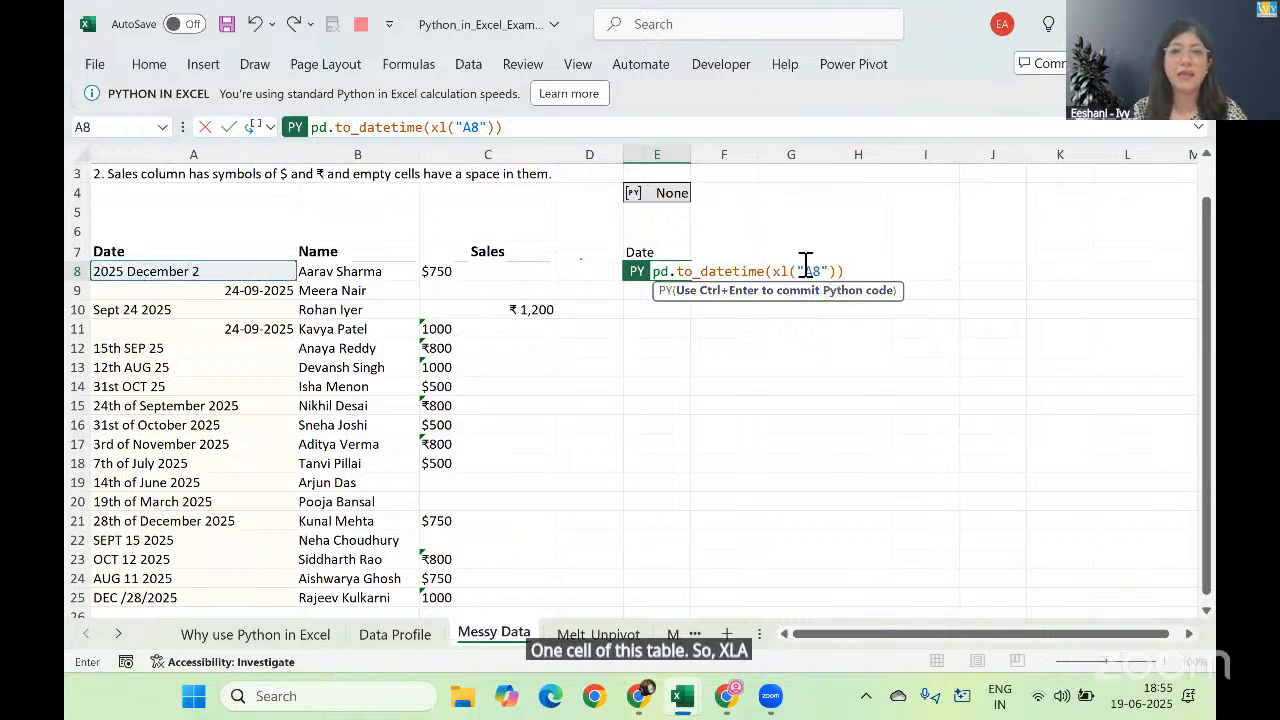
mouse_move(781, 272)
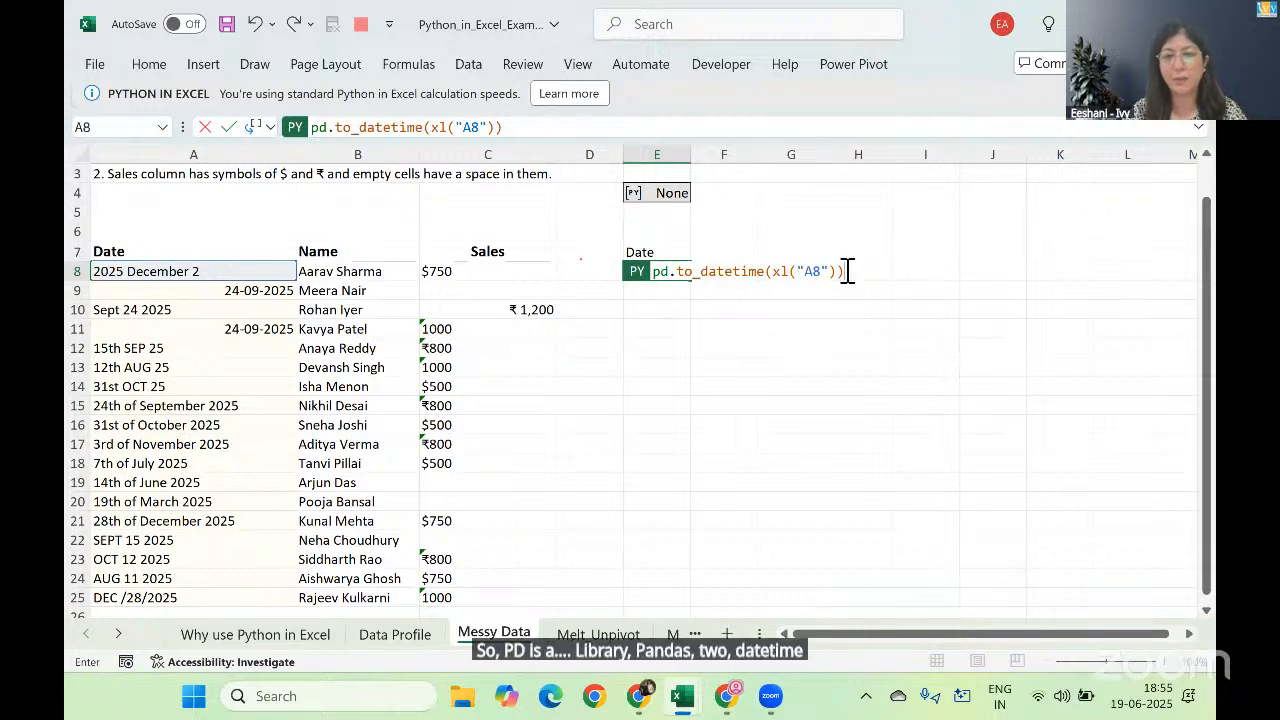
key("ctrl+Return")
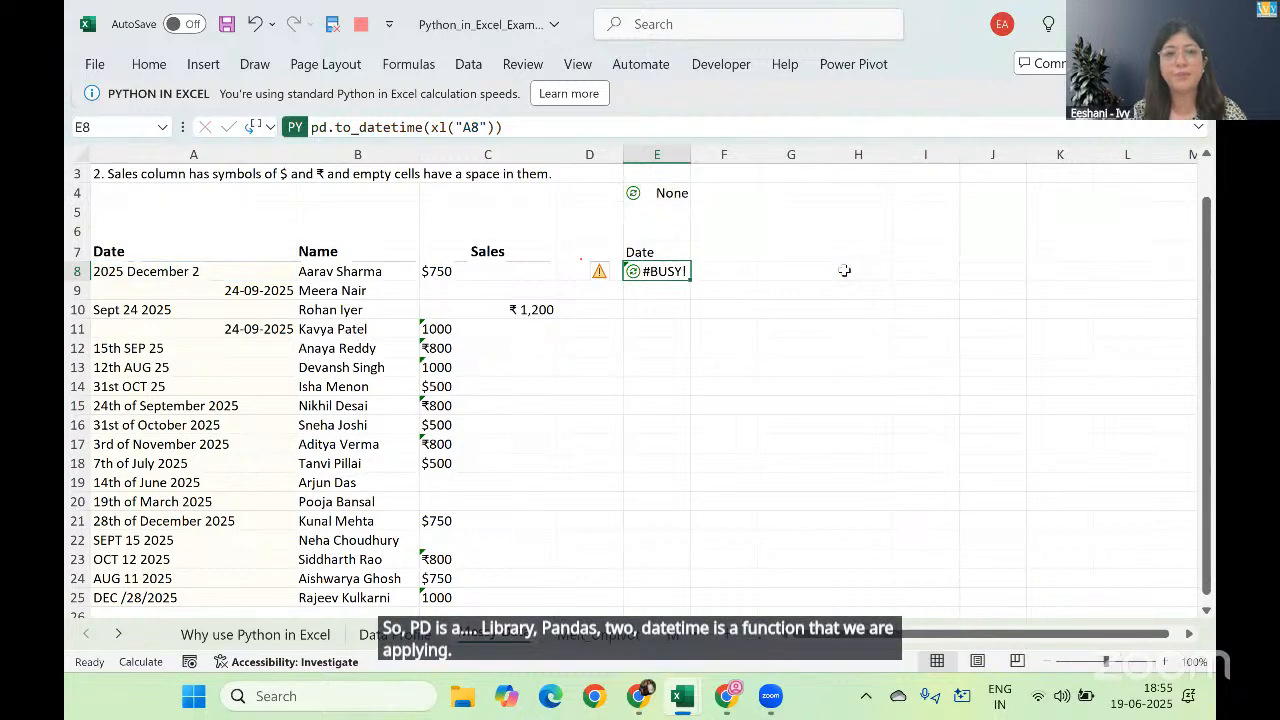
left_click_drag(688, 158, 720, 158)
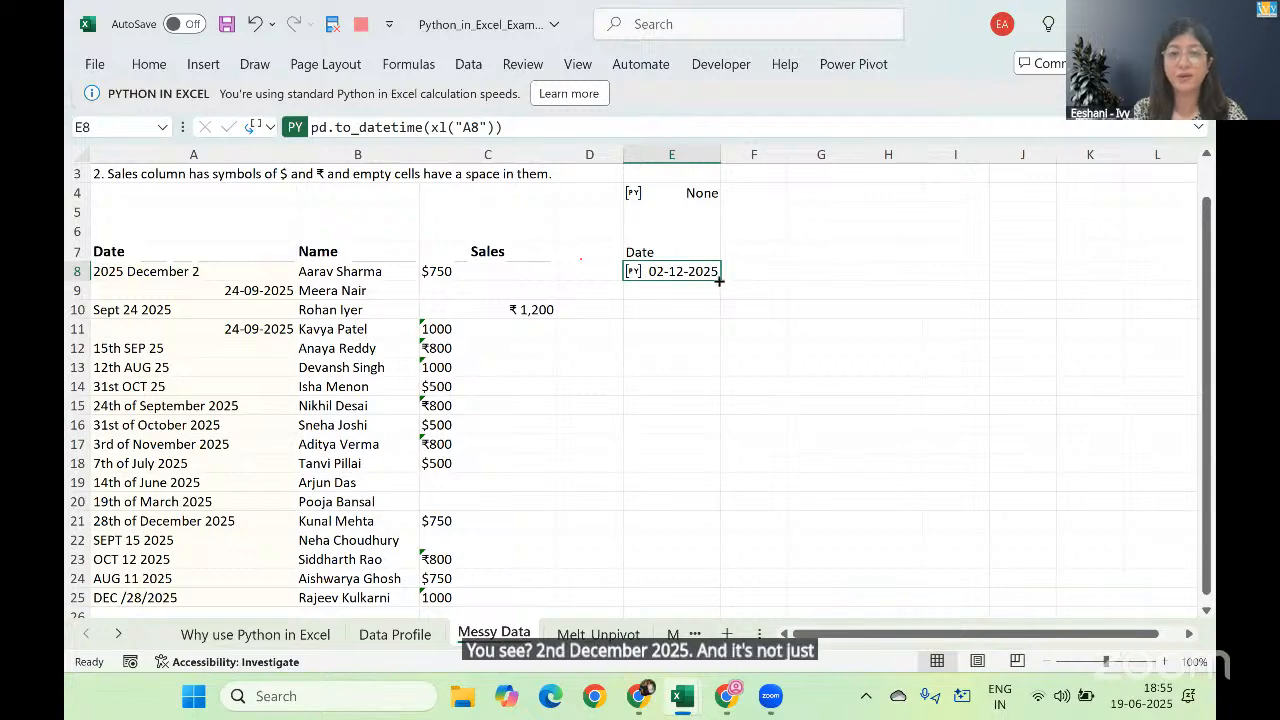
Step: Fill the date formula from E8 down to E25 and set its Python output to Excel Value
left_click_drag(719, 282, 697, 541)
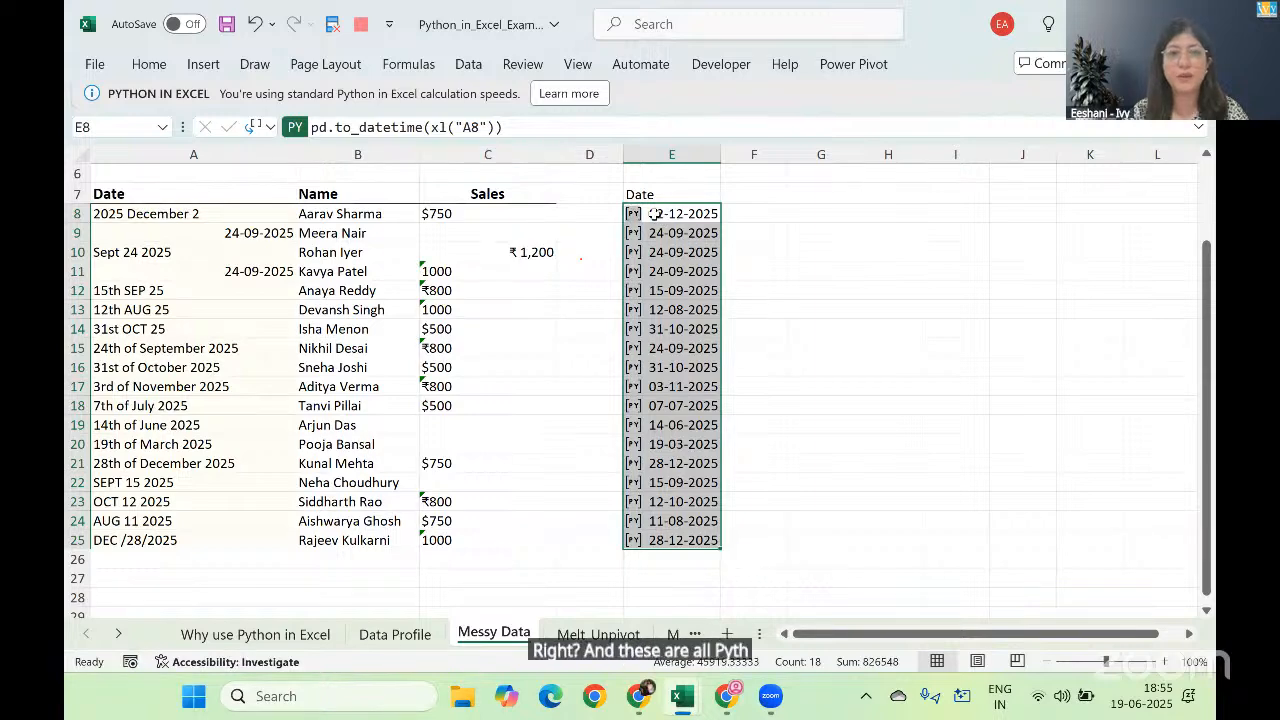
right_click(658, 221)
mouse_move(750, 373)
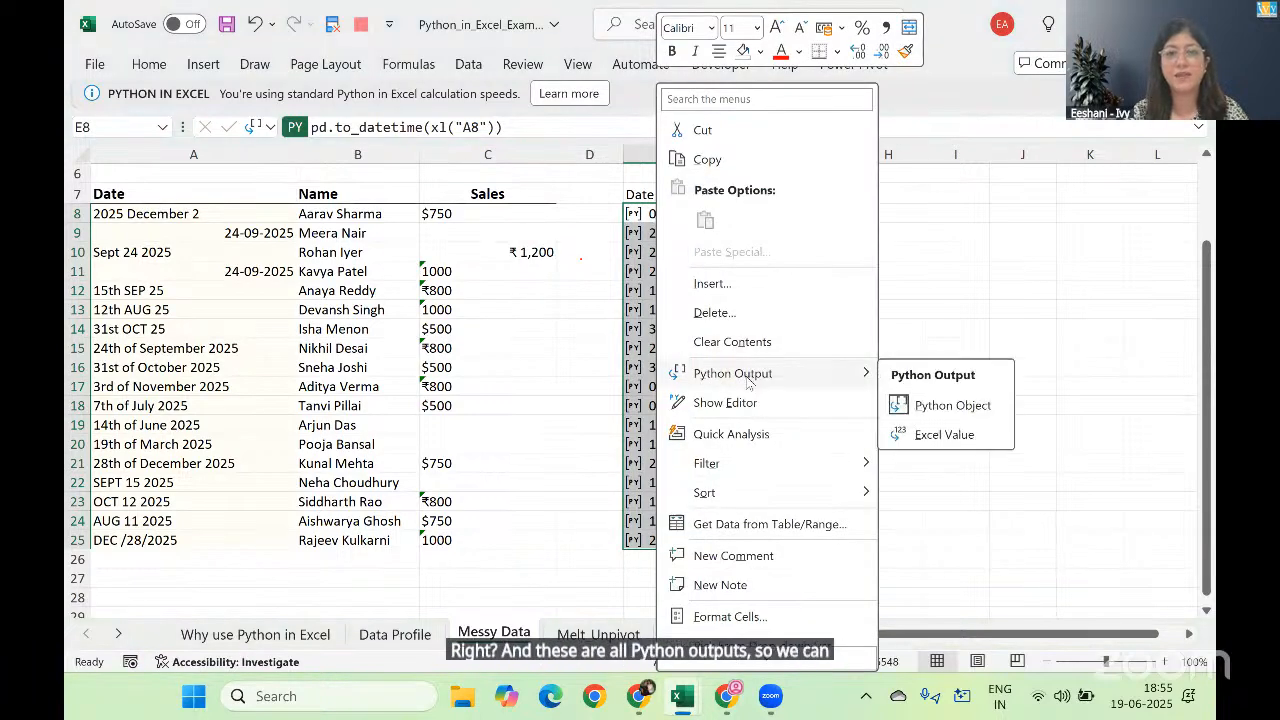
left_click(913, 435)
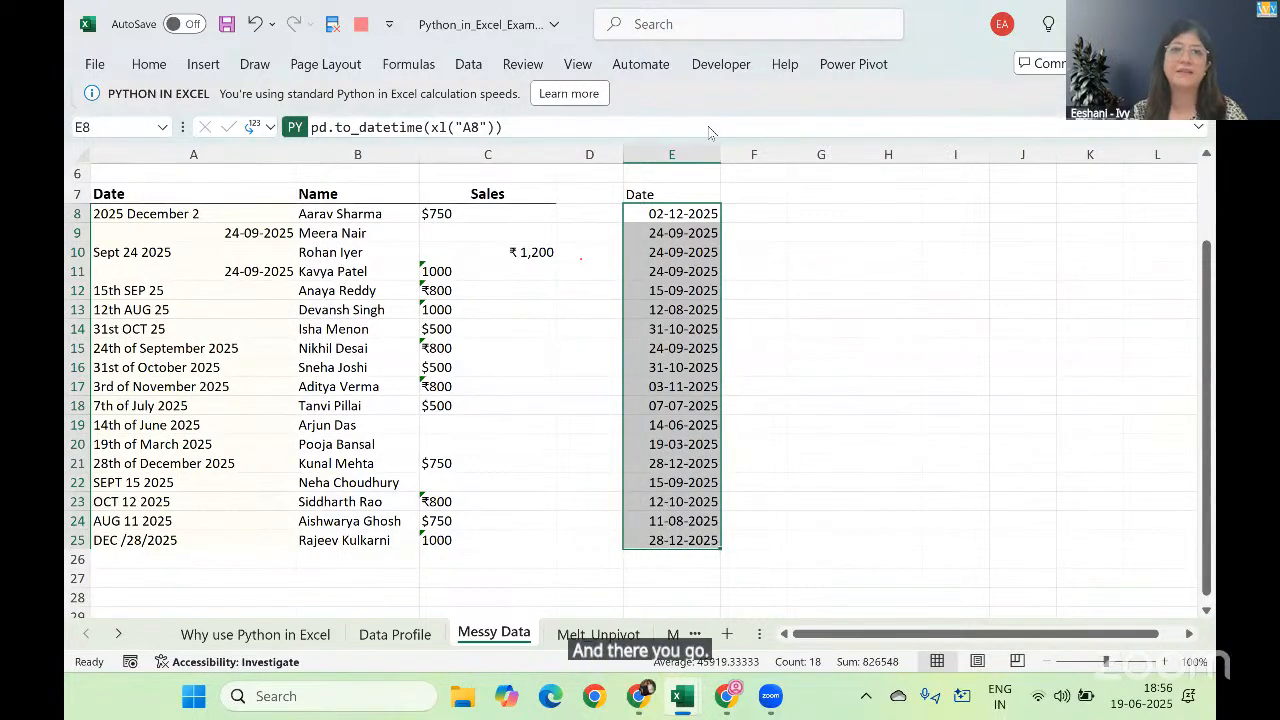
left_click(712, 320)
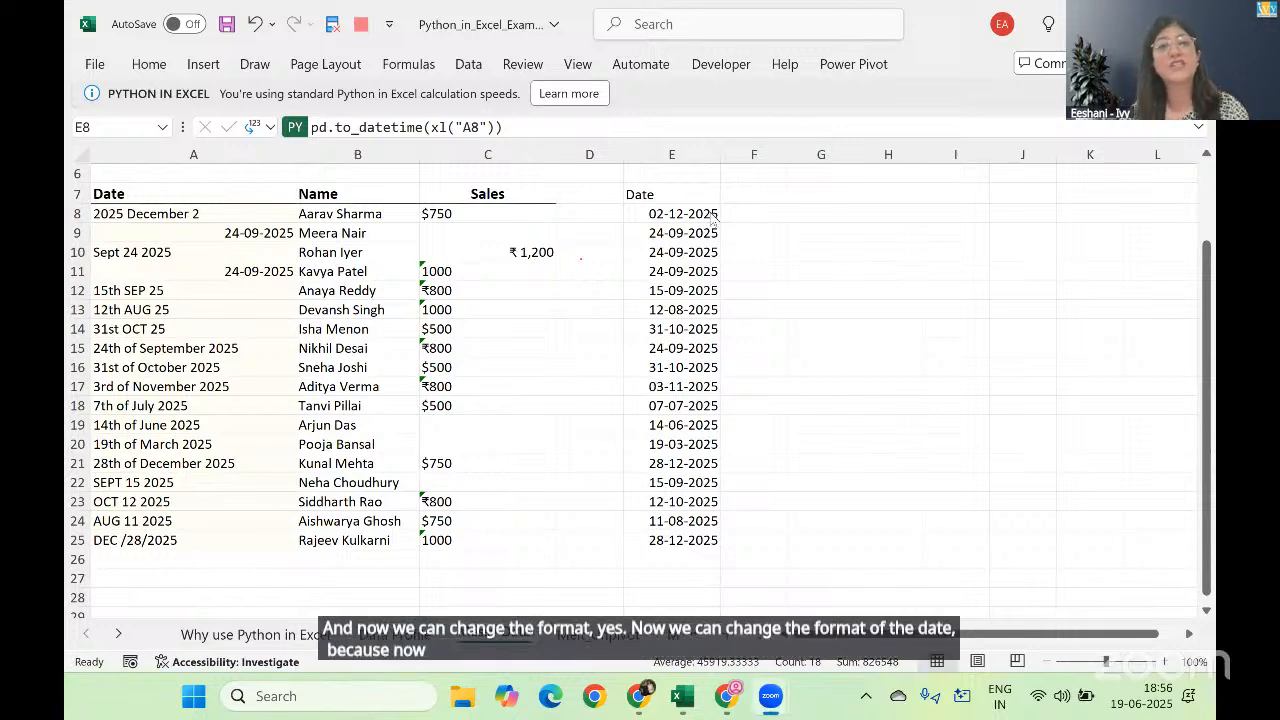
key("ctrl+shift+Down")
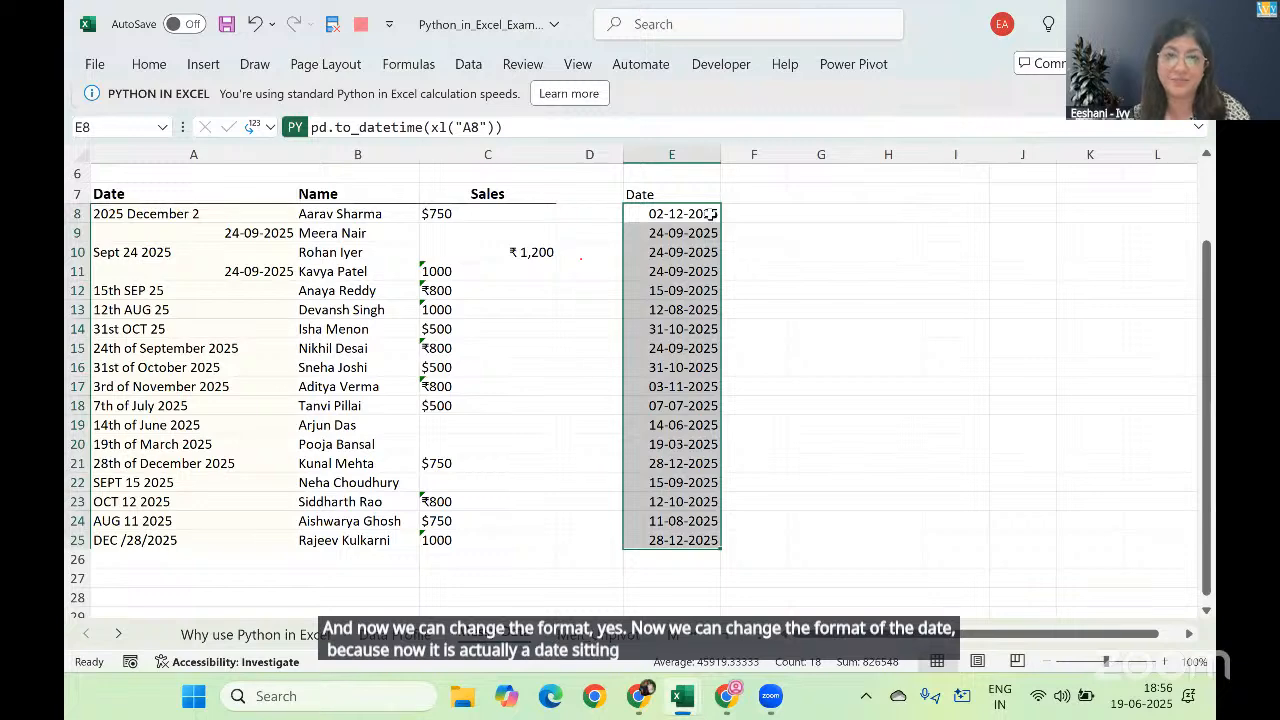
left_click(594, 97)
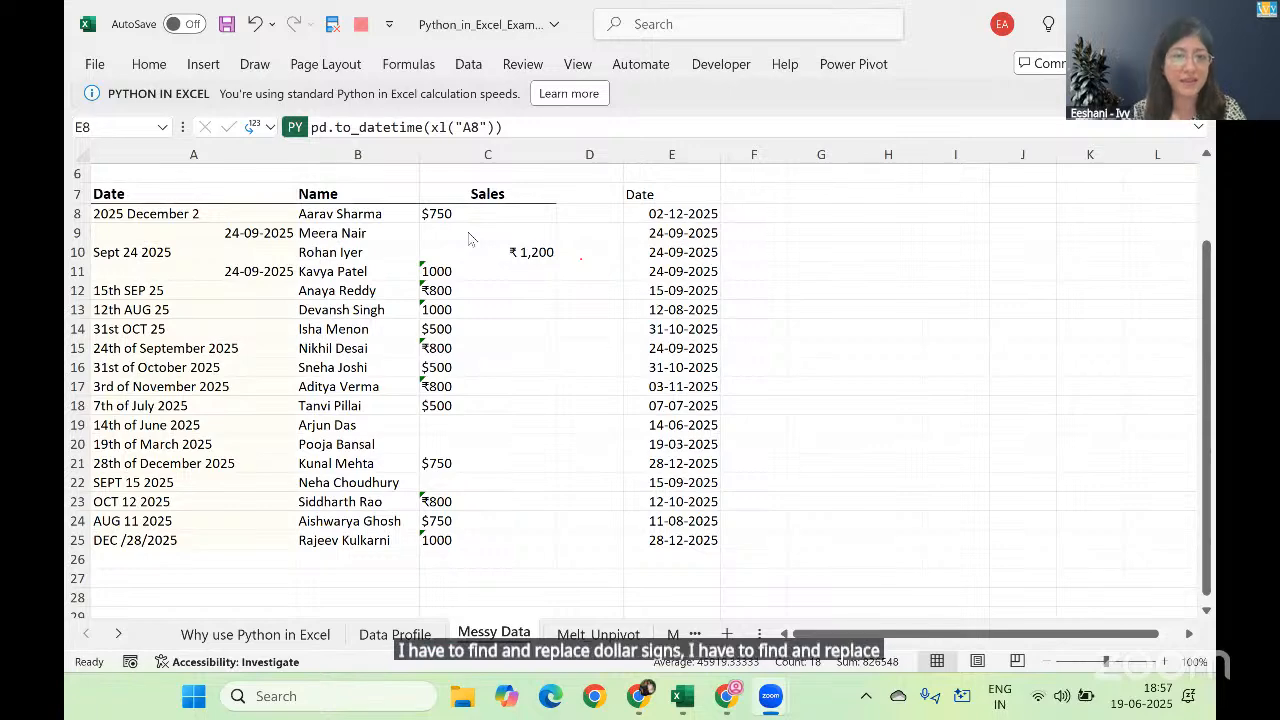
key("F2")
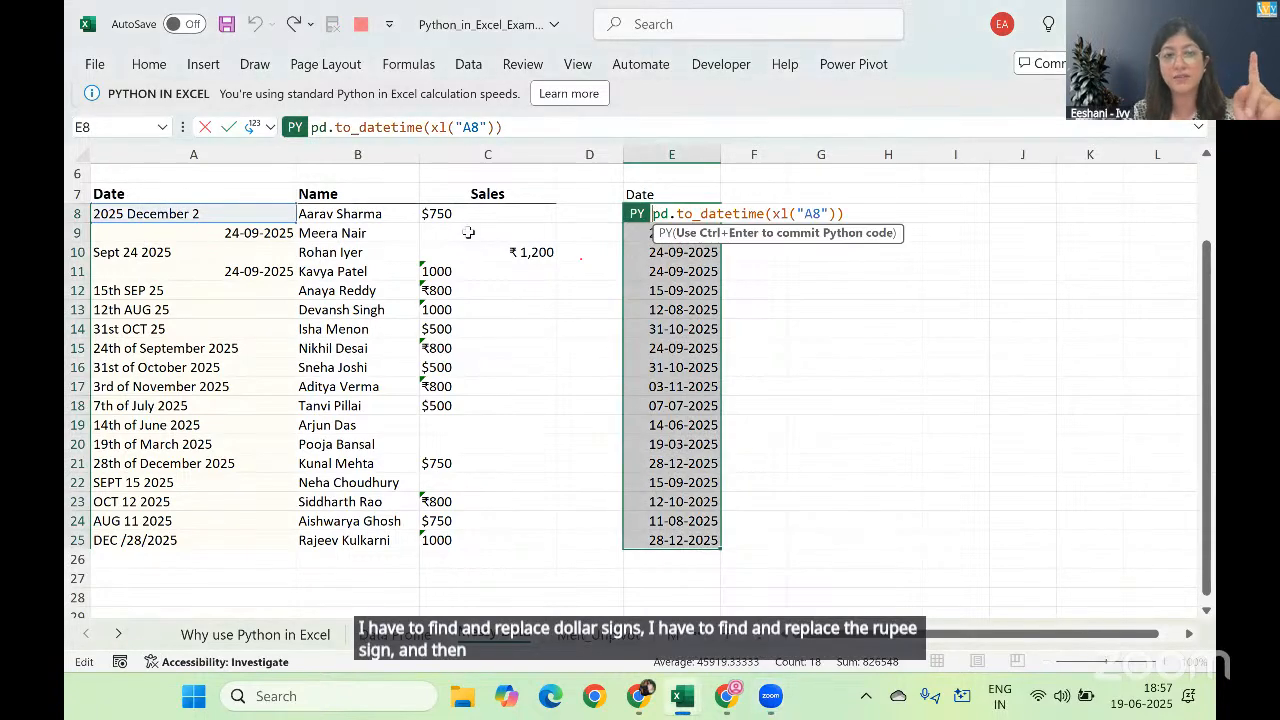
key("Escape")
Step: Inspect the contents of the blank-looking Sales cell C9
double_click(469, 232)
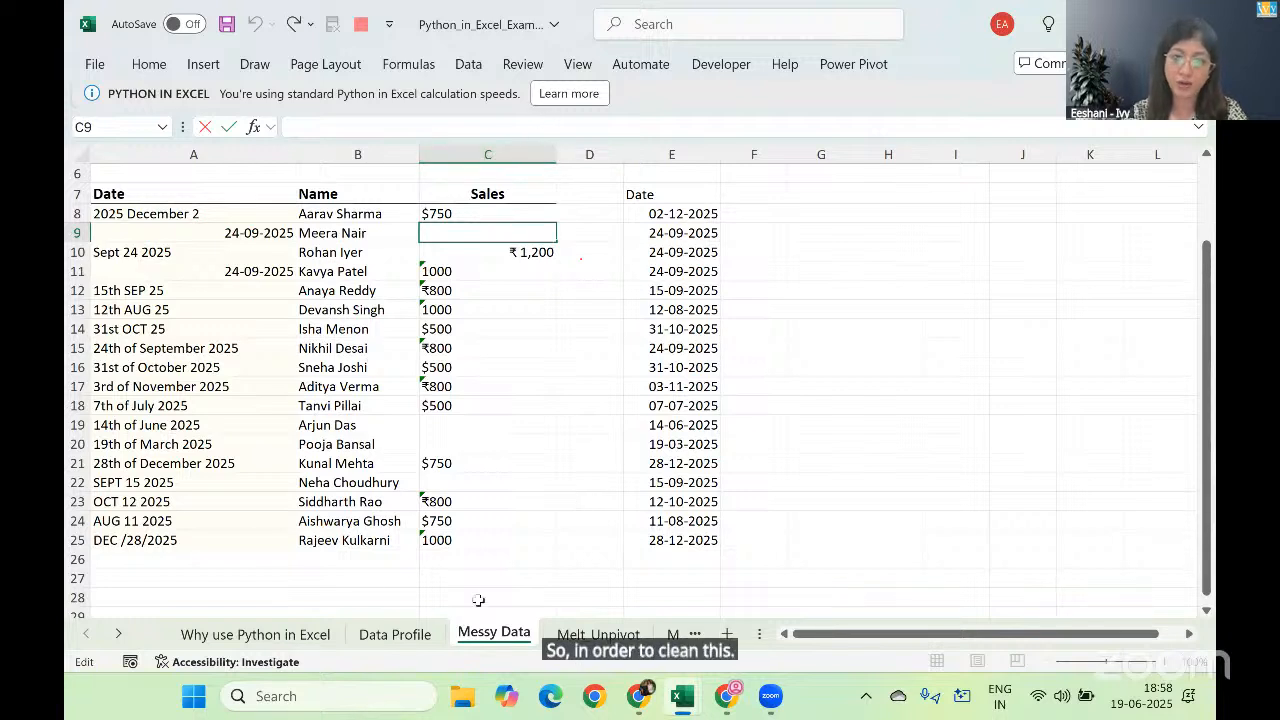
key("Escape")
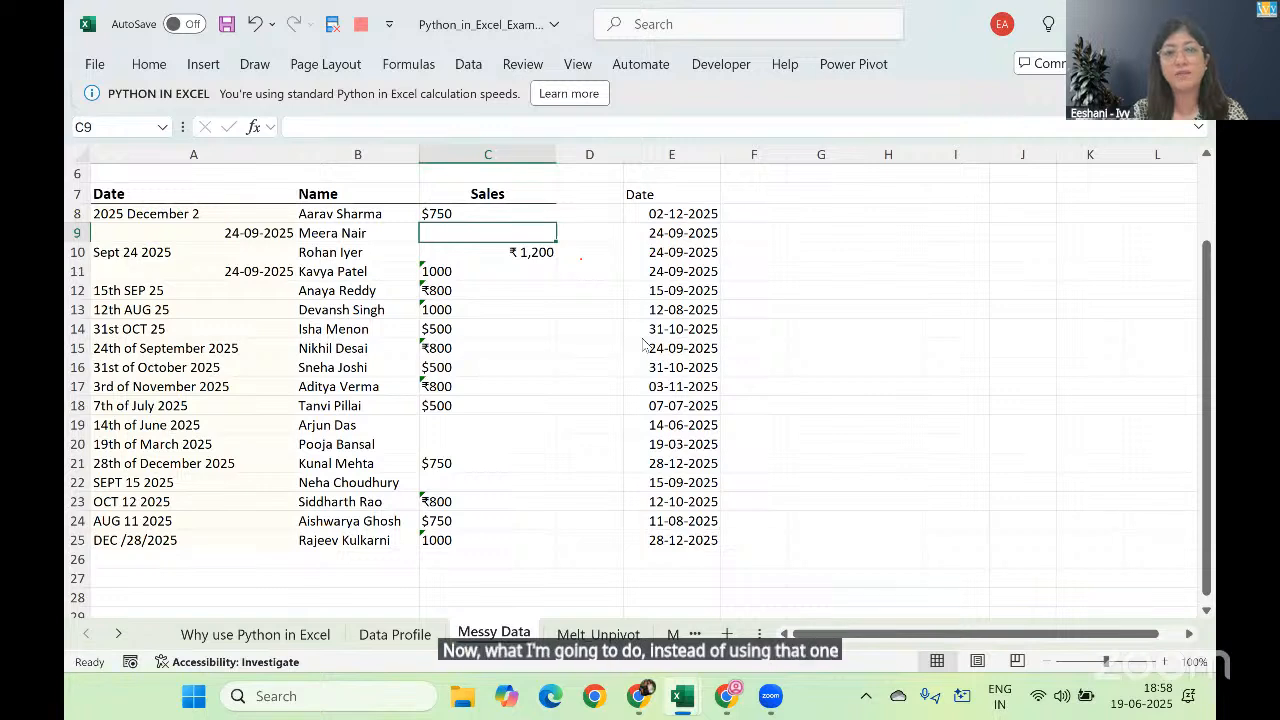
left_click(559, 102)
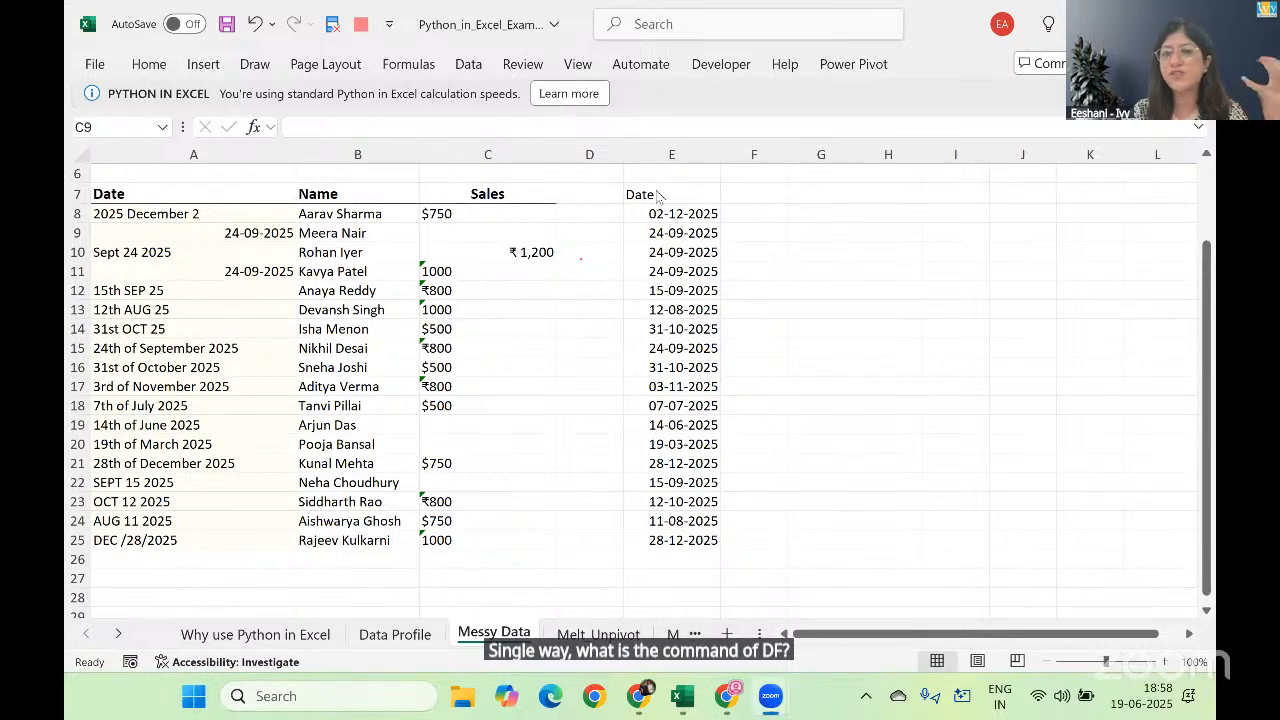
Step: Check the Data Profile sheet for the DataFrame command and return to the Messy Data sheet
left_click(403, 636)
left_click(400, 636)
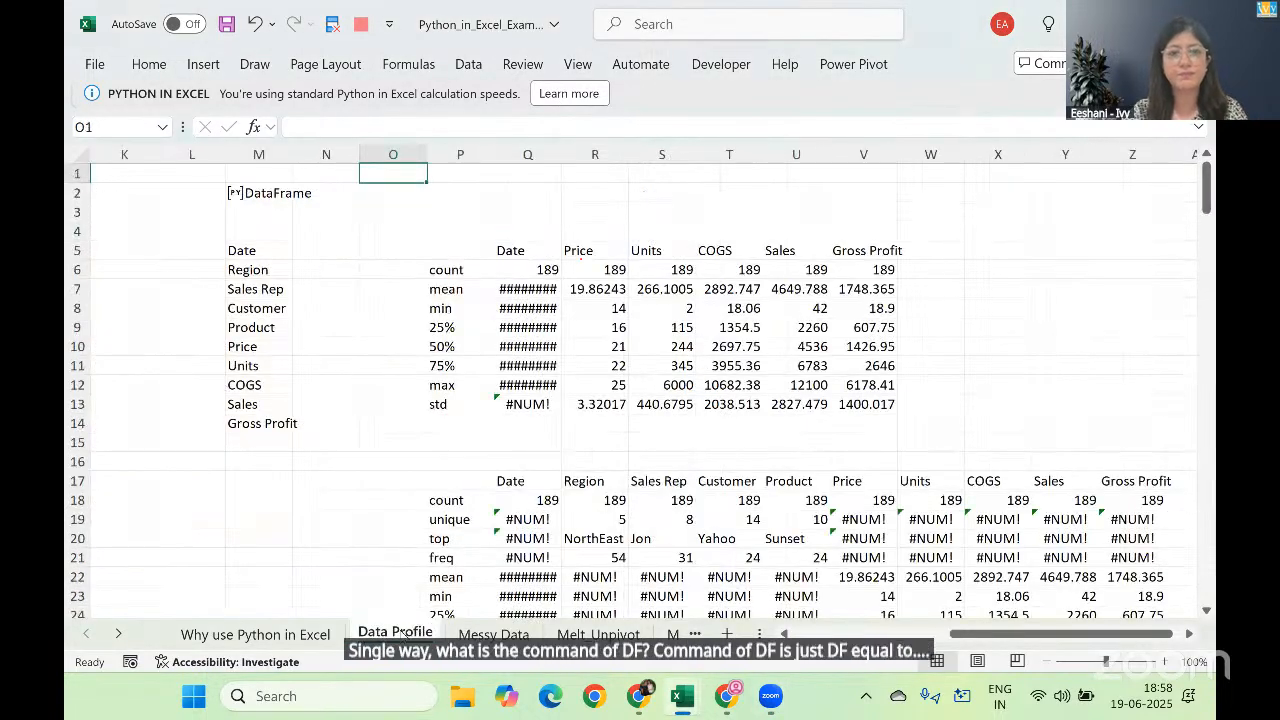
left_click(494, 632)
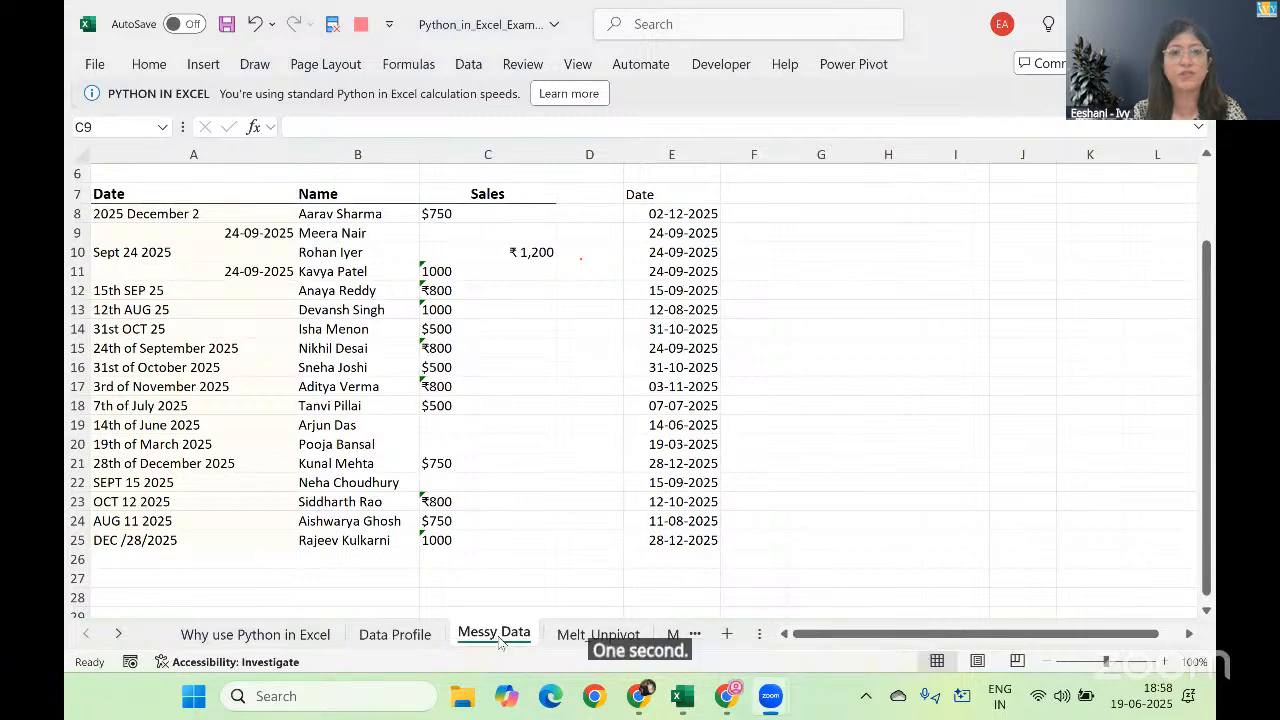
Step: Switch to the solutions workbook and review the DataFrame command noted at the top of its Data Profile sheet
key("alt+Tab")
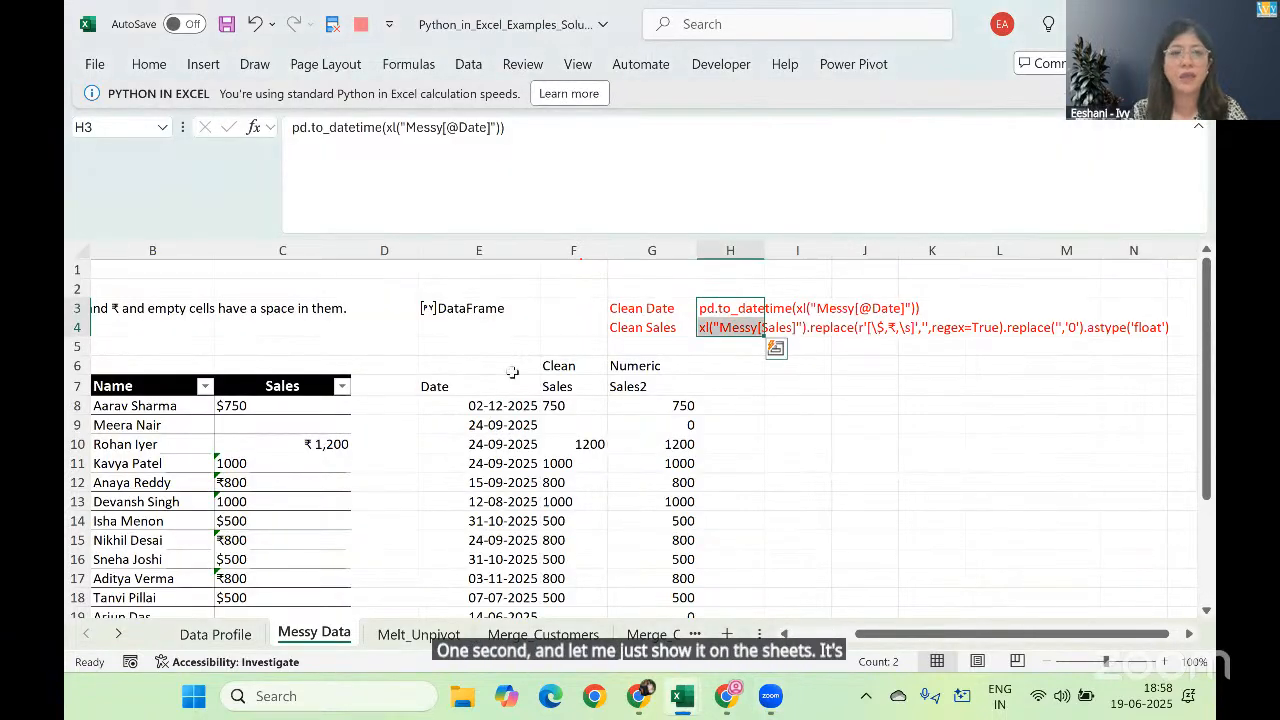
left_click(232, 636)
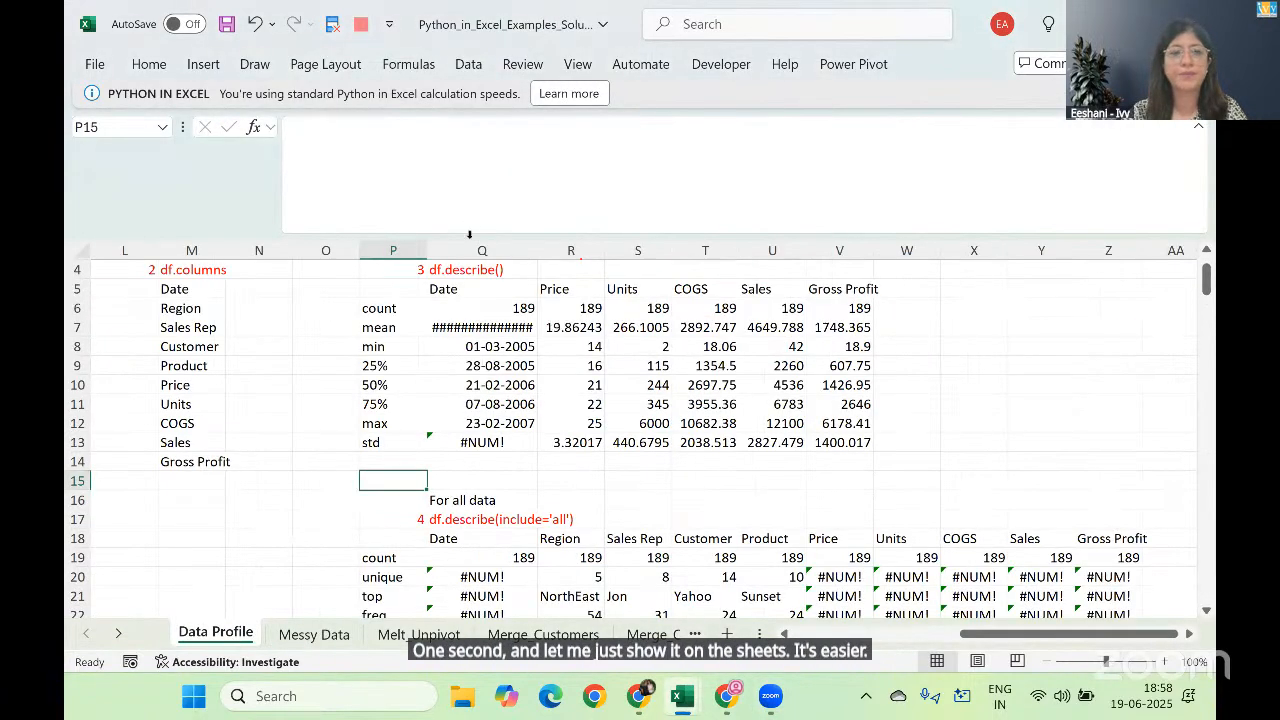
left_click(326, 328)
key("Up")
key("Up")
key("Up")
key("Up")
key("Up")
key("Up")
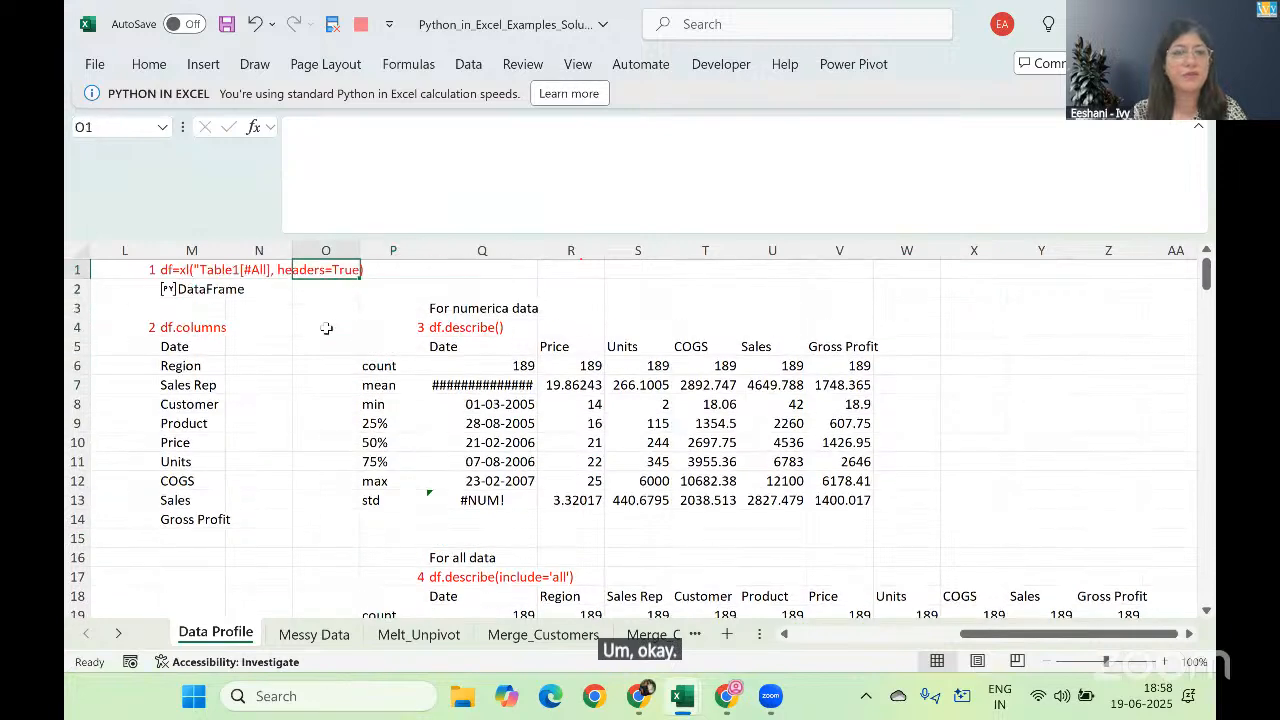
Step: Open the solutions workbook's Messy Data sheet and review the Clean Date and Clean Sales commands
key("Left")
key("Left")
key("Left")
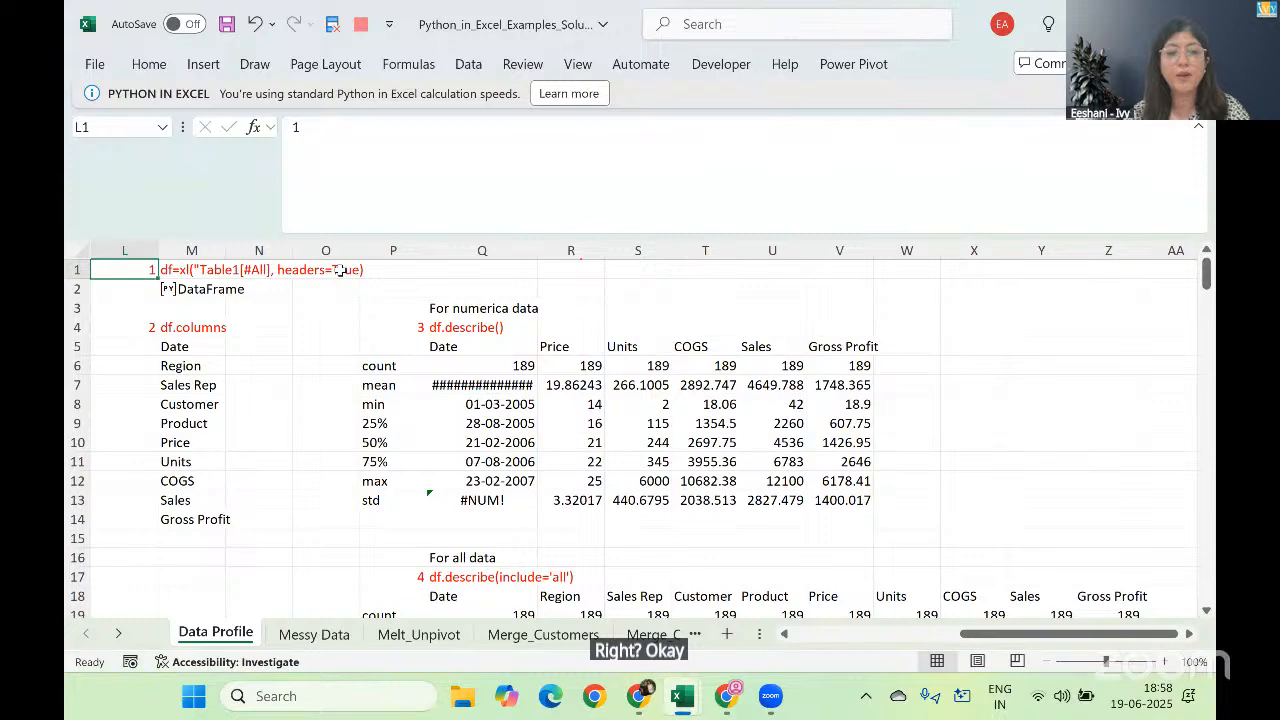
key("ctrl+Page_Down")
key("ctrl+q")
key("Left")
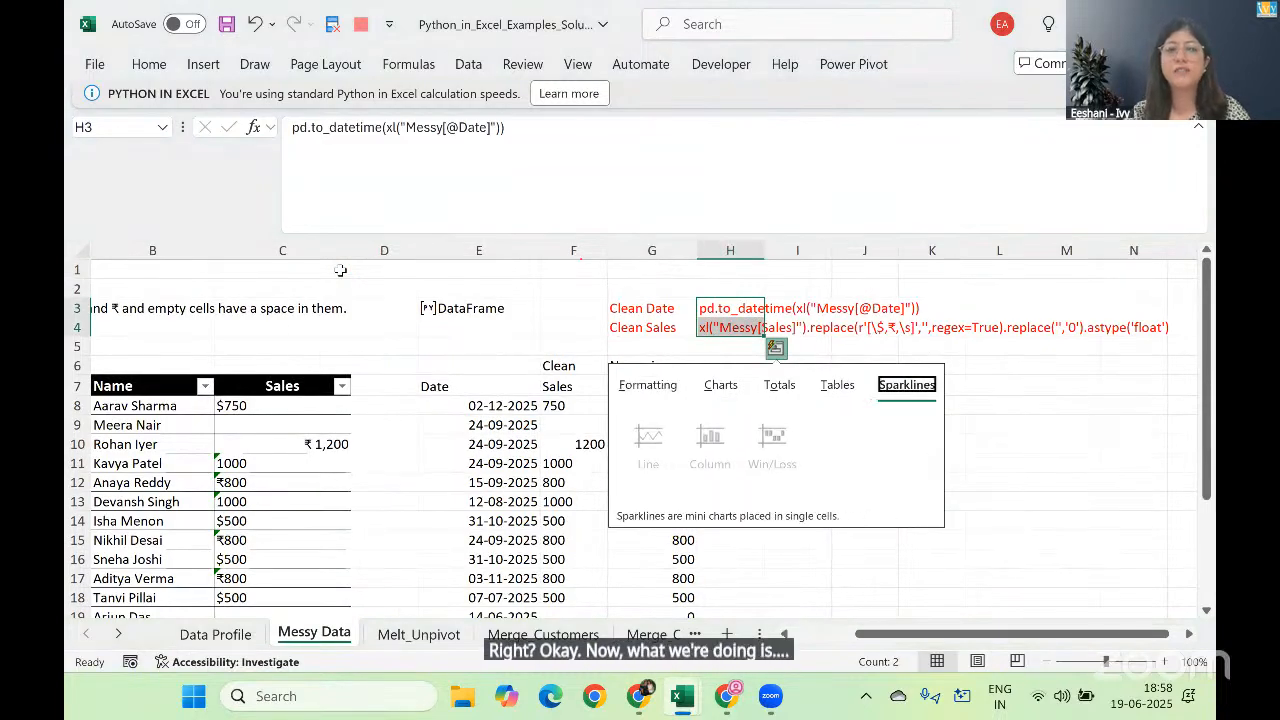
key("Escape")
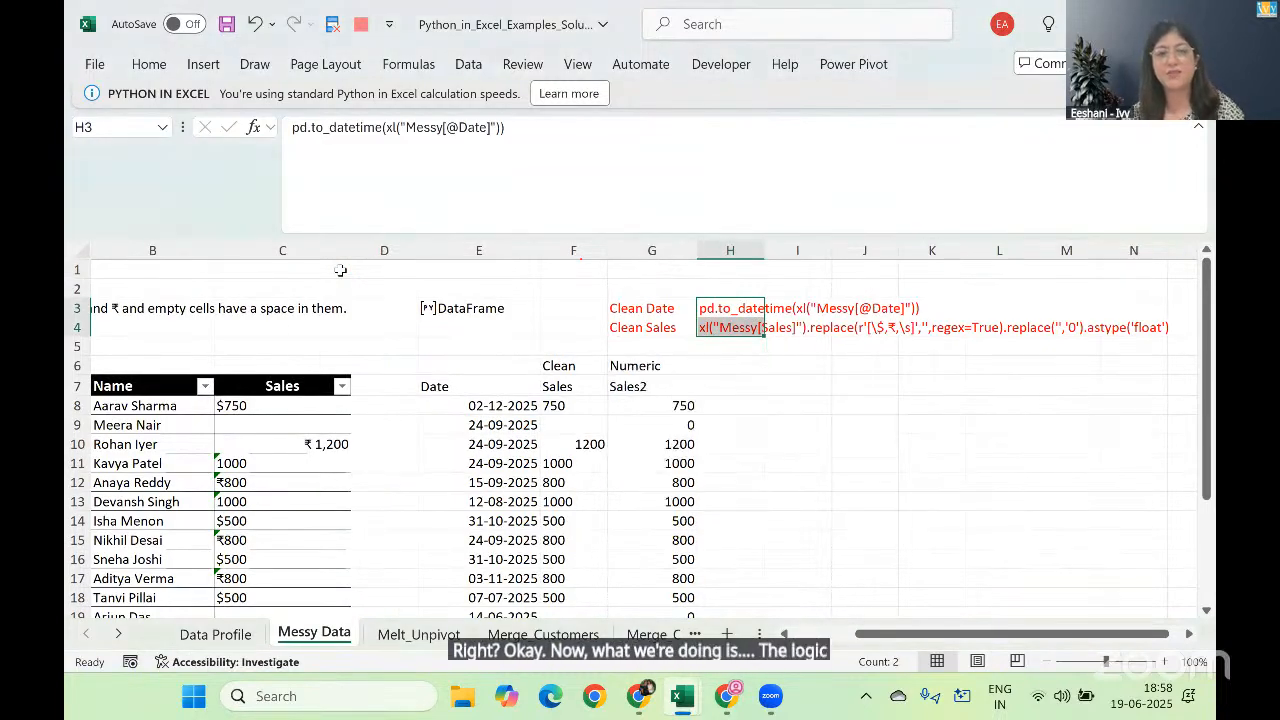
Step: Compare the messy Sales column in the practice workbook with the one-line Clean Sales command in the solutions workbook
key("ctrl+Page_Up")
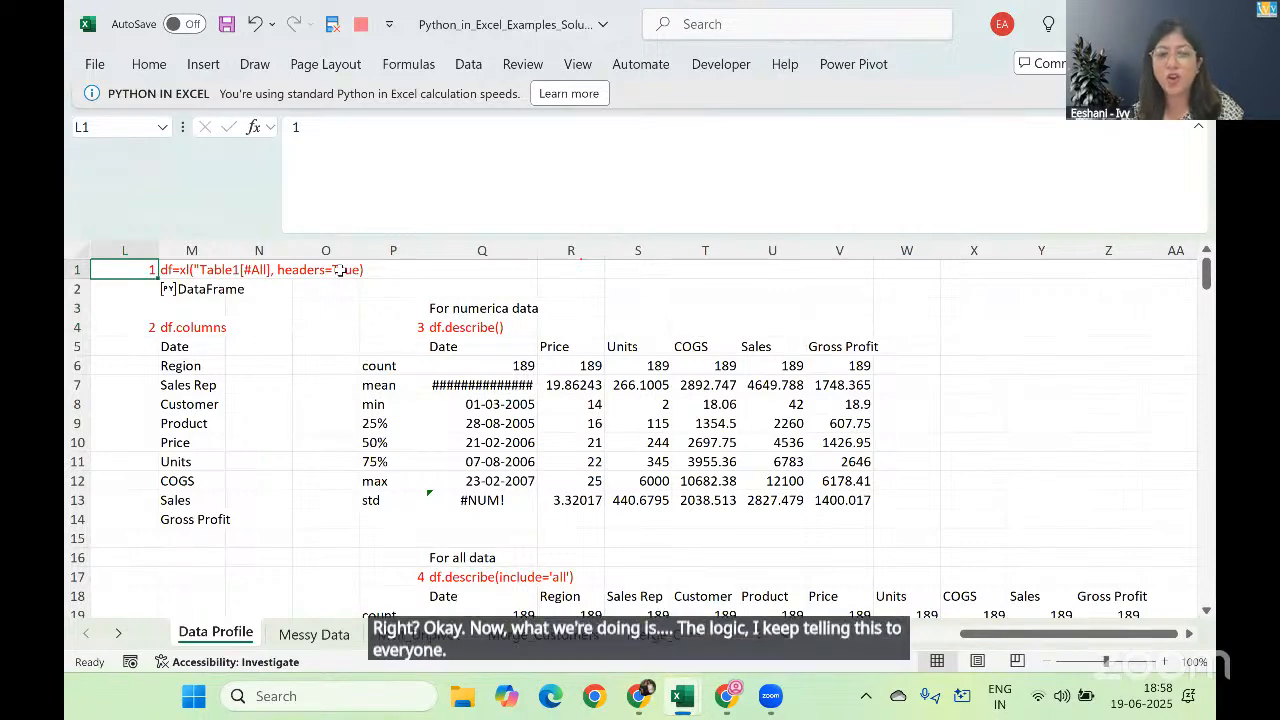
key("ctrl+Page_Down")
key("alt+Tab")
key("alt+Tab")
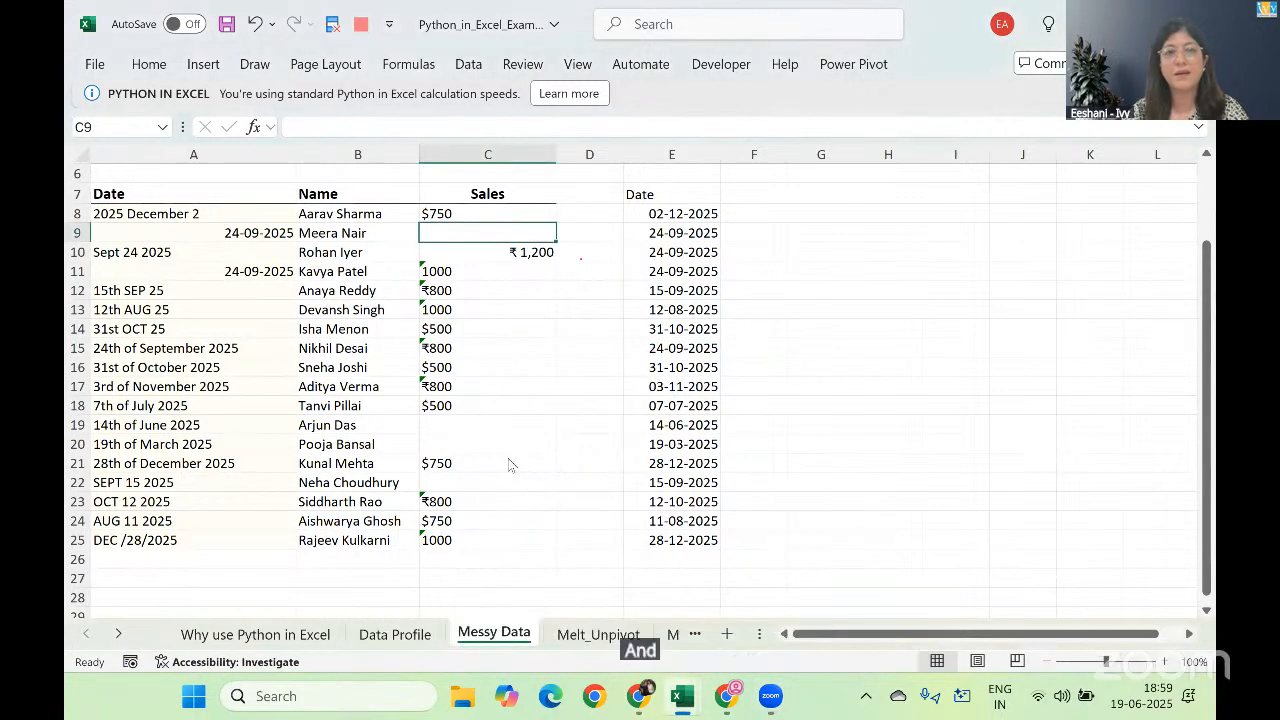
key("alt+Tab")
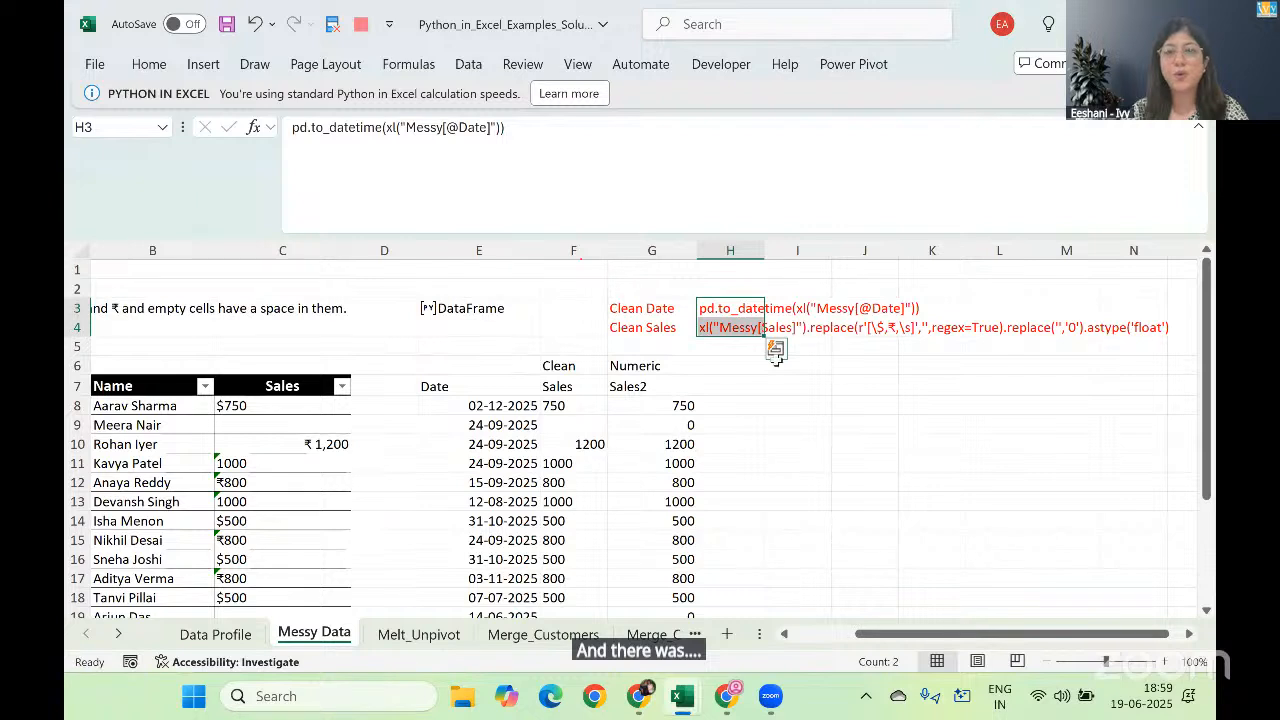
left_click(732, 384)
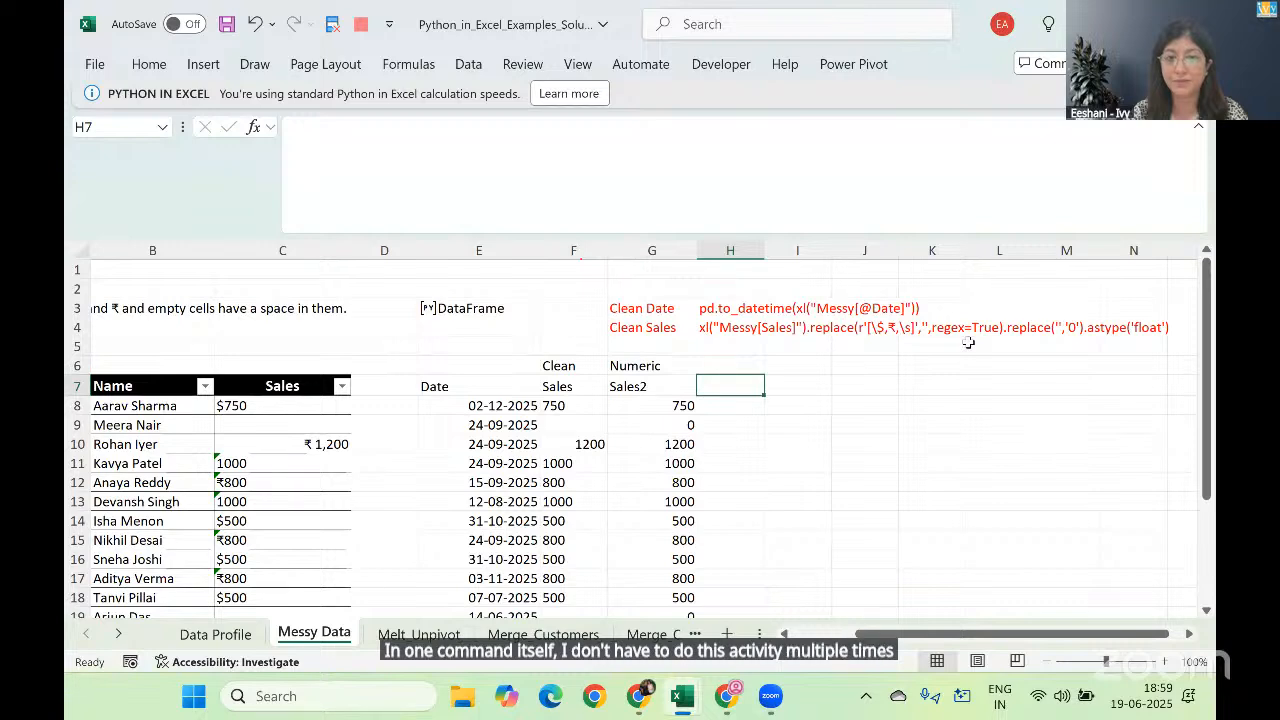
Step: In the practice workbook, convert the Messy Data range A7:C25 into a table with headers and name it Messy
key("alt+Tab")
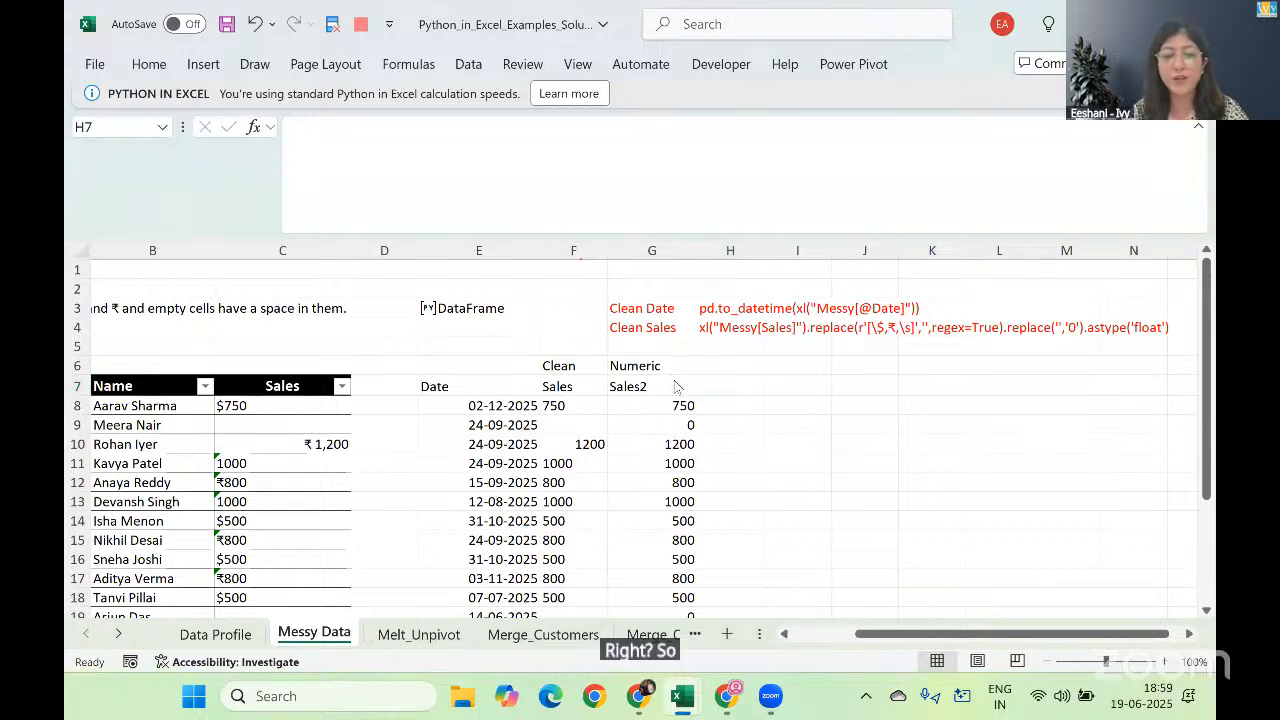
left_click(371, 266)
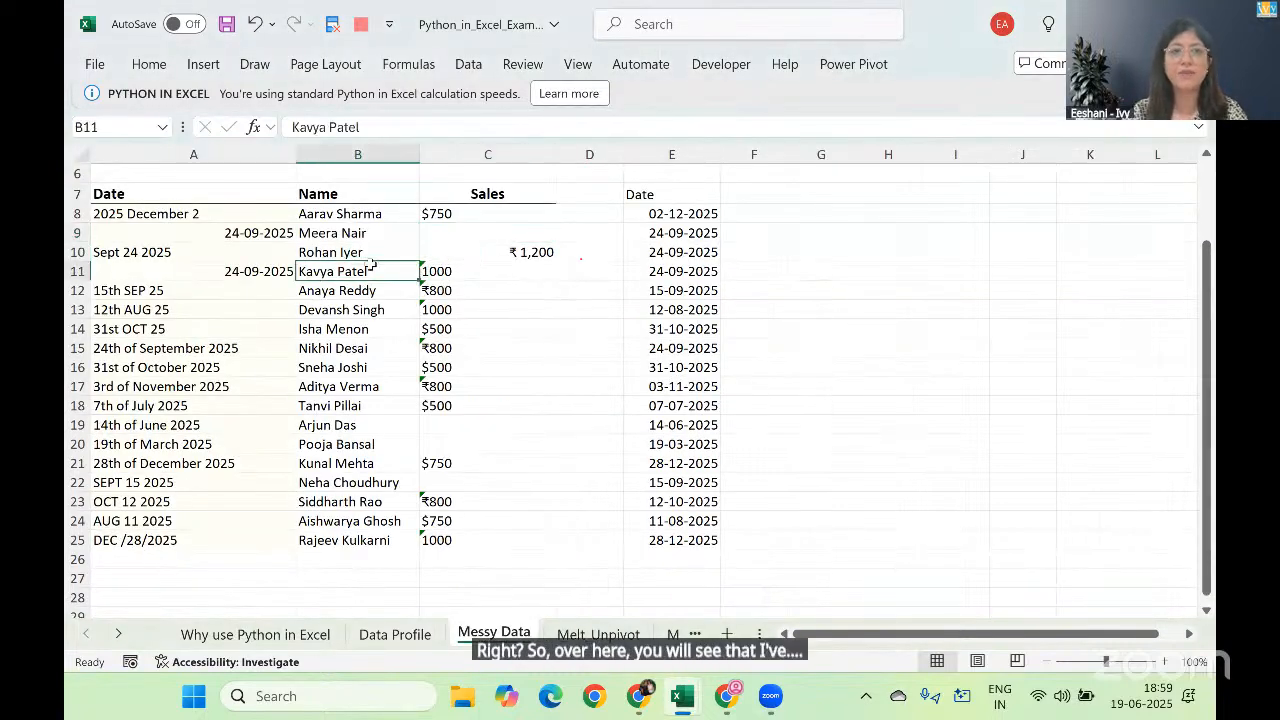
left_click(853, 64)
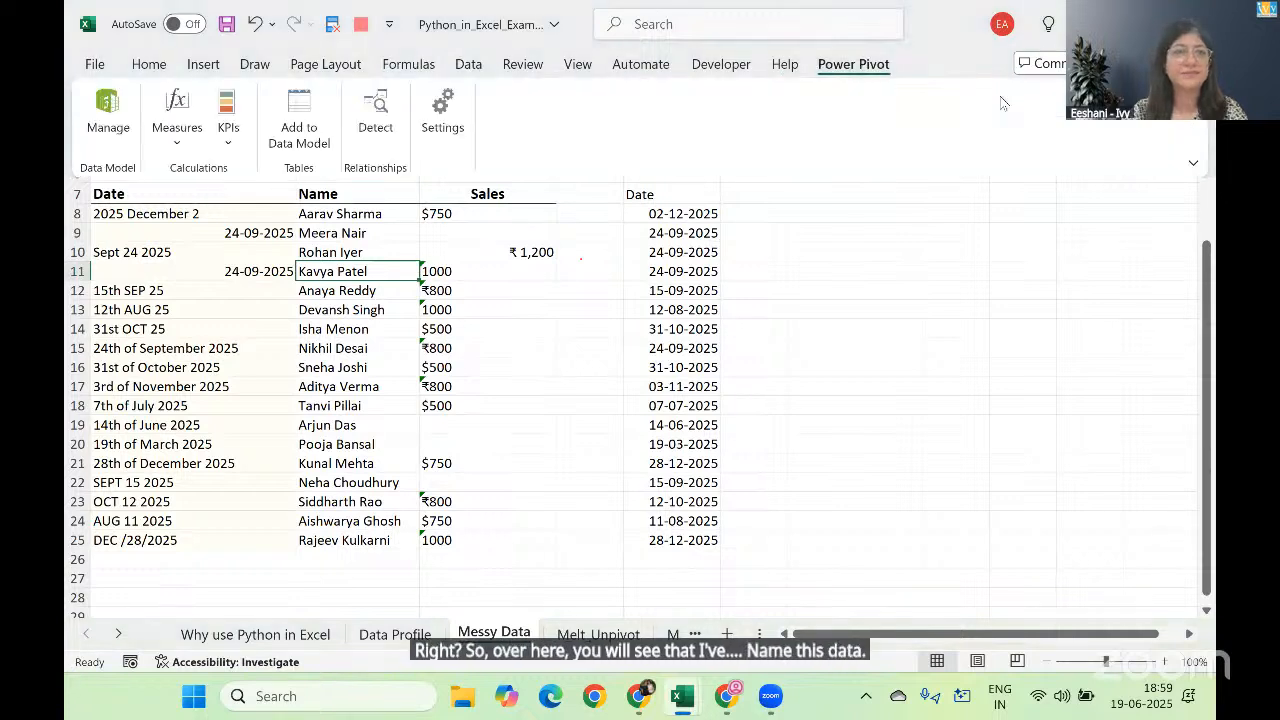
left_click(885, 121)
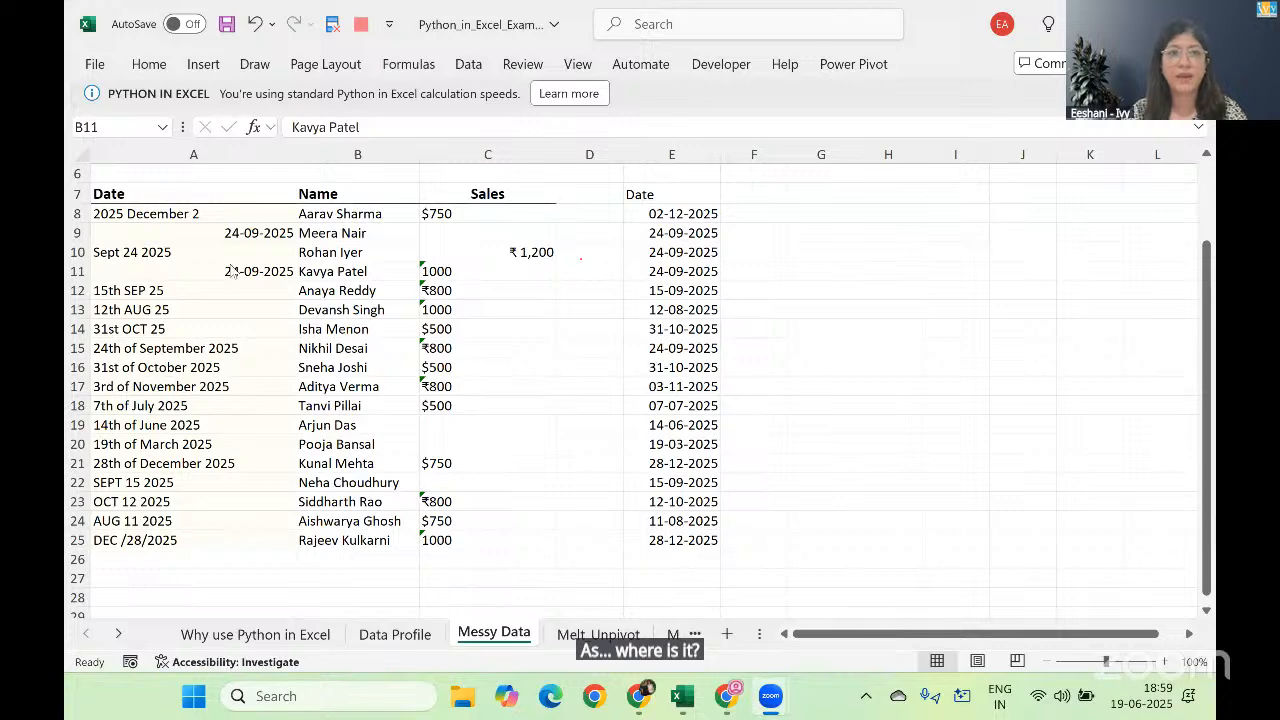
left_click(231, 268)
left_click(206, 257)
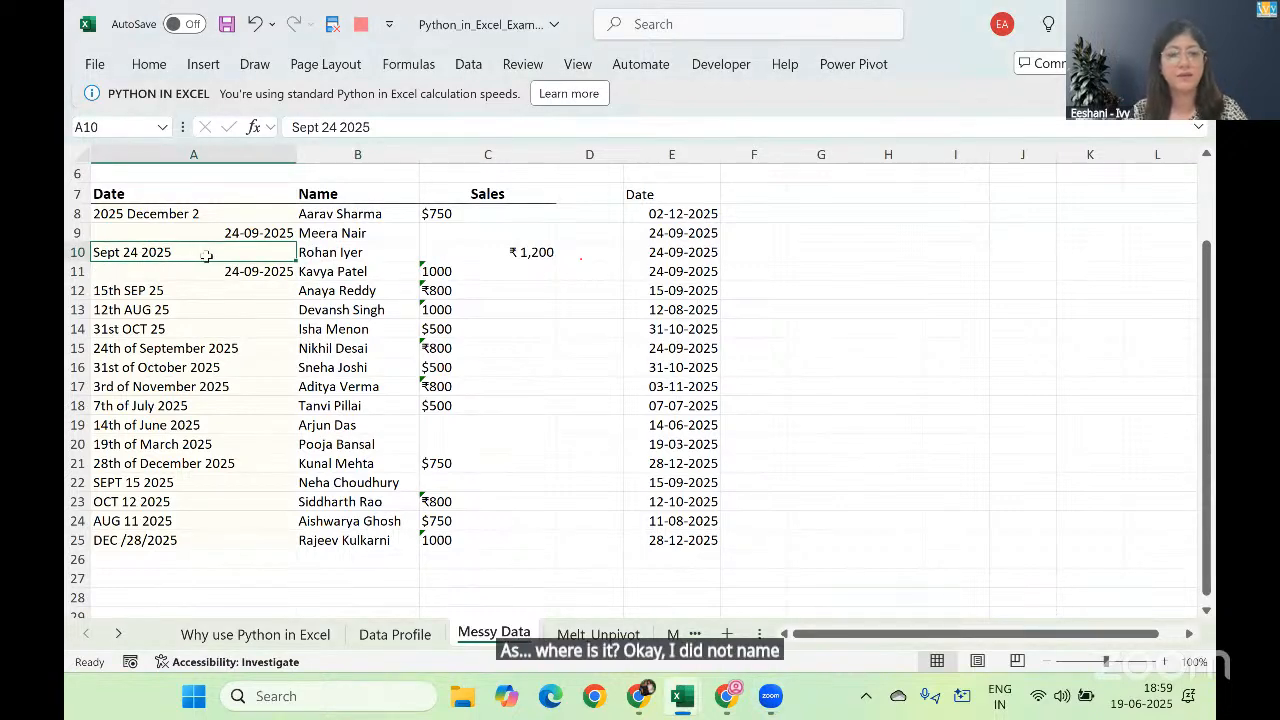
key("ctrl+t")
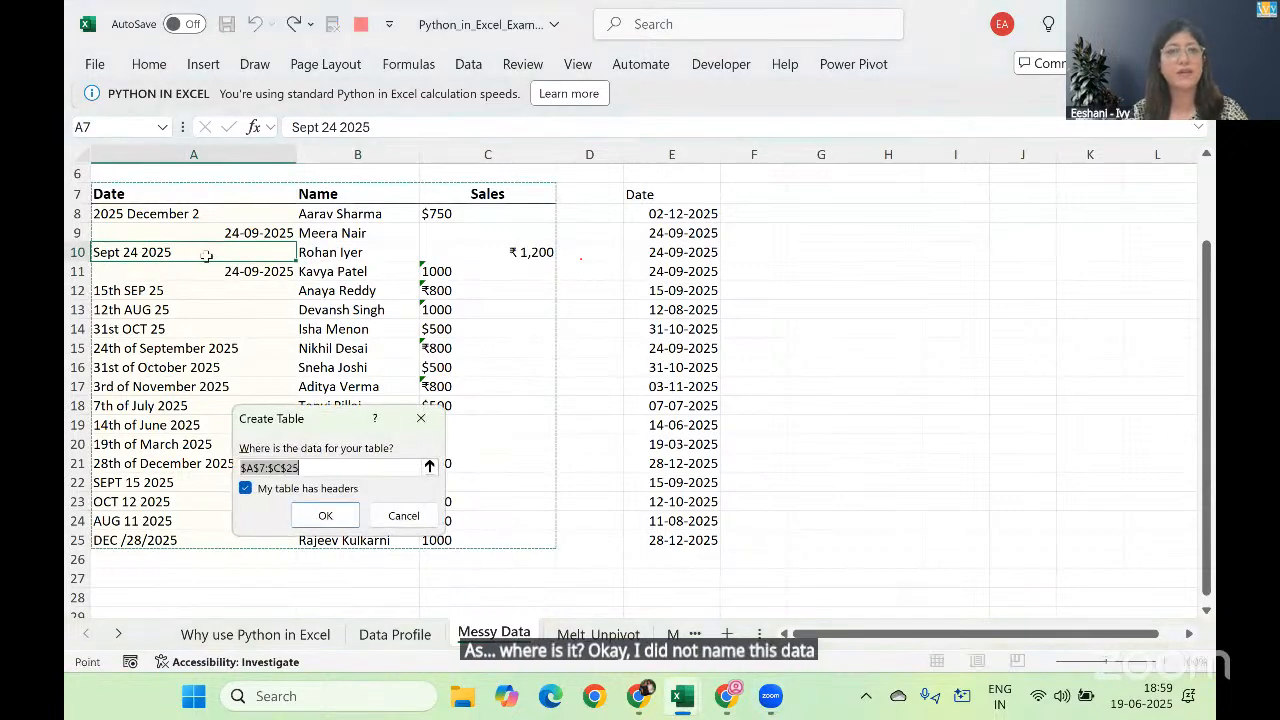
left_click(325, 515)
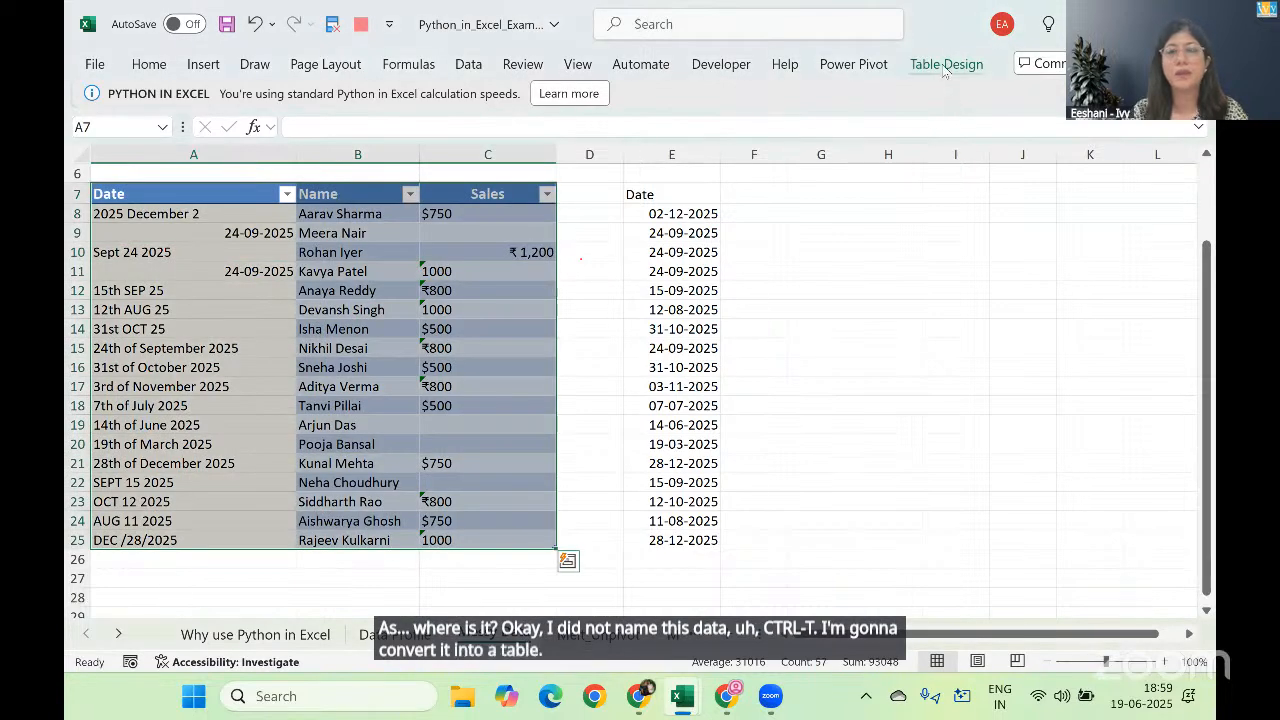
left_click(130, 120)
type("Messy")
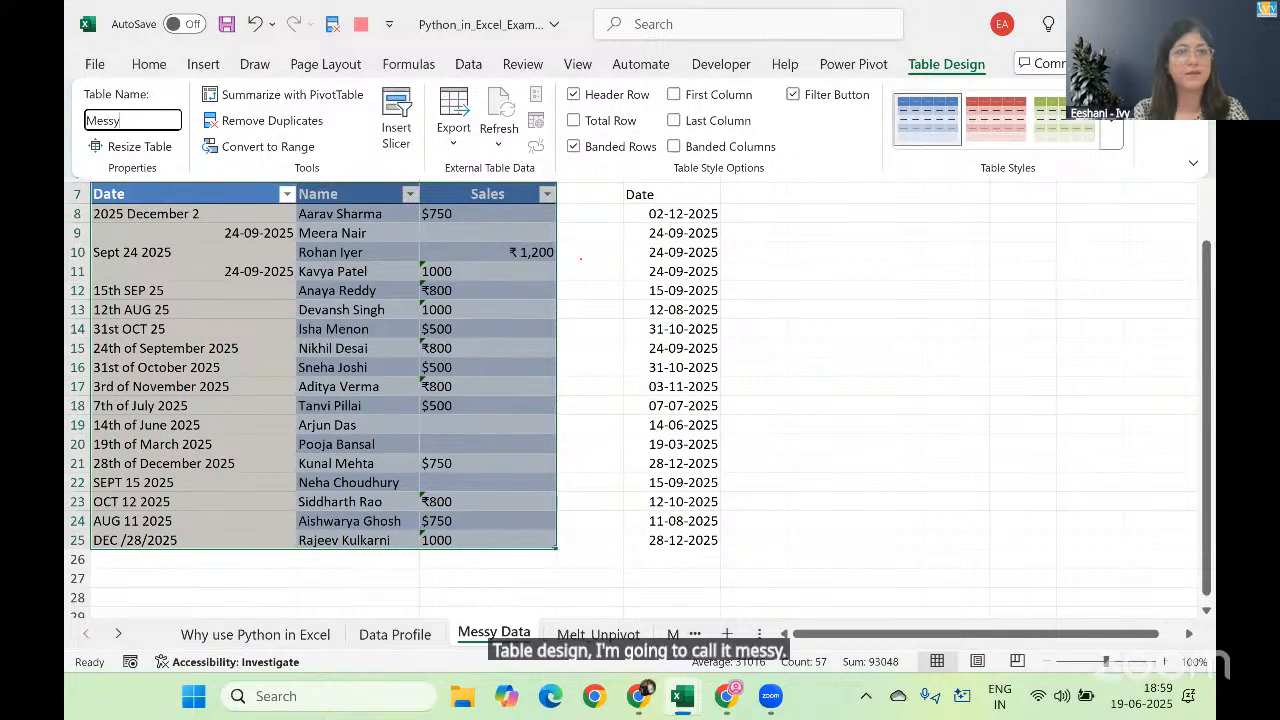
Step: Turn off banded rows for the Messy table and remove its cell borders
left_click(645, 150)
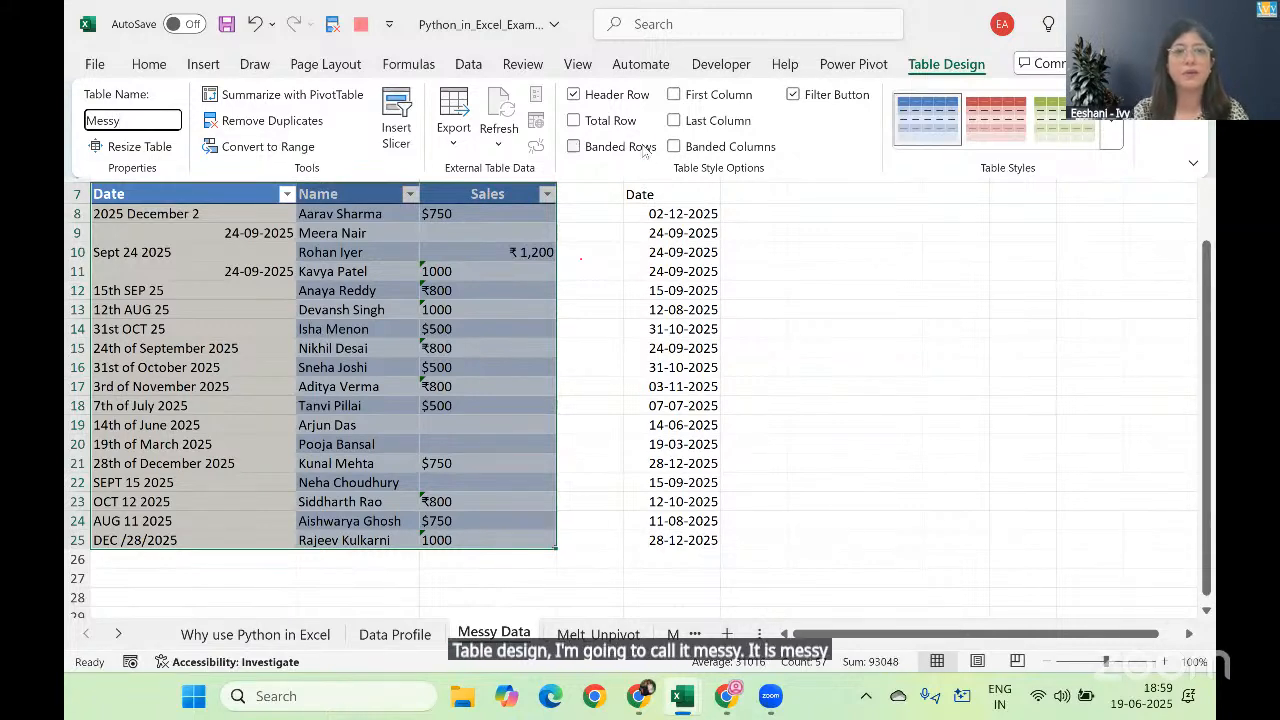
left_click(149, 65)
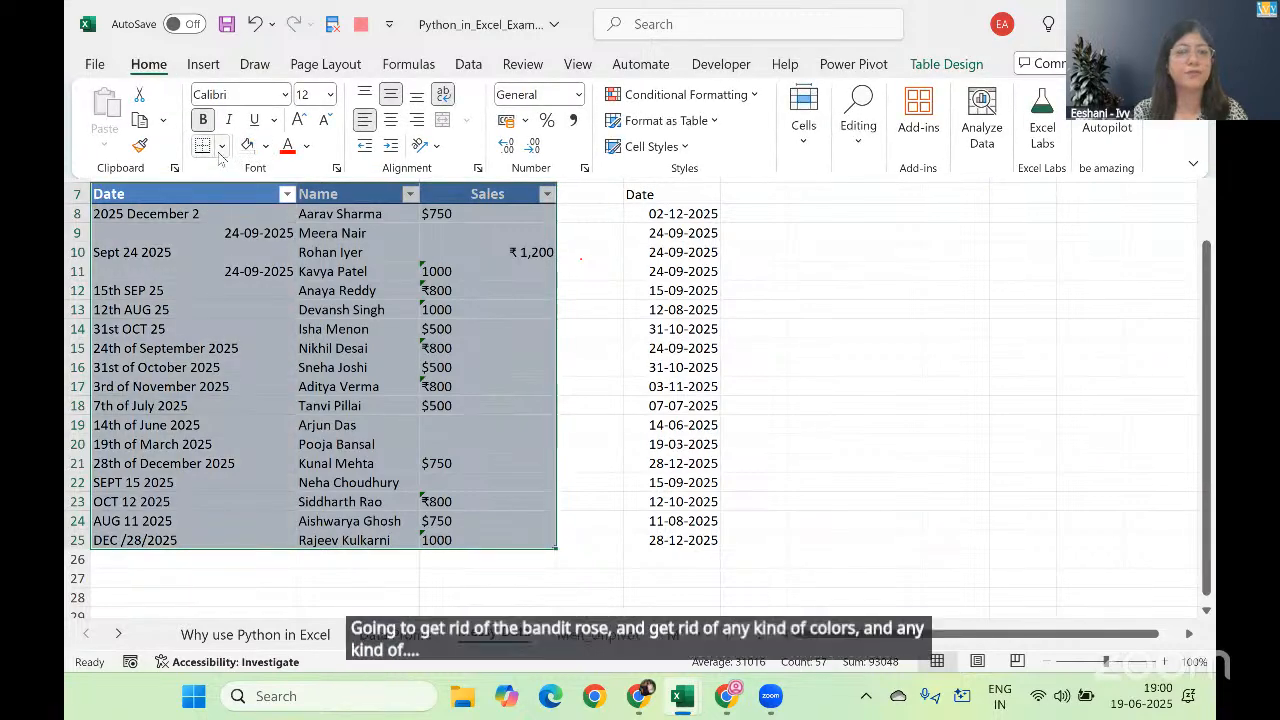
left_click(222, 147)
left_click(256, 324)
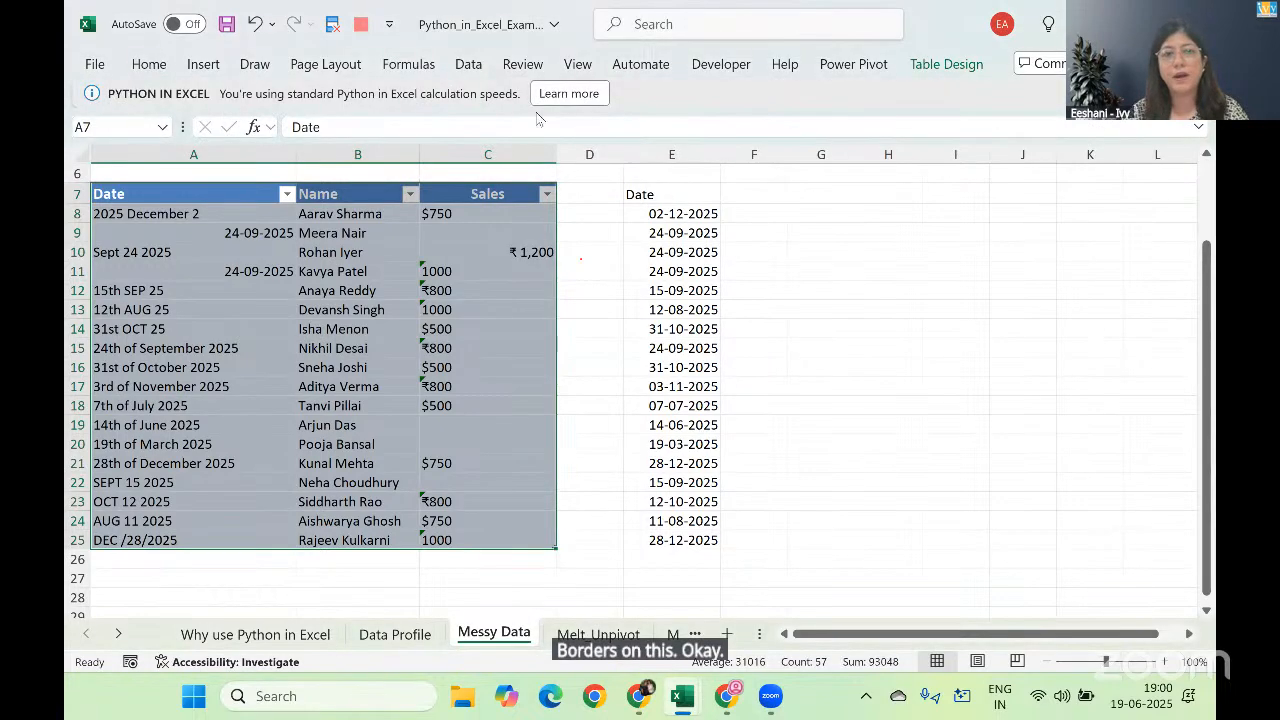
Step: Create a Python DataFrame in E5 from the whole Messy table with df=xl("Messy[#All]", headers=True)
left_click(752, 211)
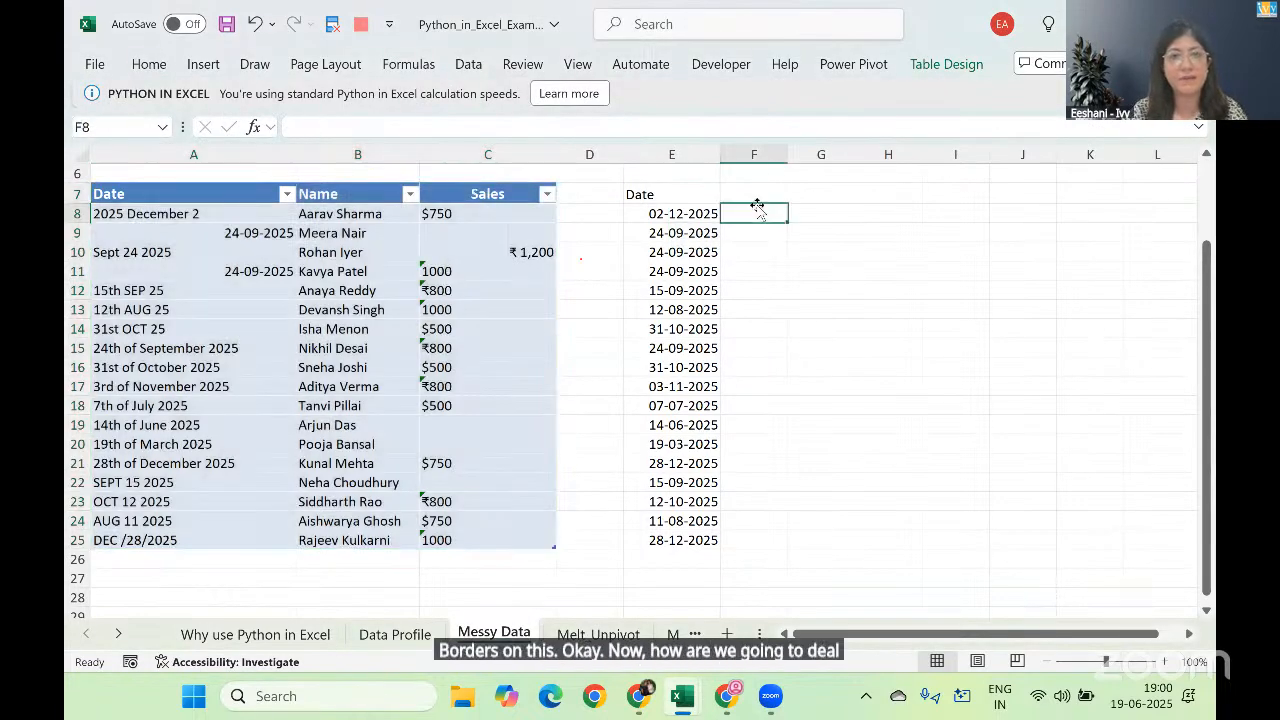
key("Up")
key("Up")
key("Up")
key("Up")
key("Left")
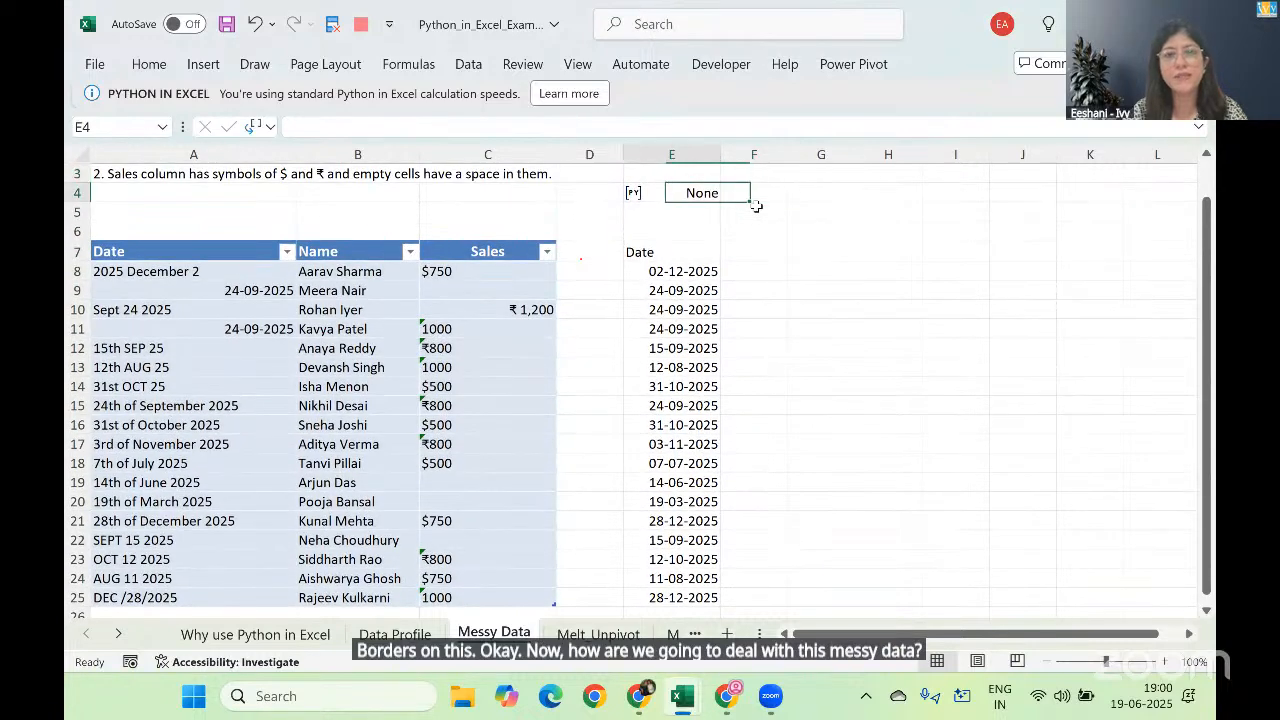
key("Down")
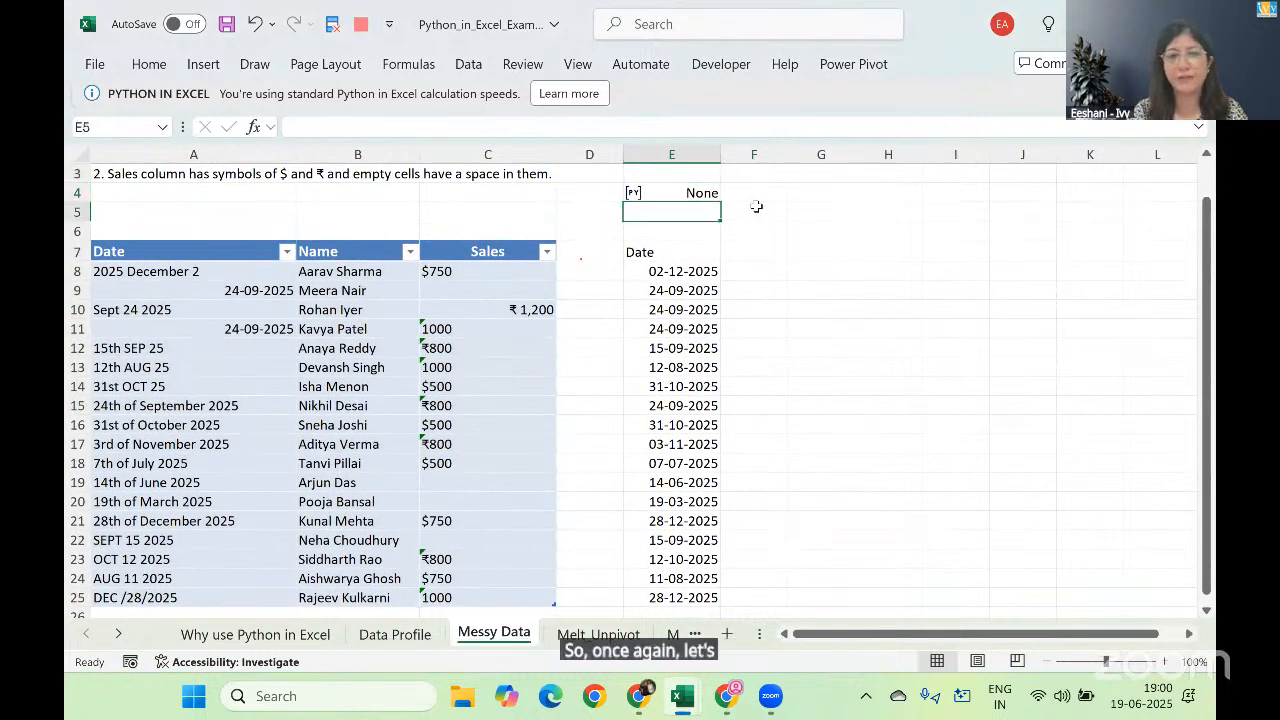
type("py")
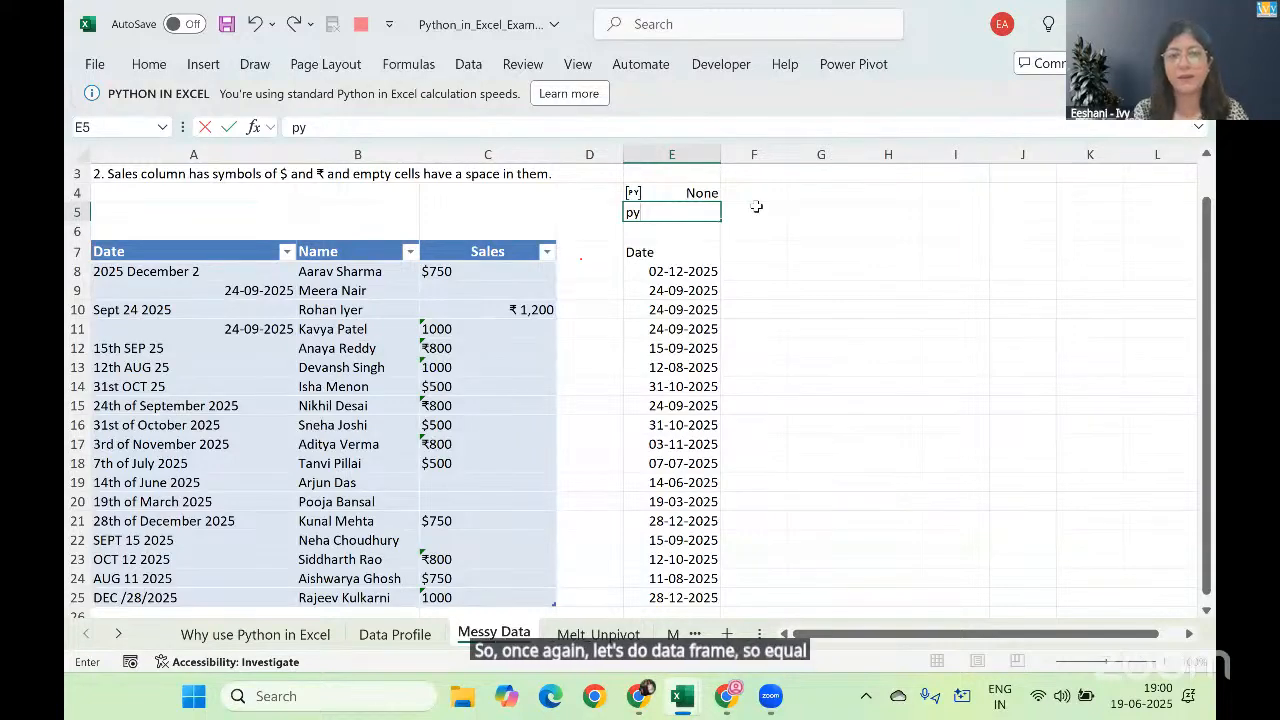
key("BackSpace")
key("BackSpace")
type("=py")
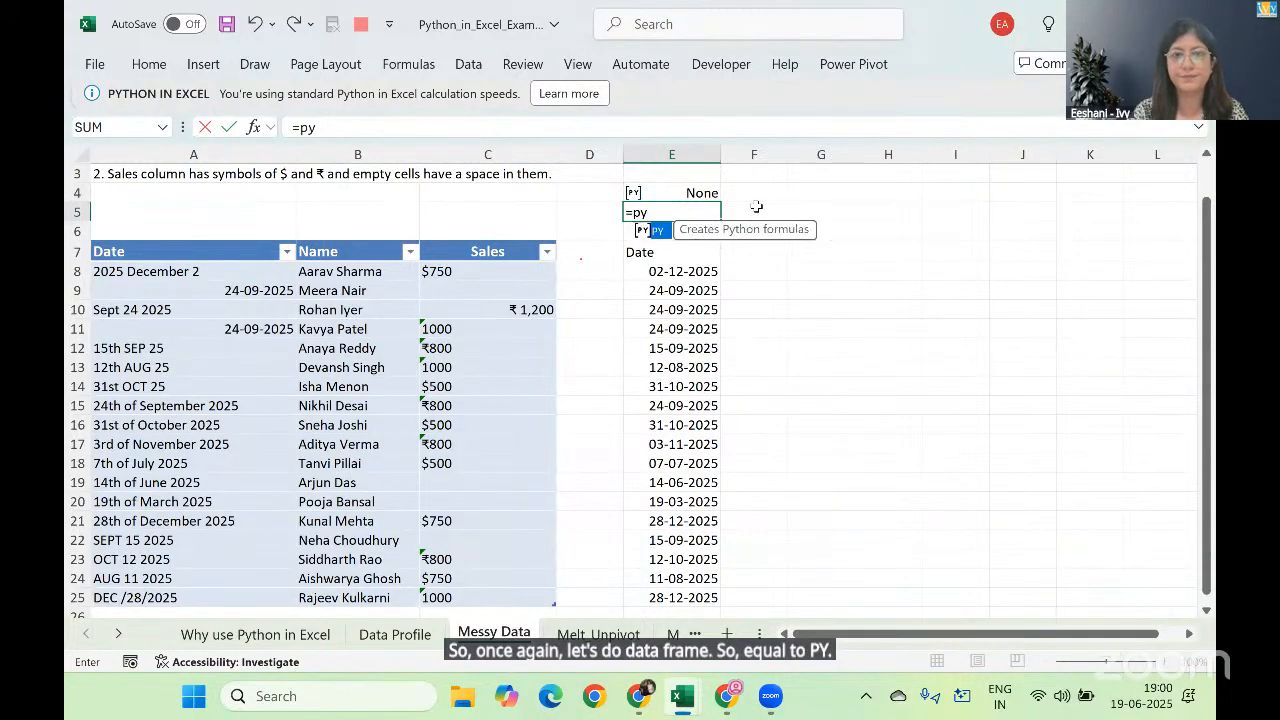
key("Tab")
type("df=")
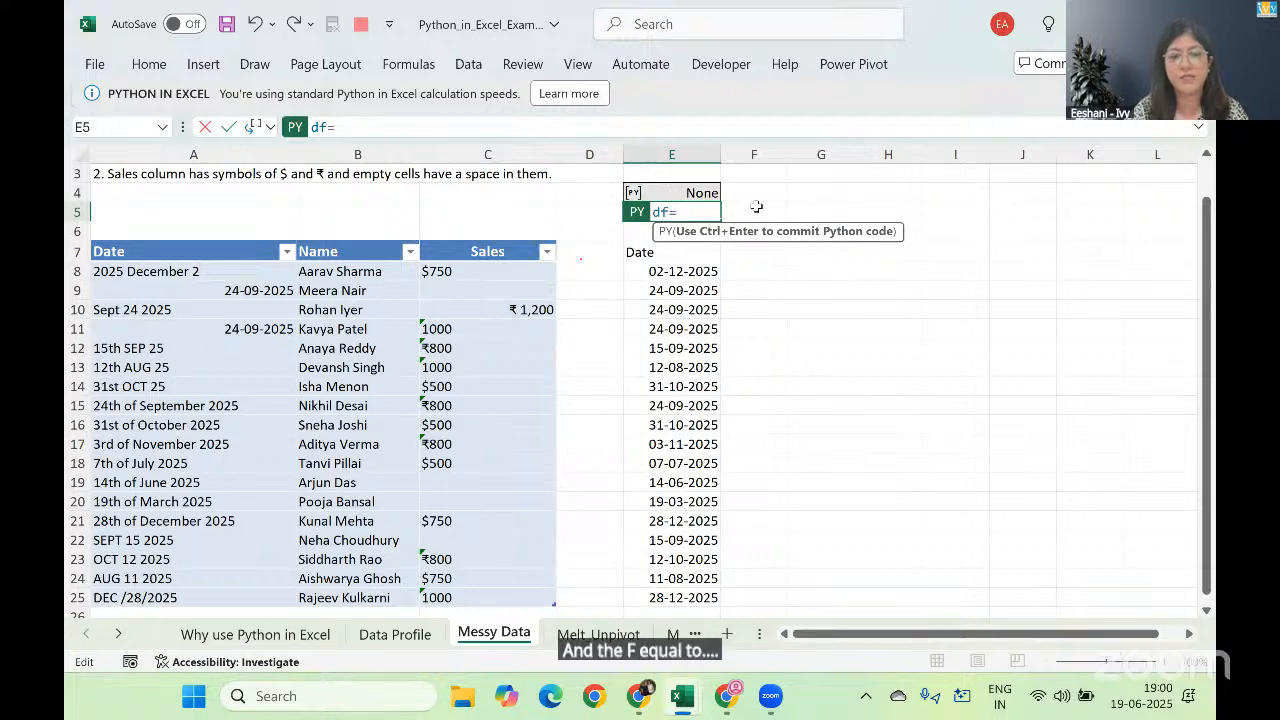
left_click(242, 251)
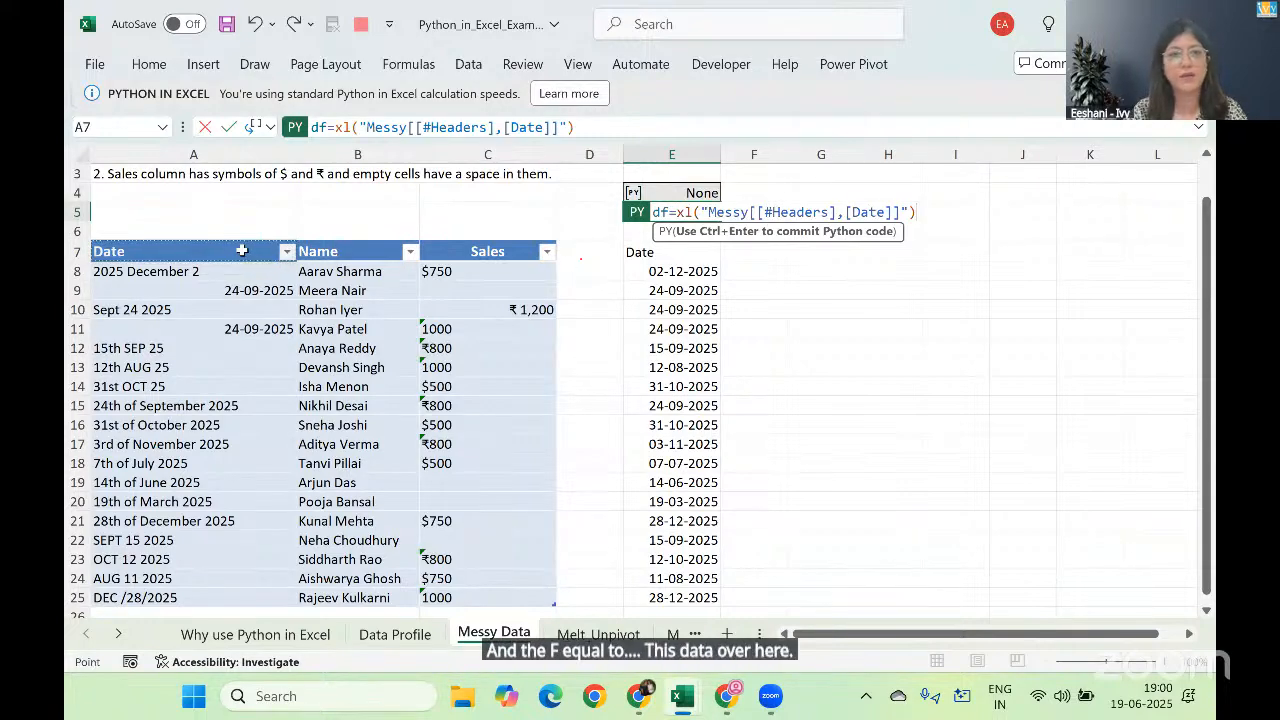
key("ctrl+a")
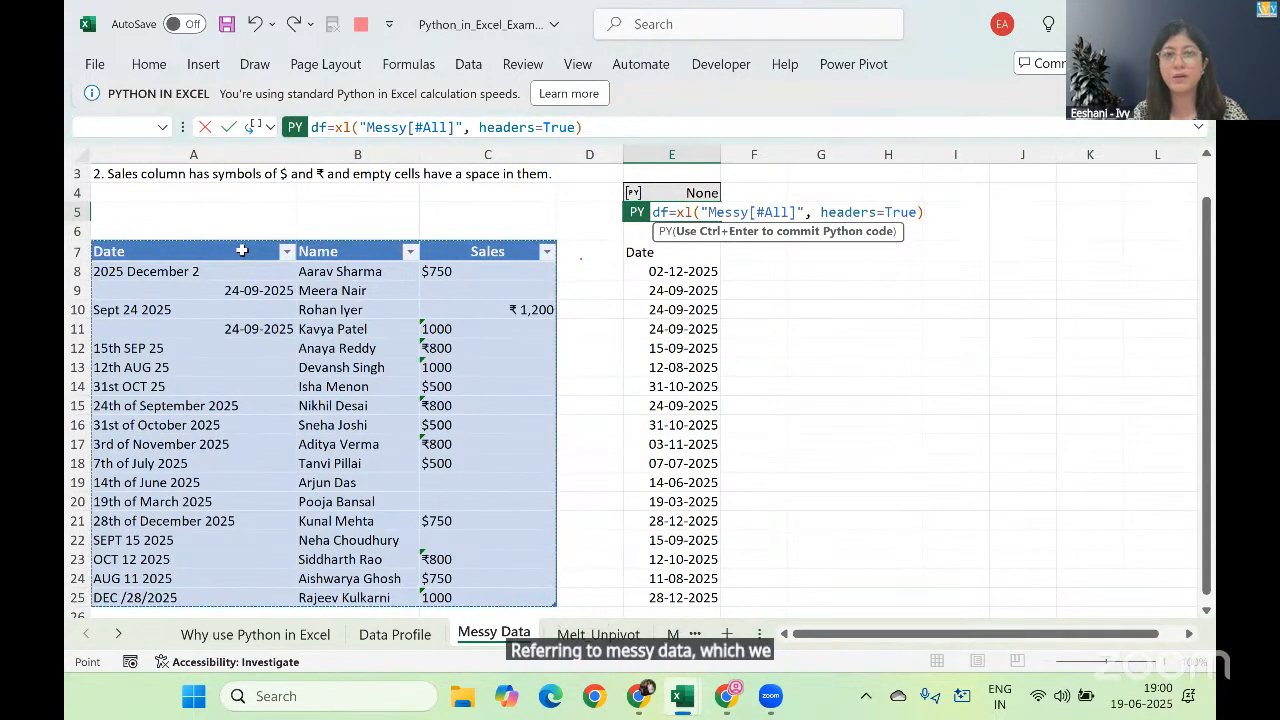
key("ctrl+Return")
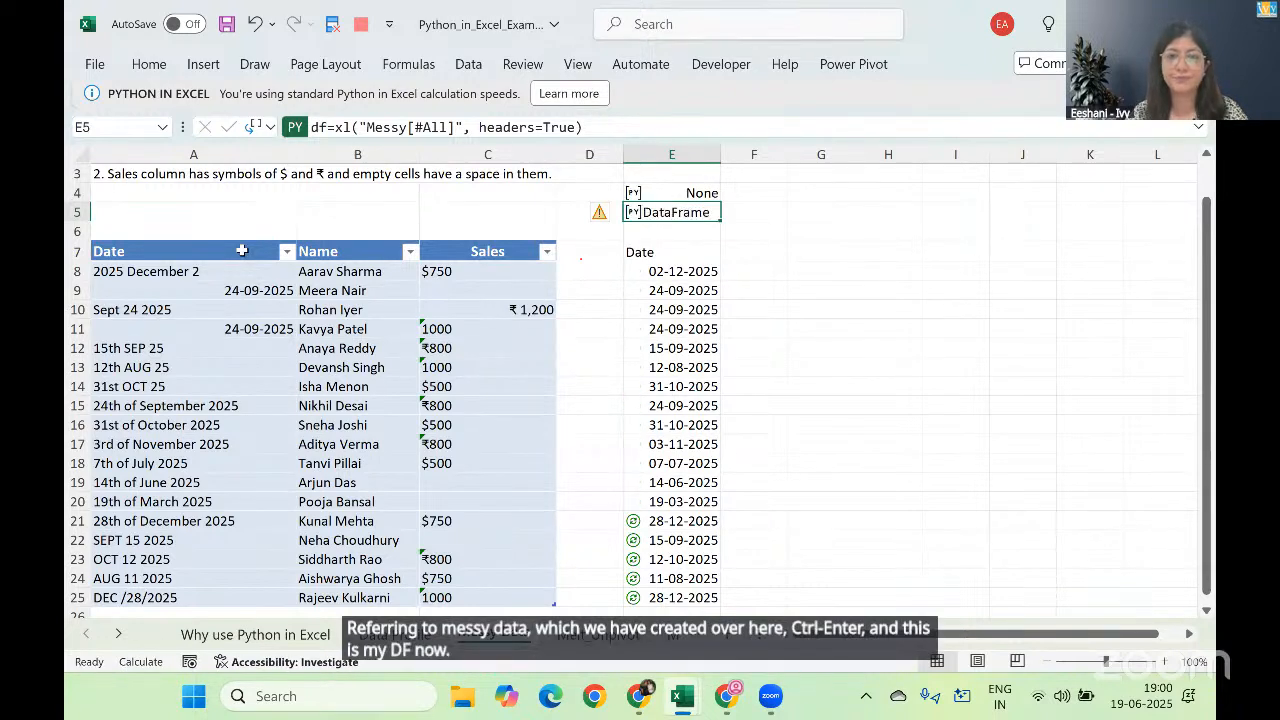
Step: Add the header Sales in F7 beside the cleaned Date column
key("Down")
key("Down")
key("Down")
key("Right")
key("Up")
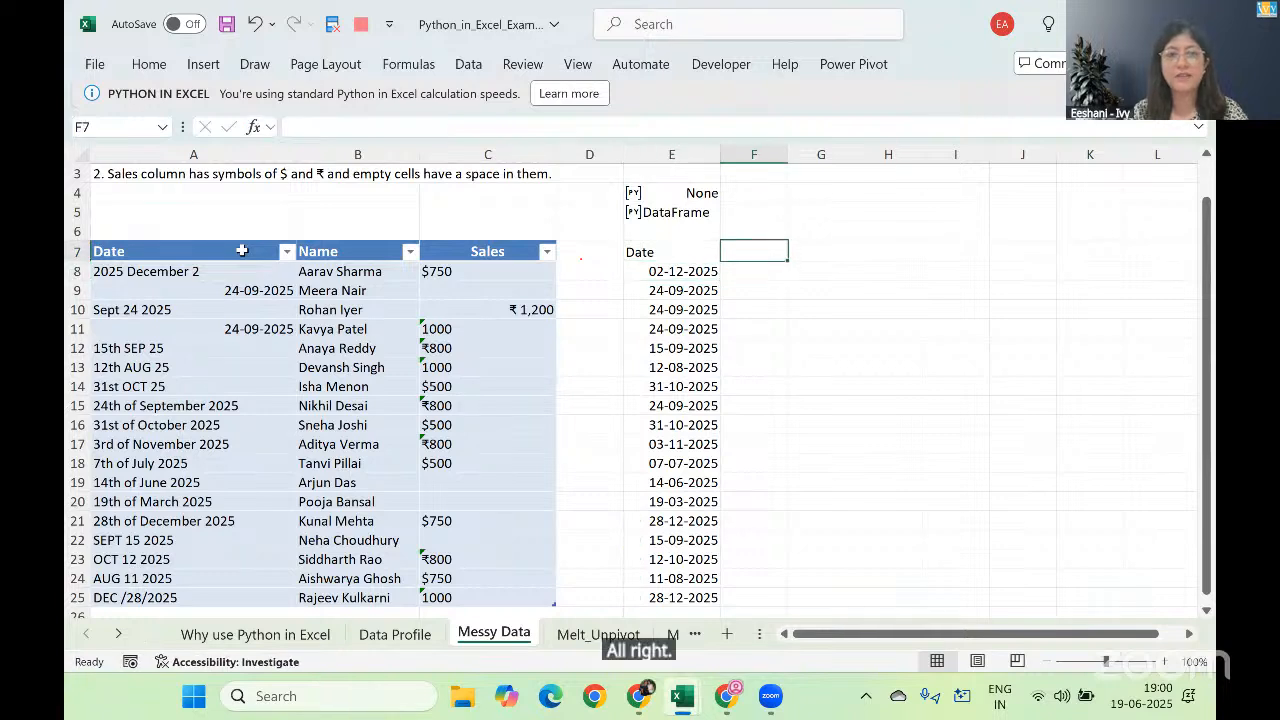
type("Sales")
key("Return")
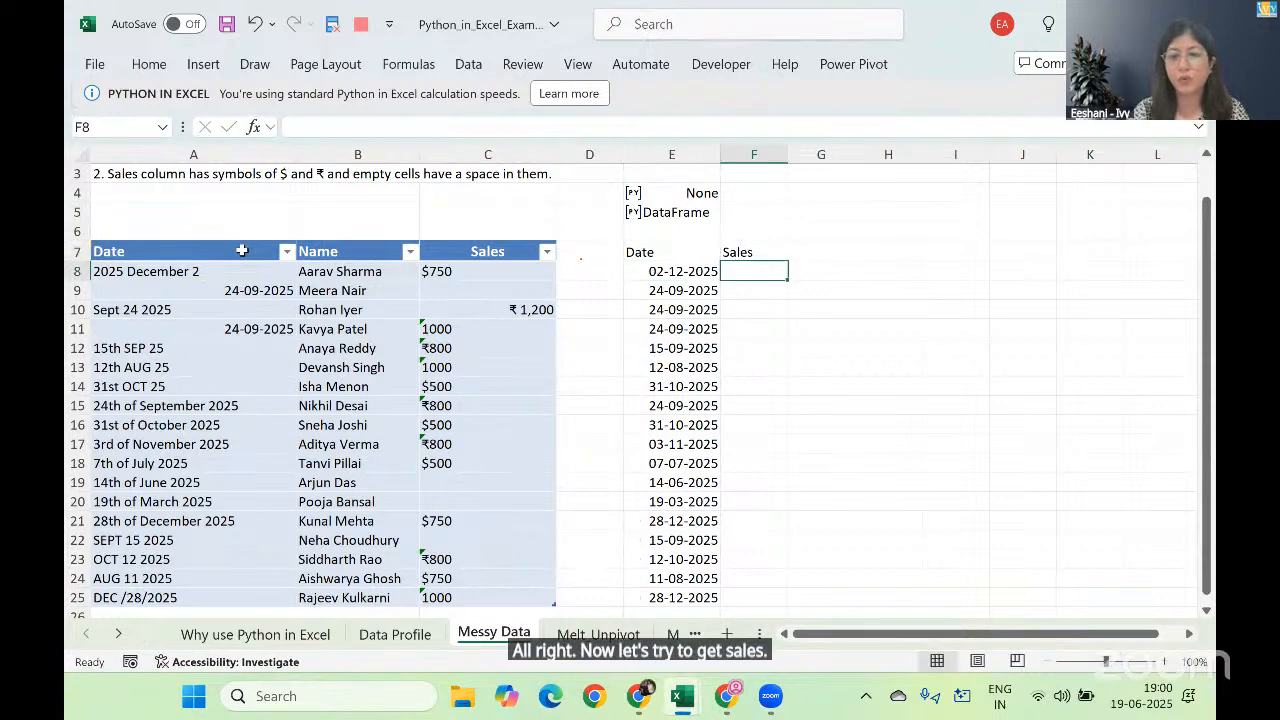
Step: Switch to the solutions workbook to consult the Clean Sales command for the new Sales column
type("=")
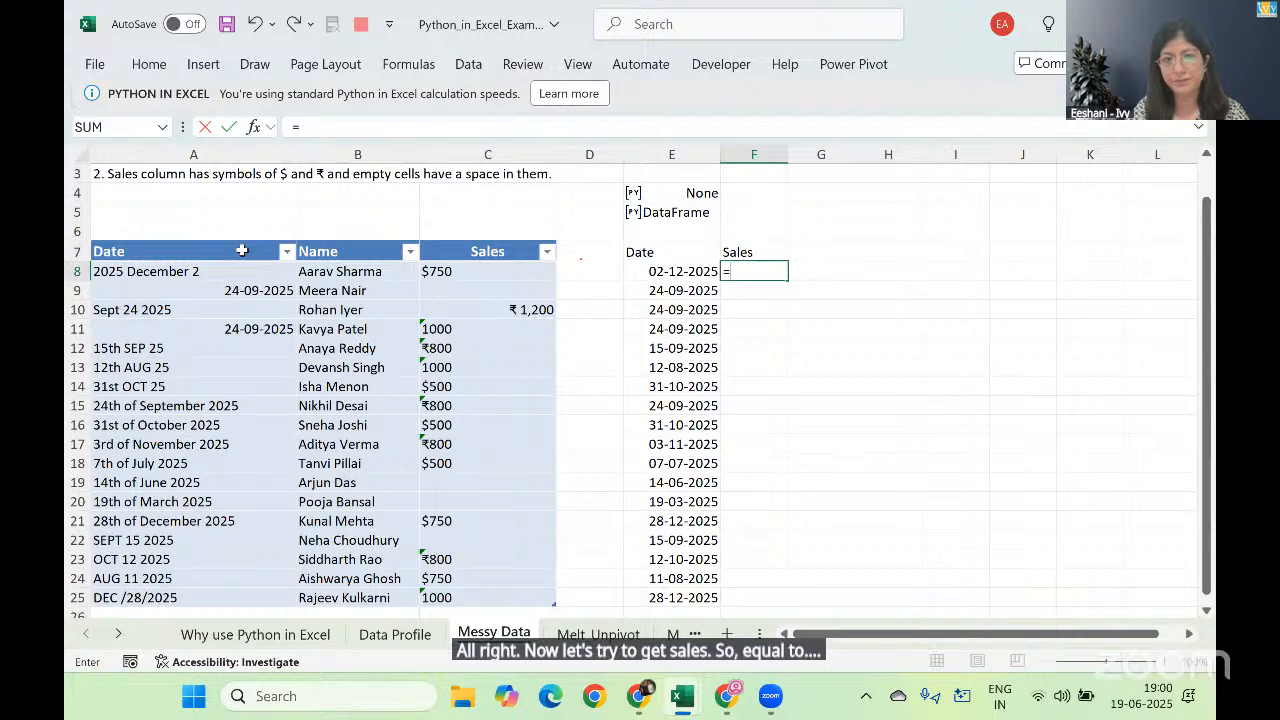
key("Escape")
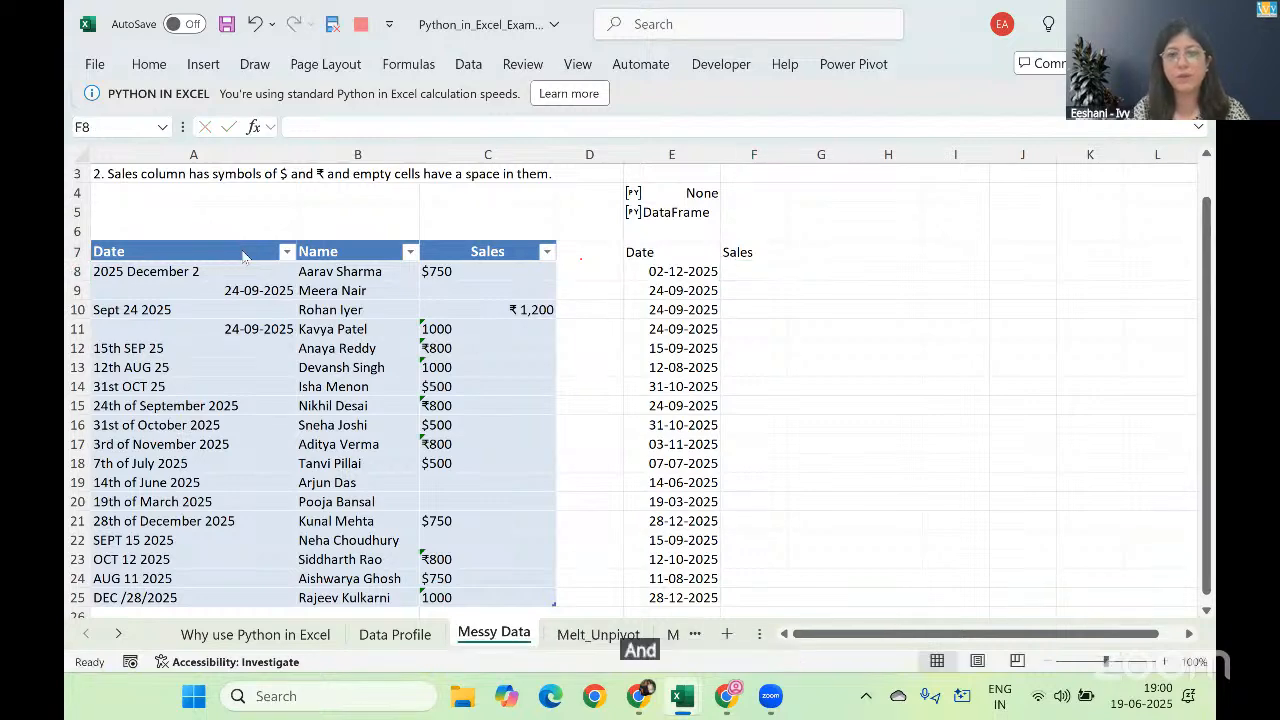
key("alt+Tab")
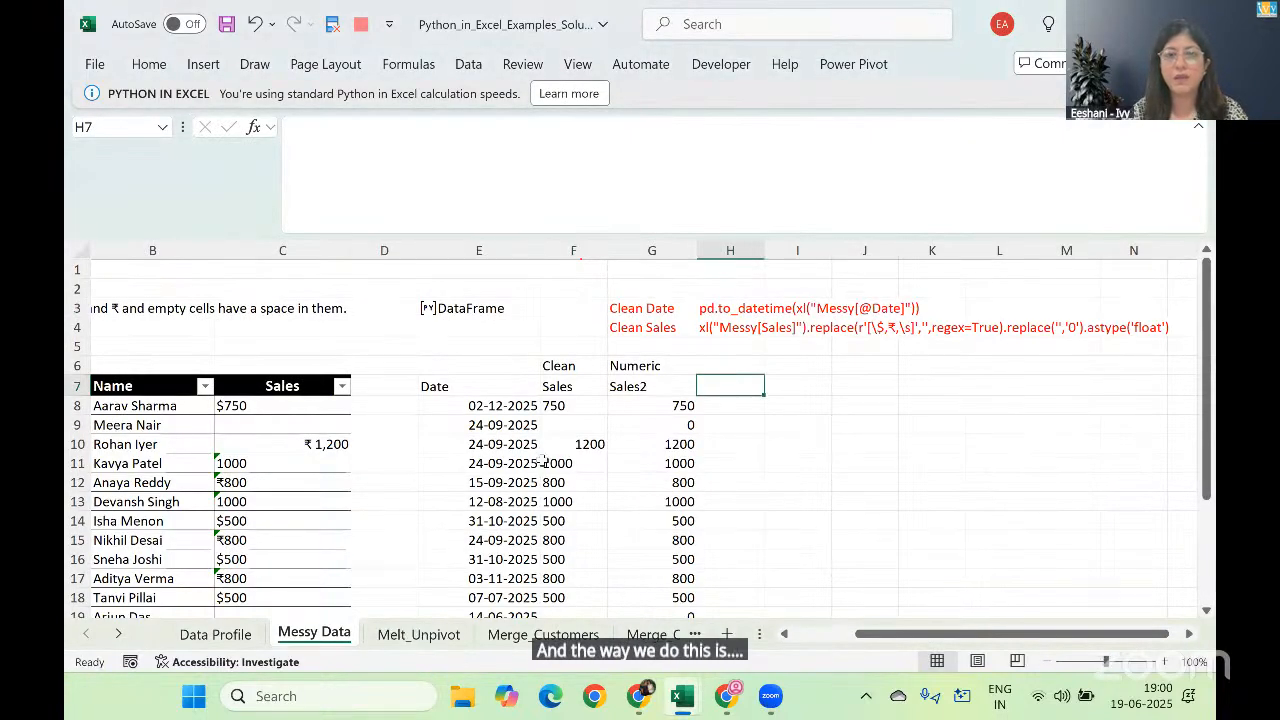
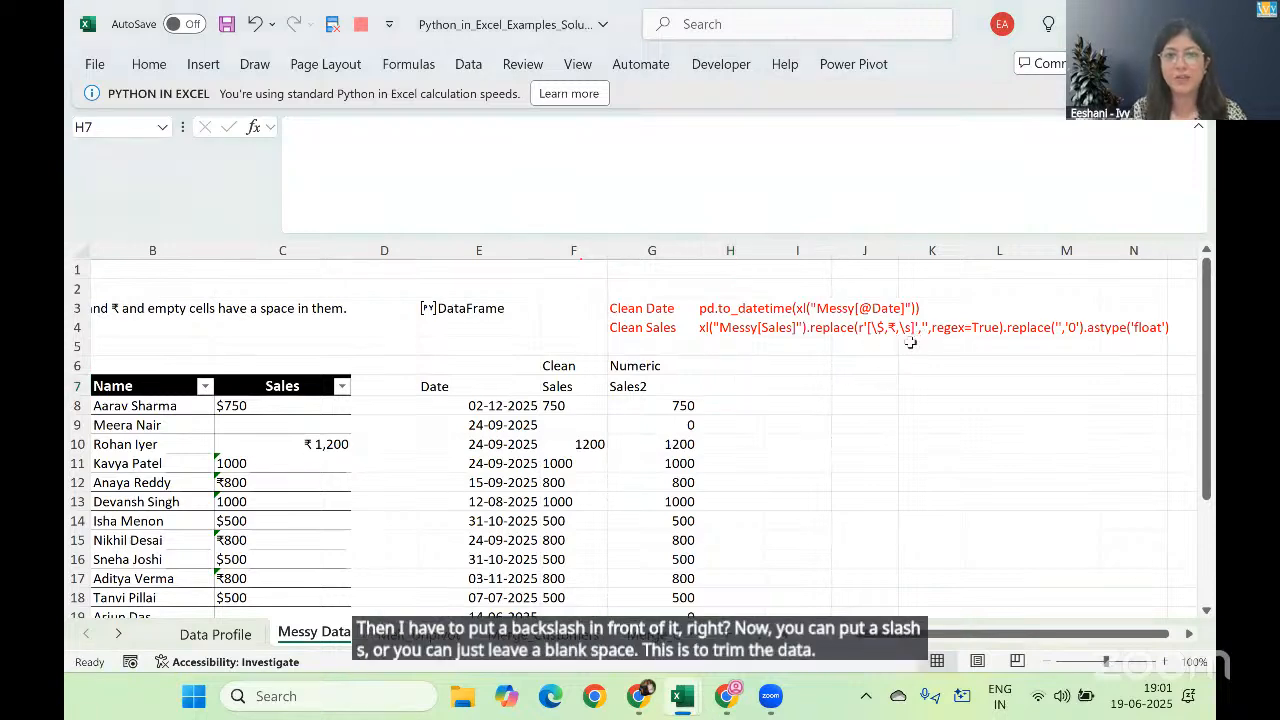
Step: Switch back to the examples workbook and start a Python formula in F8 with xl("Messy[Sales]")
key("alt+Tab")
type("=py")
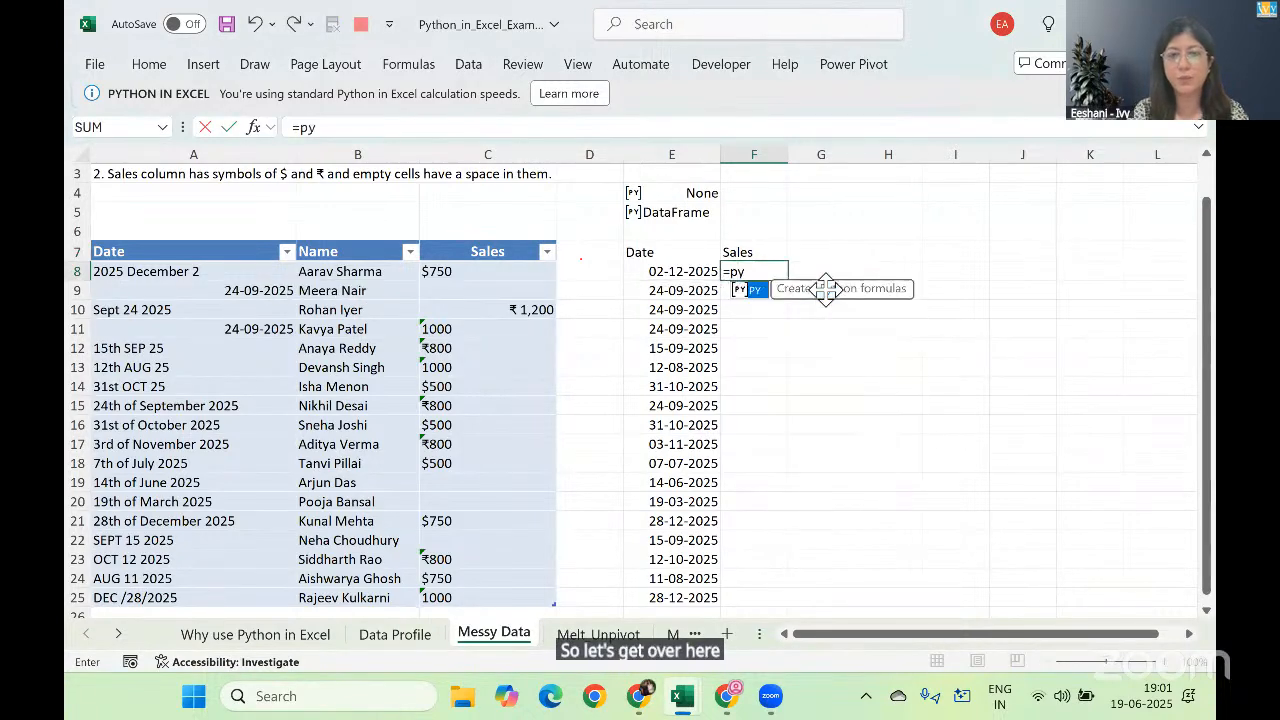
key("Tab")
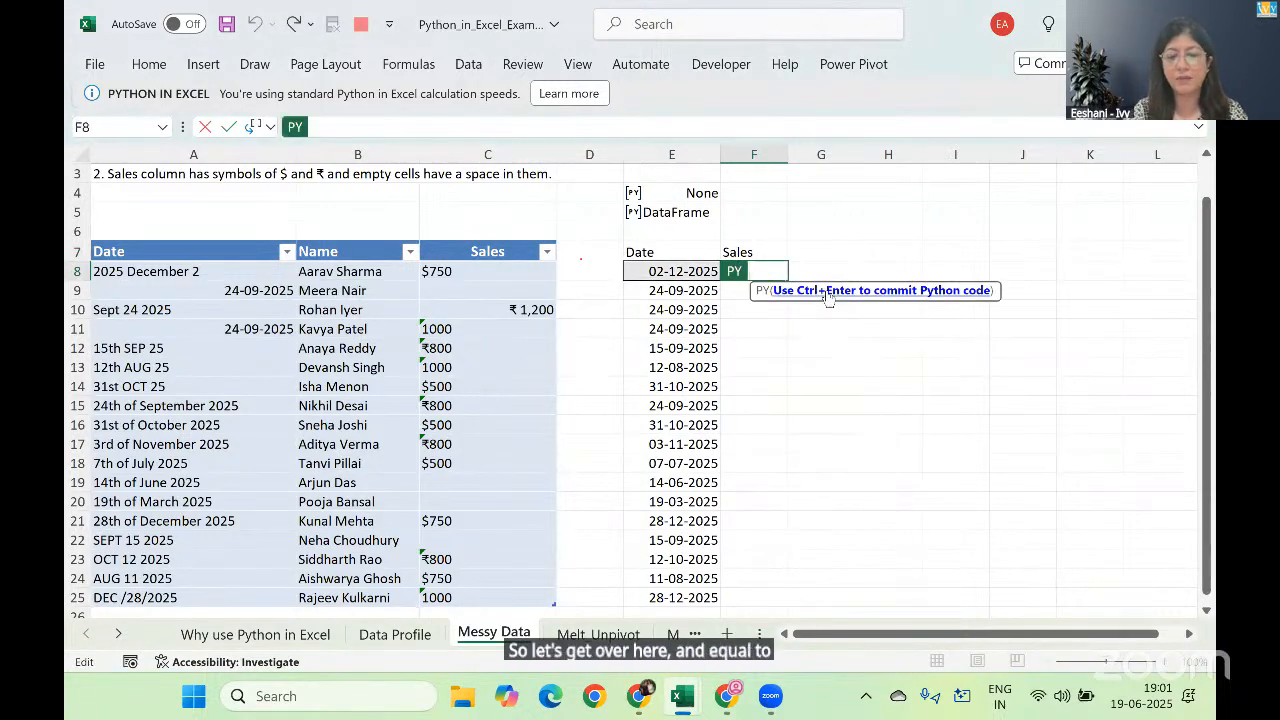
type("xl(")
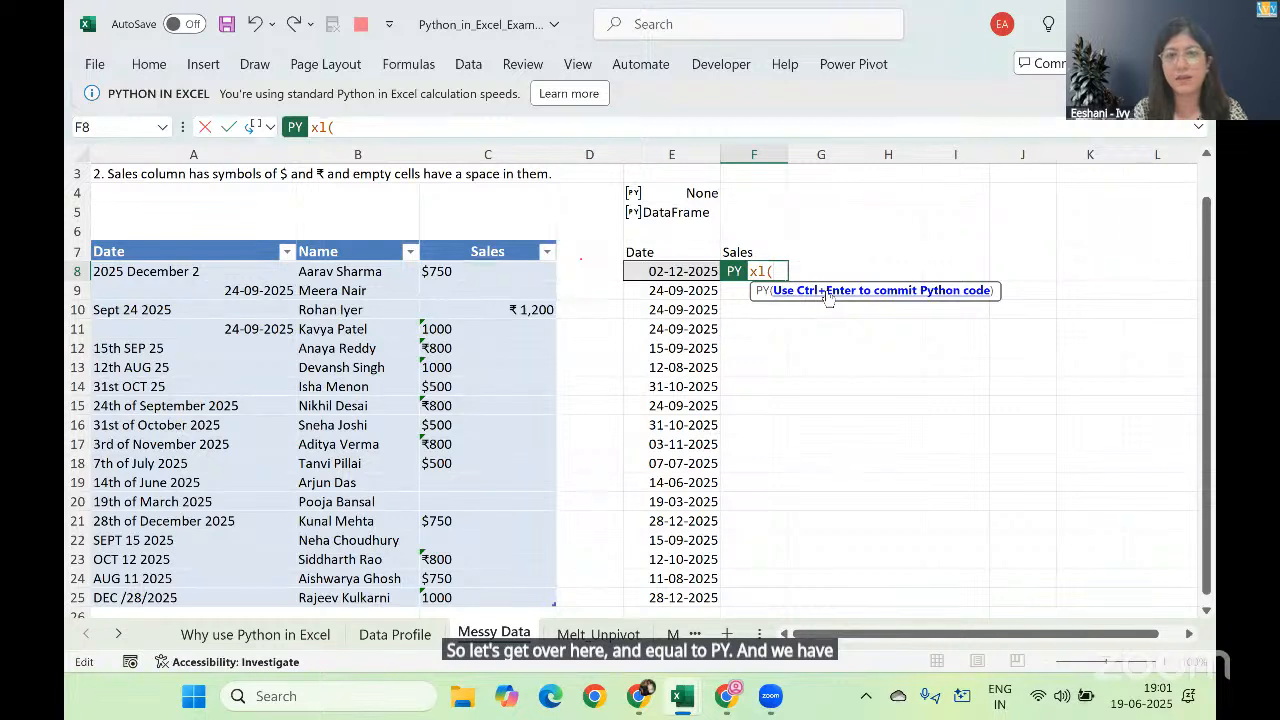
type("\"")
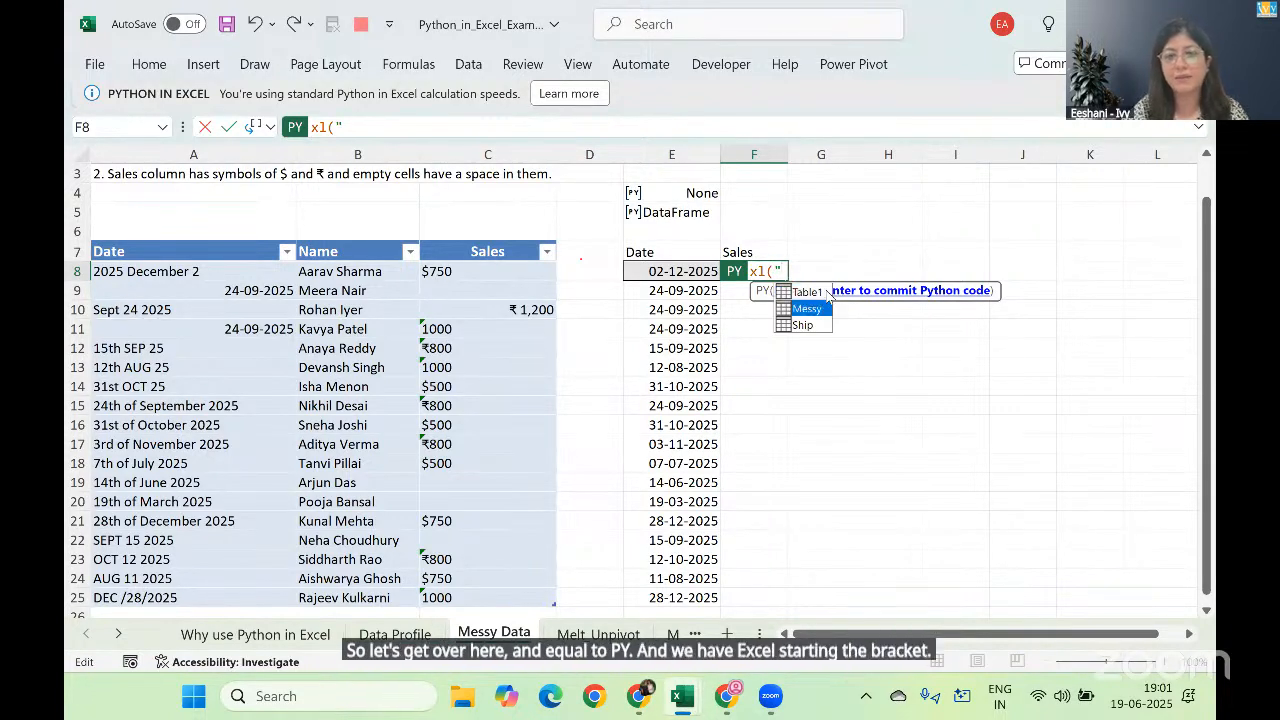
key("Tab")
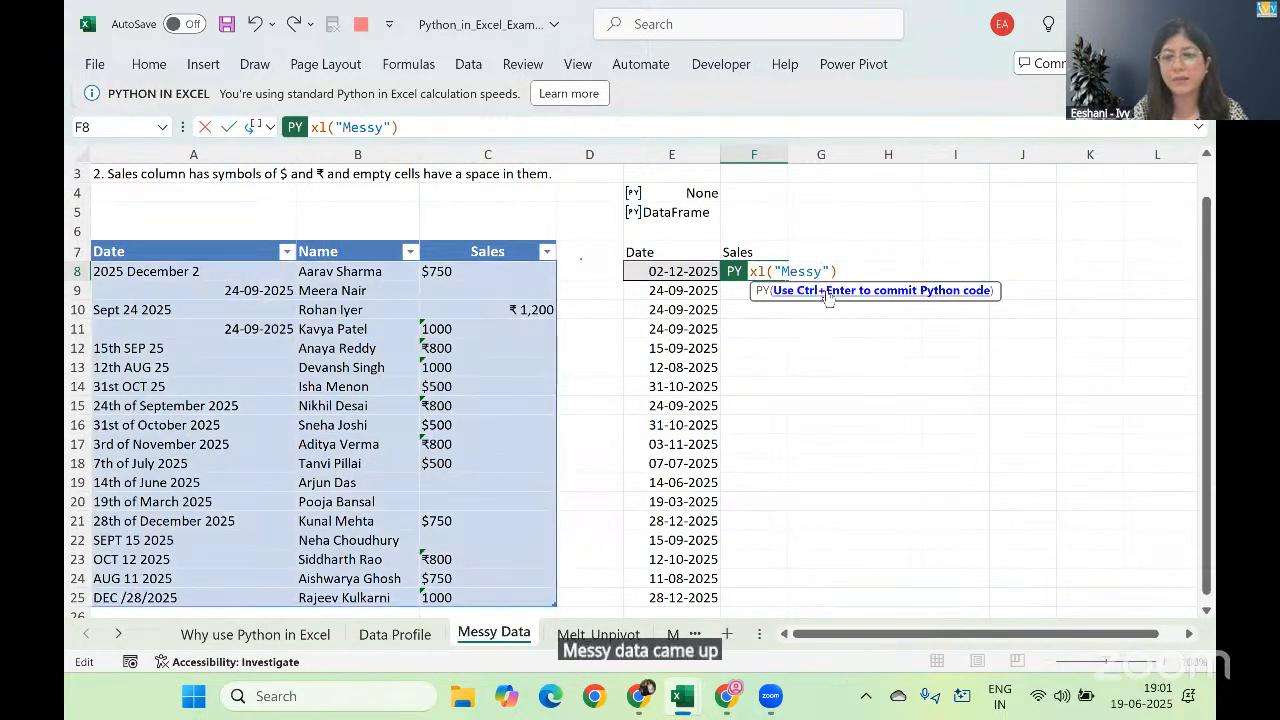
type("[Sales")
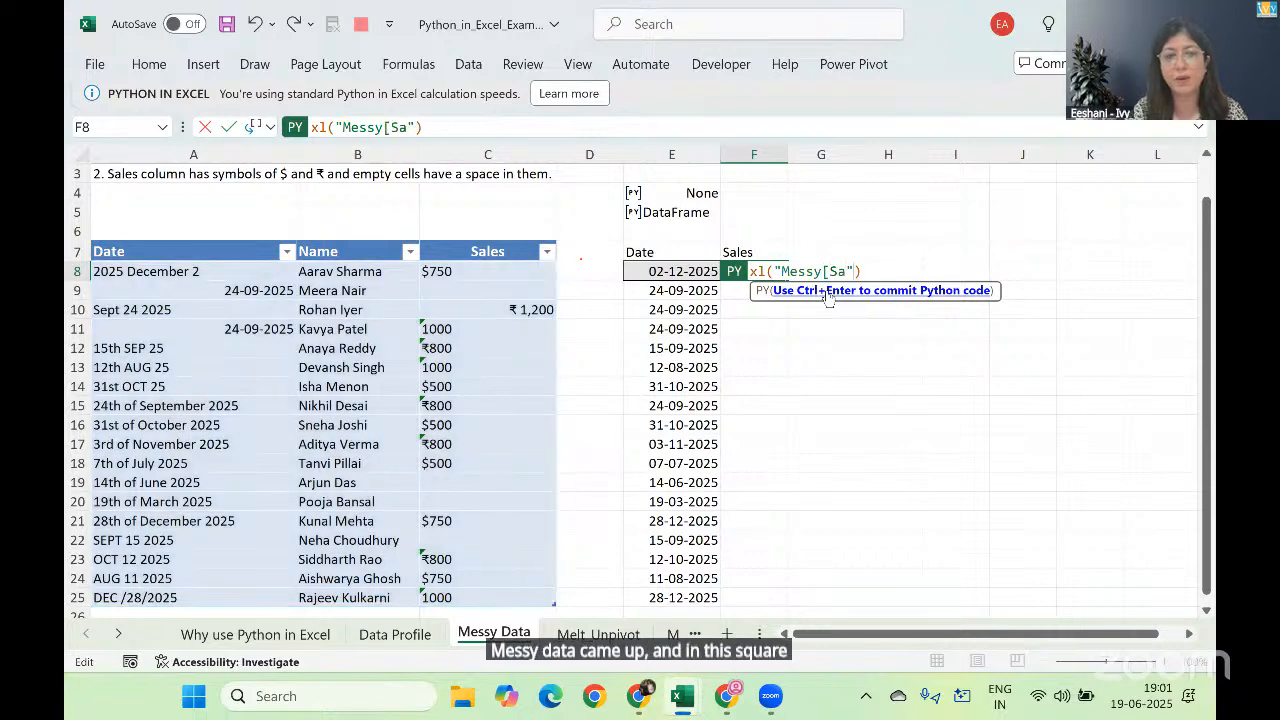
type("]")
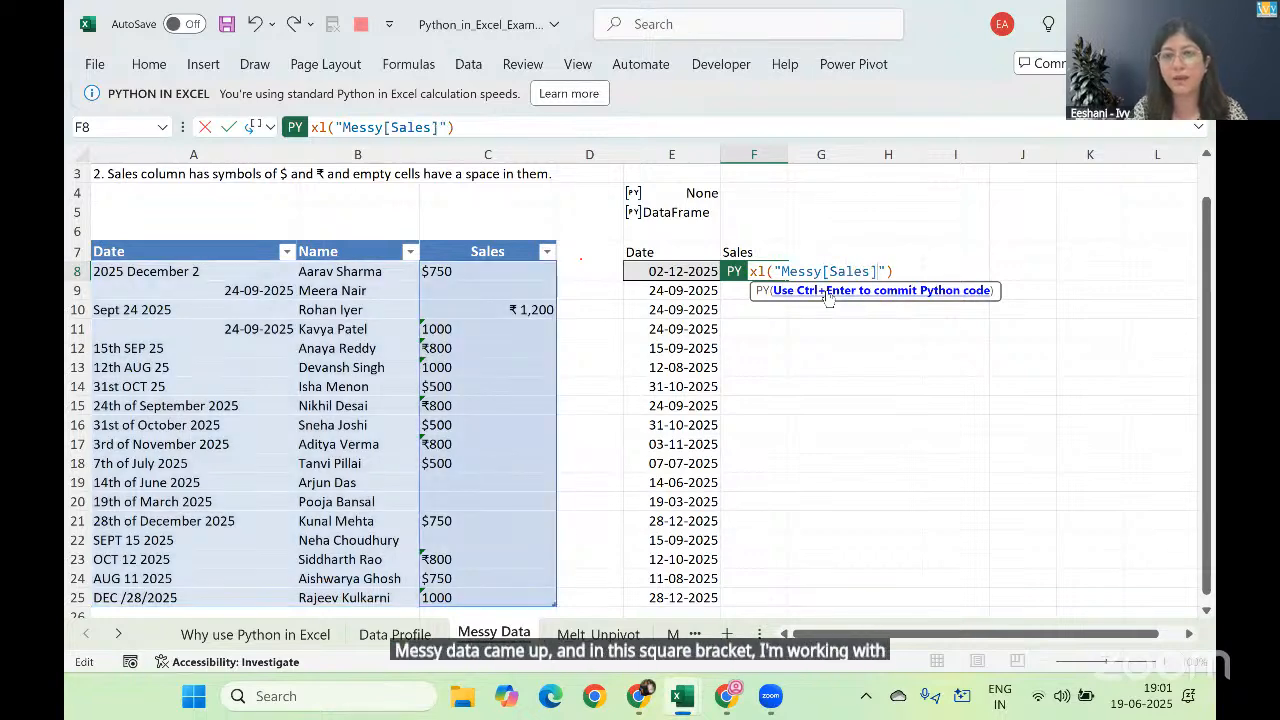
key("End")
Step: Append a replace call to the F8 code and begin its character pattern with '[\$,
type(".re")
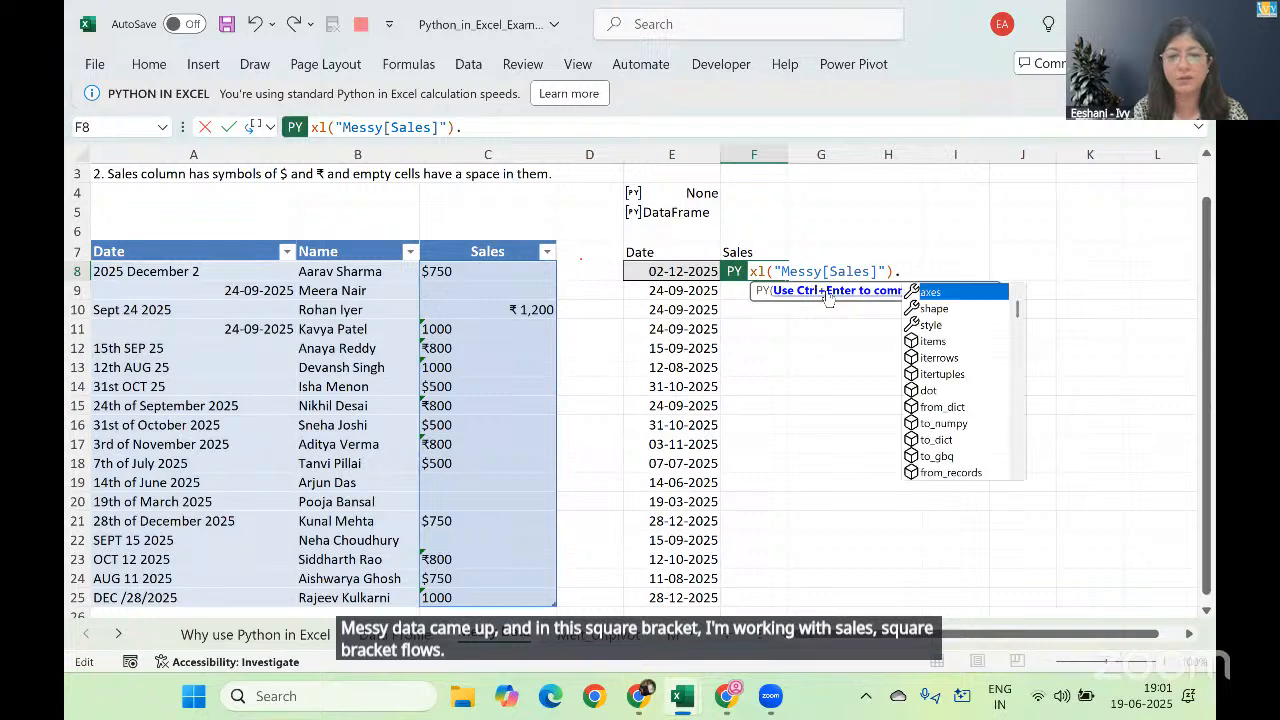
key("Down")
key("Down")
key("Tab")
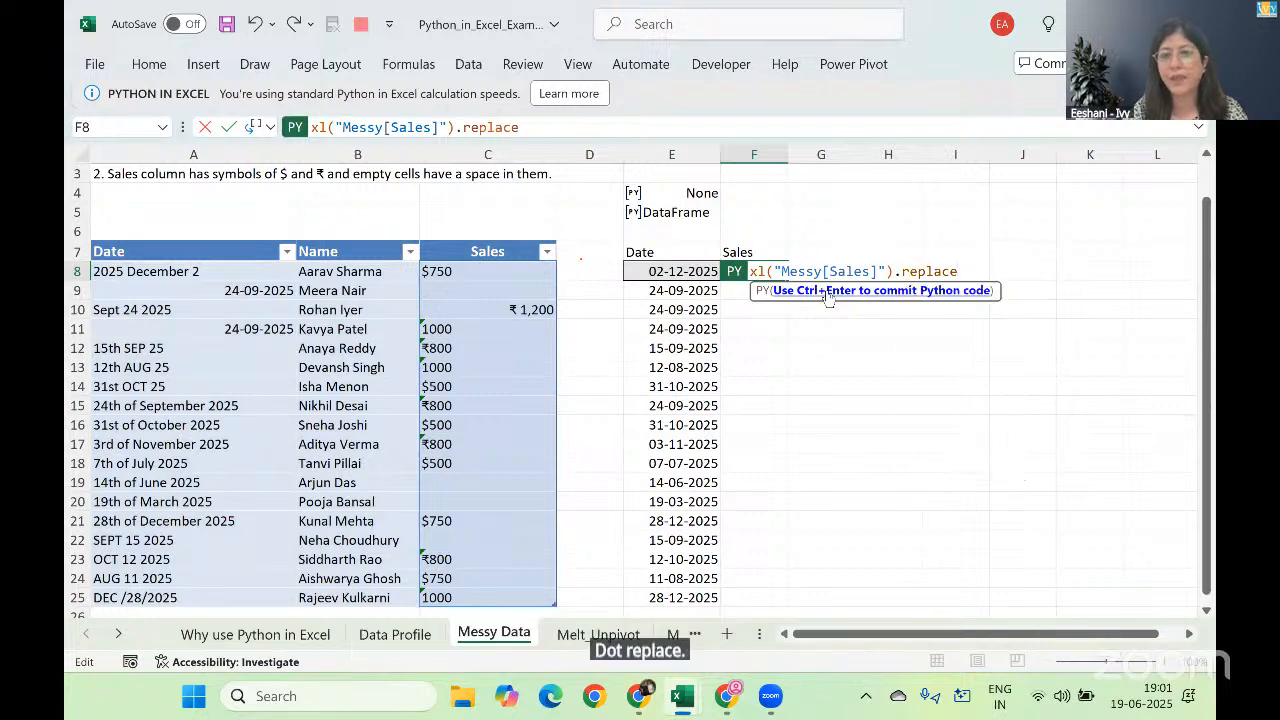
type("'[")
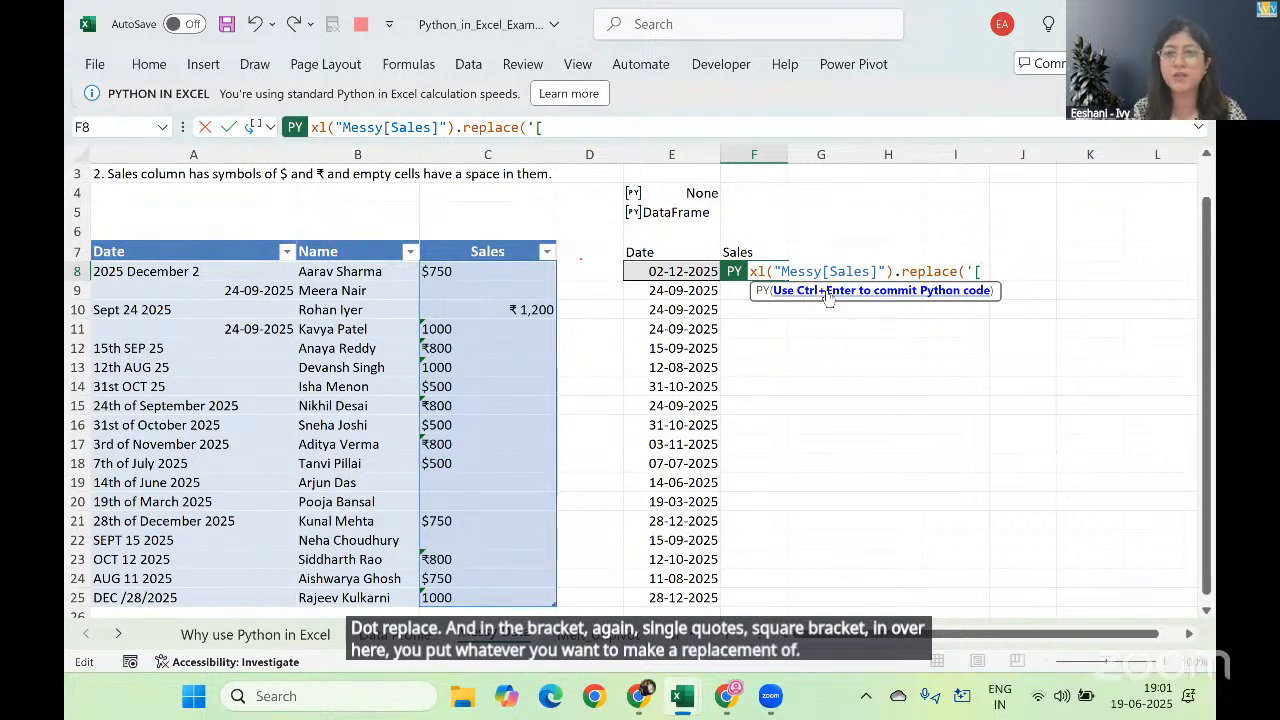
type("\\$")
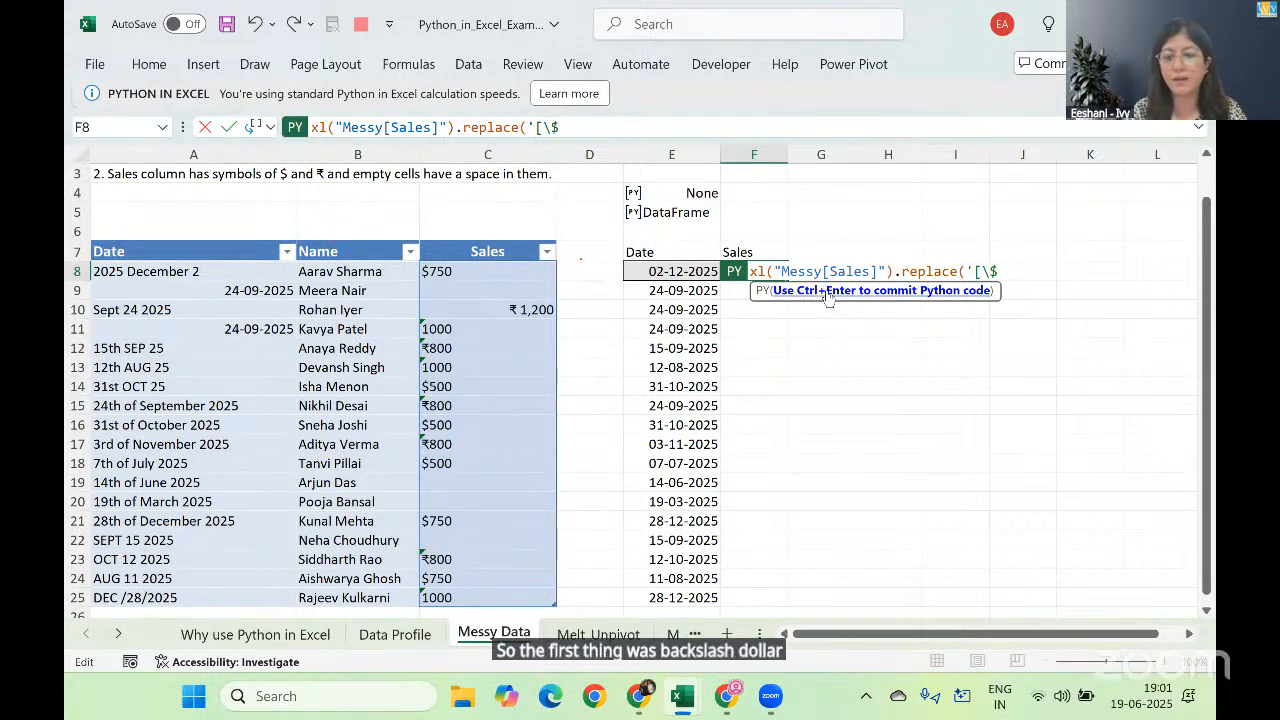
type(",")
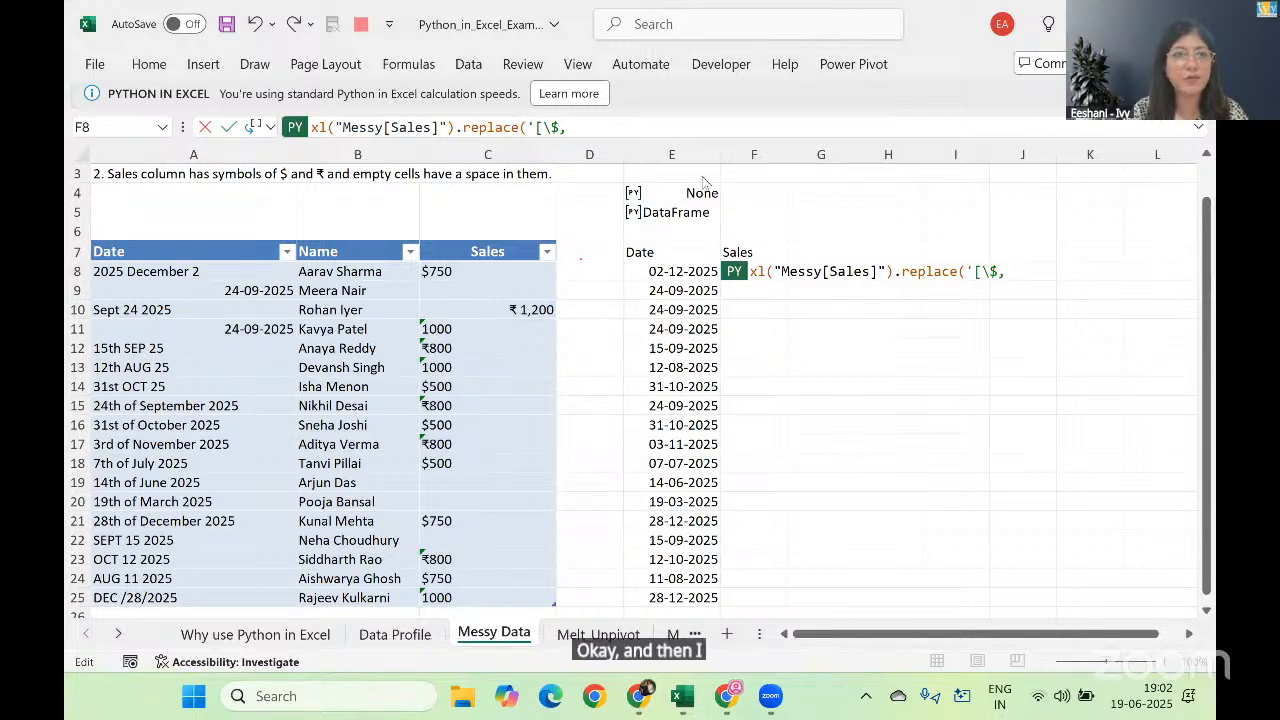
Step: Insert the Indian Rupee Sign symbol after the comma in the F8 replace pattern
left_click(203, 65)
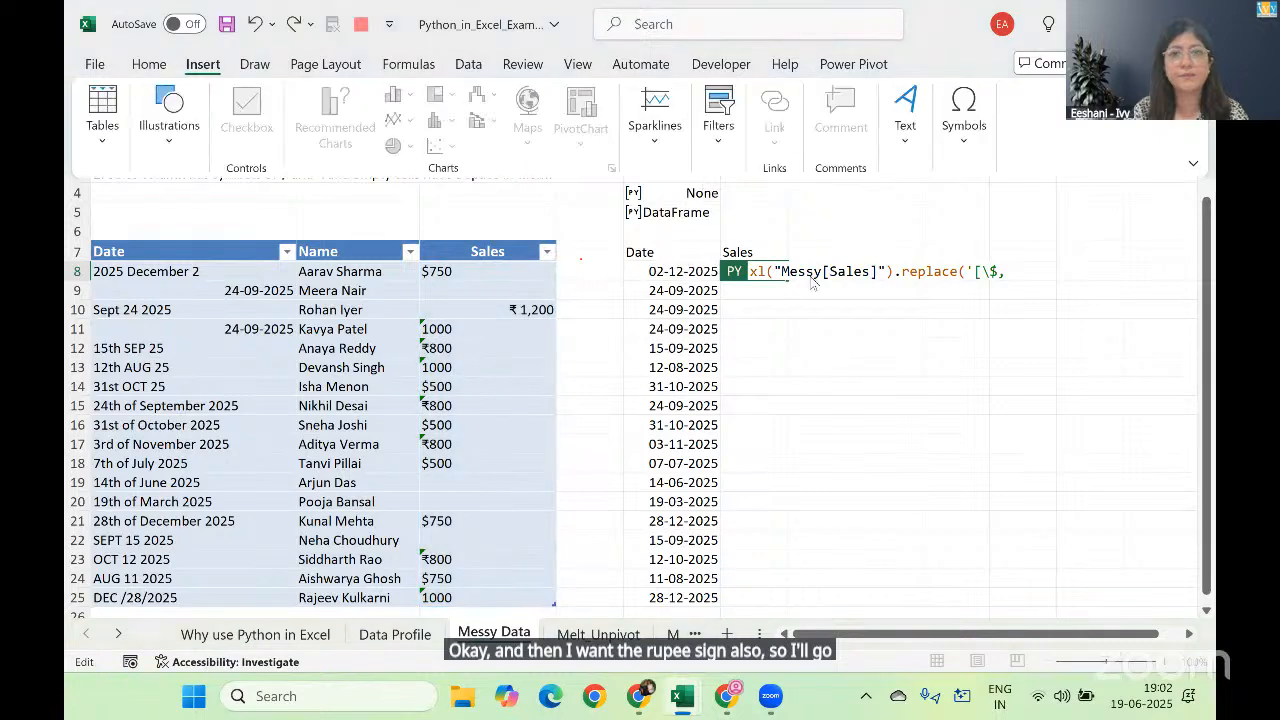
left_click(968, 143)
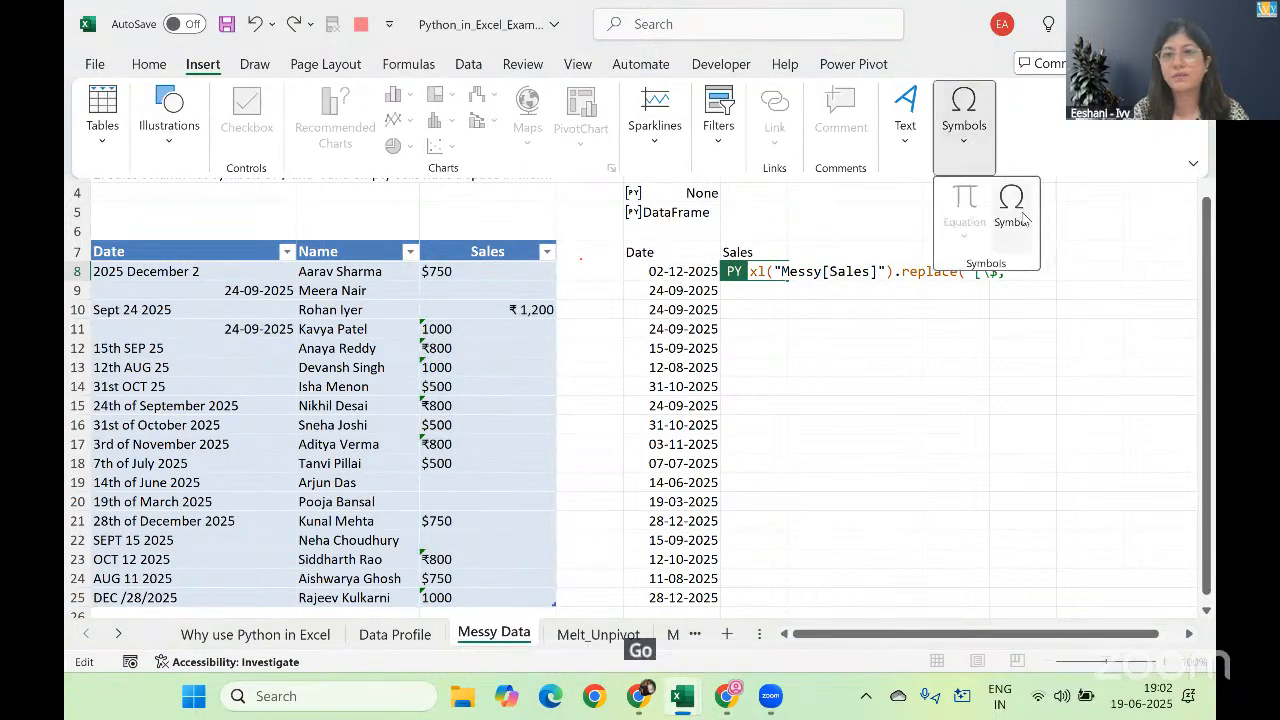
left_click(1010, 205)
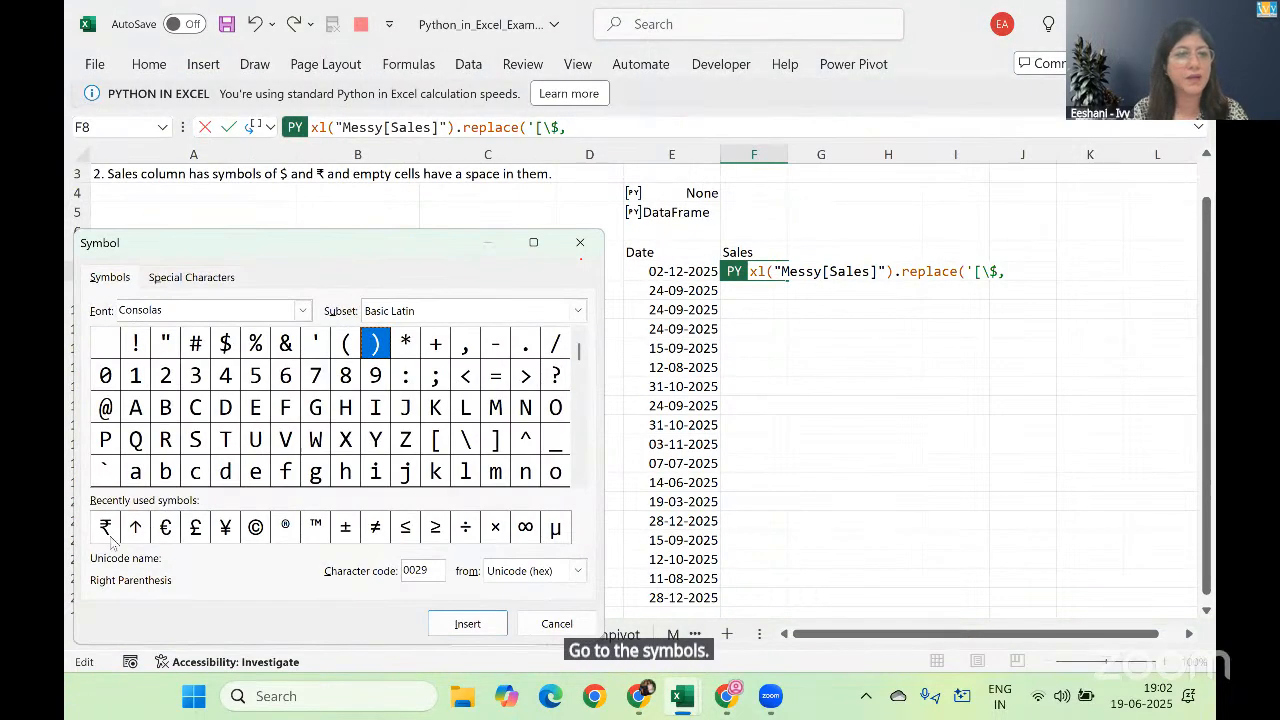
left_click(106, 529)
left_click(462, 623)
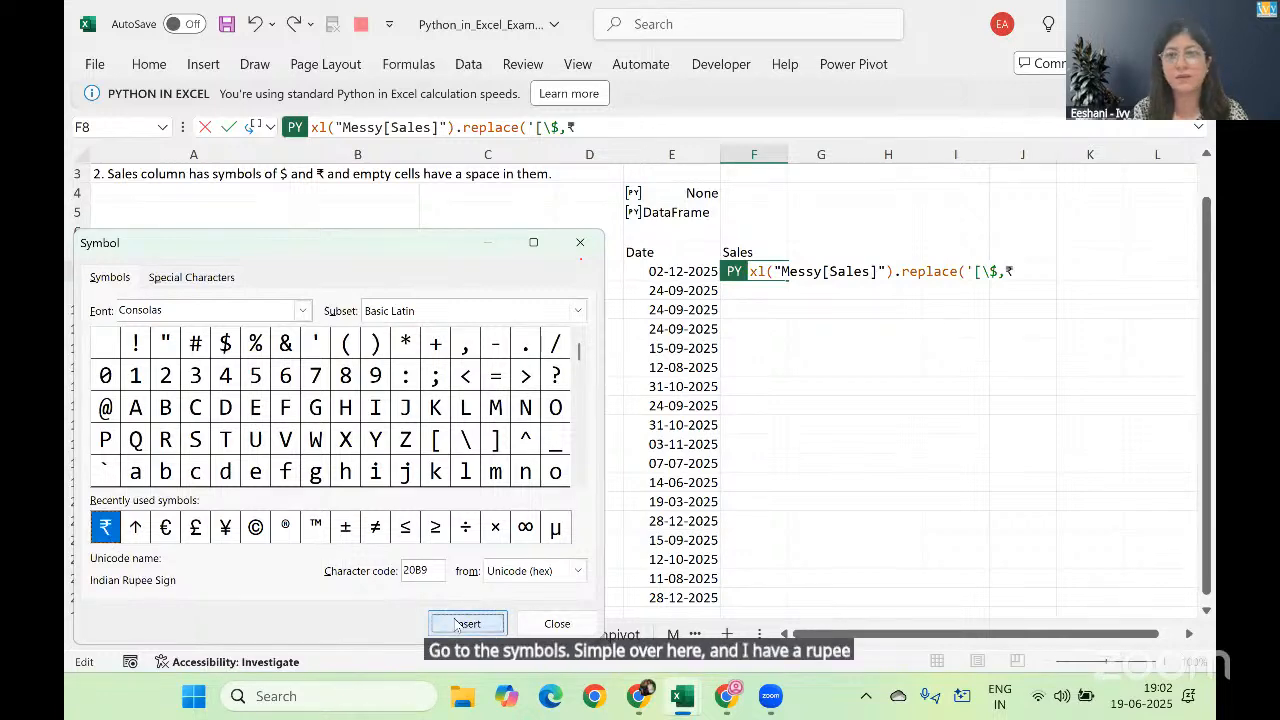
left_click(557, 623)
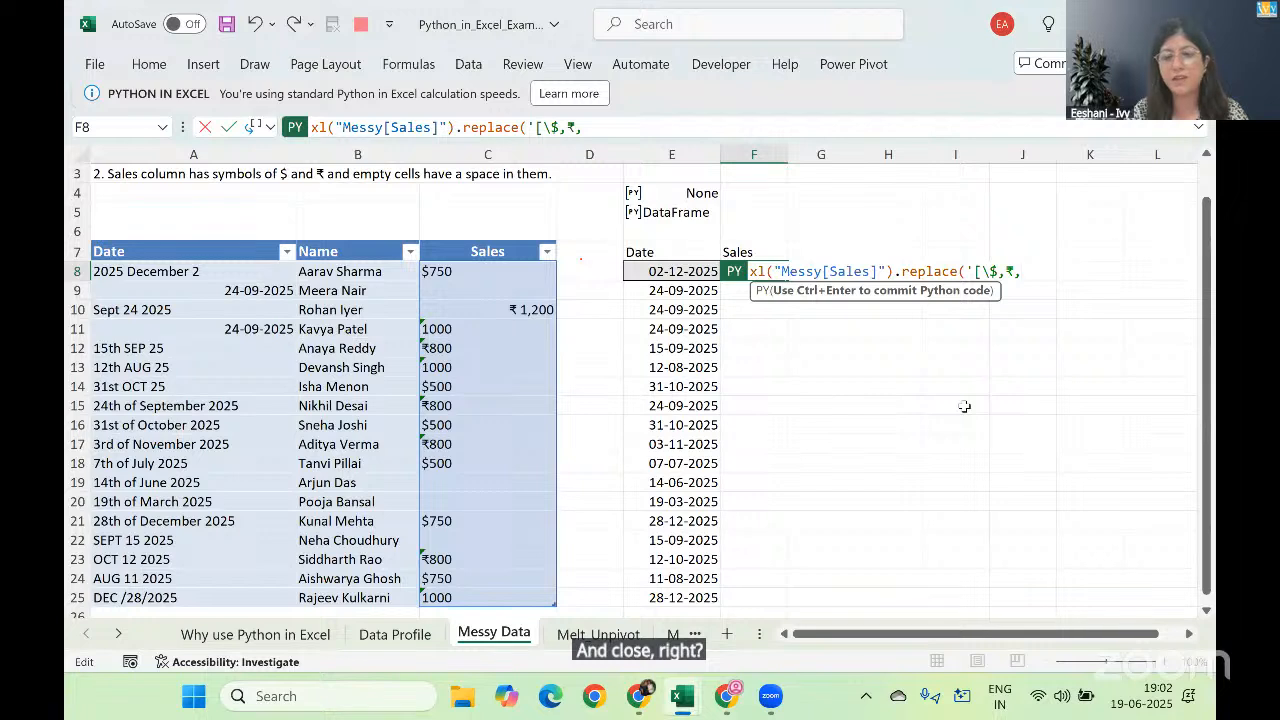
Step: Complete the pattern with a comma and a space as '[\$,₹, ]', add regex=True and commit the Python code in F8
type("]")
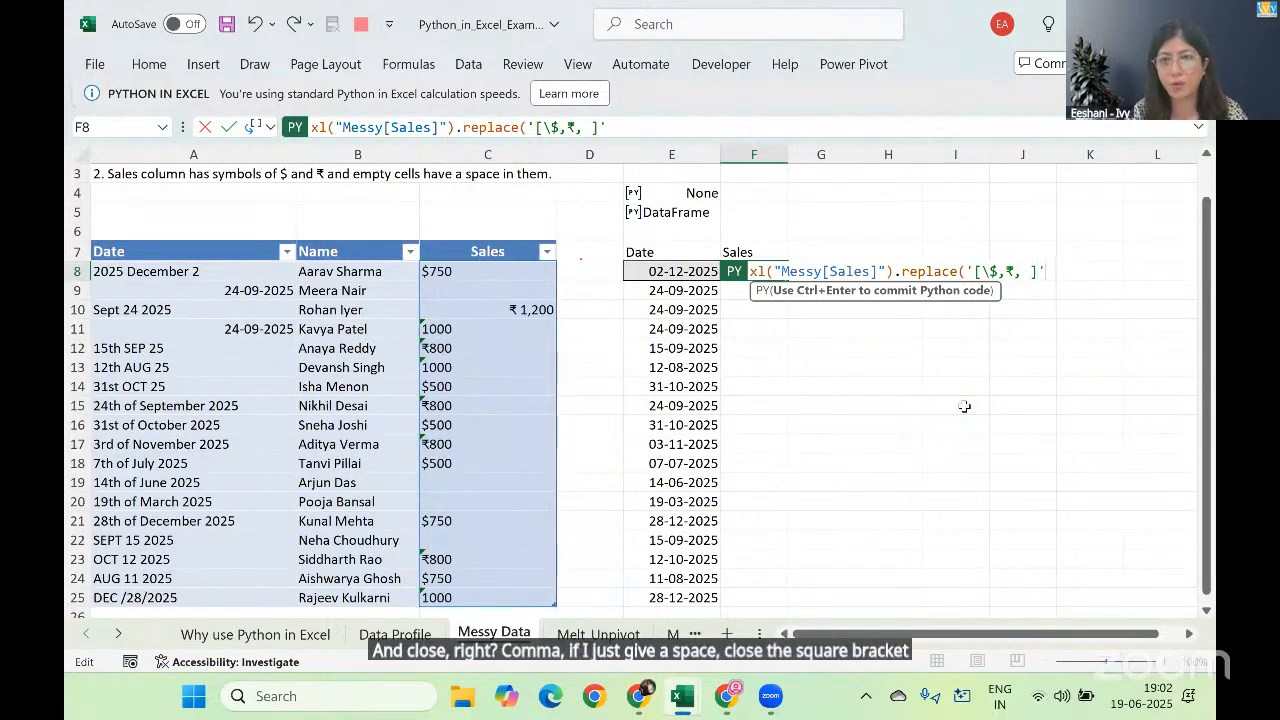
type("',")
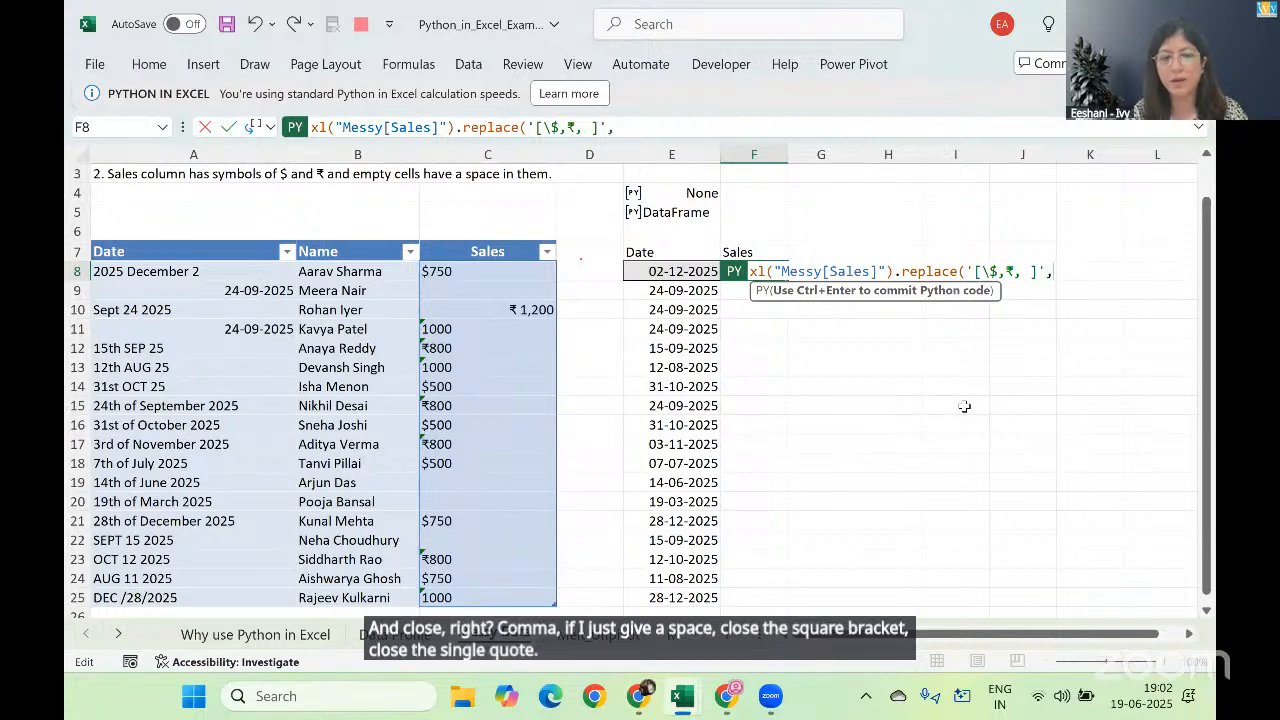
type("re")
type("gex=")
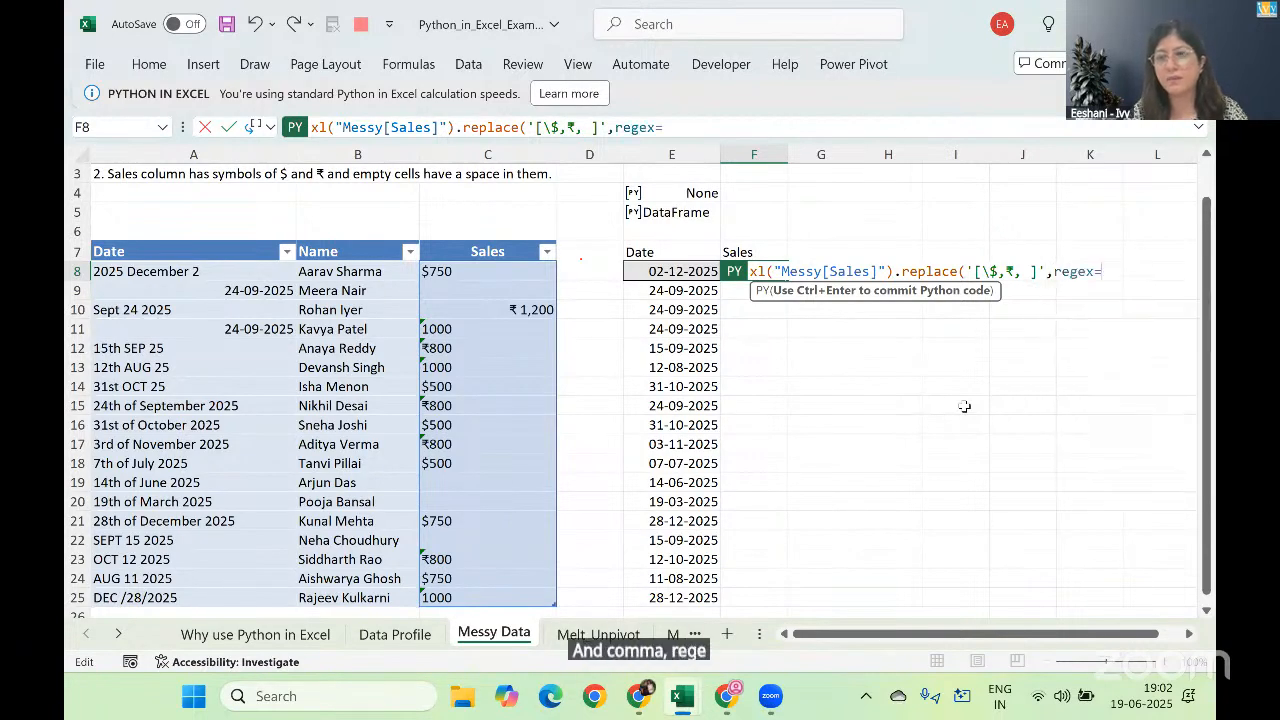
type("True")
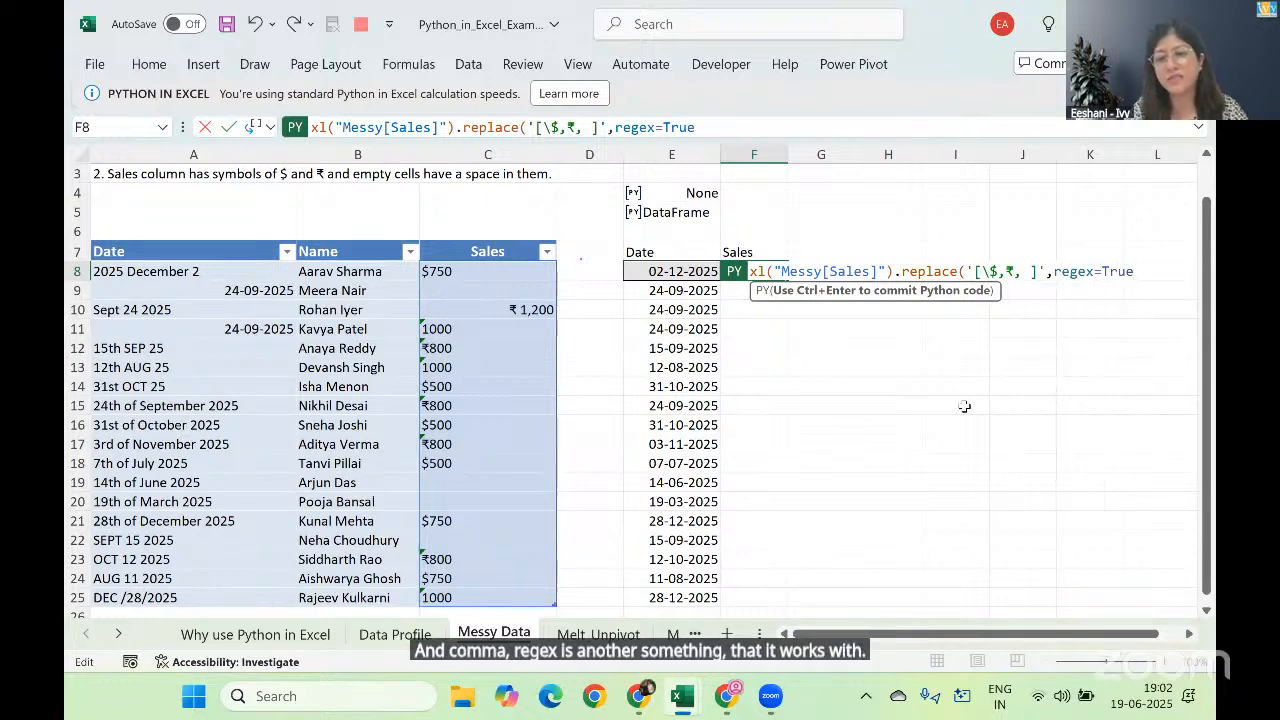
type(")")
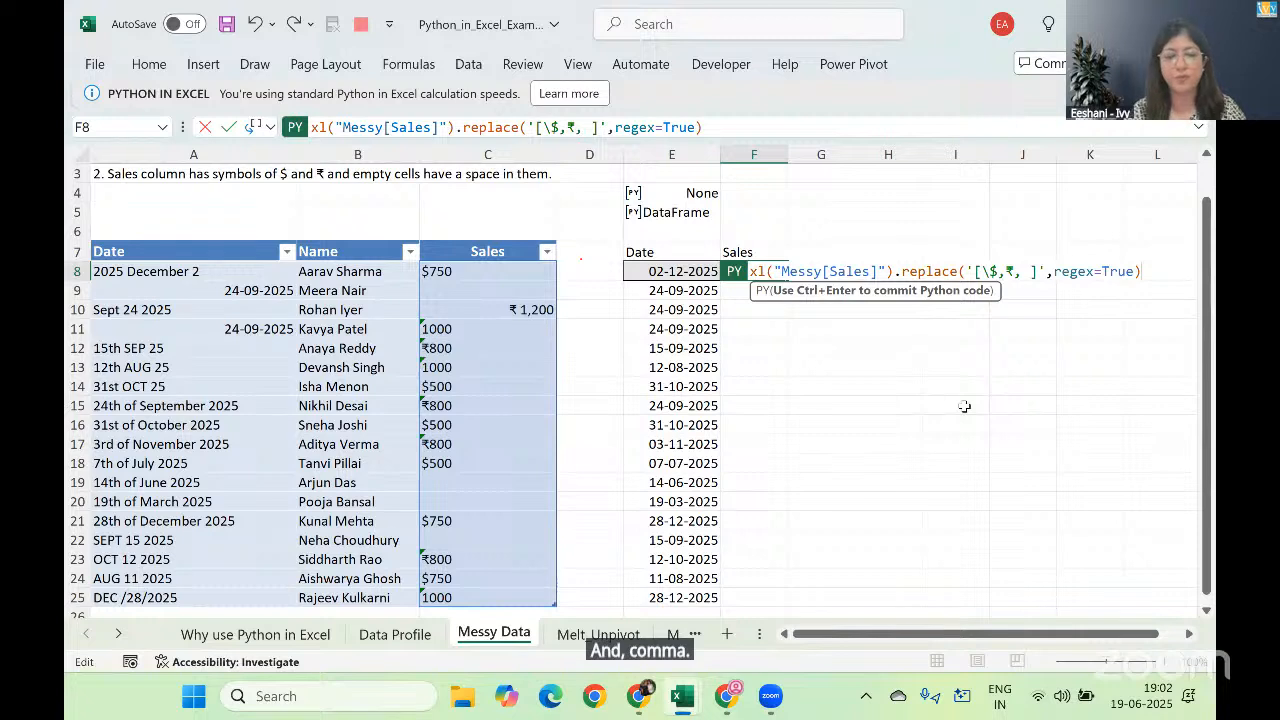
key("ctrl+Return")
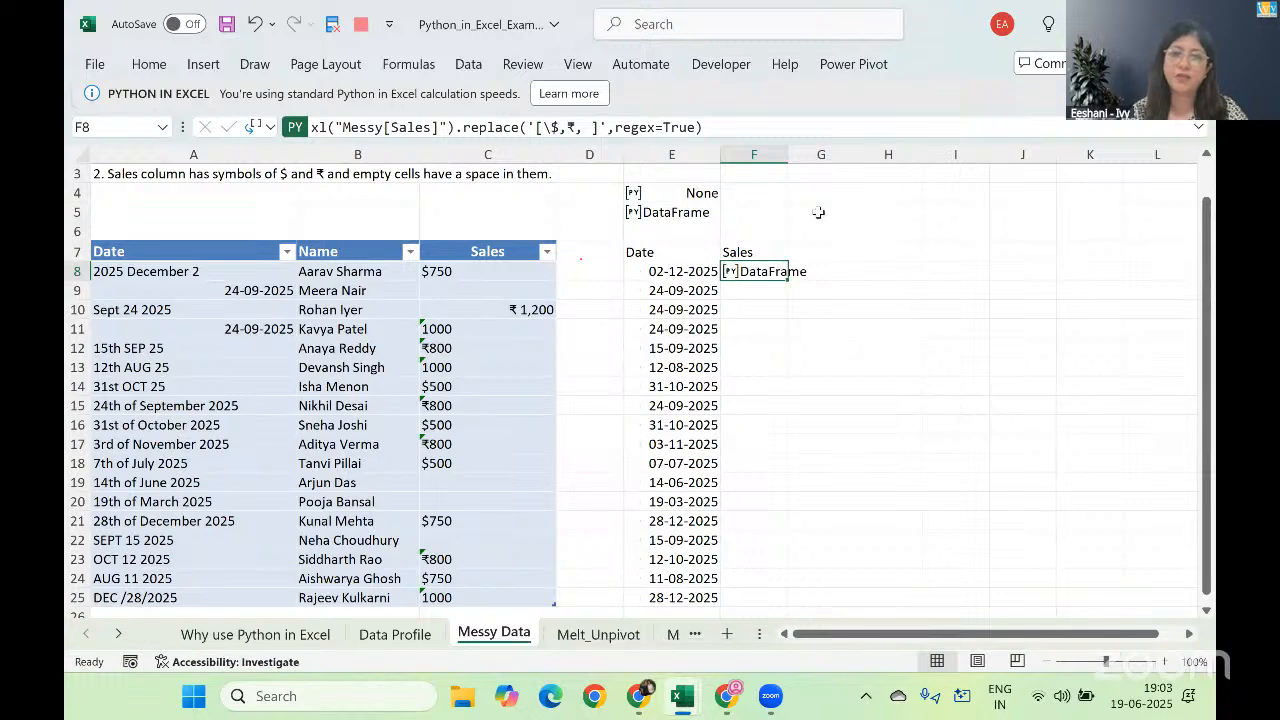
Step: Change the Python output of F8 from a Python object to Excel values
right_click(768, 280)
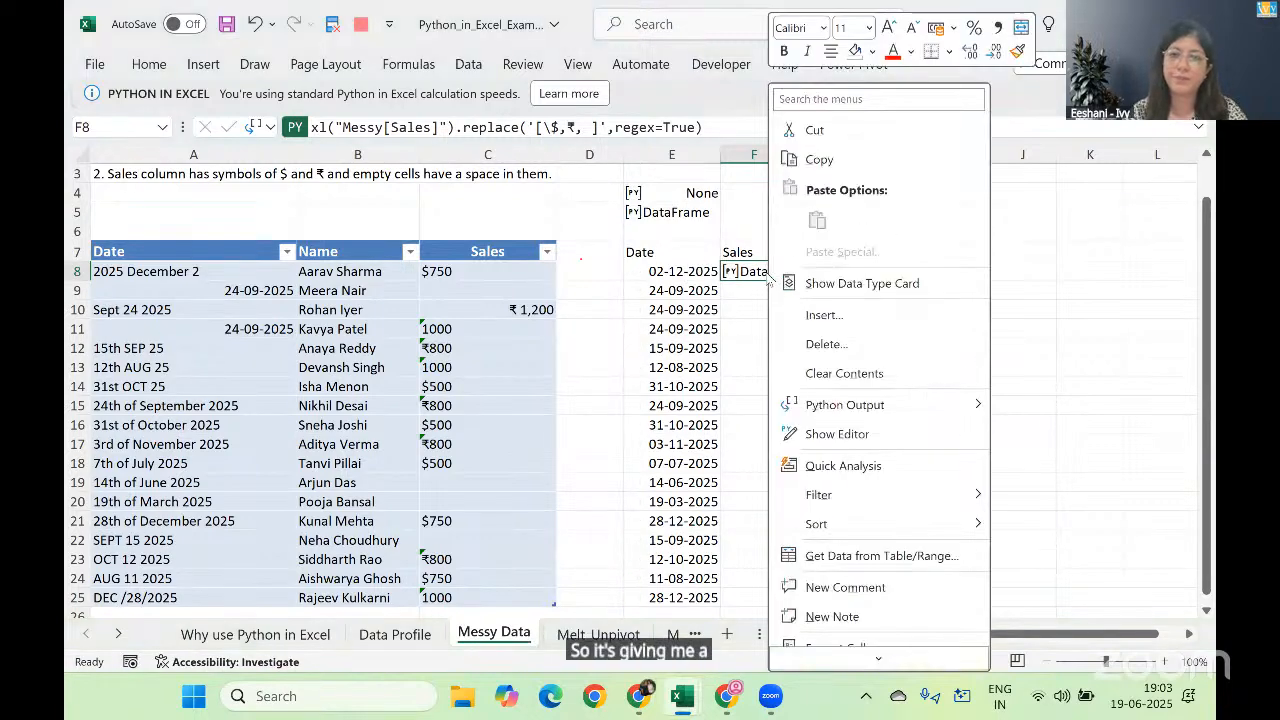
mouse_move(960, 405)
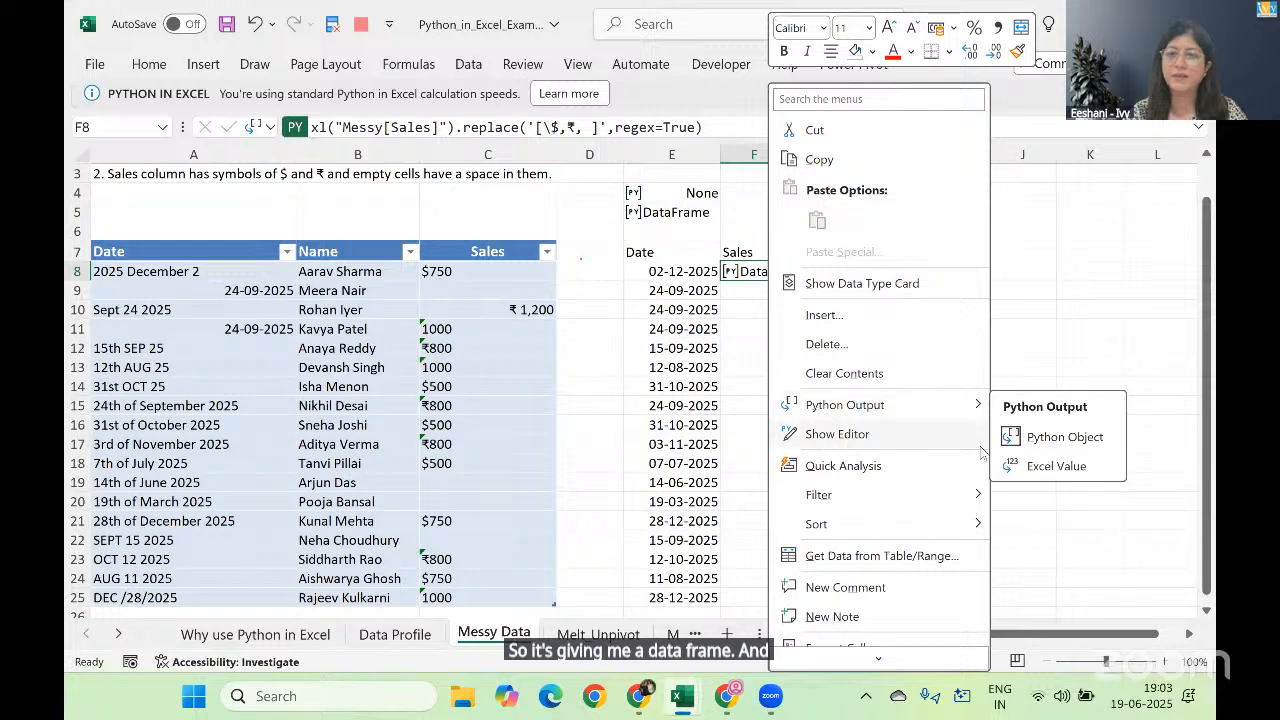
left_click(1035, 466)
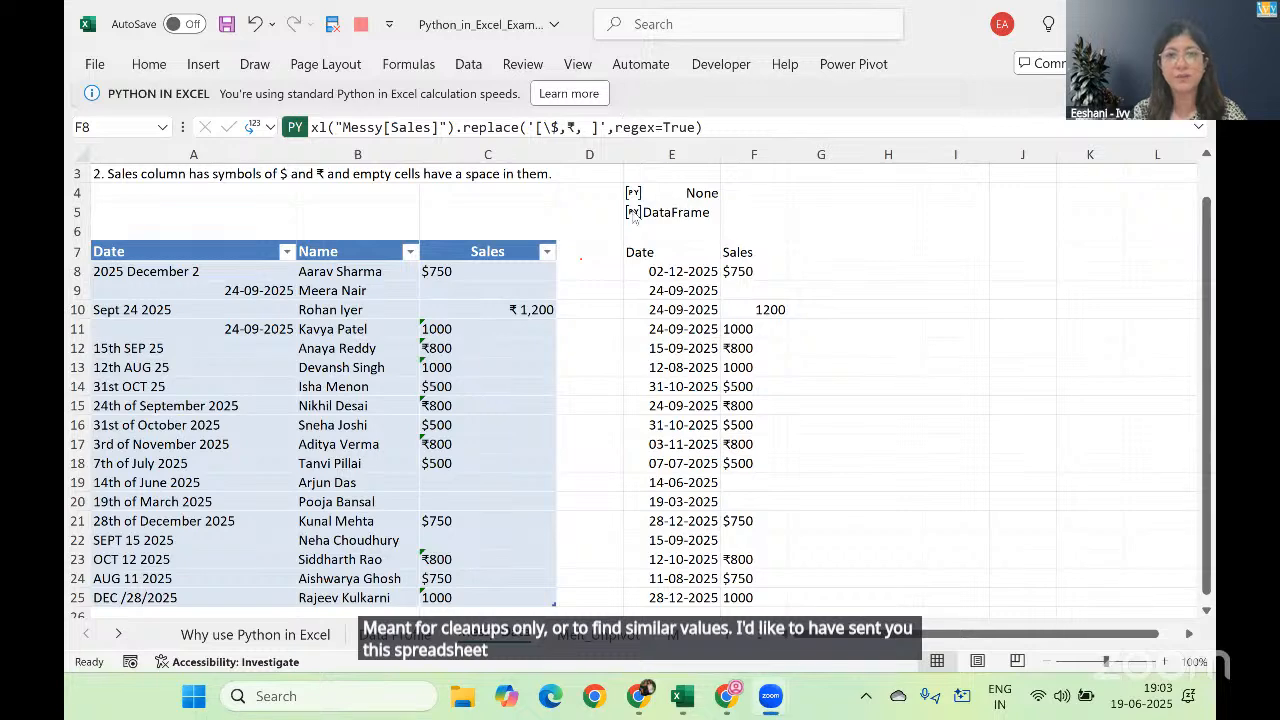
double_click(768, 275)
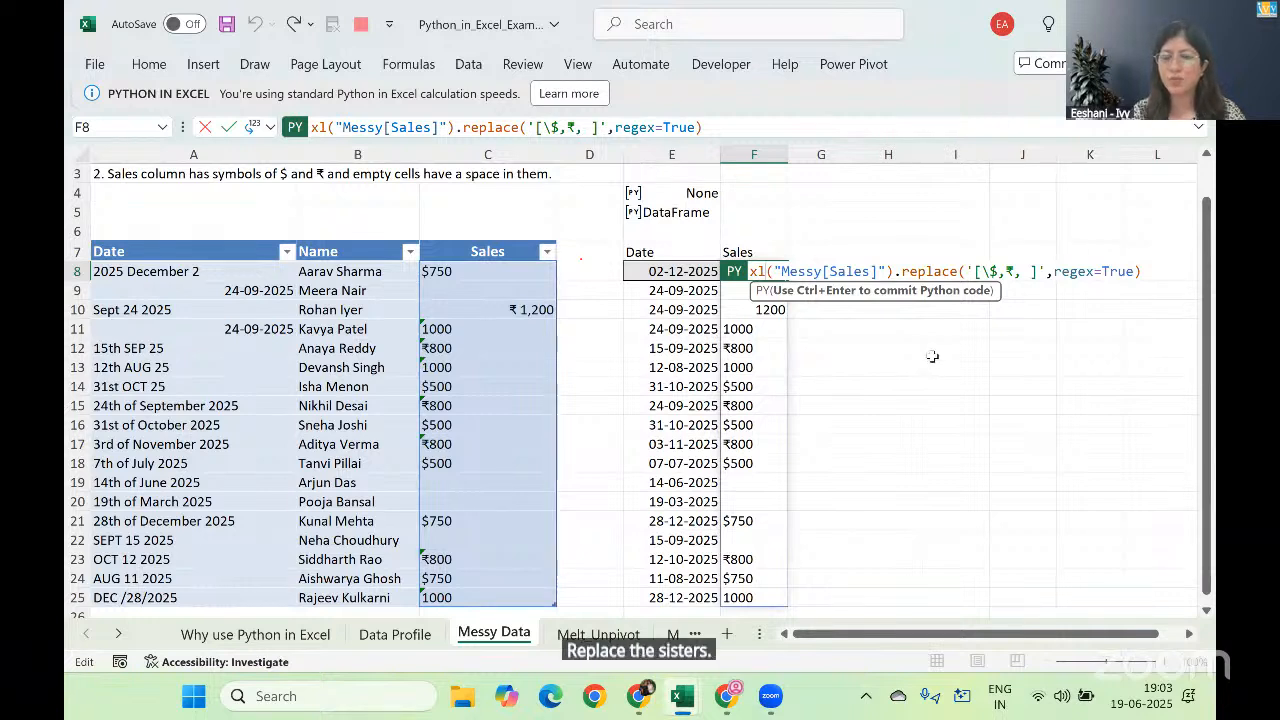
key("Return")
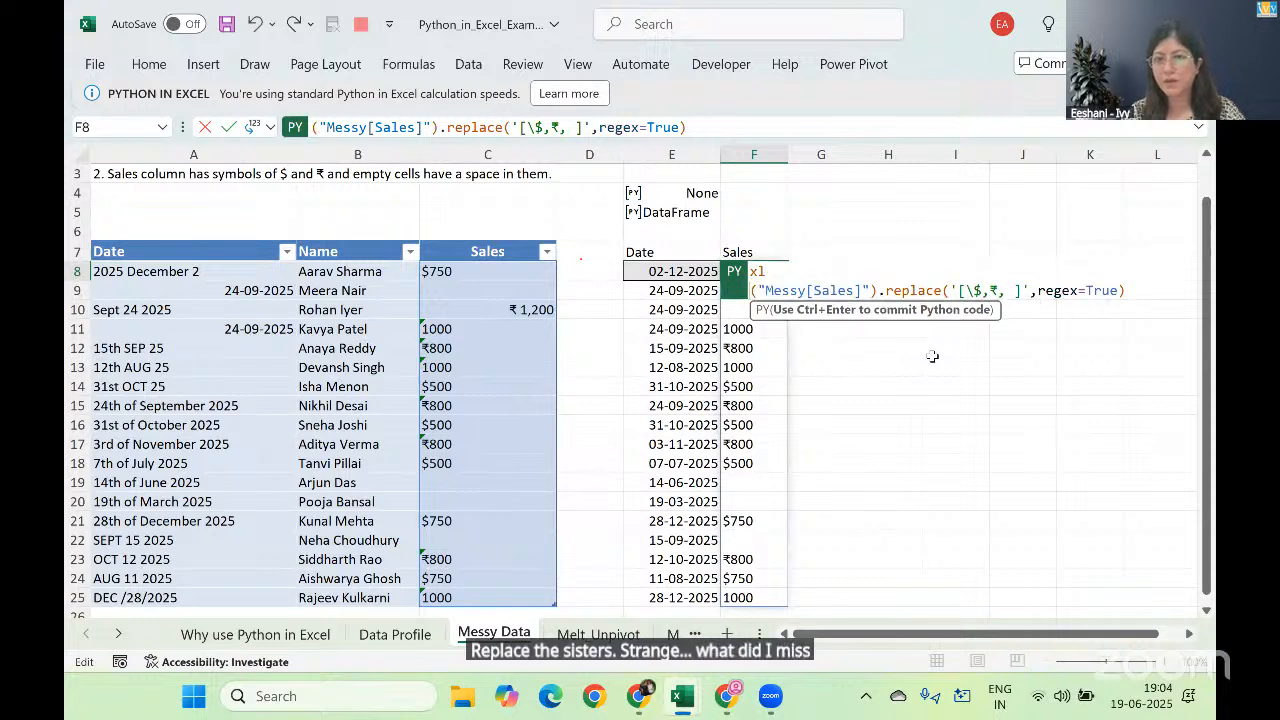
key("BackSpace")
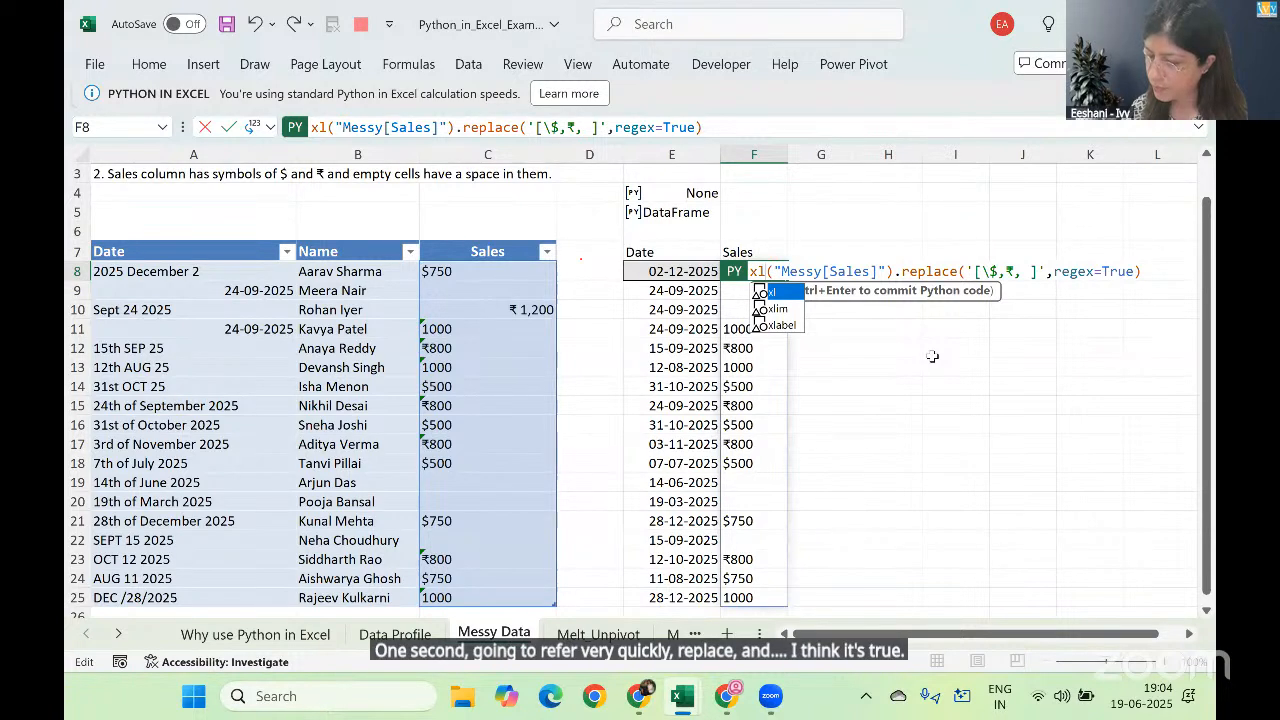
key("Escape")
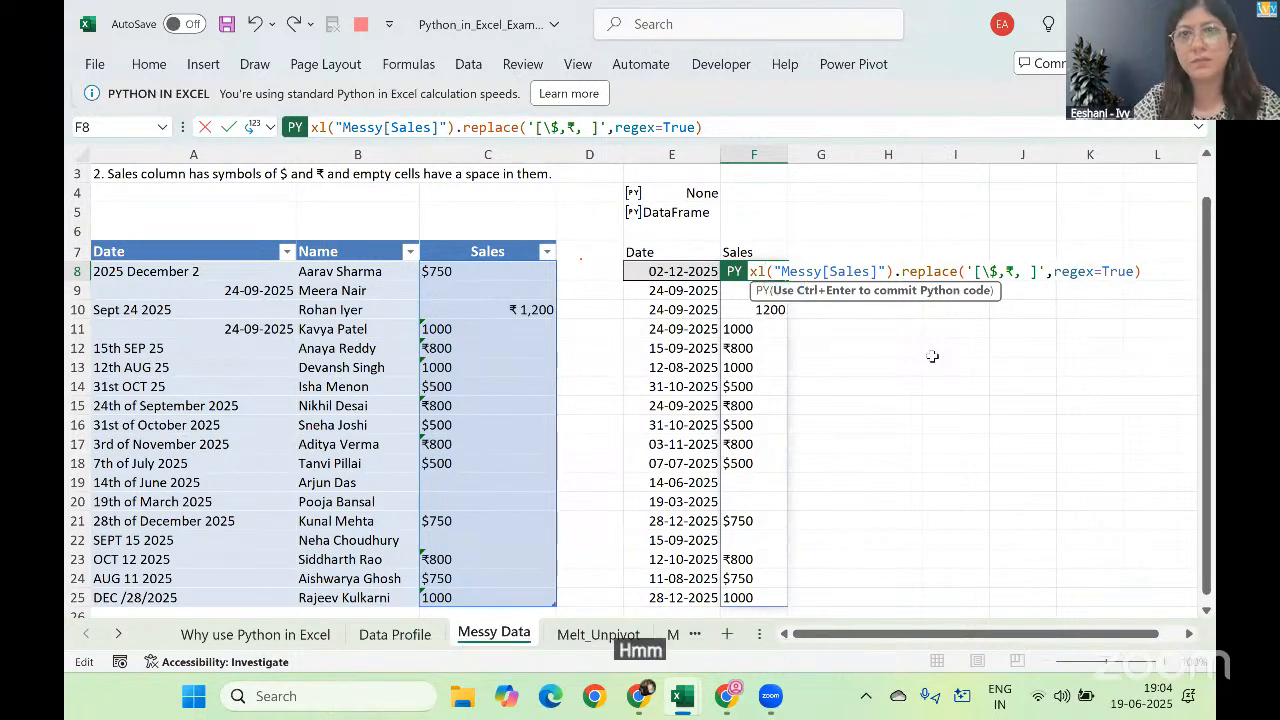
key("ctrl+Return")
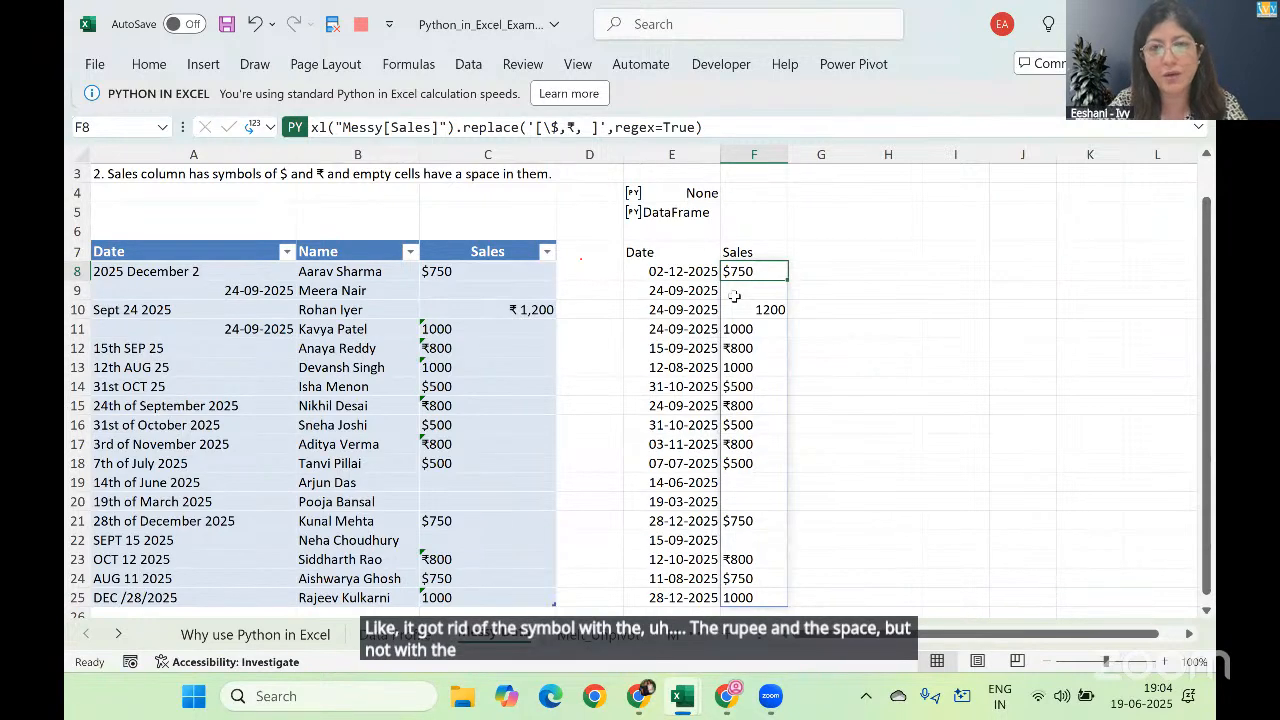
Step: Prefix the replace pattern in the F8 Python code with r to make it a raw string and commit it
double_click(745, 270)
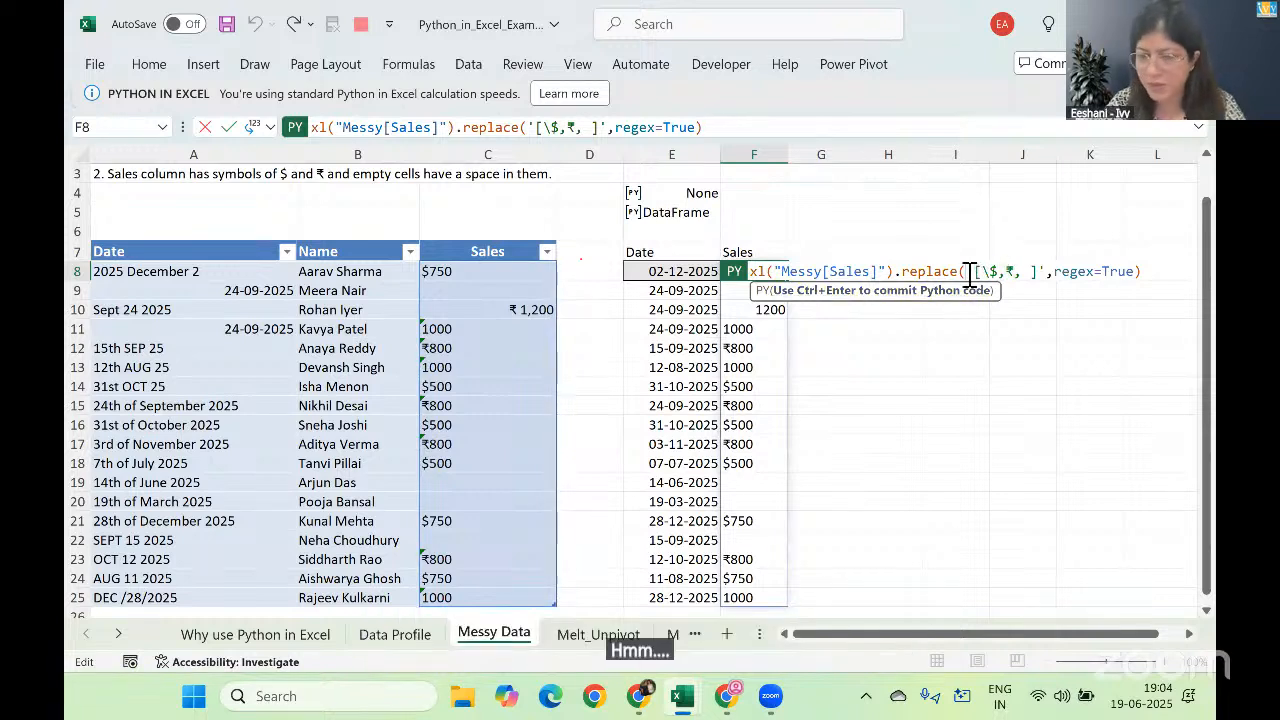
left_click(970, 271)
type("r")
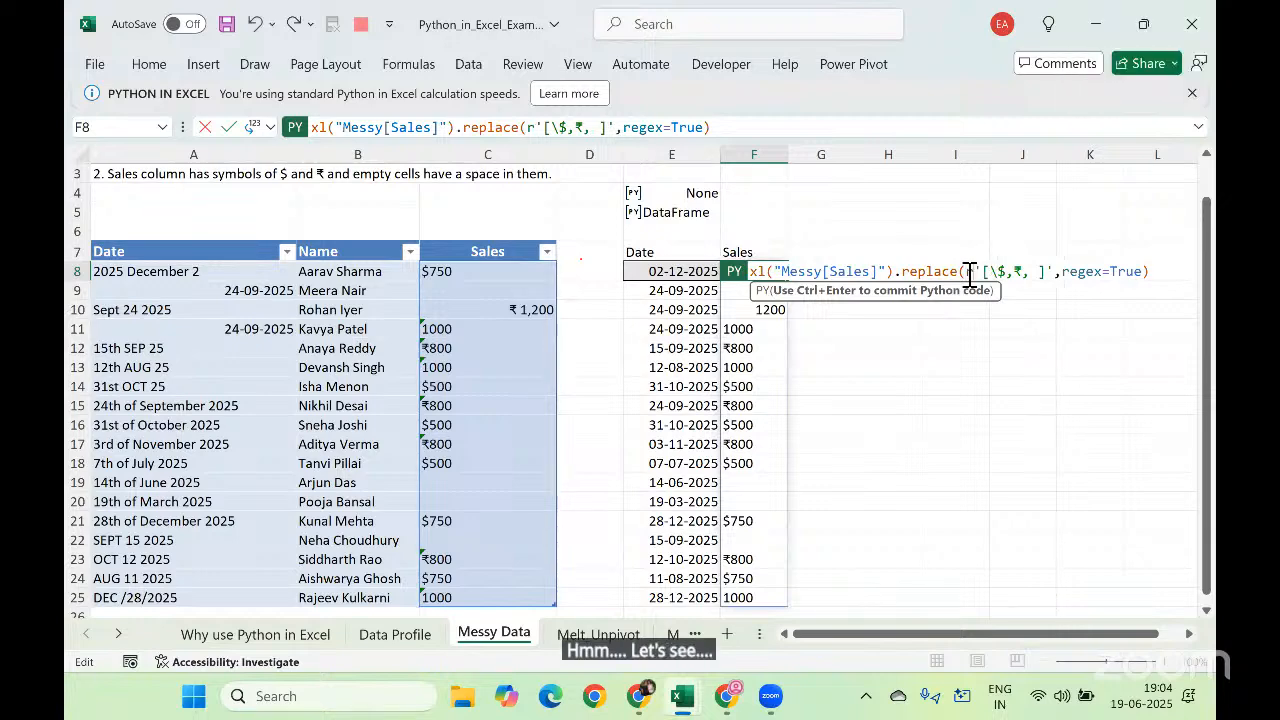
key("ctrl+Return")
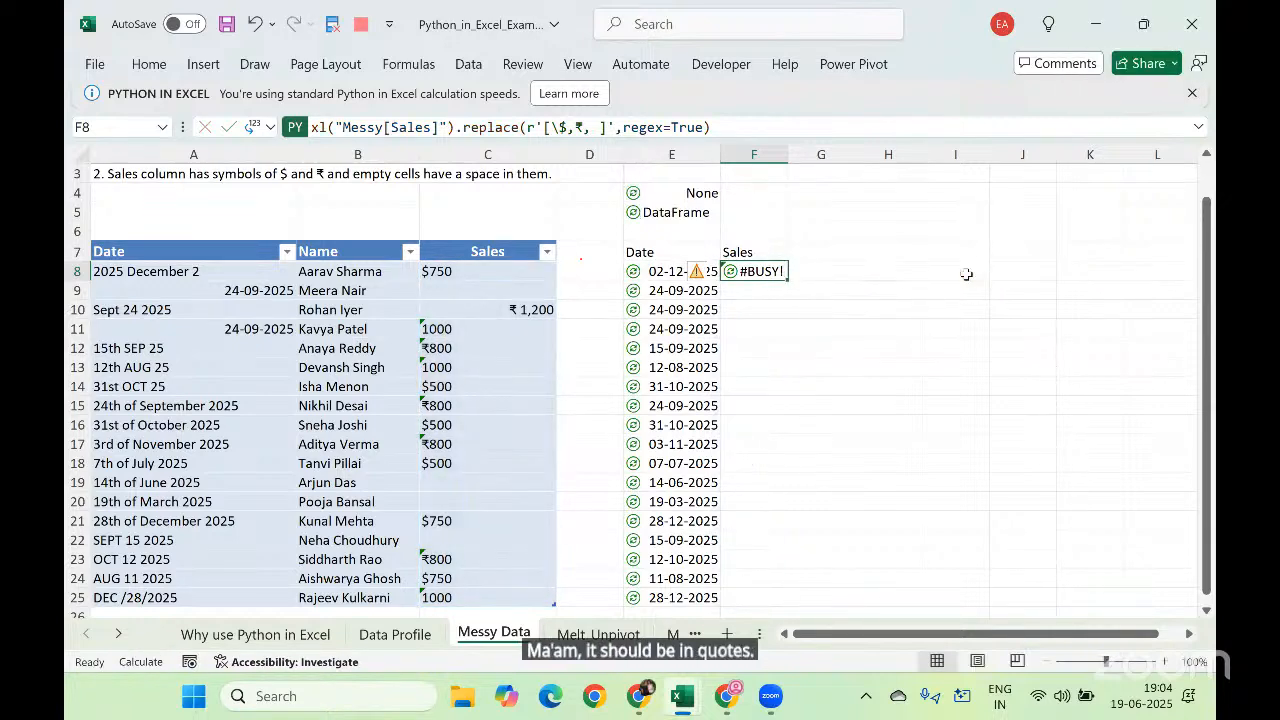
Step: Remove the space from the F8 replace pattern so it reads r'[\$,₹,]' and commit the Python code
key("Up")
key("Down")
key("F2")
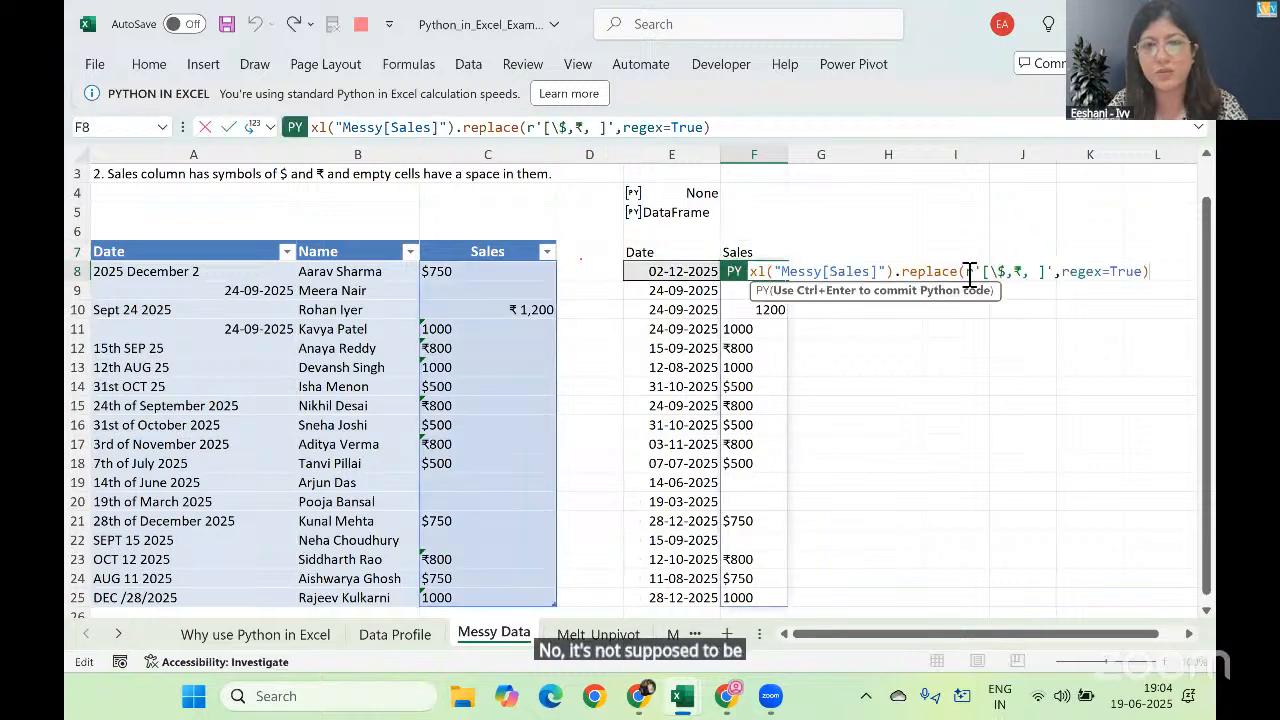
left_click(1038, 271)
key("BackSpace")
key("ctrl+Return")
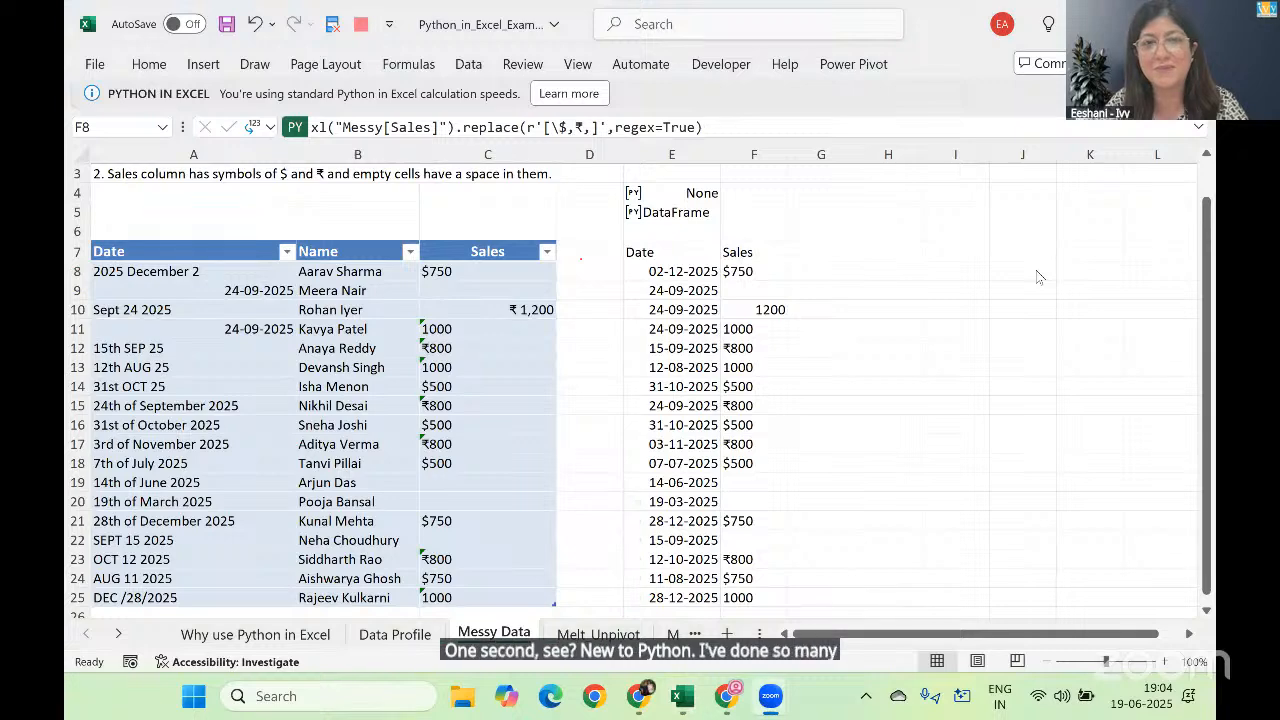
Step: Check the Clean Sales formula on the Messy Data sheet of the solution workbook, and return to the examples workbook
key("alt+Tab")
left_click(1038, 277)
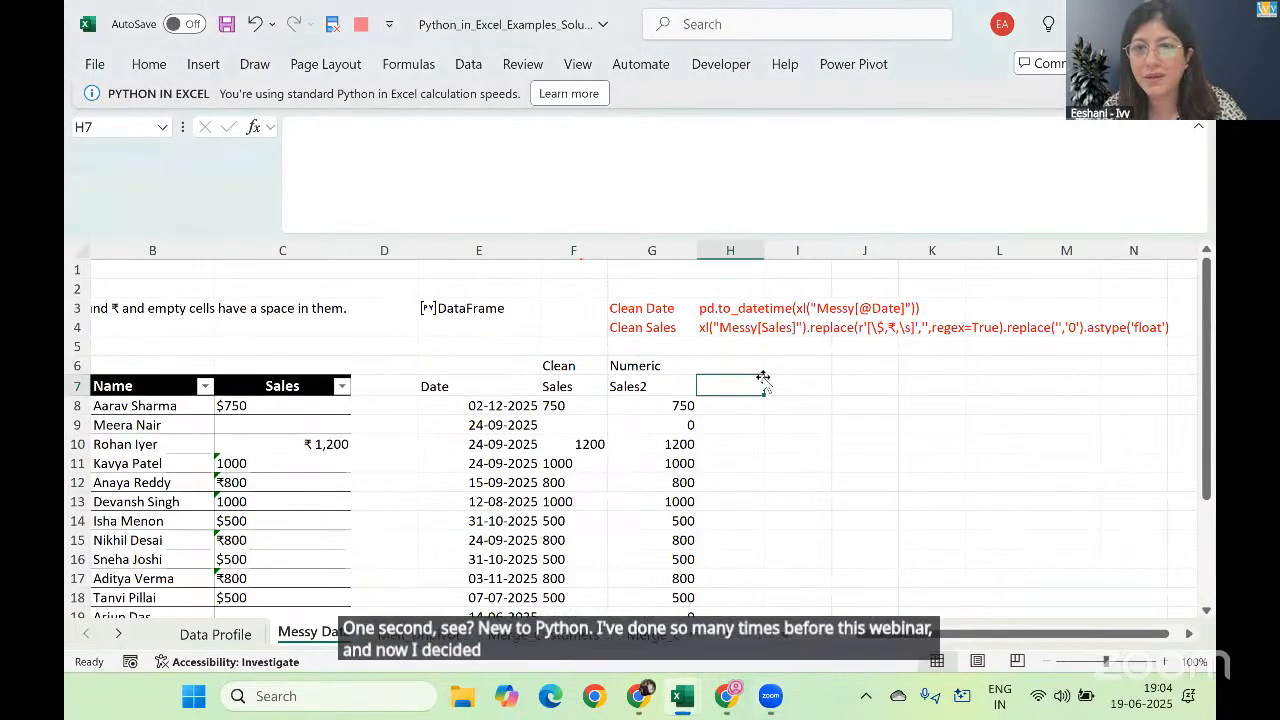
left_click(885, 364)
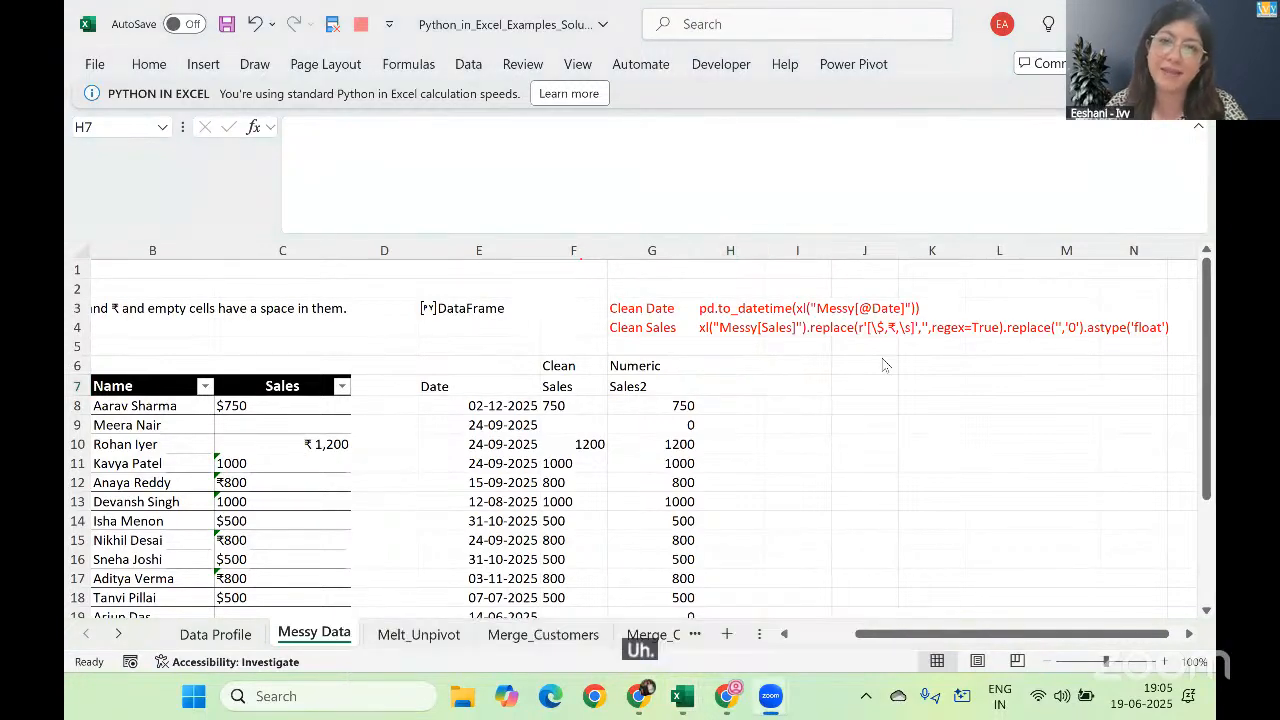
key("alt+Tab")
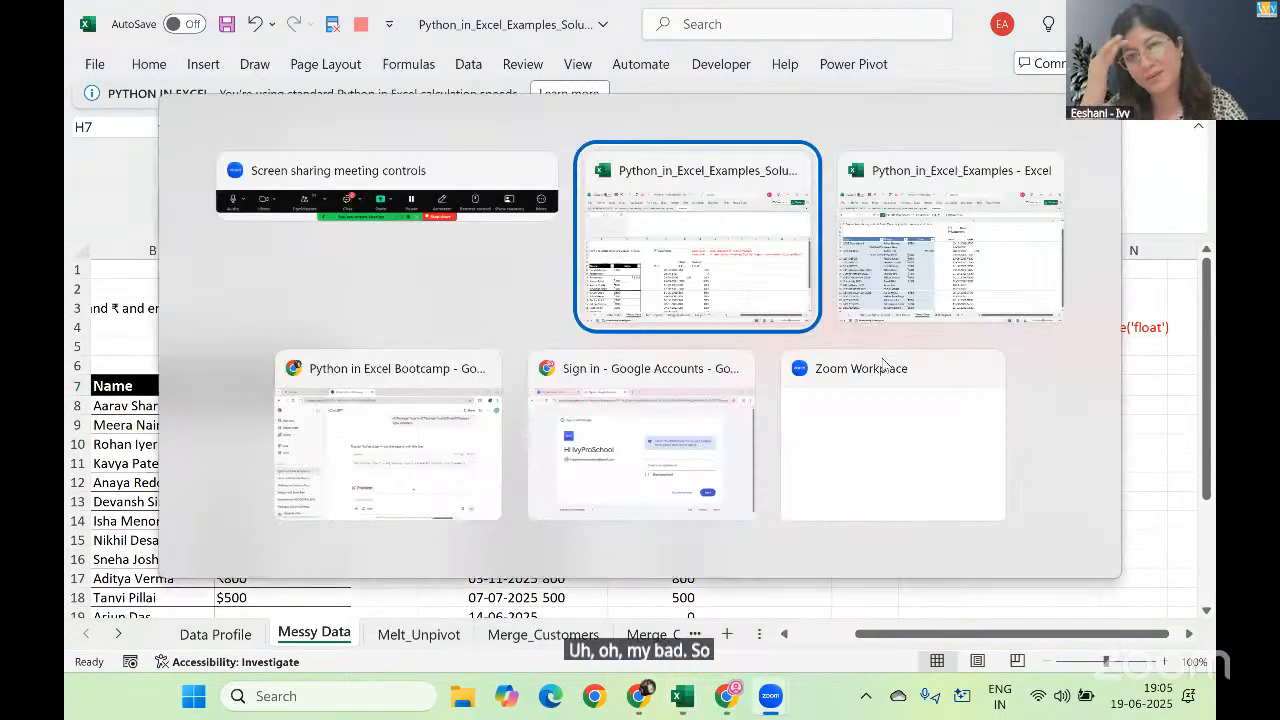
key("alt+Tab")
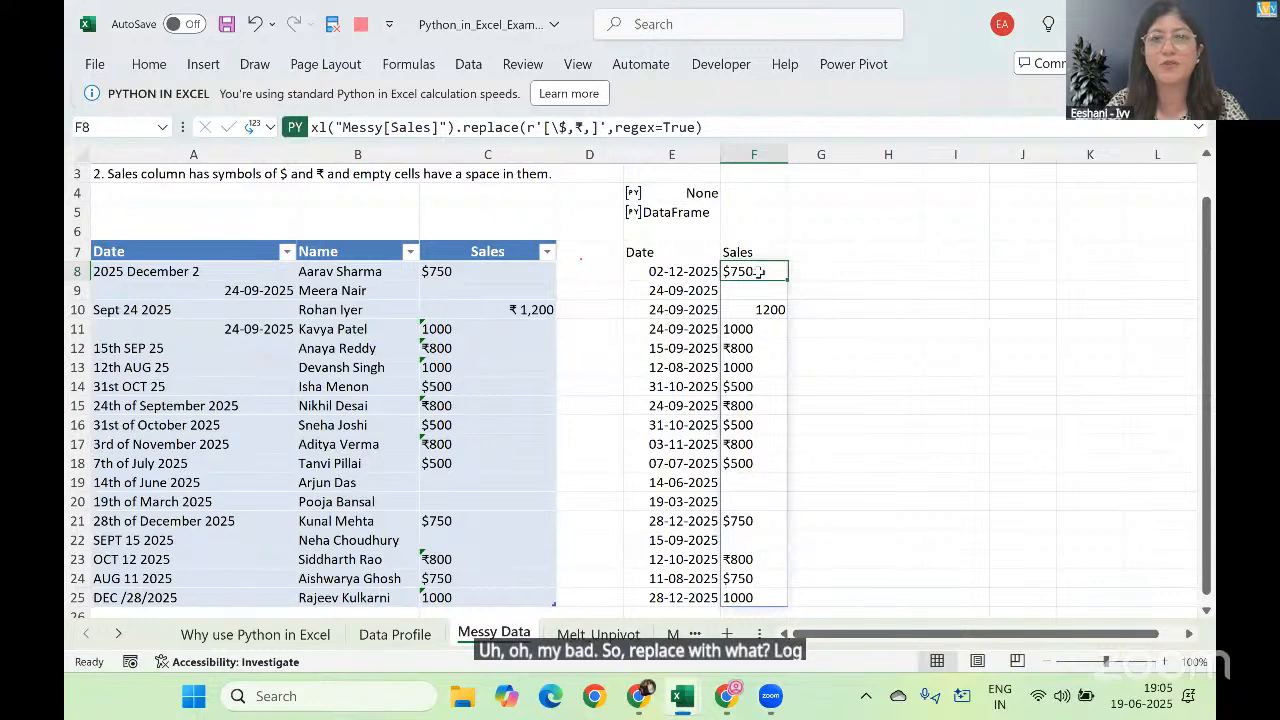
Step: Change the F8 replace arguments to '[\$,₹, ]','',regex=True, without the r prefix, and commit the Python code
double_click(760, 272)
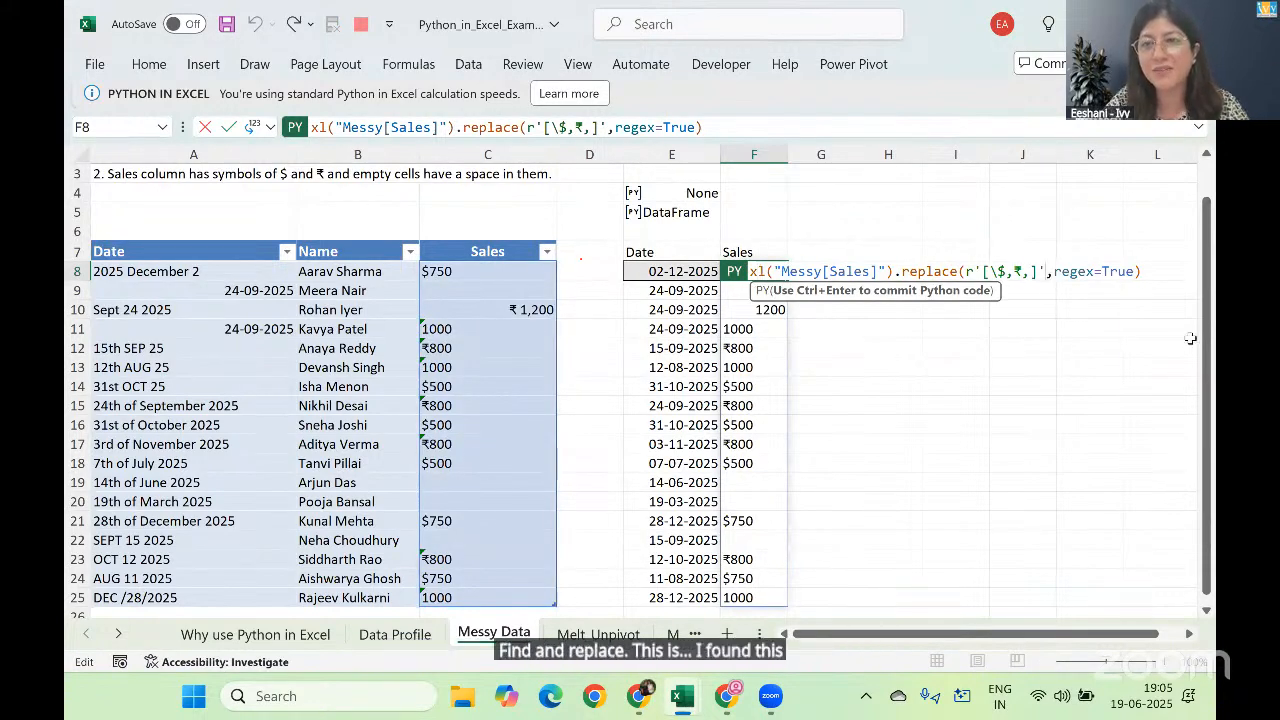
type(",''")
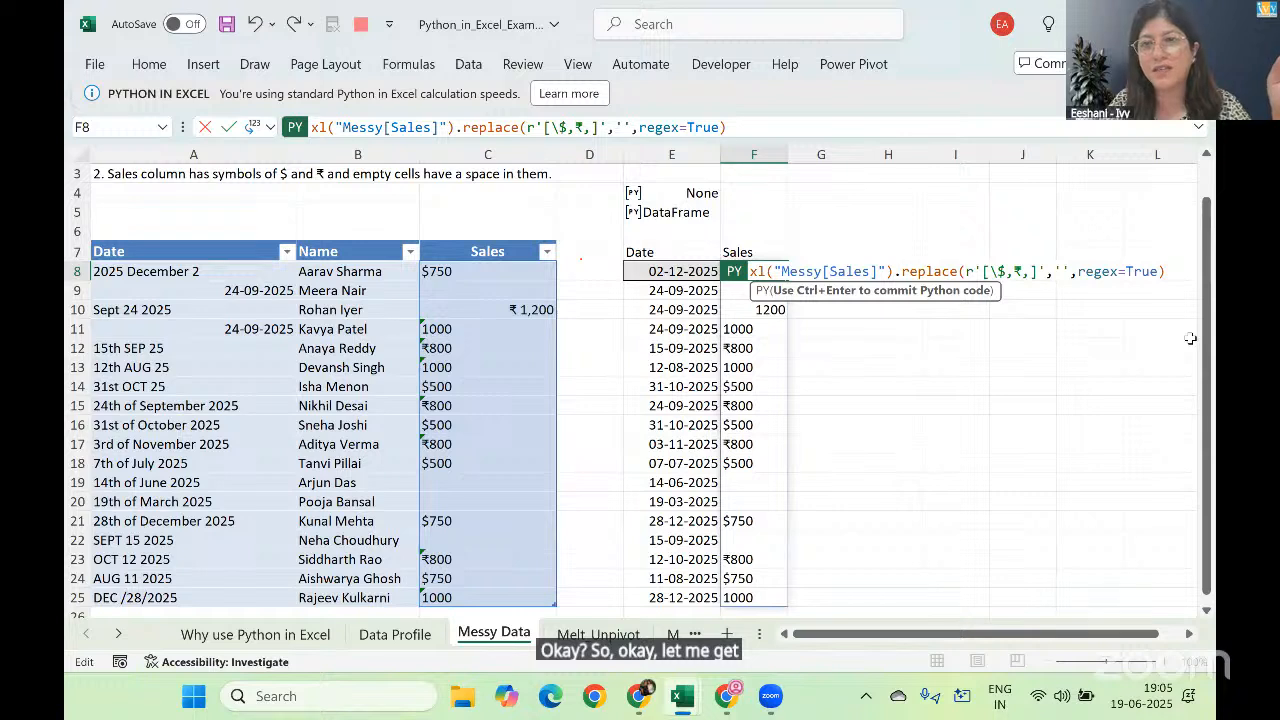
key("BackSpace")
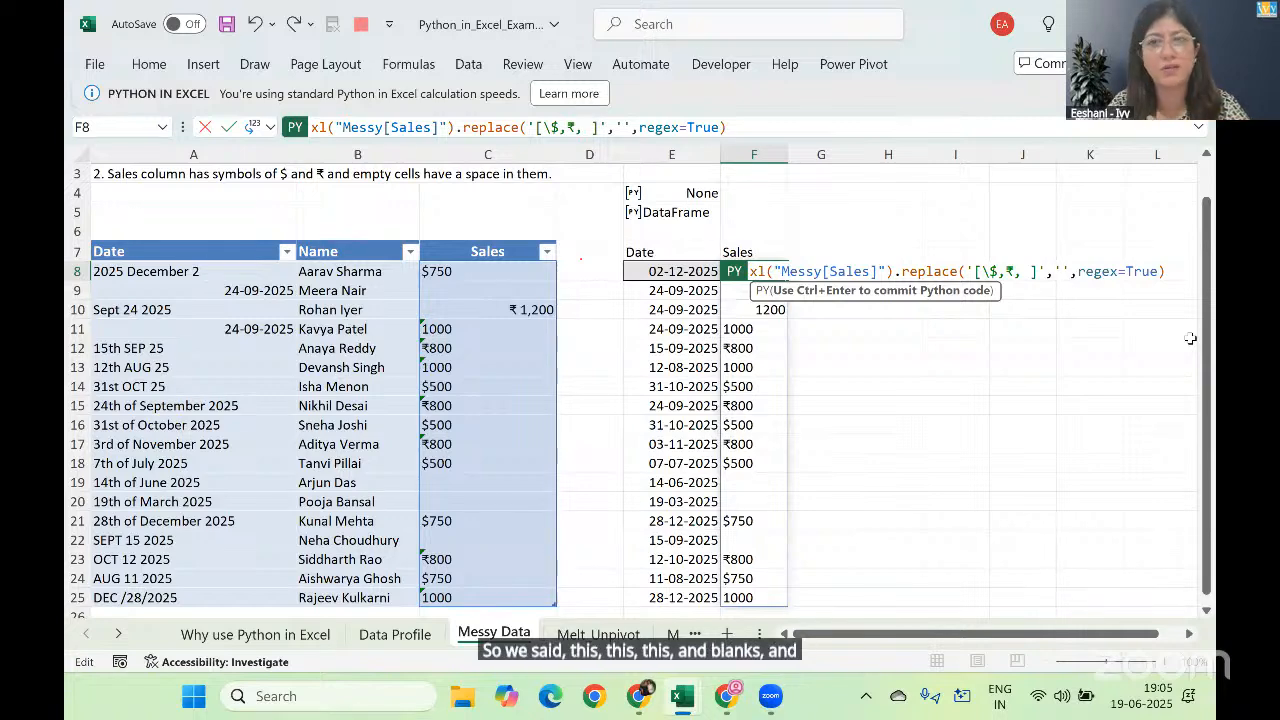
key("ctrl+Return")
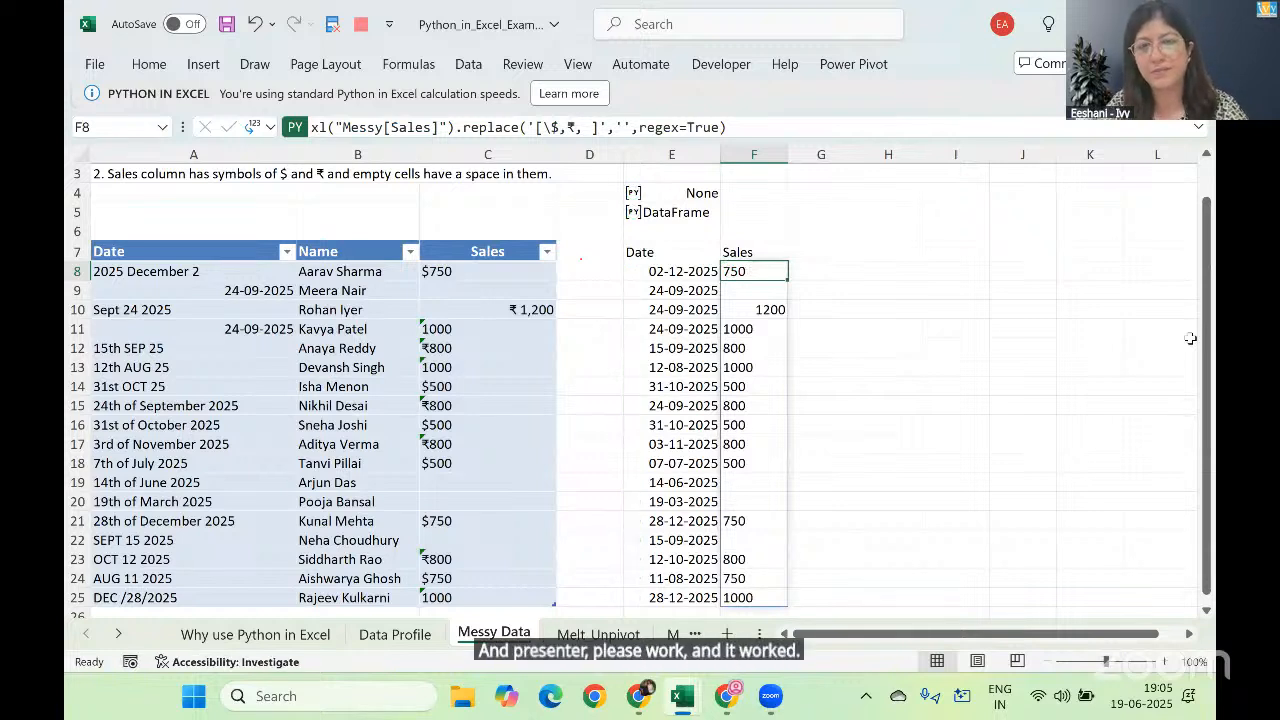
Step: Chain .replace('','0') onto the F8 Python code to fill blank Sales entries with a text zero
key("F2")
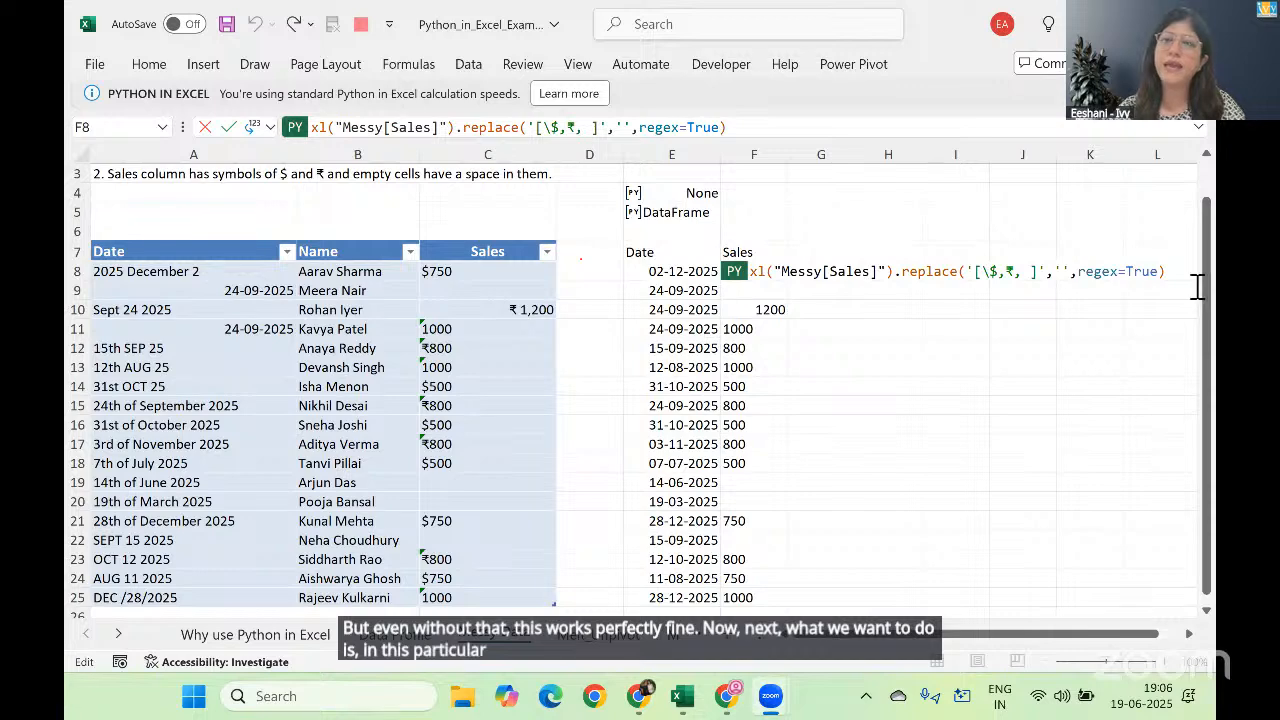
key("ctrl+Return")
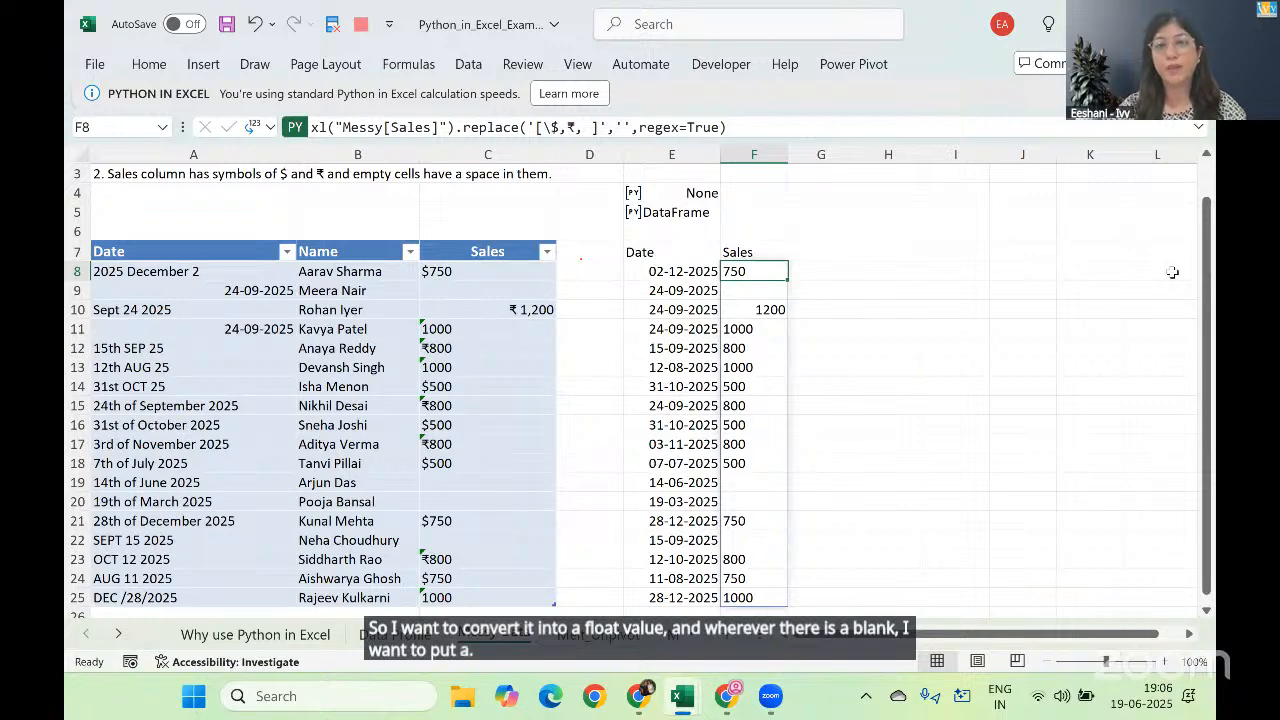
double_click(768, 271)
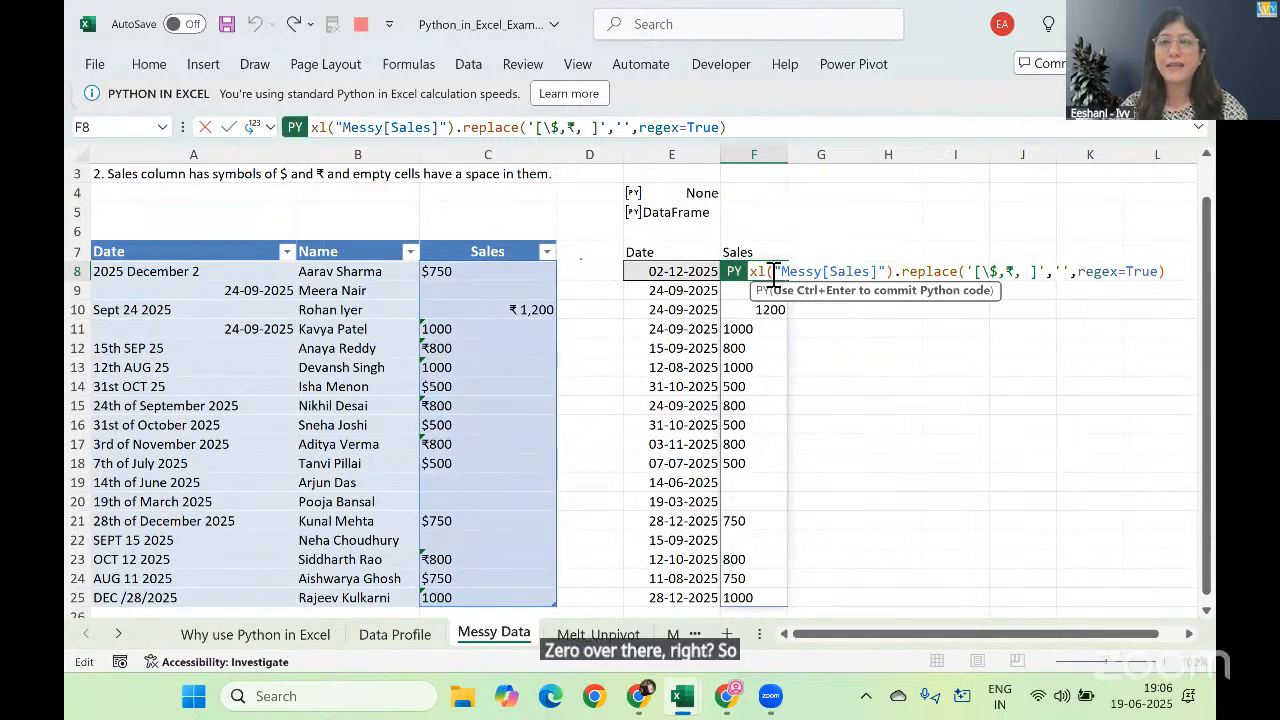
left_click(1198, 127)
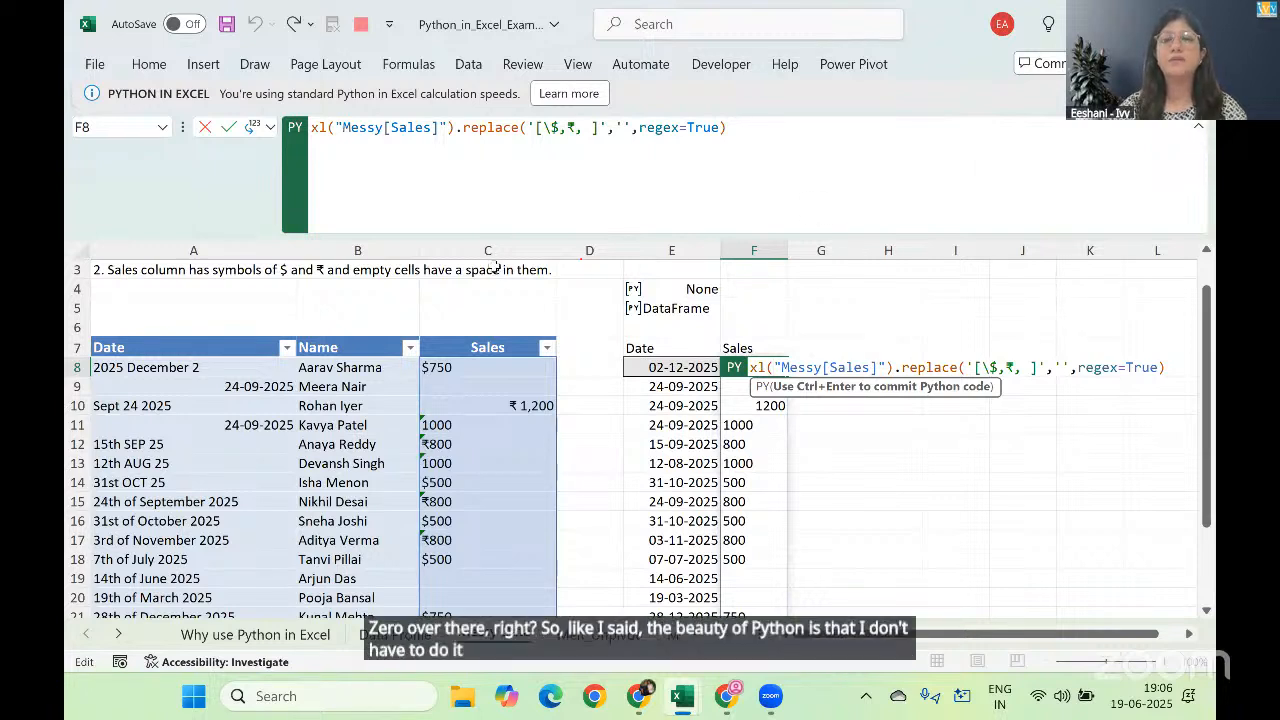
left_click(763, 133)
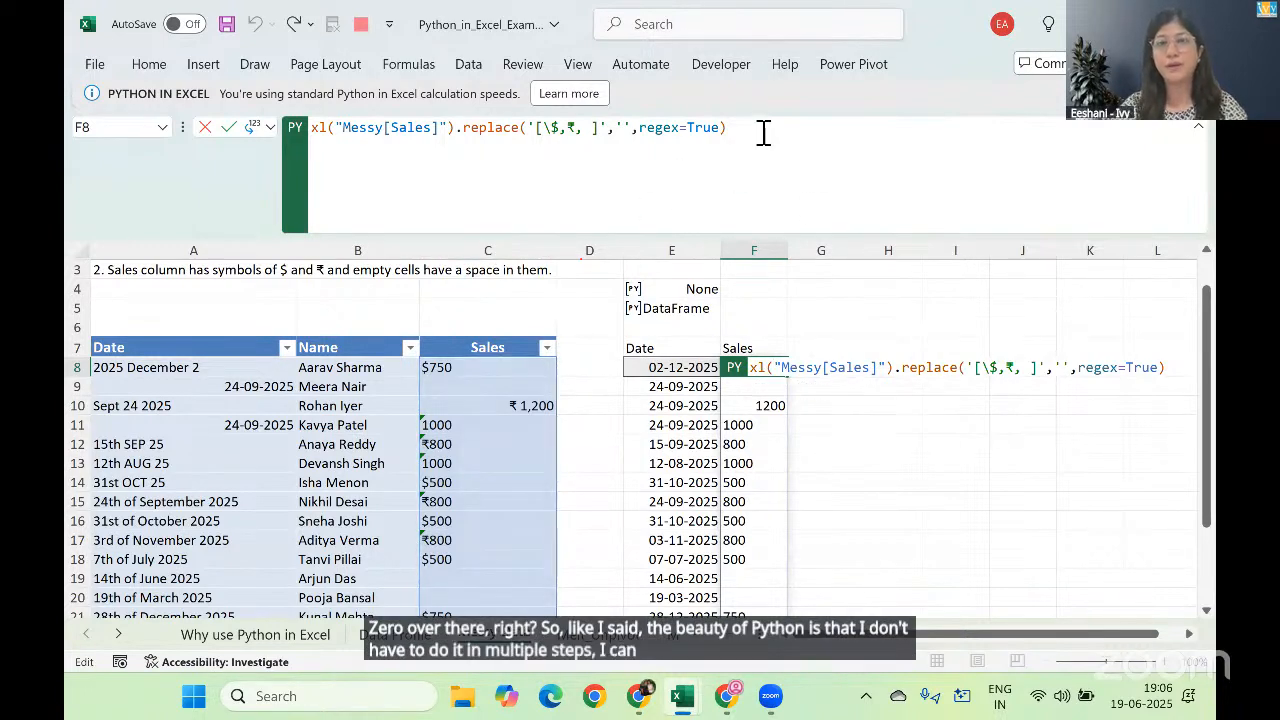
type(".r")
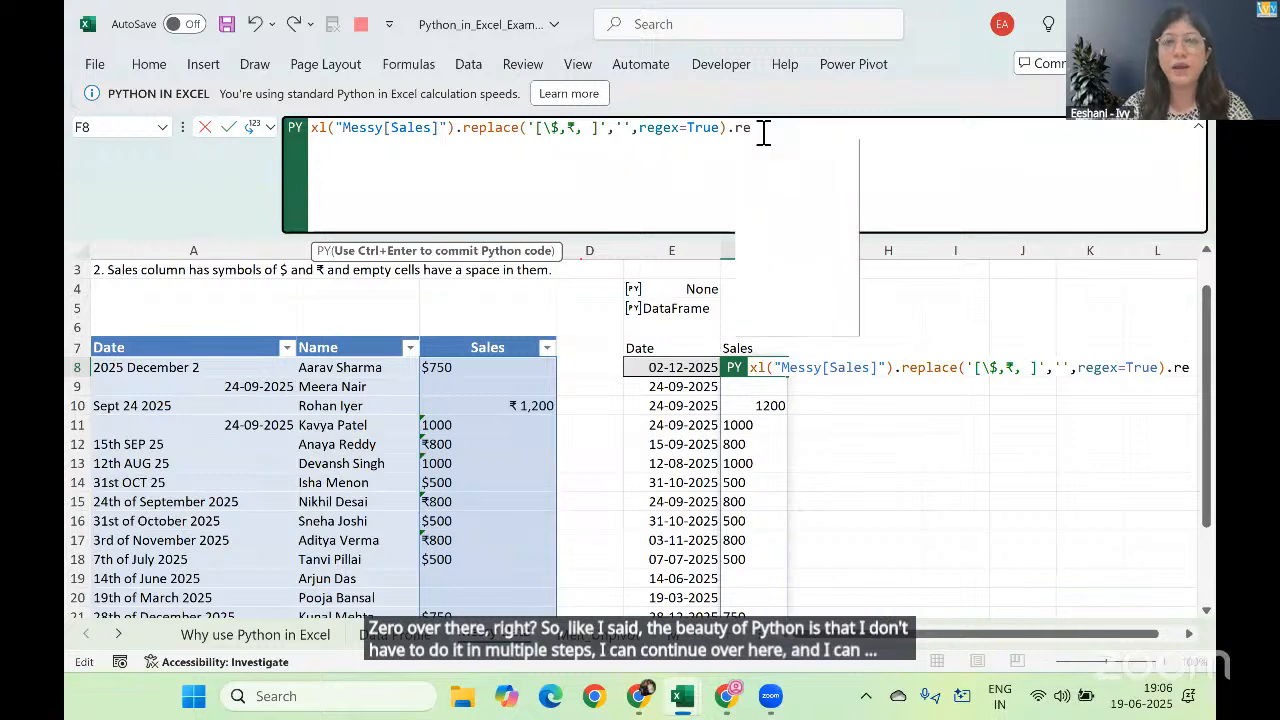
type("e")
key("Down")
key("Down")
key("Tab")
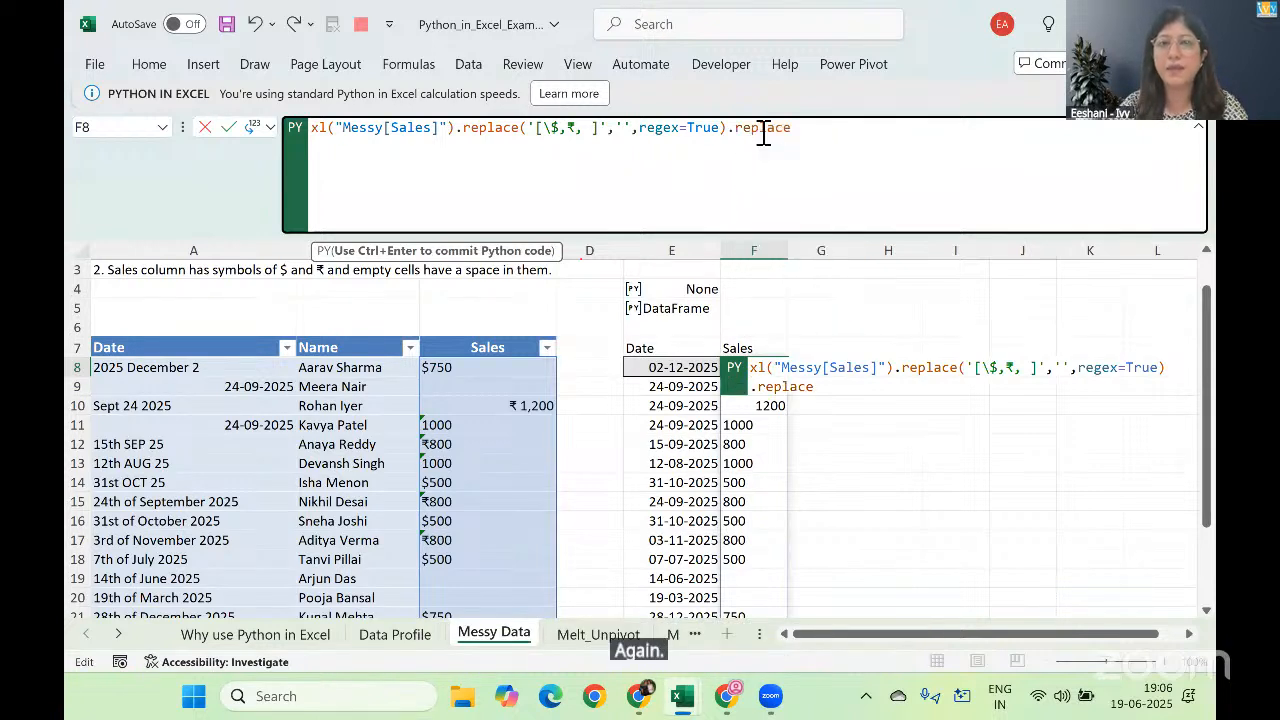
type("(")
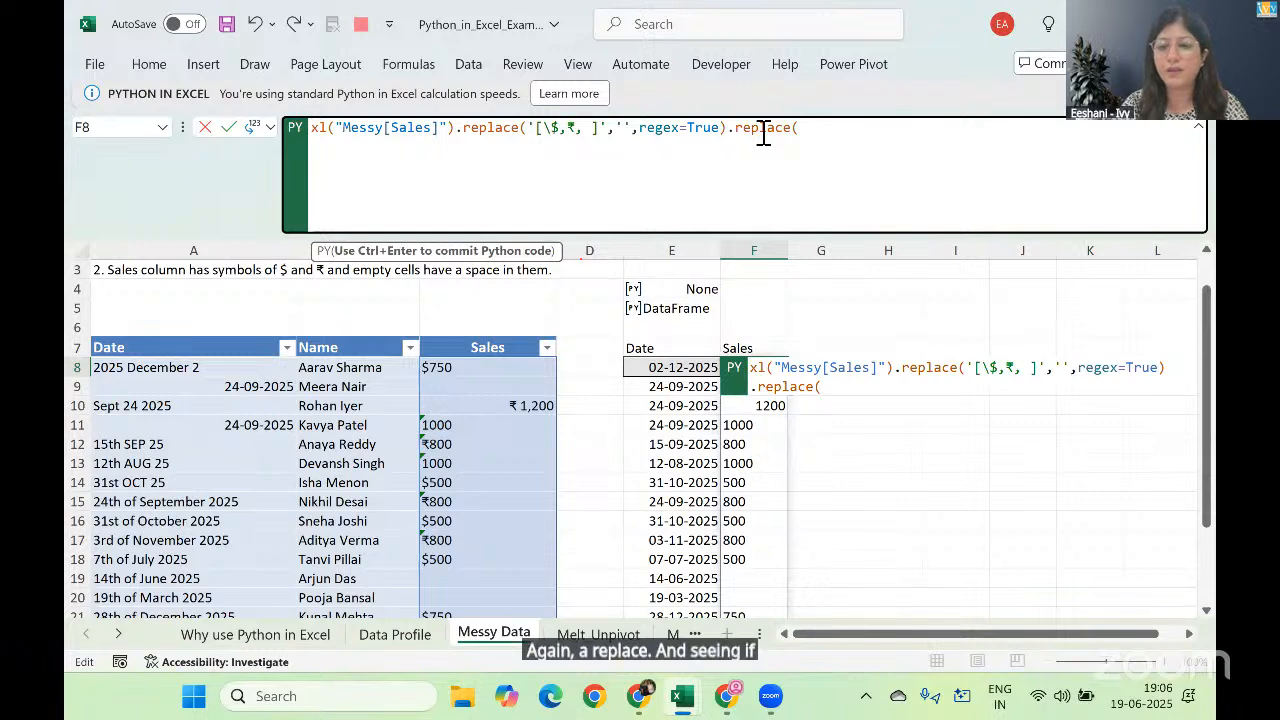
type("'',")
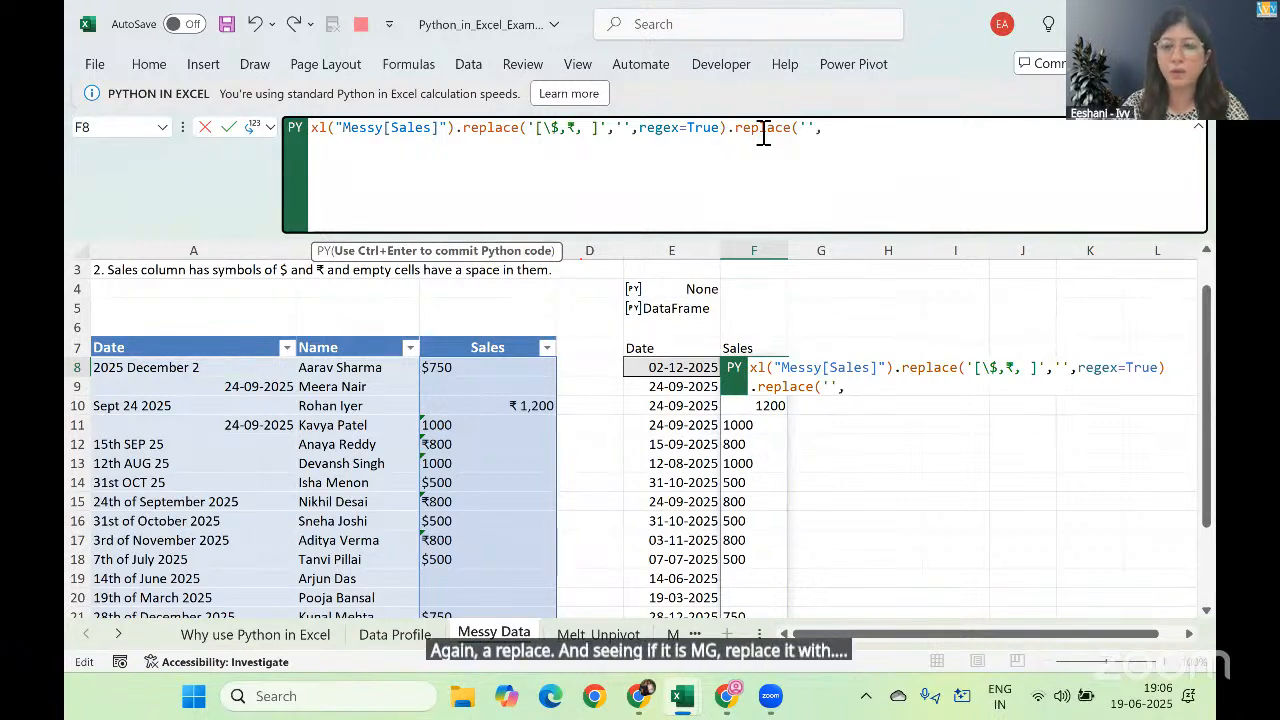
type("'0')")
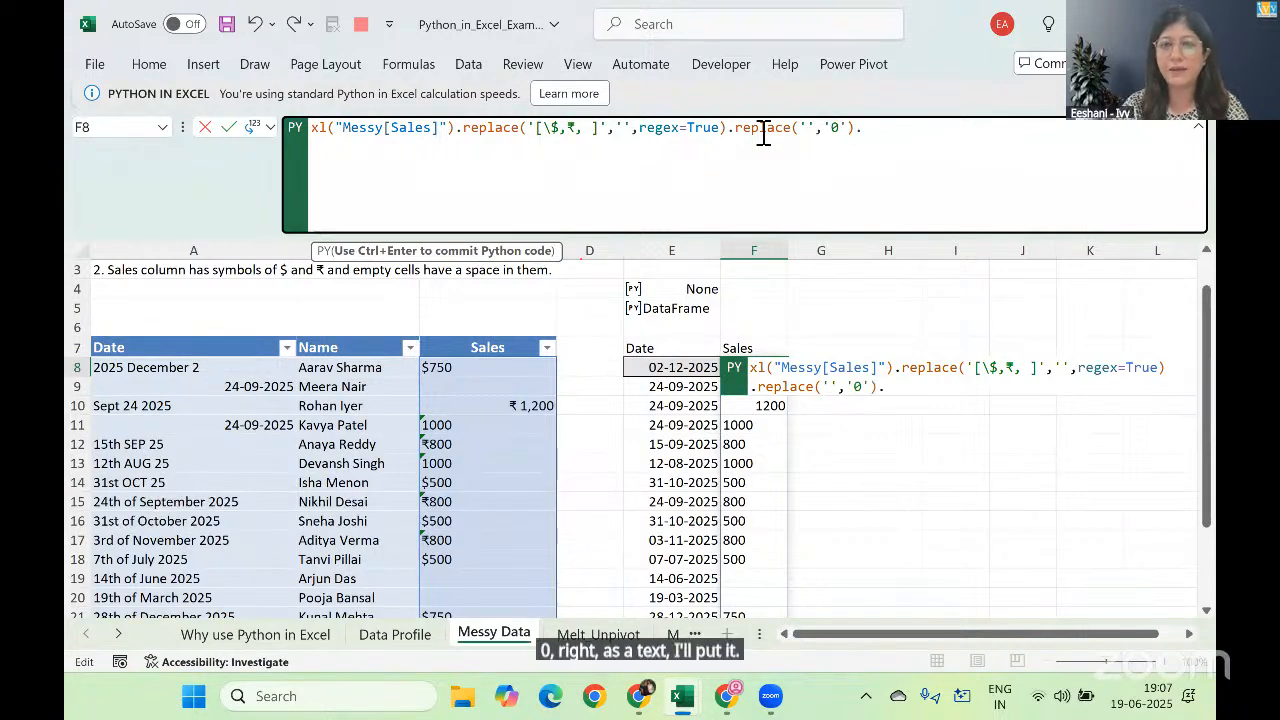
type(".")
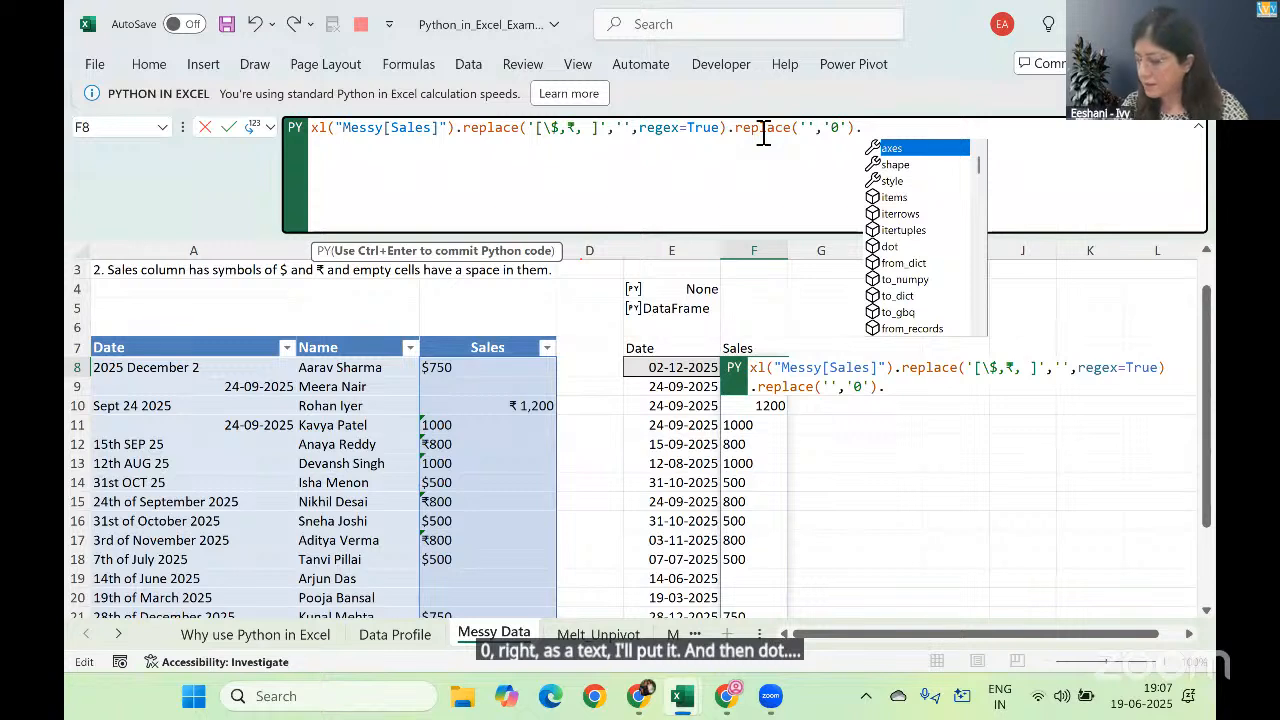
type("asty")
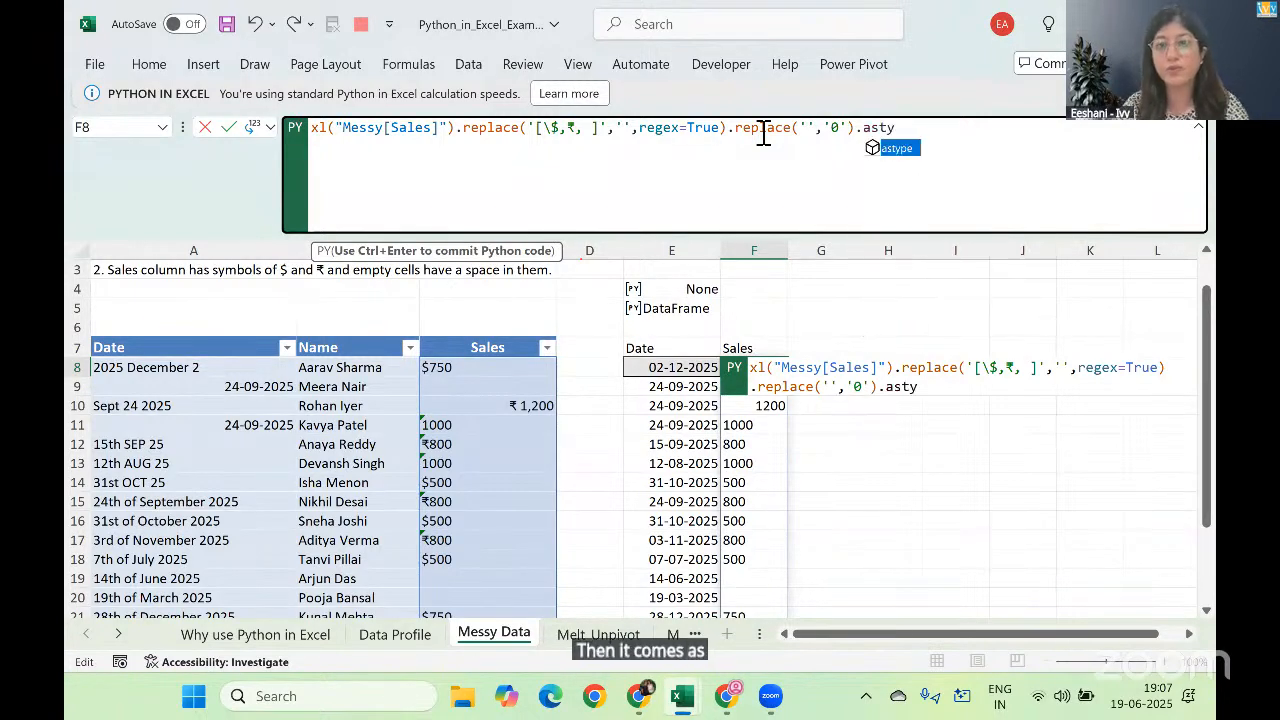
type("pe")
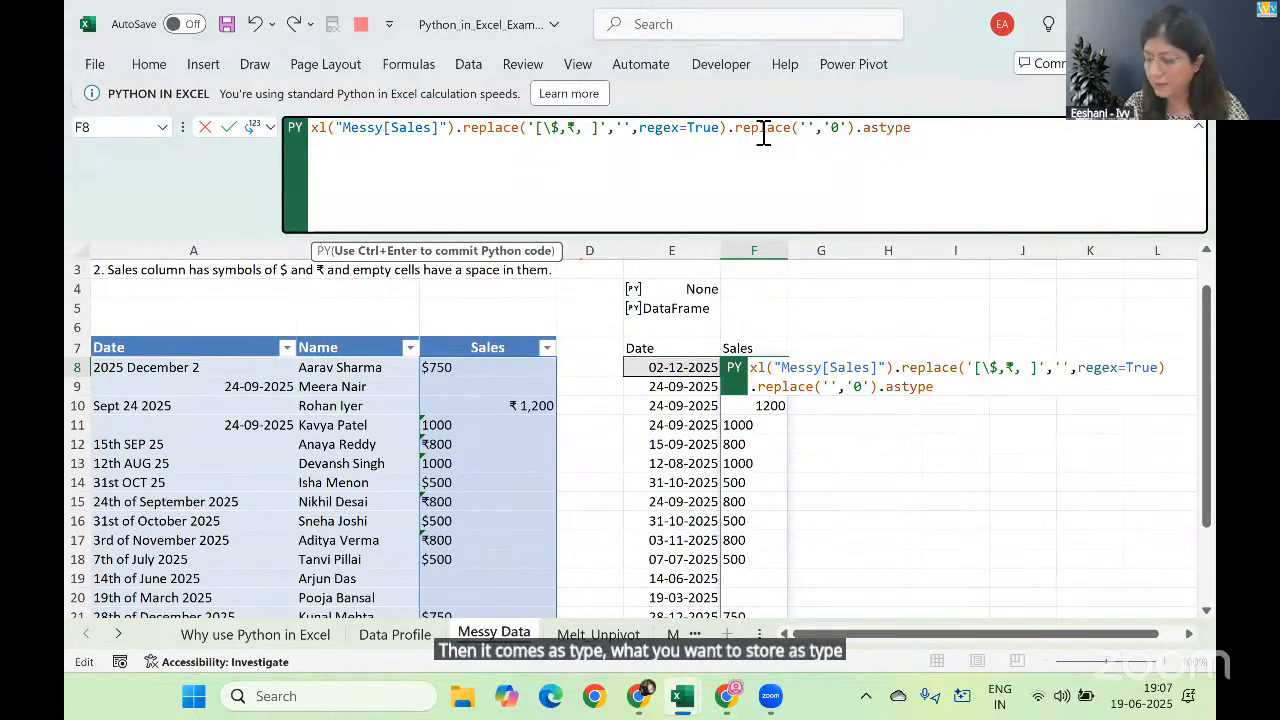
type("('")
Step: Append an astype call with the float type to the end of the F8 Python code
key("Down")
key("Down")
key("Down")
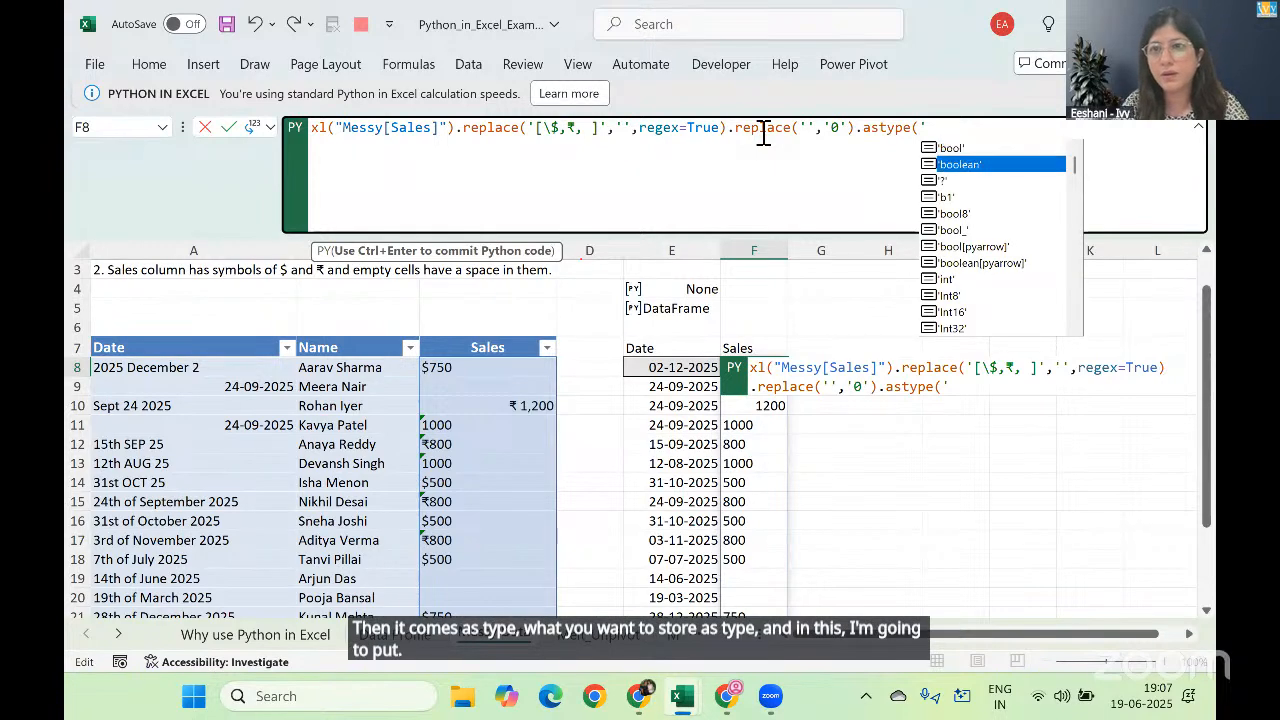
type("f")
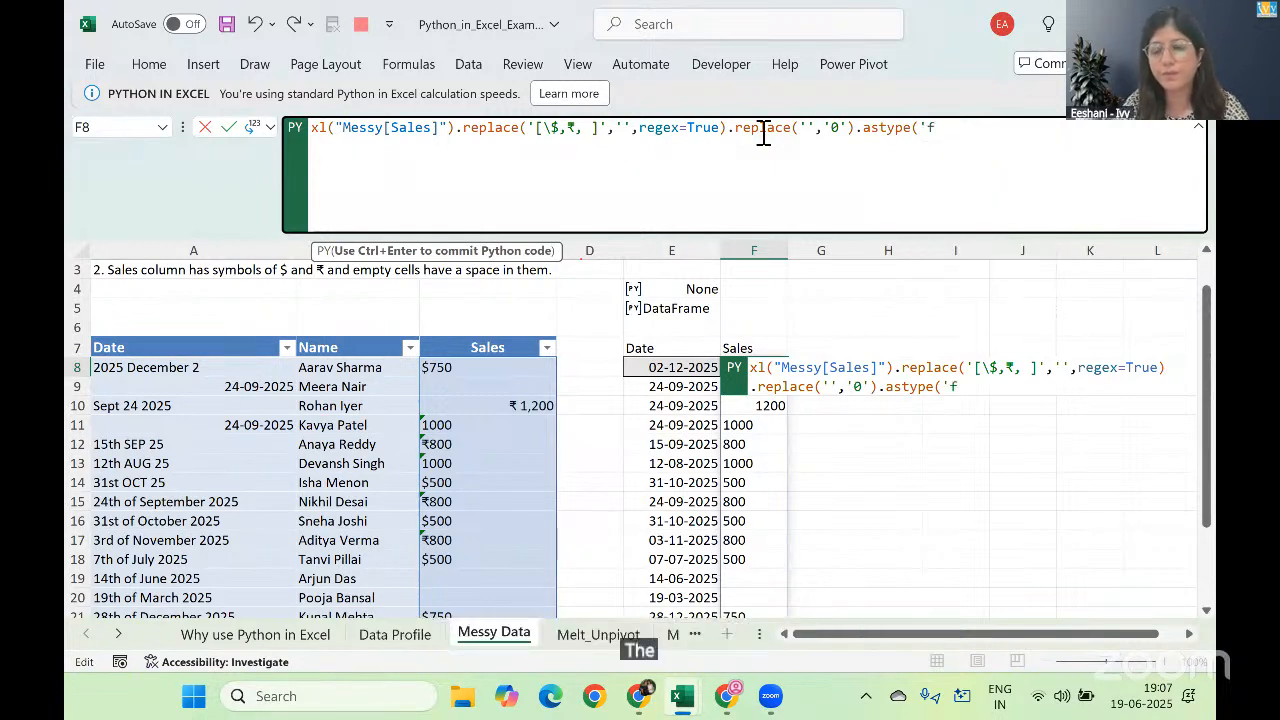
type("loat")
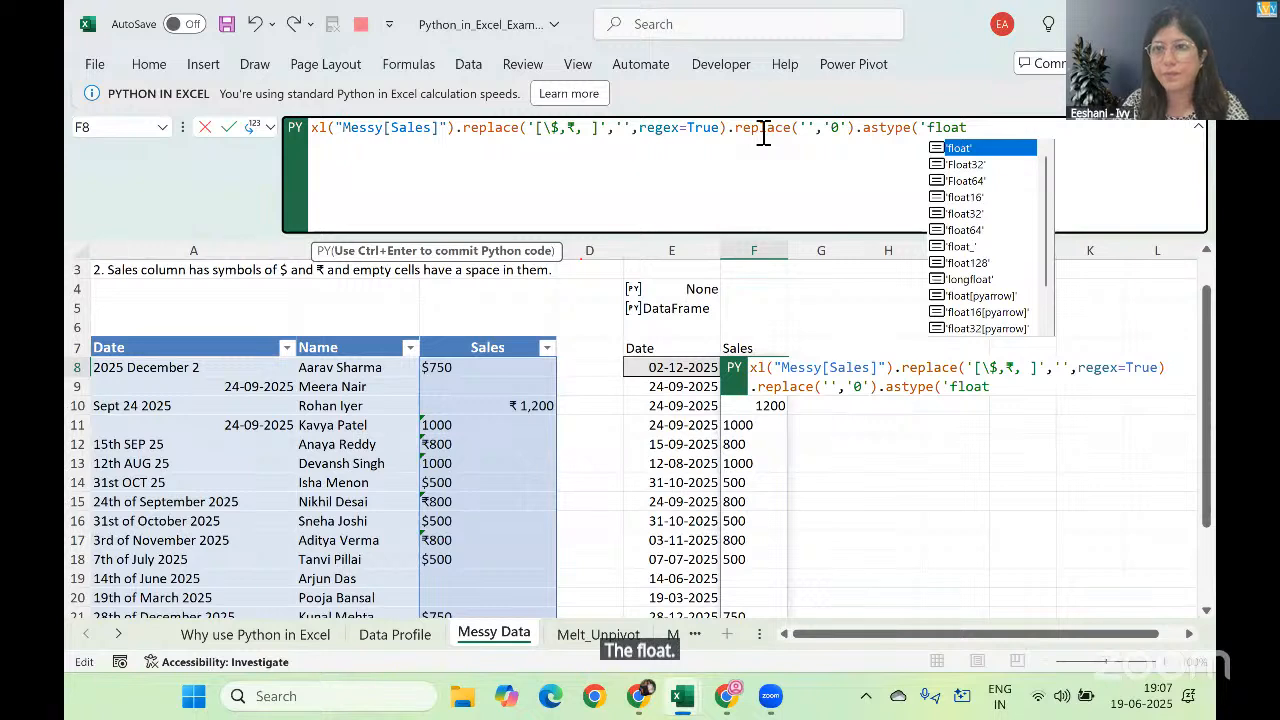
key("Tab")
type(")")
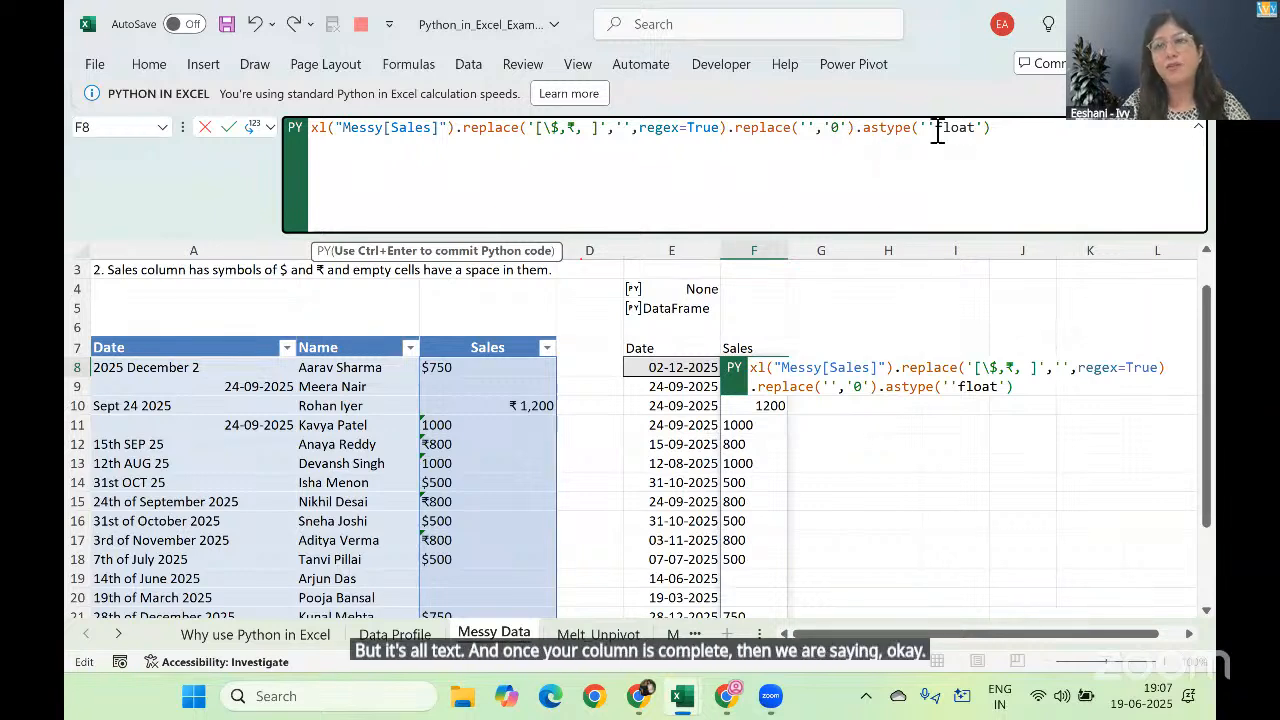
Step: Remove the extra quote before float so the call reads .astype('float'), and commit the F8 Python code
left_click(935, 127)
type("=")
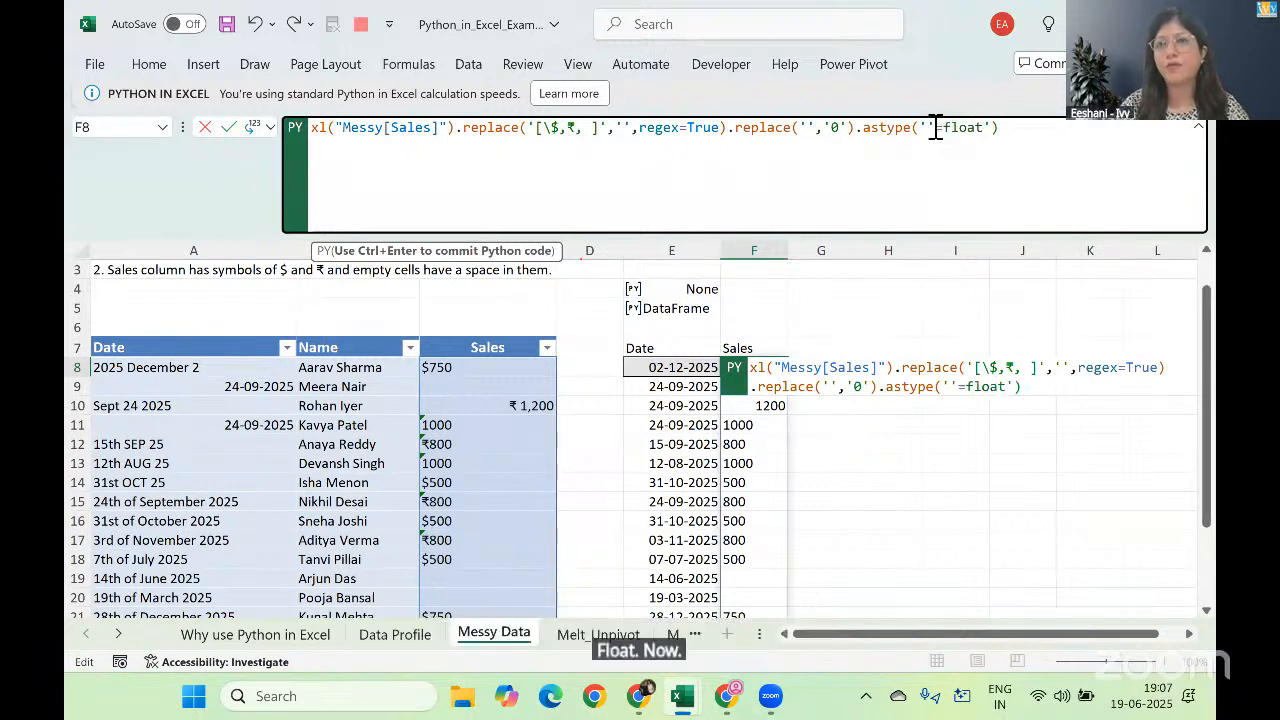
key("BackSpace")
key("BackSpace")
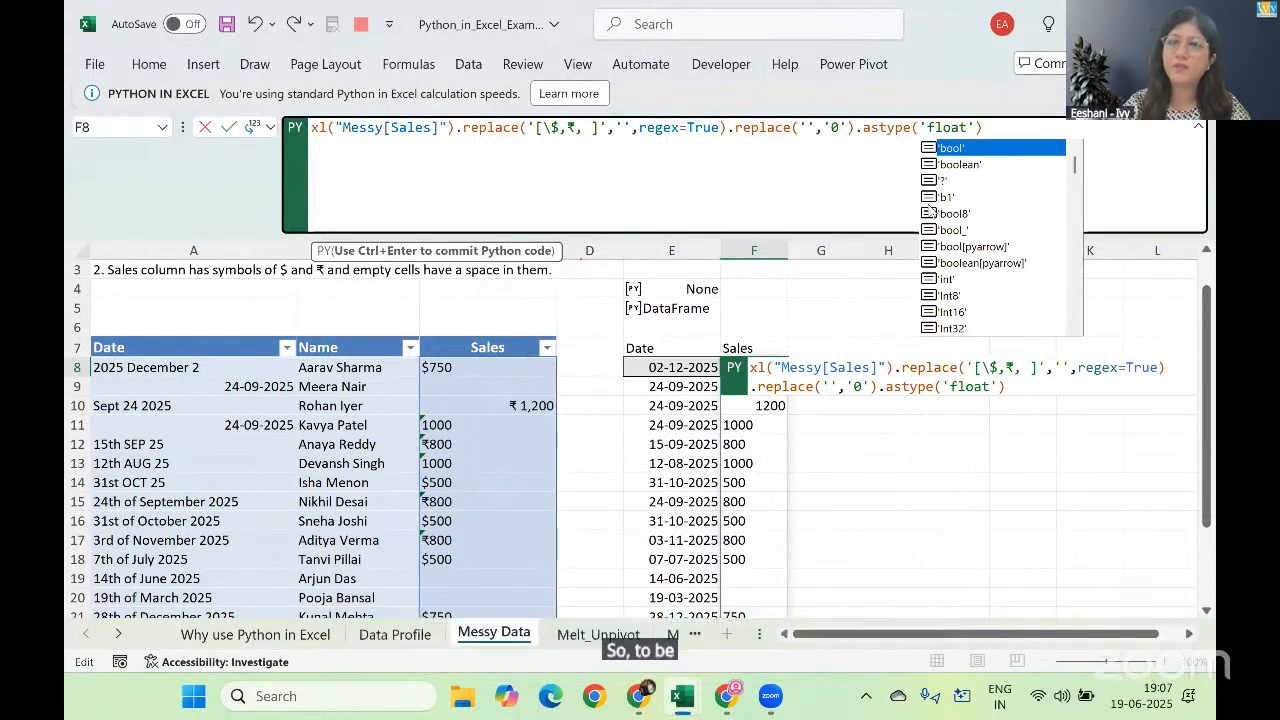
left_click(999, 133)
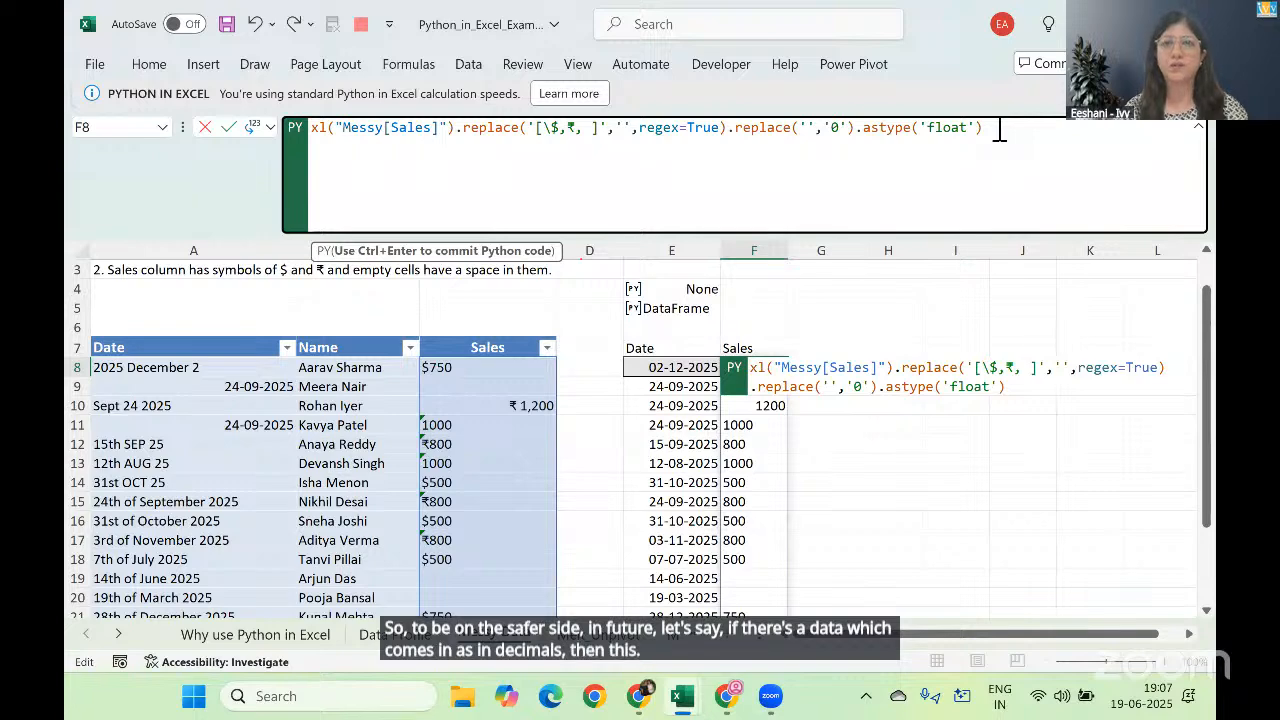
key("ctrl+Return")
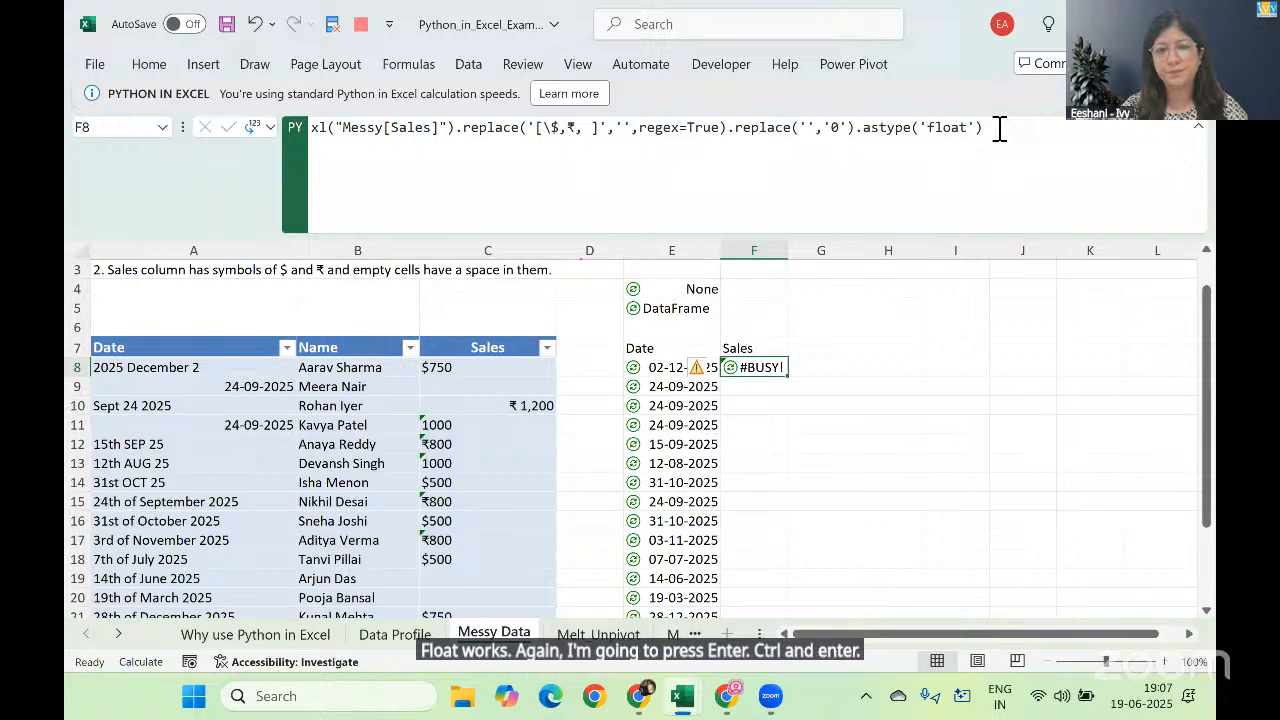
Step: Review the cleaned Sales values spilled down column F from F8
key("Down")
key("Down")
key("Down")
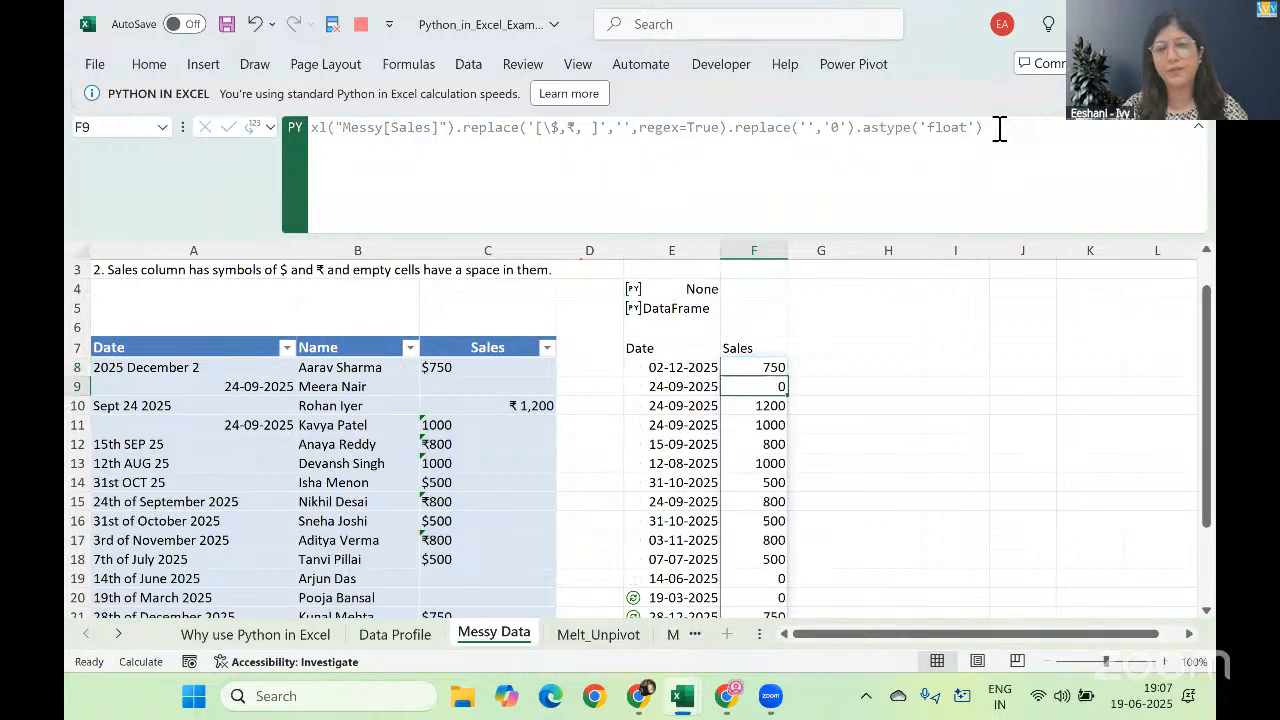
key("ctrl+Down")
key("ctrl+Up")
key("Down")
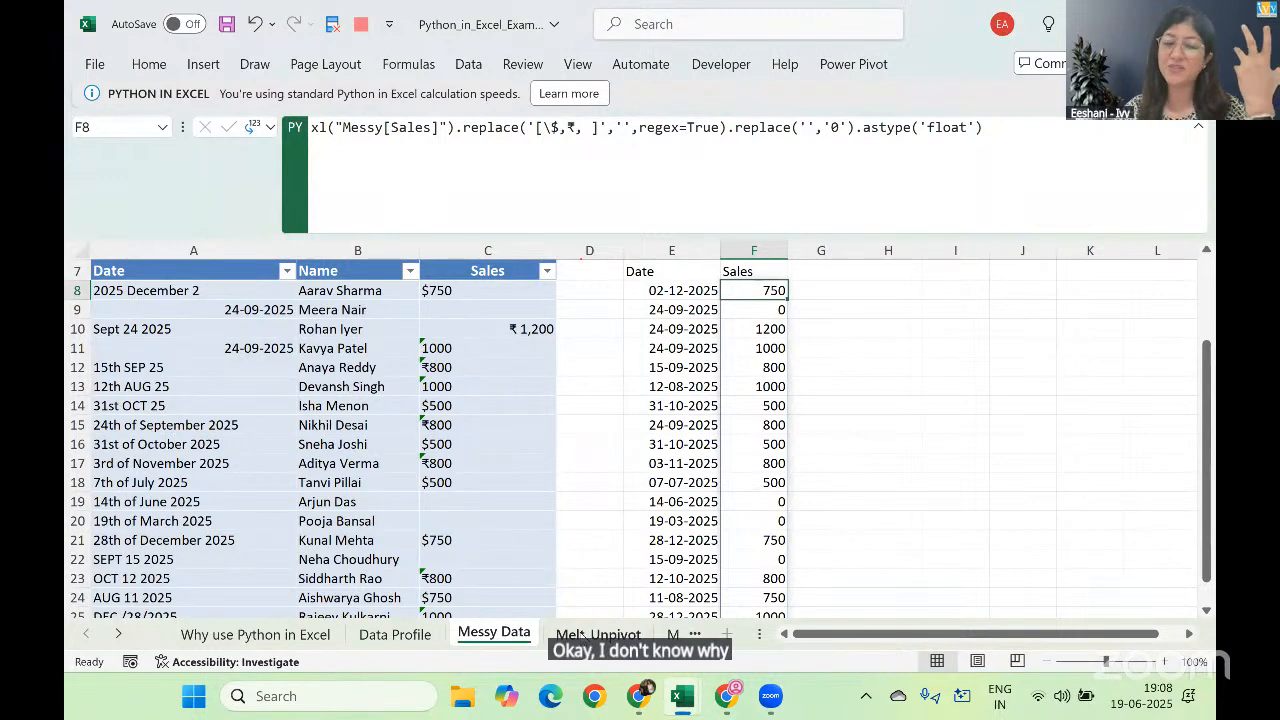
Step: Go to the Melt_Unpivot sheet and select cell A4 in the Product column
left_click(580, 636)
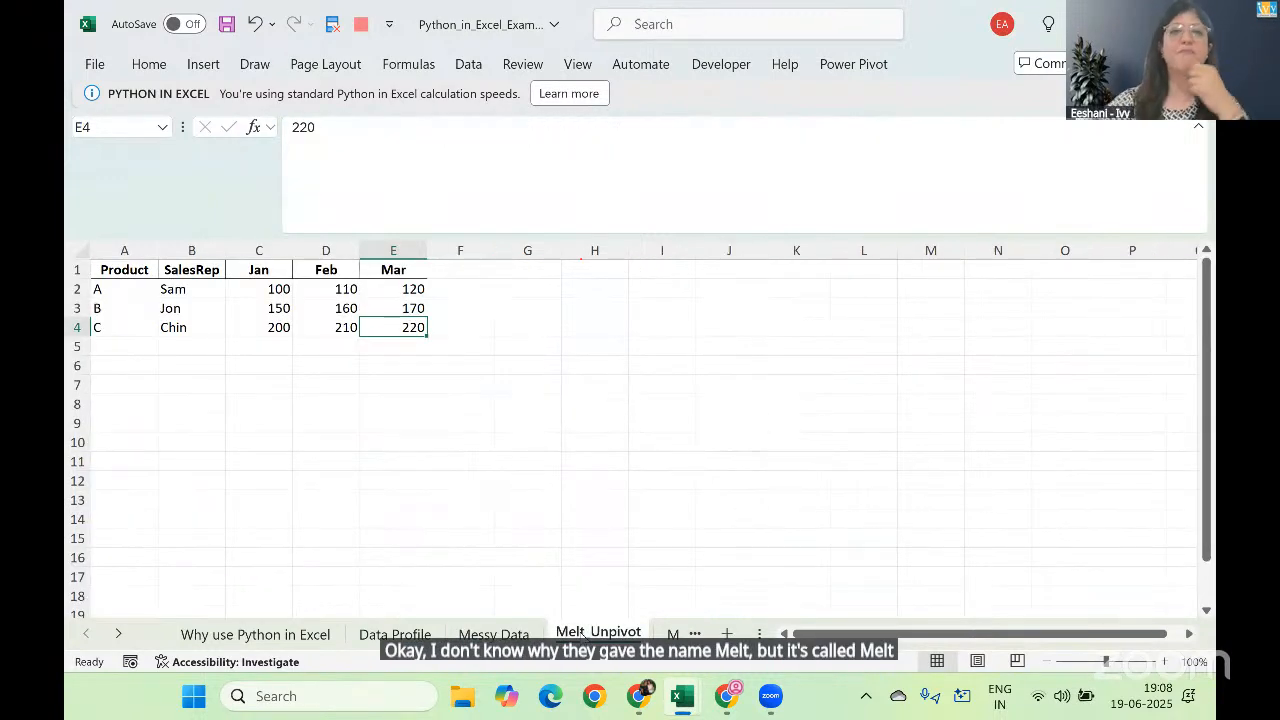
key("Left")
key("Left")
key("Left")
key("Left")
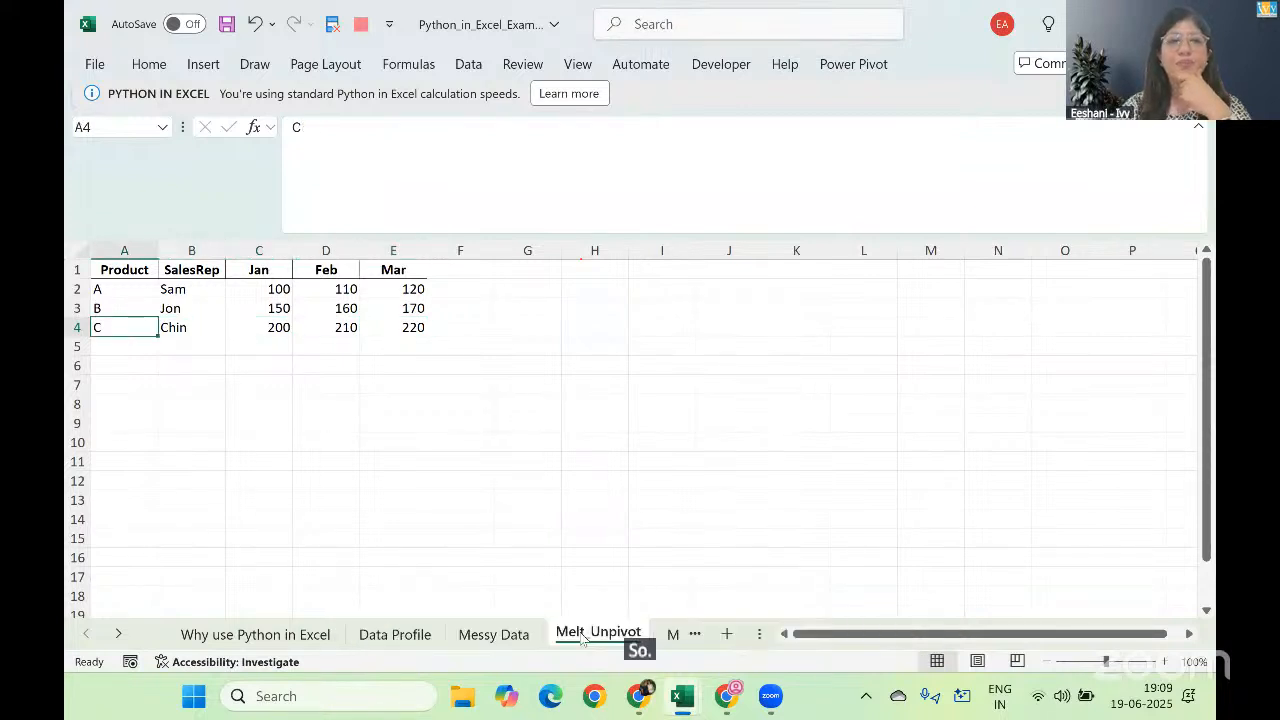
Step: Examine the Jan to Mar column headers and the whole Product and SalesRep matrix in A1:E4, and collapse the formula bar
key("Up")
key("Up")
key("Up")
key("Right")
key("Right")
key("Right")
key("Right")
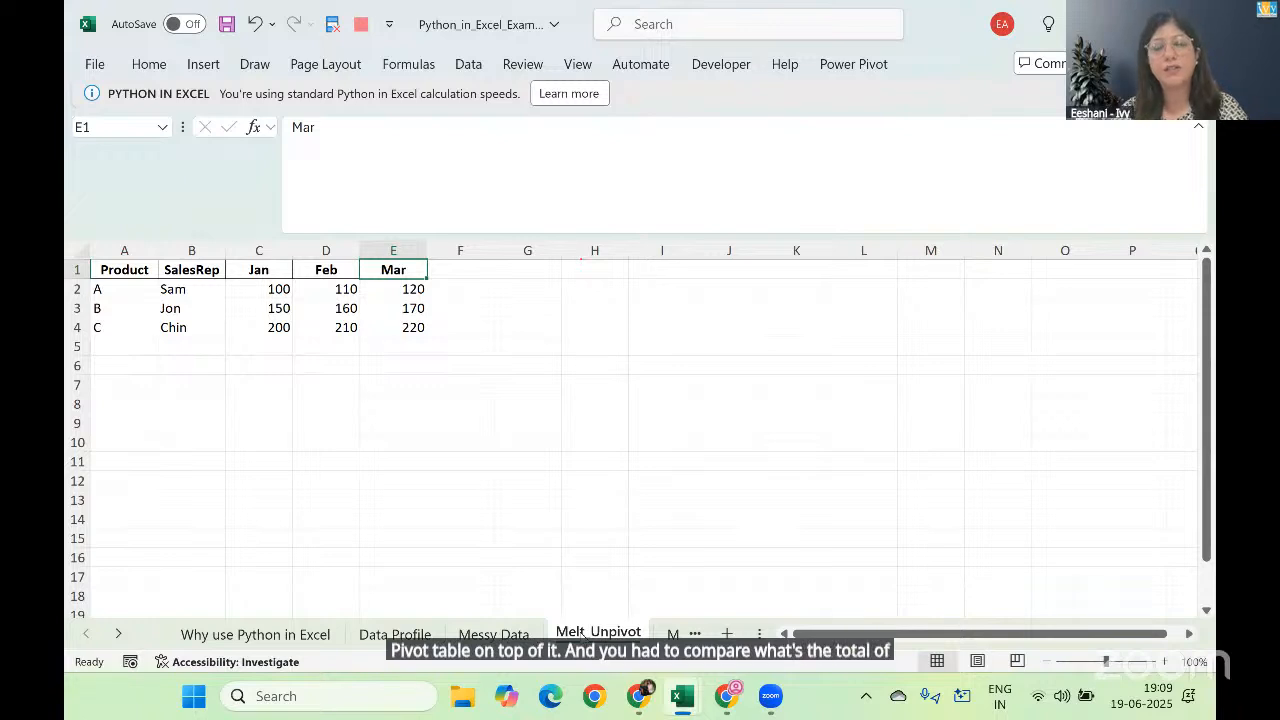
key("shift+Left")
key("shift+Left")
key("shift+Left")
key("shift+Left")
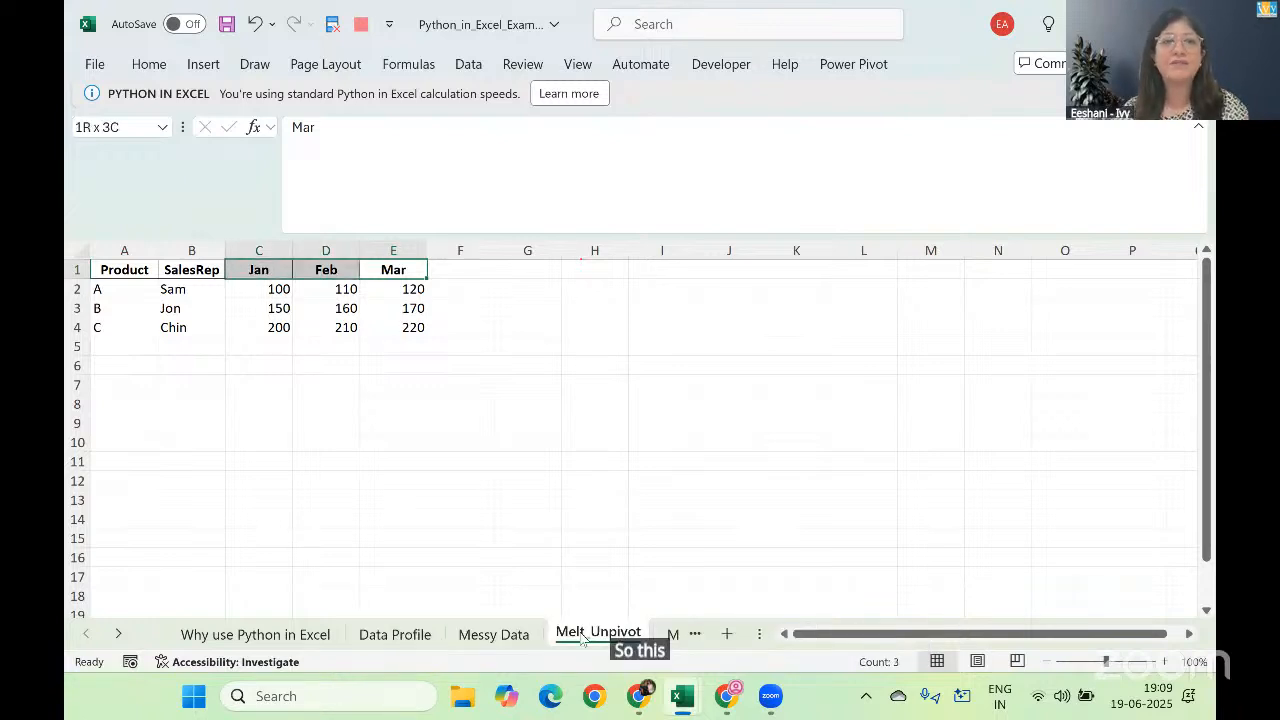
key("shift+Down")
key("shift+Down")
key("shift+Down")
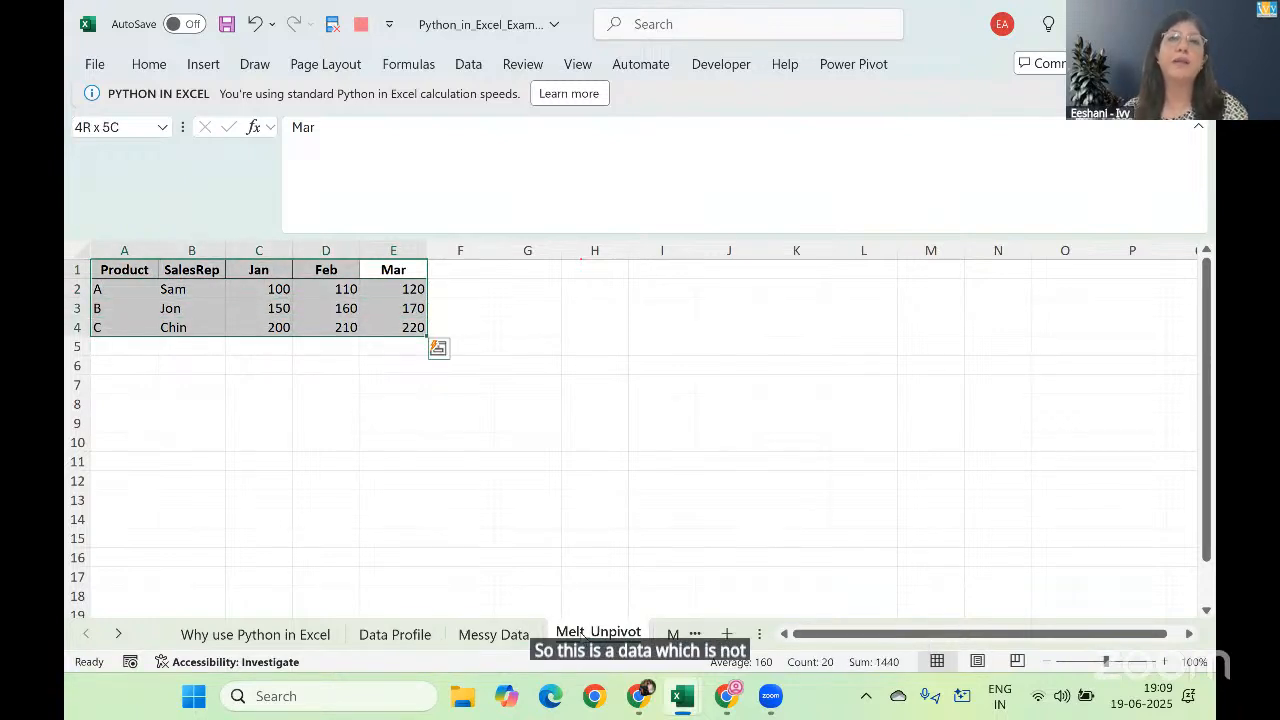
key("Up")
key("shift+Left")
key("shift+Left")
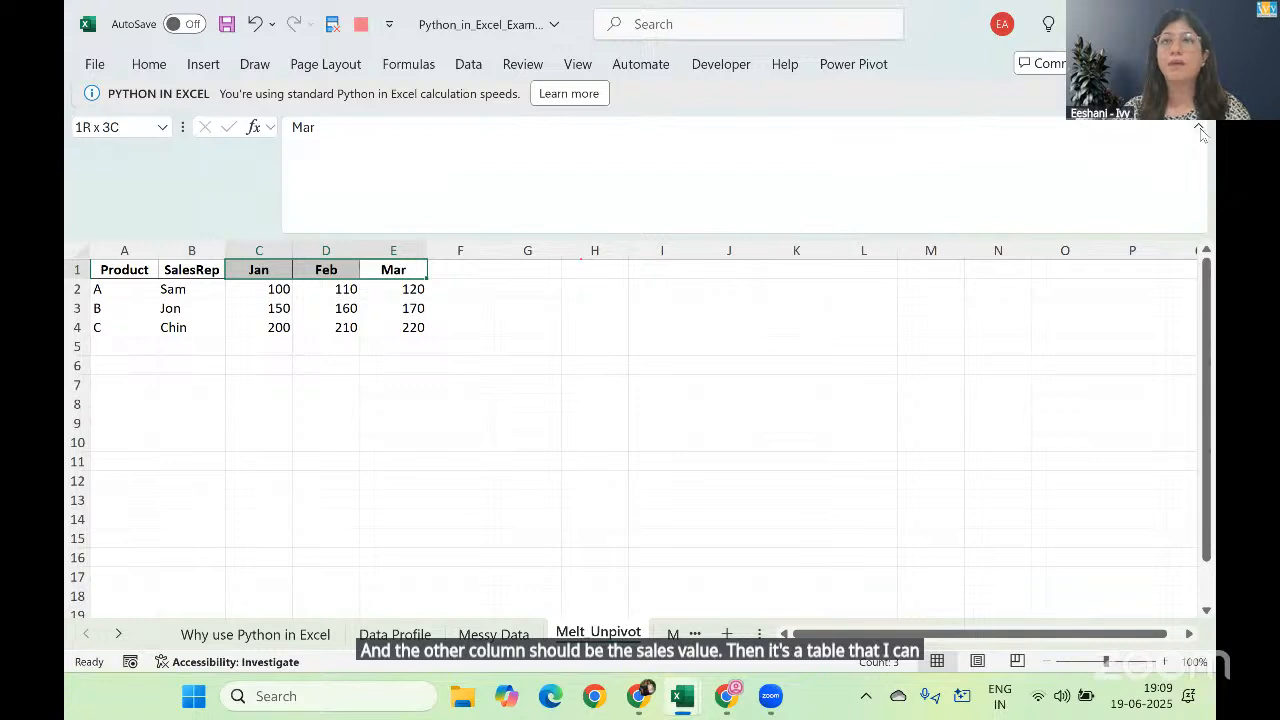
key("ctrl+shift+u")
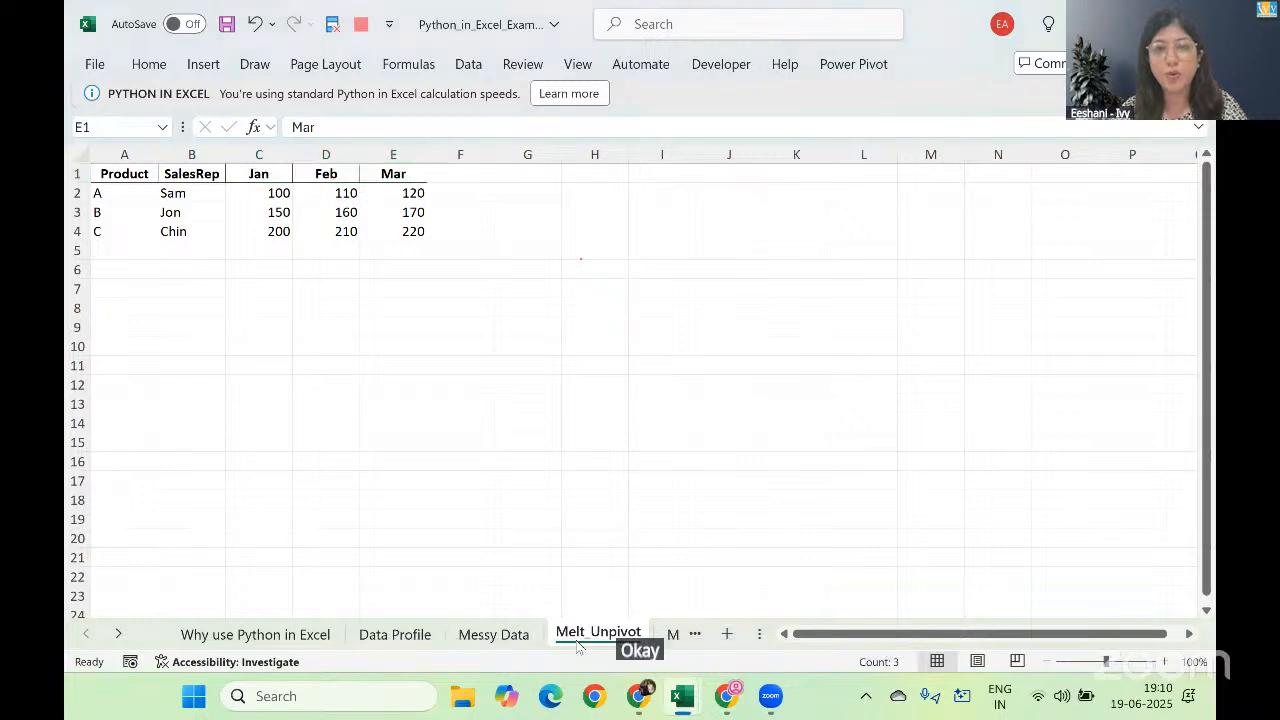
Step: Switch to the solution workbook's Melt_Unpivot sheet and enlarge it to read the pd.melt code above the matrix
key("alt+Tab")
key("alt+Tab")
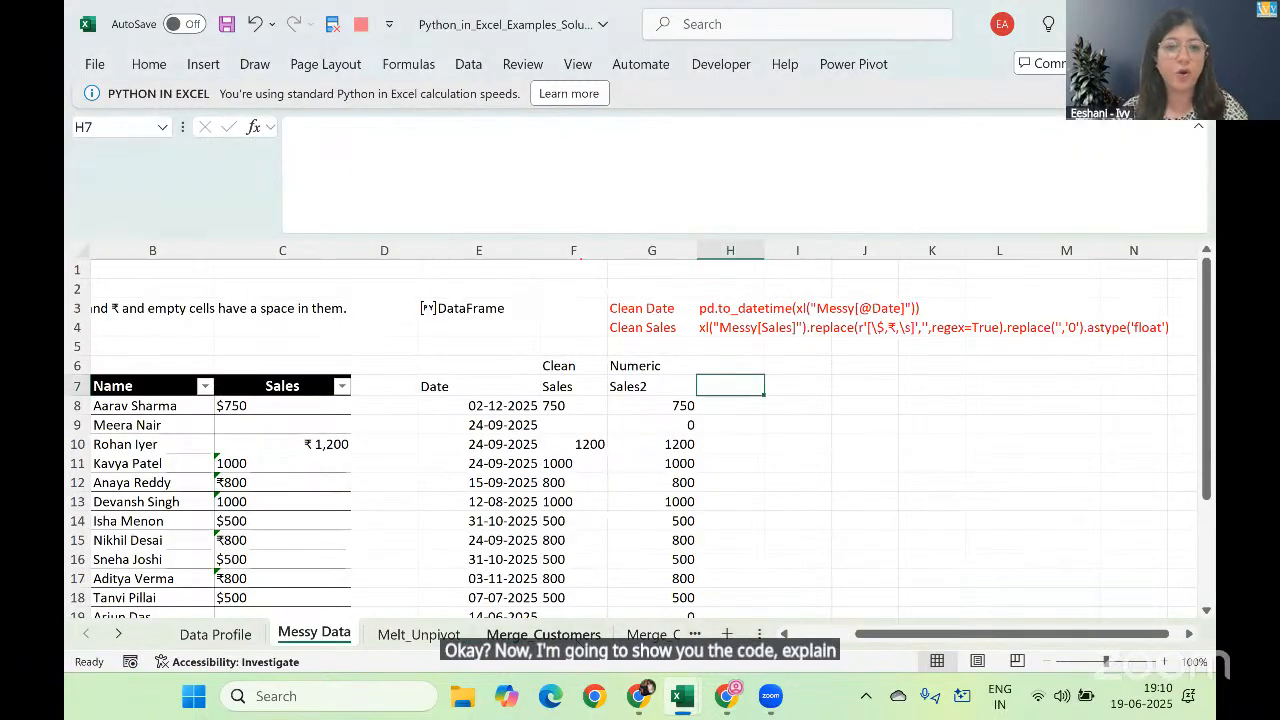
key("ctrl+Page_Down")
key("Up")
key("Up")
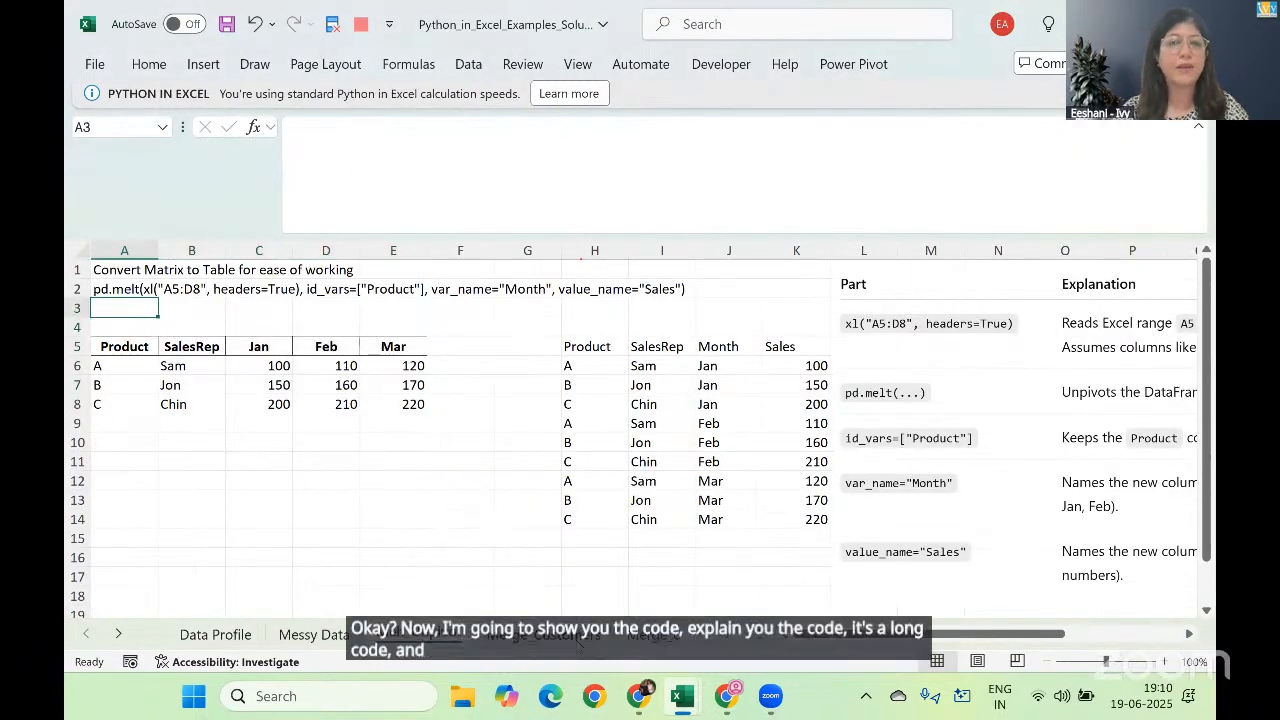
left_click(1165, 662)
left_click(1165, 662)
left_click(1165, 662)
left_click(1165, 662)
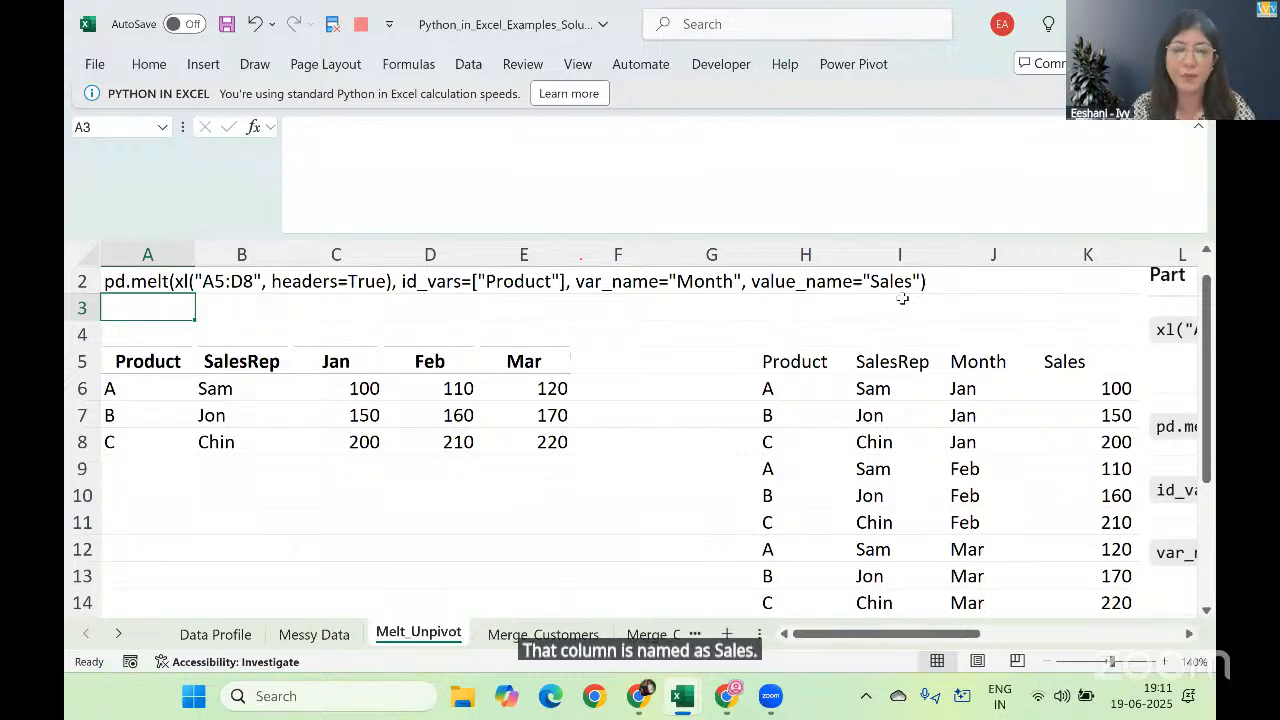
Step: Copy the pd.melt code cell A2 and select H1 on the Melt_Unpivot sheet of the examples workbook
key("Up")
key("ctrl+c")
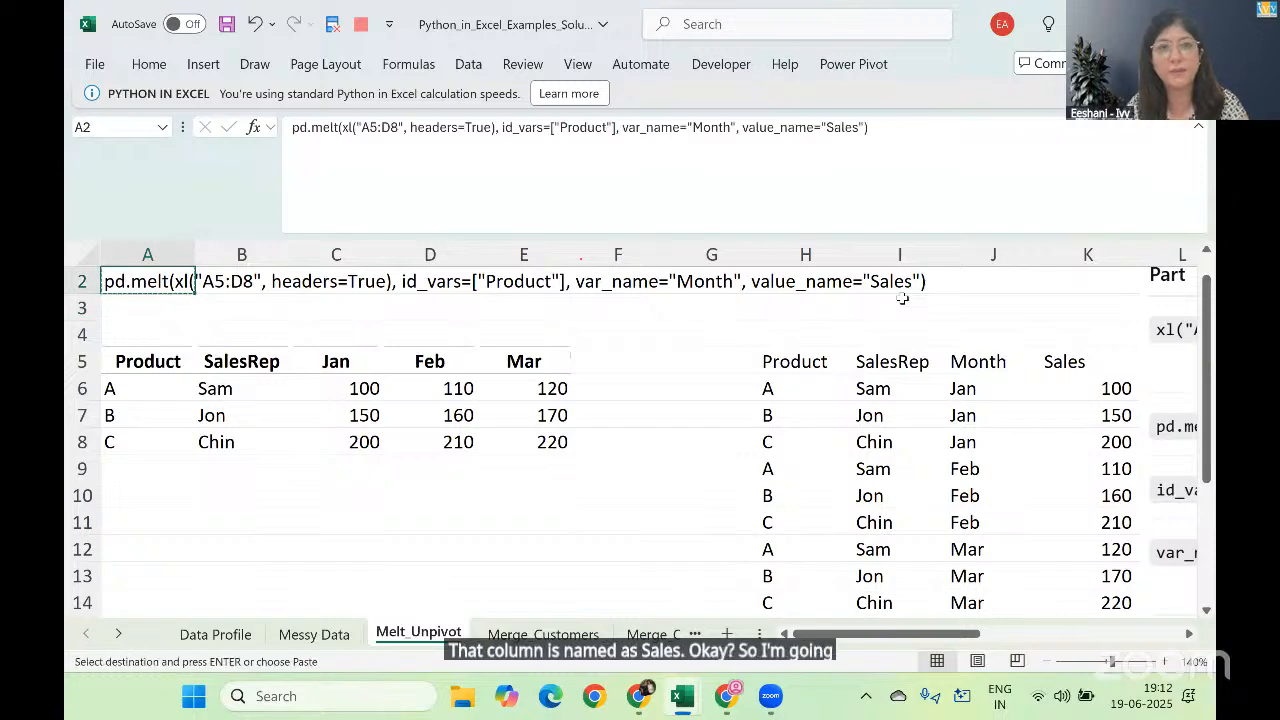
key("alt+Tab")
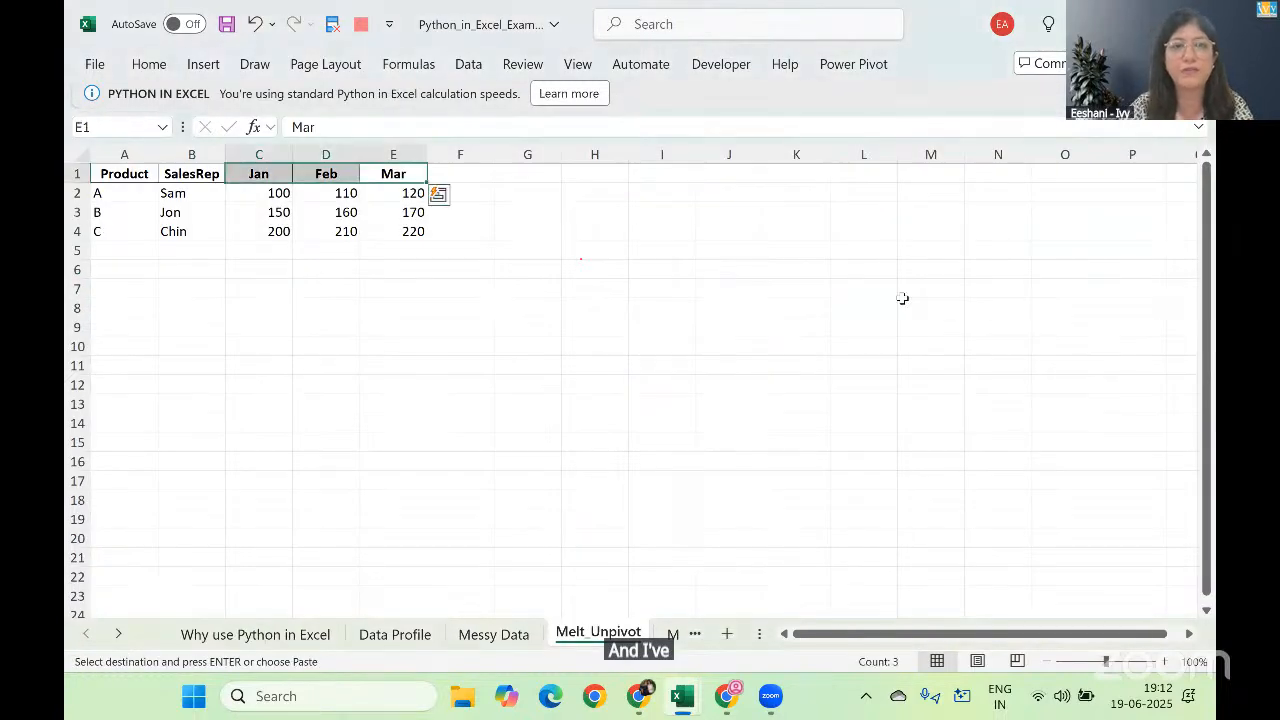
left_click(582, 173)
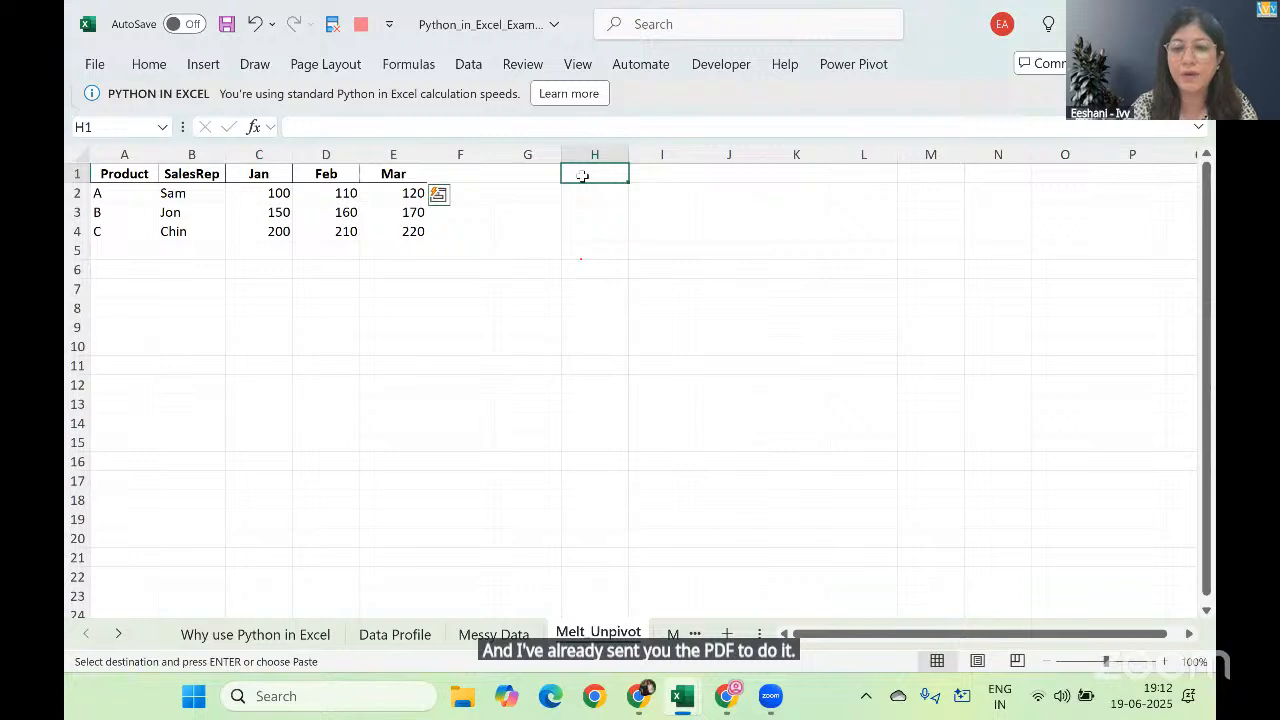
type("=py")
key("Tab")
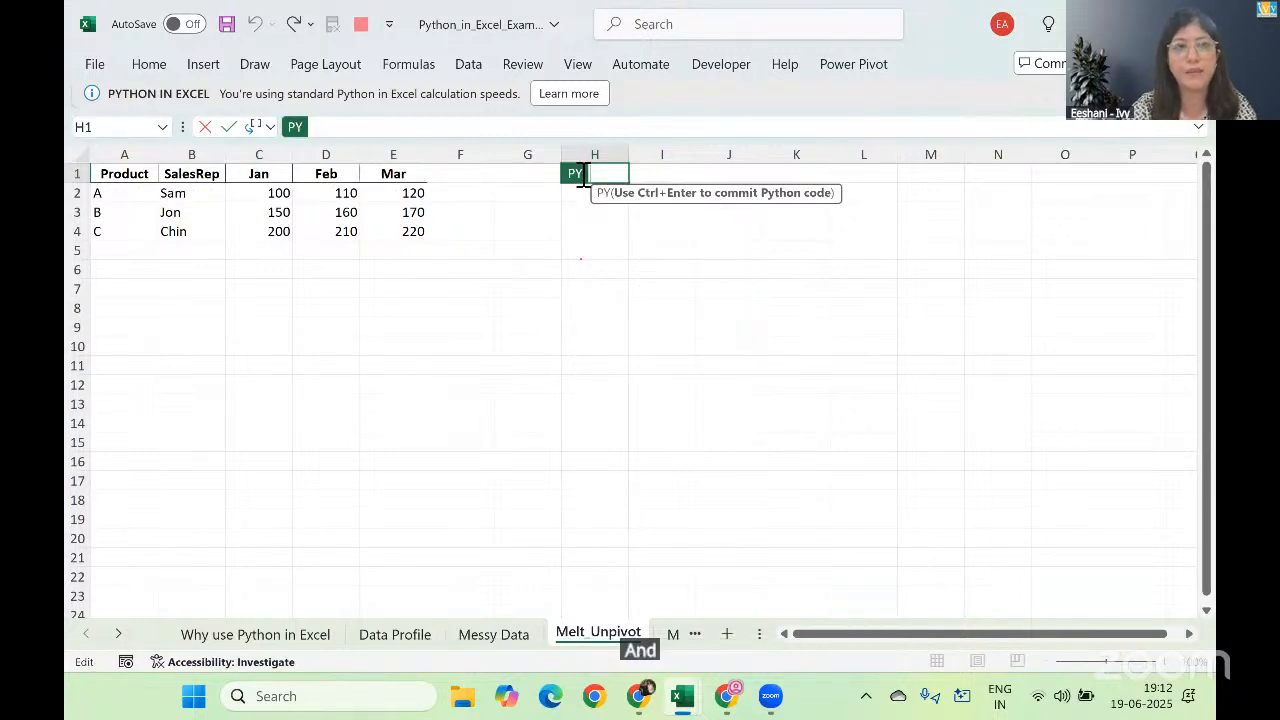
key("Escape")
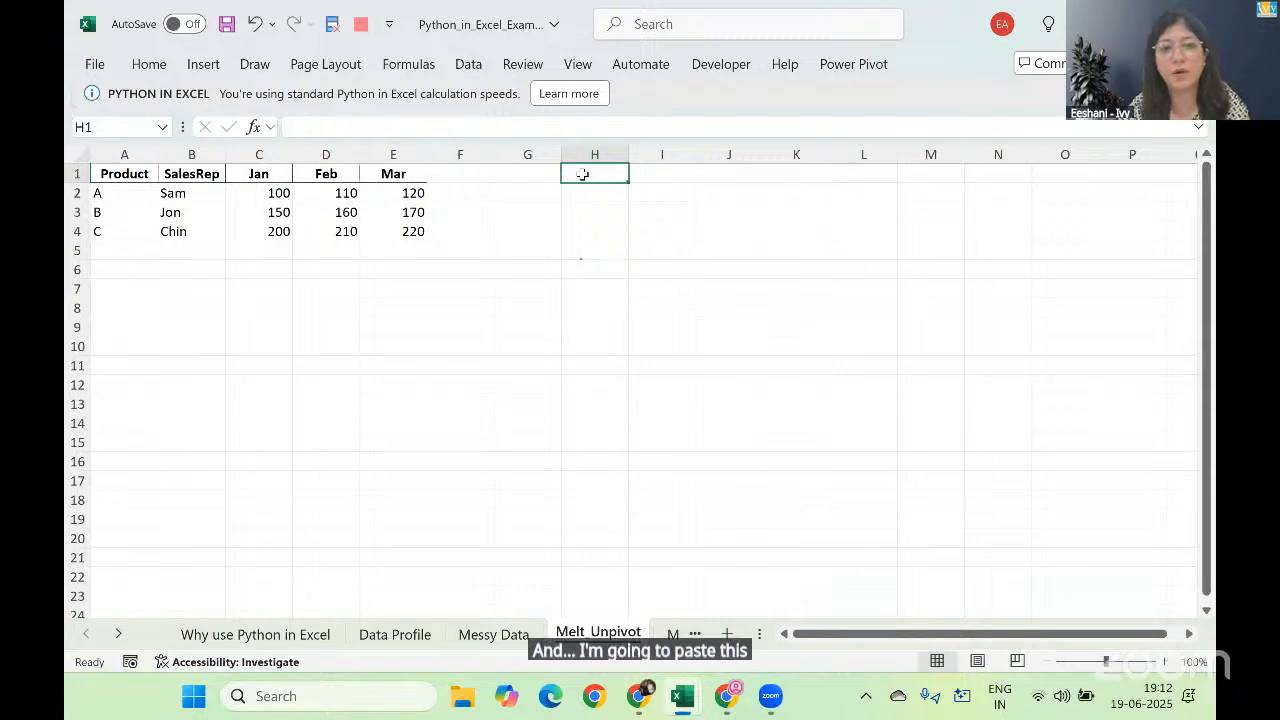
key("ctrl+Page_Down")
key("ctrl+Page_Up")
Step: Copy the pd.melt code text from A2 of the solution workbook into a new Python formula in H1 of the examples workbook
key("alt+Tab")
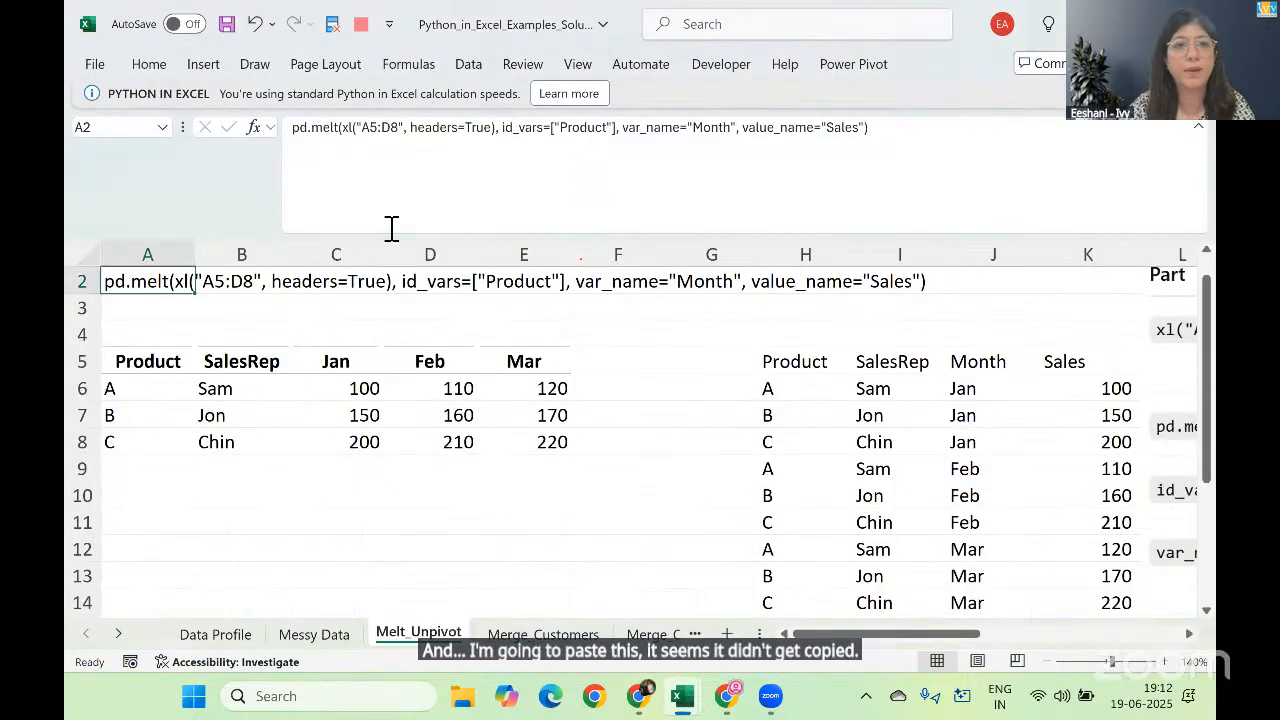
left_click(387, 128)
key("ctrl+a")
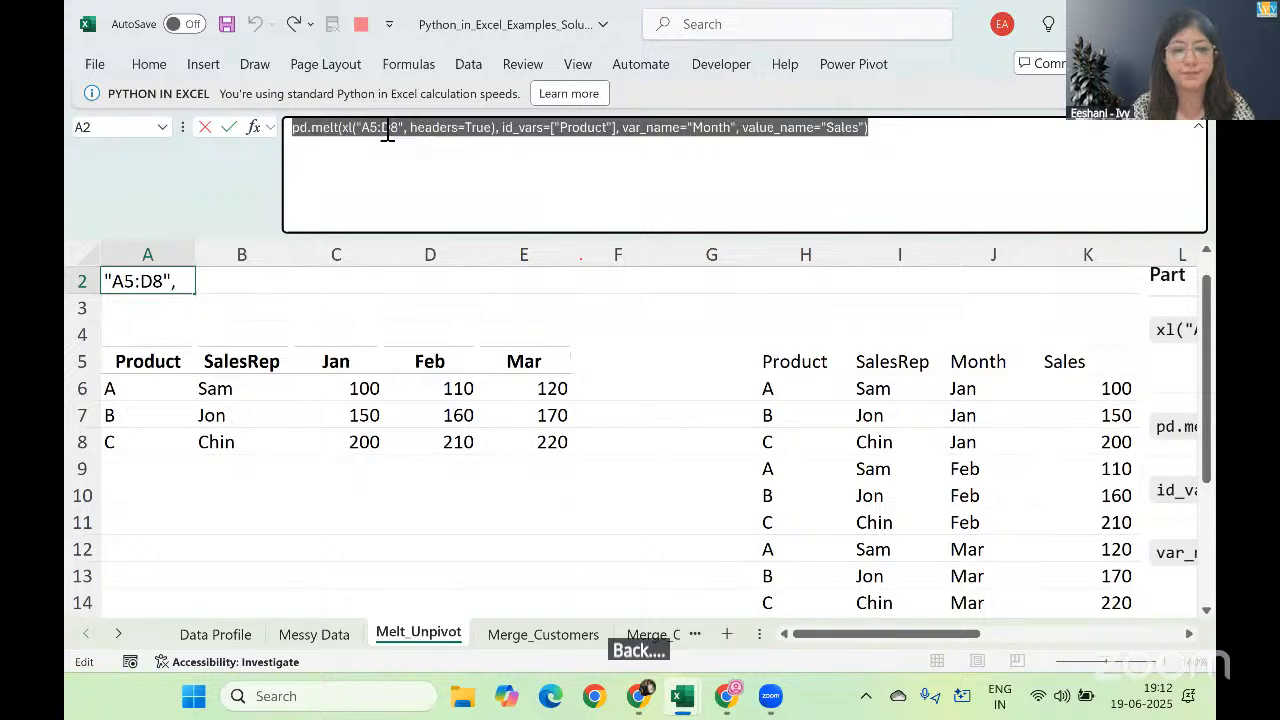
key("Return")
key("alt+Tab")
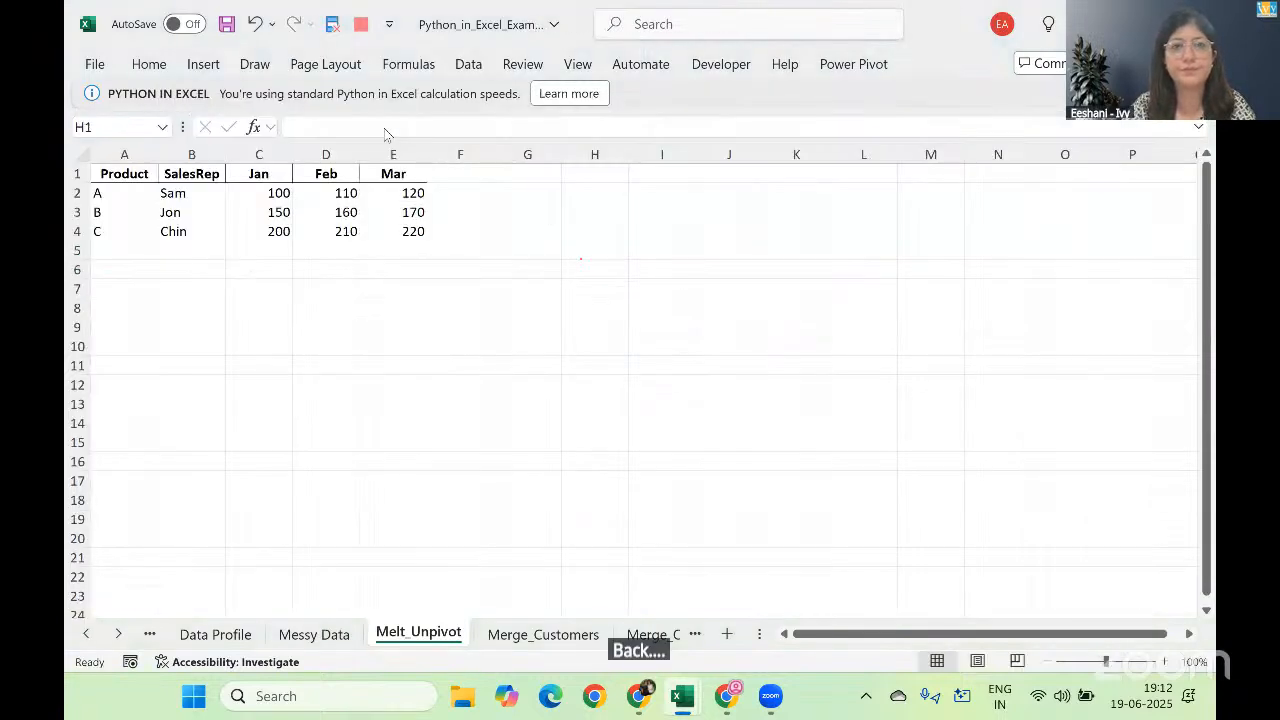
type("=py")
key("Tab")
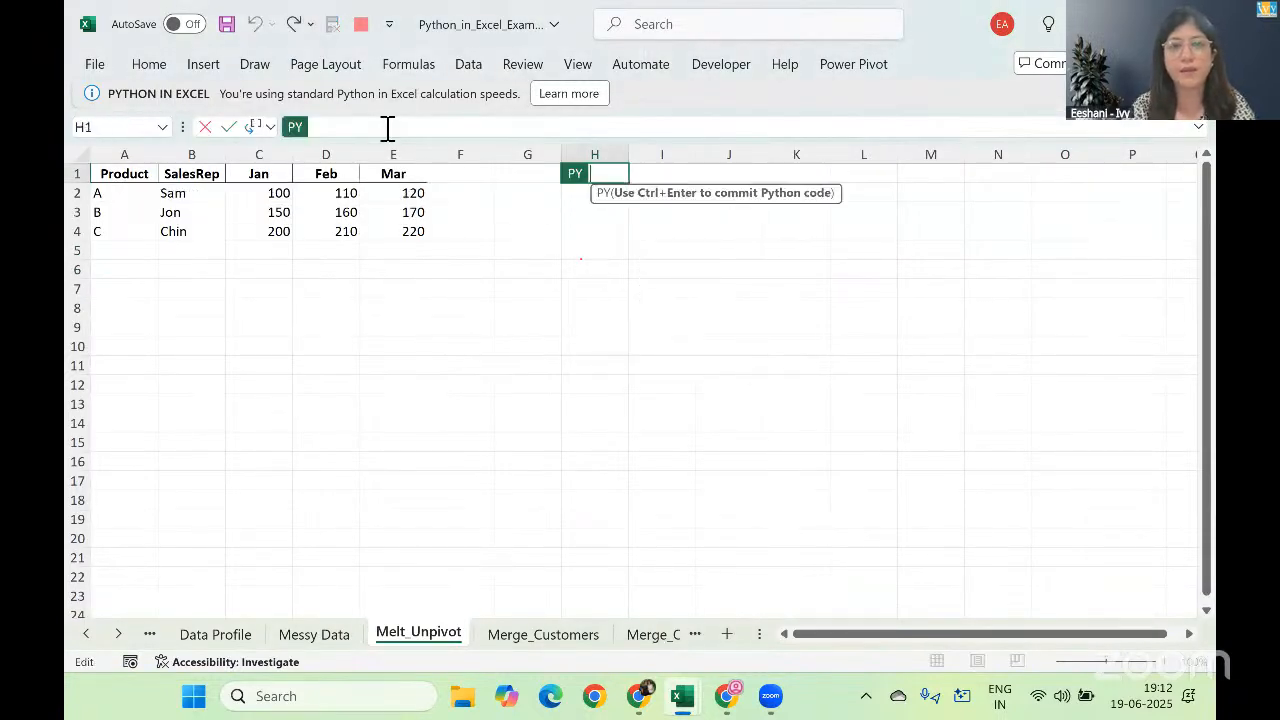
key("ctrl+v")
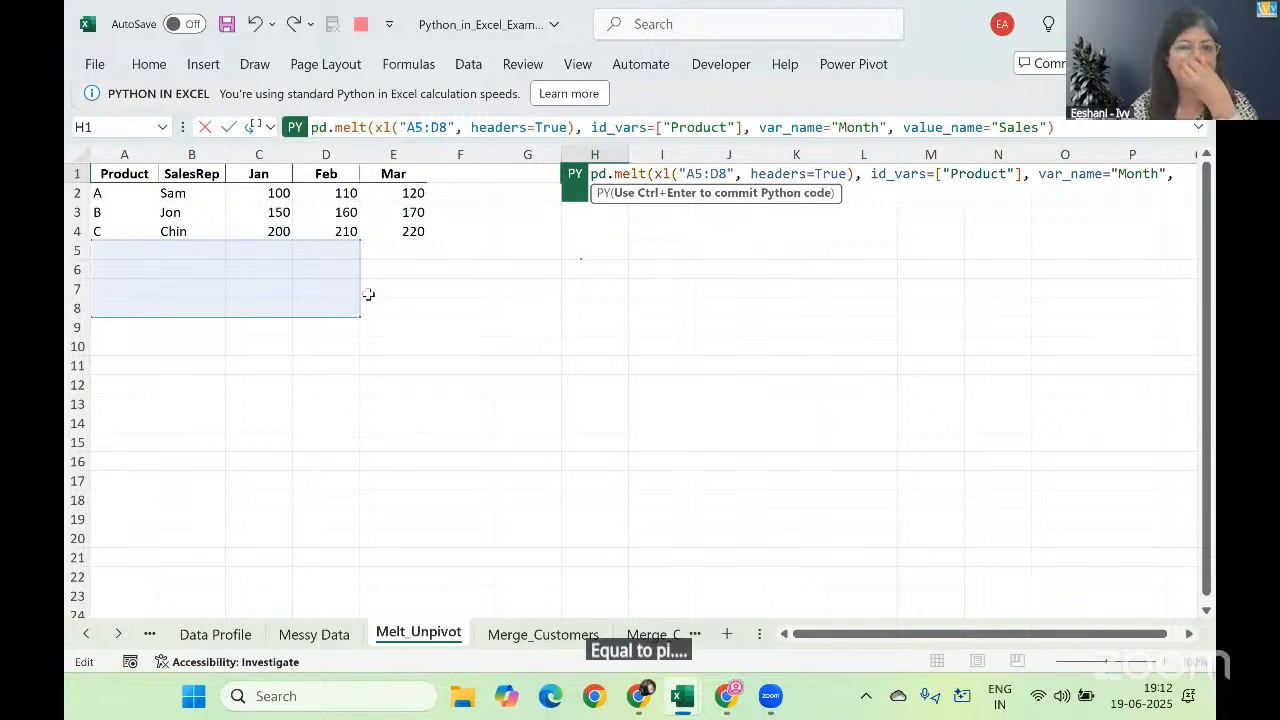
Step: Replace the xl range reference in the H1 Python code with A1:E4, headers=True
left_click(852, 173)
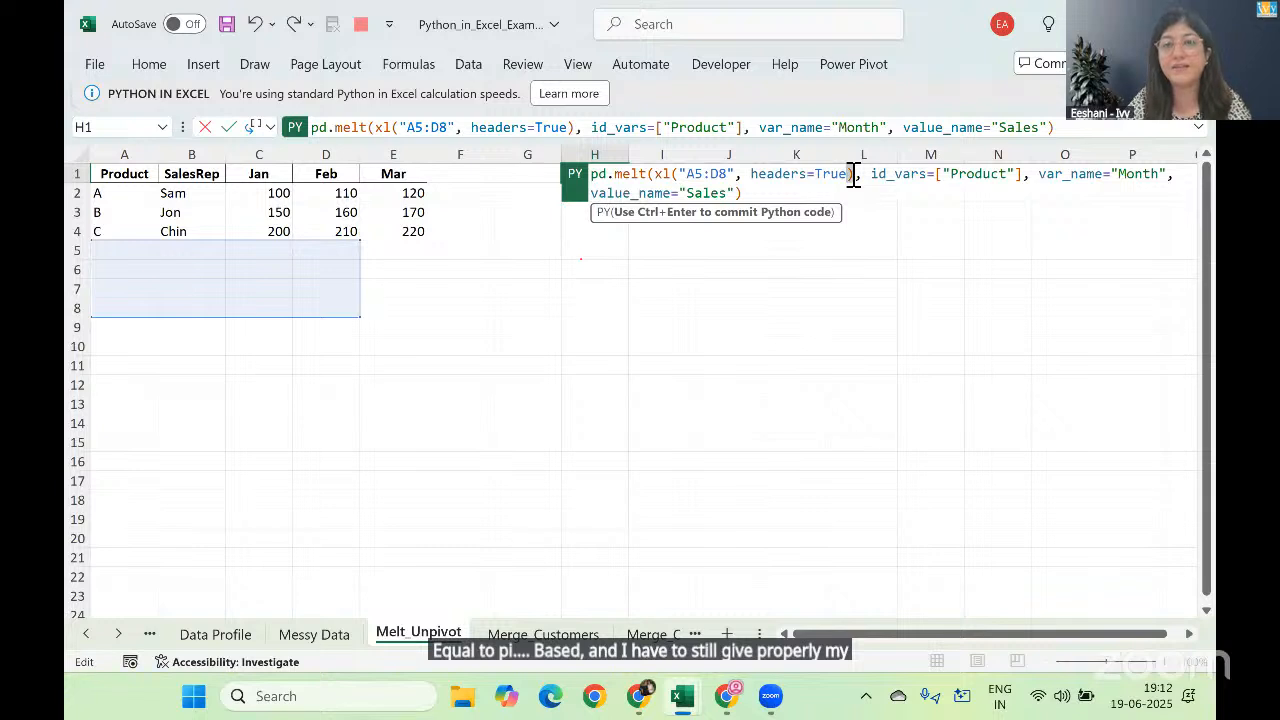
double_click(852, 175)
key("shift+Left")
key("shift+Left")
key("shift+Left")
key("shift+Left")
key("shift+Left")
key("shift+Left")
key("shift+Left")
key("shift+Left")
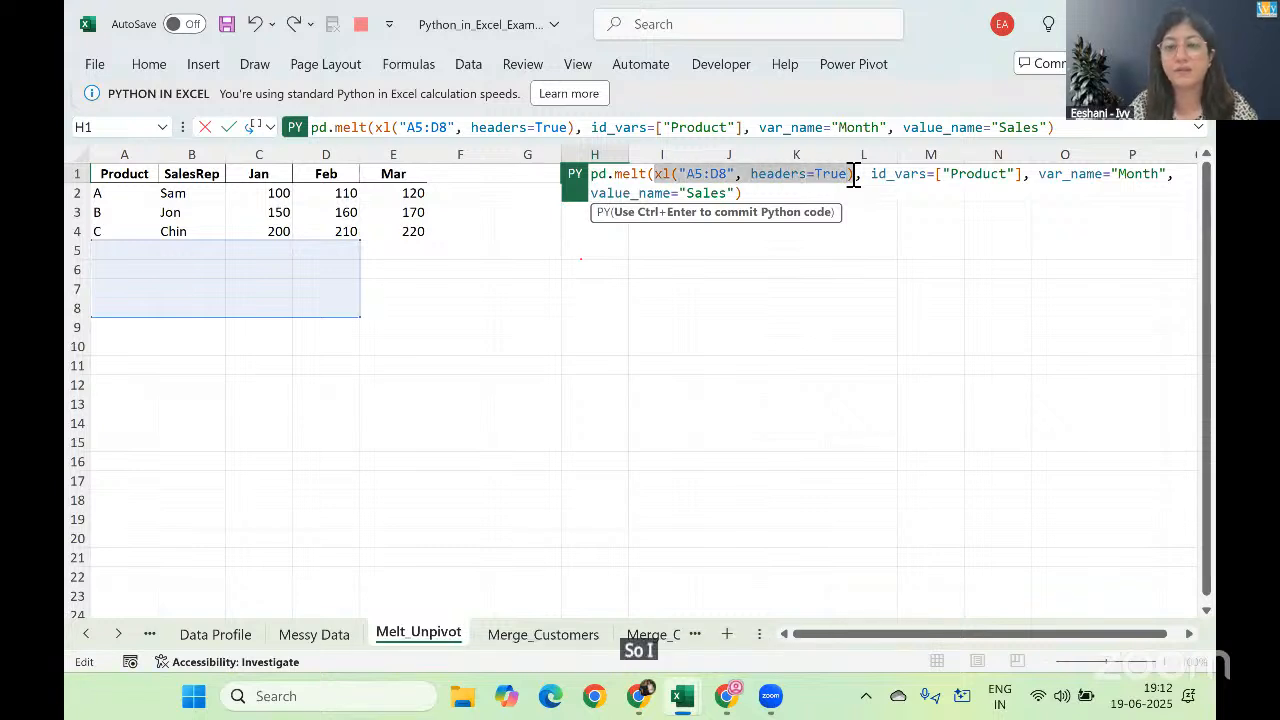
key("BackSpace")
key("BackSpace")
left_click(118, 174)
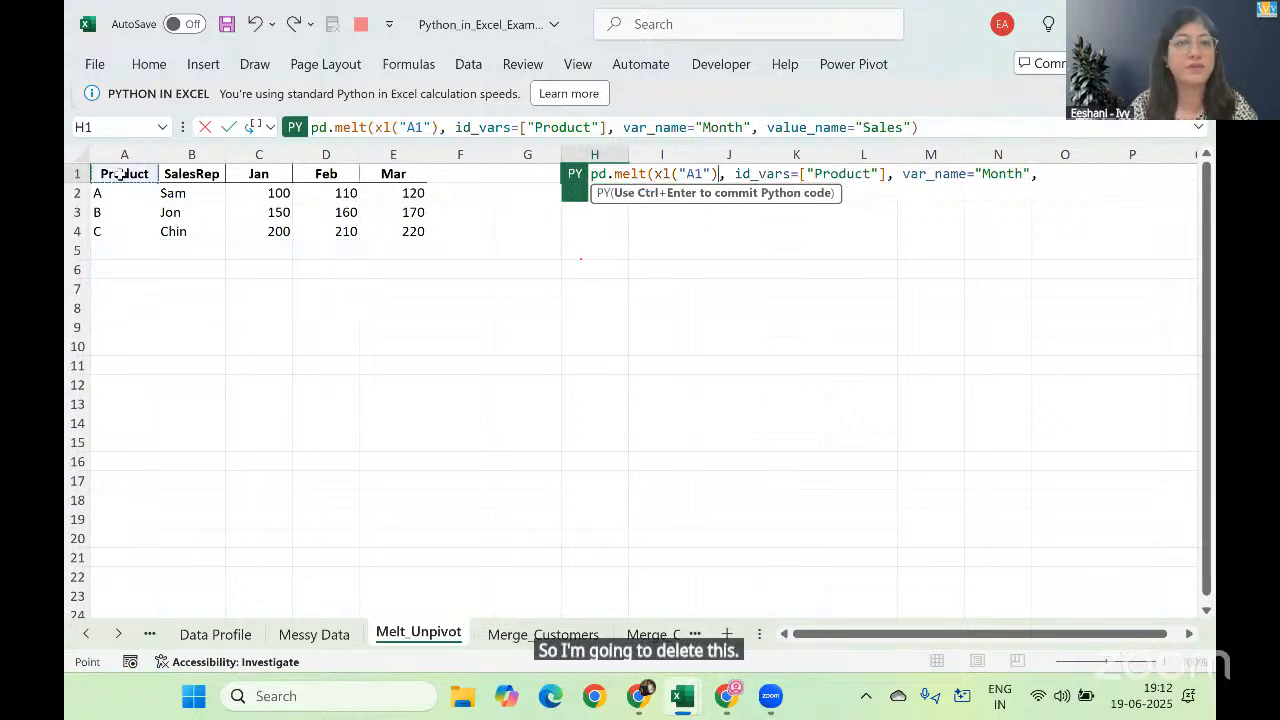
key("ctrl+shift+Right")
key("ctrl+shift+Down")
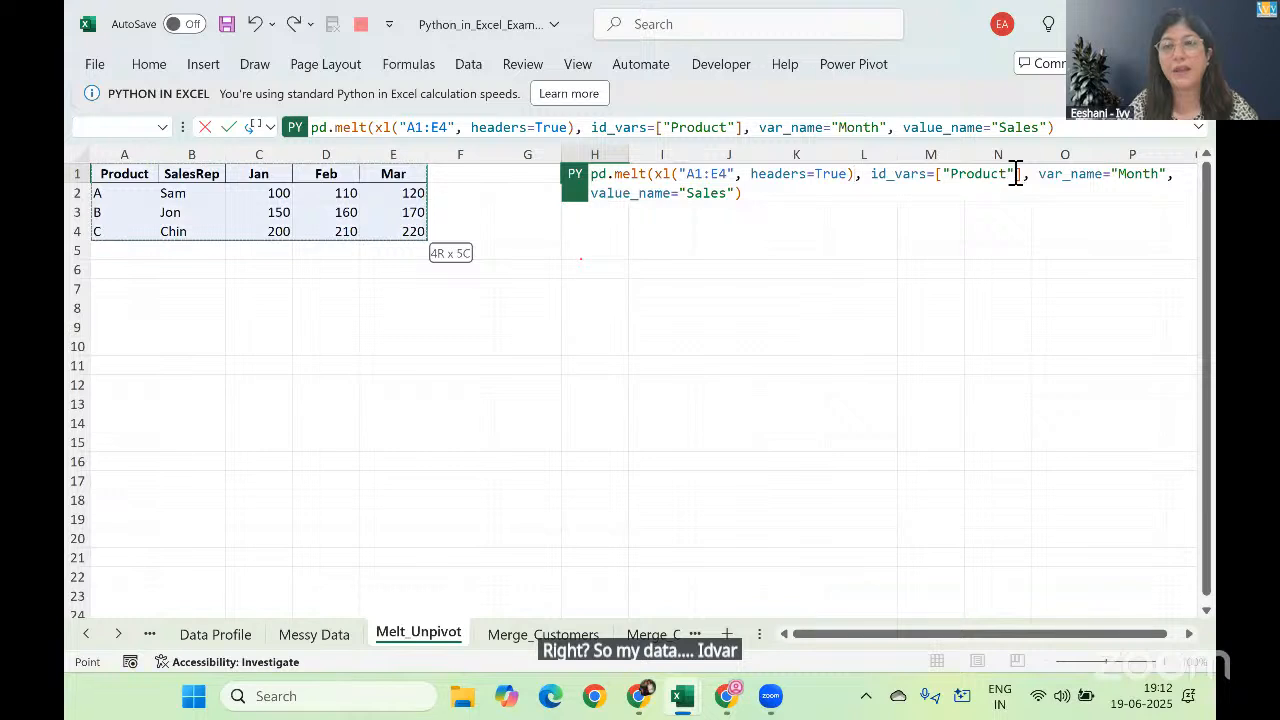
Step: Add "SalesRep" after "Product" in the id_vars list and commit the H1 Python code
left_click(1017, 173)
type(",\"")
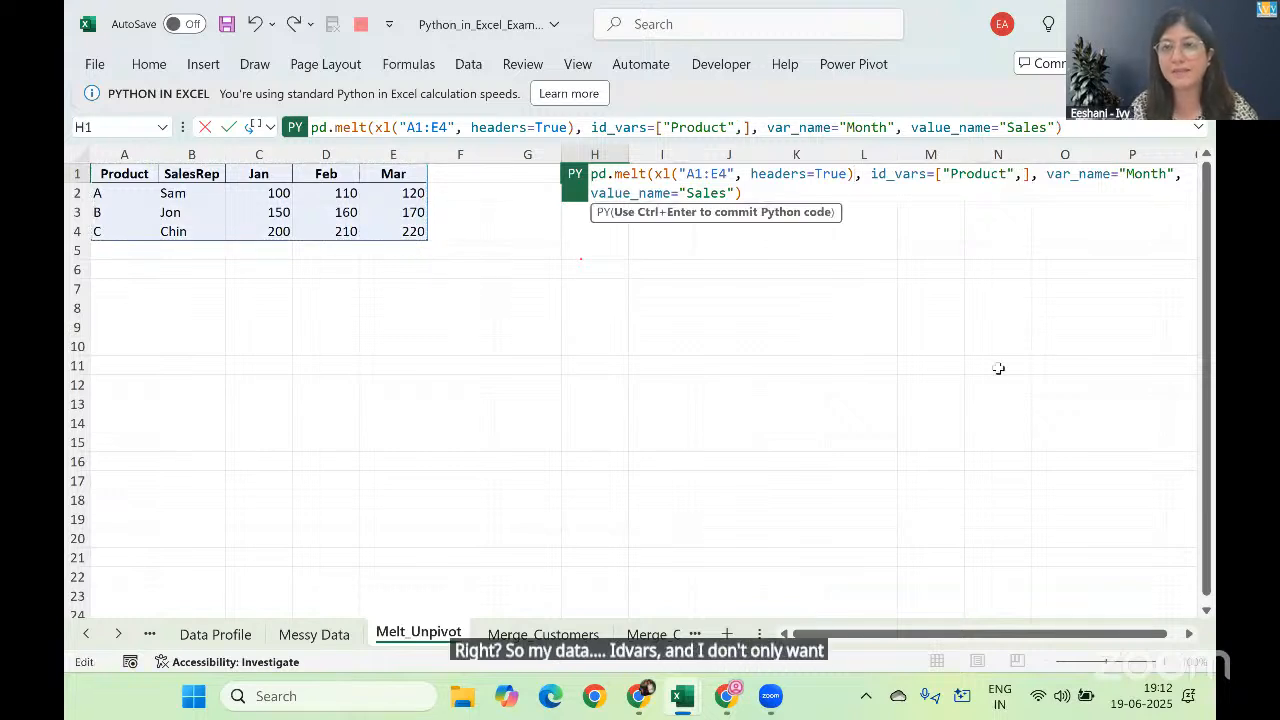
type("SalesRep")
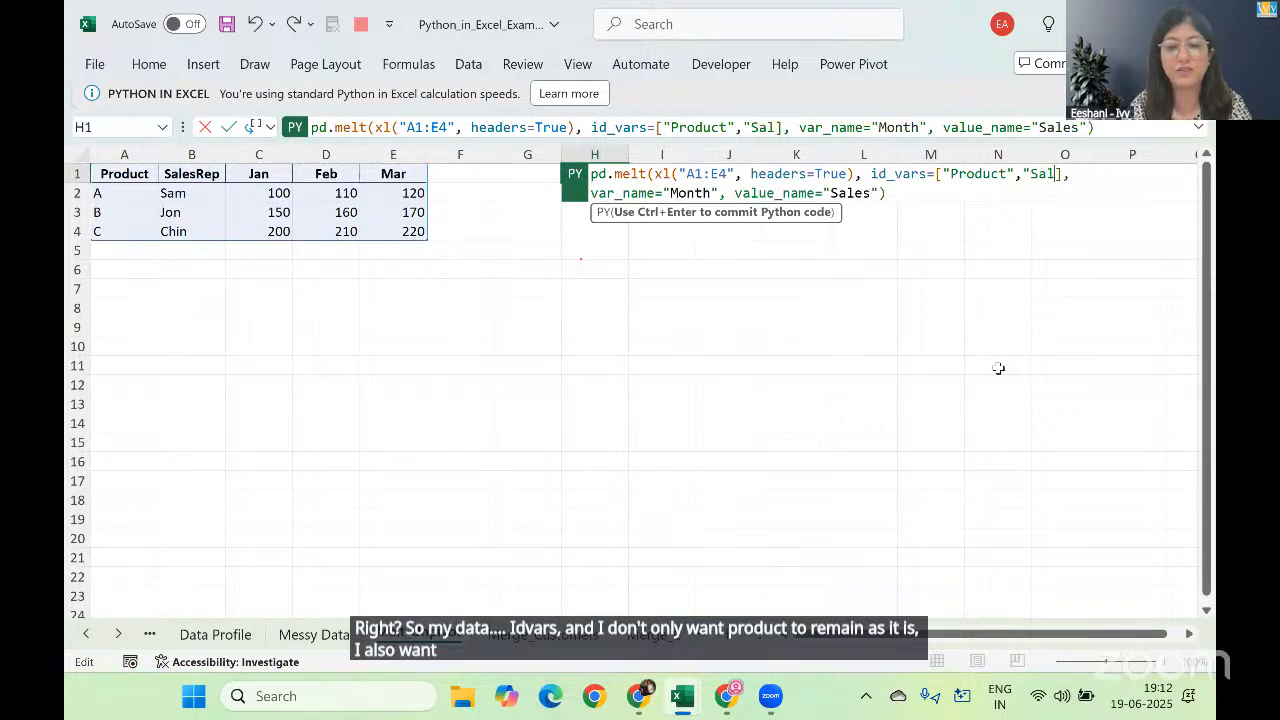
type("\"")
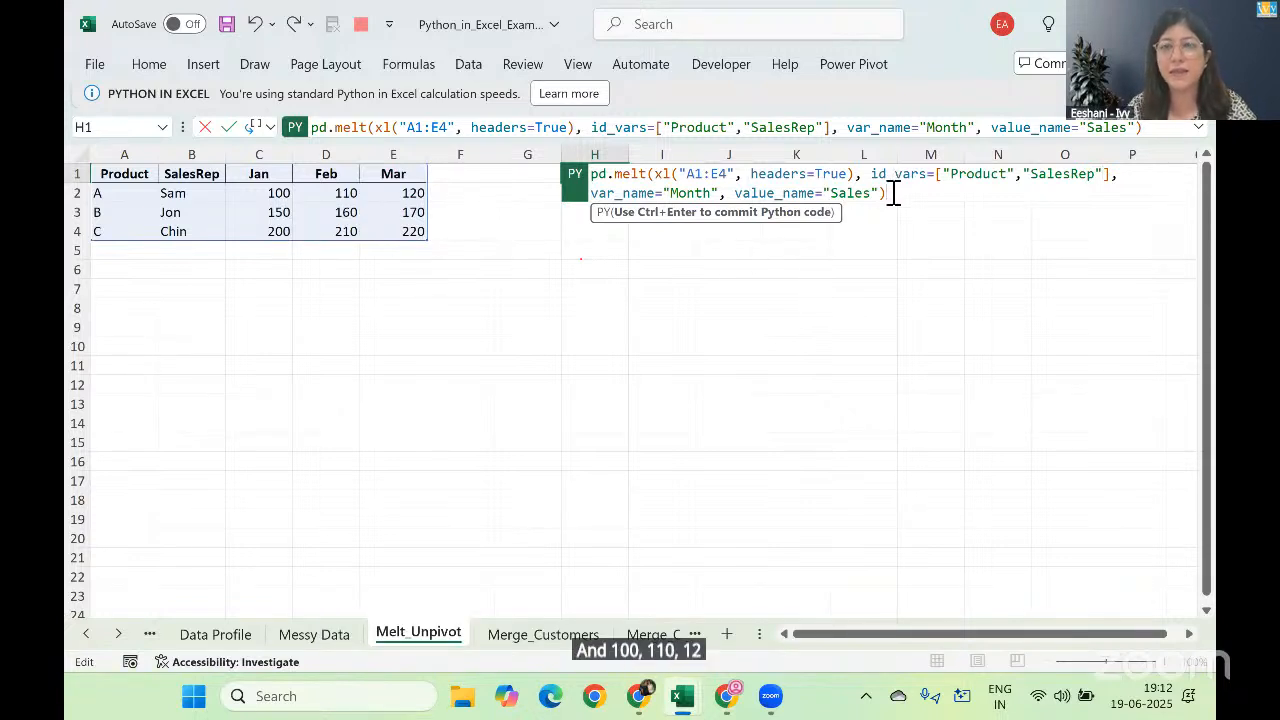
key("ctrl+Return")
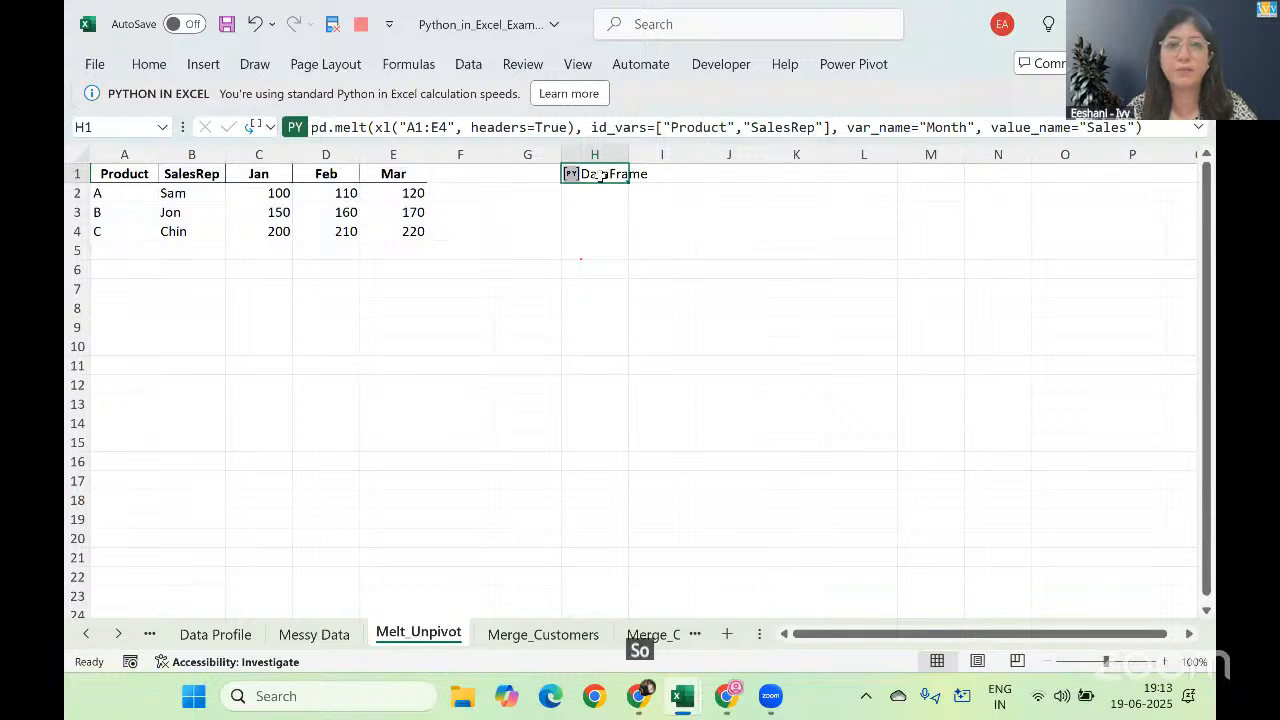
Step: Set the Python output of H1 to Excel values so the unpivoted table spills onto the sheet
right_click(600, 175)
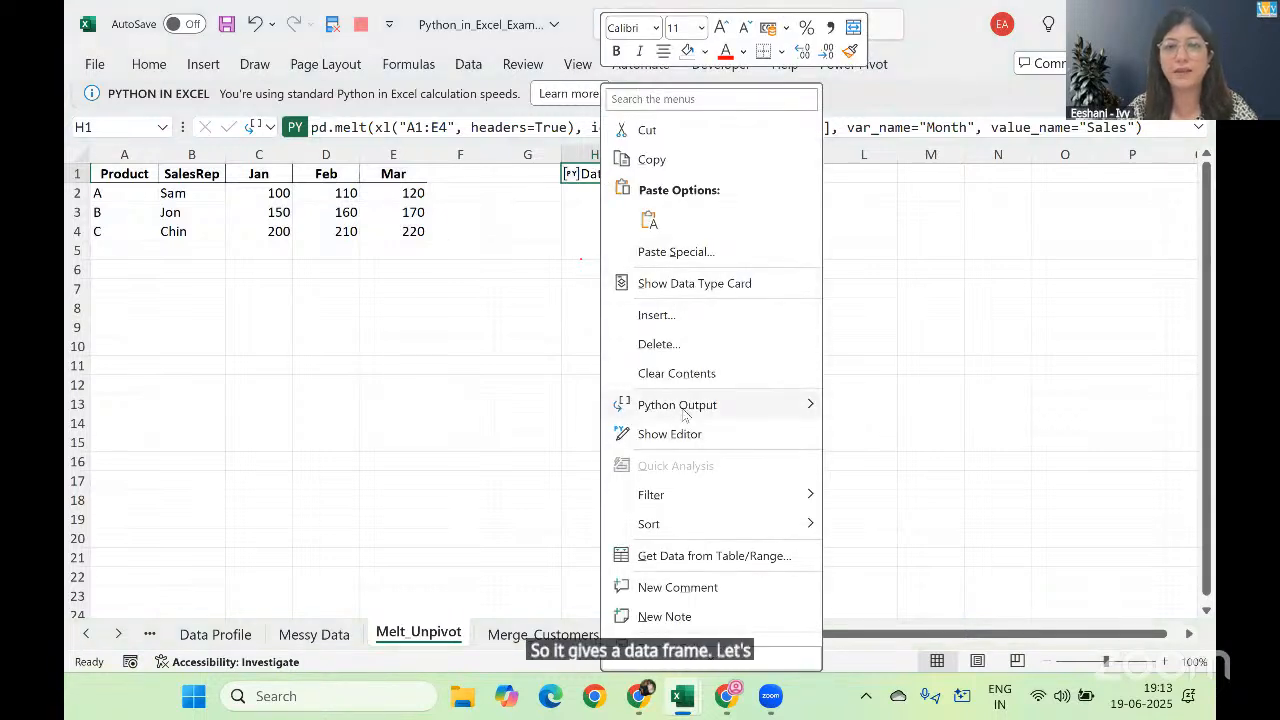
mouse_move(685, 415)
left_click(856, 463)
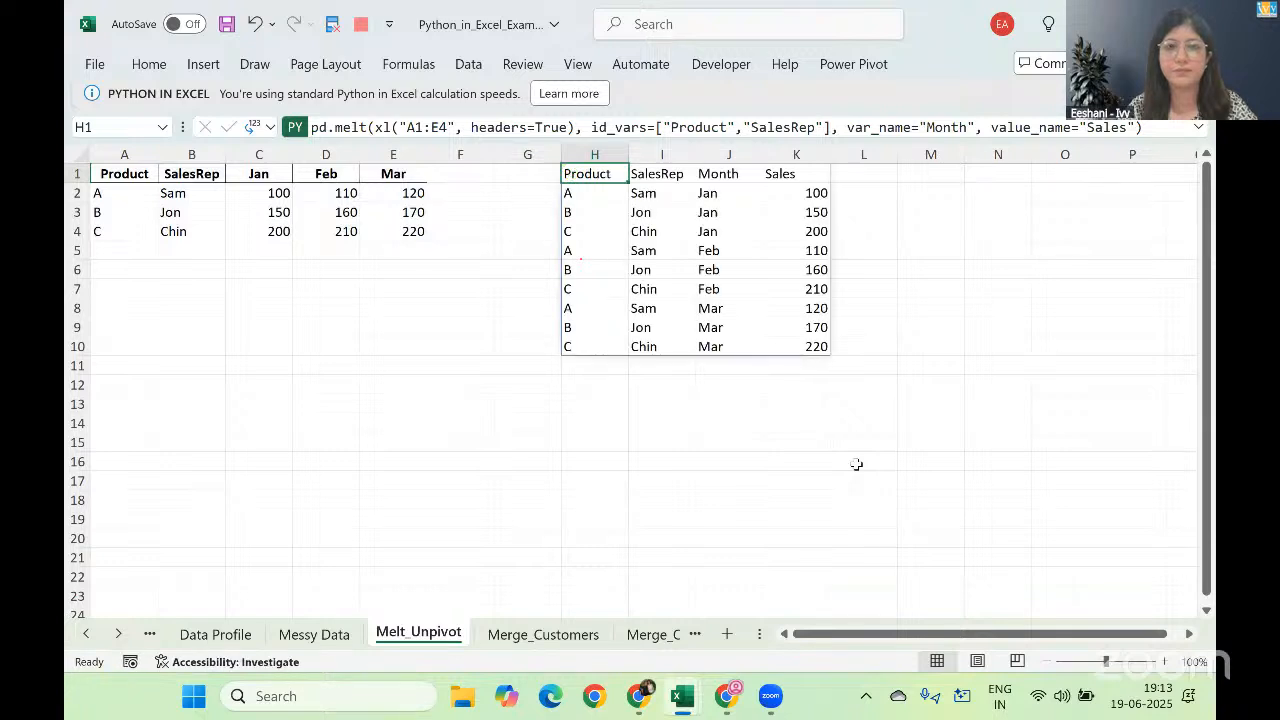
Step: Review the Jan, Feb and Mar rows for product A in the unpivoted table
key("Down")
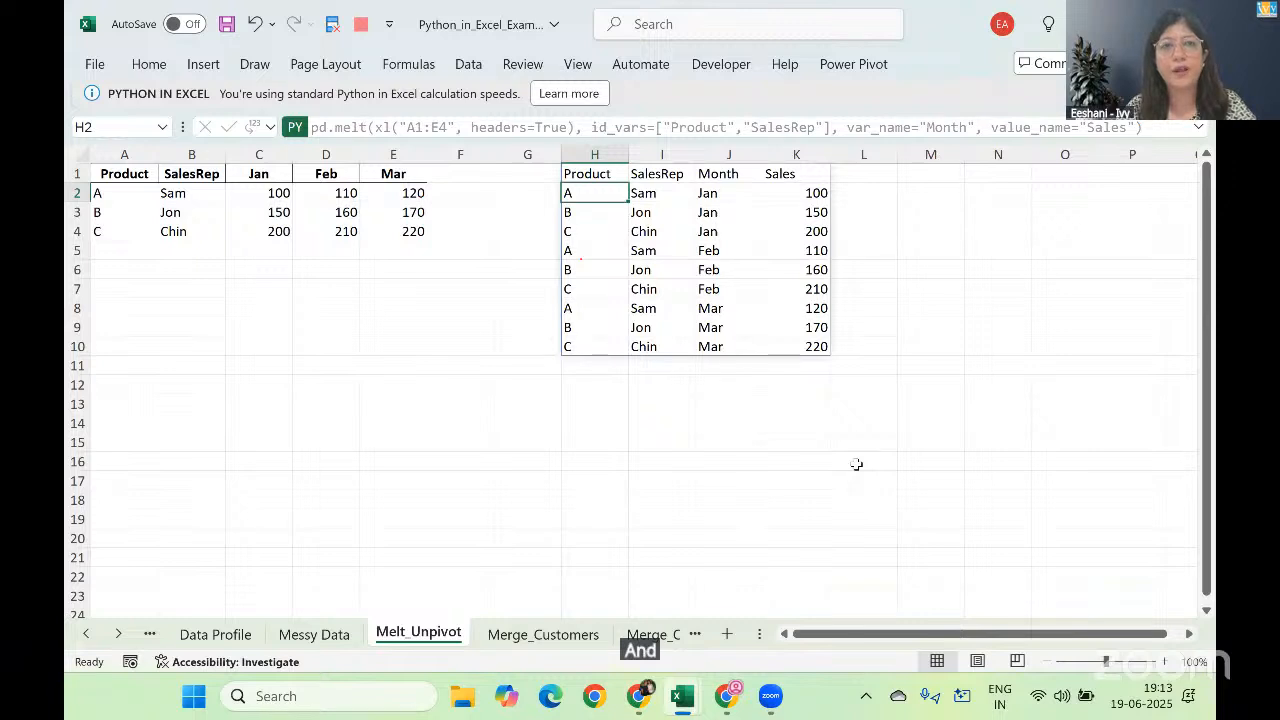
key("shift+Right")
key("shift+Right")
key("shift+Right")
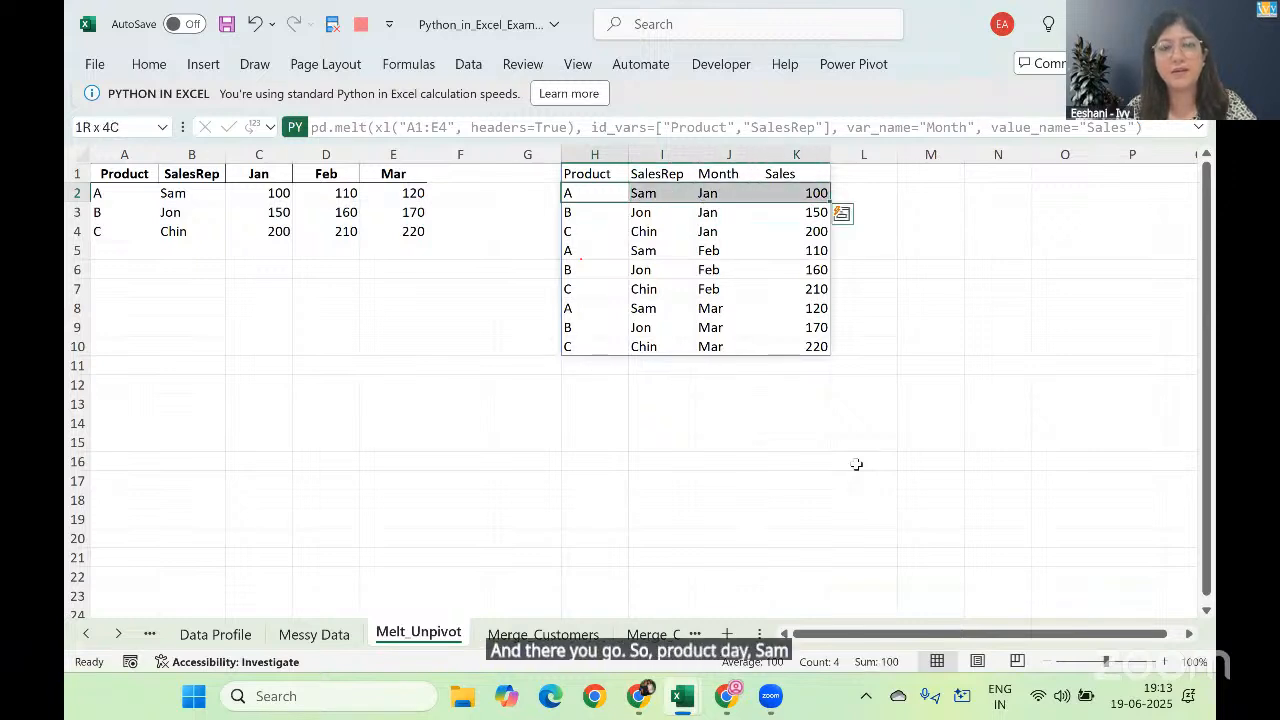
key("Down")
key("Down")
key("Down")
key("shift+Right")
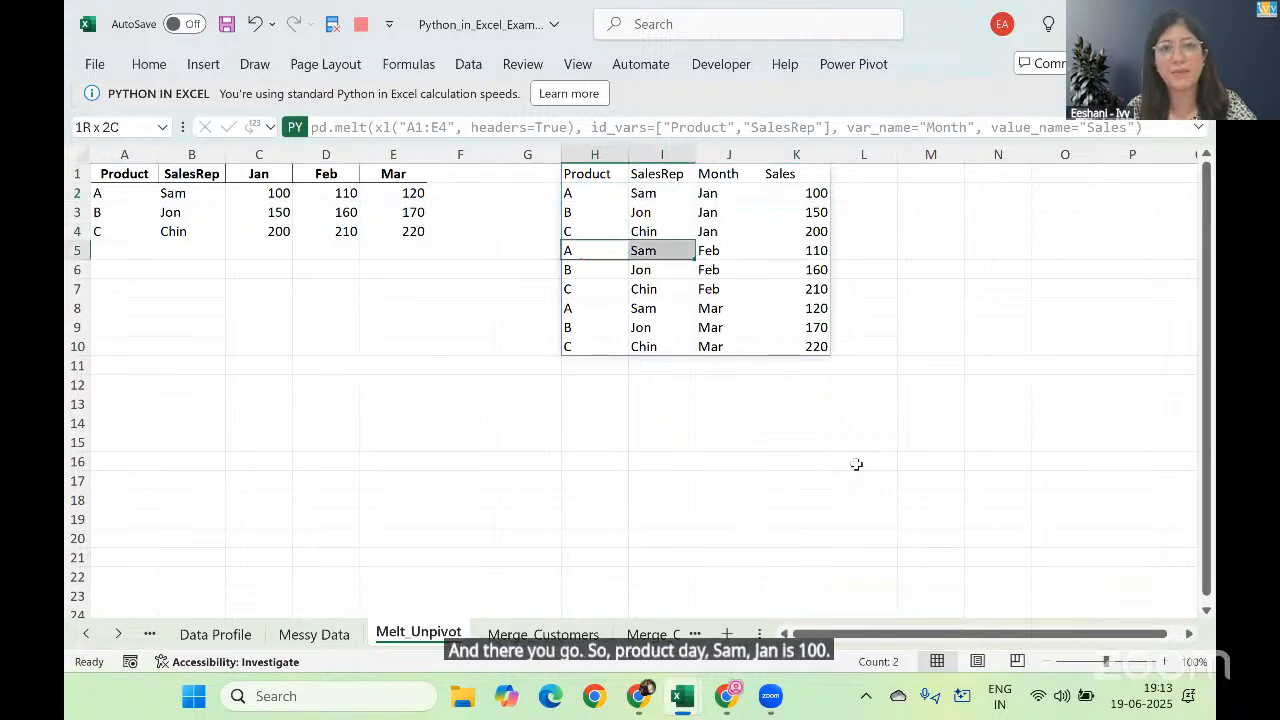
key("shift+Right")
key("shift+Right")
key("Down")
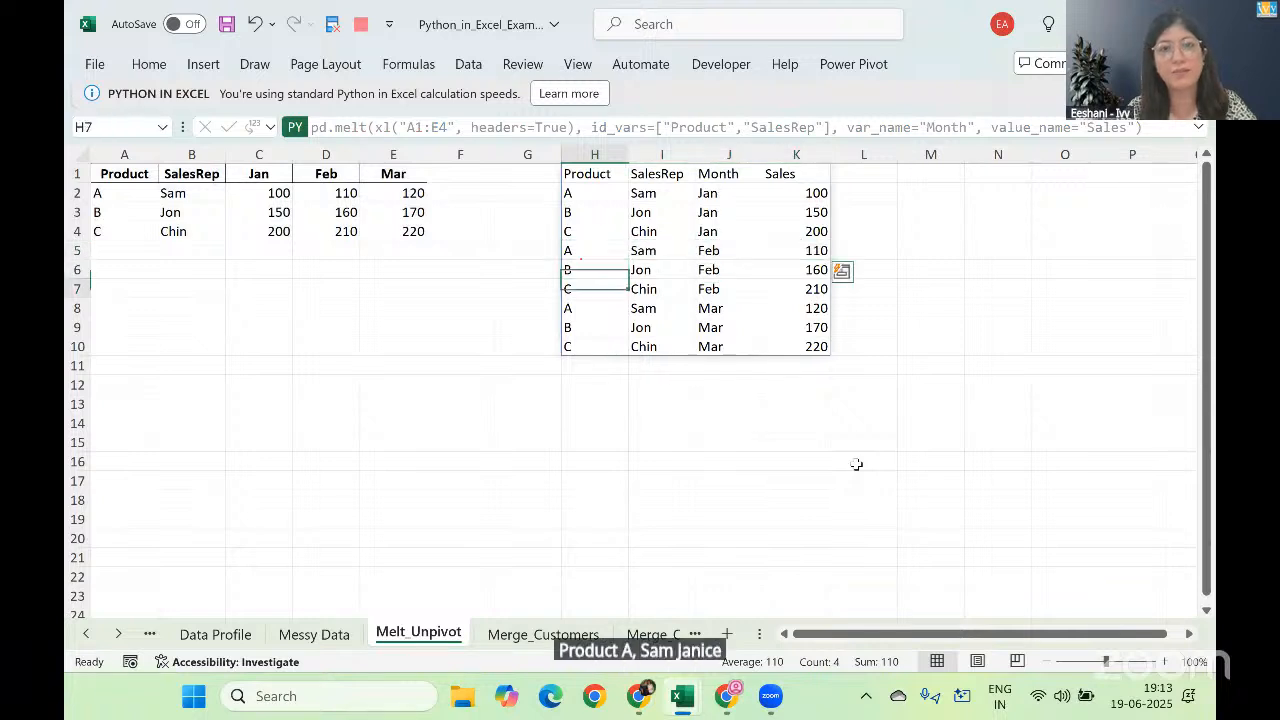
key("Down")
key("Down")
key("shift+Right")
key("shift+Right")
key("shift+Right")
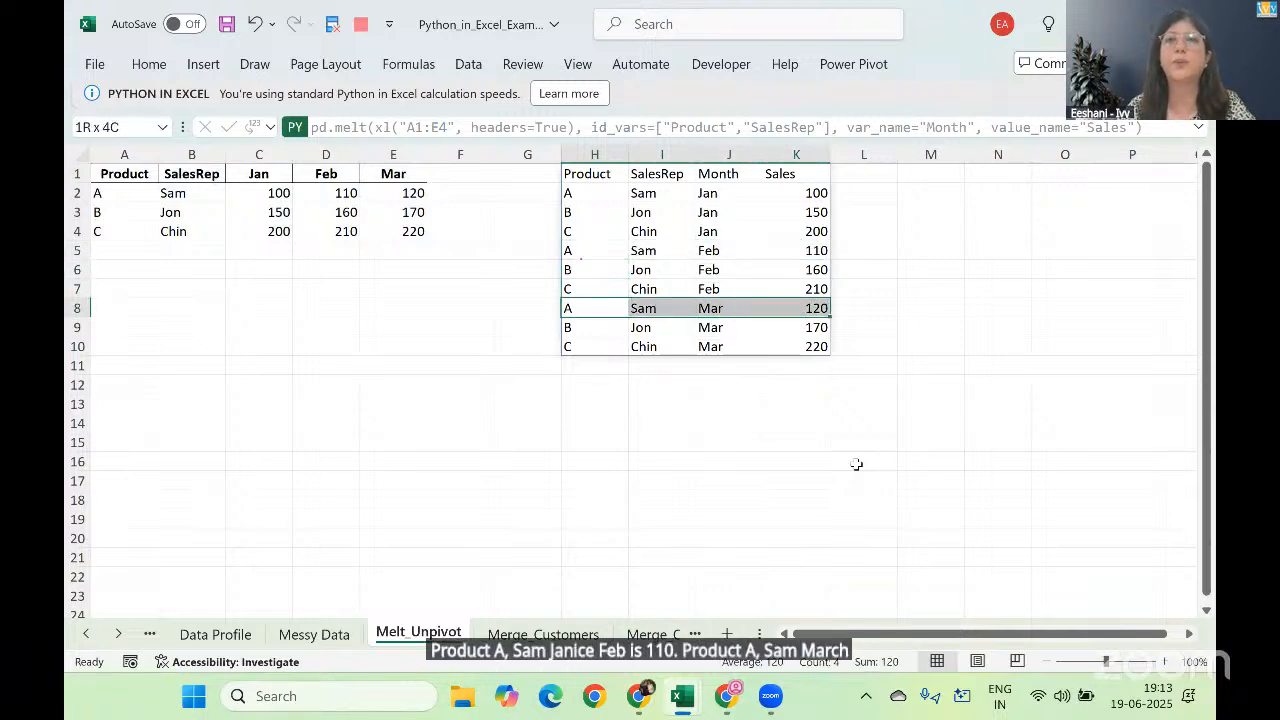
Step: Go to the Merge_Customers sheet
left_click(708, 286)
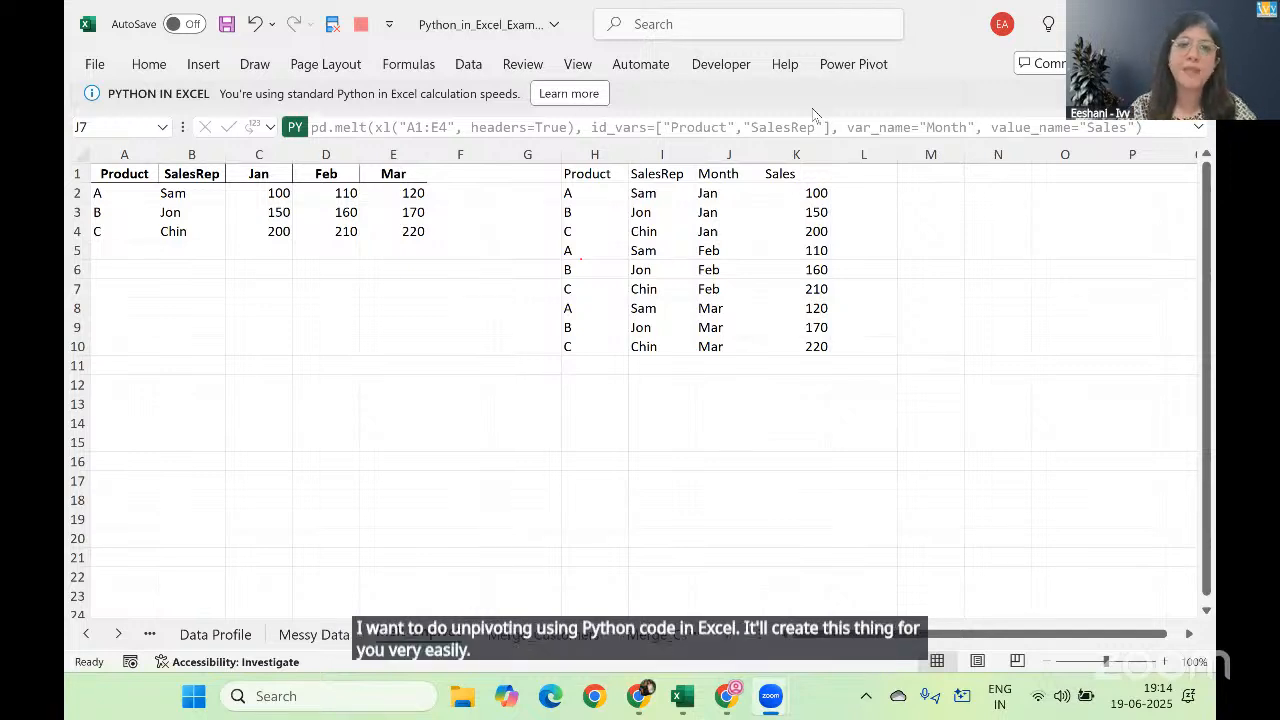
left_click(509, 638)
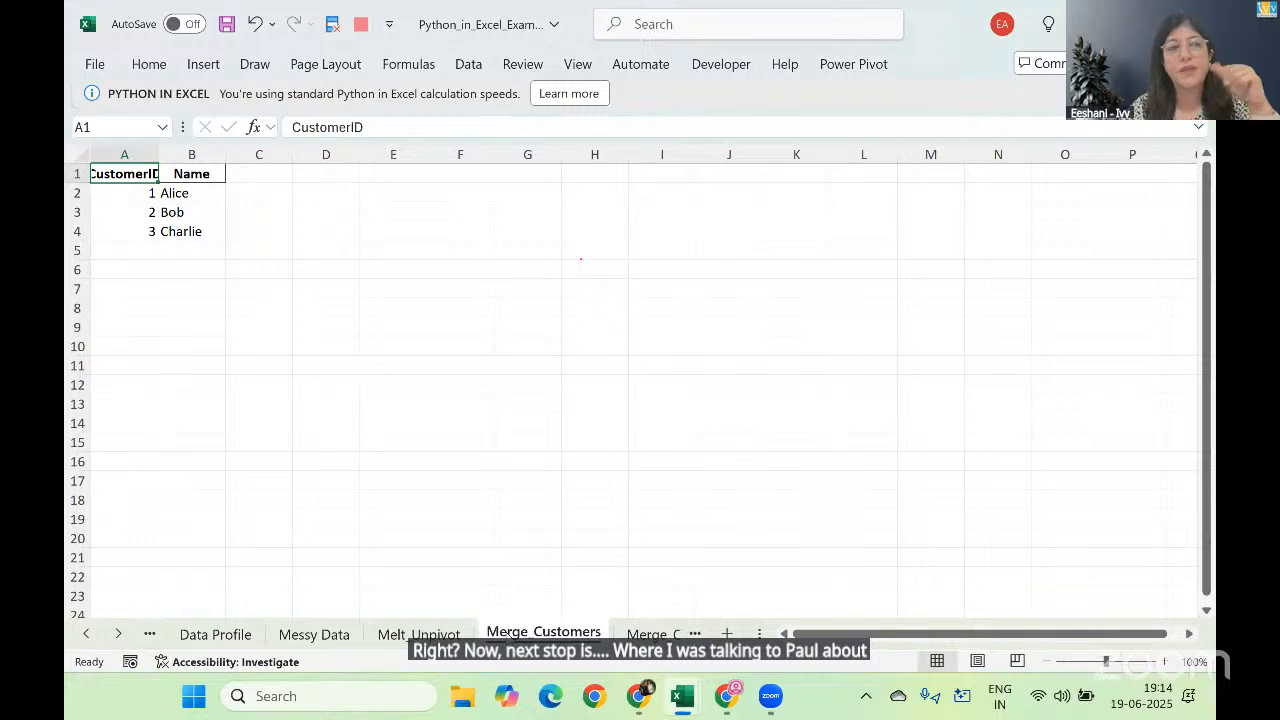
Step: Widen column A to fit the CustomerID header, and review the customer IDs and names in the table
left_click_drag(157, 153, 190, 146)
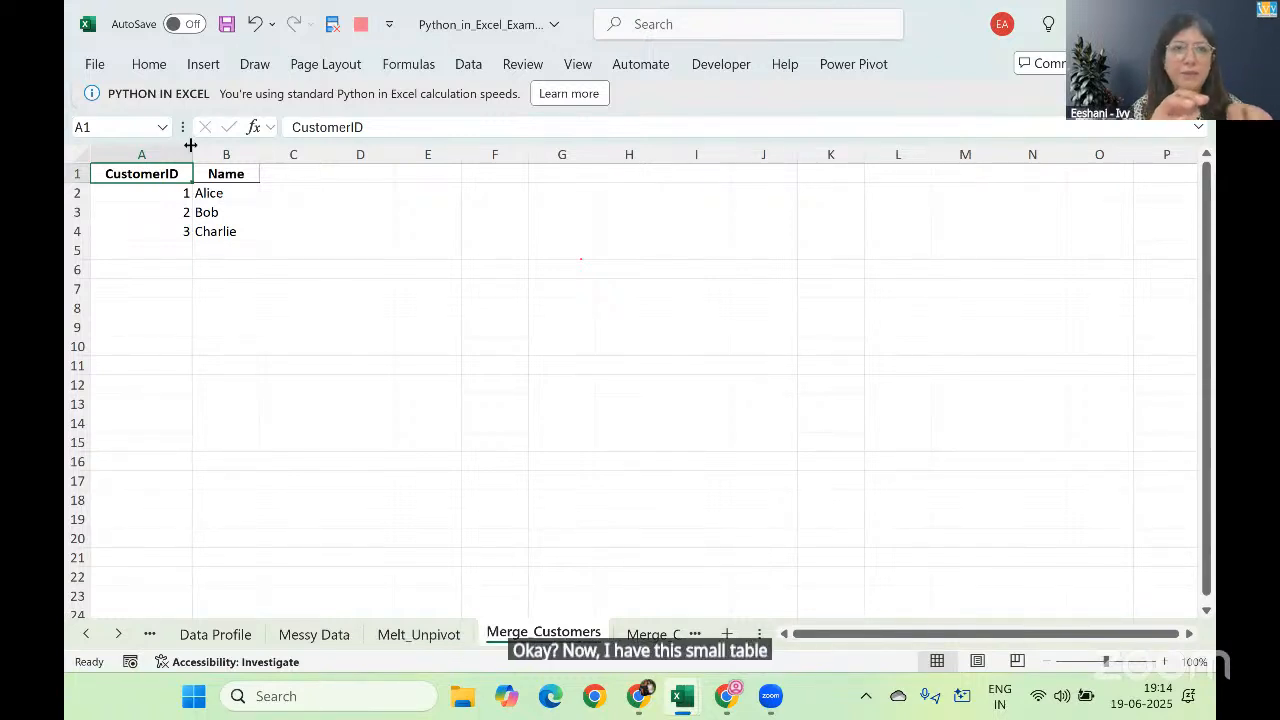
key("Down")
key("Down")
key("Down")
key("Up")
key("Up")
key("Up")
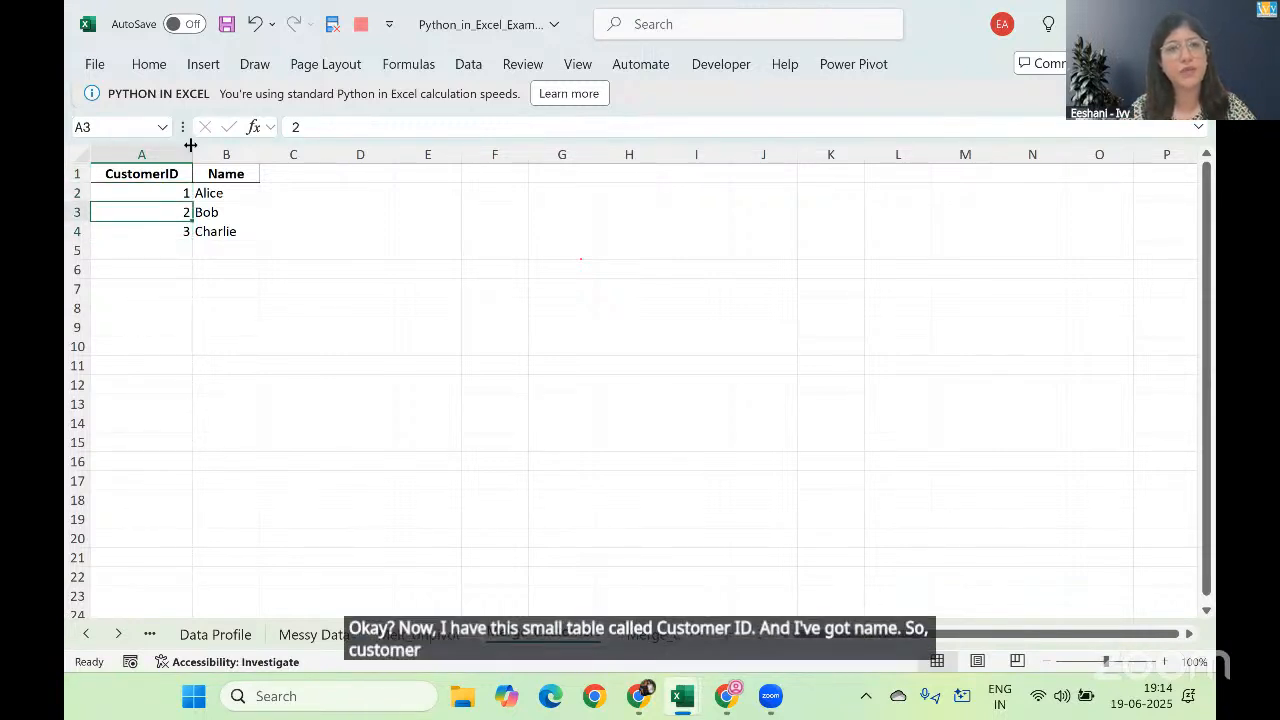
key("Right")
key("Down")
key("Down")
key("Down")
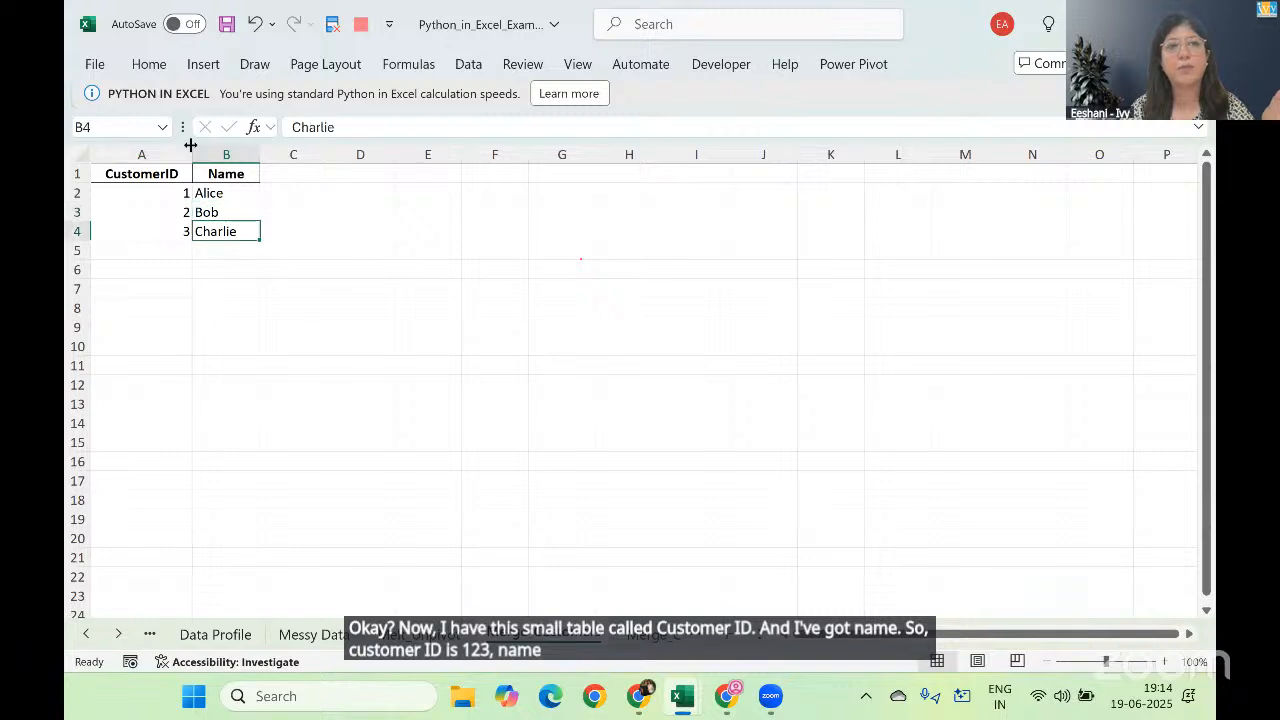
Step: Review the order table on the Merge_Orders sheet and return to the Merge_Customers sheet
key("ctrl+Page_Down")
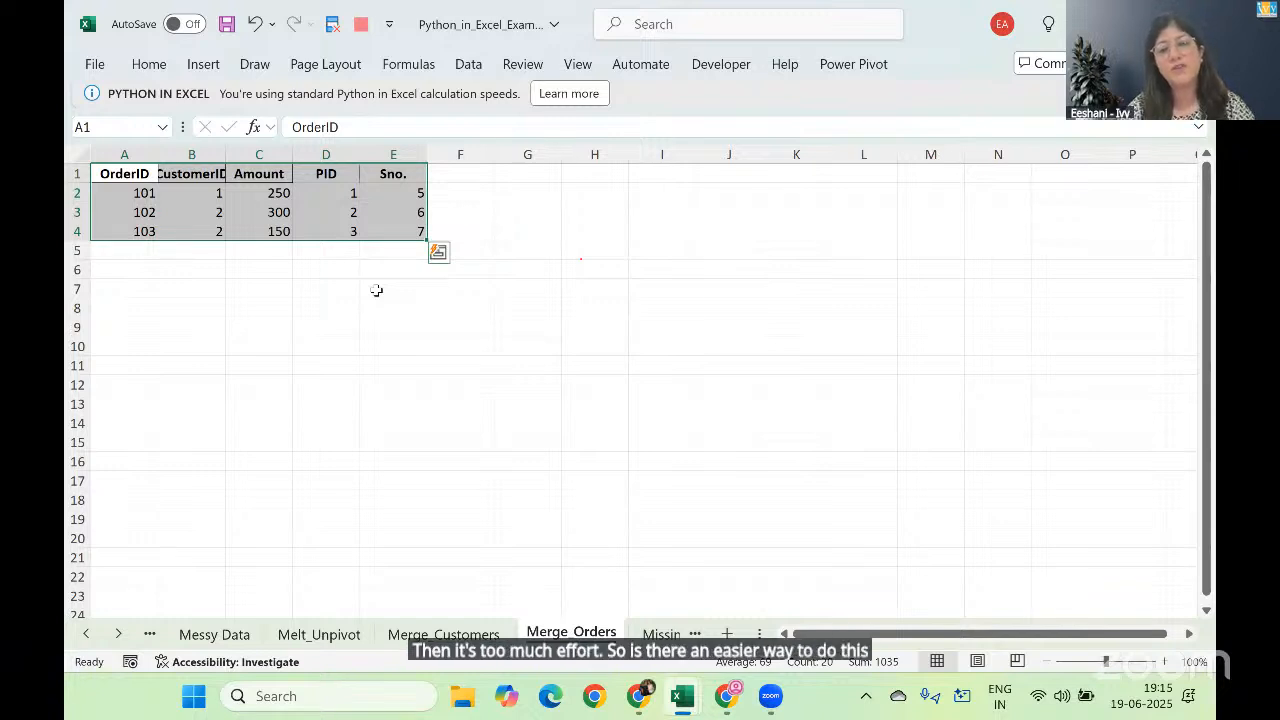
key("ctrl+Page_Up")
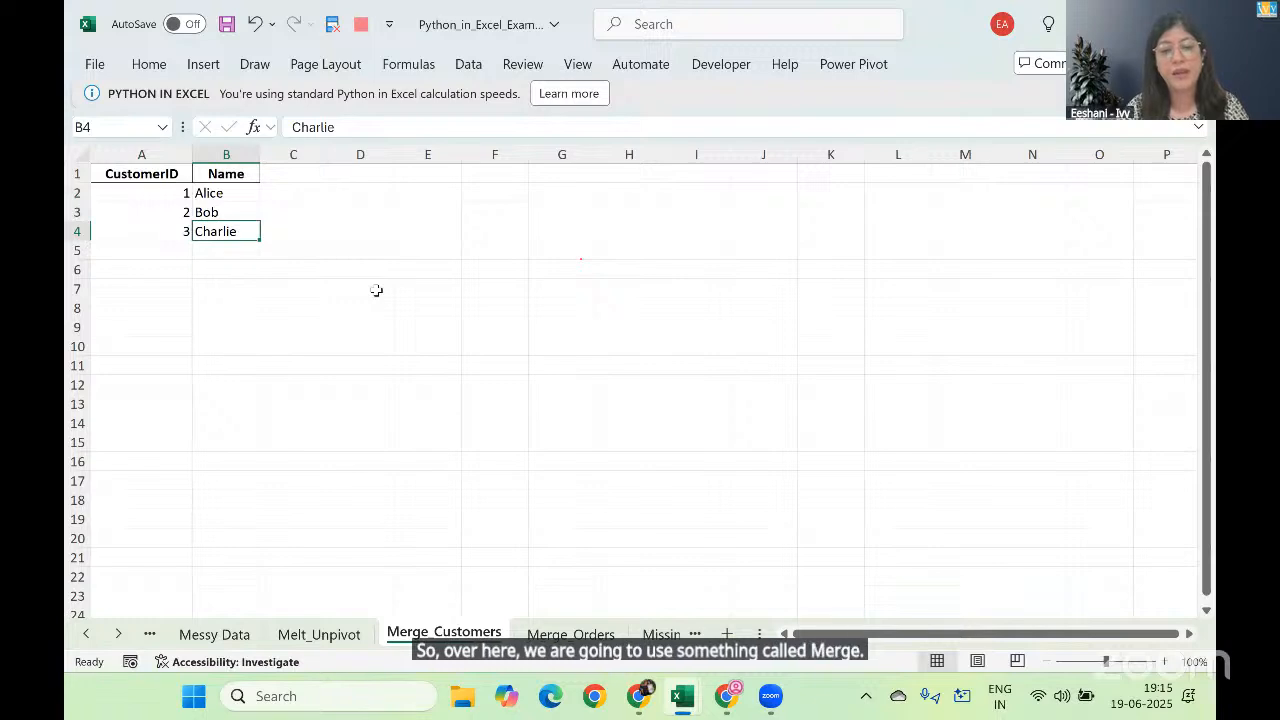
Step: Switch to the solutions workbook's Merge_Customers sheet and examine the pd.merge syntax and the left-table merge example
key("alt+Tab")
key("alt+Tab")
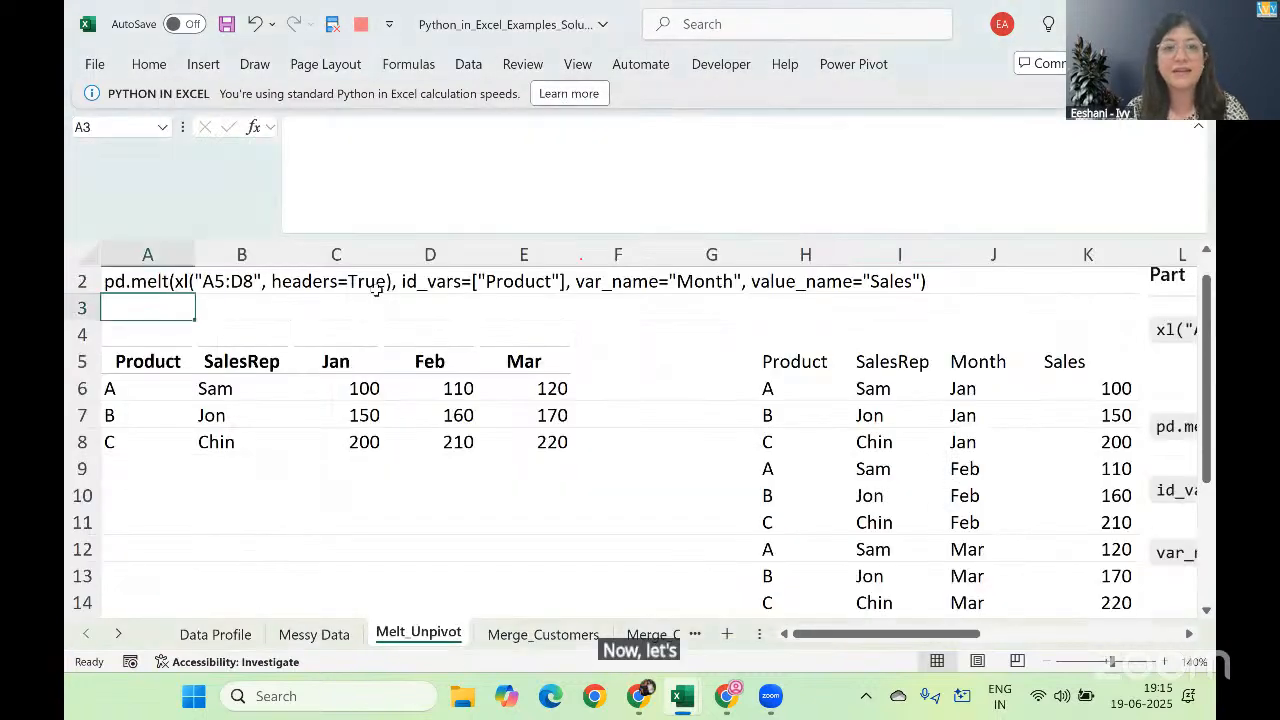
key("ctrl+Page_Down")
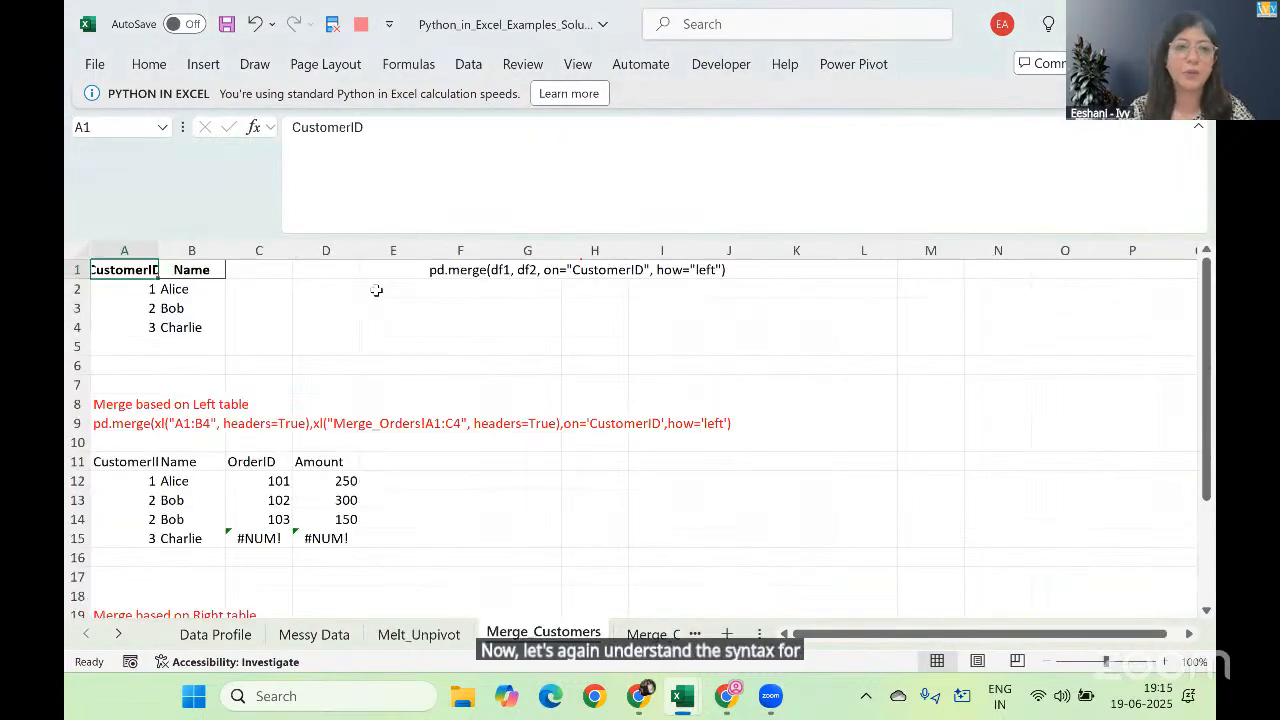
left_click(1165, 662)
left_click(1165, 662)
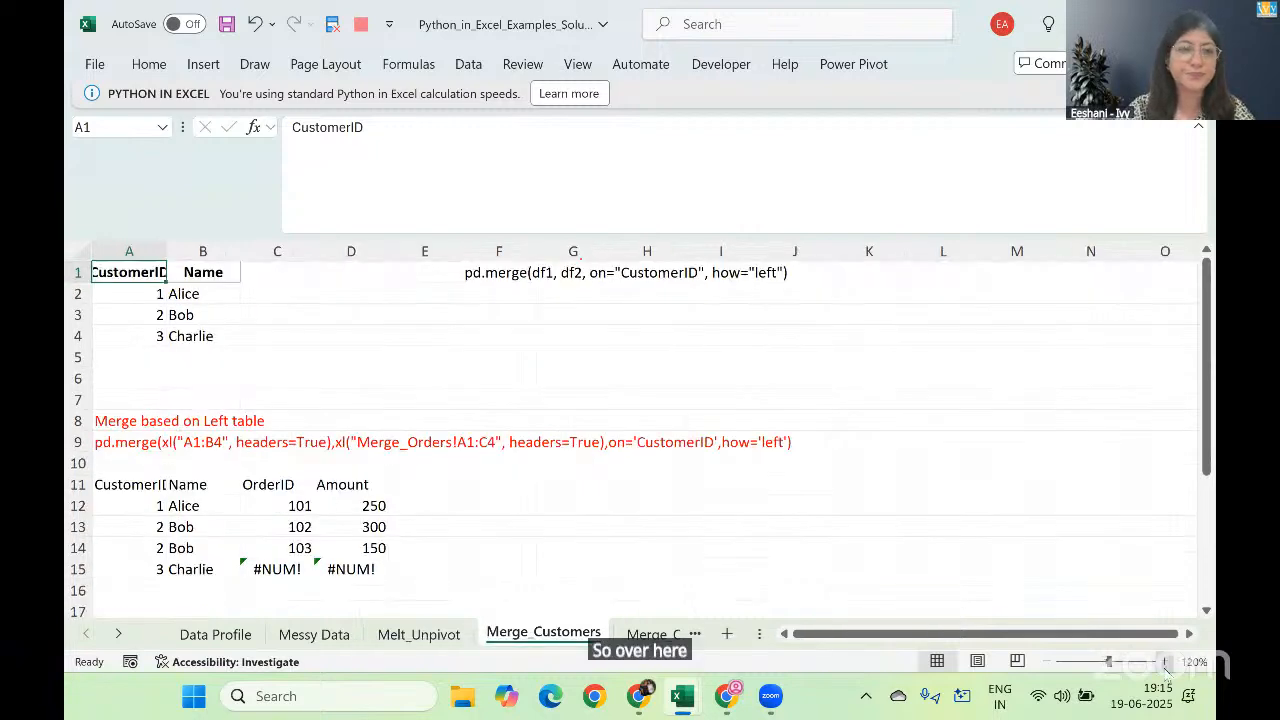
left_click(1165, 662)
left_click(650, 372)
key("Down")
key("Down")
key("Down")
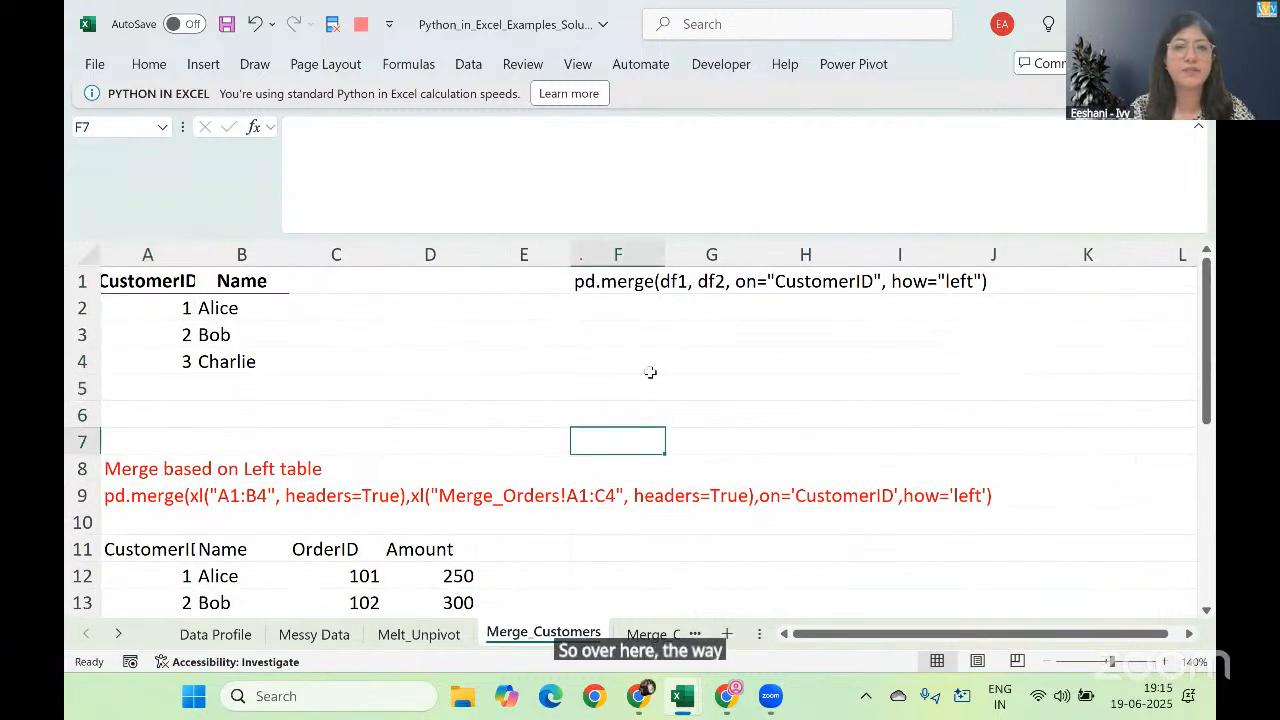
key("Down")
key("Down")
key("Down")
key("Down")
key("Down")
key("Down")
key("Down")
key("Down")
key("Down")
key("Down")
key("Down")
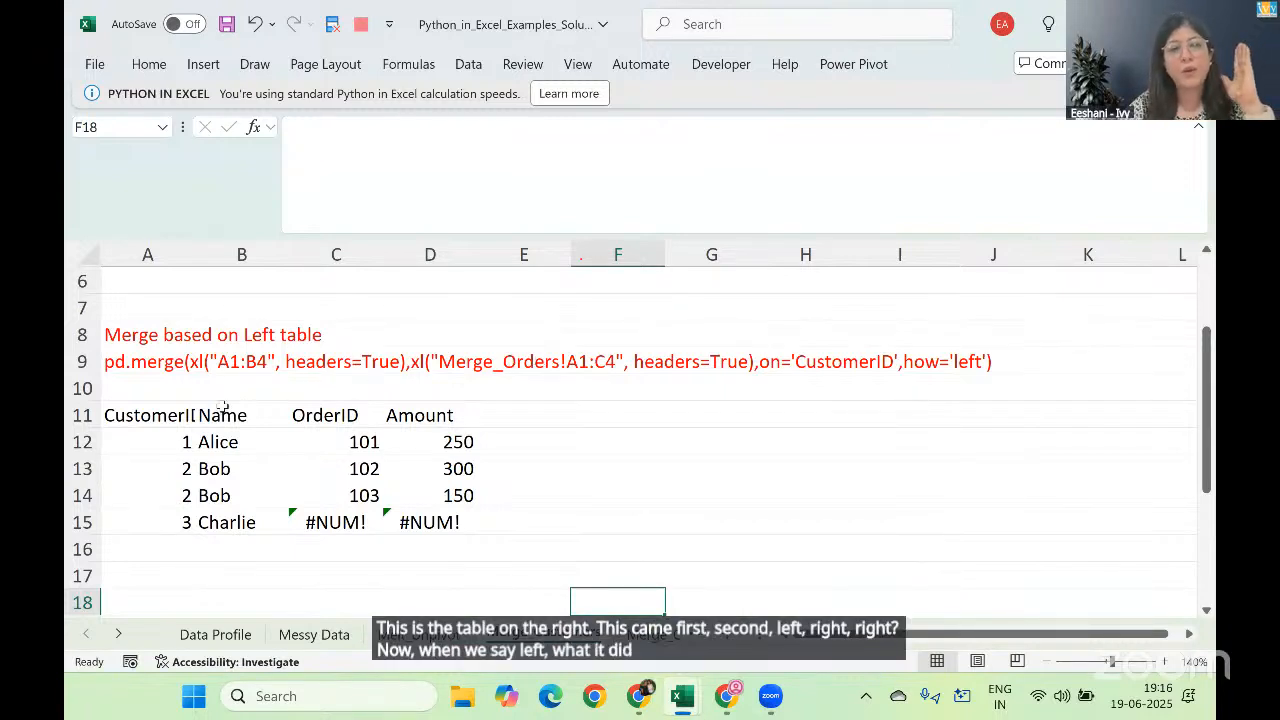
Step: Compare the customer table in A1:B4 with the left-merge result below it
left_click(432, 636)
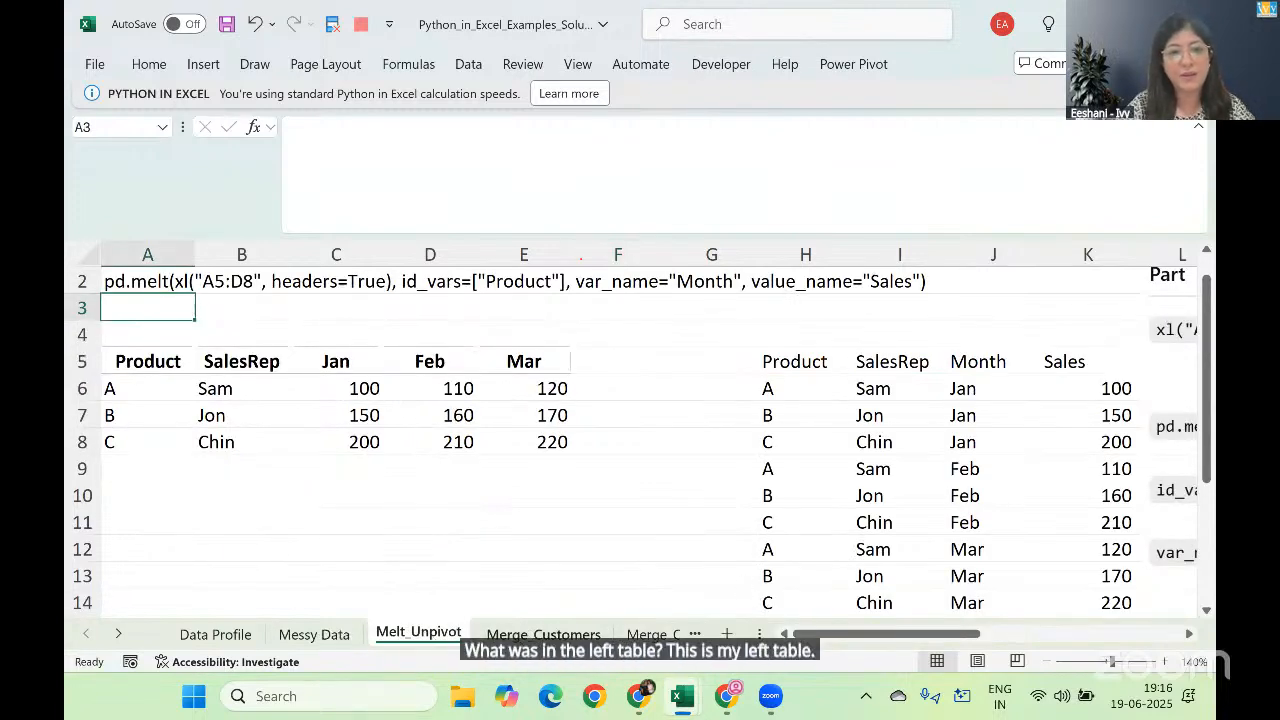
left_click(543, 634)
left_click(216, 303)
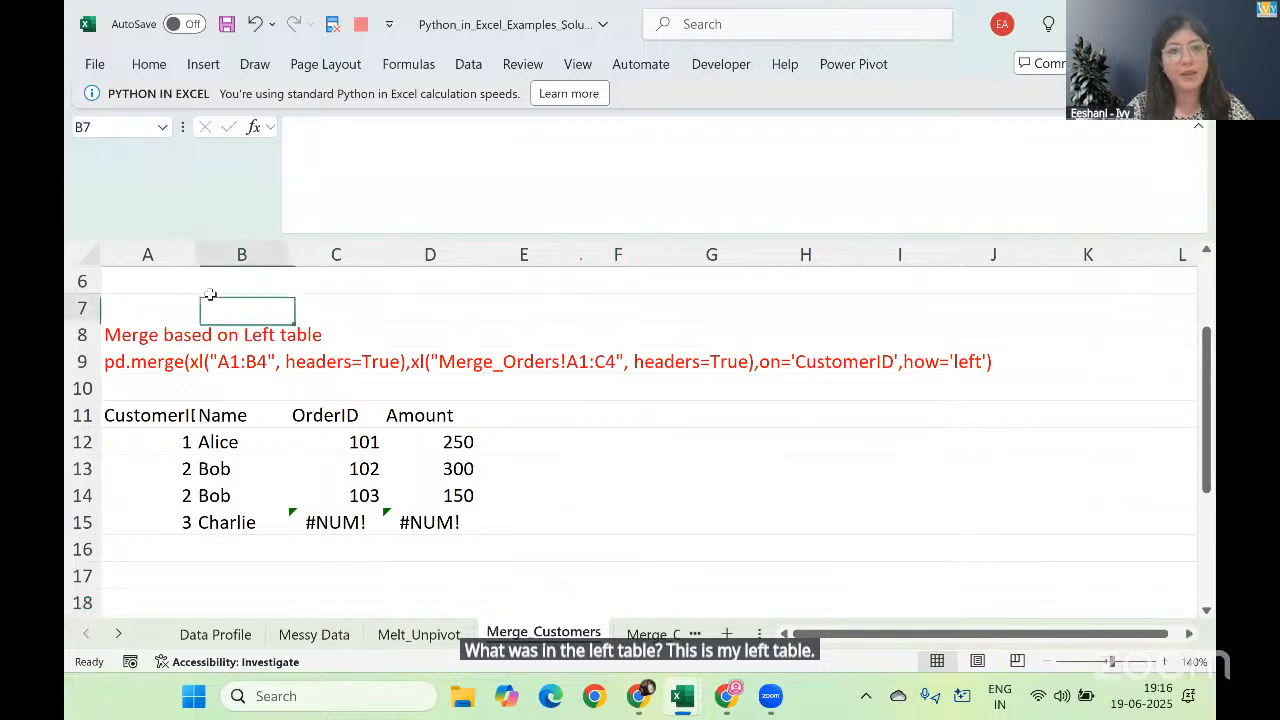
key("ctrl+Up")
key("ctrl+Up")
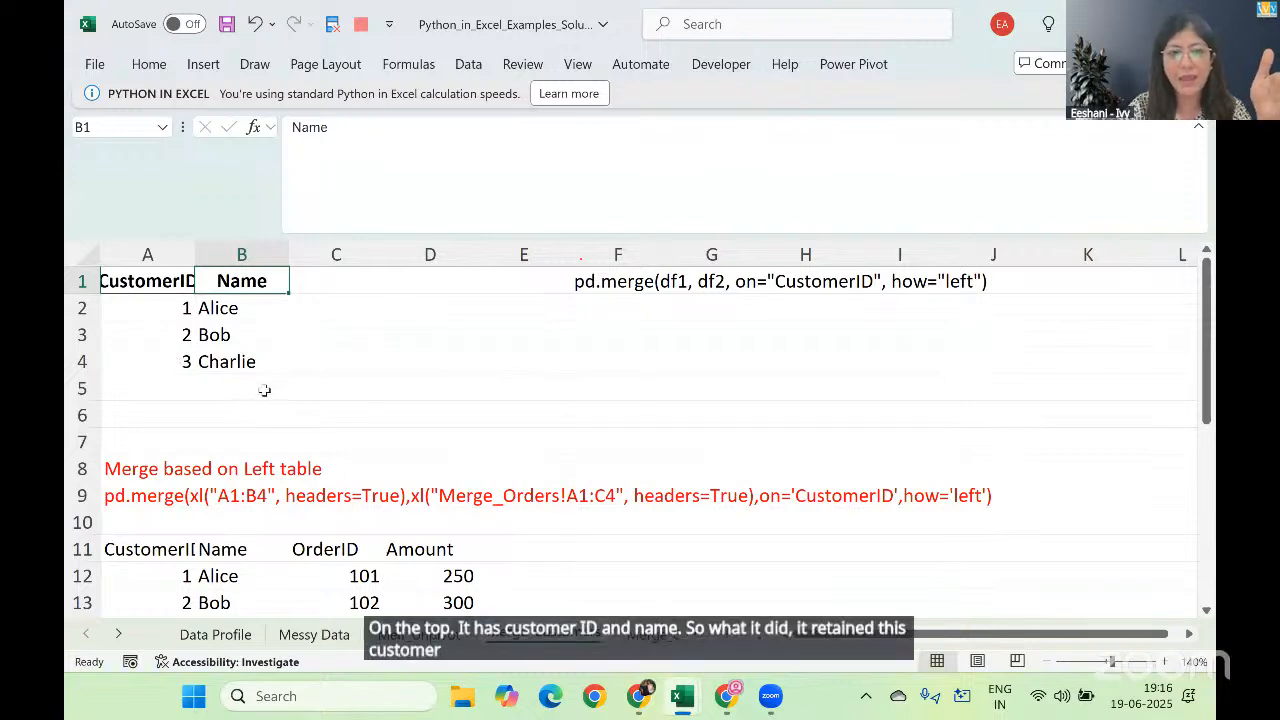
key("Down")
key("Down")
key("Down")
key("Down")
key("Down")
key("Down")
key("Down")
key("Down")
key("Down")
key("Down")
key("Down")
key("Down")
key("Down")
key("Down")
key("Down")
key("Down")
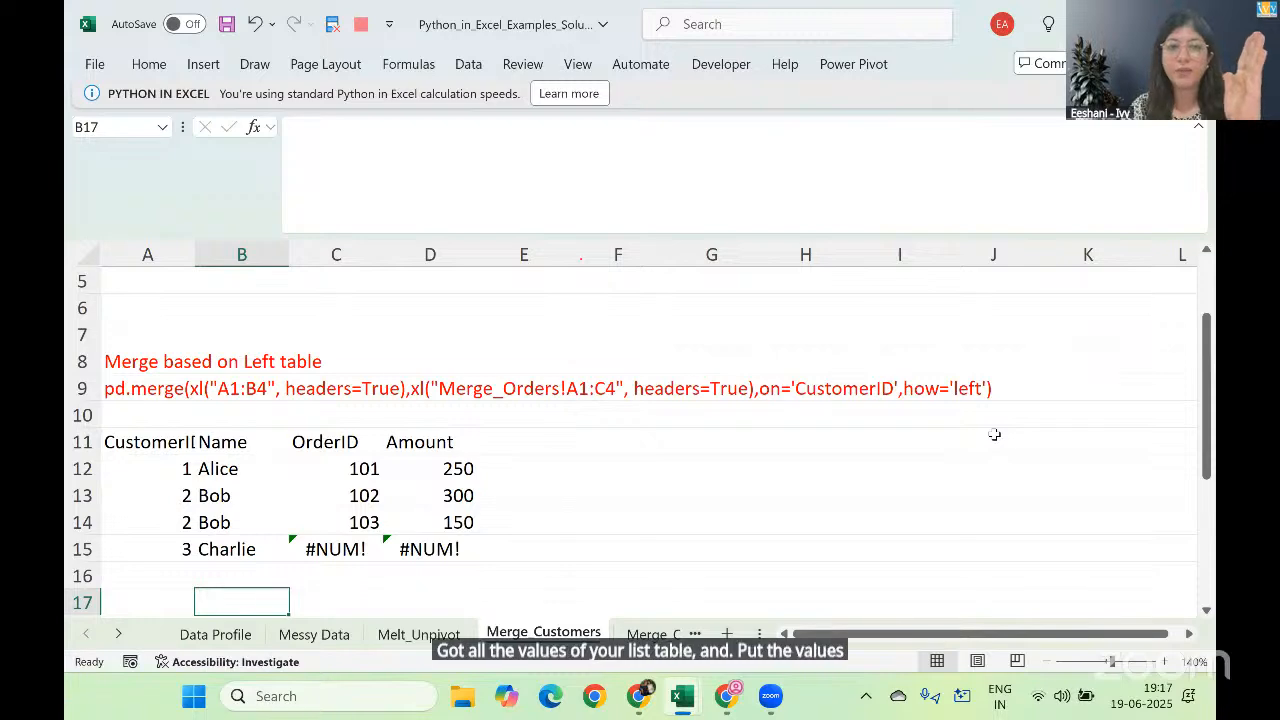
Step: Examine the right-table merge example and compare it with the source table on the Merge_Orders sheet
key("Down")
key("Down")
key("Down")
key("Down")
key("Down")
key("Down")
key("Down")
key("Down")
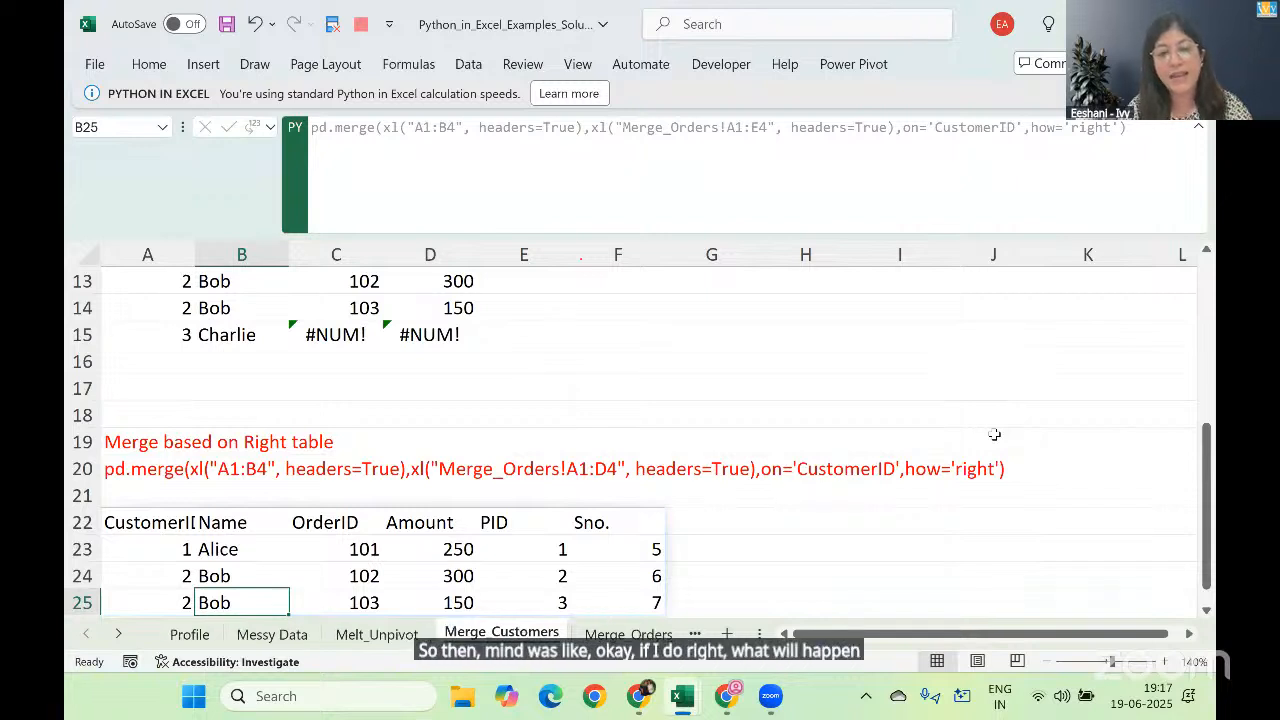
key("ctrl+Page_Down")
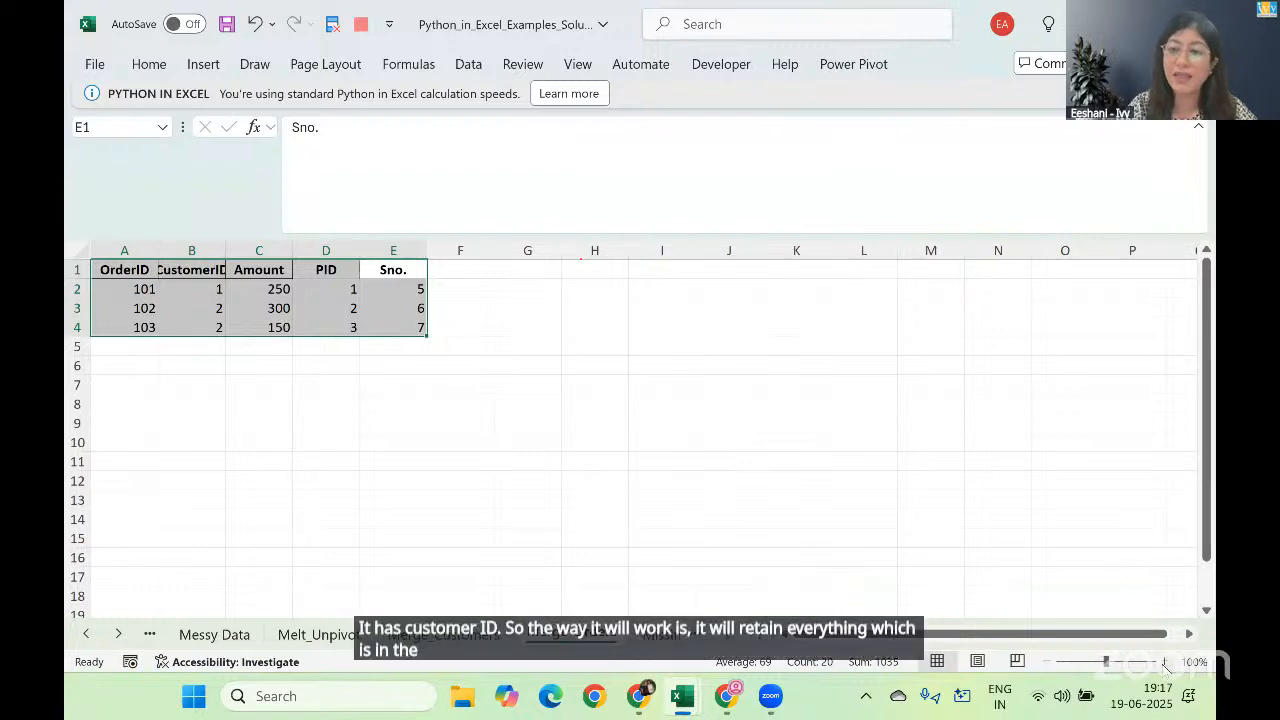
scroll(634, 452, "up", 2)
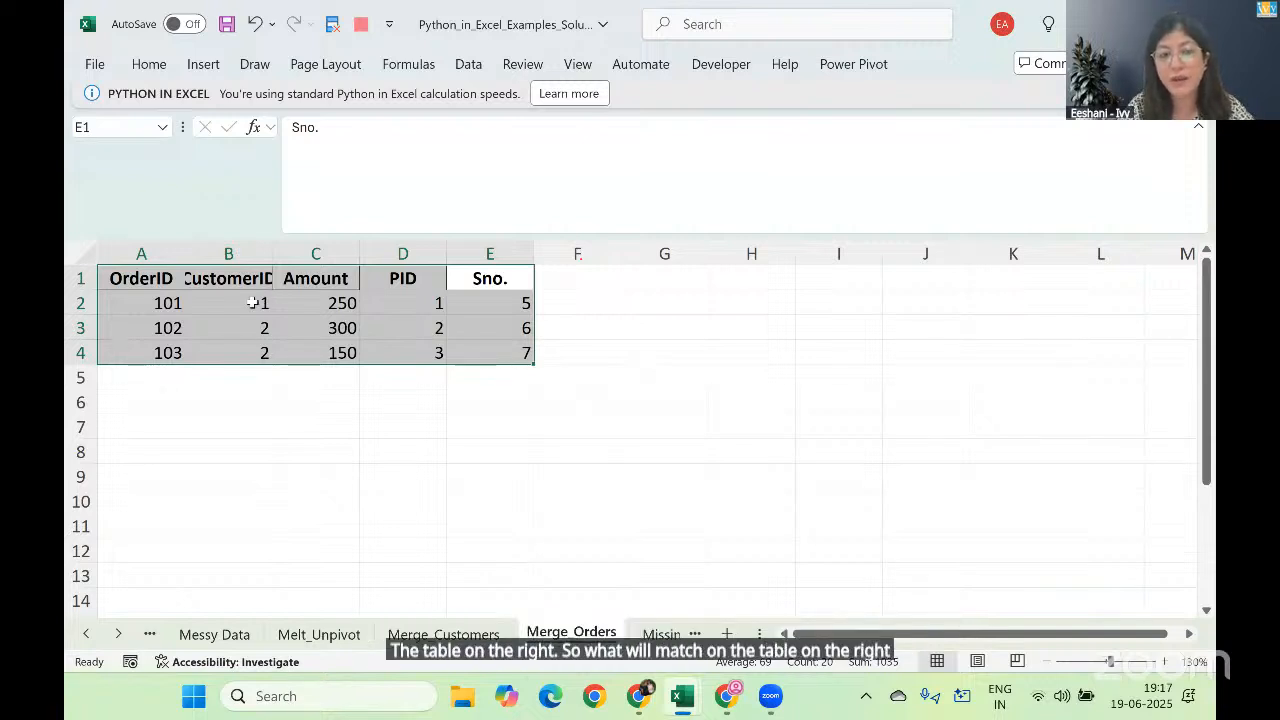
key("ctrl+Page_Up")
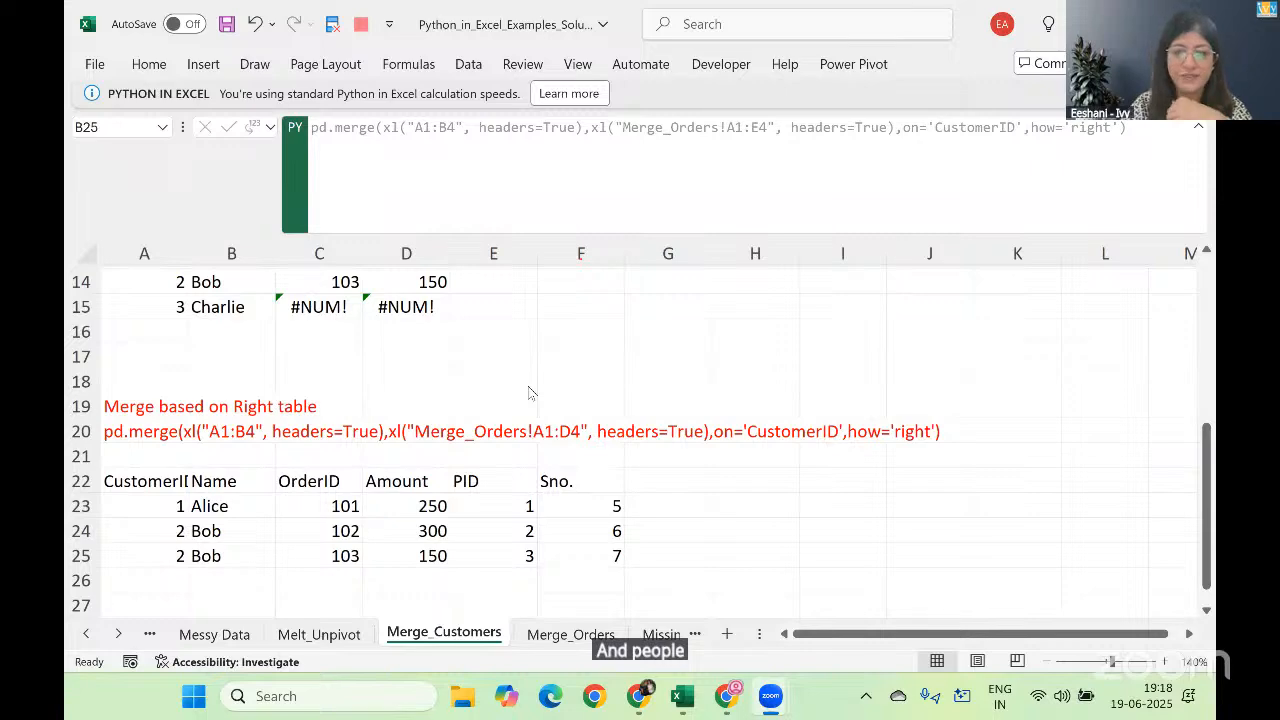
Step: Switch back to the exercise workbook and start a Python formula in A7 of Merge_Customers with pd.merge(
key("alt+Tab")
key("alt+Tab")
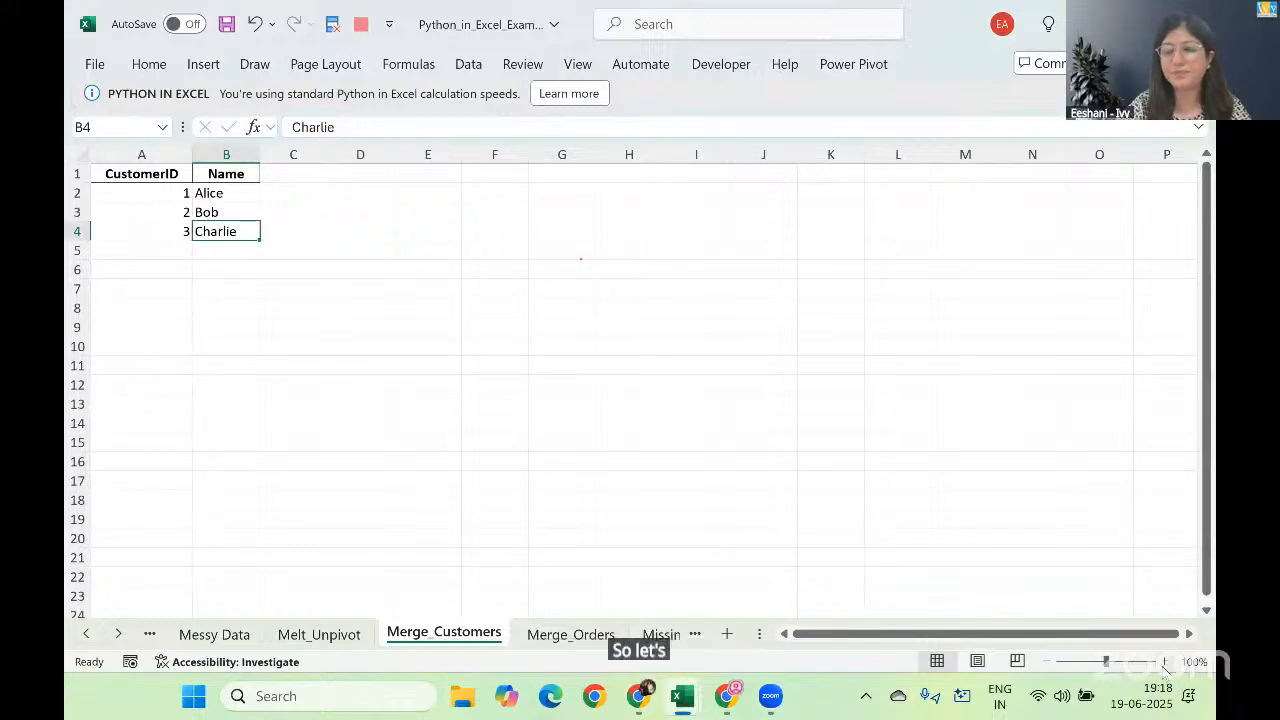
left_click(1164, 662)
left_click(1164, 662)
left_click(1164, 662)
left_click(1164, 662)
left_click(1164, 662)
left_click(208, 362)
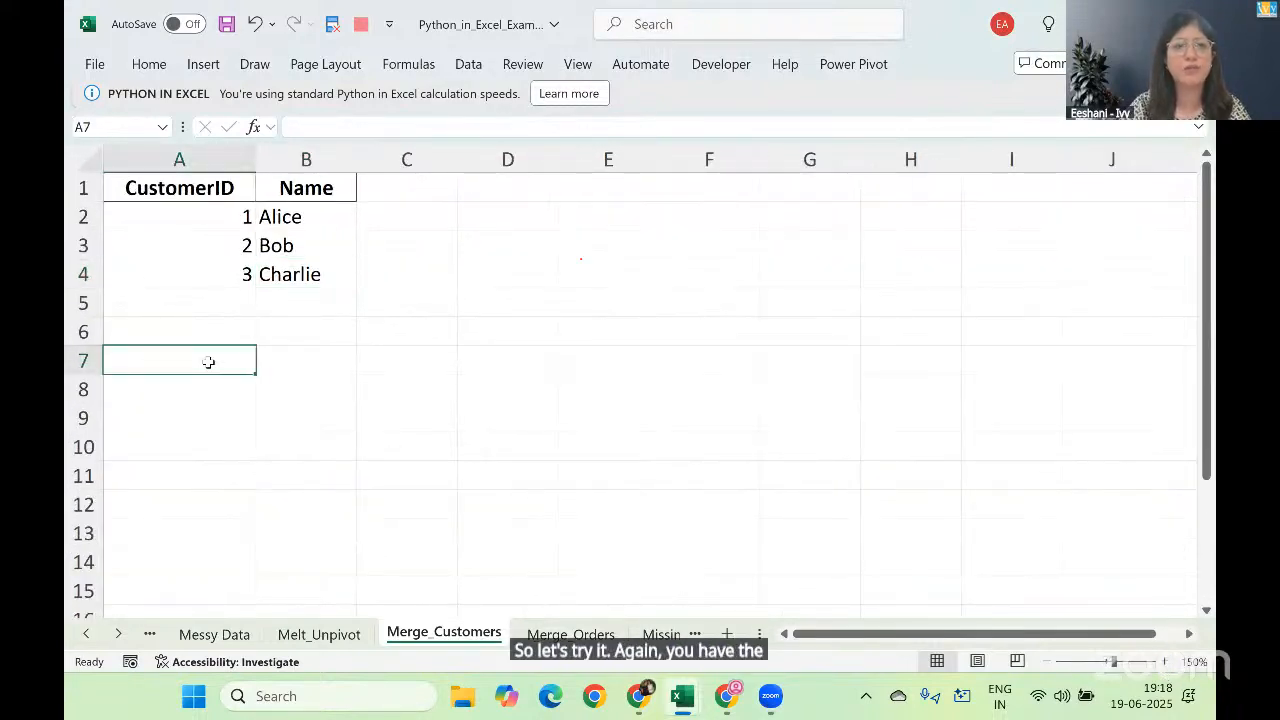
type("=py")
key("Tab")
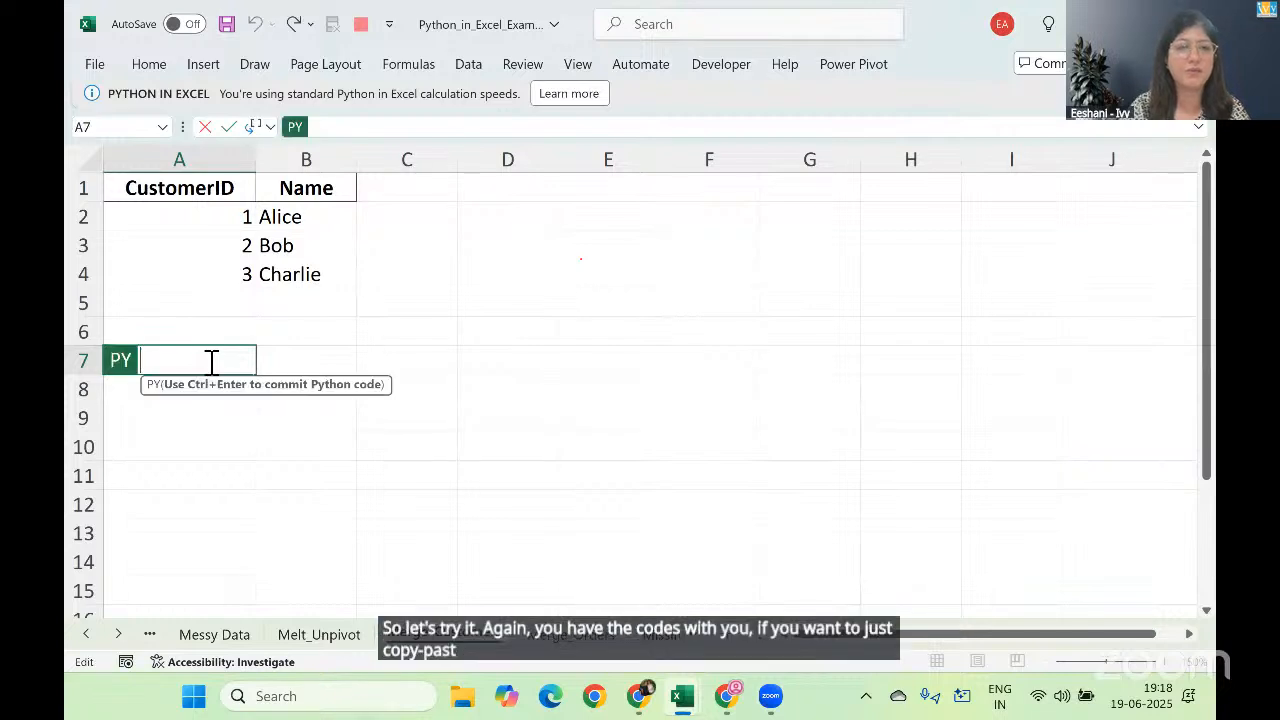
type("pd")
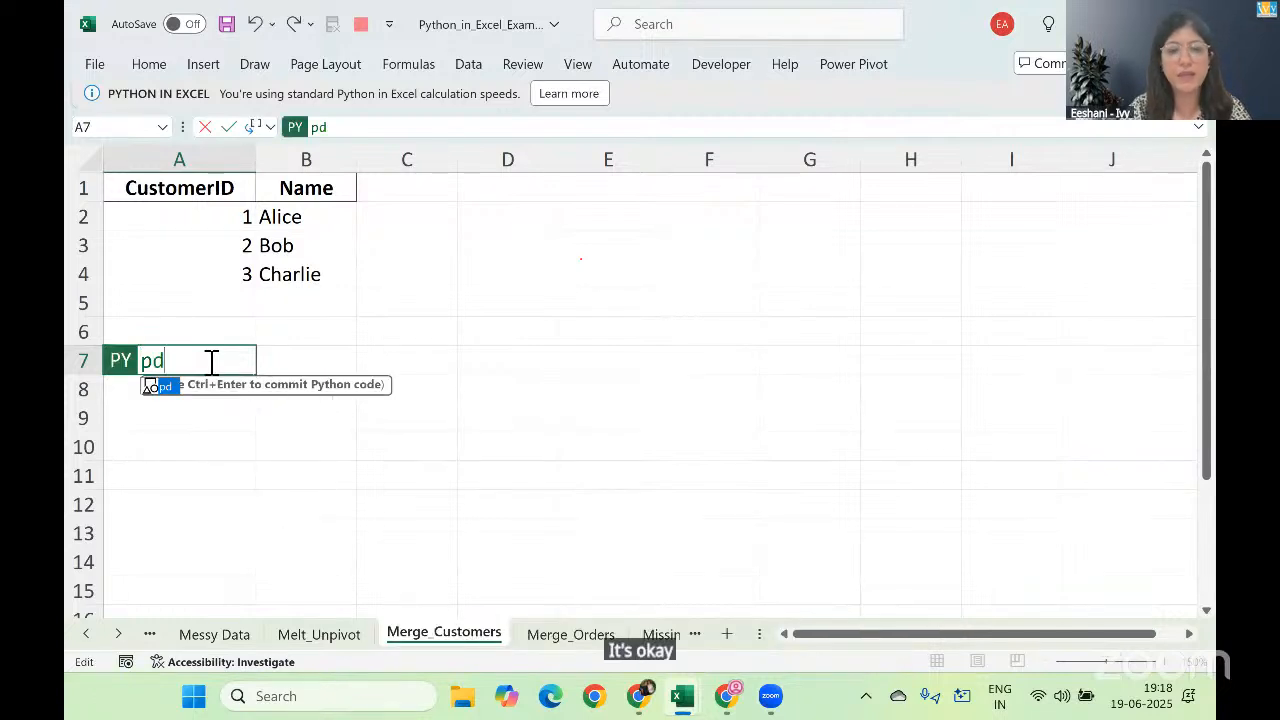
type(".merge")
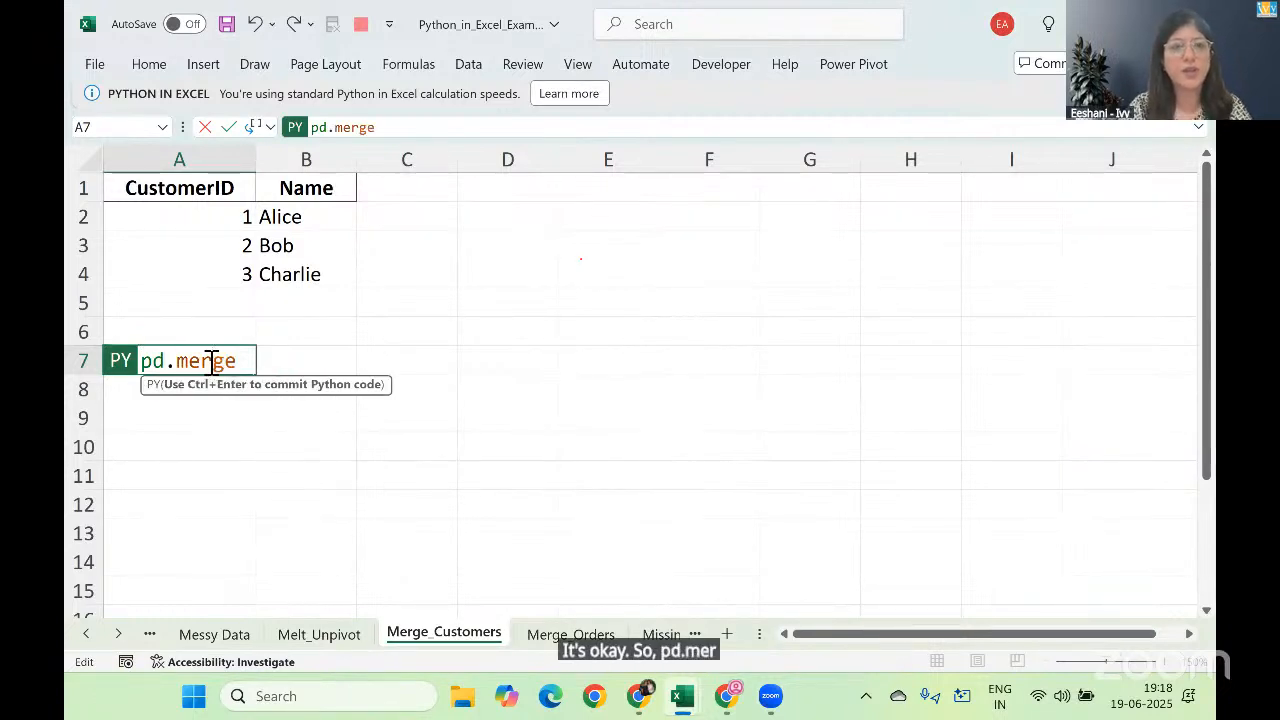
type("(")
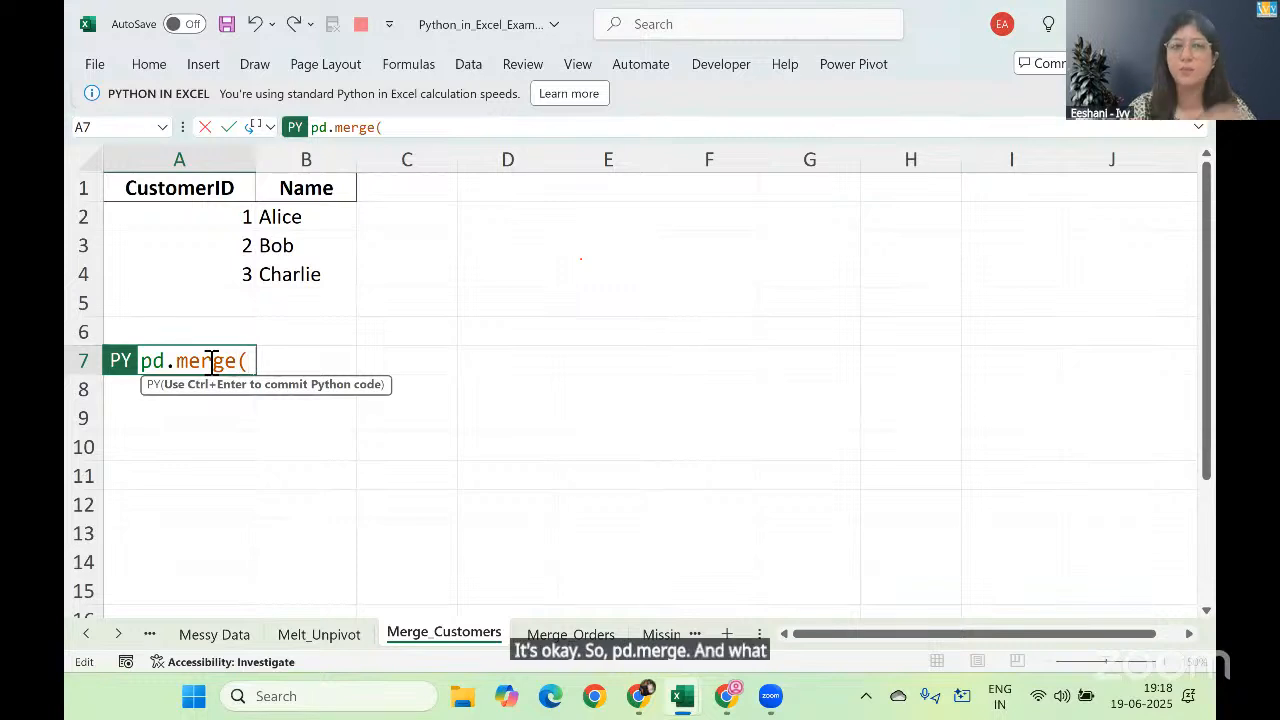
Step: Add the customer table A1:B4, including its headers, as the first table of the merge
left_click(213, 192)
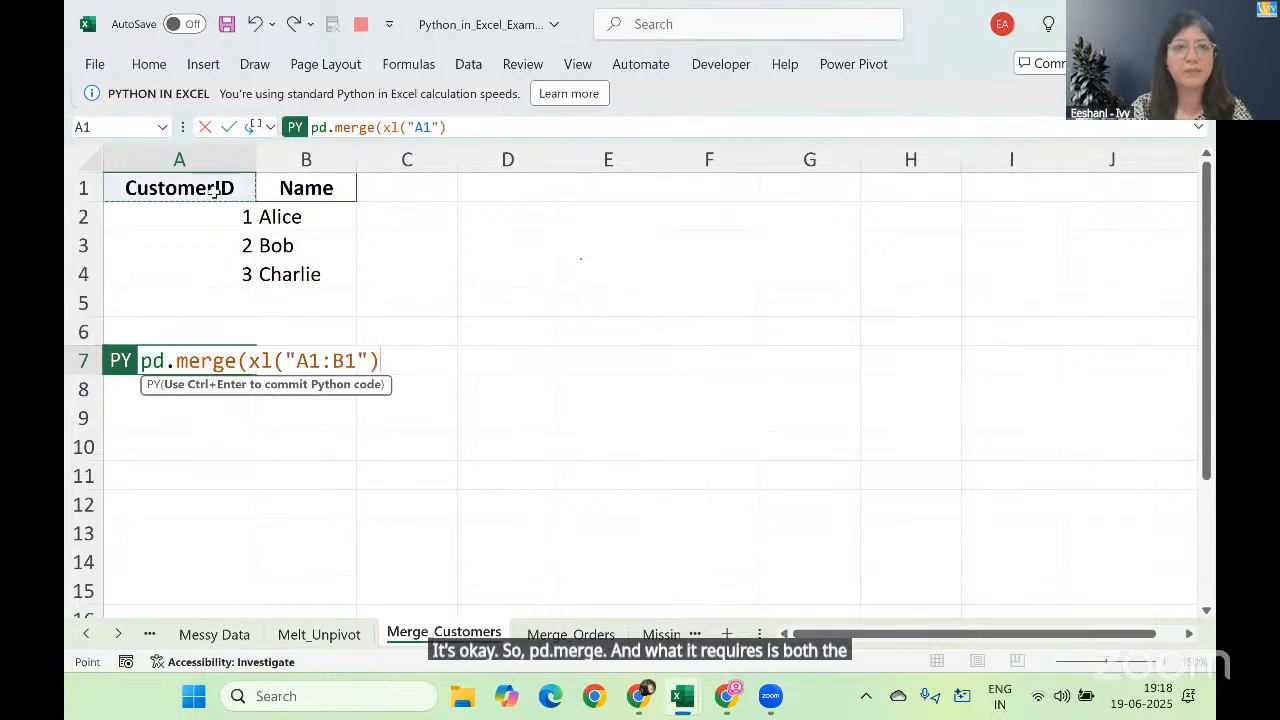
key("shift+Right")
key("shift+Down")
key("shift+Down")
key("shift+Down")
type(",")
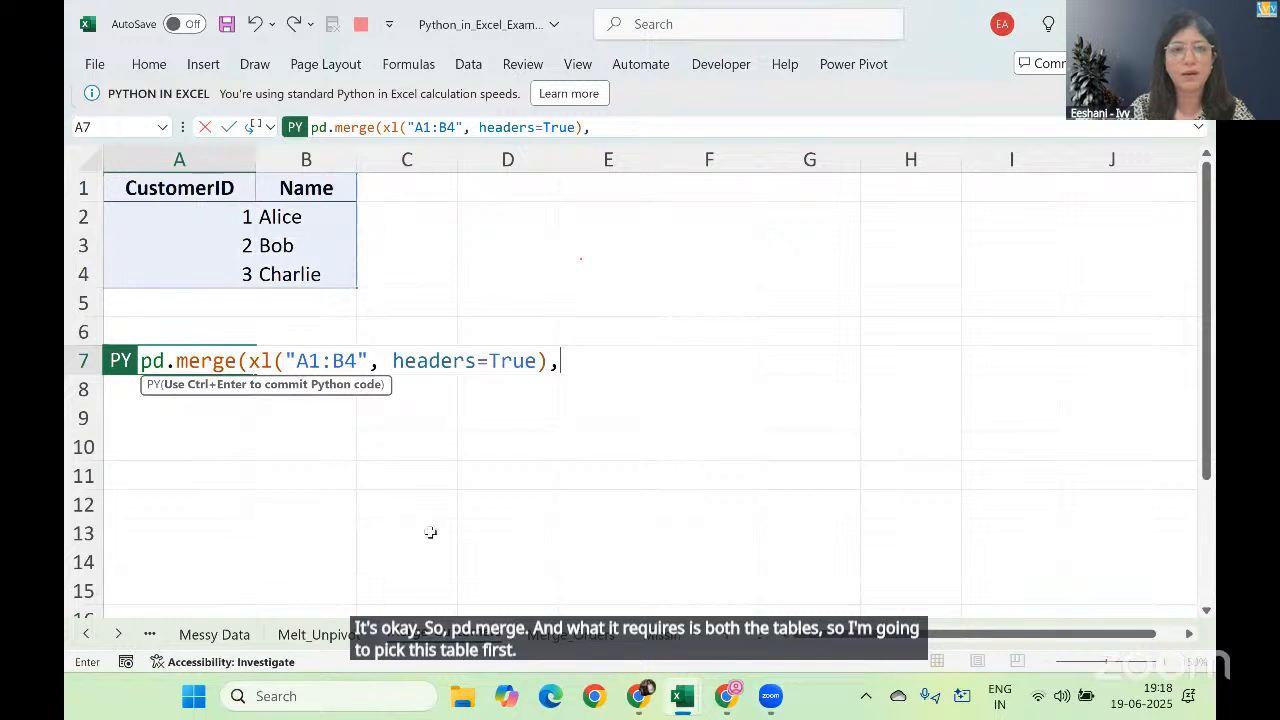
Step: Add the order table Merge_Orders!A1:E4, including its headers, as the second table of the merge
left_click(570, 634)
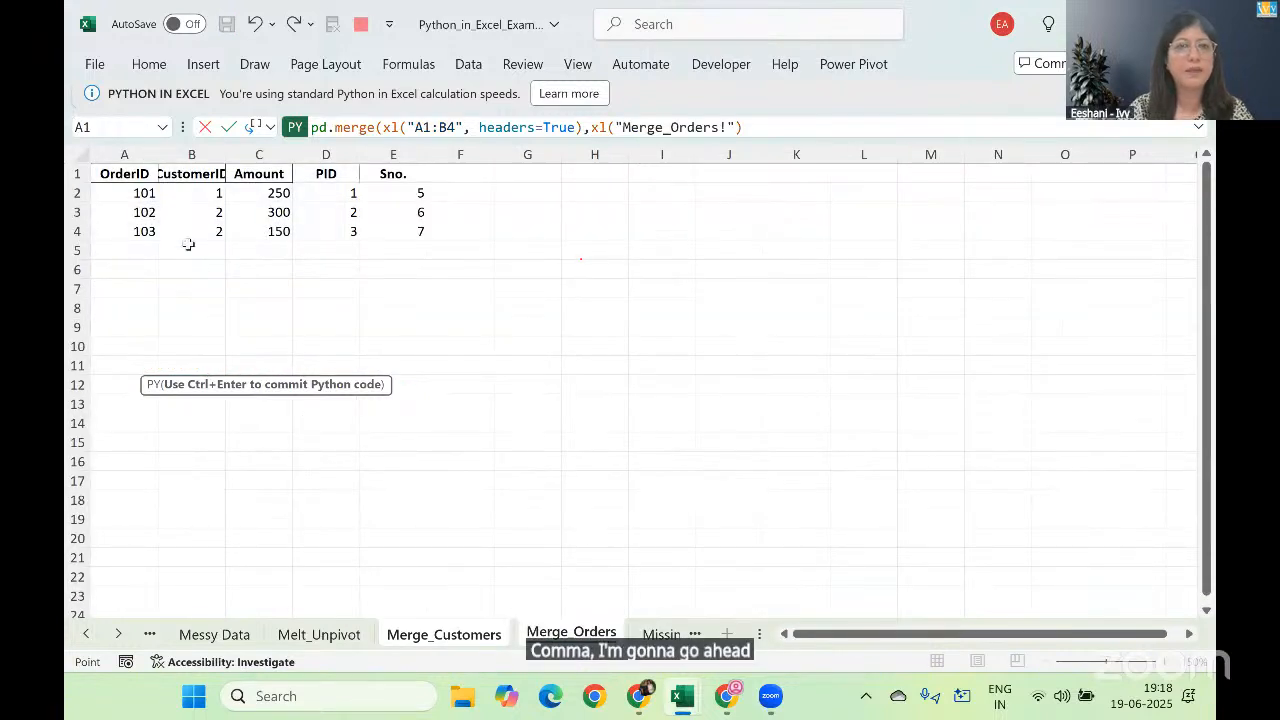
left_click(140, 175)
key("shift+Right")
key("shift+Right")
key("shift+Right")
key("shift+Right")
key("shift+Down")
key("shift+Down")
key("shift+Down")
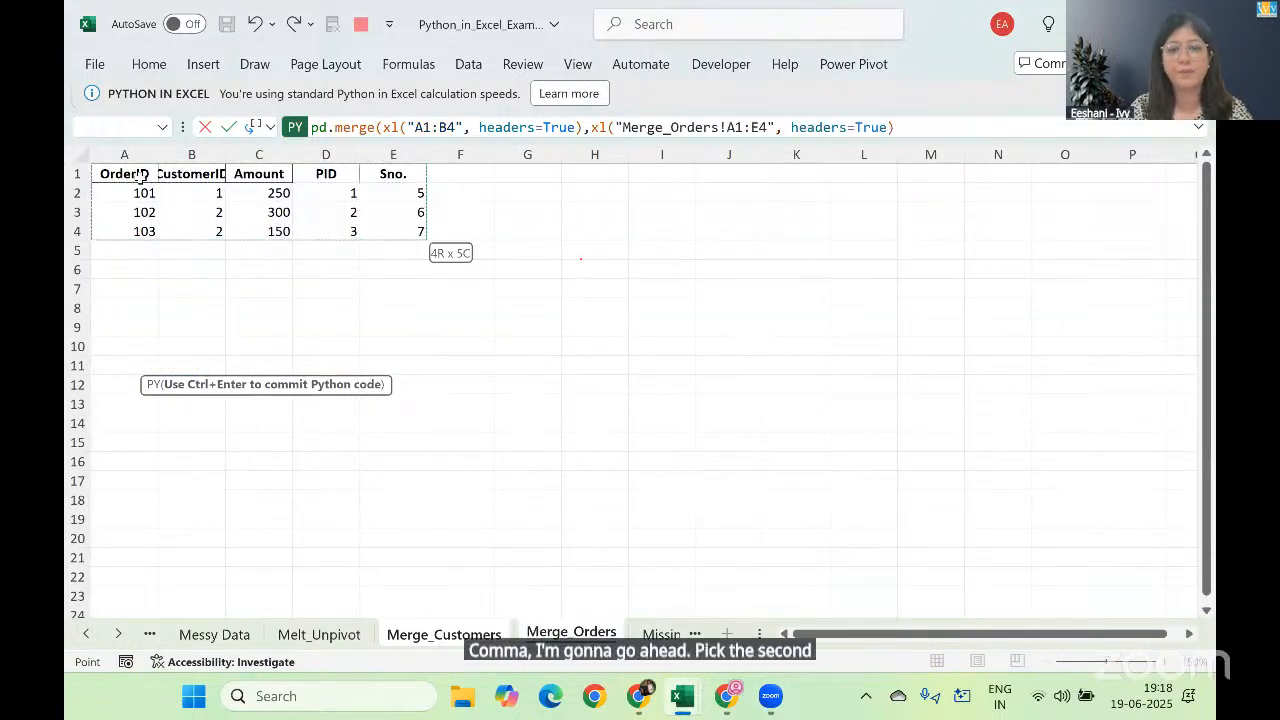
type(",")
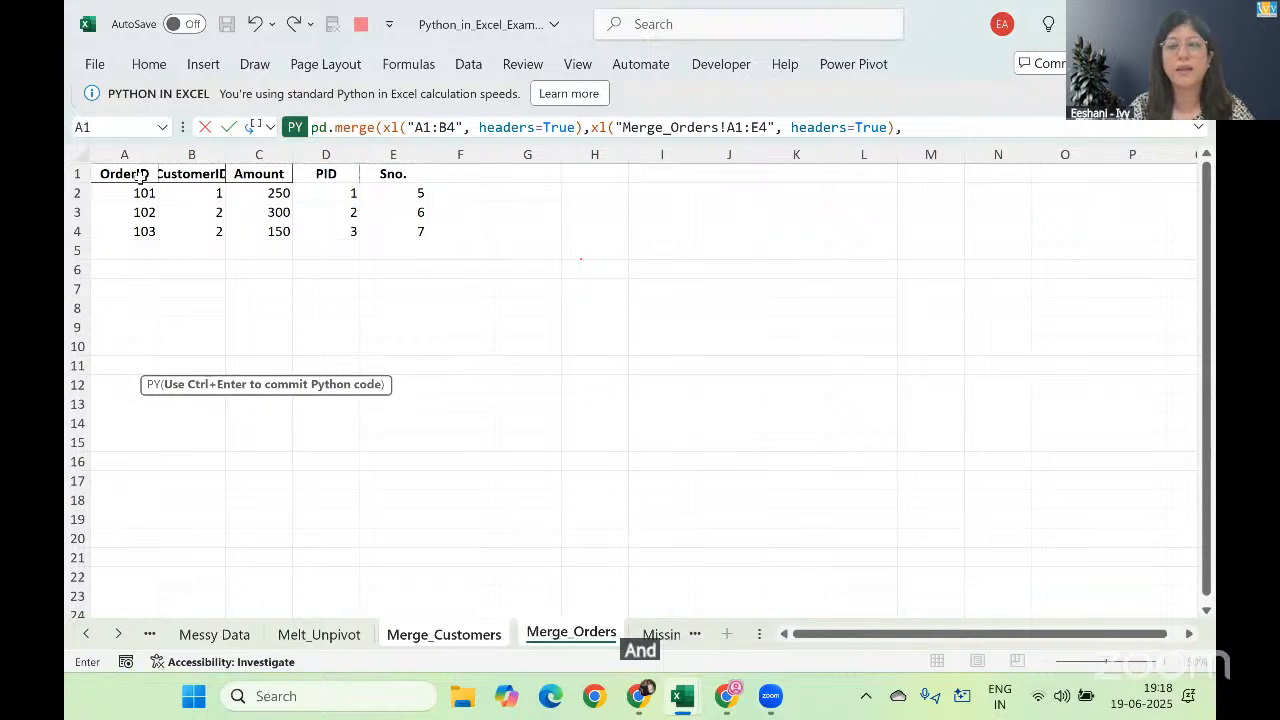
type("on")
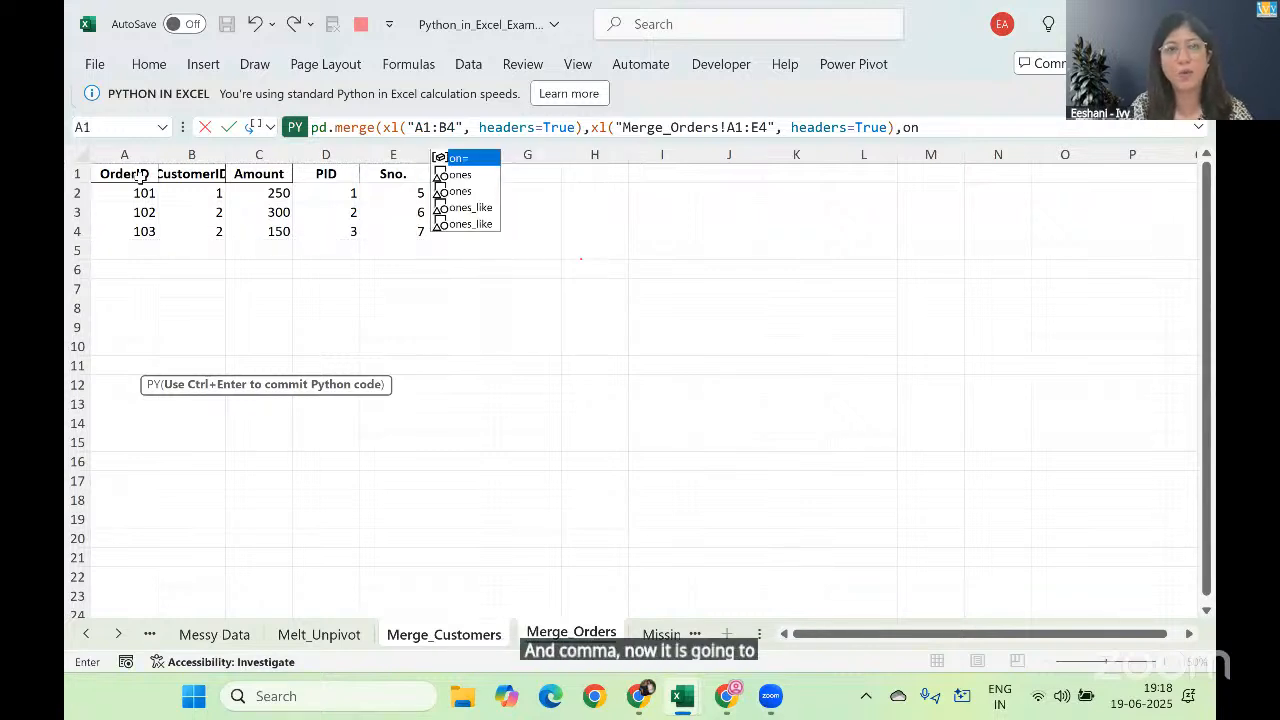
type("=")
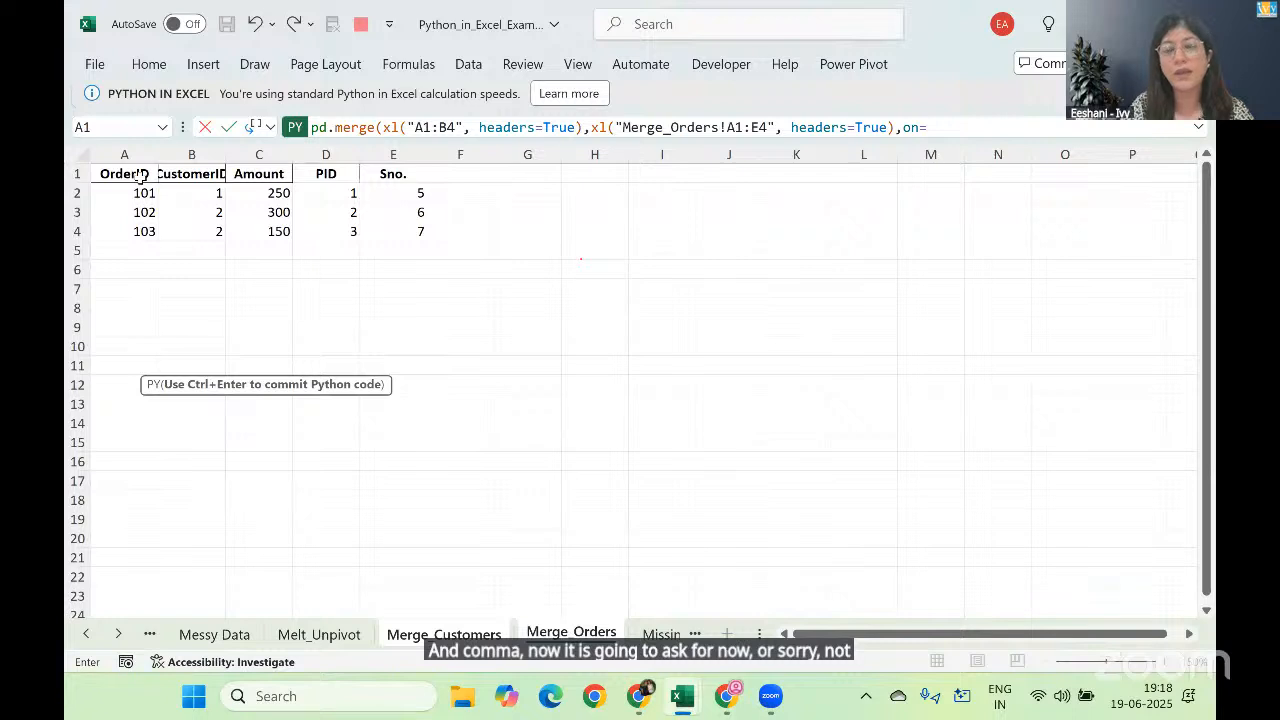
type("'")
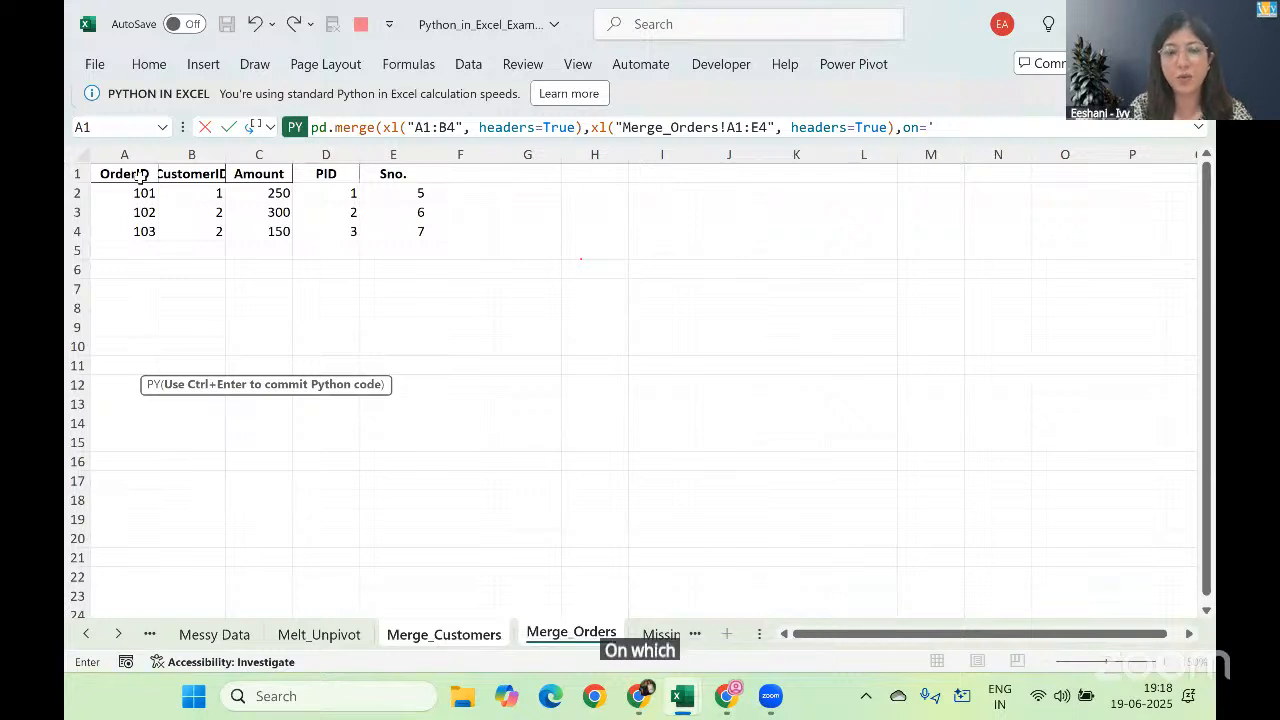
type("CustomerId")
Step: Set the column to merge by with the argument on='CustomerID'
key("BackSpace")
type("D")
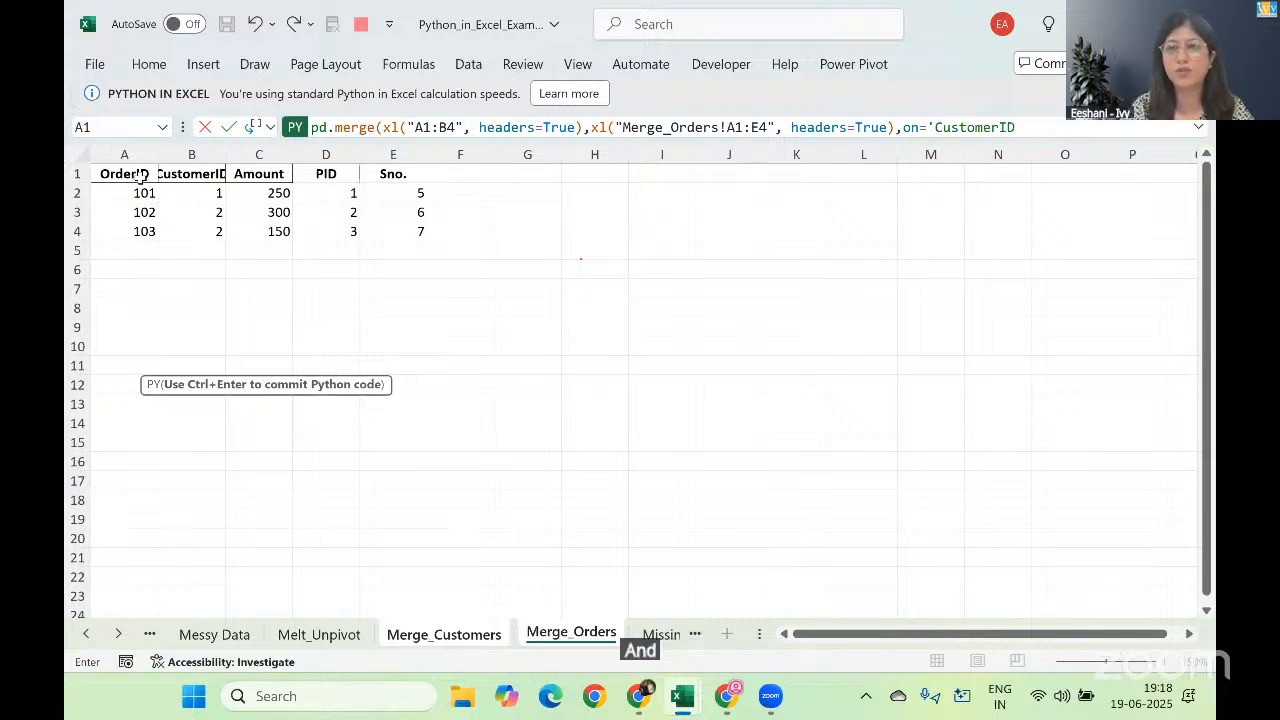
type("',")
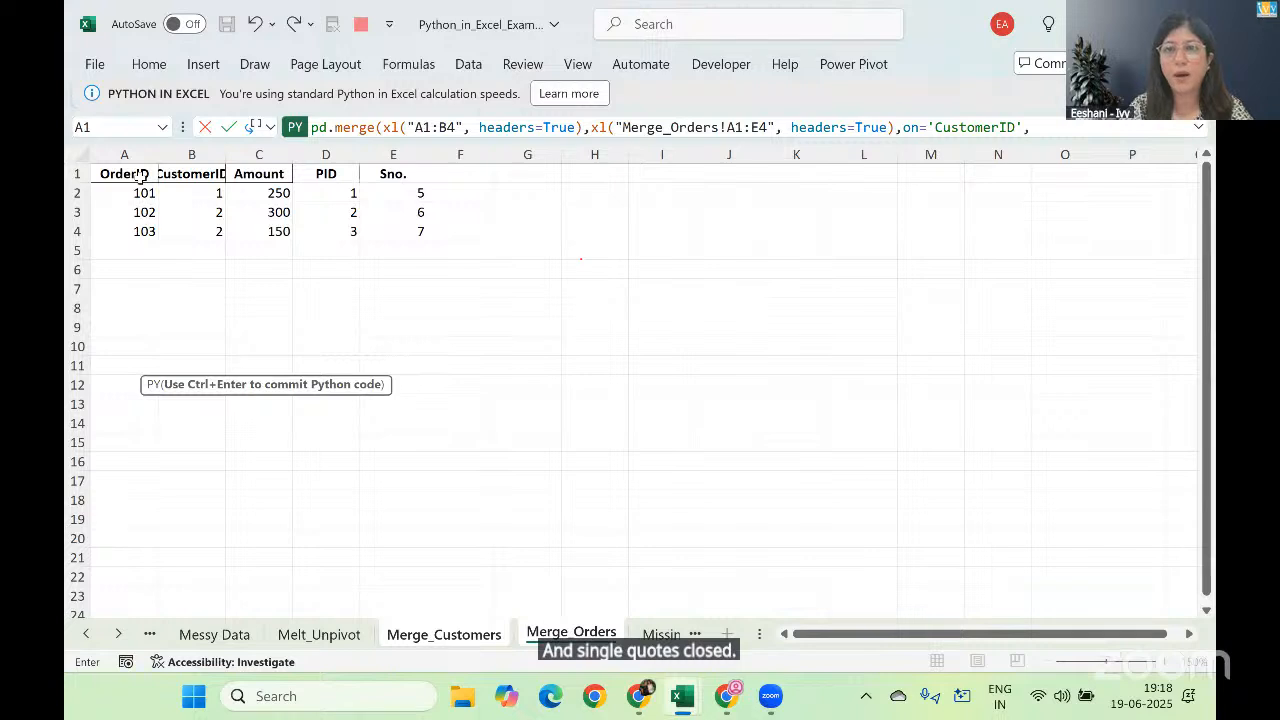
type("how=")
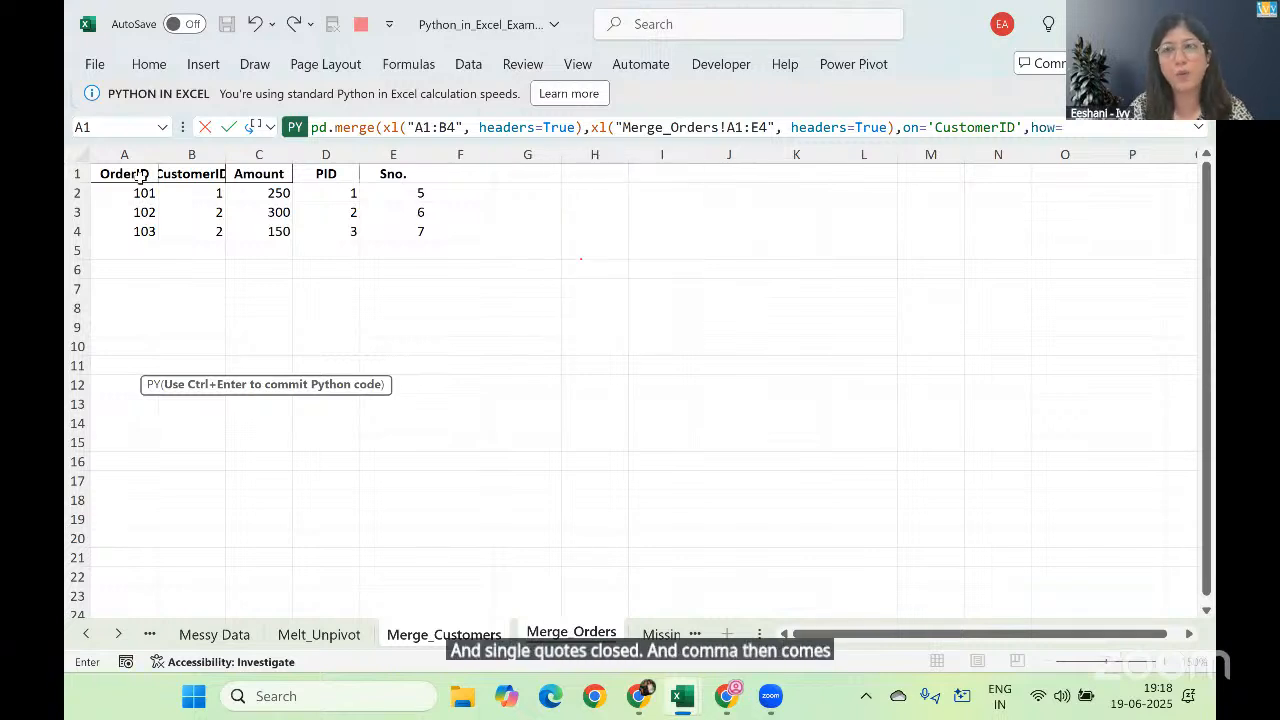
type("'left")
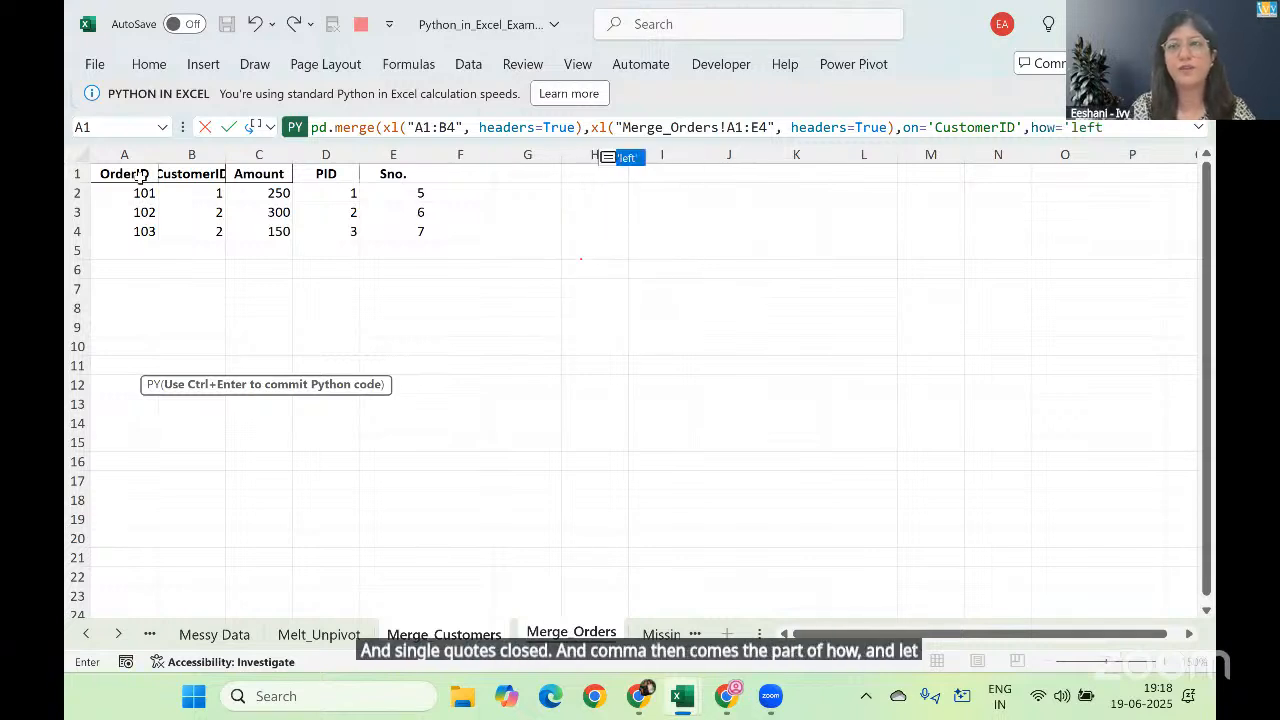
type("')")
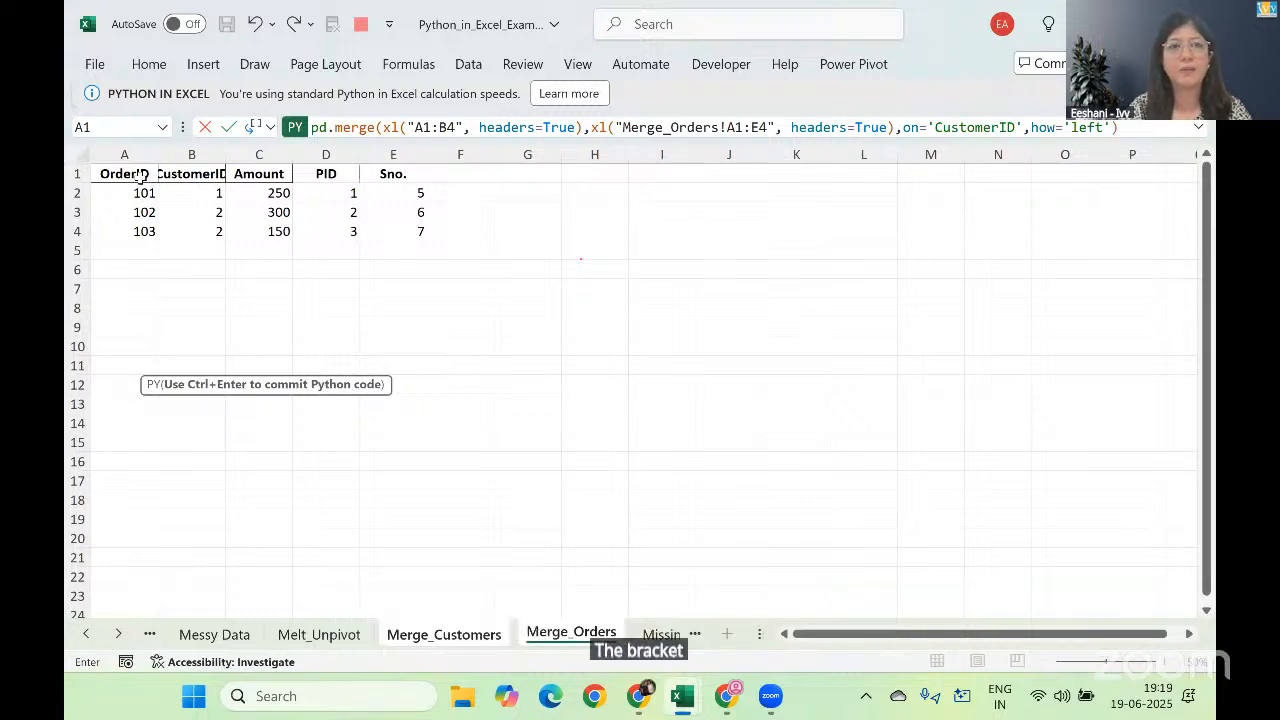
Step: Complete the merge formula with the argument how='left' and run it
key("ctrl+Return")
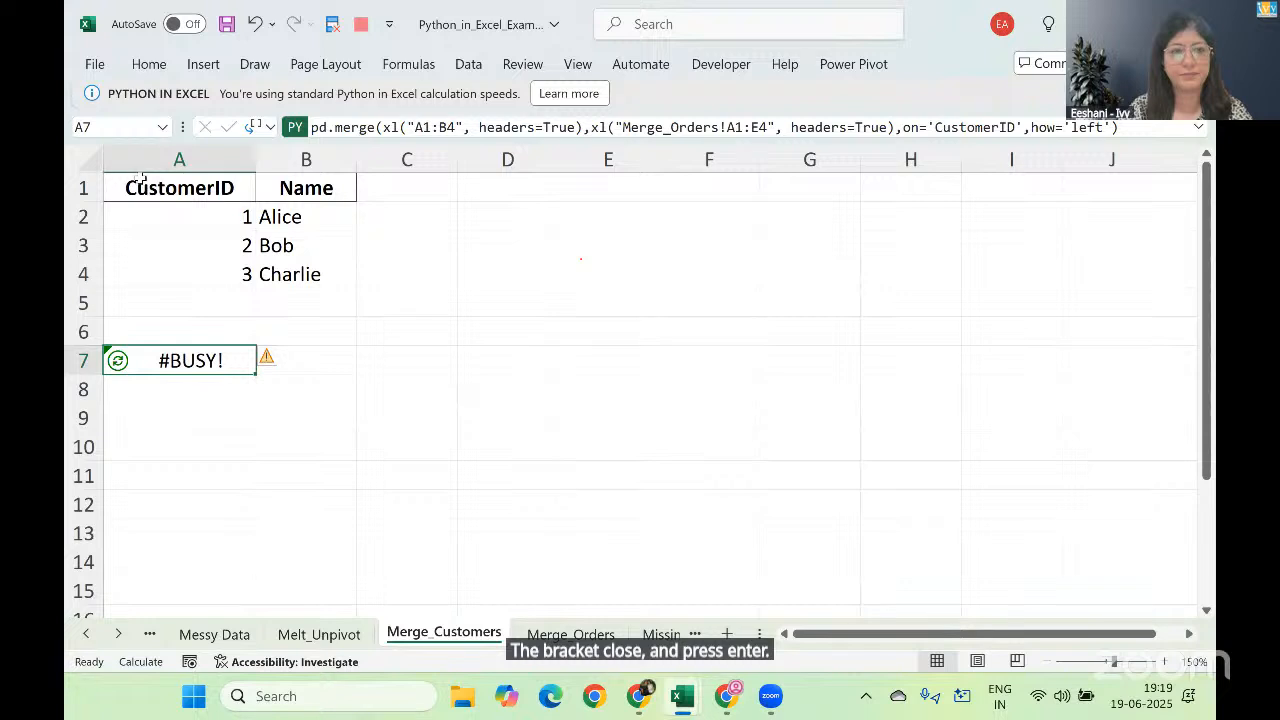
Step: Output the merged DataFrame in A7 as Excel values
right_click(179, 346)
mouse_move(340, 322)
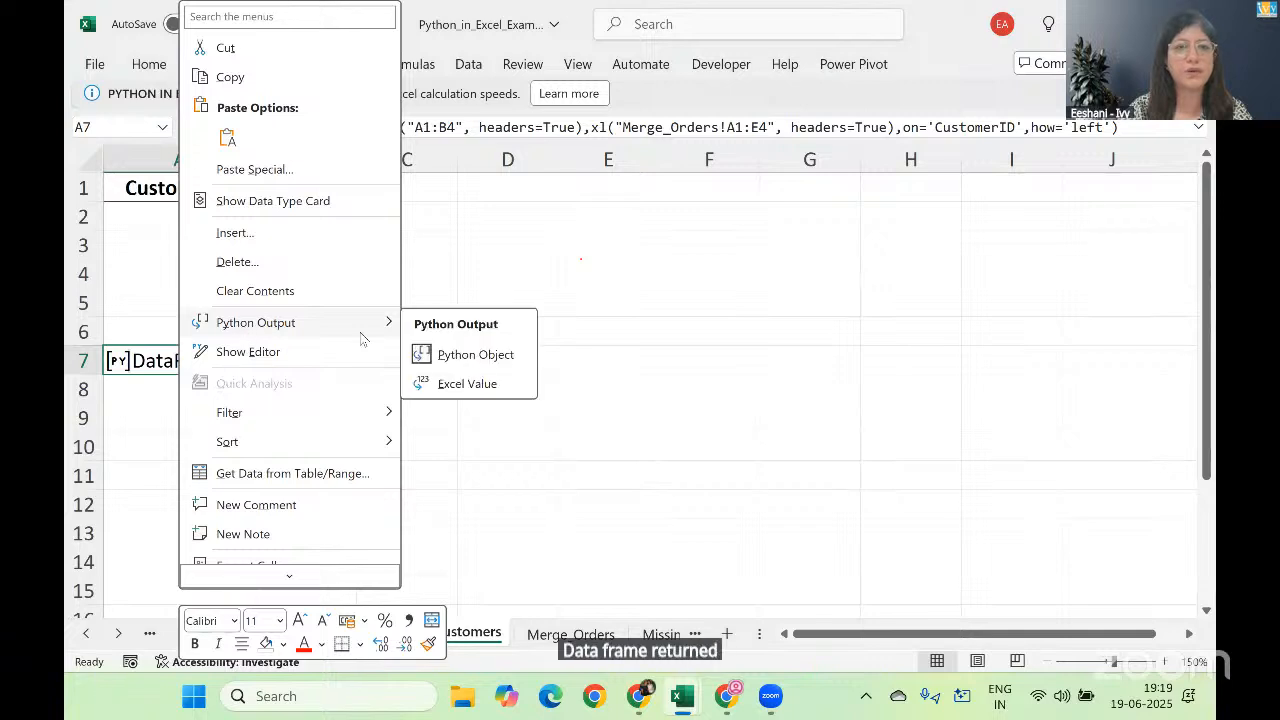
left_click(425, 387)
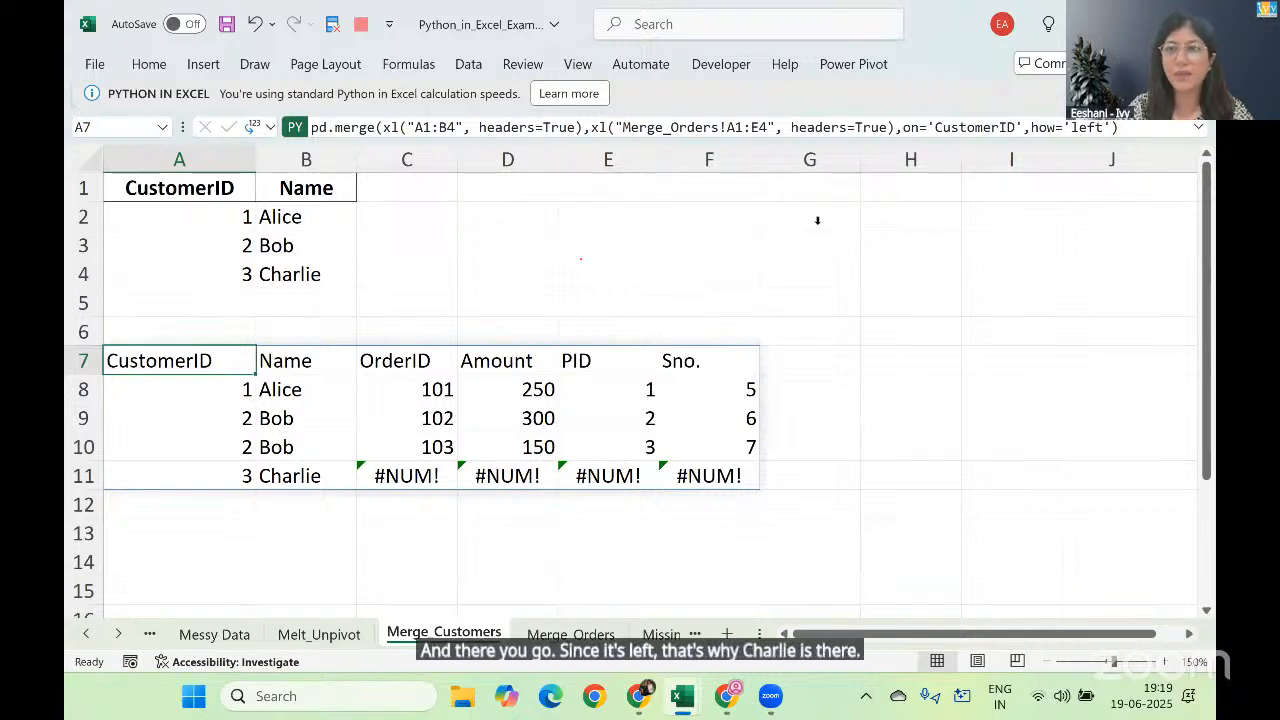
Step: Change the merge's how argument to 'right' and rerun the formula in A7
left_click(1102, 128)
key("BackSpace")
key("BackSpace")
key("BackSpace")
key("BackSpace")
type("ri")
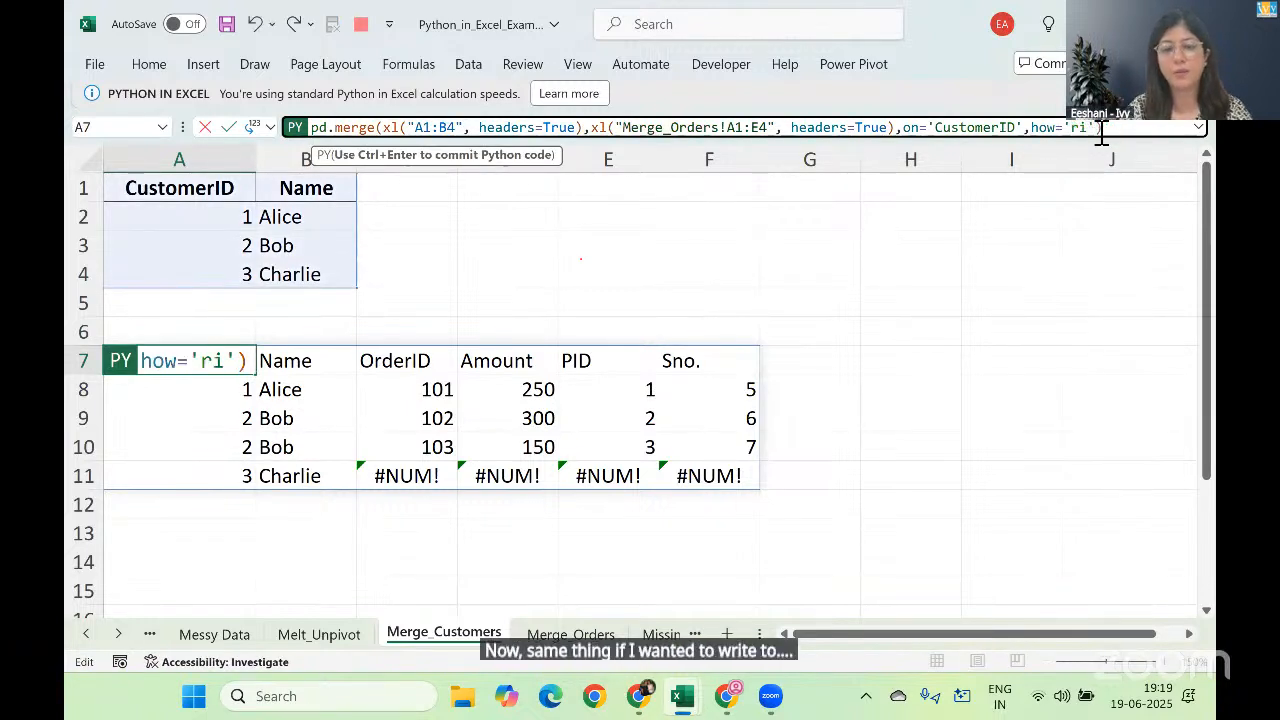
type("ght'")
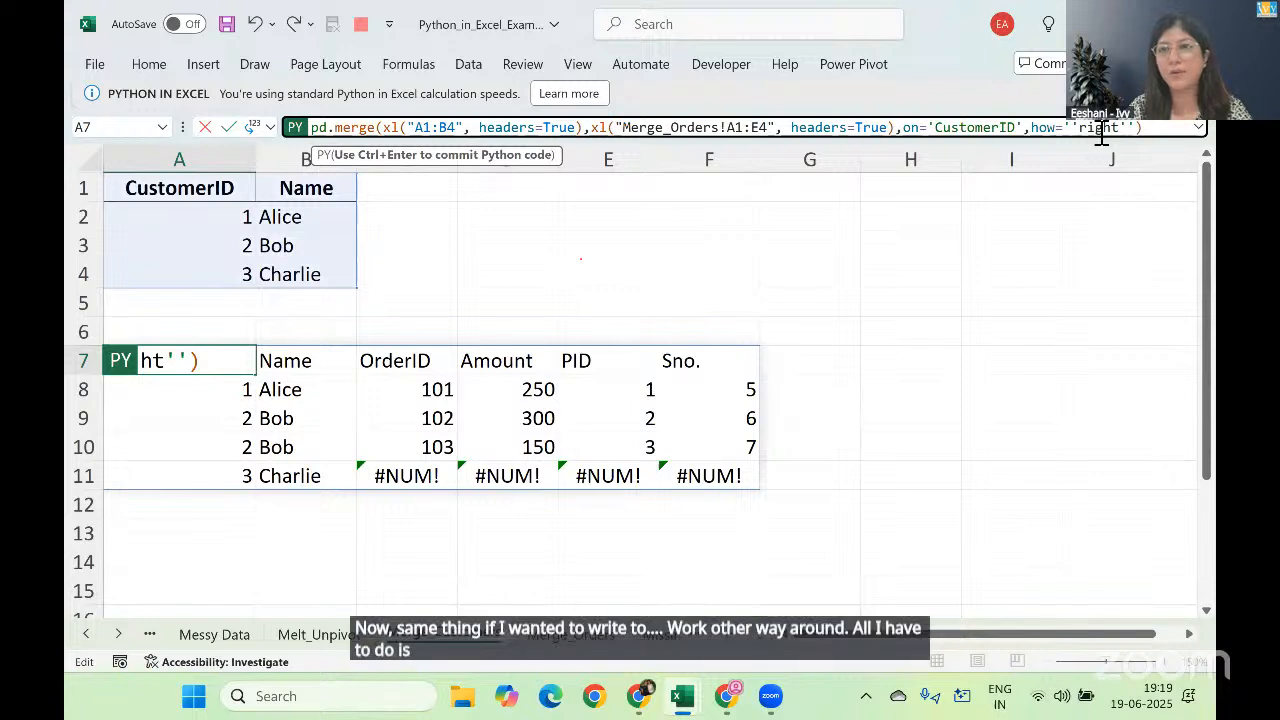
key("BackSpace")
left_click(1101, 130)
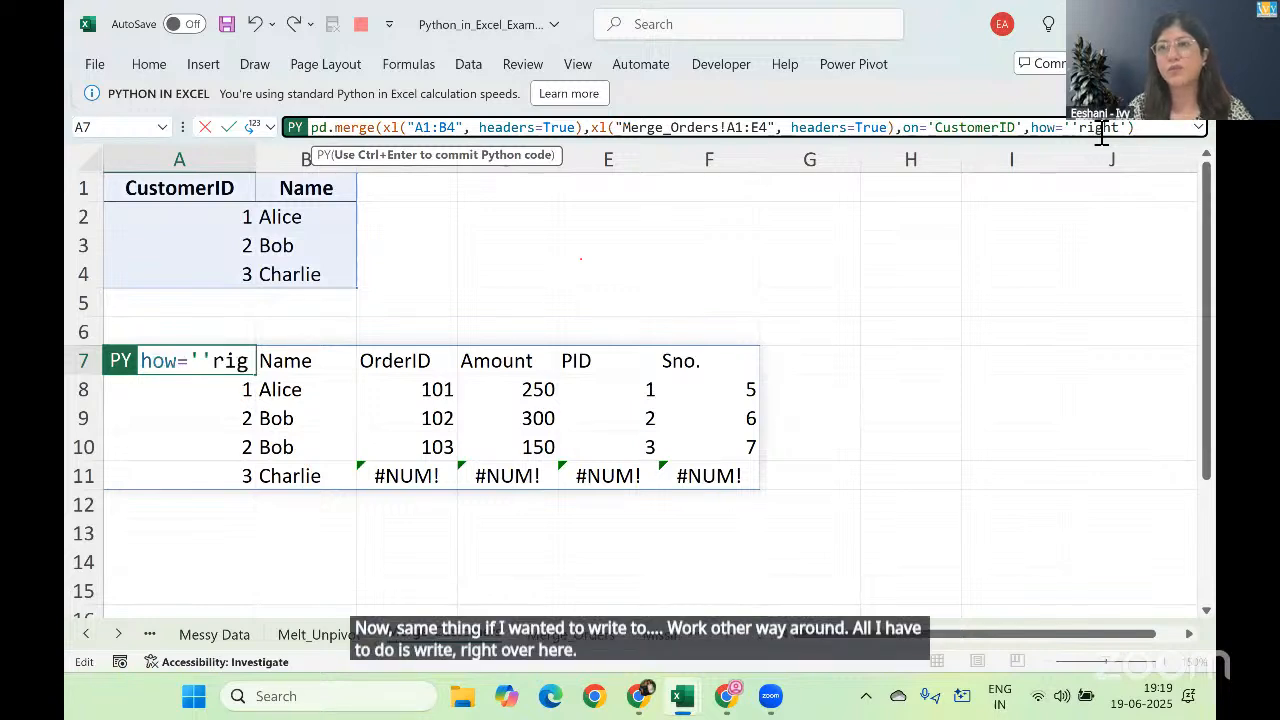
key("BackSpace")
key("ctrl+Return")
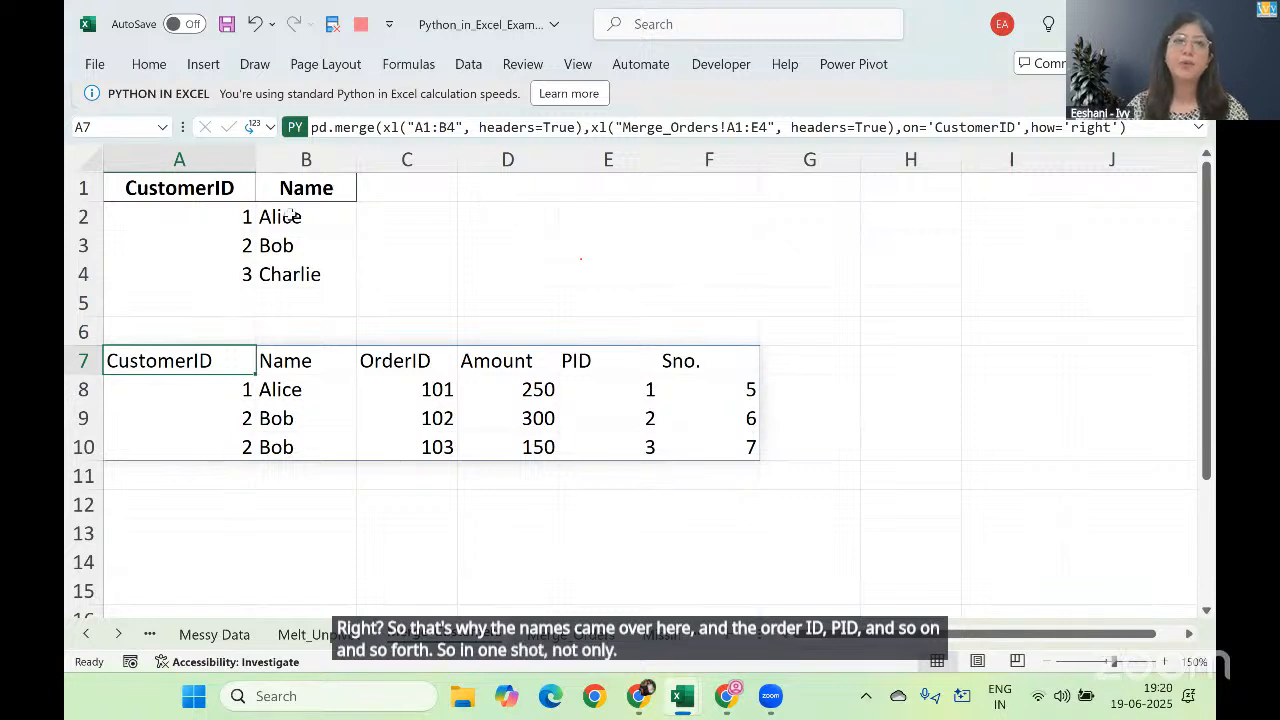
Step: Check the source columns on the Merge_Orders sheet against the merged table on Merge_Customers
left_click(553, 636)
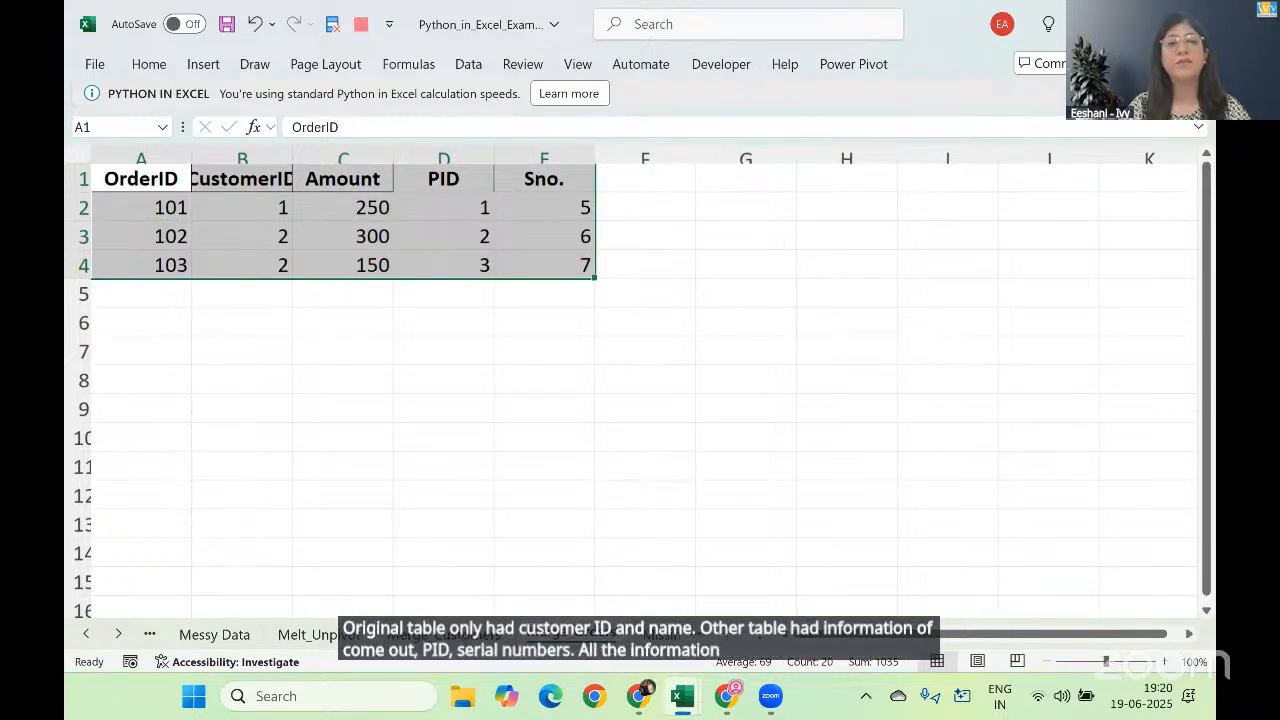
left_click(443, 636)
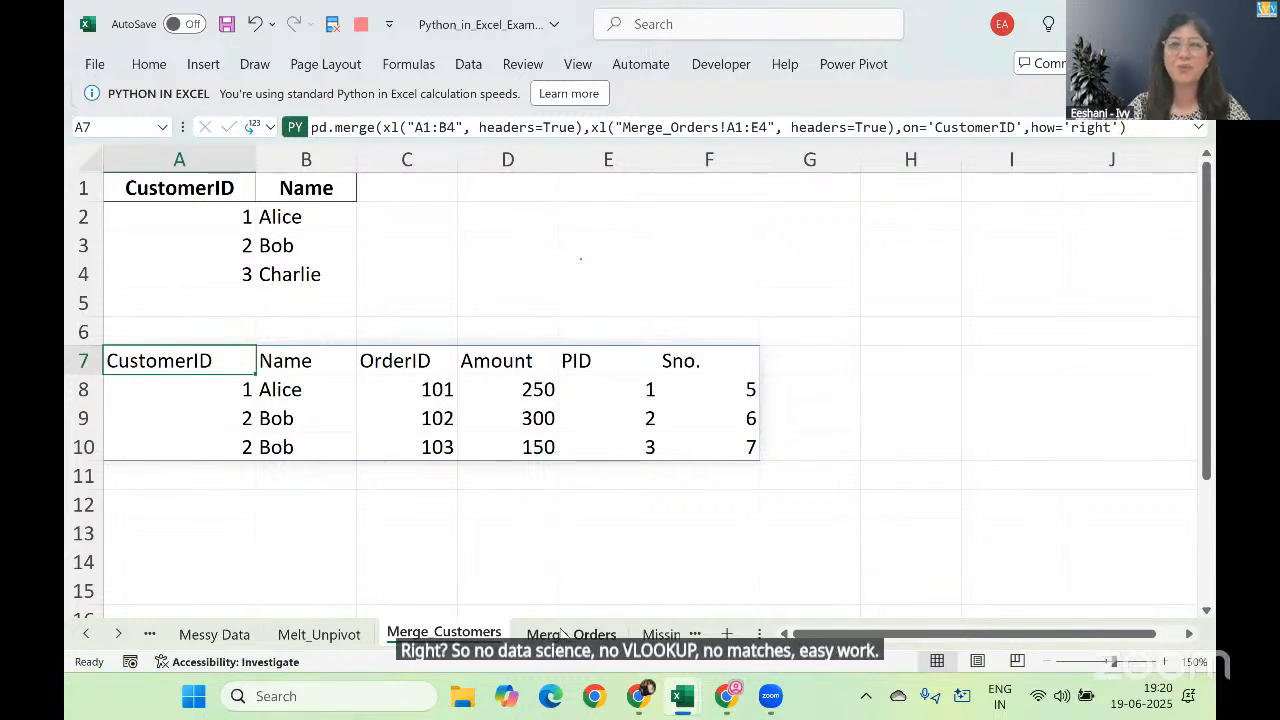
left_click(516, 582)
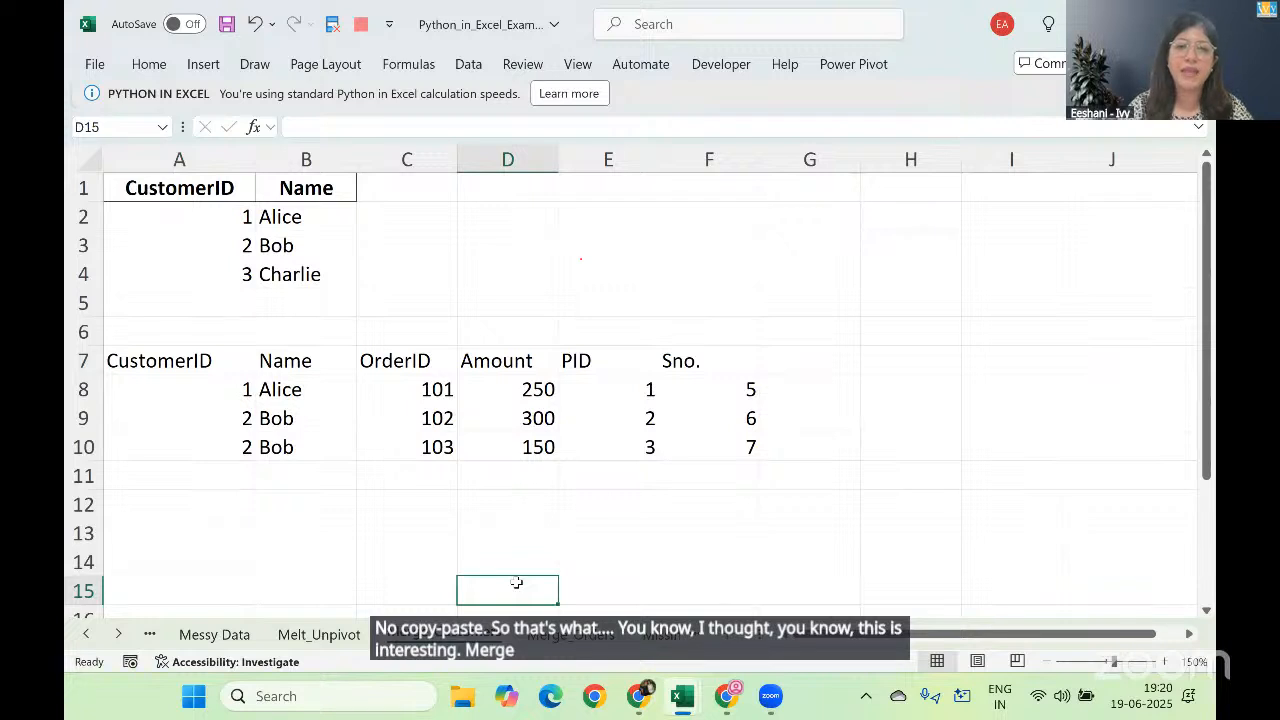
Step: Go to the Missing Value sheet and start a Python formula in D1
key("ctrl+Page_Down")
key("ctrl+Page_Down")
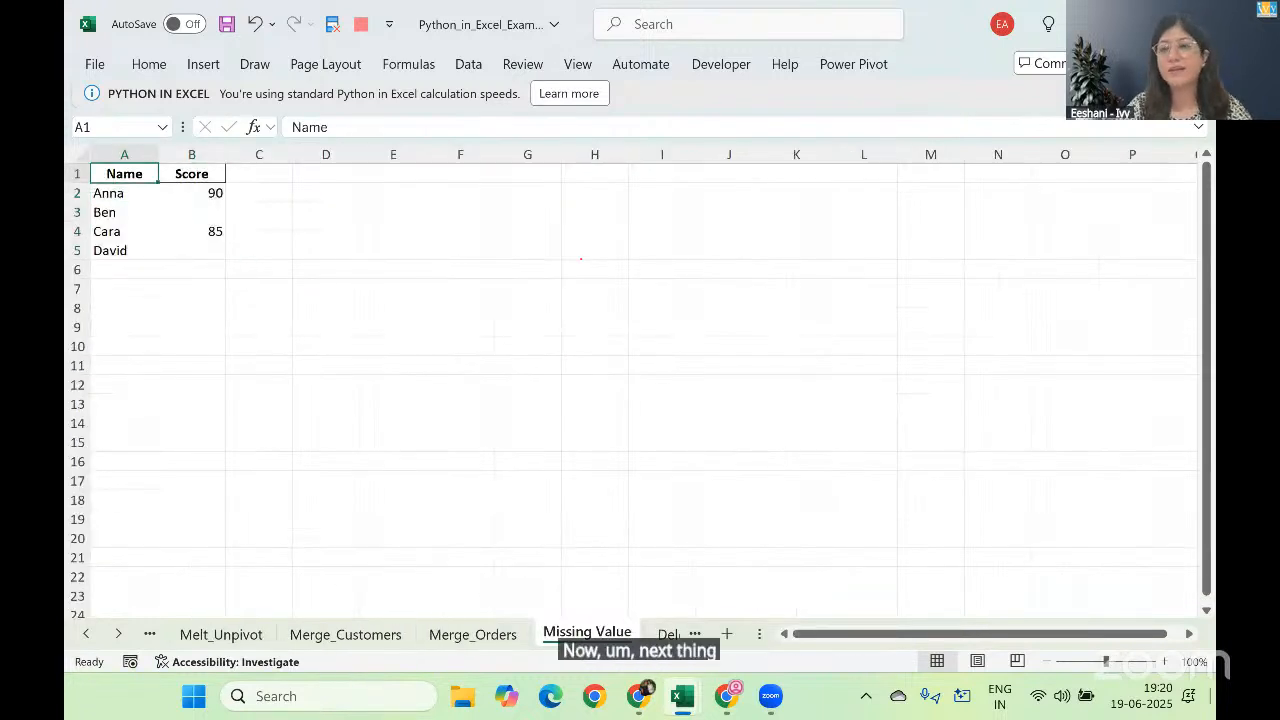
left_click(1165, 661)
left_click(1165, 661)
left_click(1165, 661)
left_click(1165, 661)
left_click(1165, 661)
left_click(1165, 661)
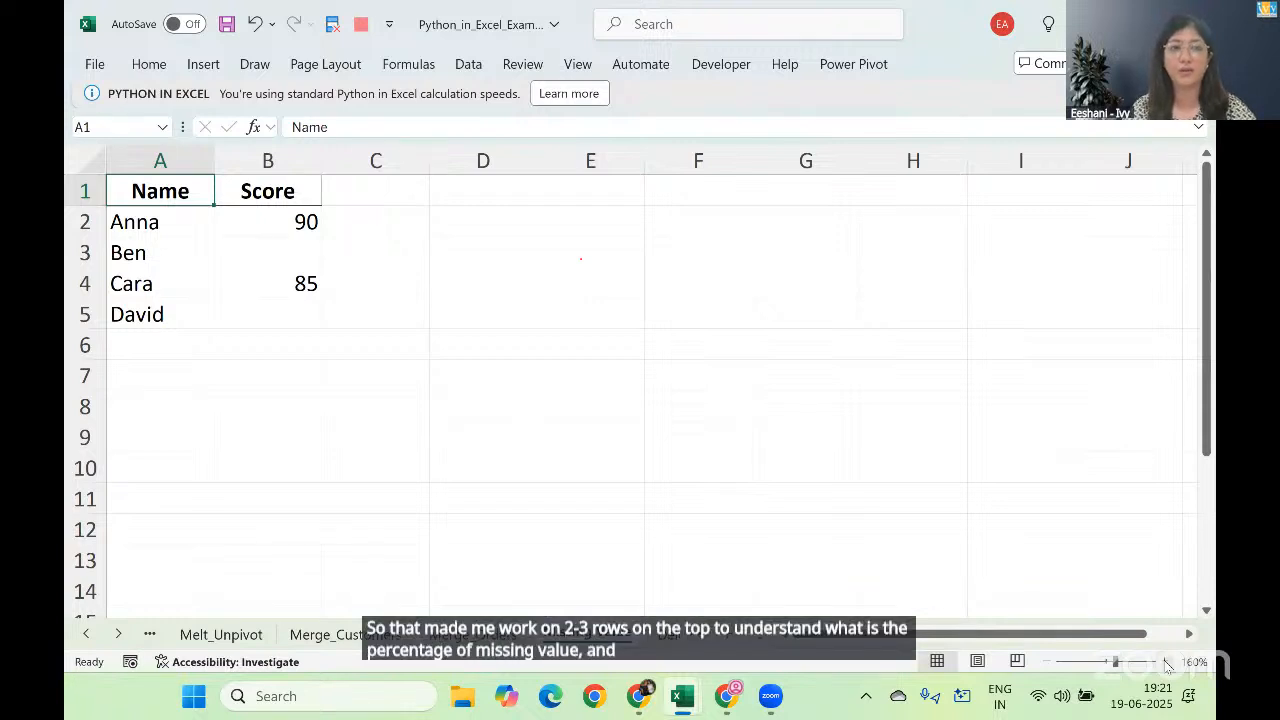
key("Right")
key("Right")
key("Right")
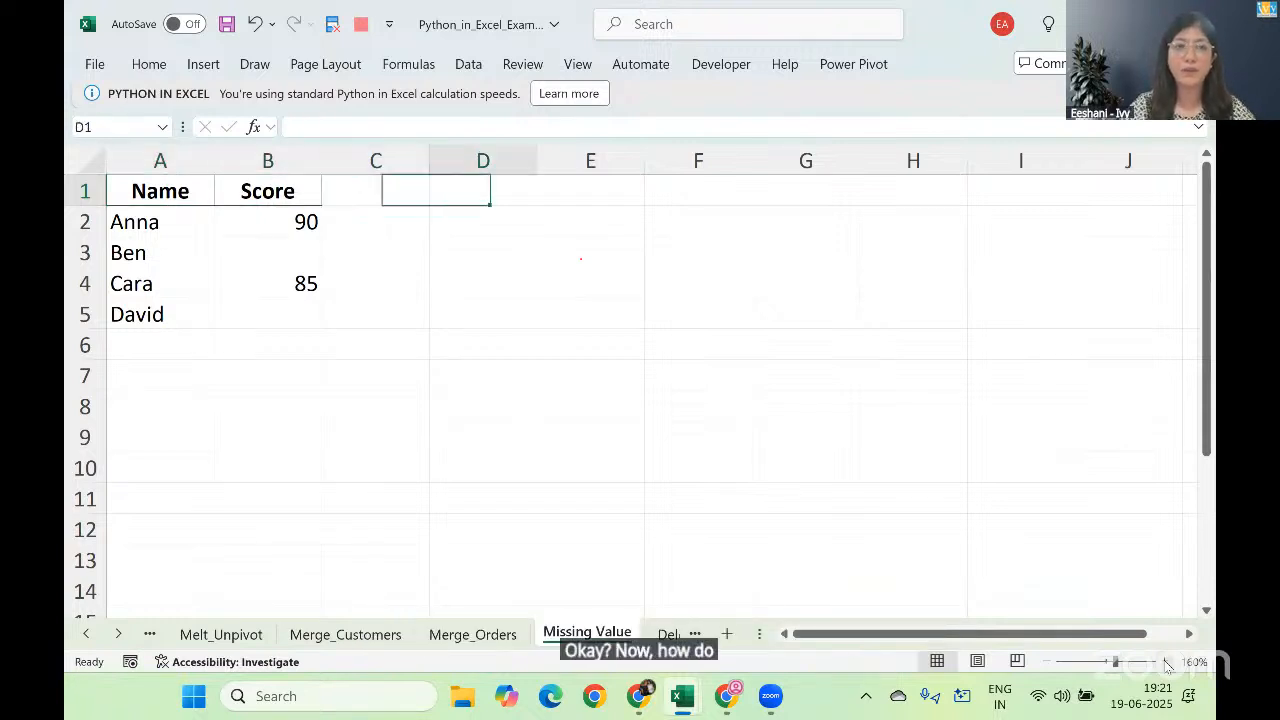
type("=py")
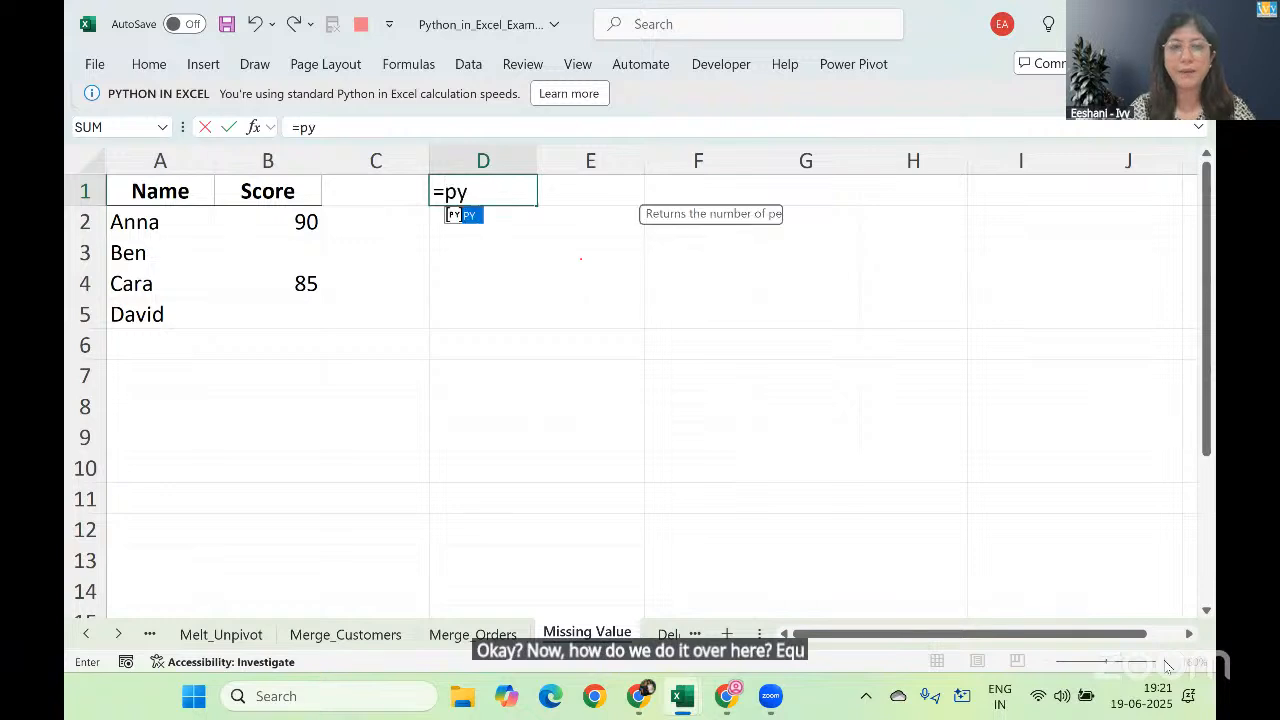
key("Tab")
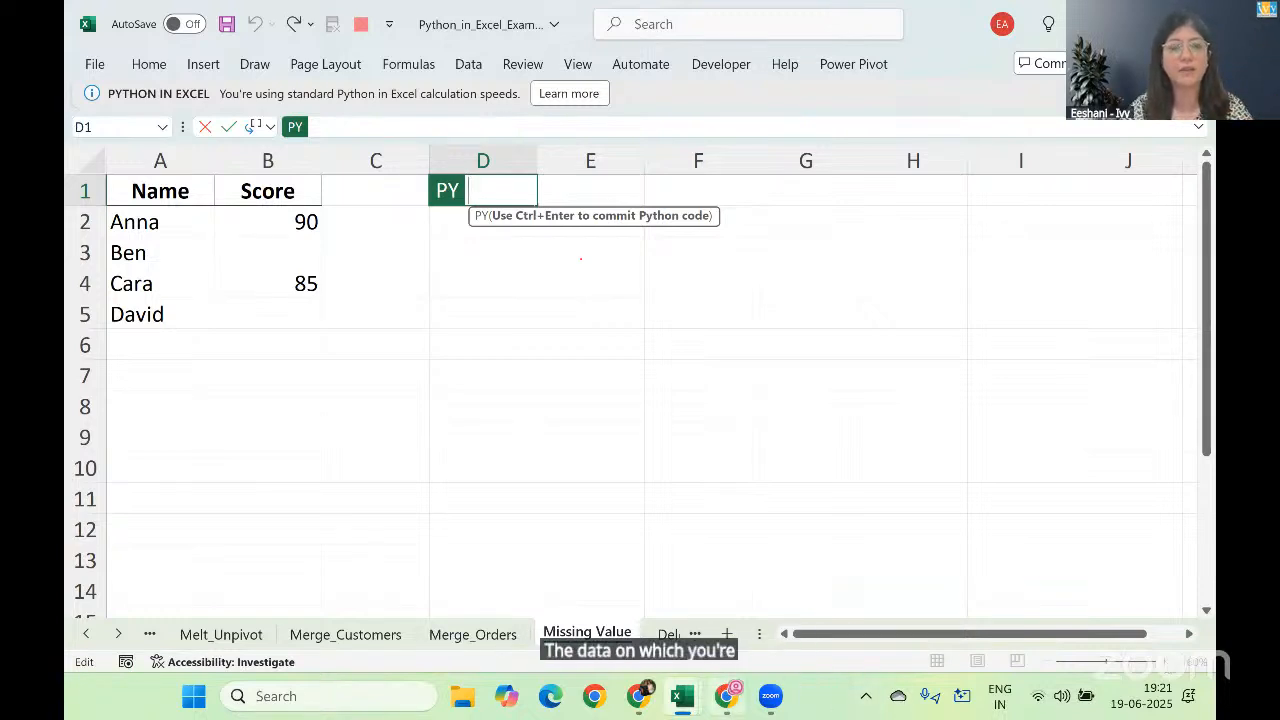
Step: Reference the Name and Score table A1:B5, including its headers, in the Python formula
left_click(178, 190)
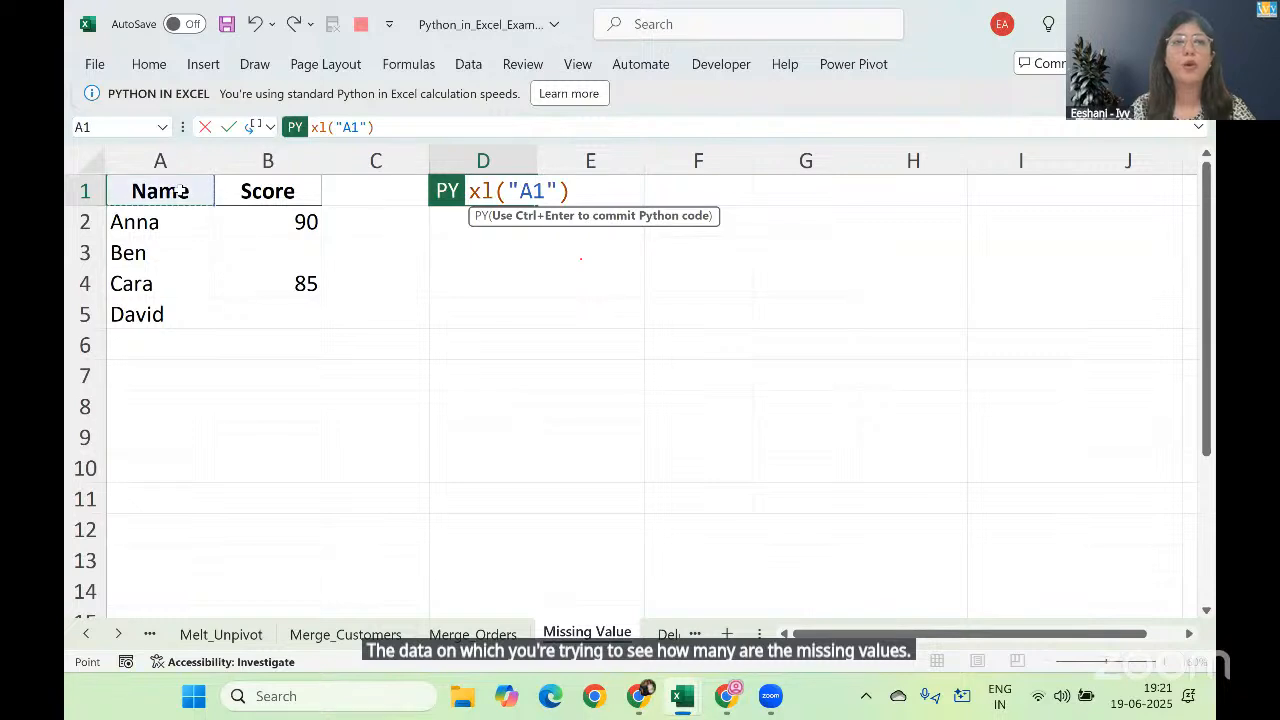
key("shift+Right")
key("shift+Down")
key("shift+Down")
key("shift+Down")
key("shift+Down")
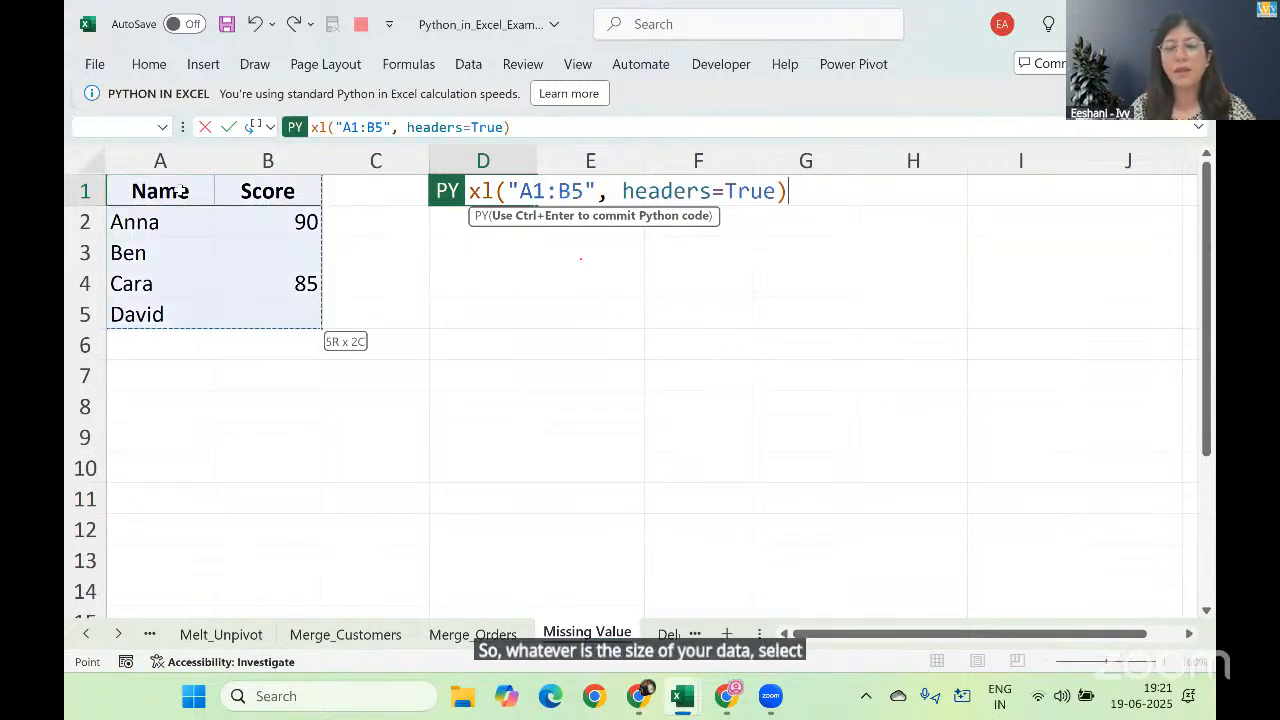
Step: Append .isna().sum() to the table reference to count missing values per column, and run the formula
type(".isn")
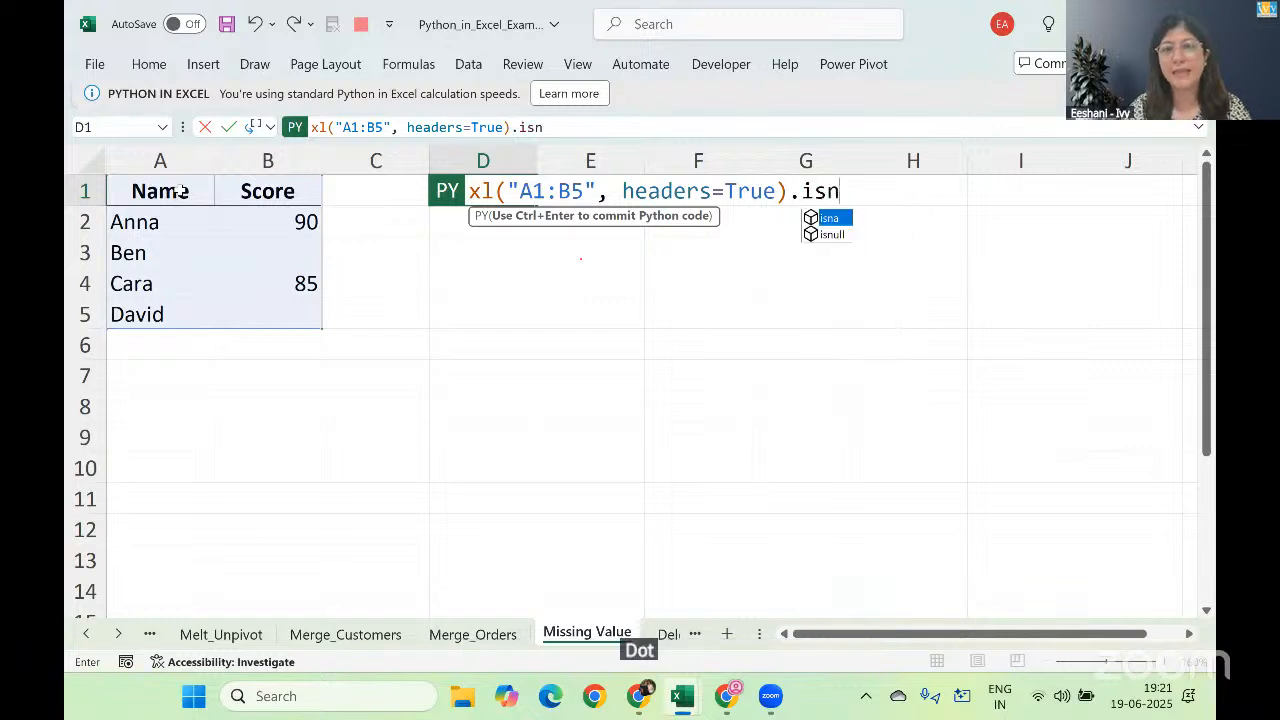
key("Tab")
type("(")
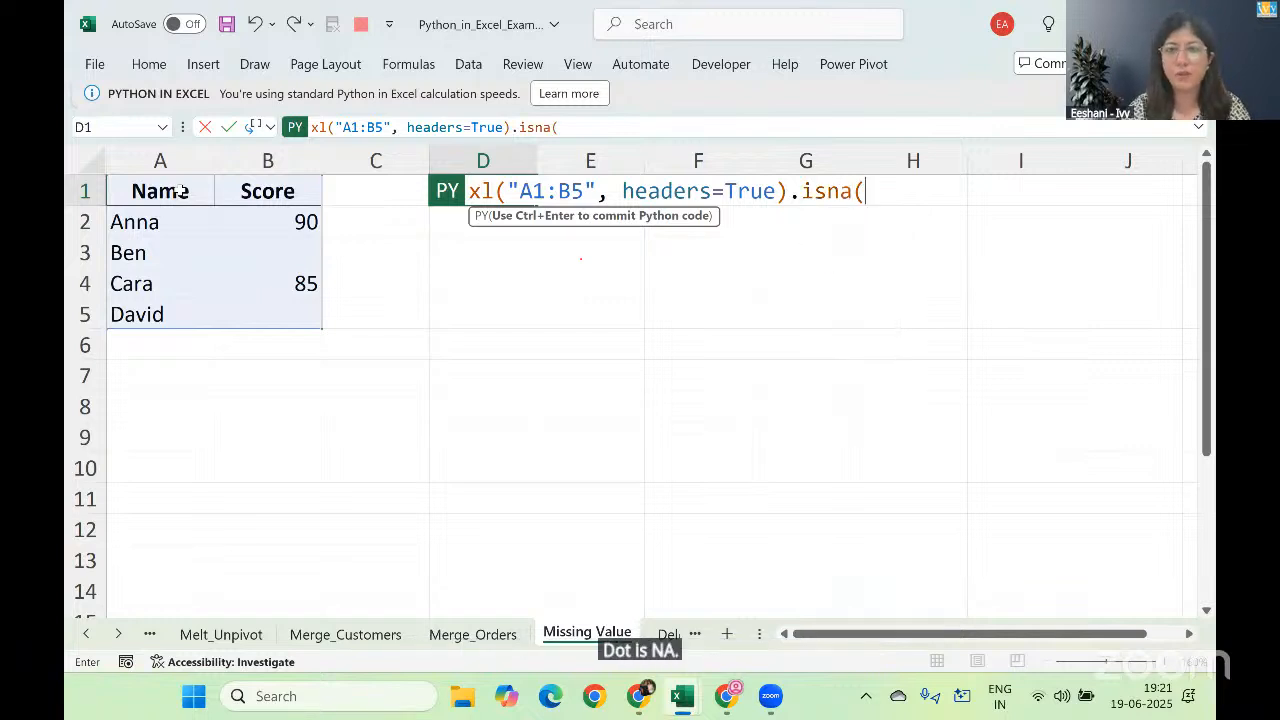
type(").")
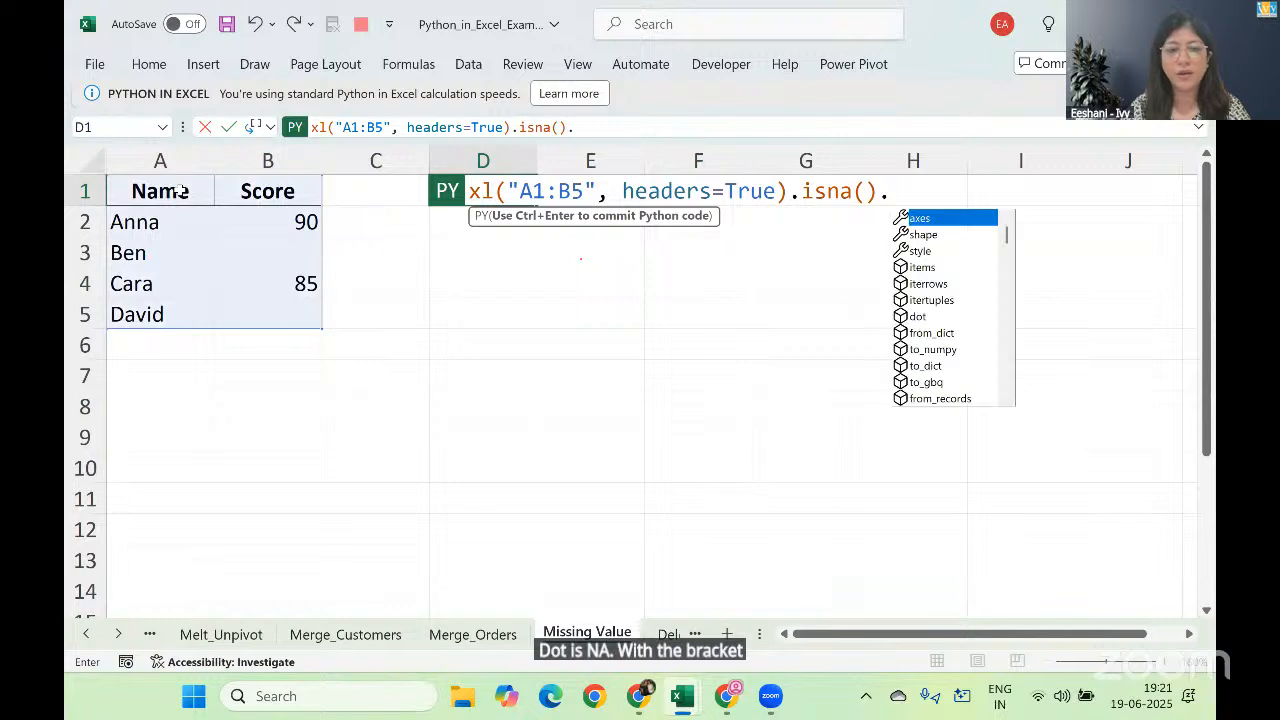
type("sum")
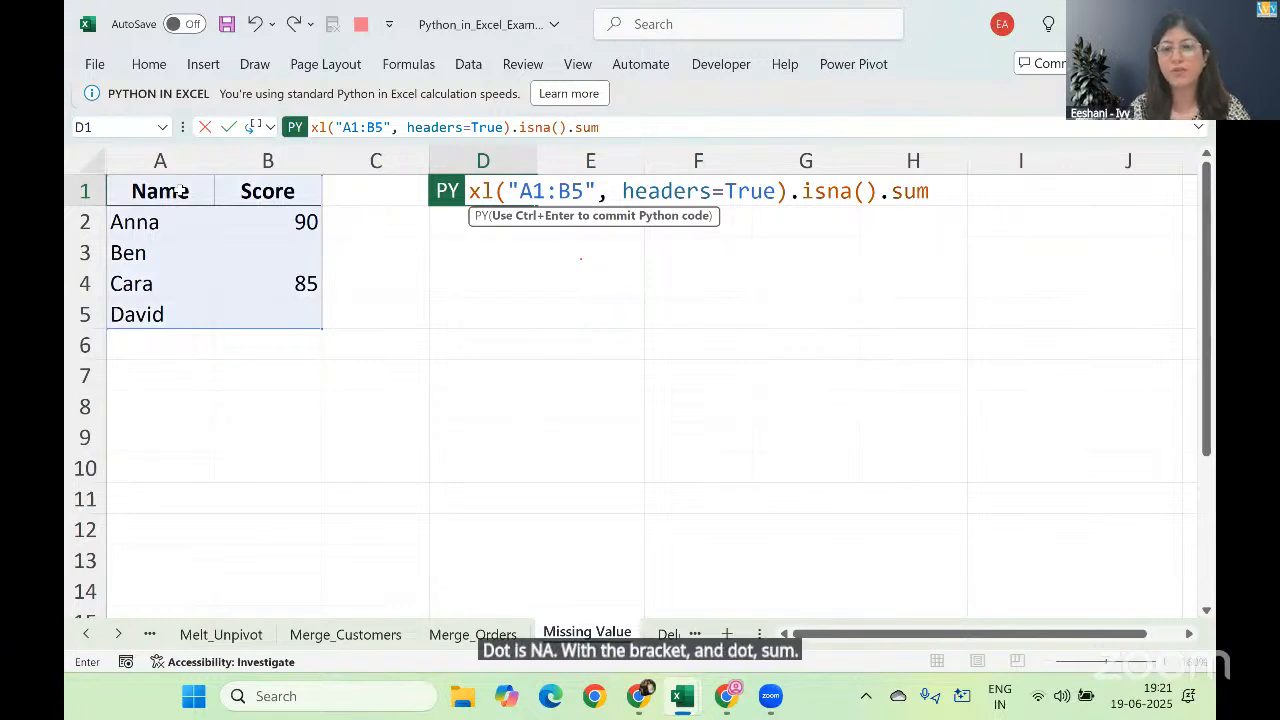
type("()")
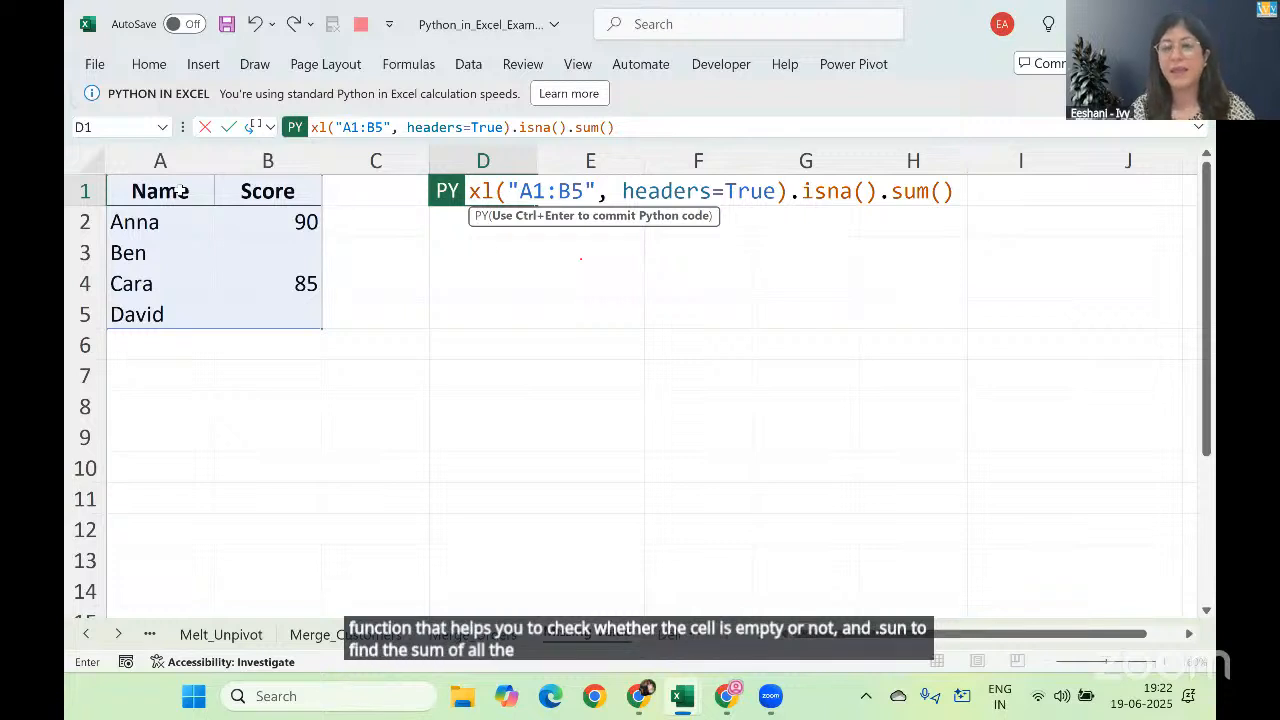
key("ctrl+Return")
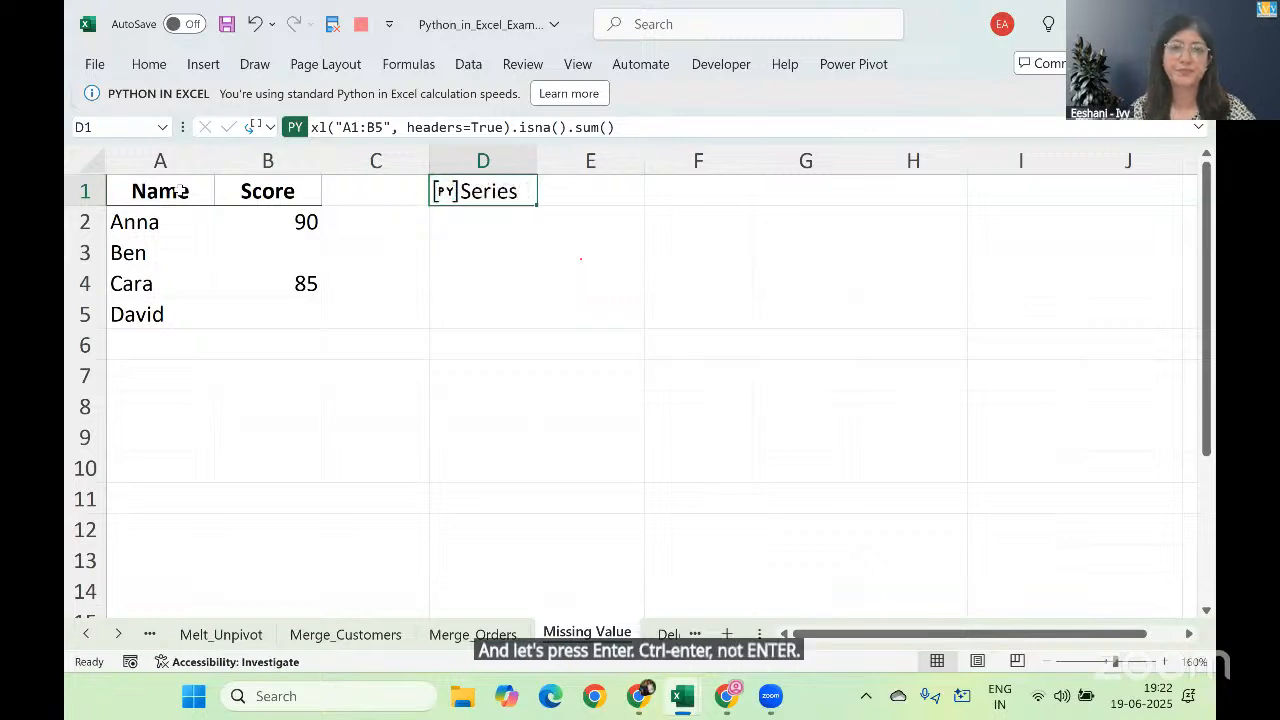
Step: Output the missing-value Series in D1 as Excel values
right_click(506, 193)
mouse_move(630, 410)
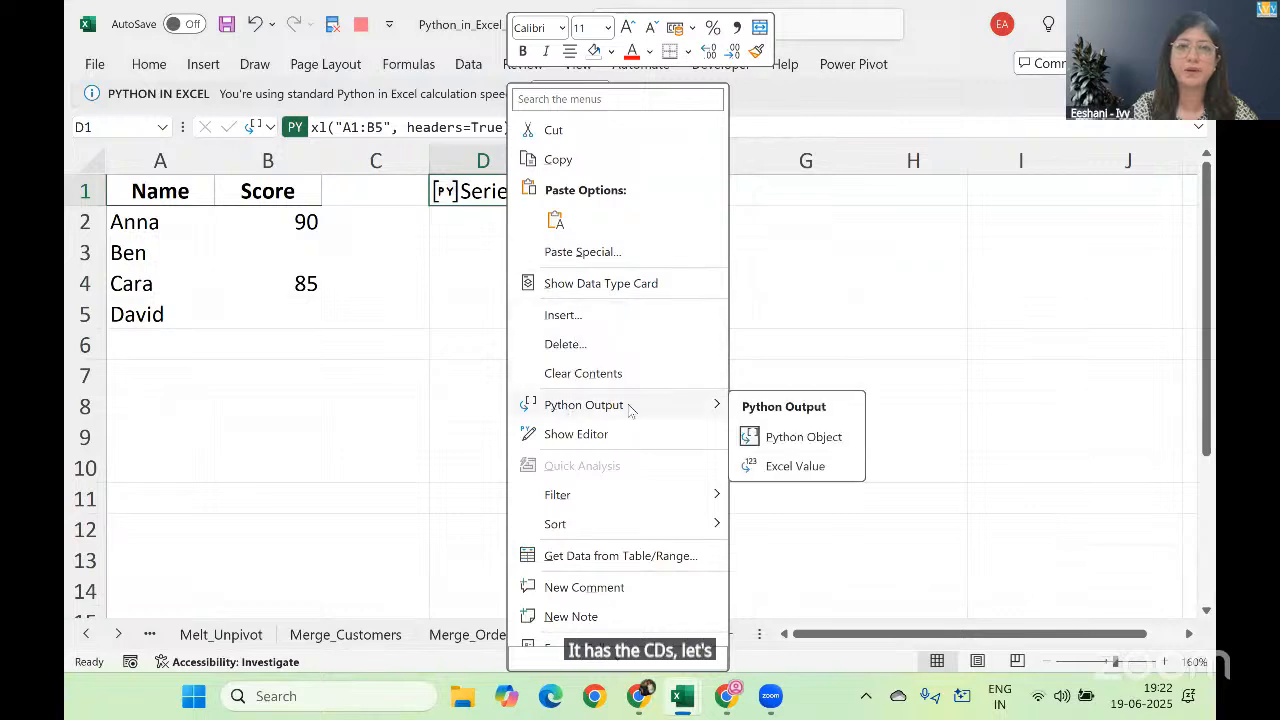
left_click(790, 466)
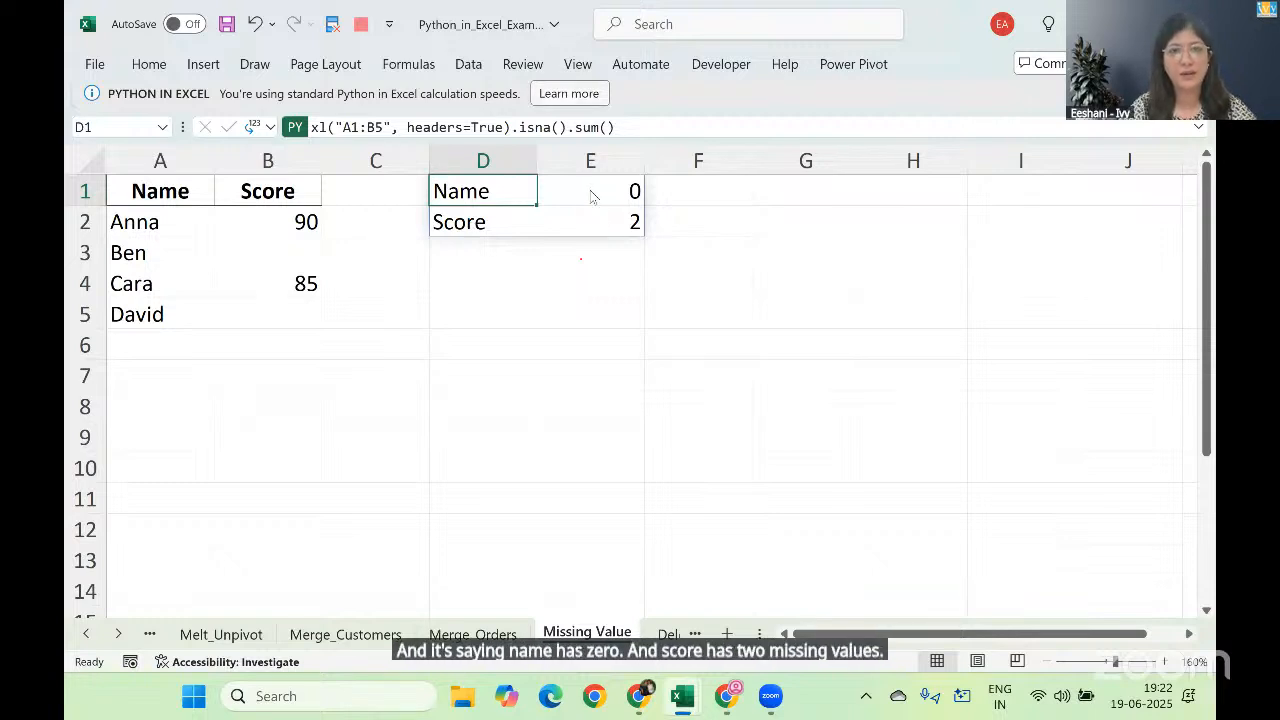
Step: Review the parts of the Python formula in D1, from the table reference to .isna() and .sum()
left_click(557, 102)
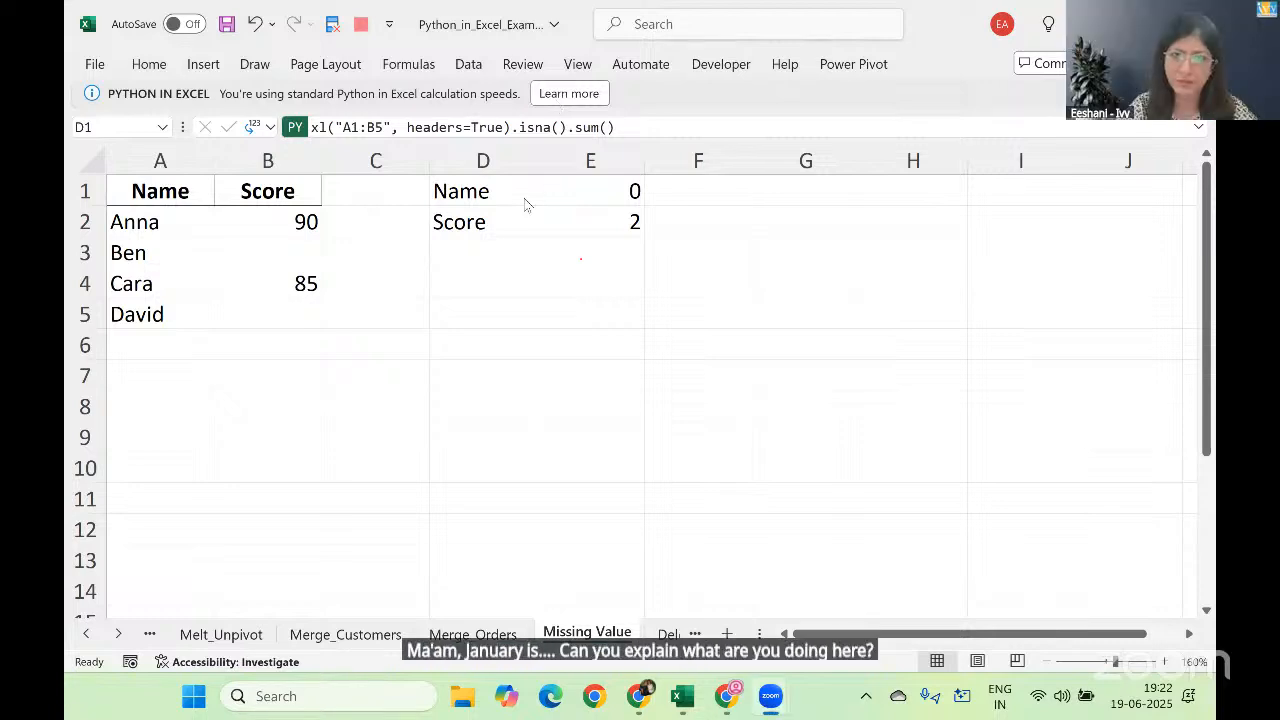
double_click(487, 188)
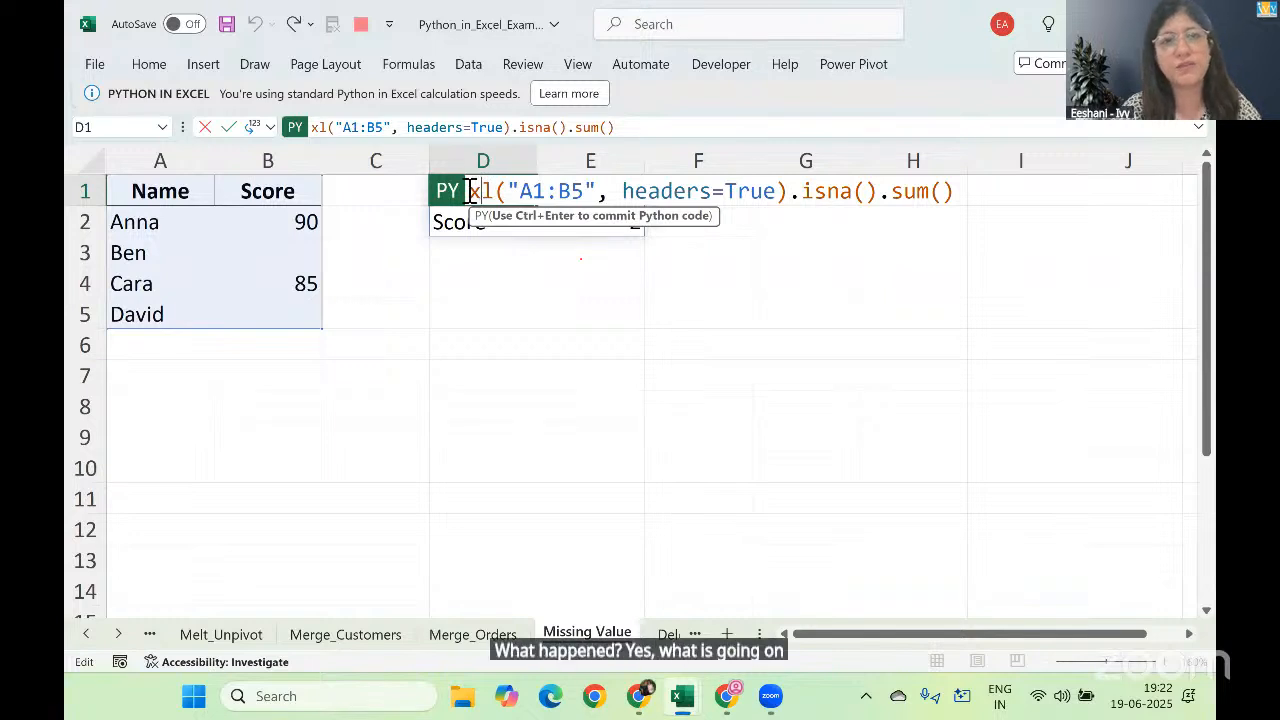
left_click_drag(470, 191, 801, 193)
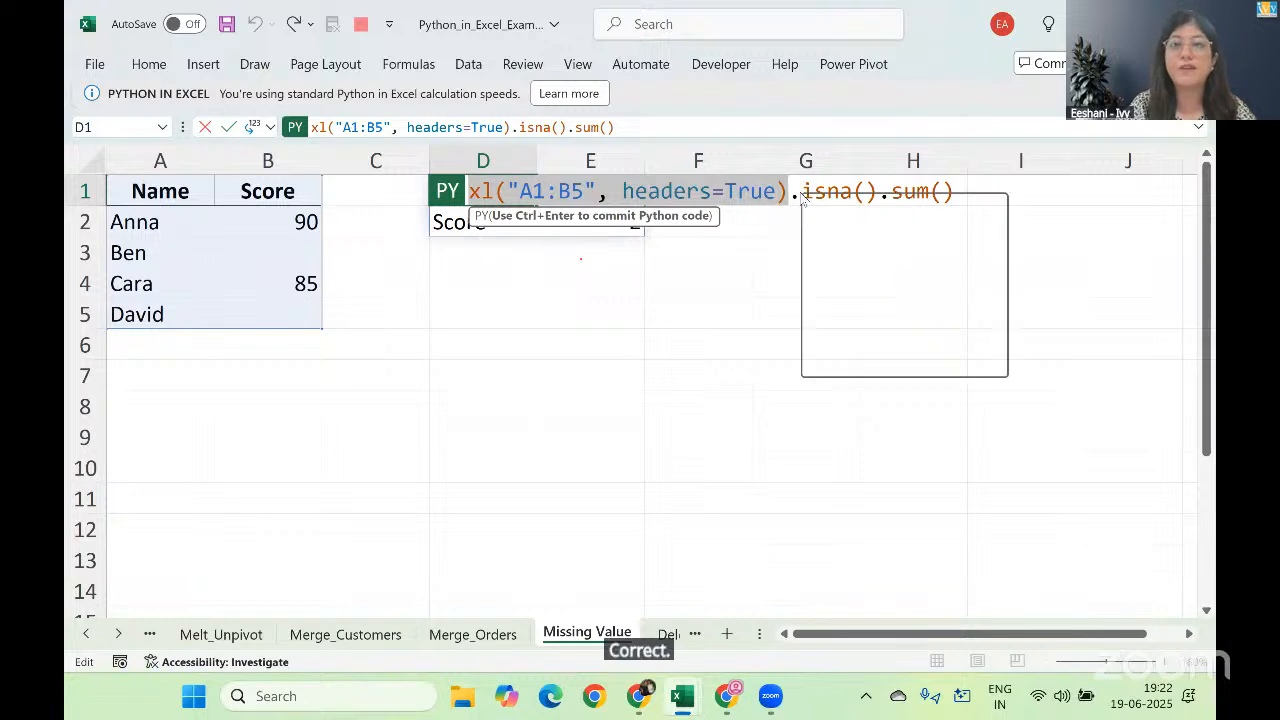
right_click(801, 193)
key("Escape")
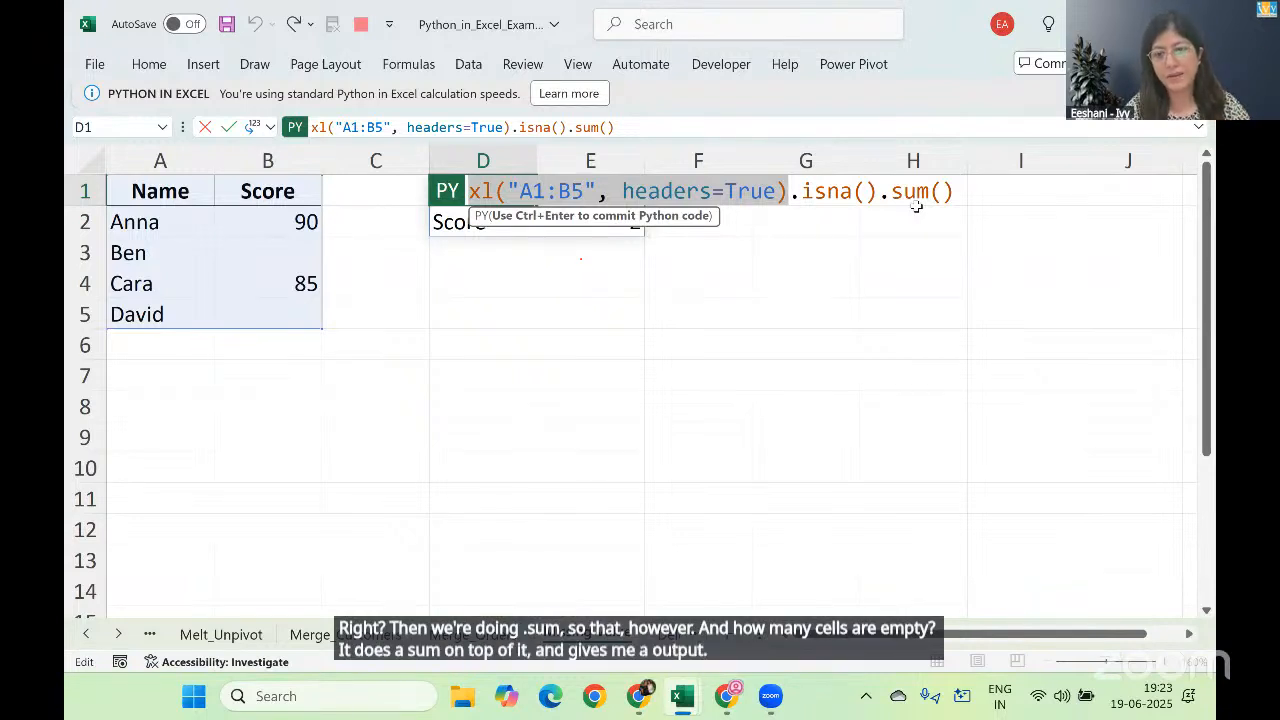
key("ctrl+Return")
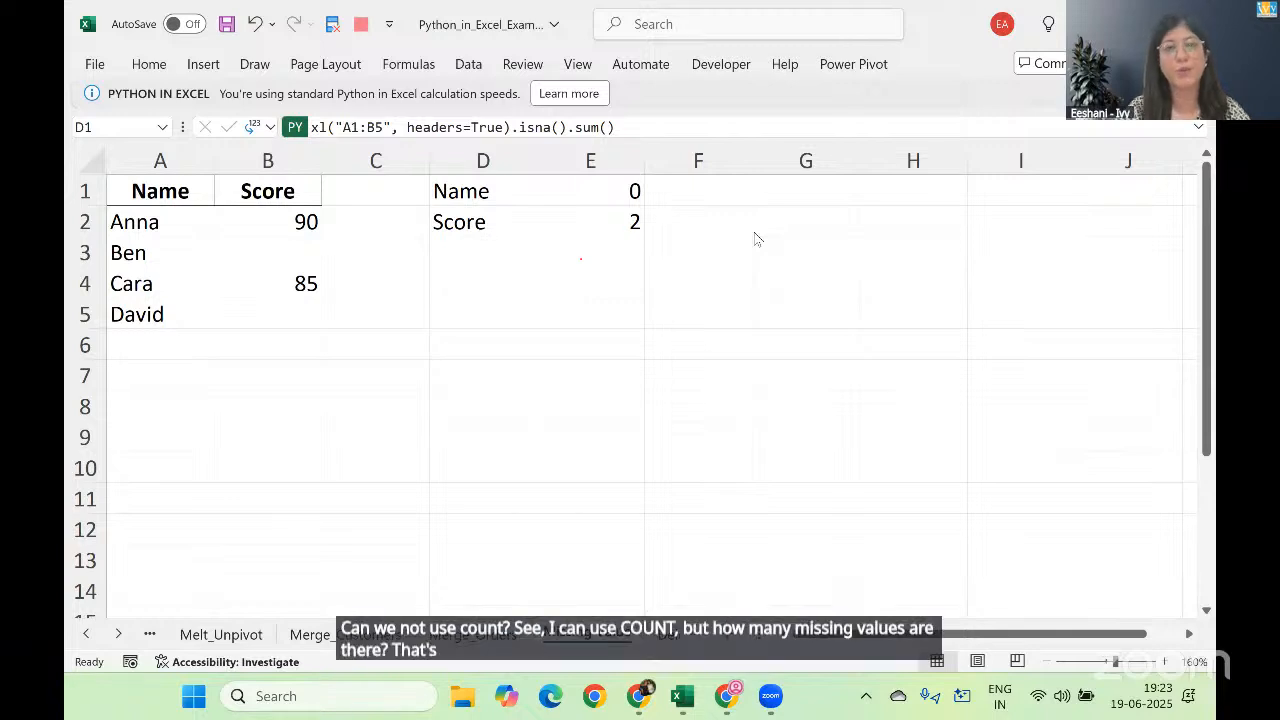
Step: Insert five blank rows above the Name and Score table
left_click(81, 190)
left_click(81, 190)
key("ctrl+shift+plus")
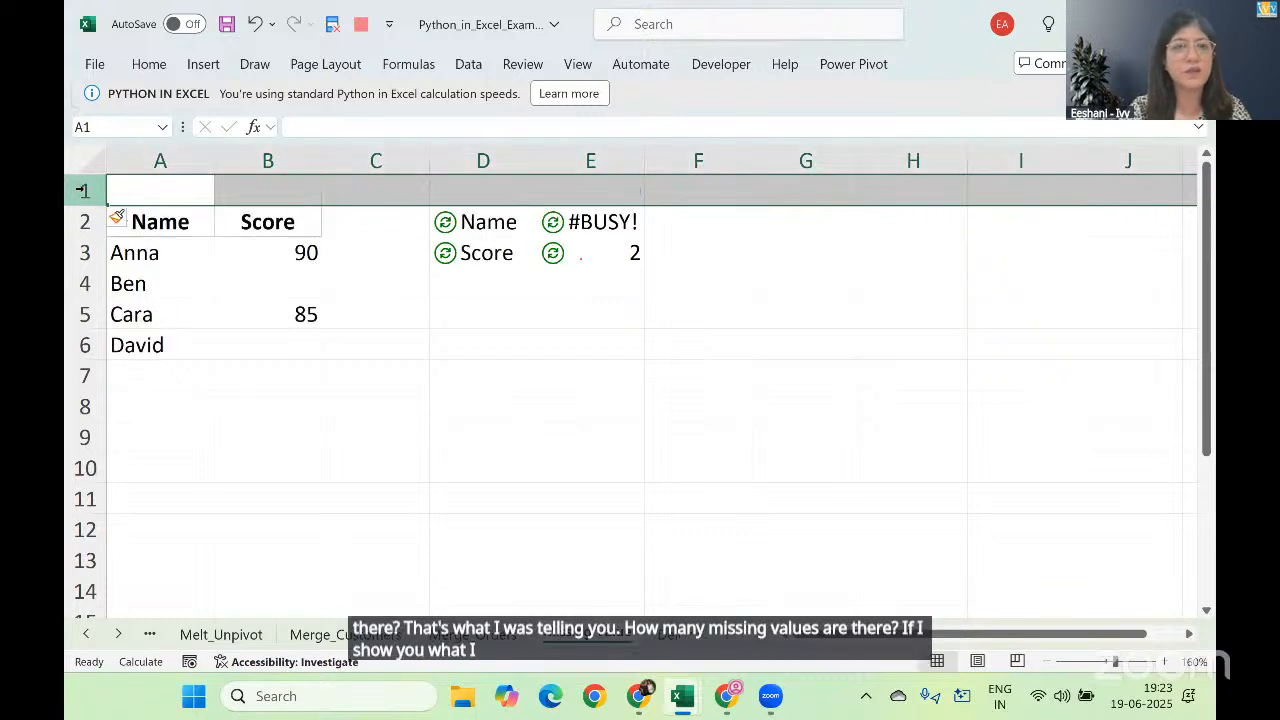
key("ctrl+shift+plus")
key("ctrl+shift+plus")
key("ctrl+shift+plus")
key("ctrl+shift+plus")
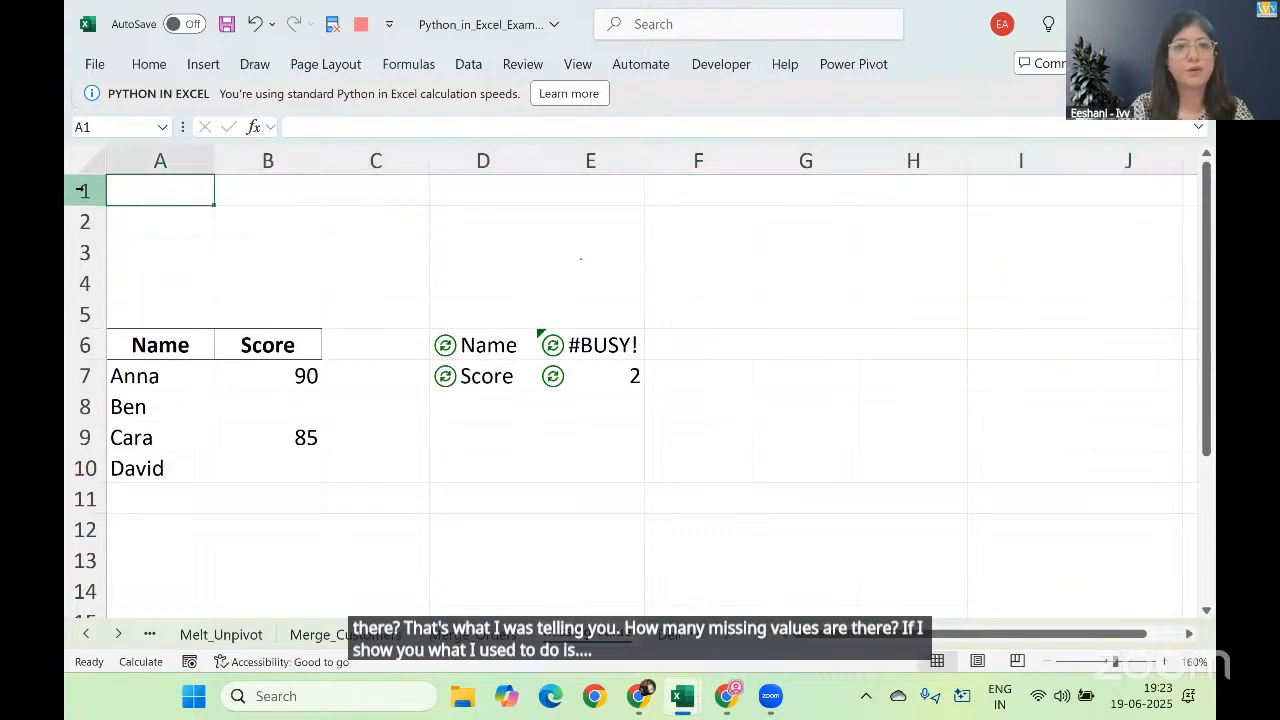
Step: Enter =COUNTA(A6:A1048576) in A2 to count the filled cells of the Name column, header included
key("Down")
type("=counta")
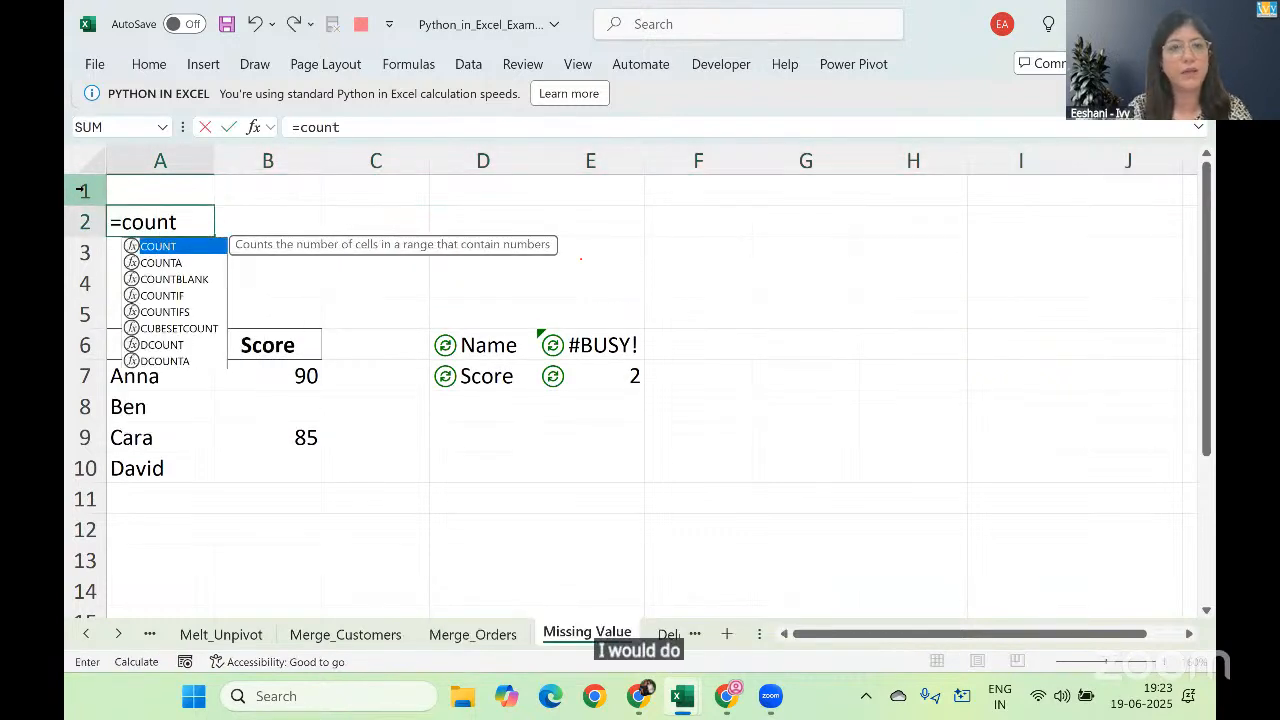
key("Tab")
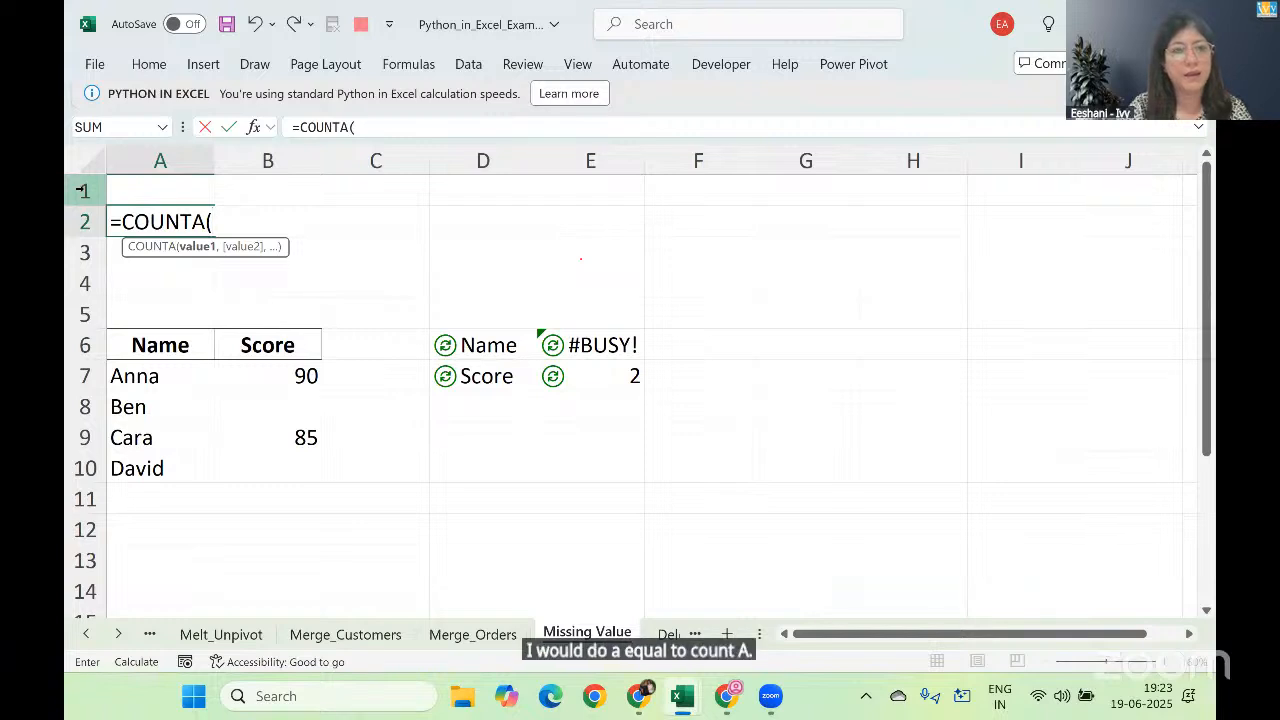
key("Down")
key("Down")
key("Down")
key("Down")
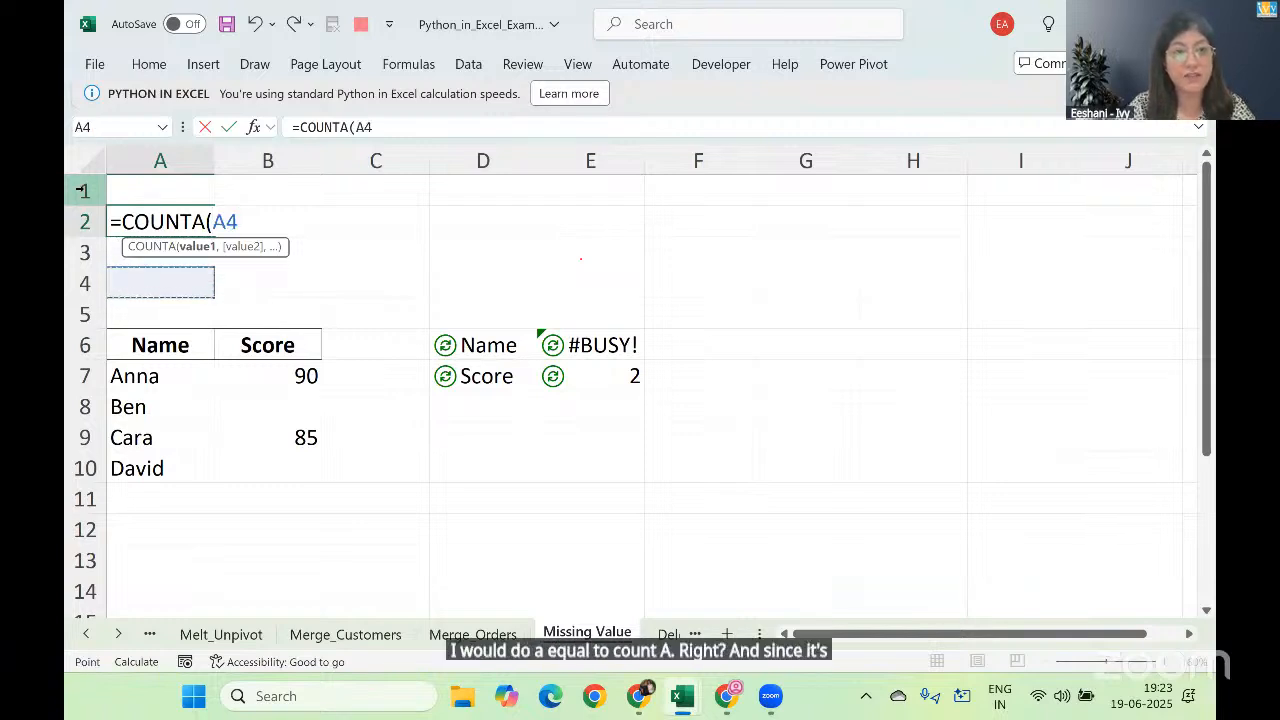
key("ctrl+shift+Down")
key("ctrl+shift+Down")
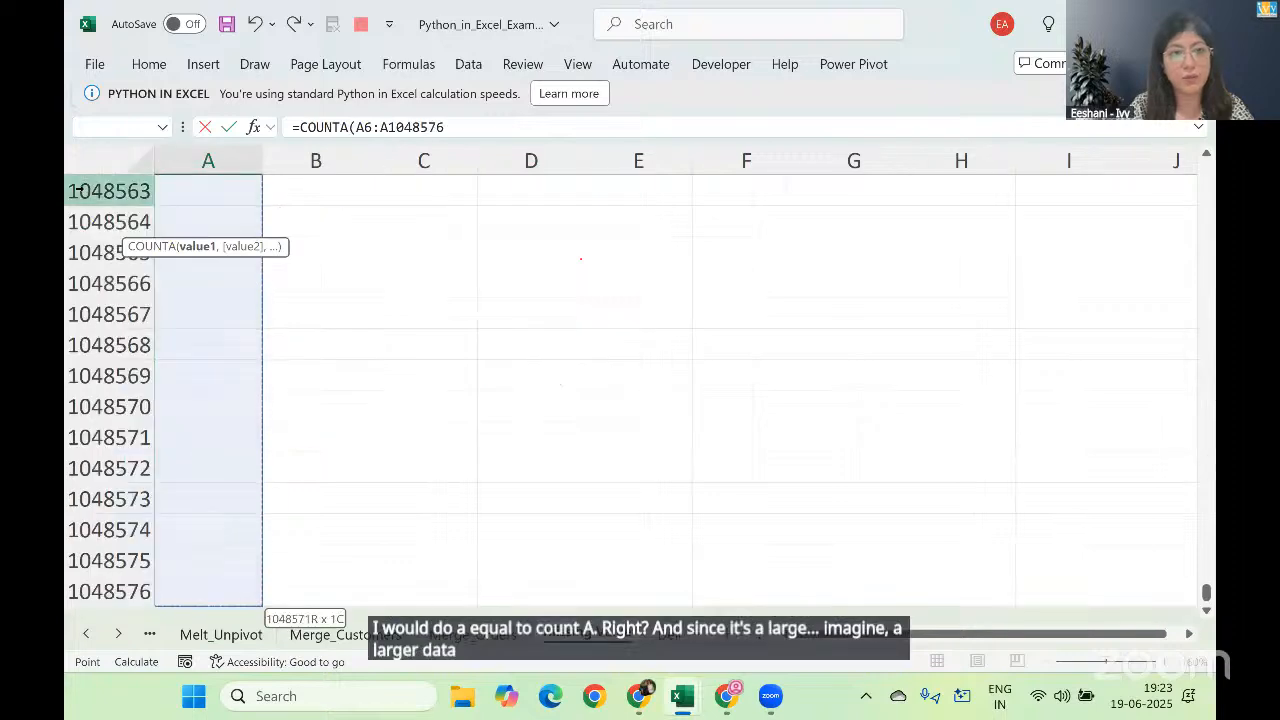
type(")")
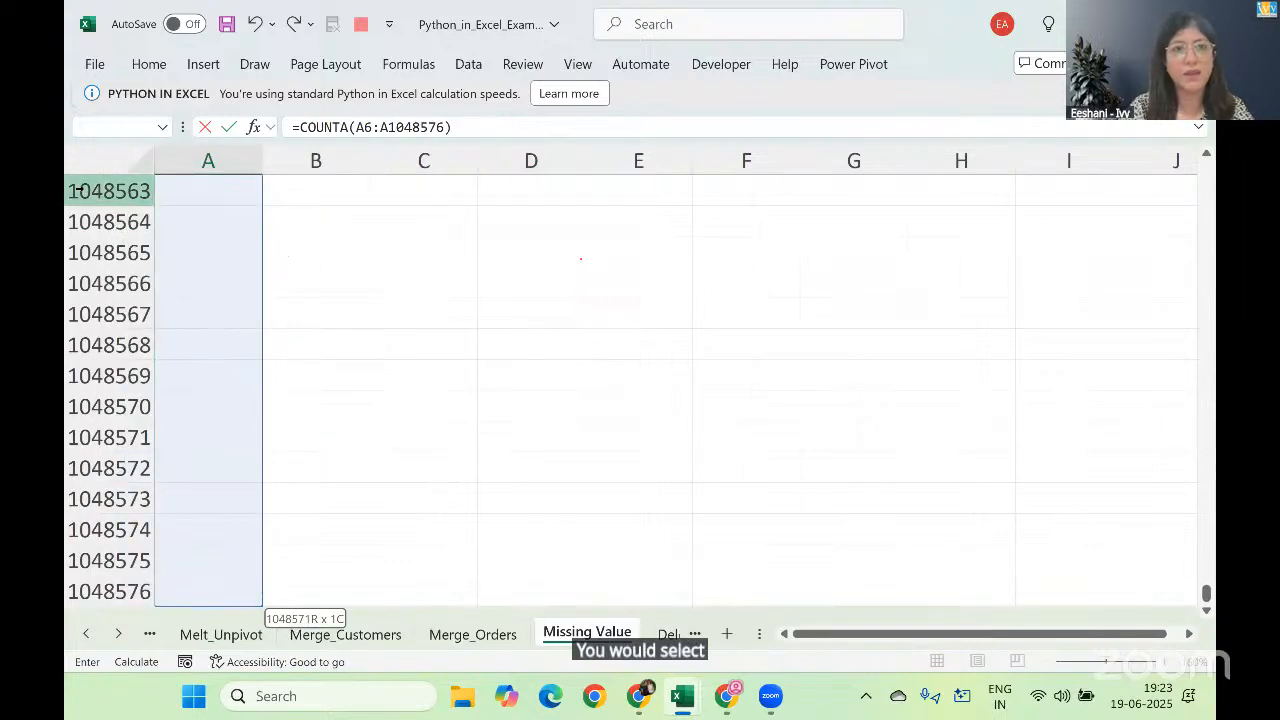
key("Return")
Step: Copy the COUNTA formula from A2 into B2 so it counts the Score column
key("Up")
key("Up")
key("Down")
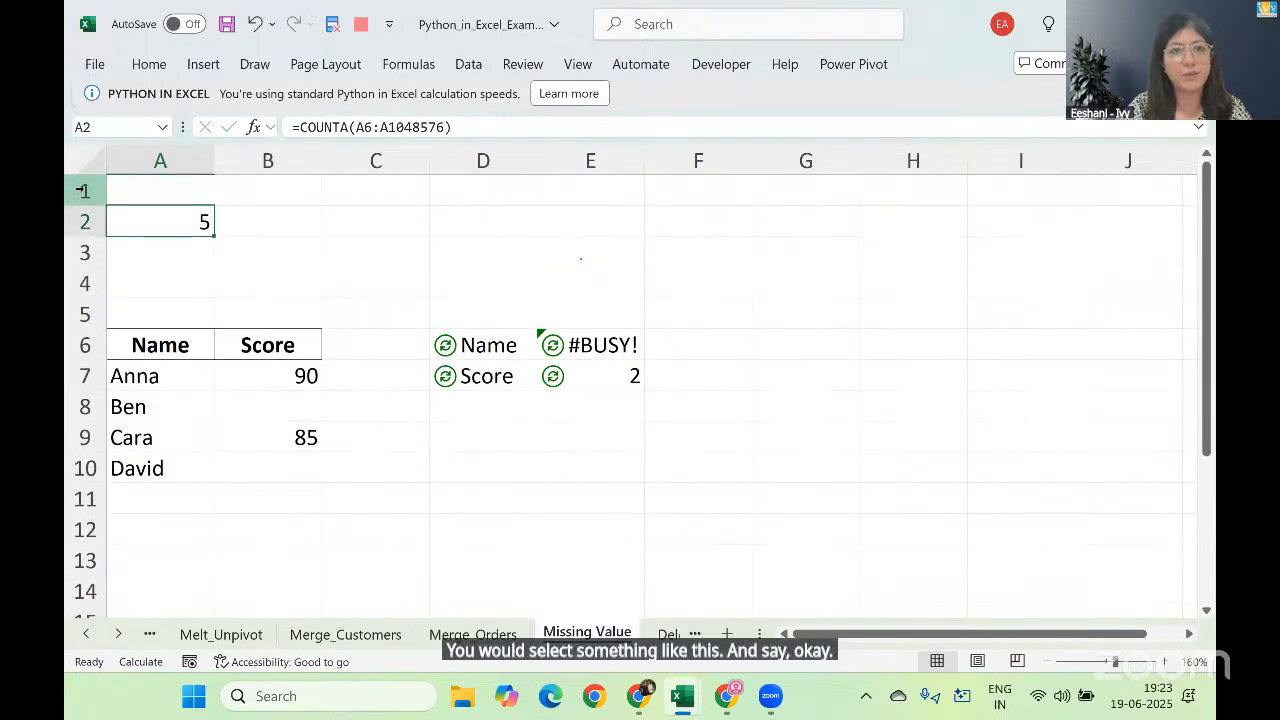
key("ctrl+c")
key("Right")
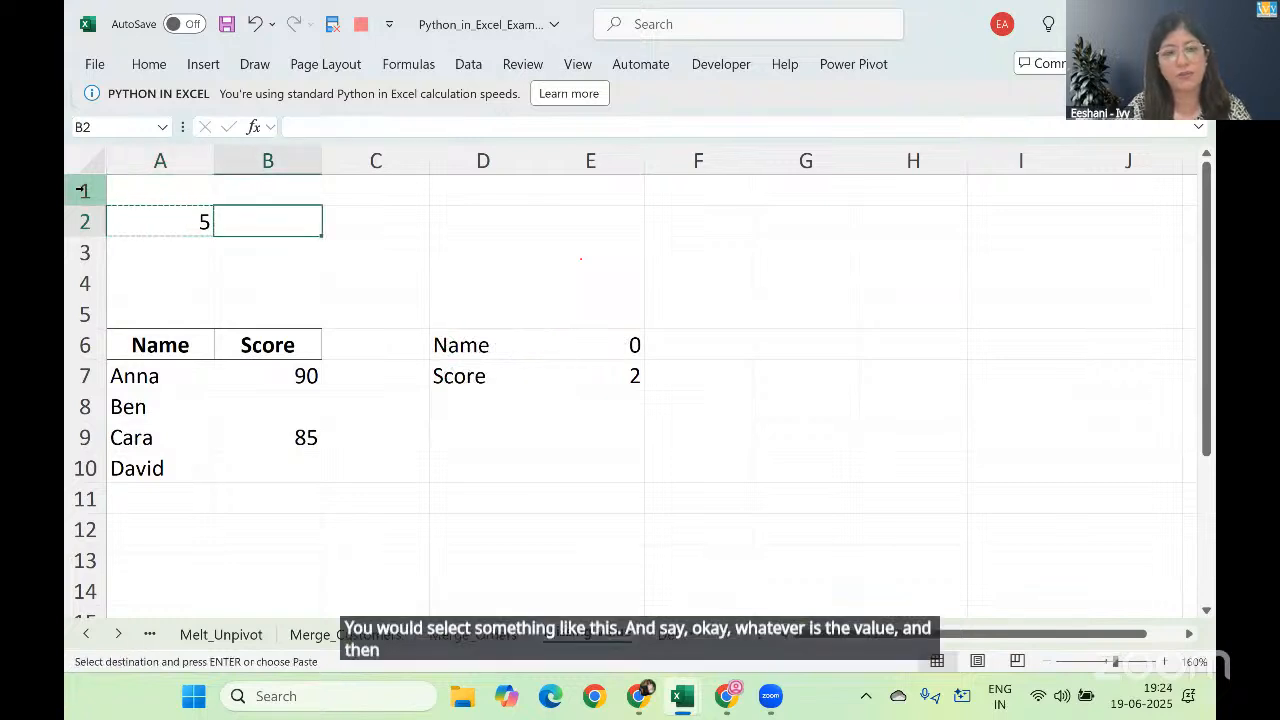
key("ctrl+v")
key("Down")
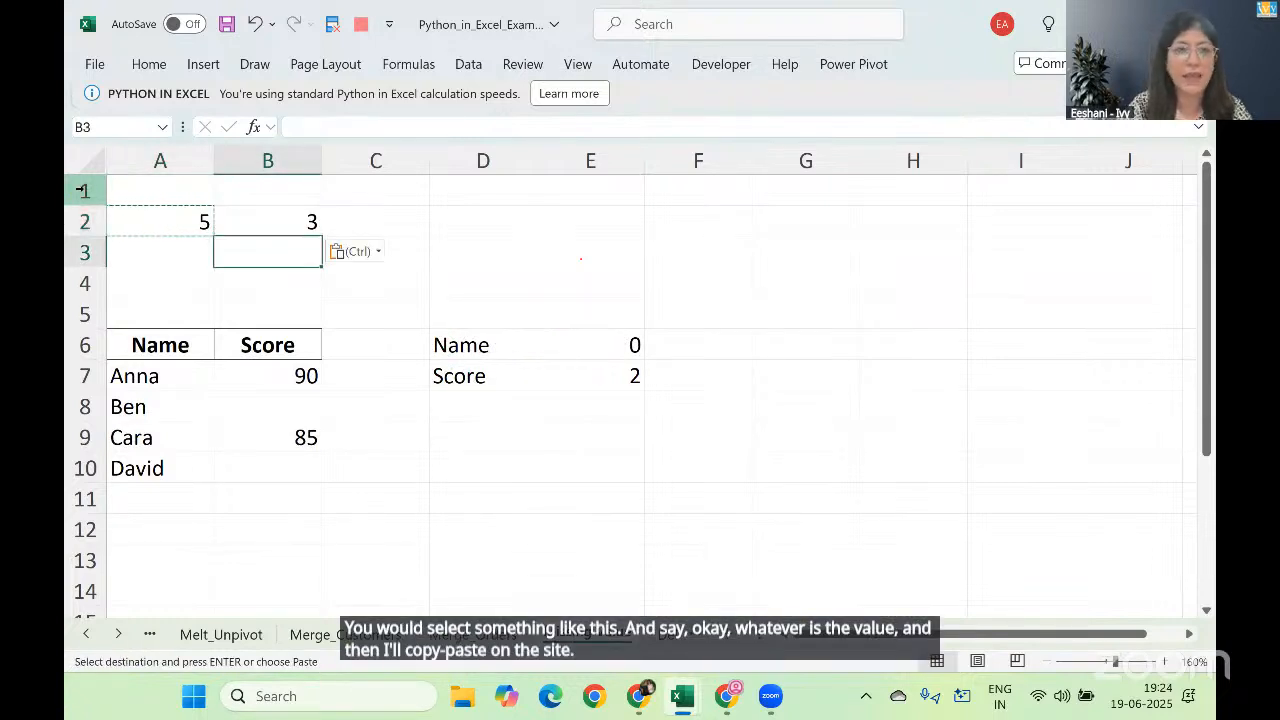
Step: Enter =MAX(A2:B2)-A2 in A3 to calculate the number of missing names
key("Left")
type("=")
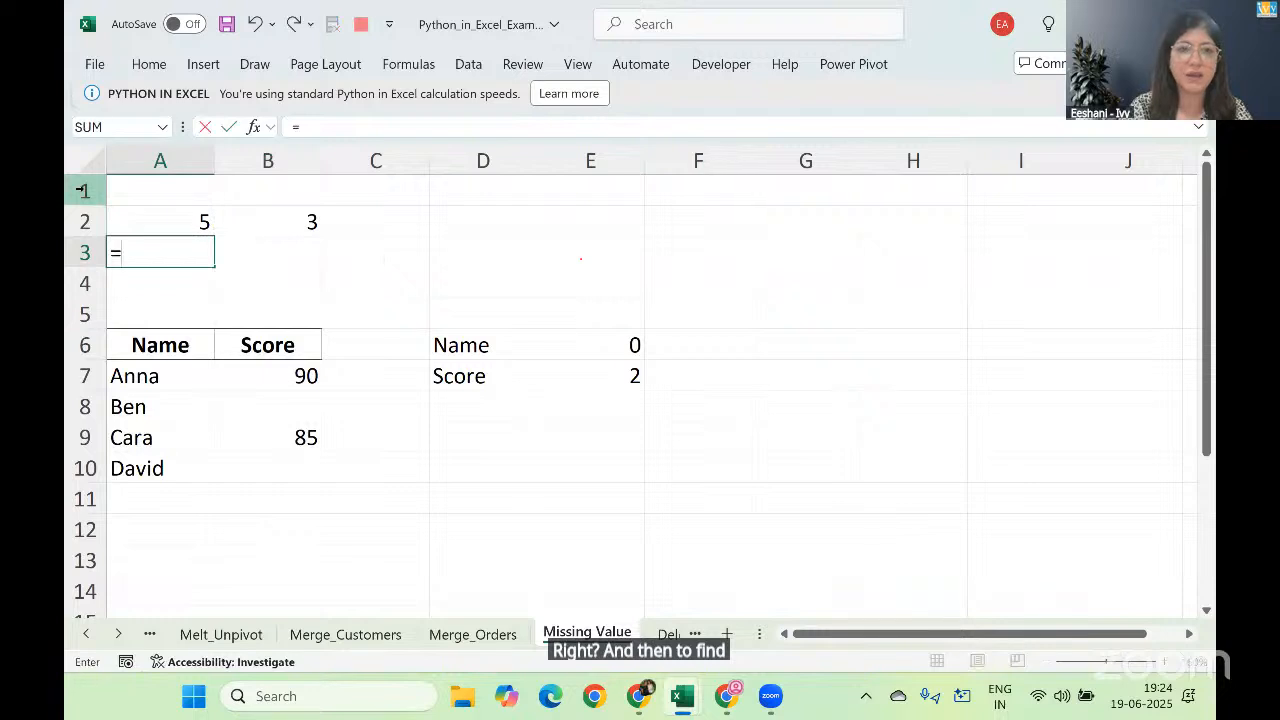
type("=")
key("BackSpace")
type("A2")
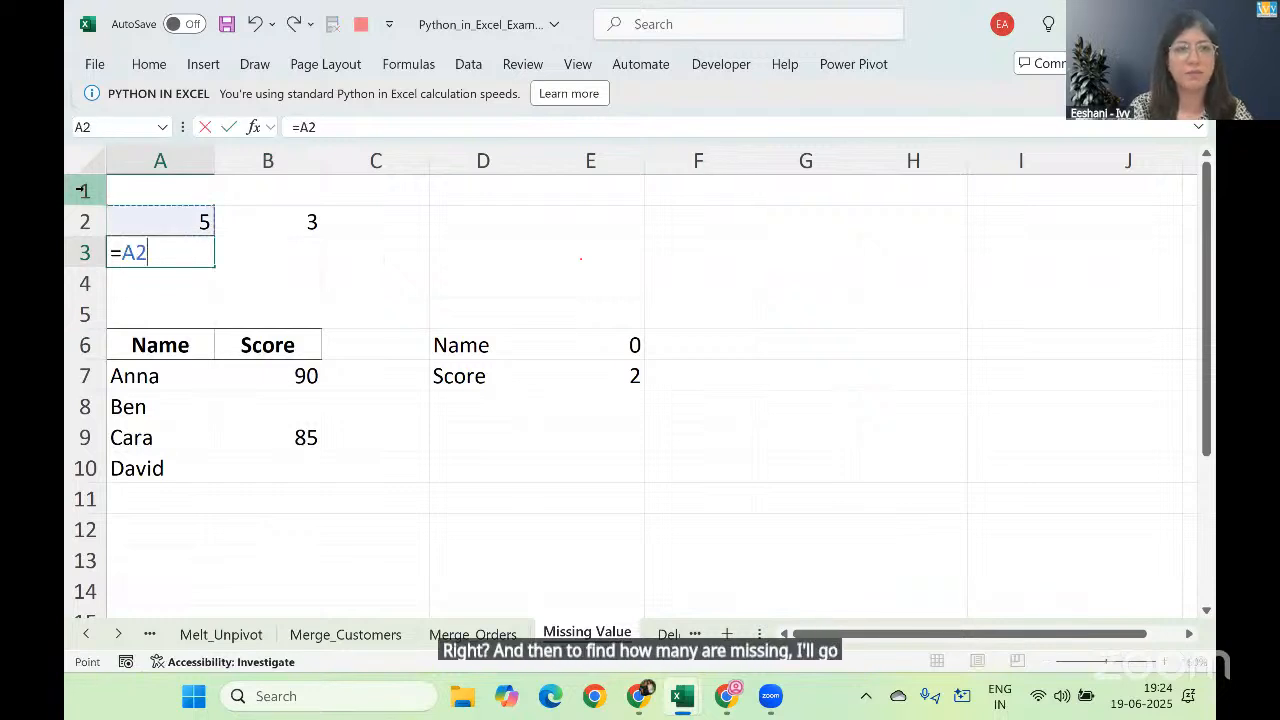
key("BackSpace")
key("BackSpace")
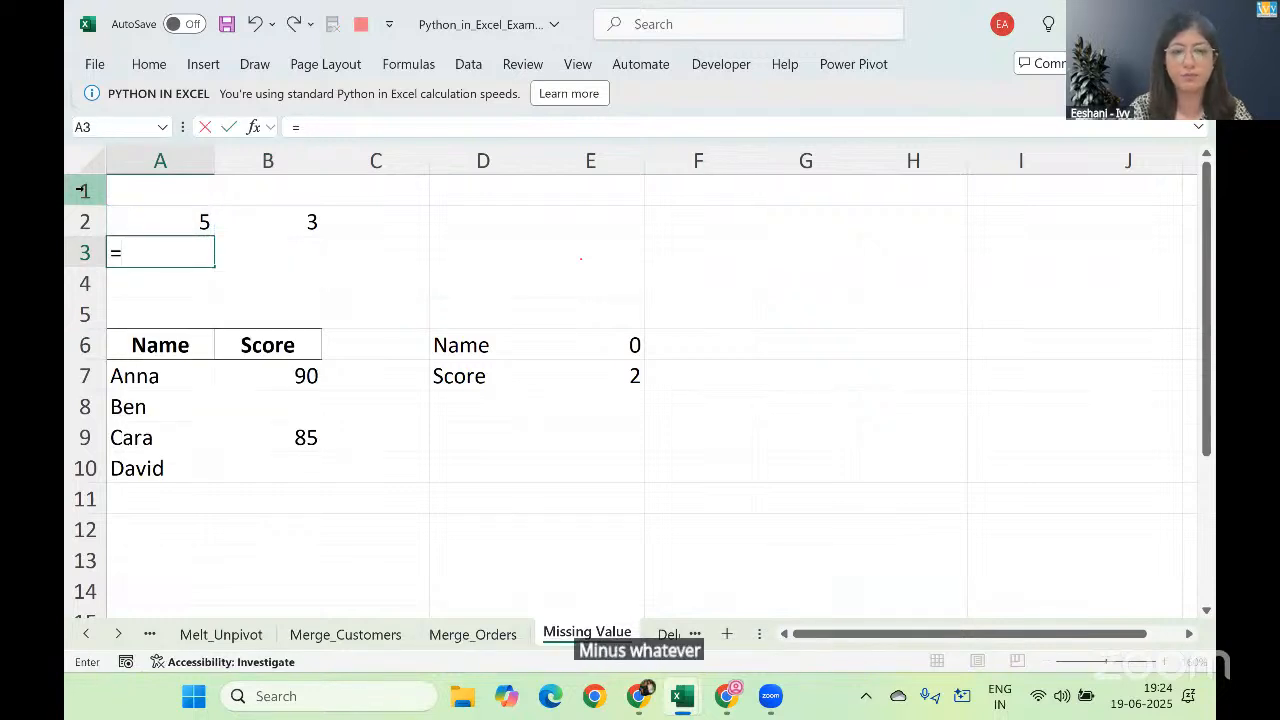
type("max")
key("Tab")
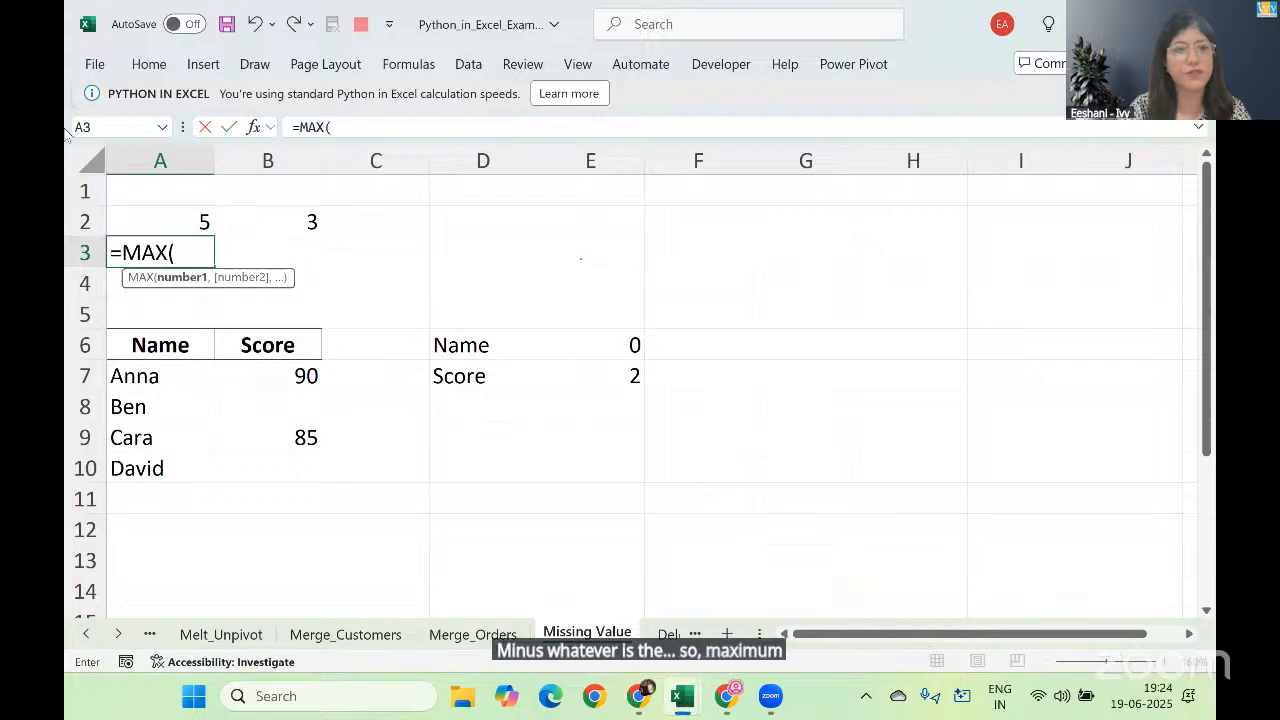
left_click(149, 214)
key("shift+Right")
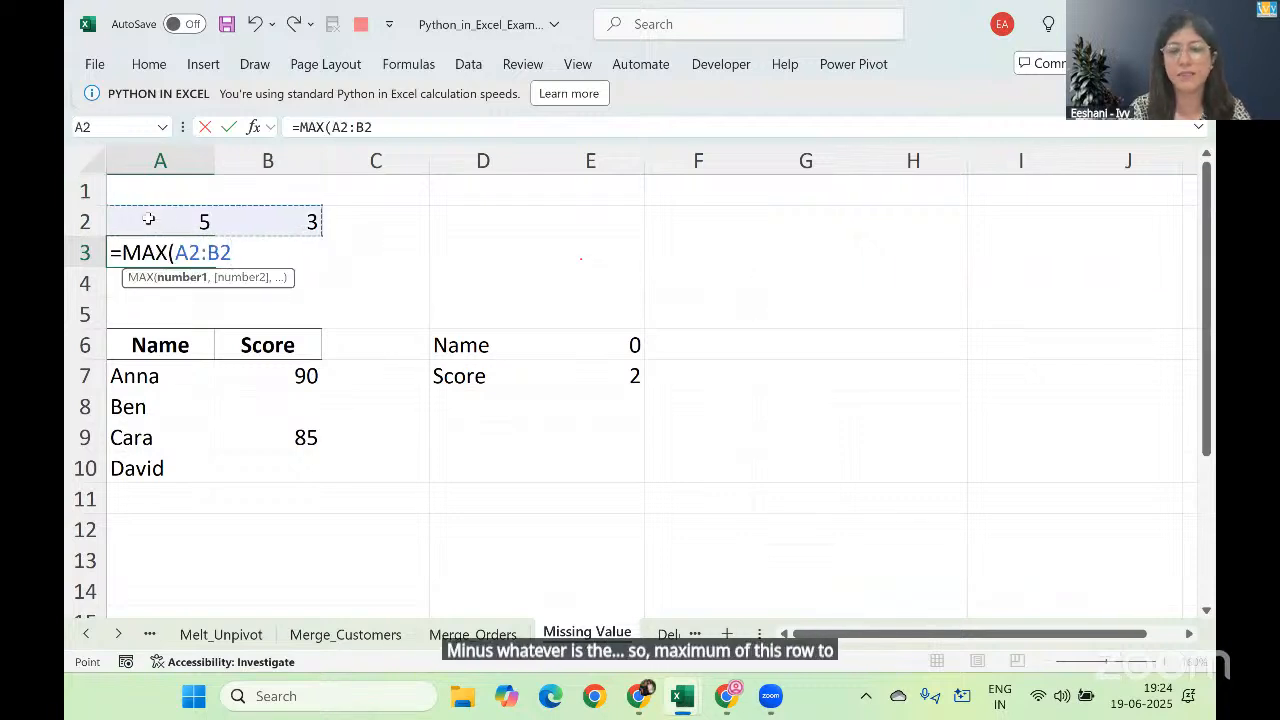
type(")-")
left_click(165, 224)
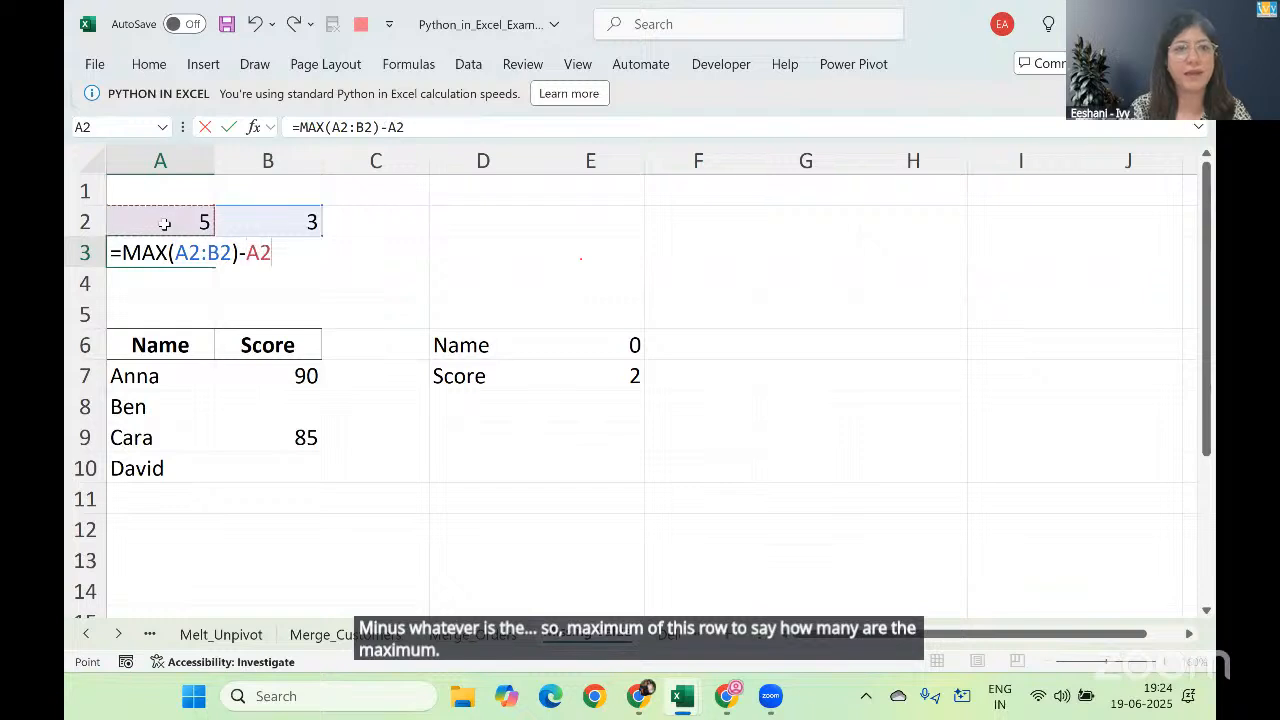
key("Return")
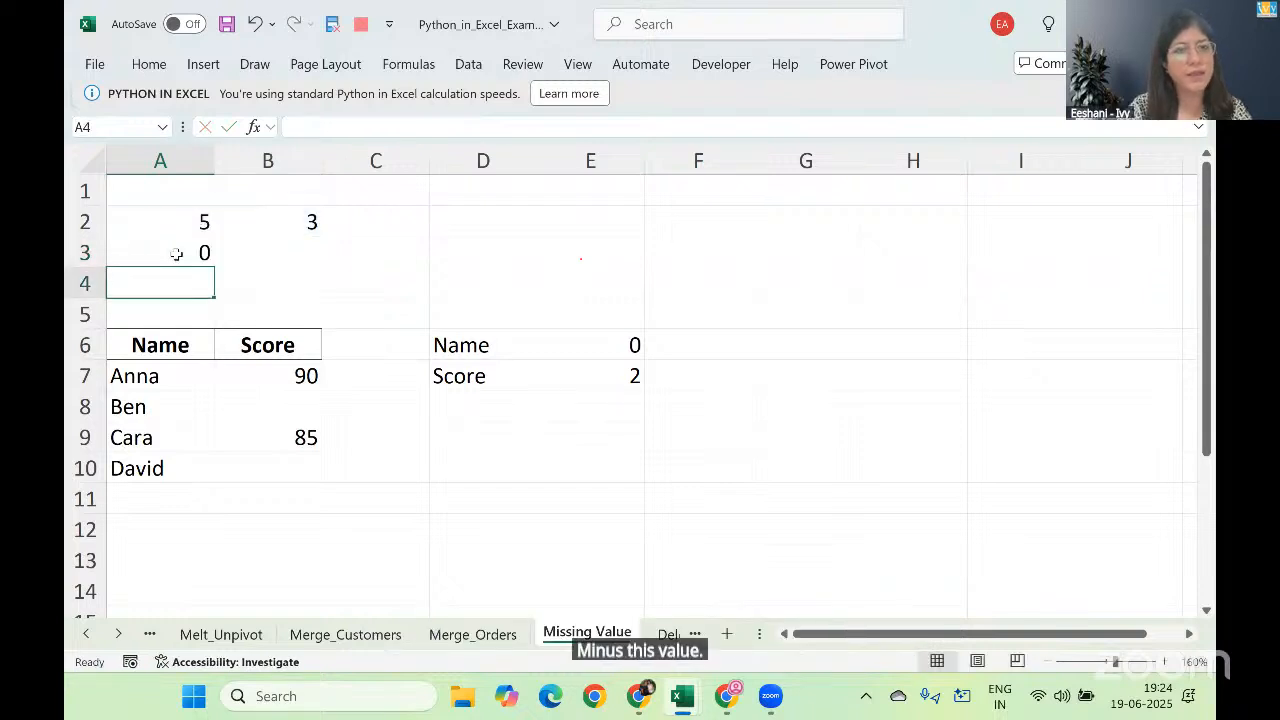
Step: Make the MAX range in the A3 formula absolute as $A$2:$B$2
double_click(176, 254)
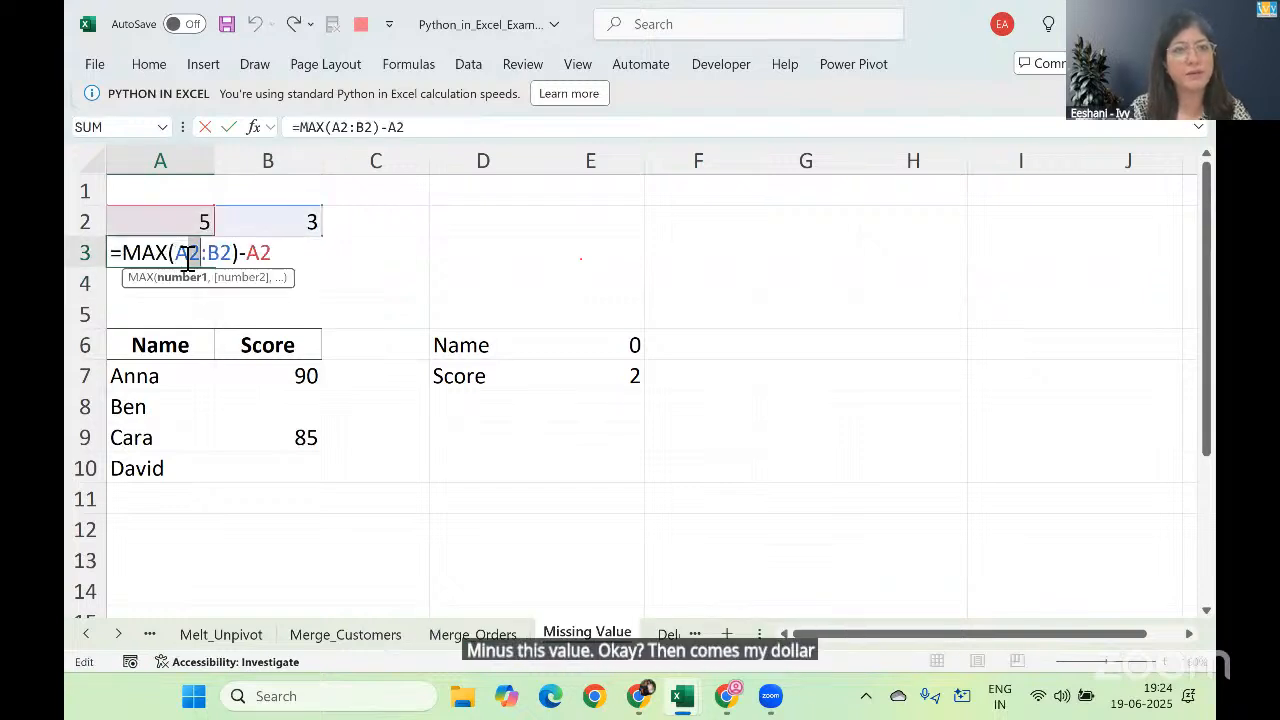
key("shift+Right")
key("shift+Right")
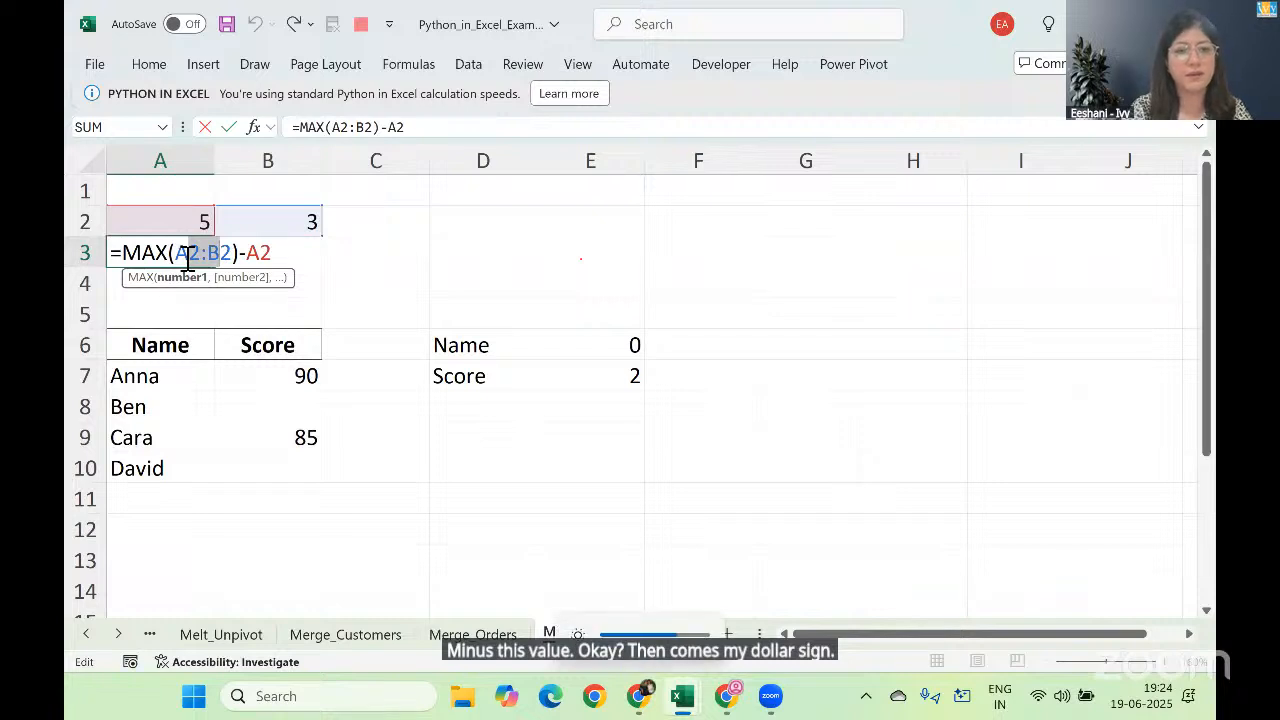
key("F4")
key("Return")
Step: Fill the missing-value formula from A3 across into B3 for the Score column
left_click(184, 258)
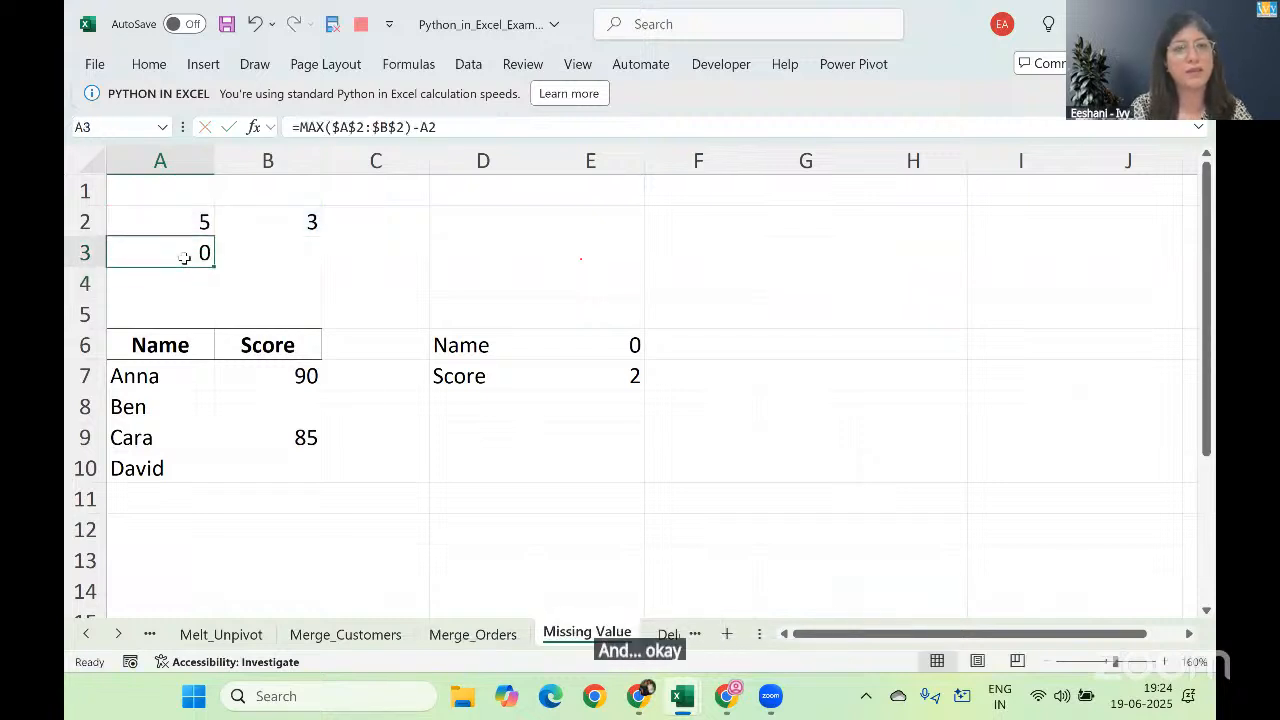
key("shift+Right")
key("ctrl+r")
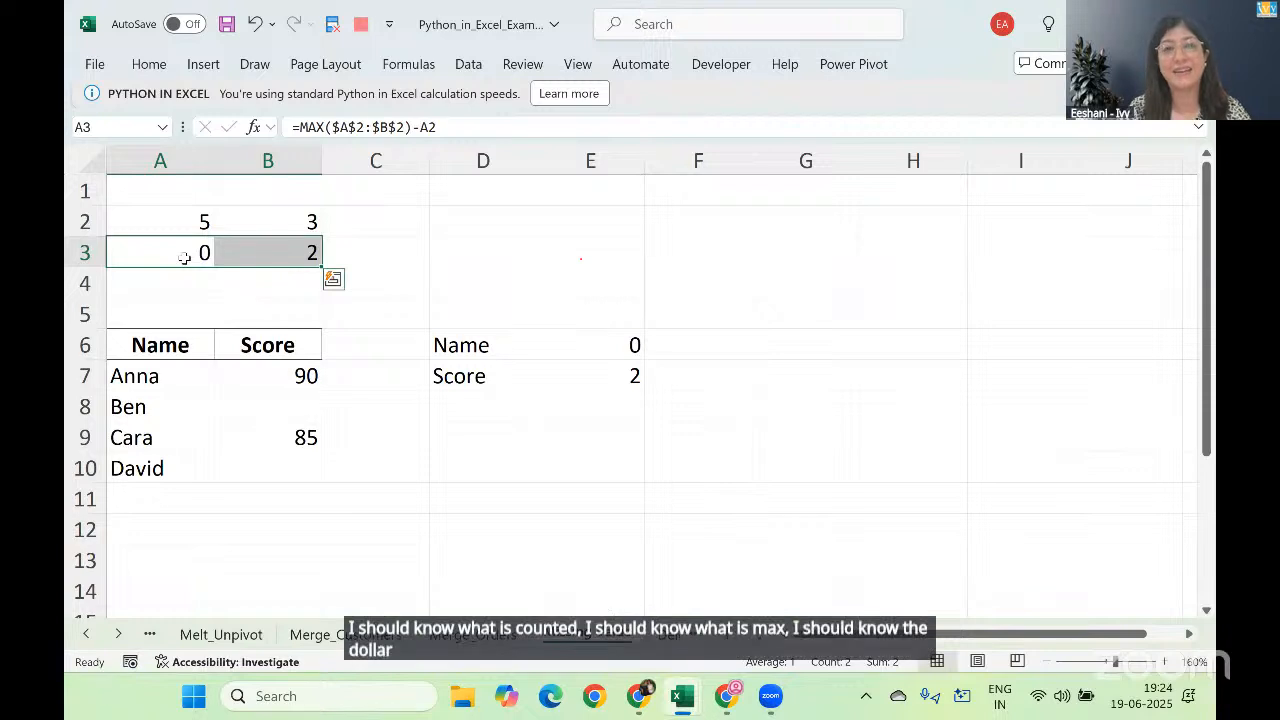
Step: Examine the Python formula in D6 for comparison with the COUNTA and MAX method
double_click(463, 341)
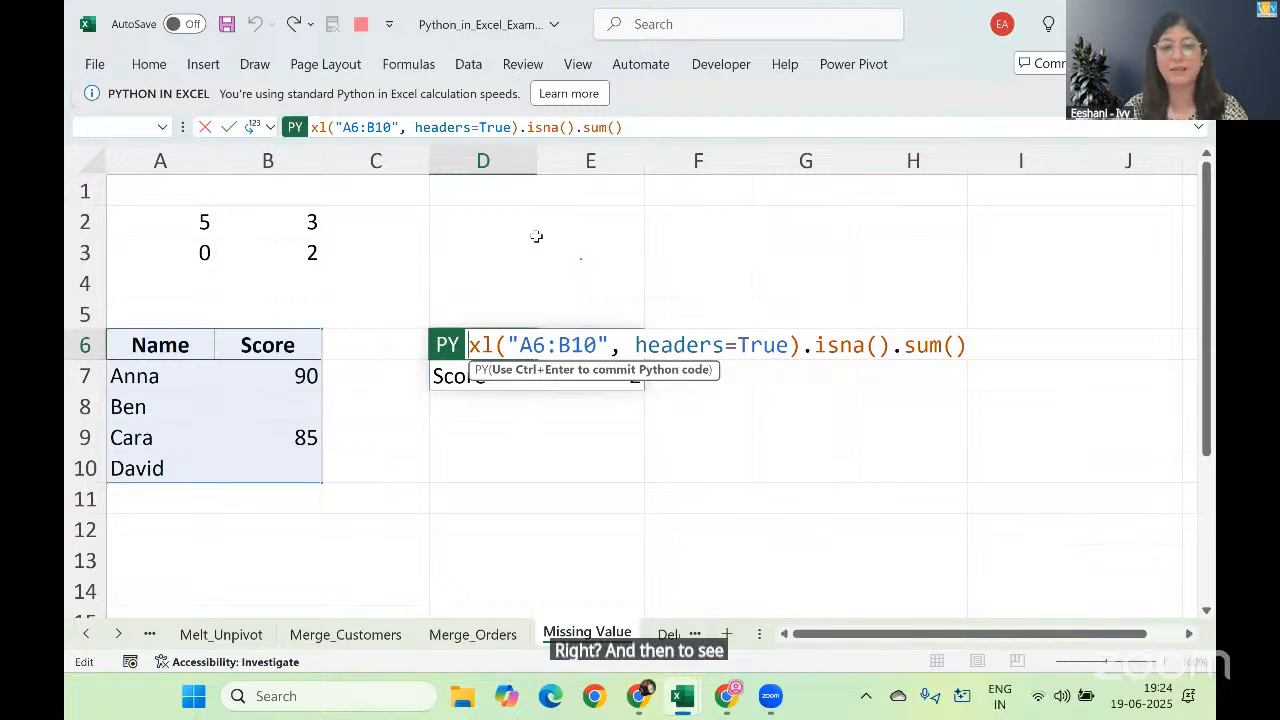
key("ctrl+Return")
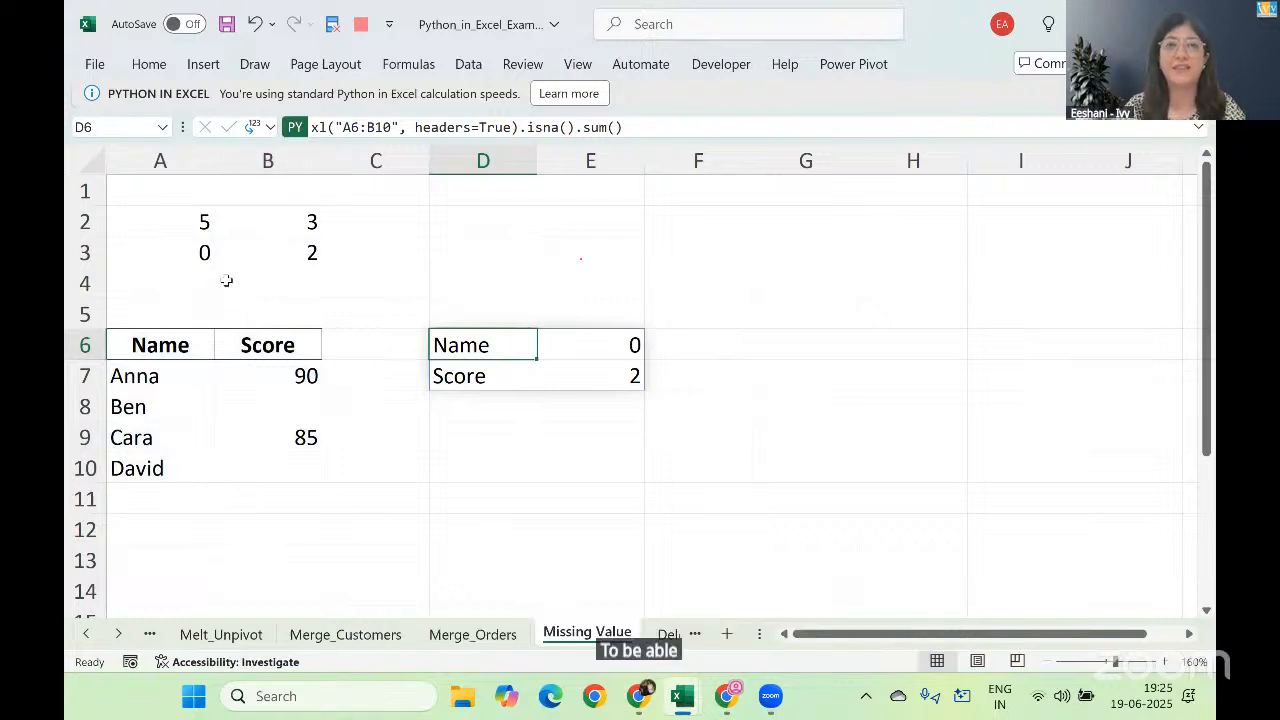
left_click(455, 107)
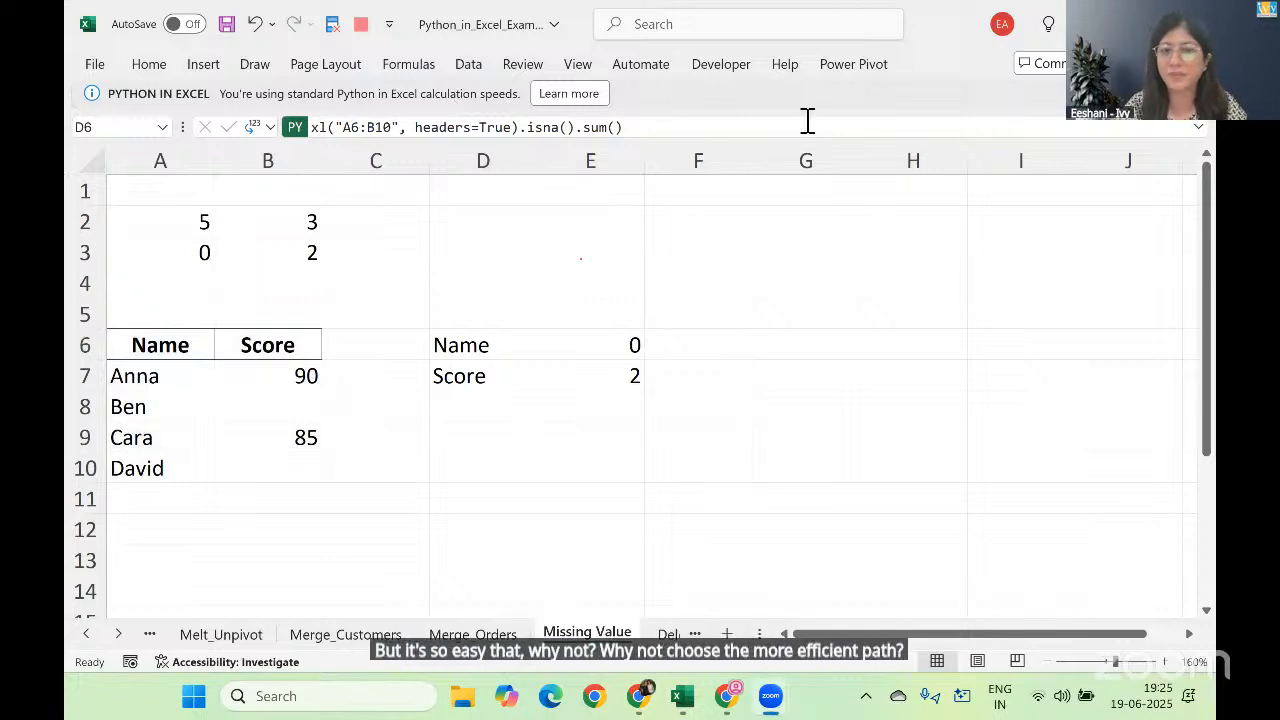
Step: Clear the name in A7 on the Missing Value sheet and check the Python missing-value output in D6
left_click(662, 633)
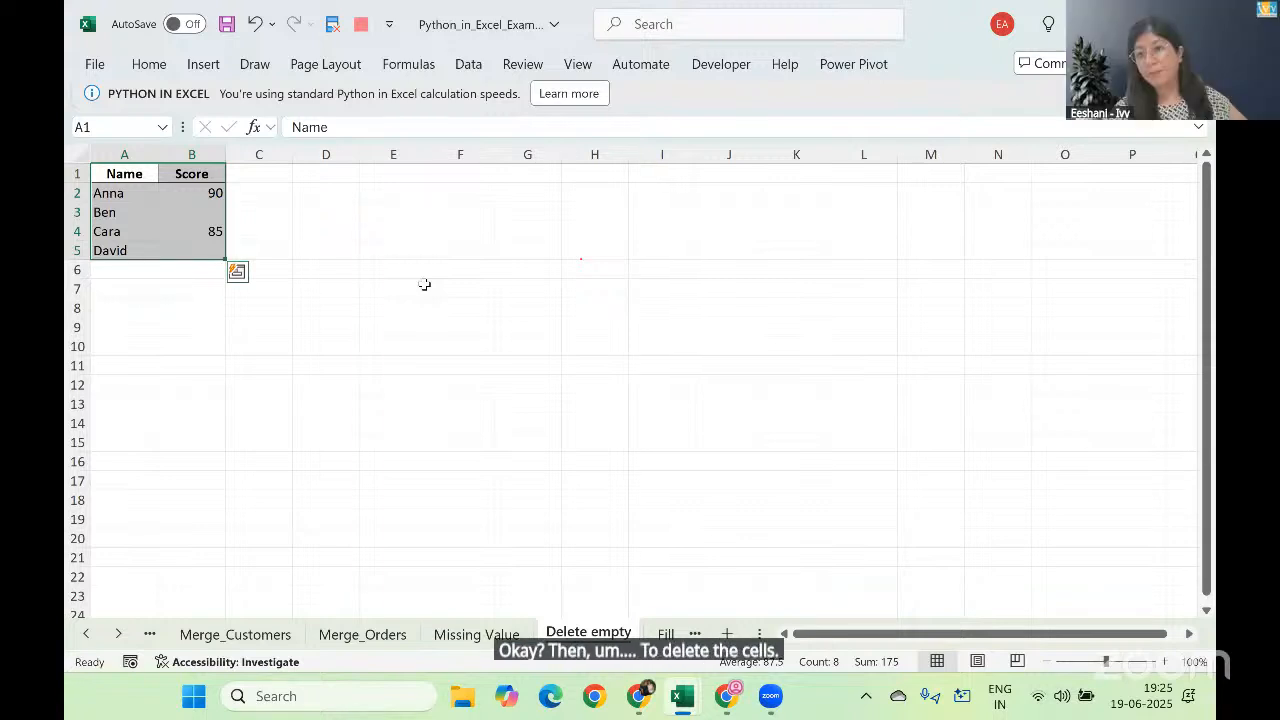
left_click(483, 633)
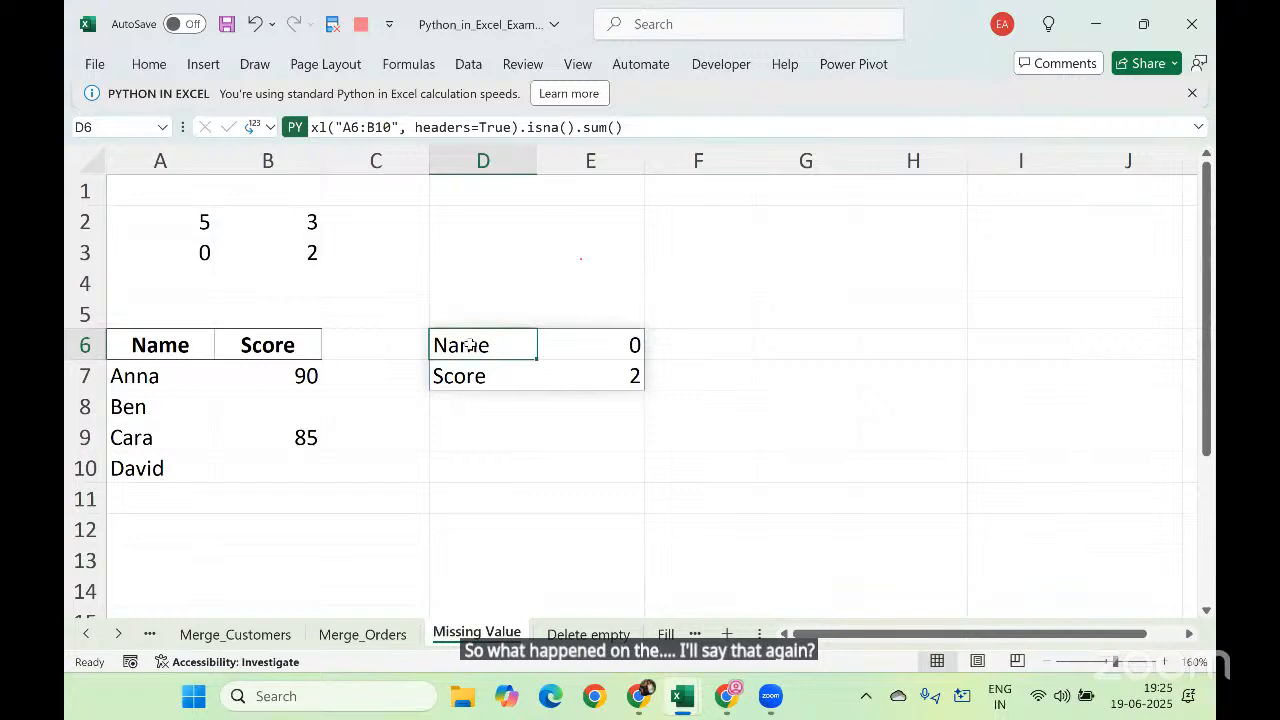
left_click(172, 374)
key("Delete")
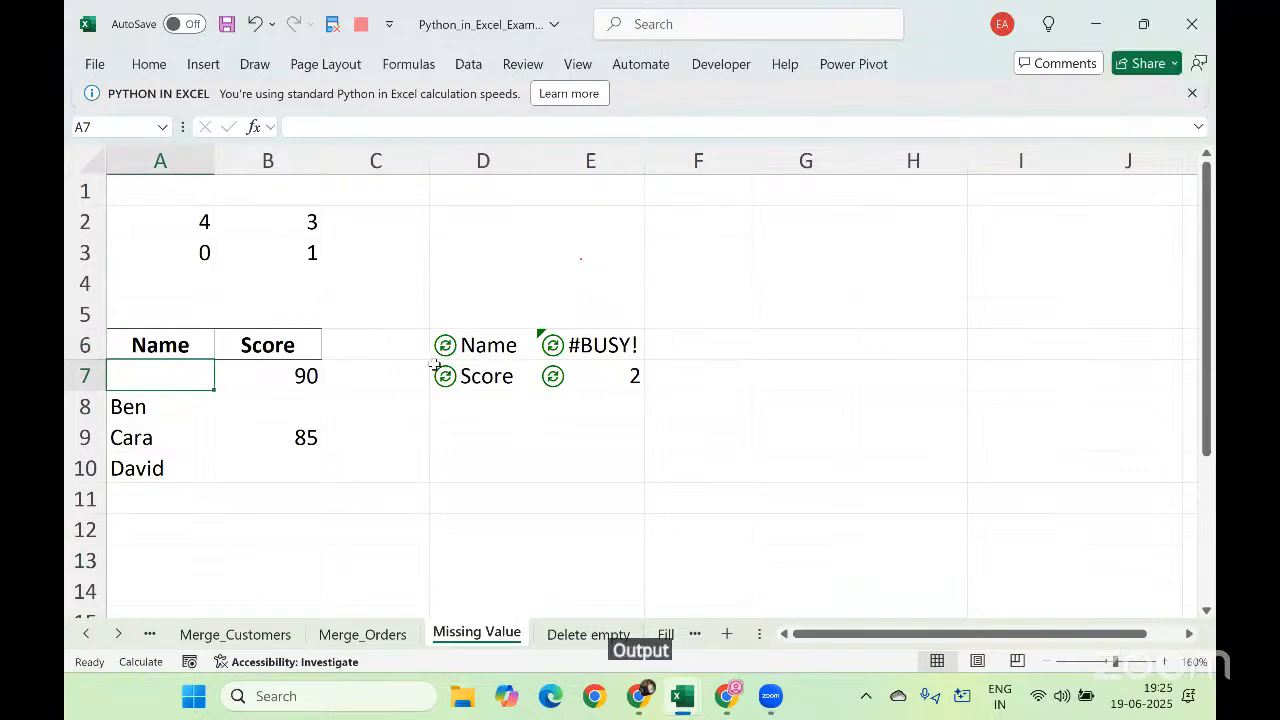
left_click(463, 347)
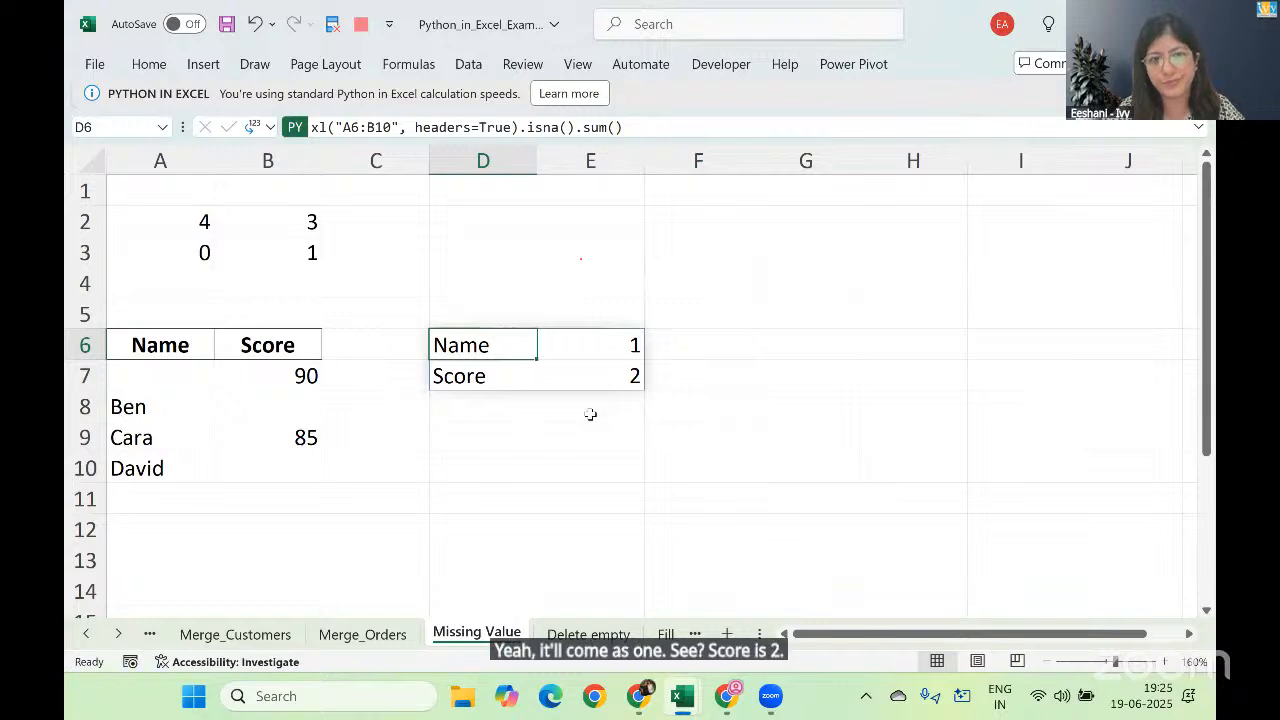
Step: Enter 93 as the missing score in B8
left_click(297, 418)
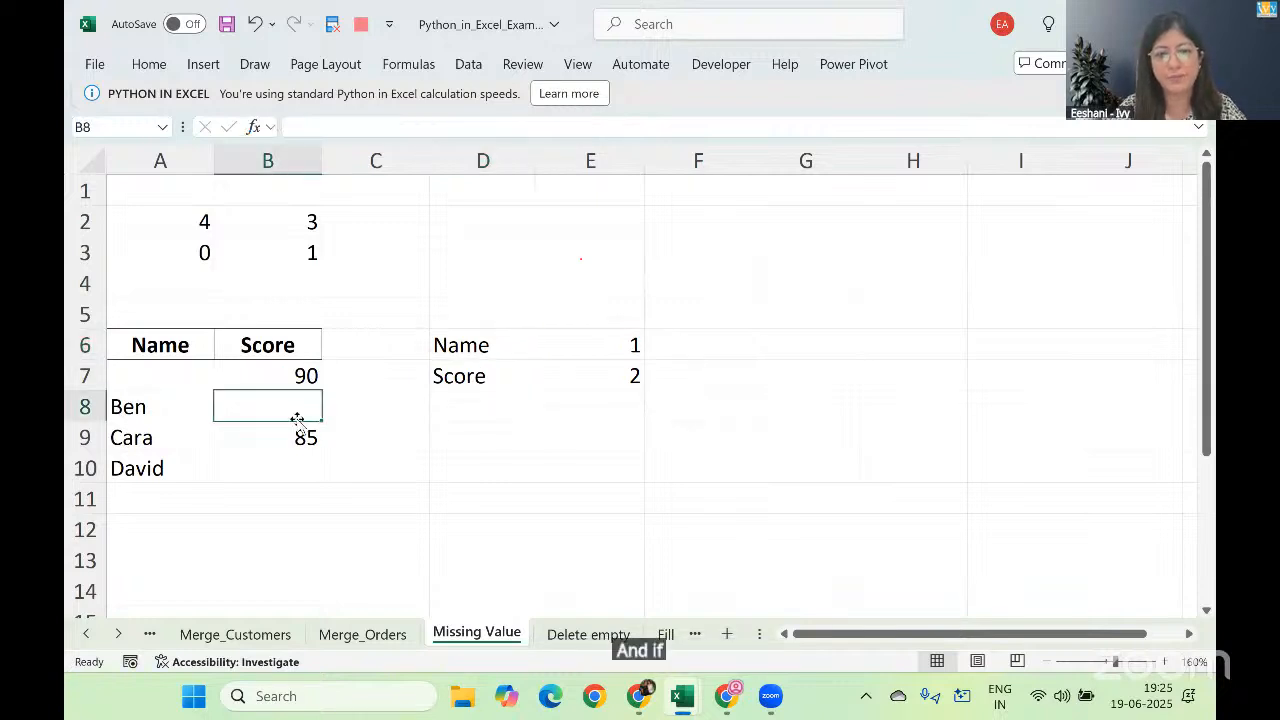
type("90")
key("BackSpace")
type("3")
key("Return")
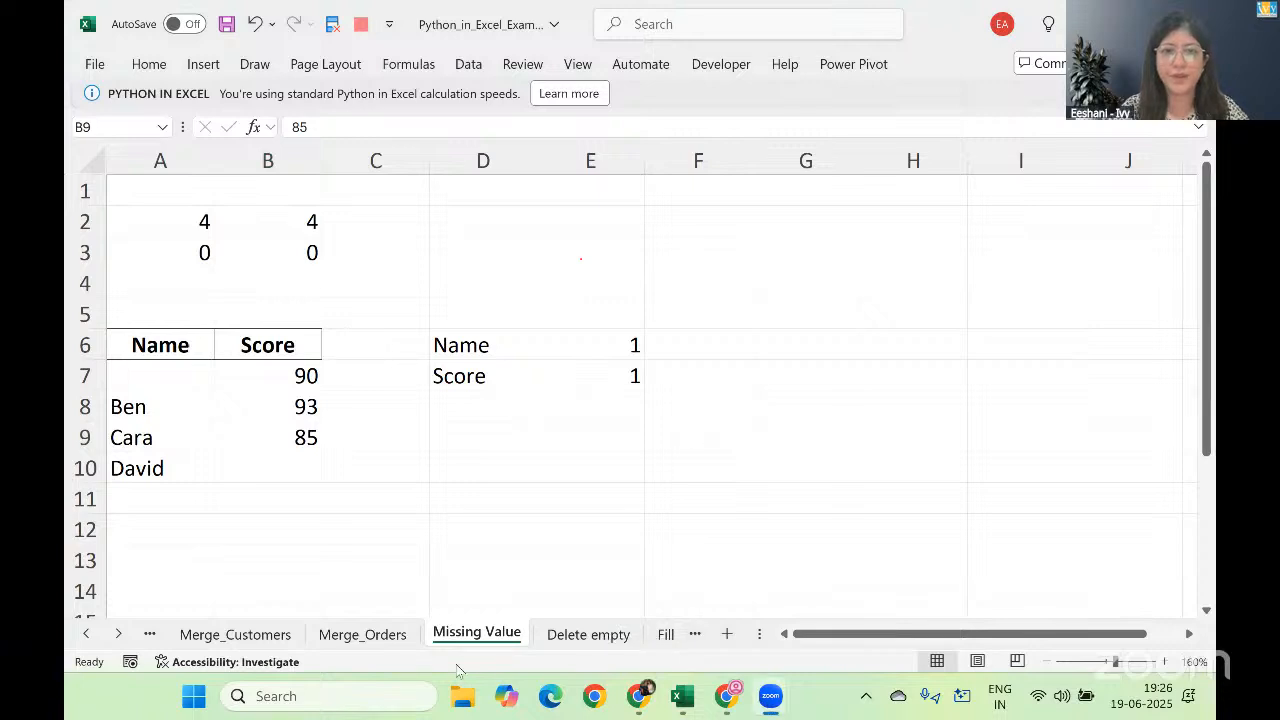
Step: Open the Delete empty sheet and set its zoom to 160%
left_click(588, 634)
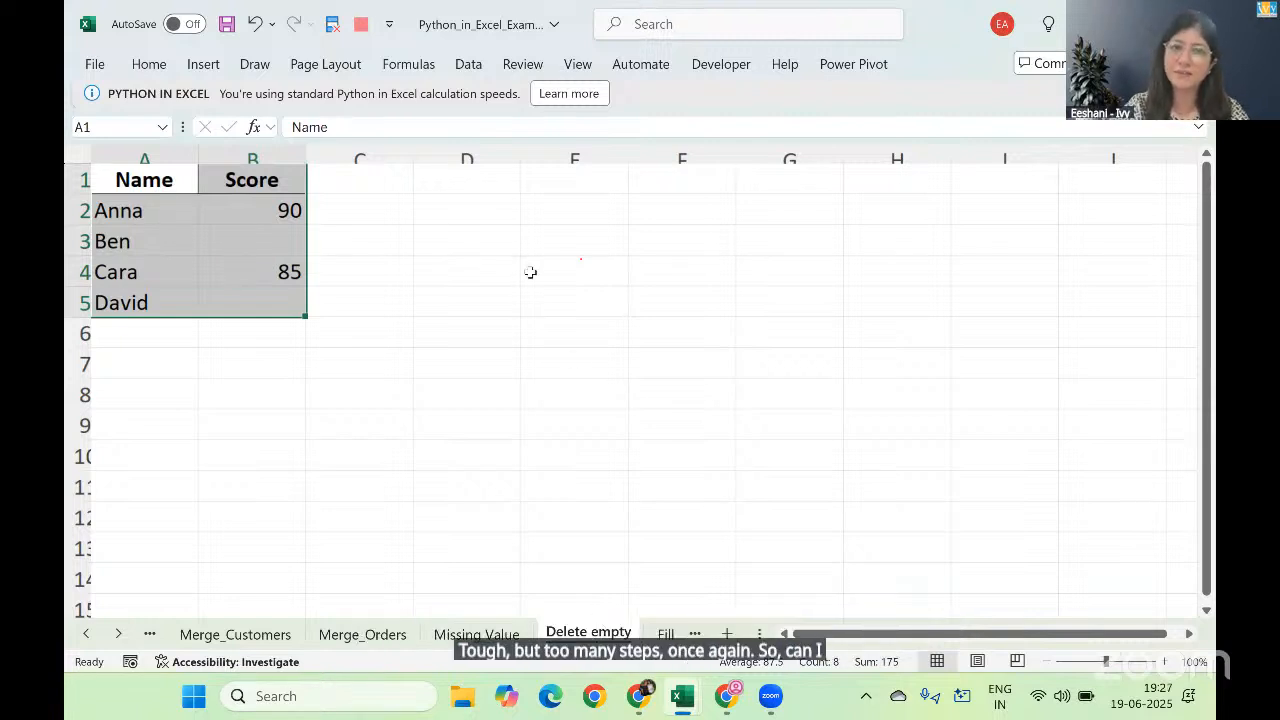
left_click(789, 206)
left_click(787, 194)
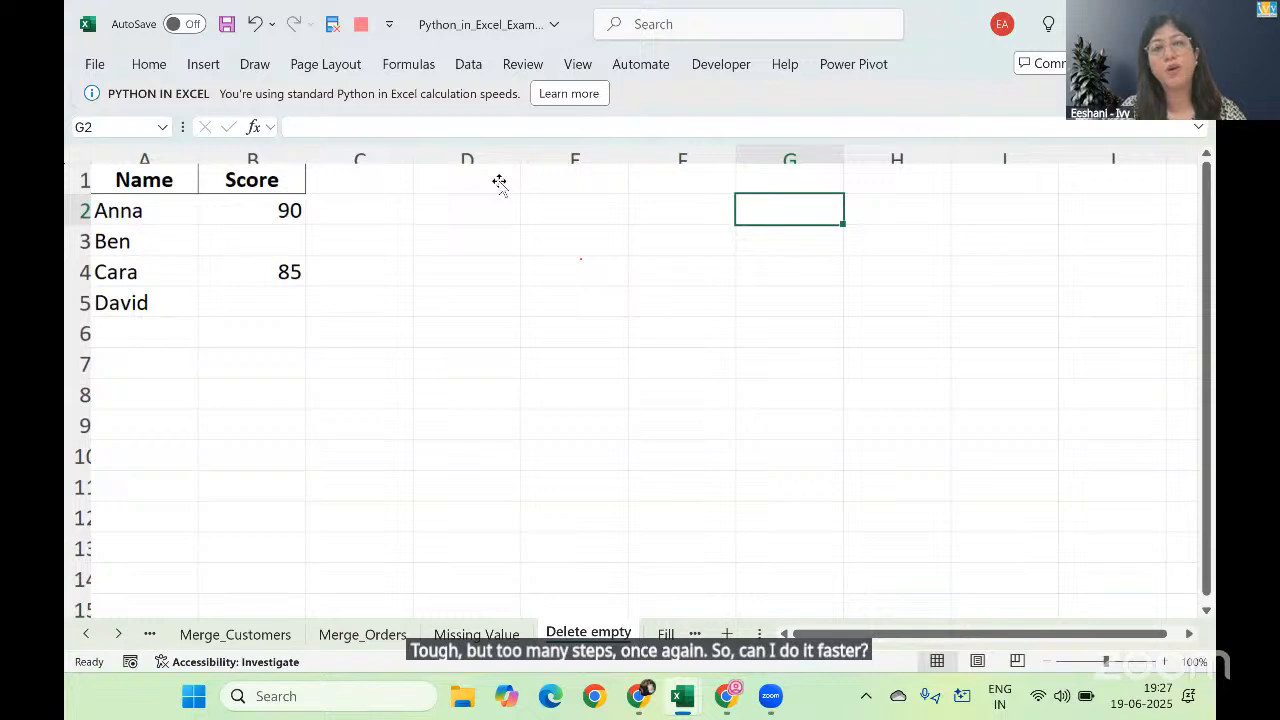
left_click(700, 182)
left_click(775, 394)
left_click(506, 436)
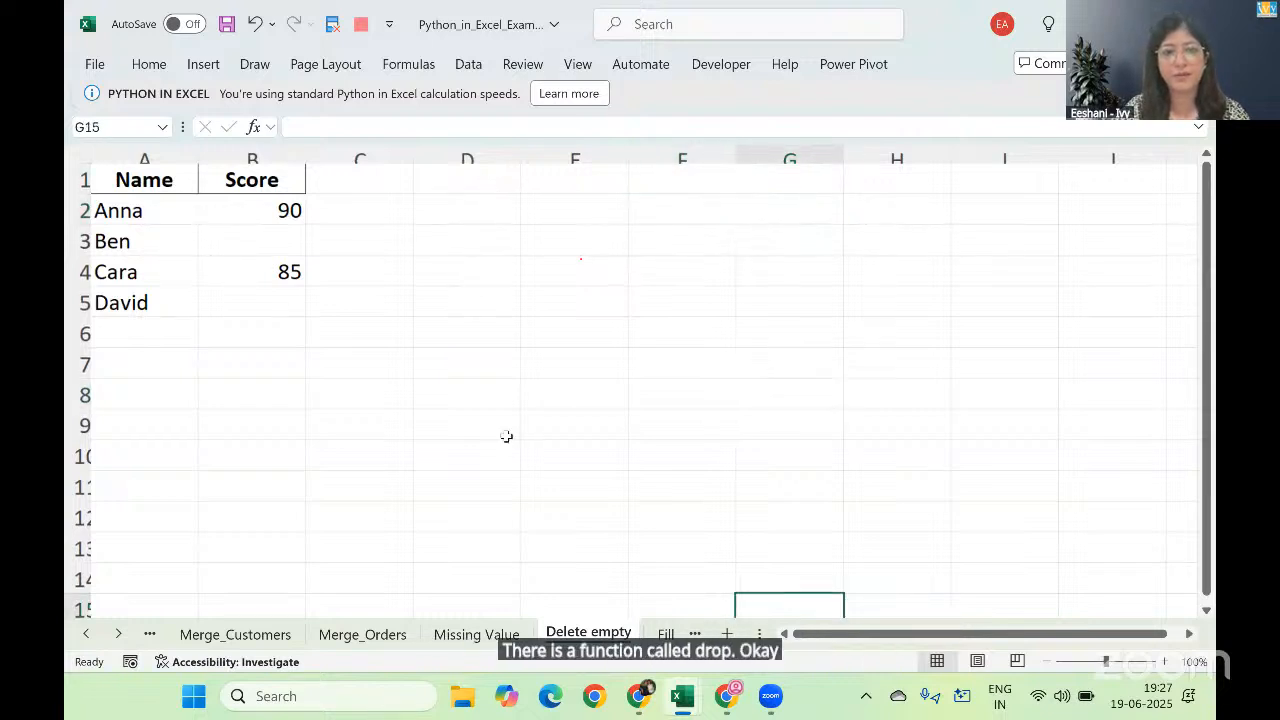
left_click(472, 631)
left_click(494, 397)
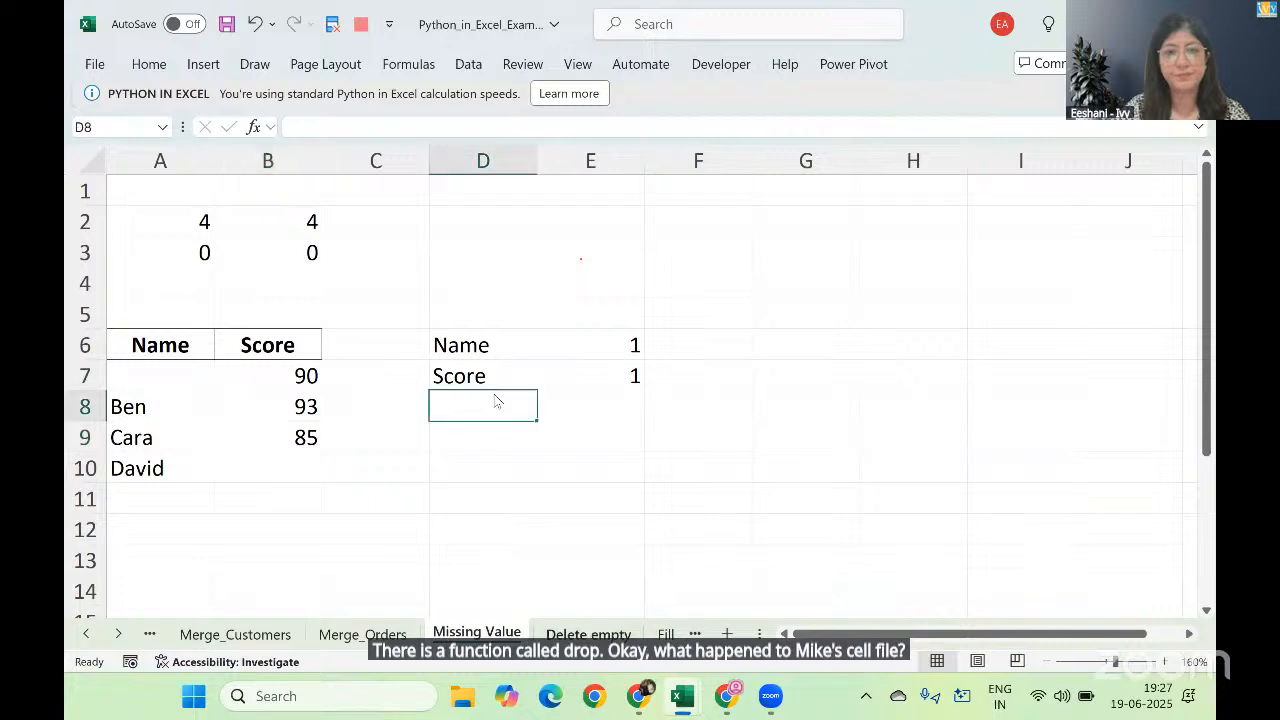
key("ctrl+Page_Down")
left_click(447, 177)
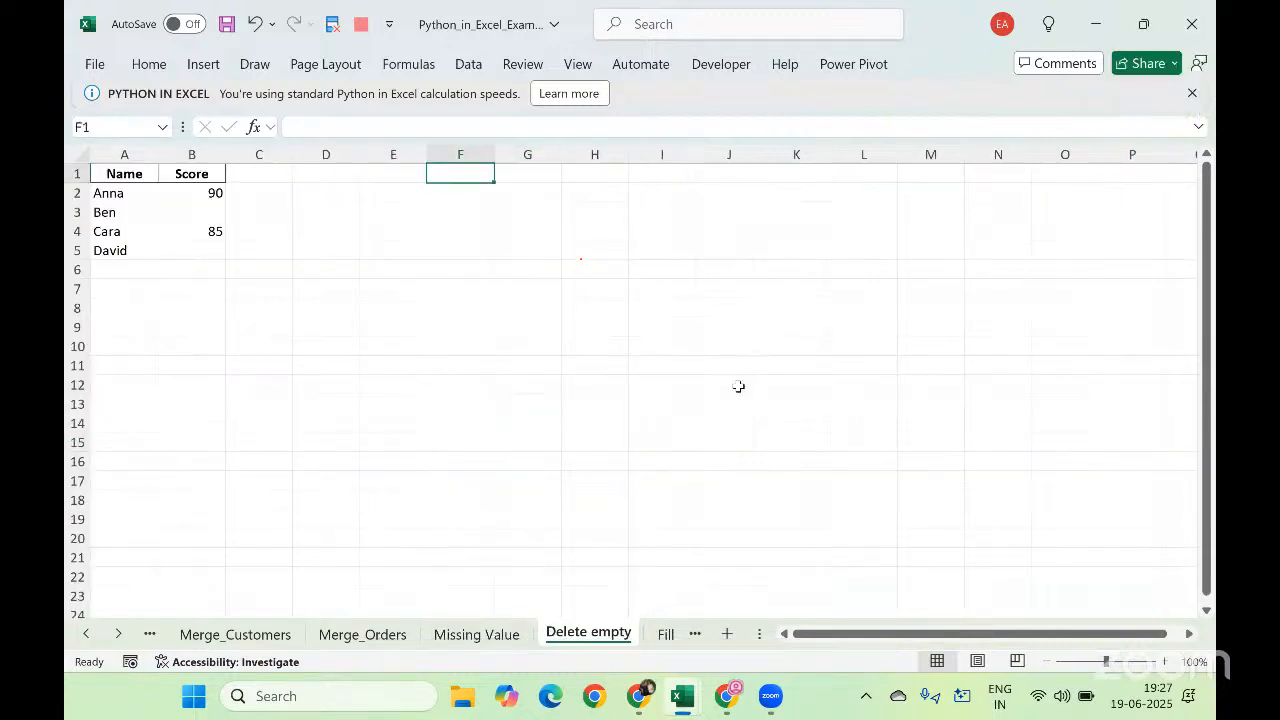
left_click(1164, 662)
left_click(1164, 662)
left_click(1165, 662)
left_click(1165, 662)
left_click(1165, 662)
left_click(1165, 662)
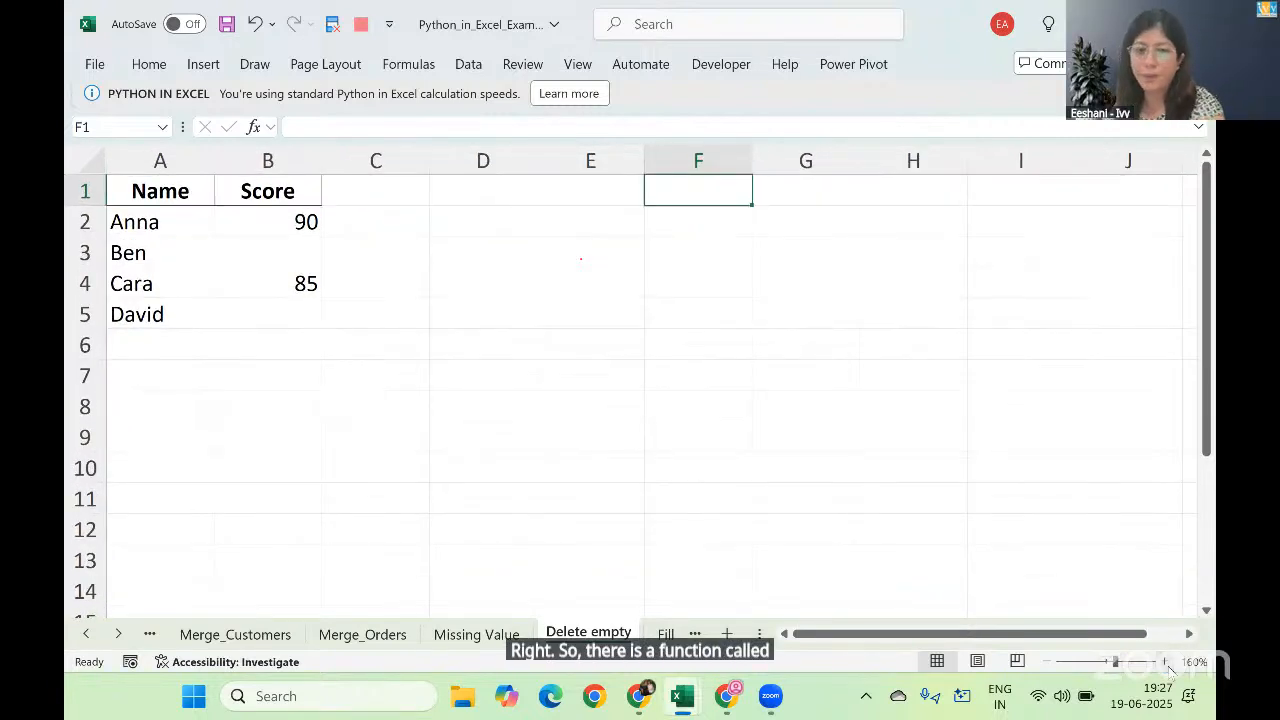
Step: Switch to the solutions workbook and examine the dropna example on its Delete Empty row sheet
key("alt+Tab")
key("alt+Tab")
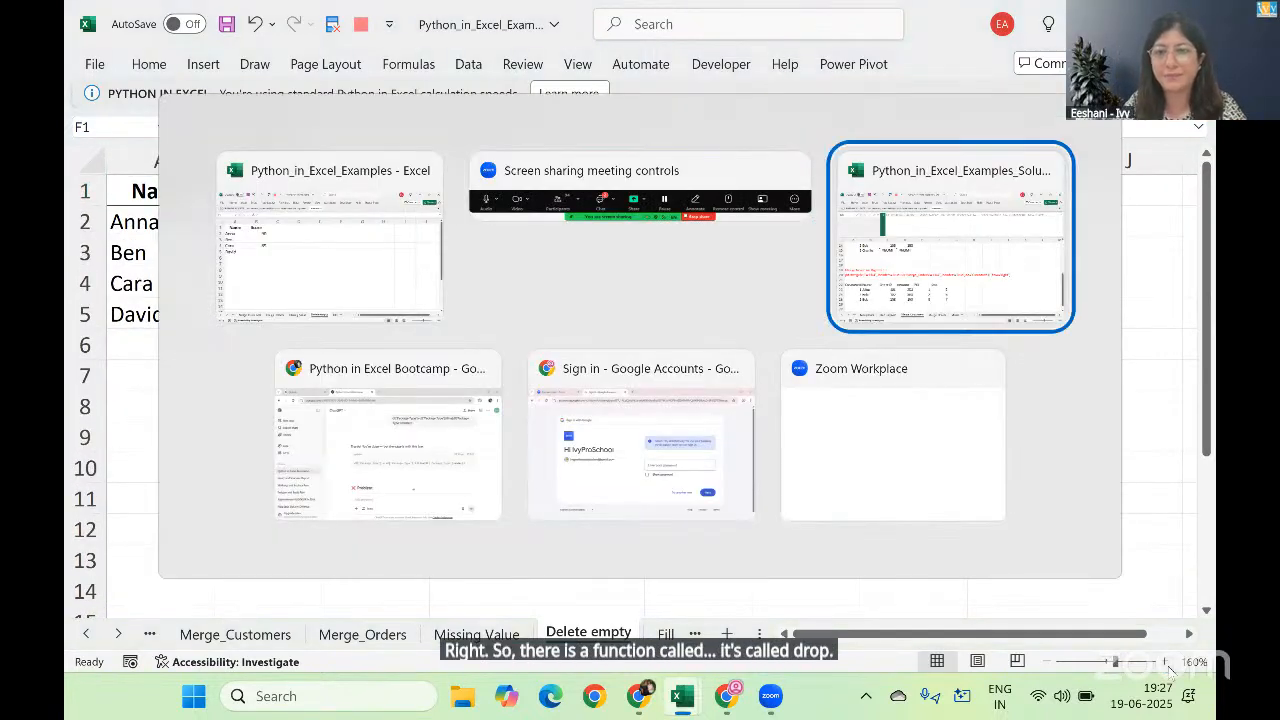
key("ctrl+Page_Down")
key("ctrl+Page_Down")
key("ctrl+Page_Down")
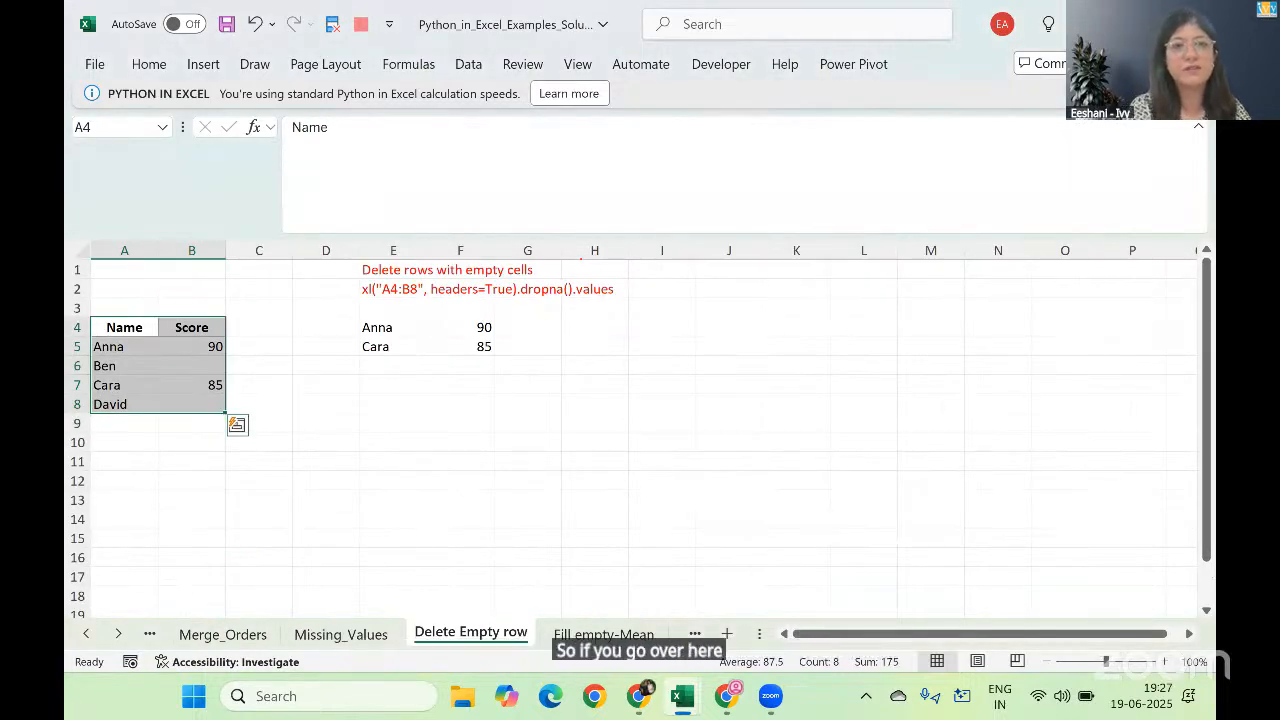
scroll(581, 260, "up", 4)
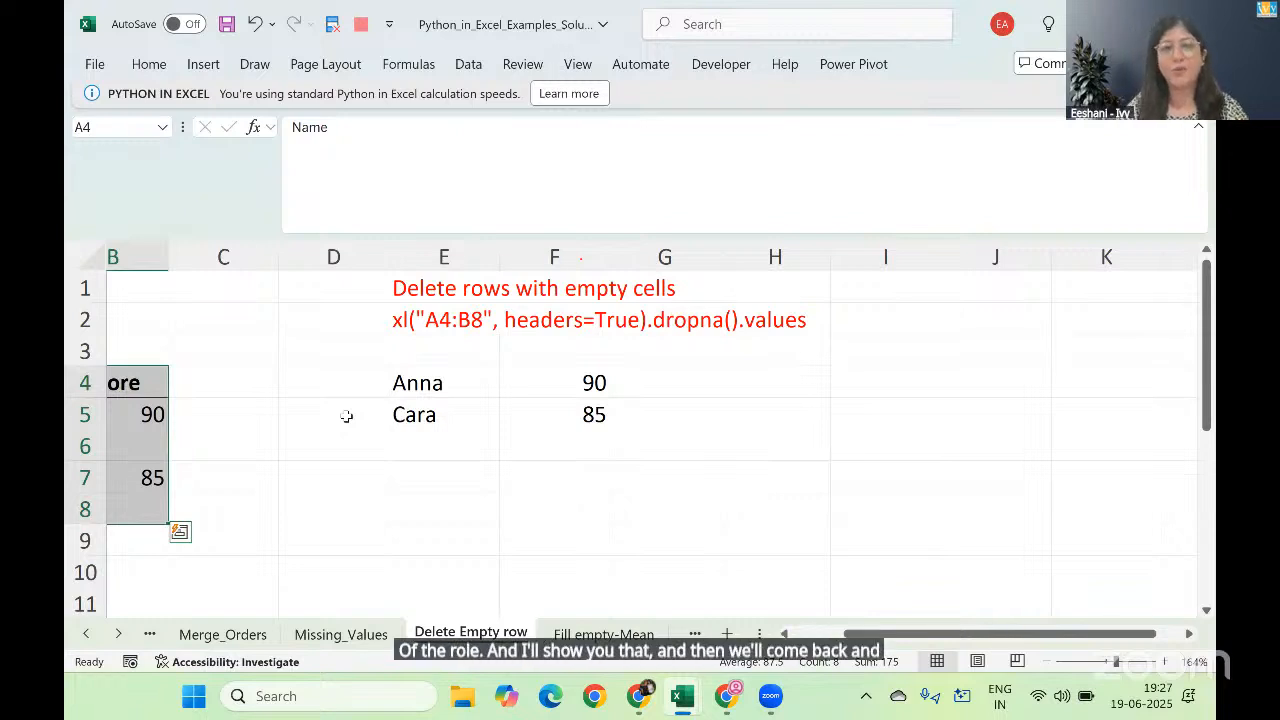
Step: Return to the examples workbook and start a Python formula in D2 of Delete empty, referencing A1:B5 with headers=True
key("alt+Tab")
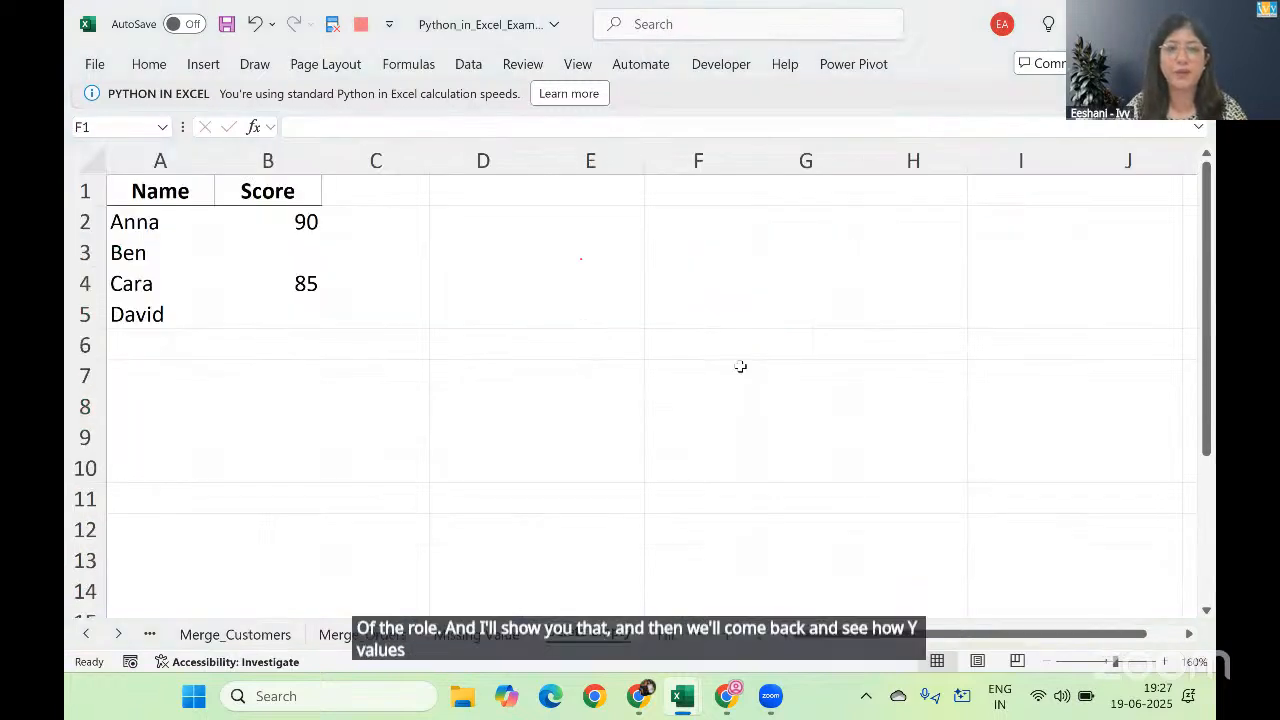
key("Left")
key("Left")
key("Down")
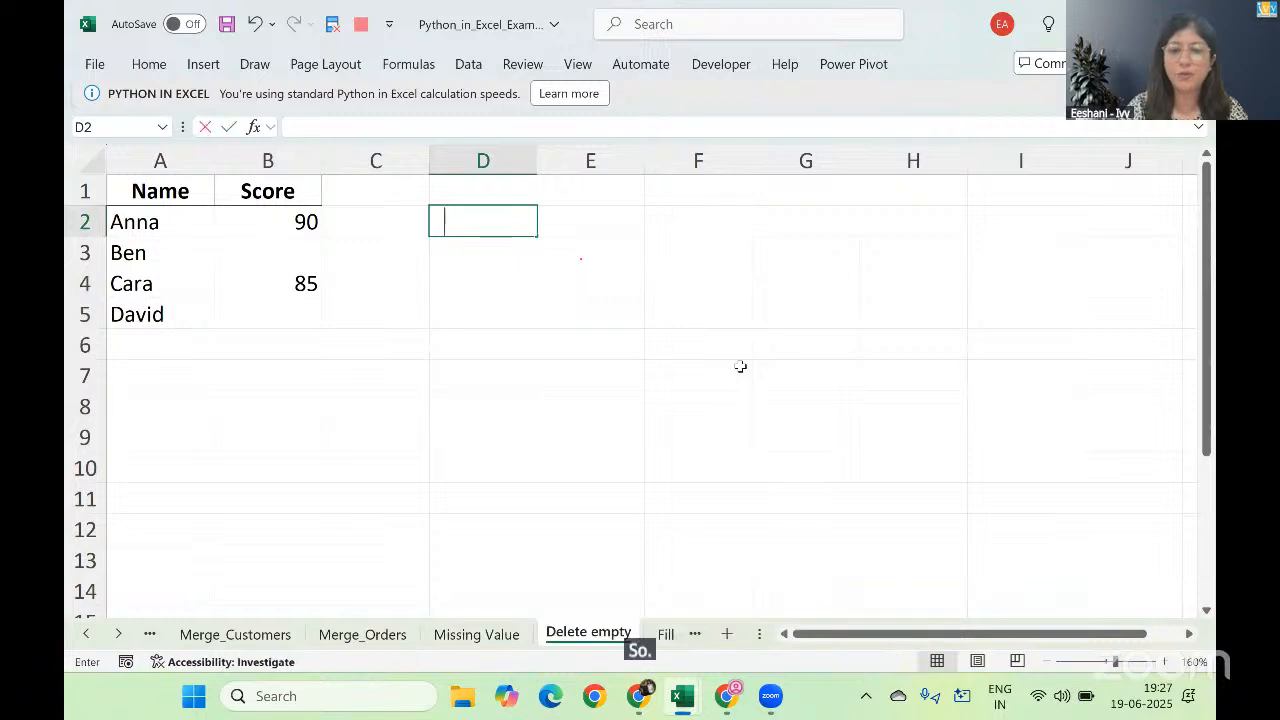
type("=py")
key("Tab")
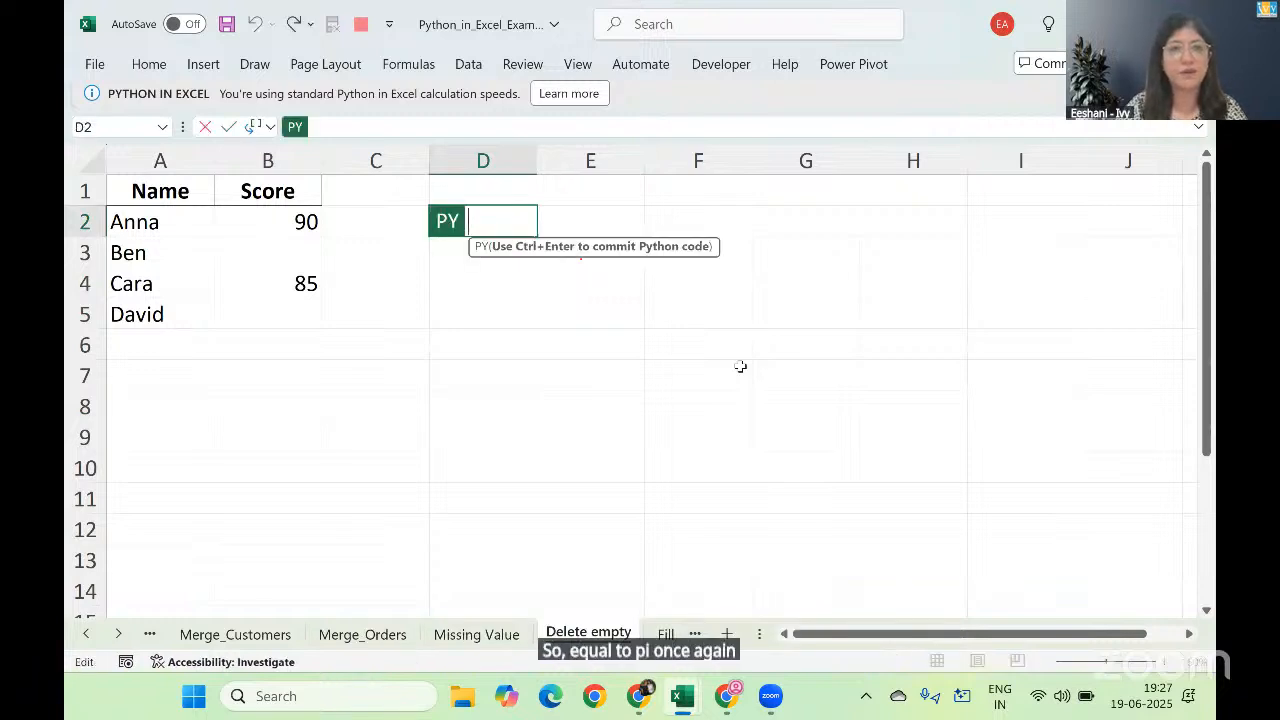
left_click(186, 193)
key("shift+Right")
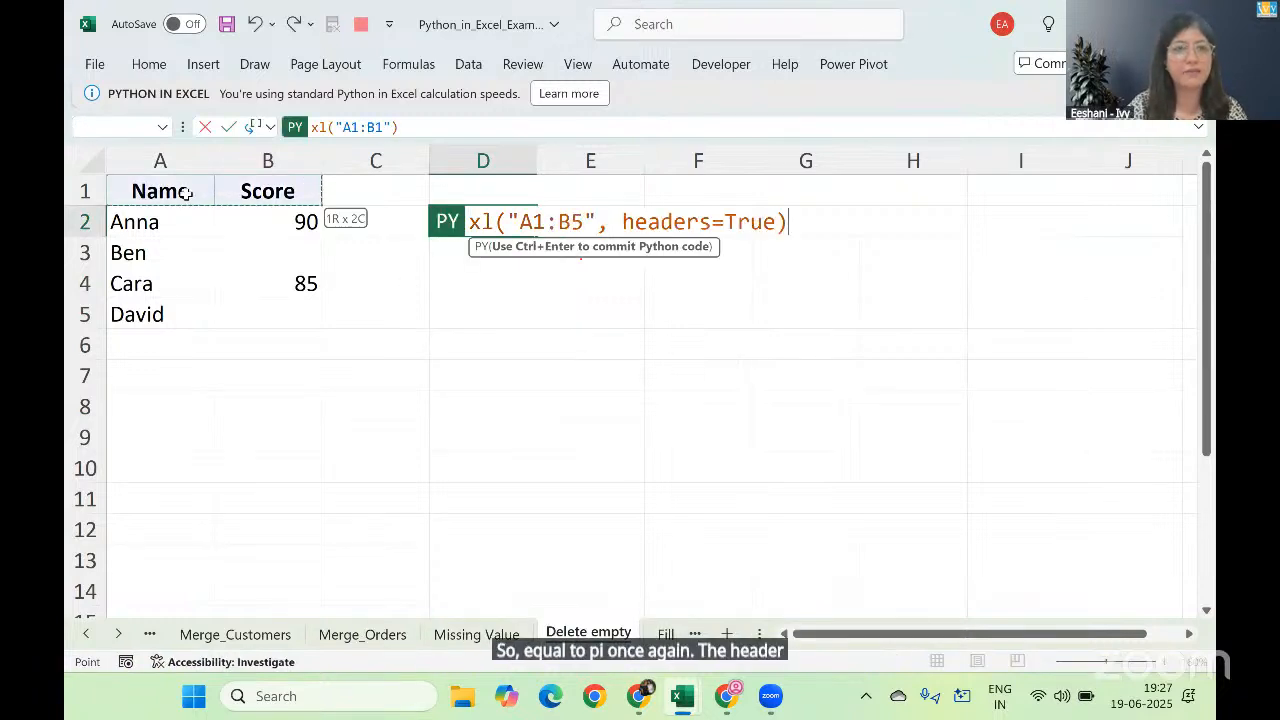
key("ctrl+shift+Down")
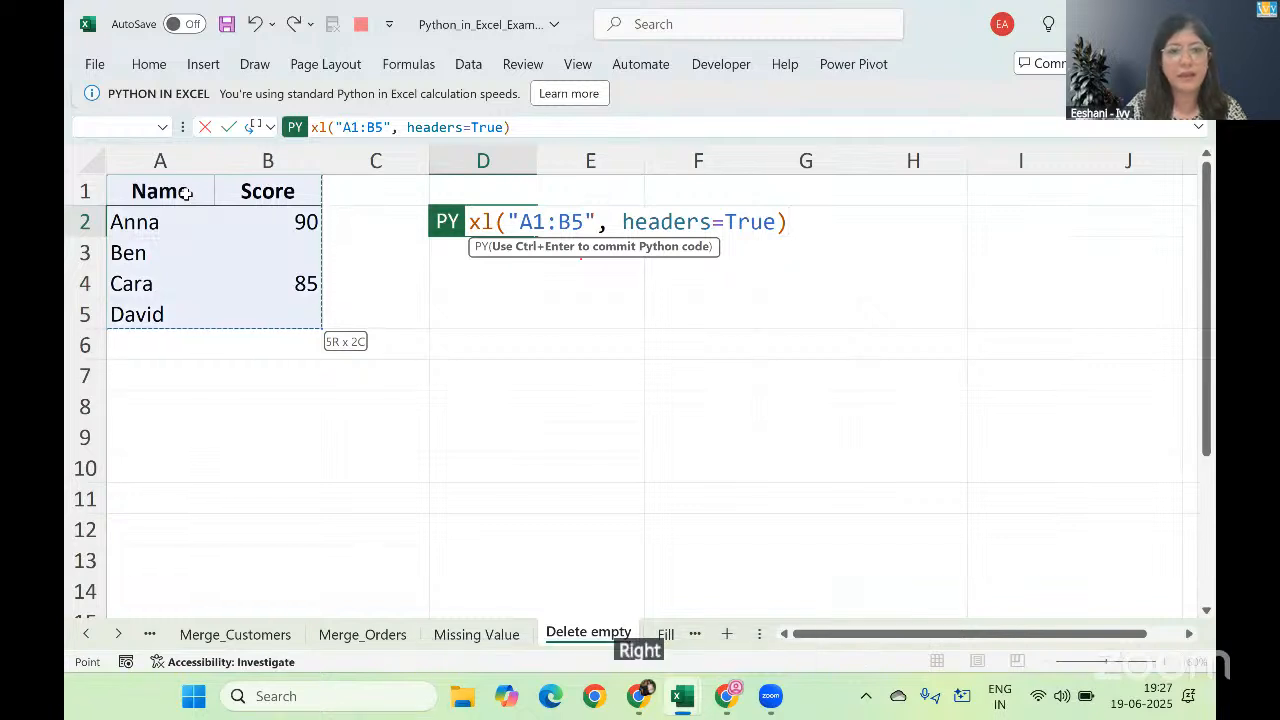
Step: Append .dropna() to the Python formula in D2 and run it
type(".dr")
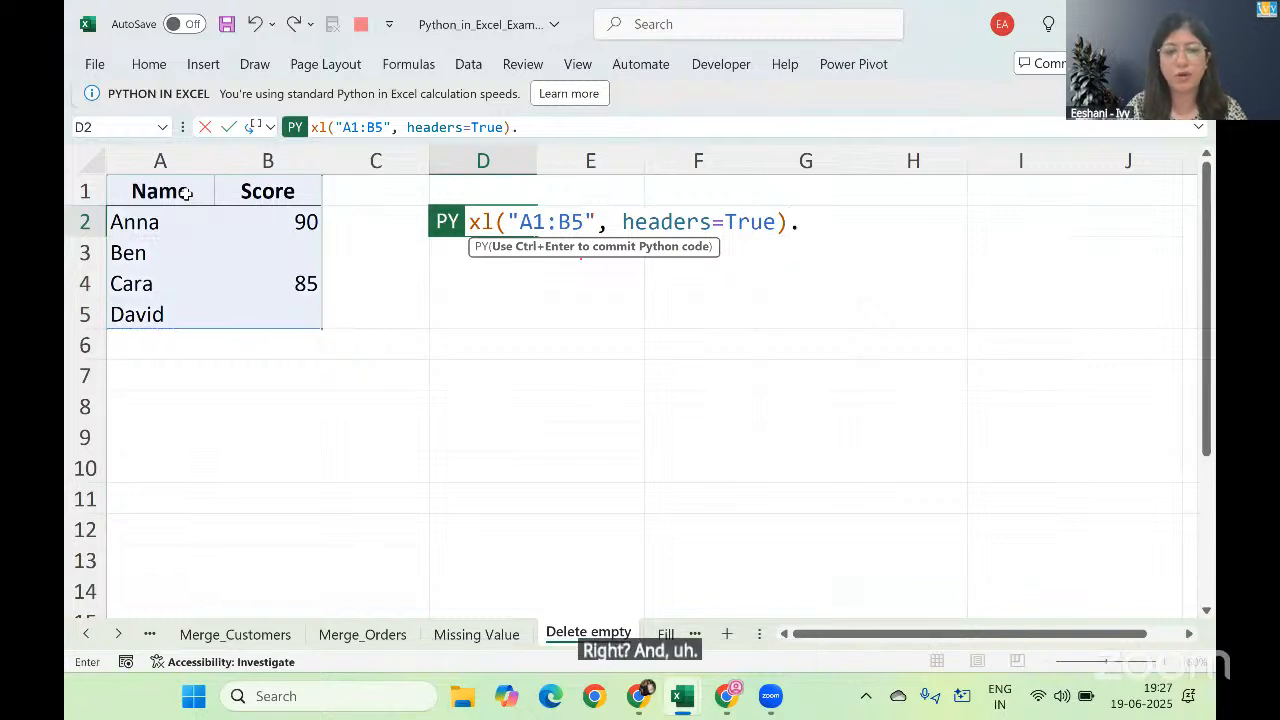
key("Down")
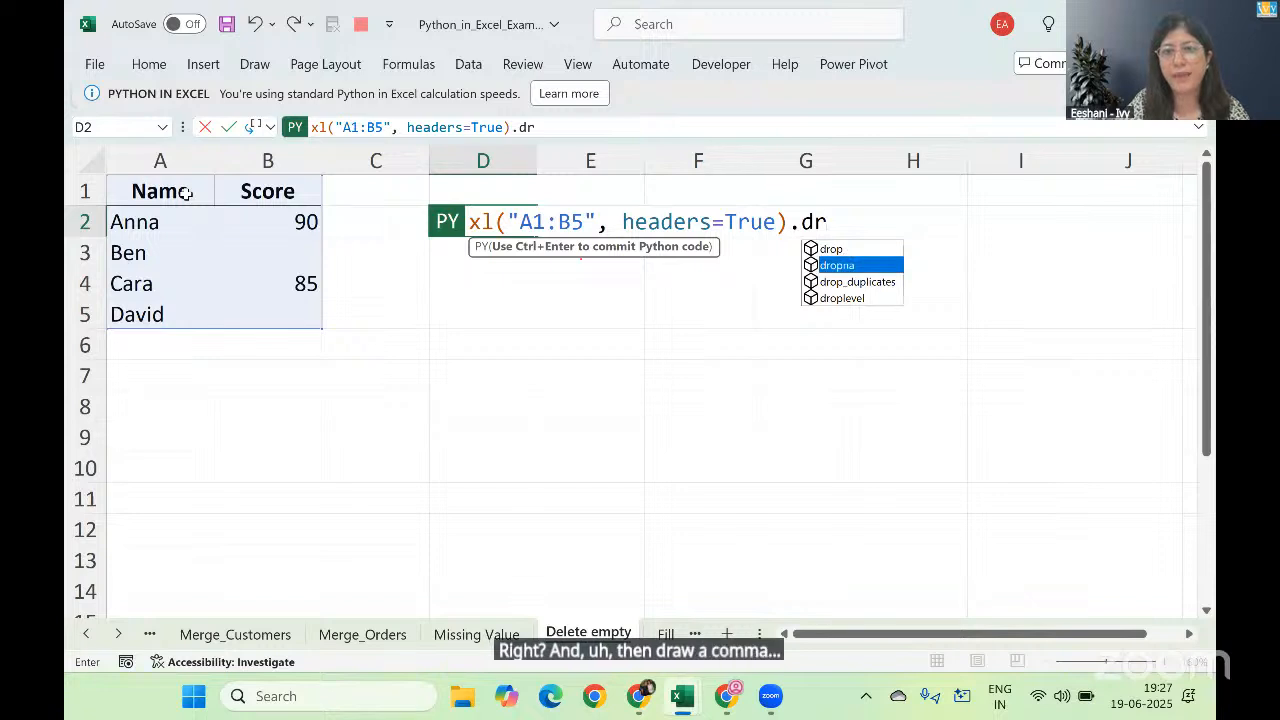
key("Tab")
type("(")
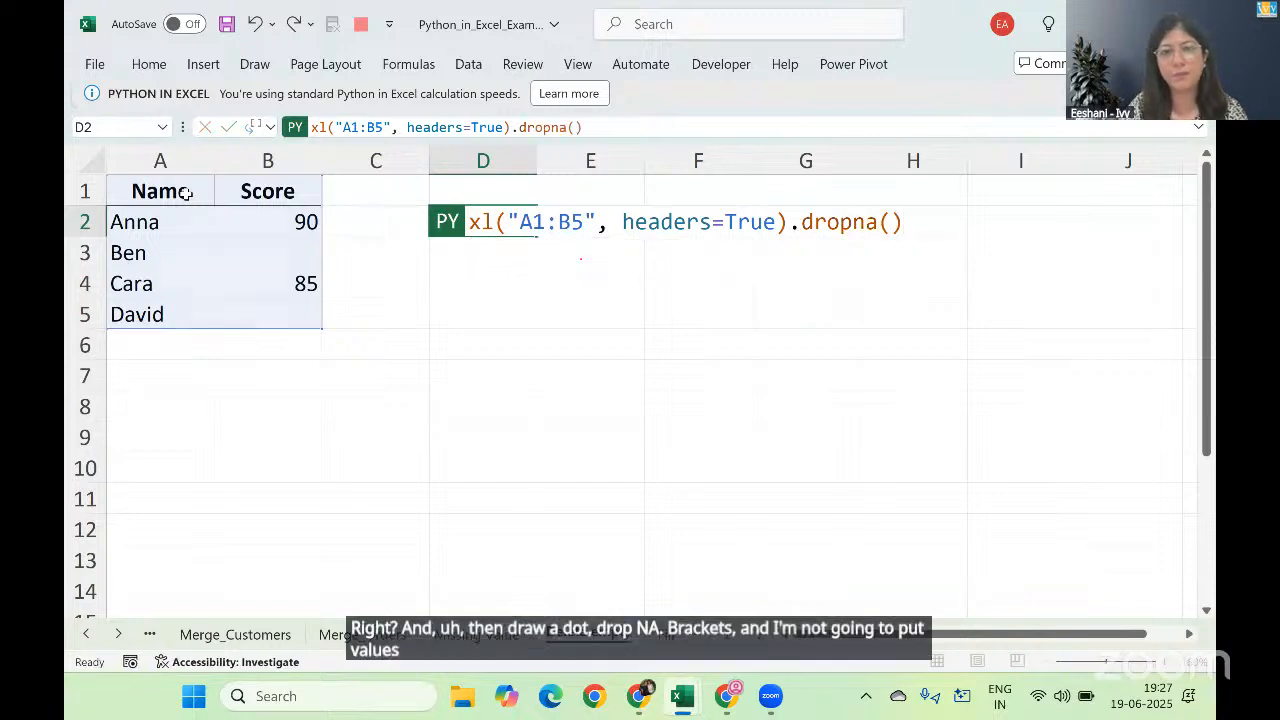
key("ctrl+Return")
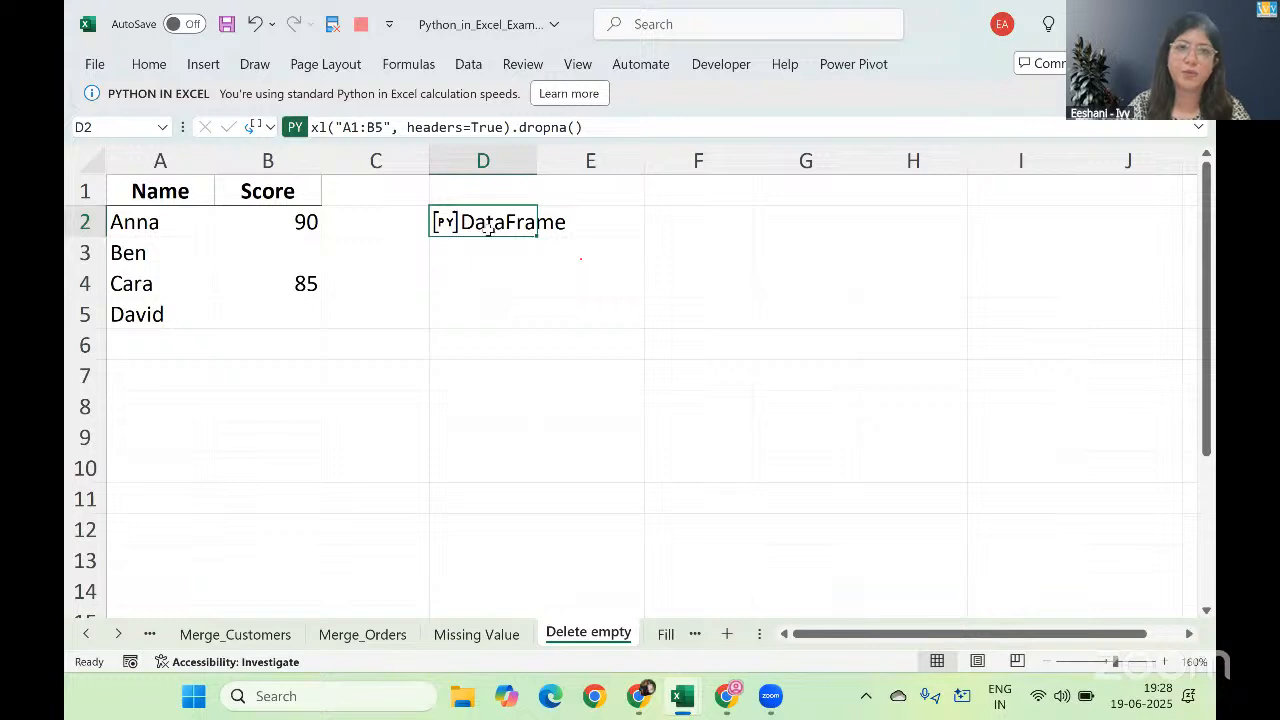
Step: Output the DataFrame in D2 as Excel values
right_click(489, 228)
mouse_move(600, 404)
left_click(775, 467)
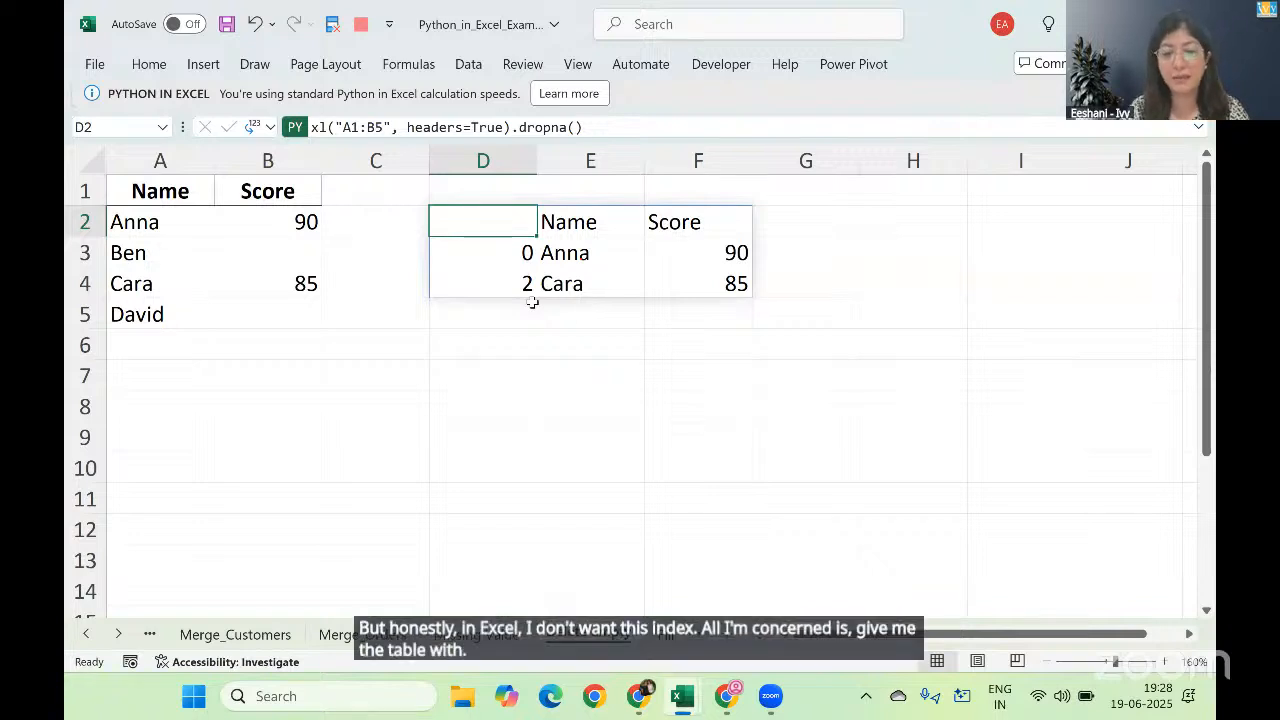
Step: Append .values() to the Python formula in D2 and run it
double_click(520, 219)
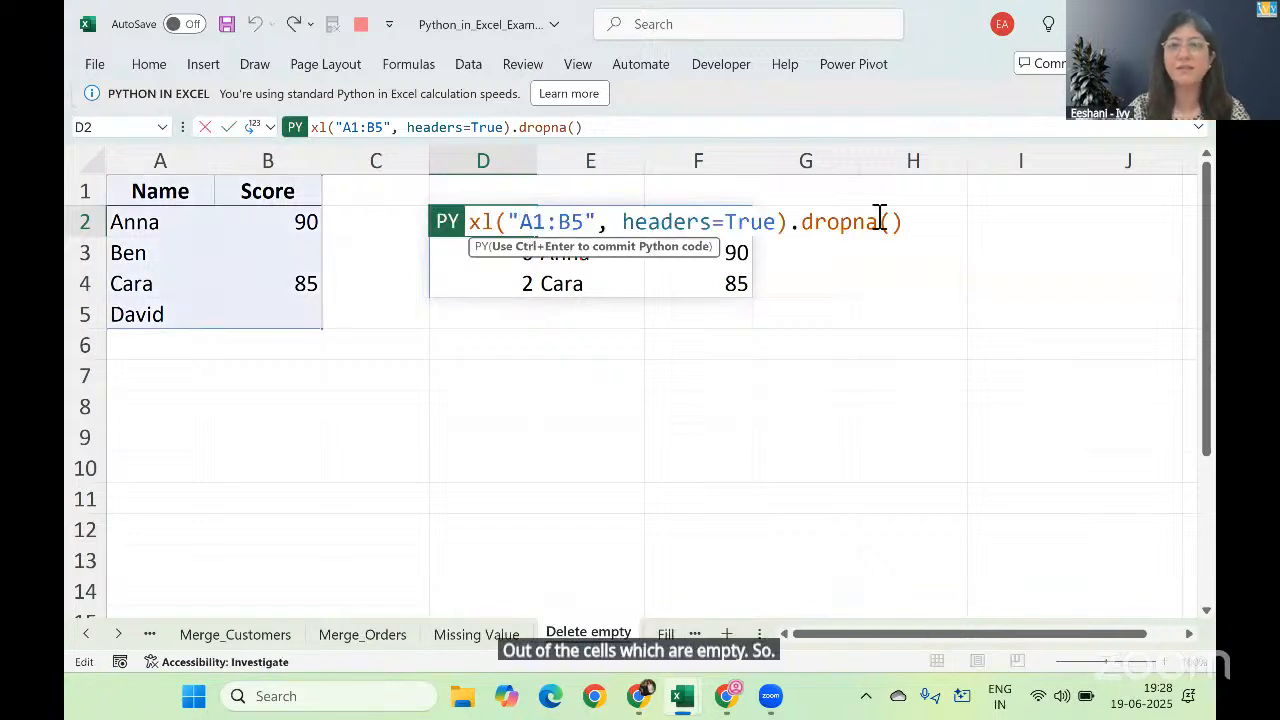
left_click(913, 224)
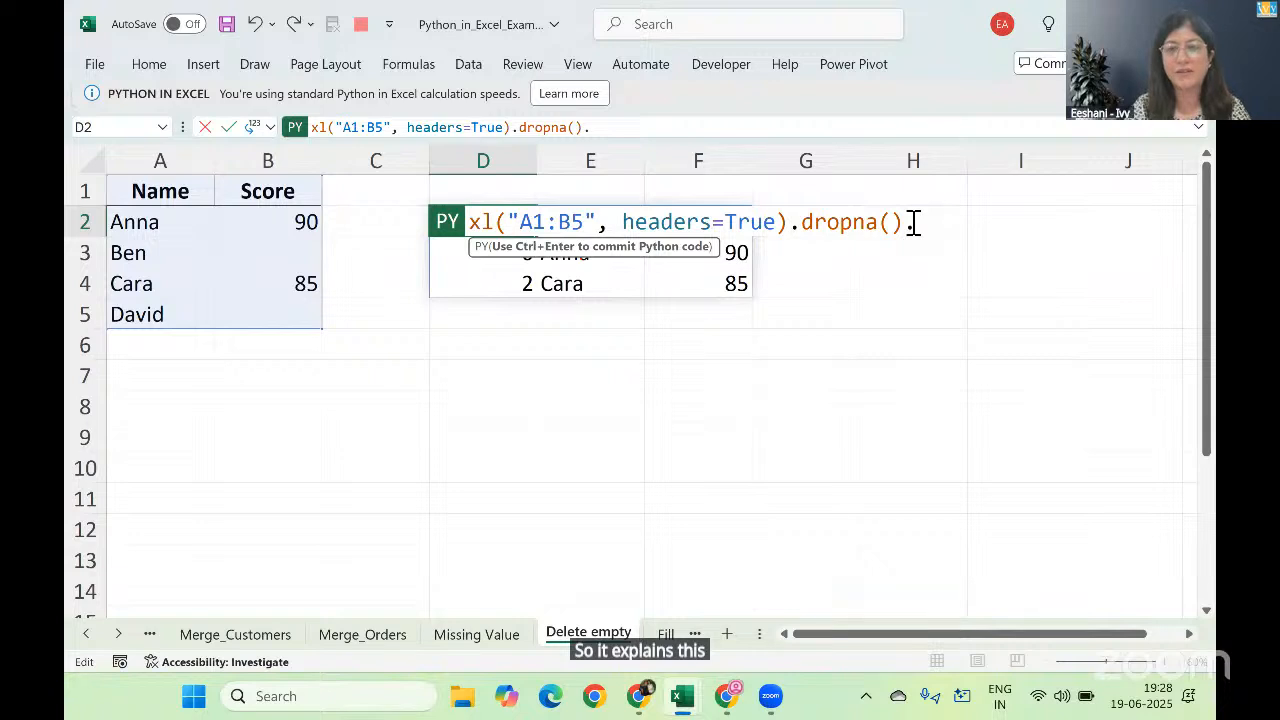
type(".va")
key("Tab")
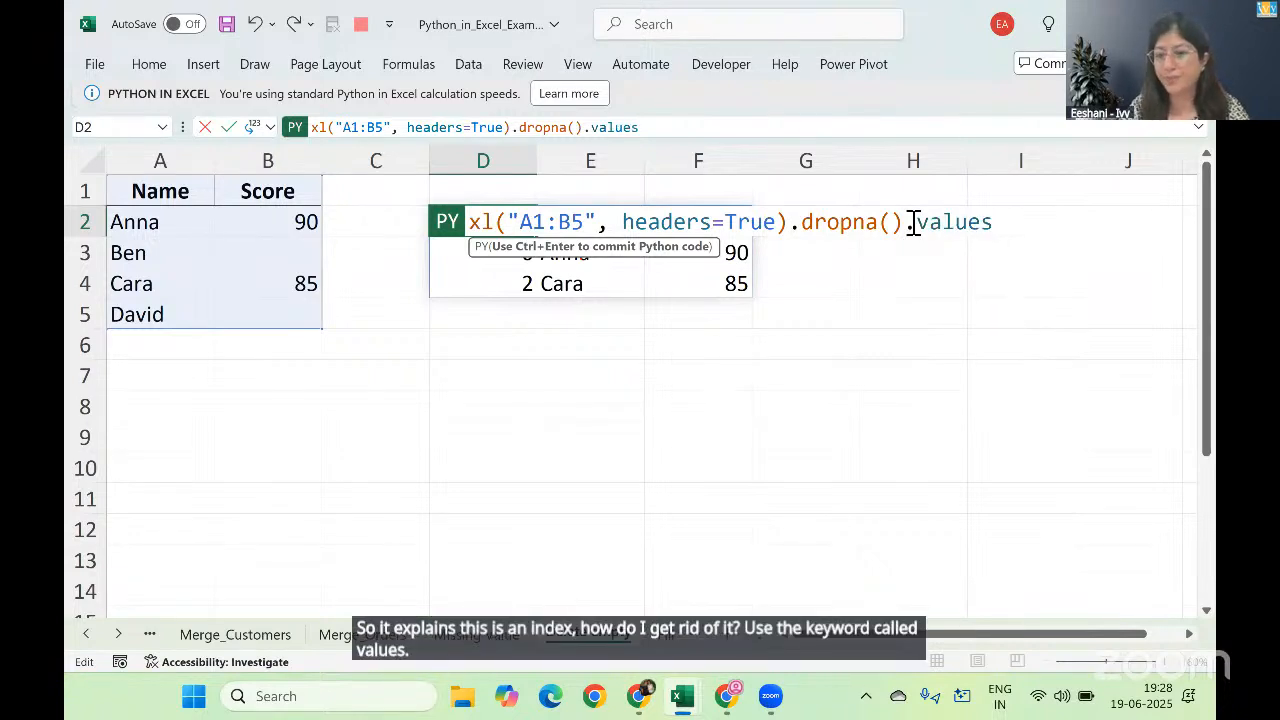
type("()")
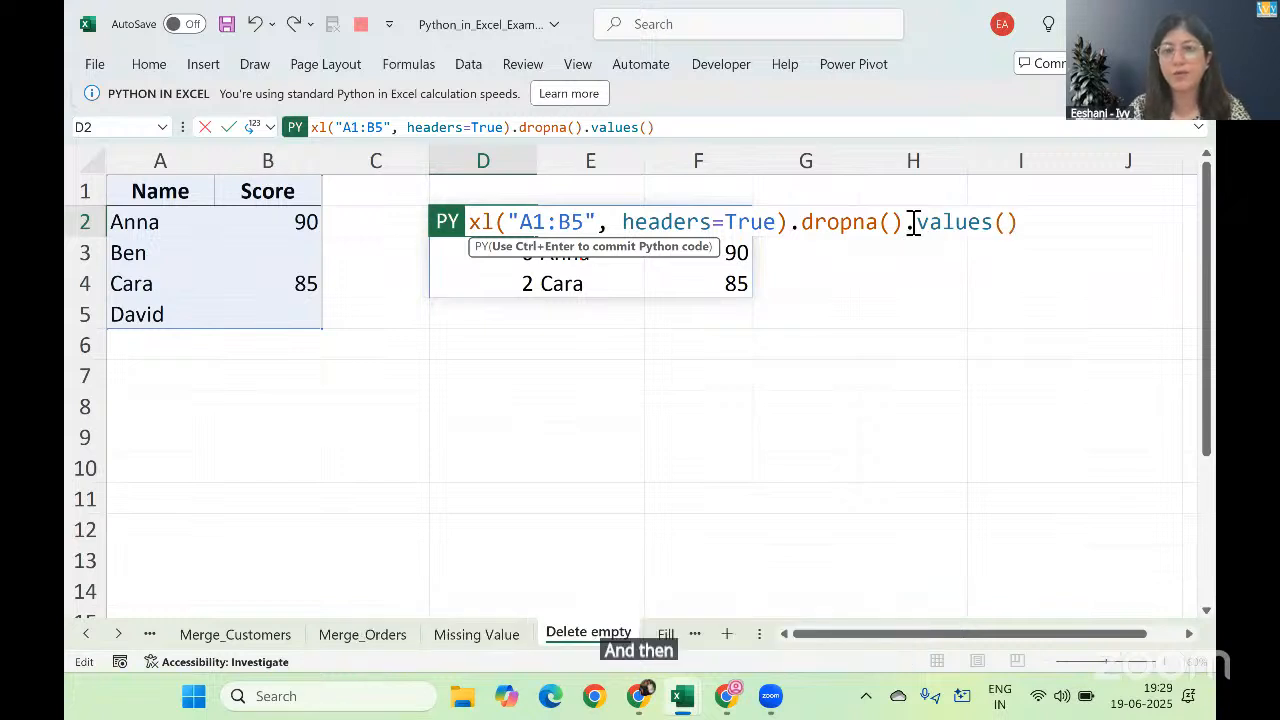
key("ctrl+Return")
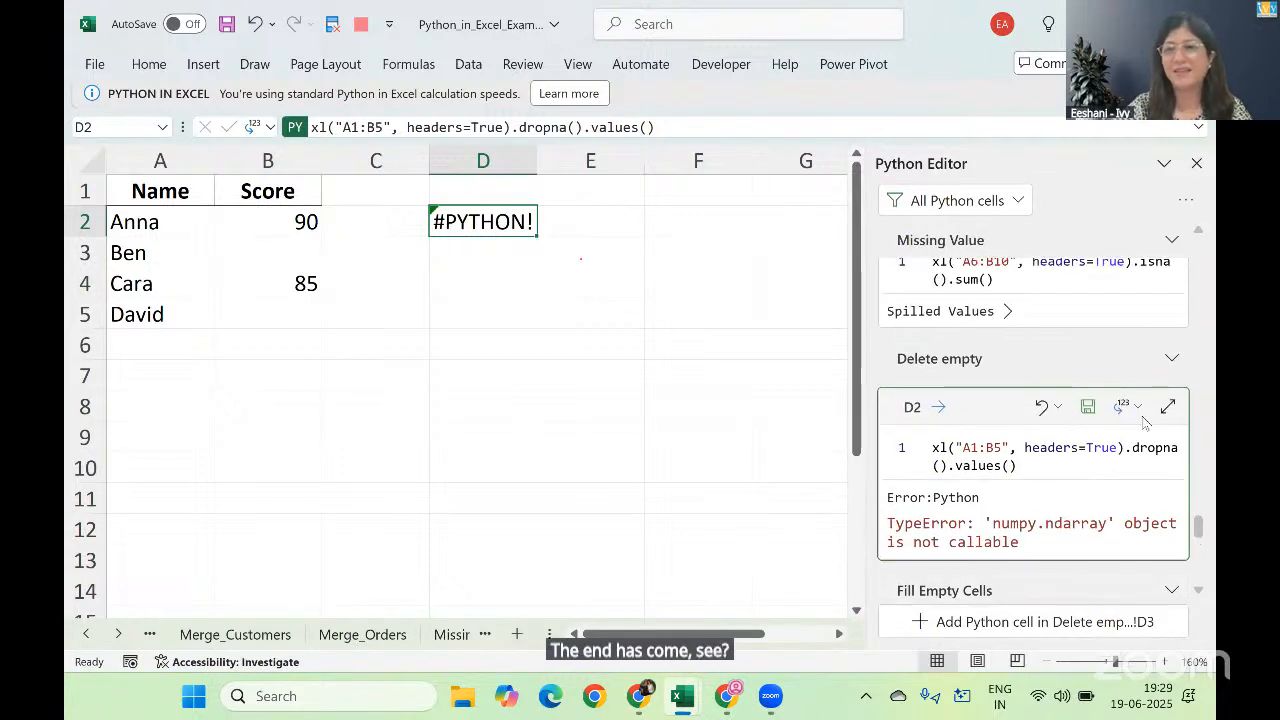
Step: Remove the parentheses after values so D2 reads xl("A1:B5", headers=True).dropna().values, and rerun it
left_click_drag(1199, 531, 1205, 262)
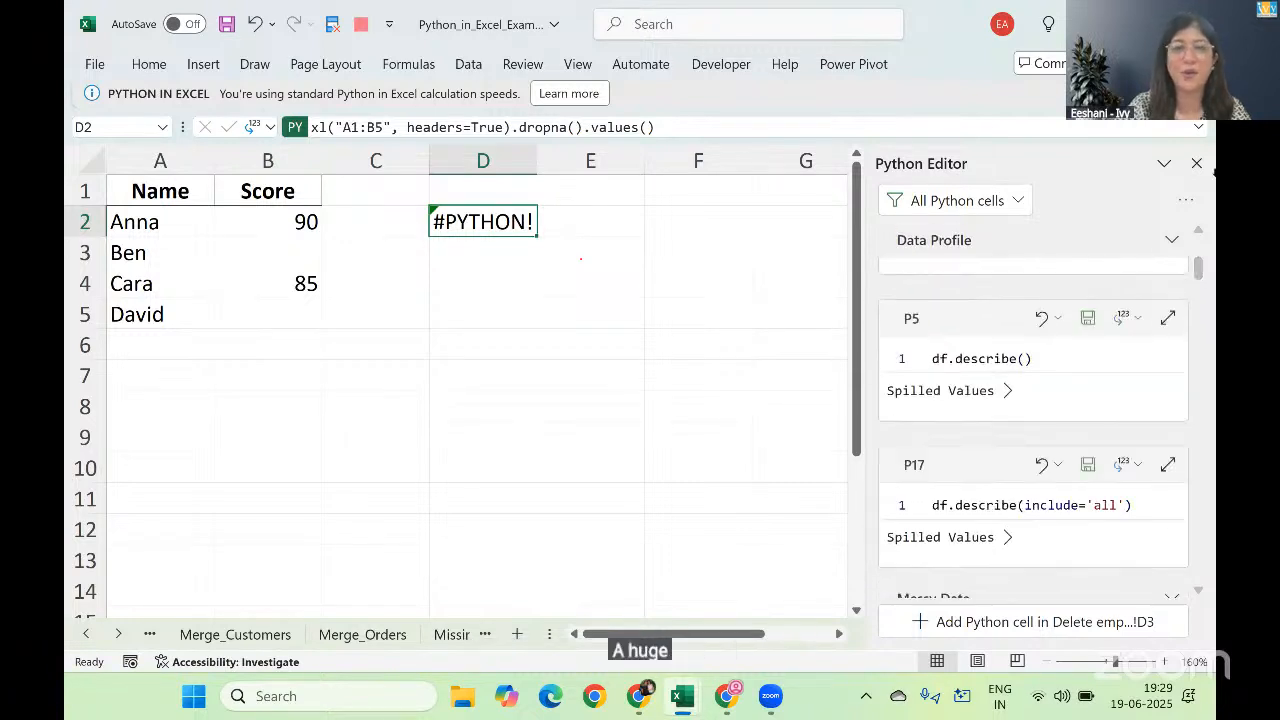
double_click(491, 221)
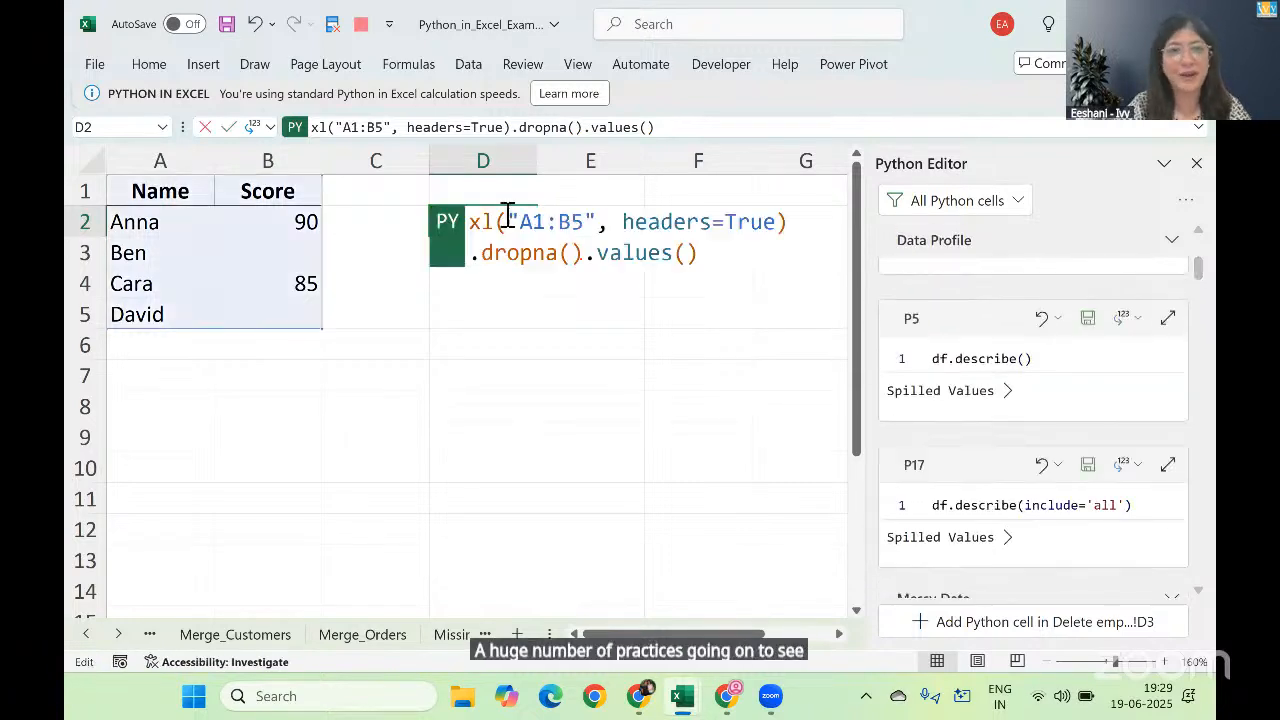
key("BackSpace")
key("BackSpace")
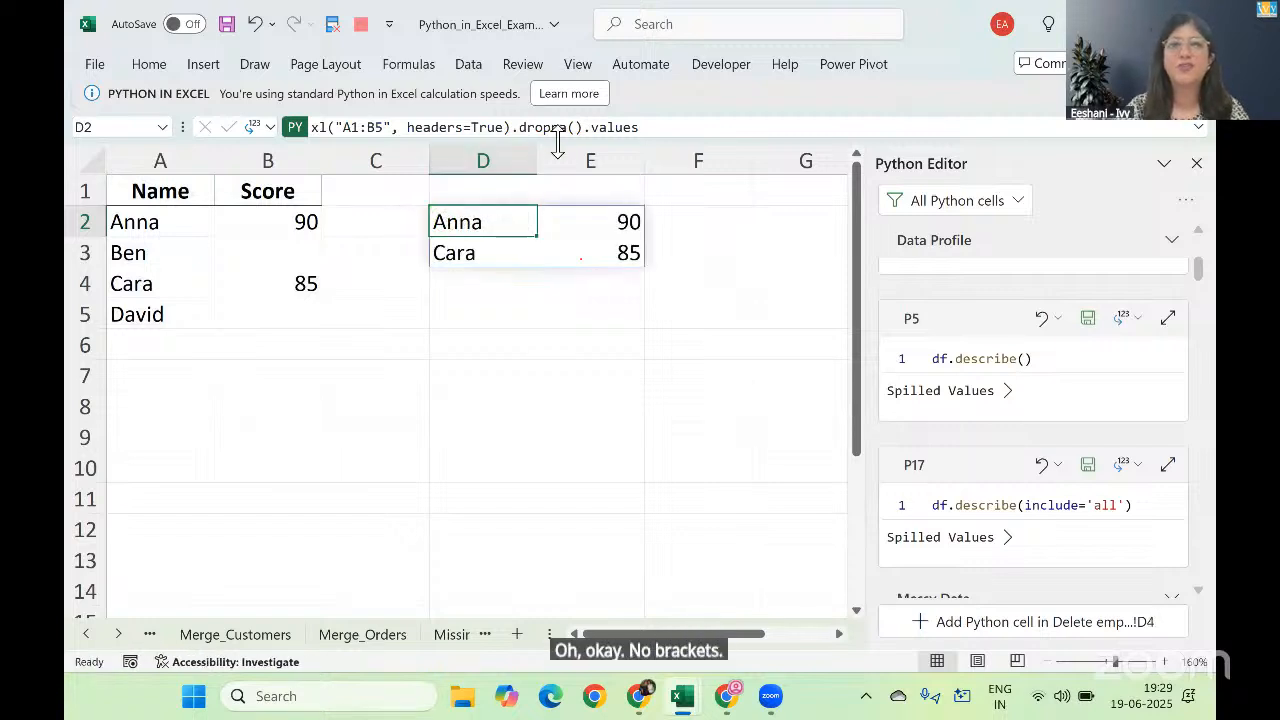
double_click(519, 206)
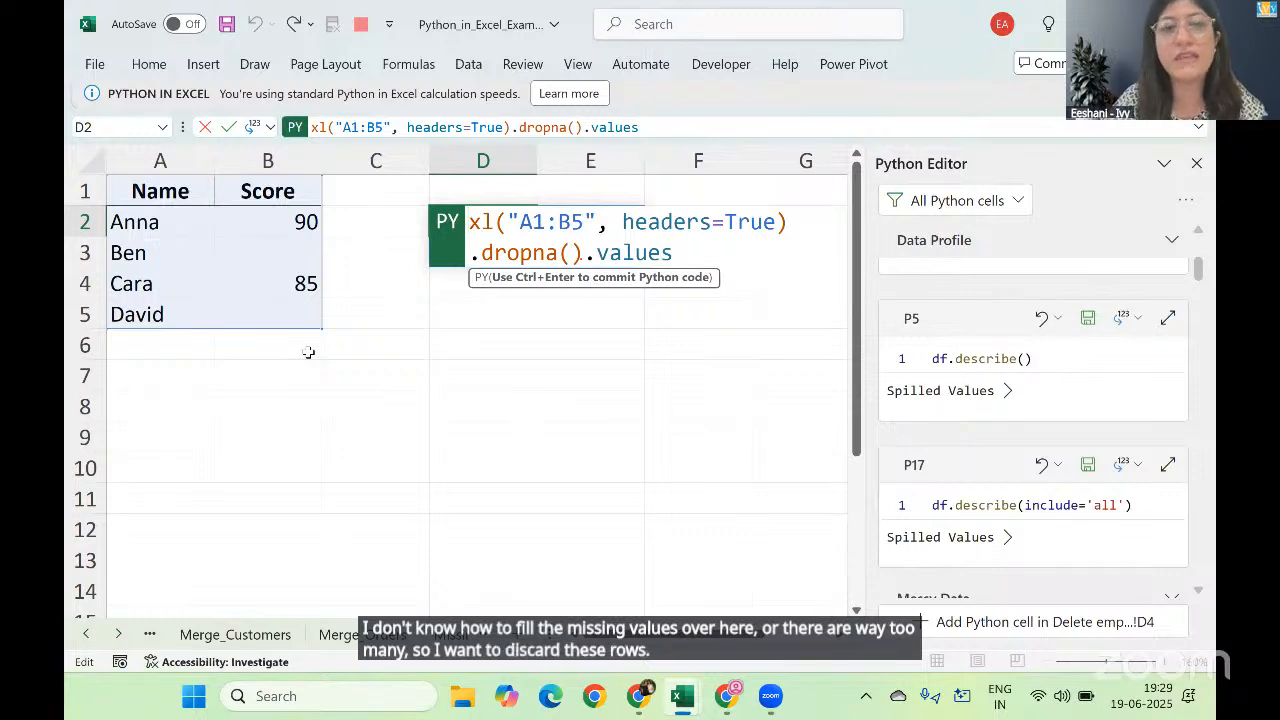
key("ctrl+Return")
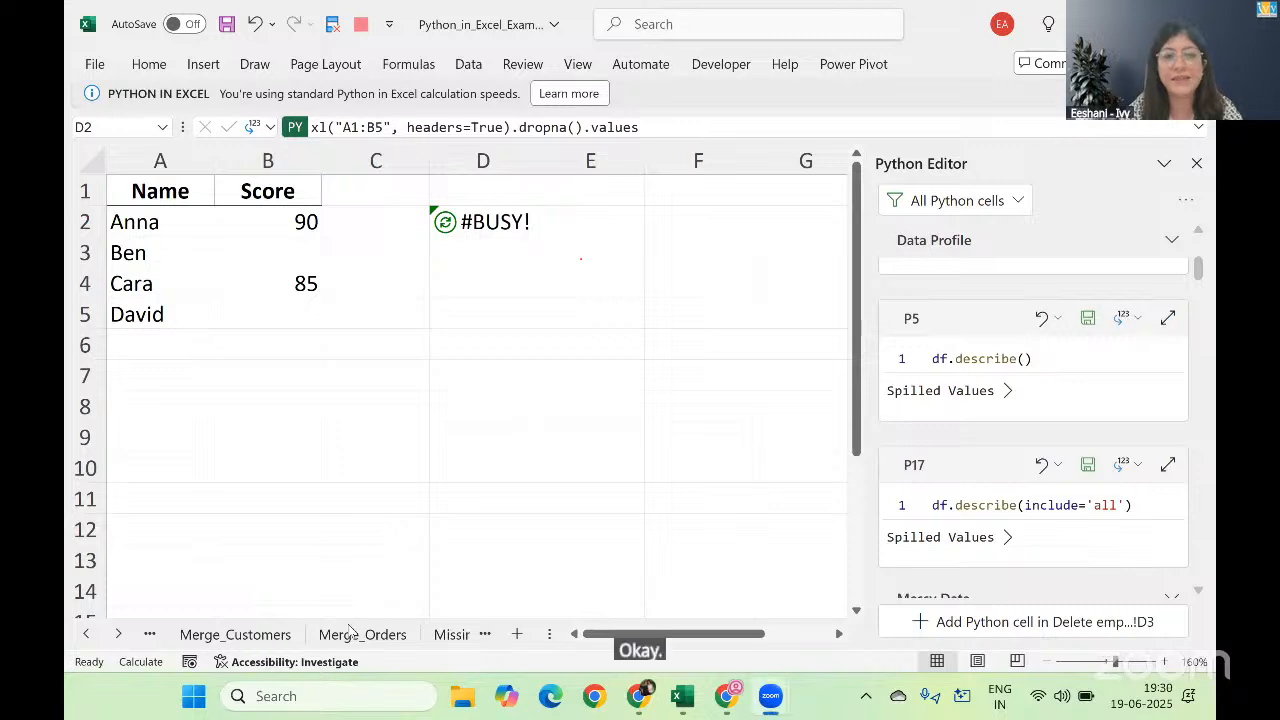
Step: Open the Fill Empty Cells sheet, close the Python Editor and set the zoom to 120%
key("ctrl+Page_Down")
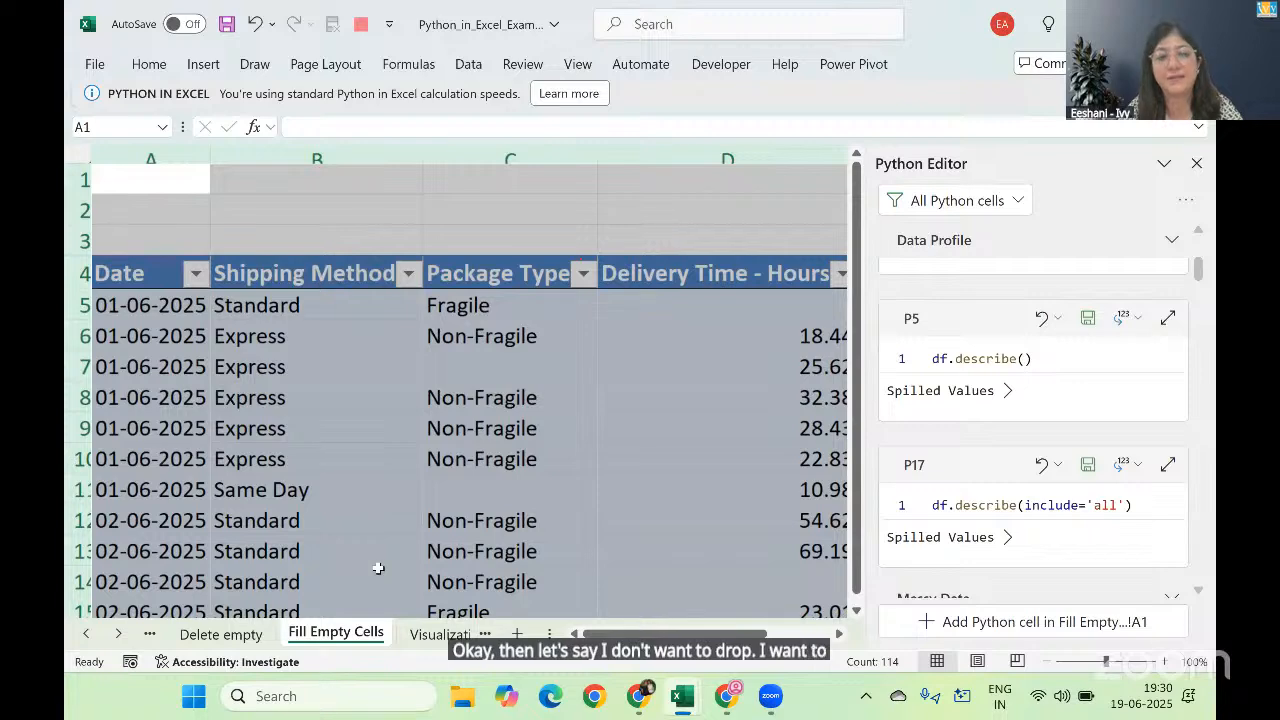
left_click(1197, 163)
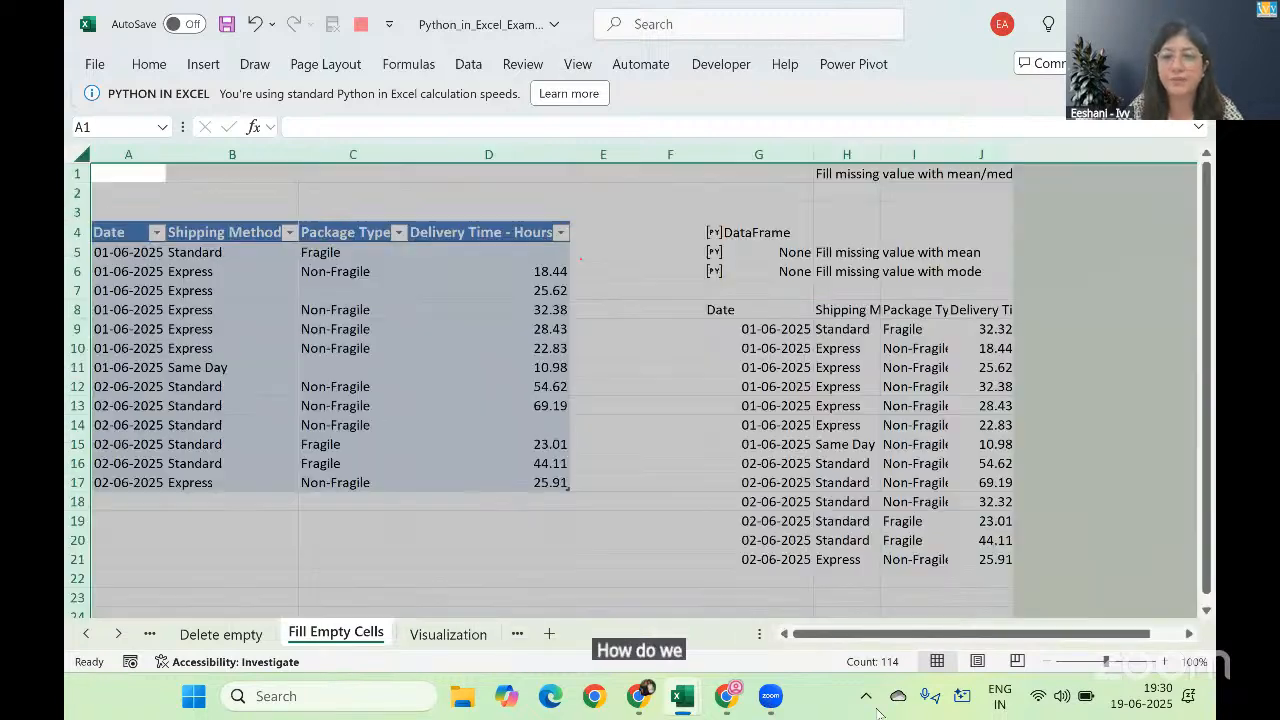
left_click(1048, 661)
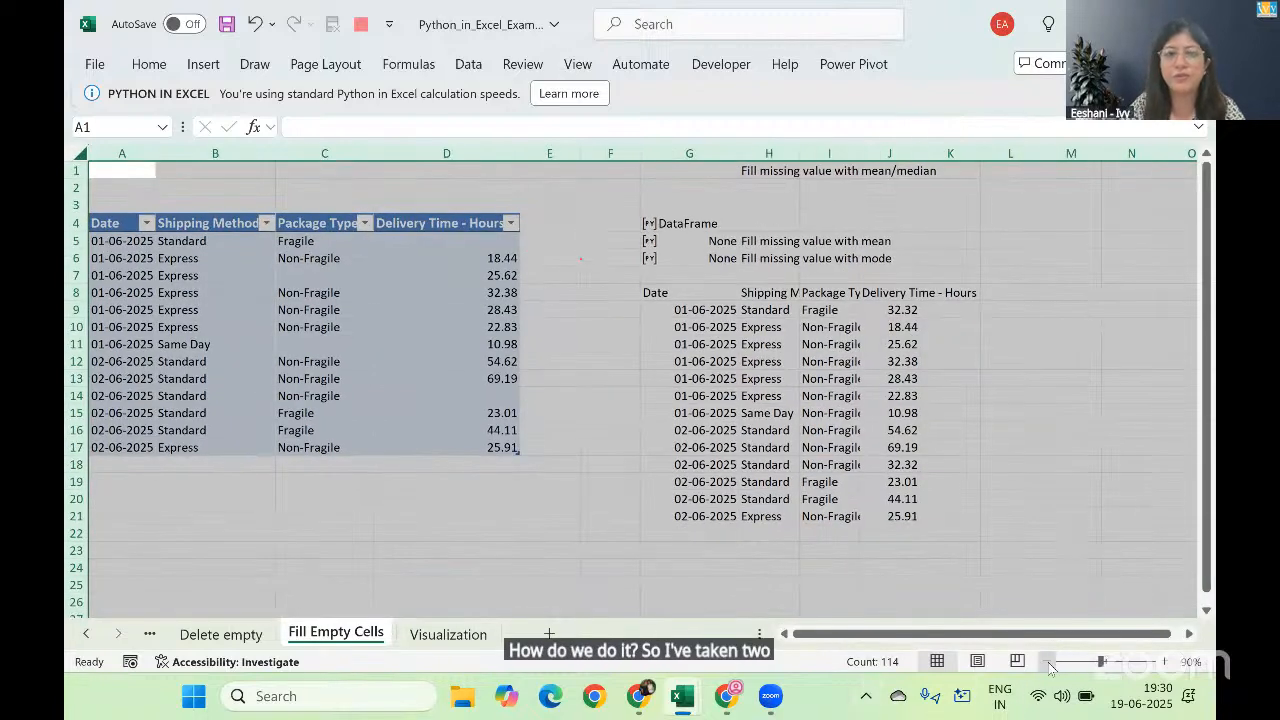
left_click(1048, 661)
left_click(1167, 661)
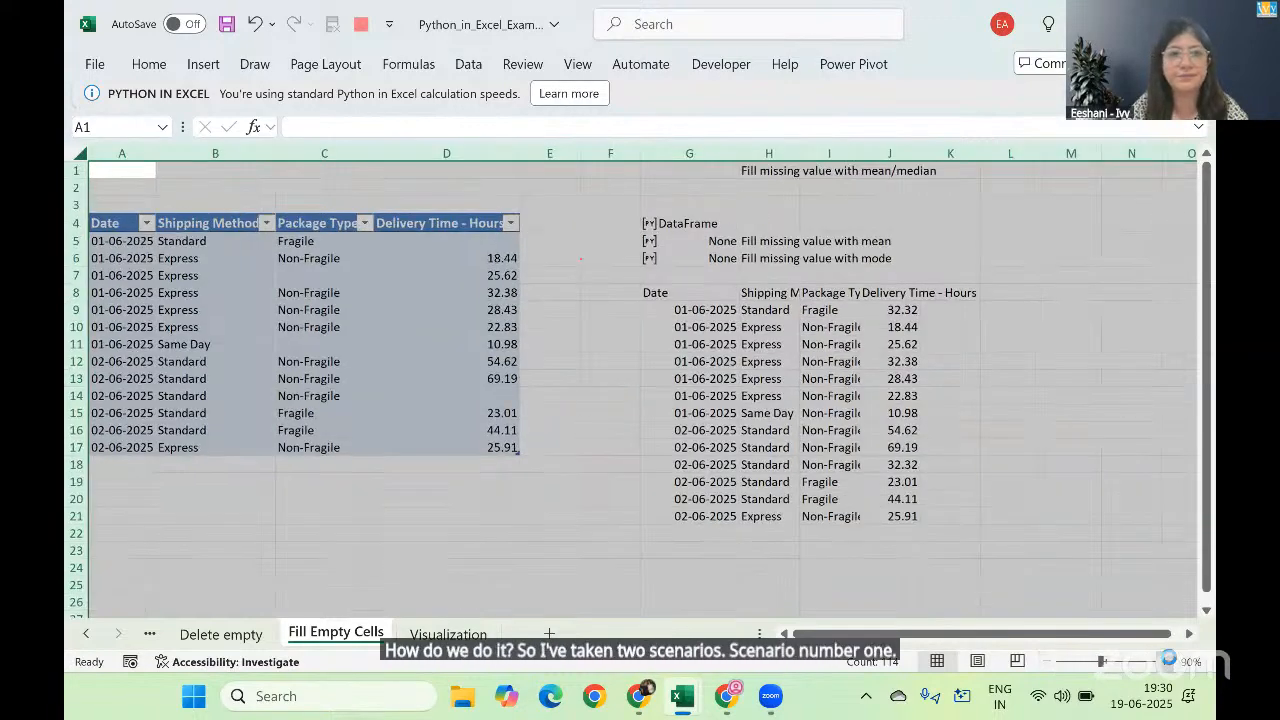
left_click(1167, 661)
left_click(1167, 661)
left_click(1167, 661)
Step: Go through the shipping table's headers in row 4, from Date to Delivery Time - Hours
left_click(246, 216)
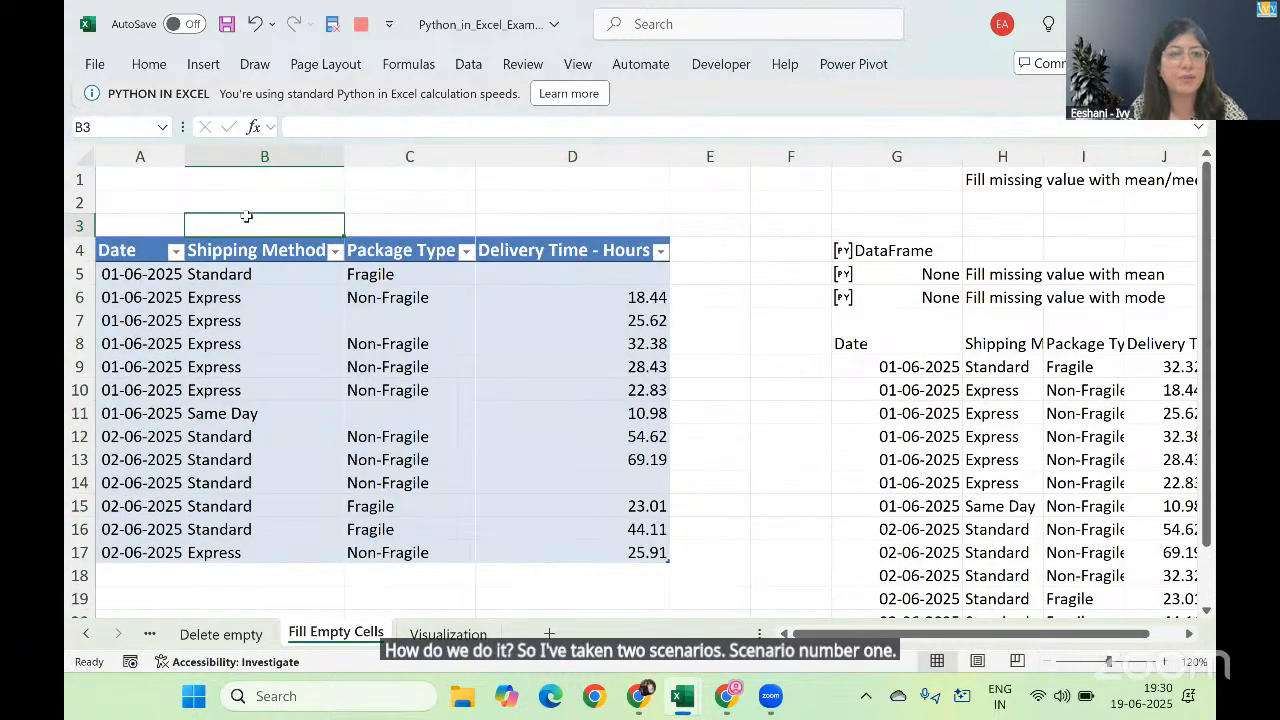
key("Left")
key("Down")
key("Right")
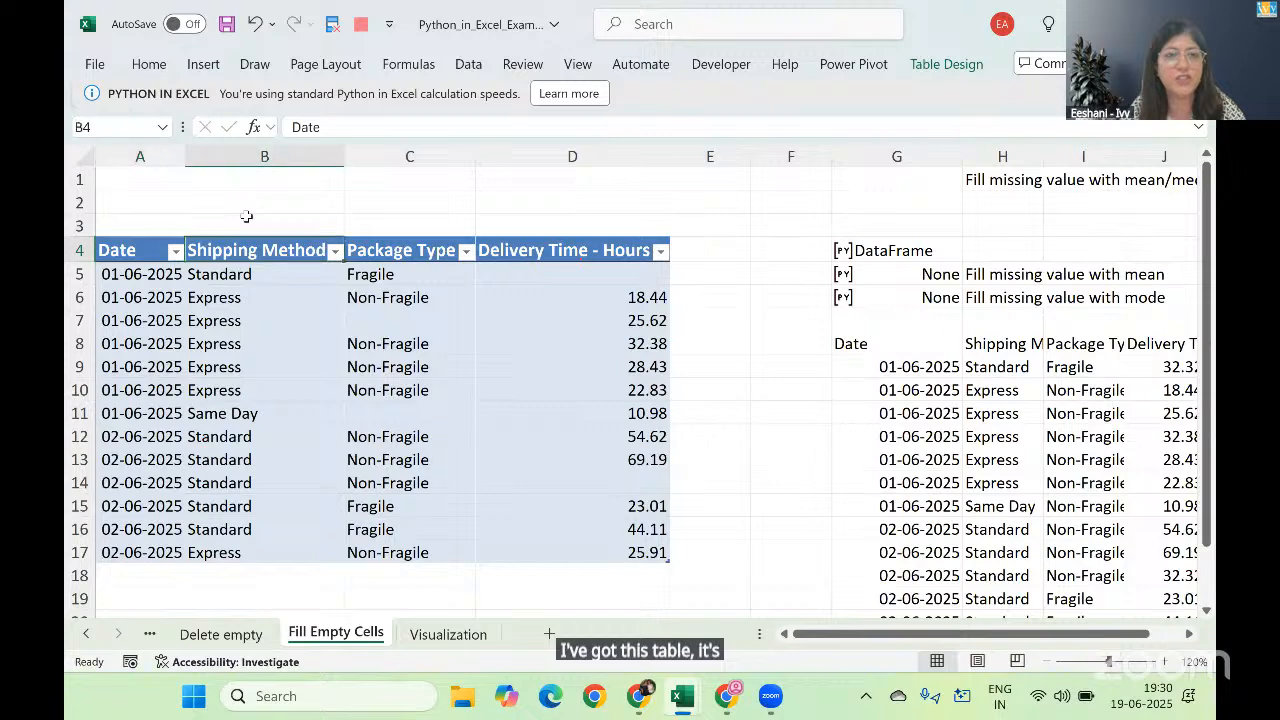
key("Right")
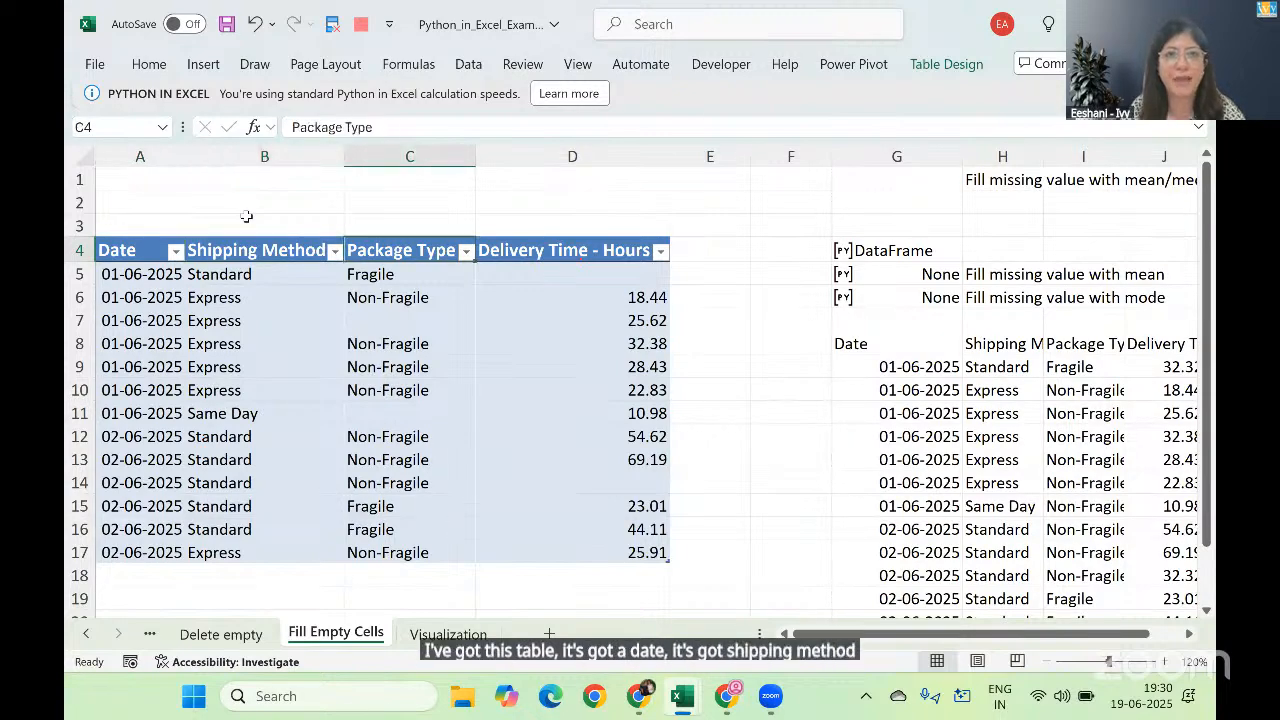
key("Right")
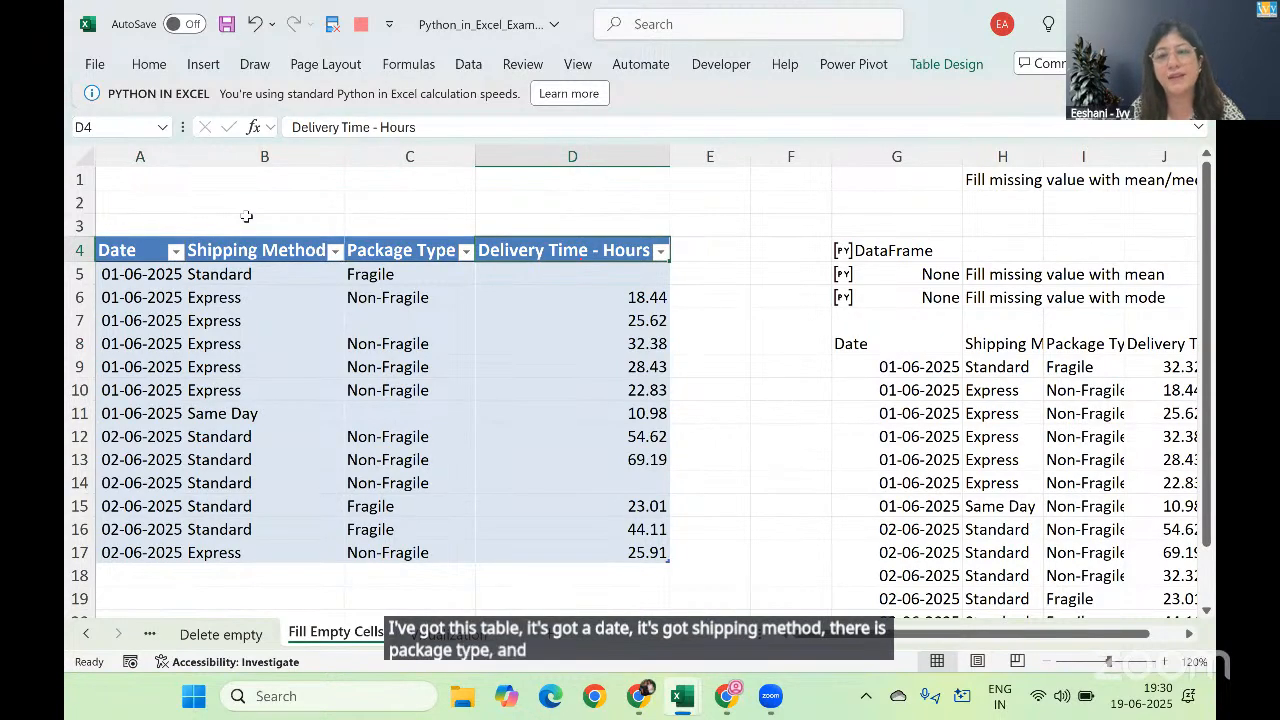
Step: Examine the Package Type and Delivery Time - Hours columns of the shipping table for data types and blank cells
key("Left")
key("Down")
key("shift+Down")
key("shift+Down")
key("shift+Down")
key("shift+Down")
key("shift+Down")
key("shift+Down")
key("shift+Down")
key("shift+Down")
key("shift+Down")
key("shift+Down")
key("shift+Down")
key("shift+Down")
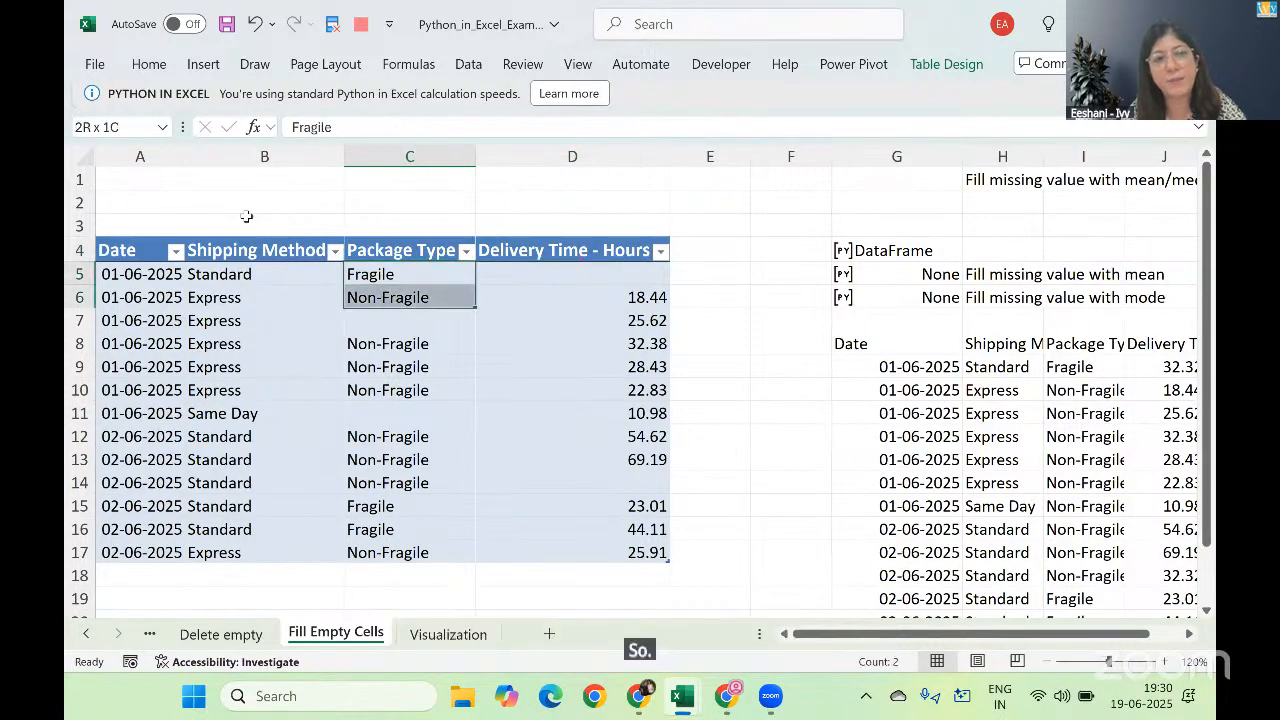
key("ctrl+shift+Down")
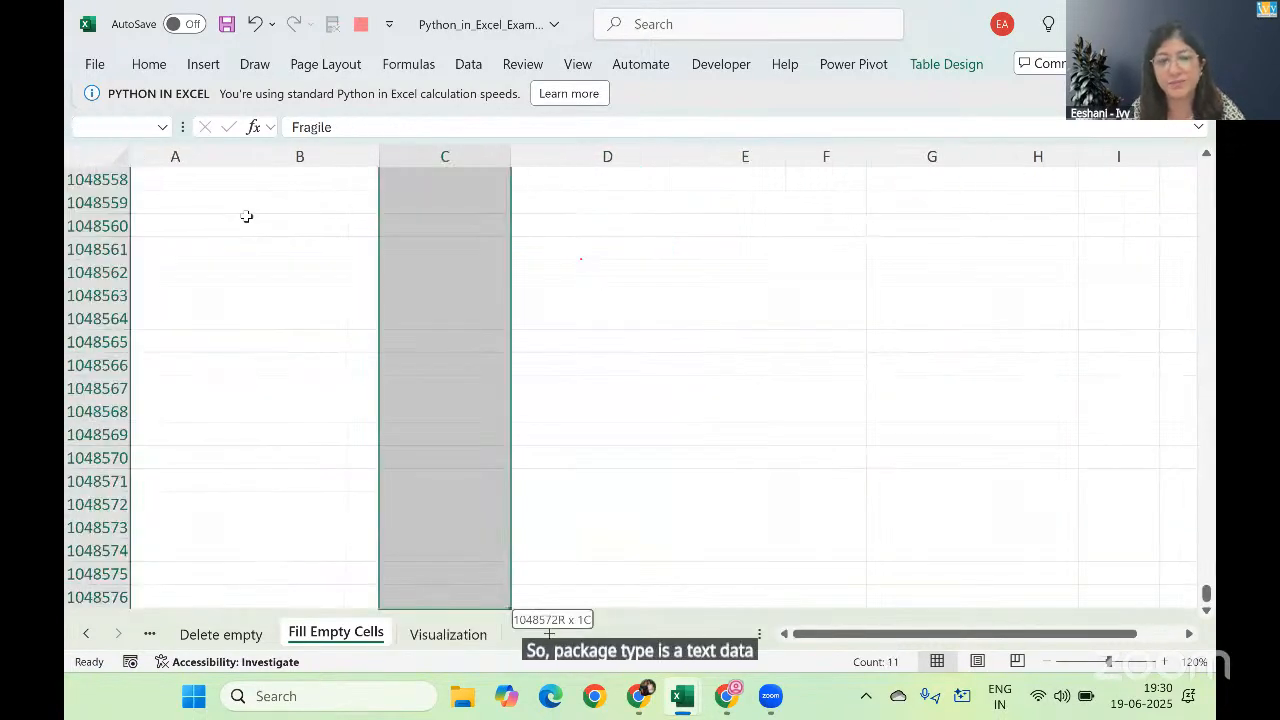
key("ctrl+shift+Up")
key("Up")
key("Down")
key("Down")
key("Down")
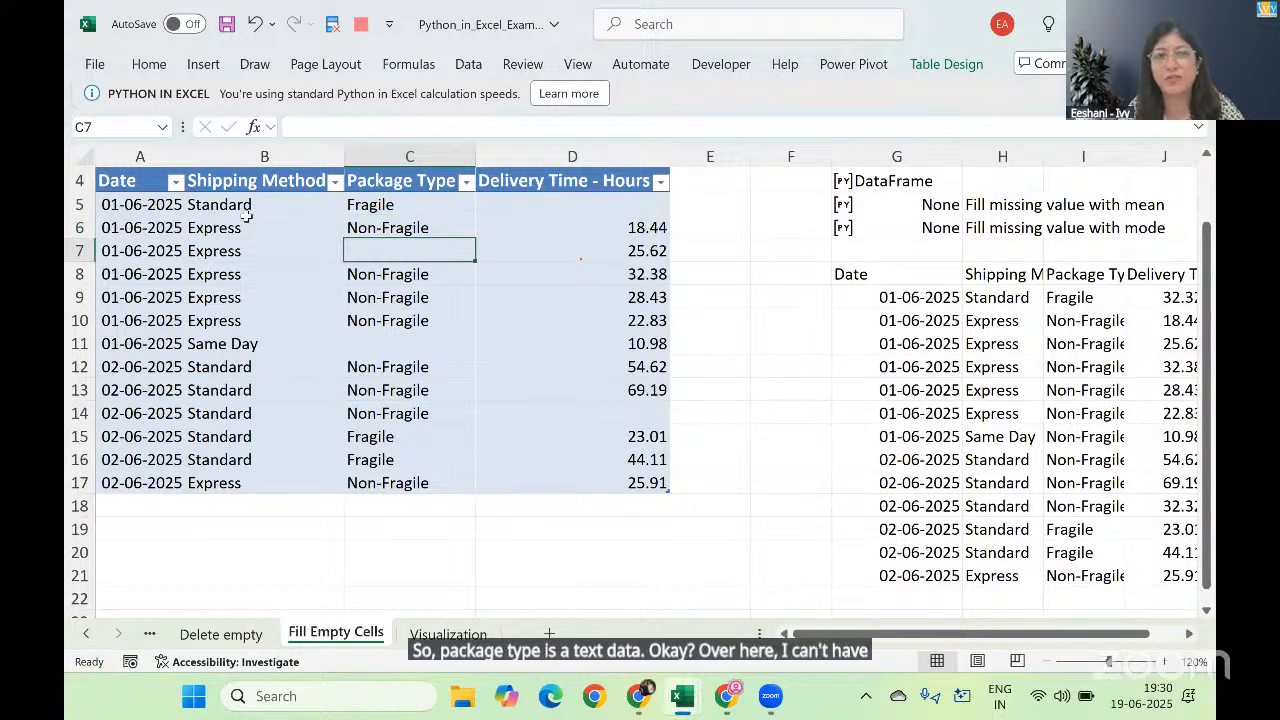
key("Right")
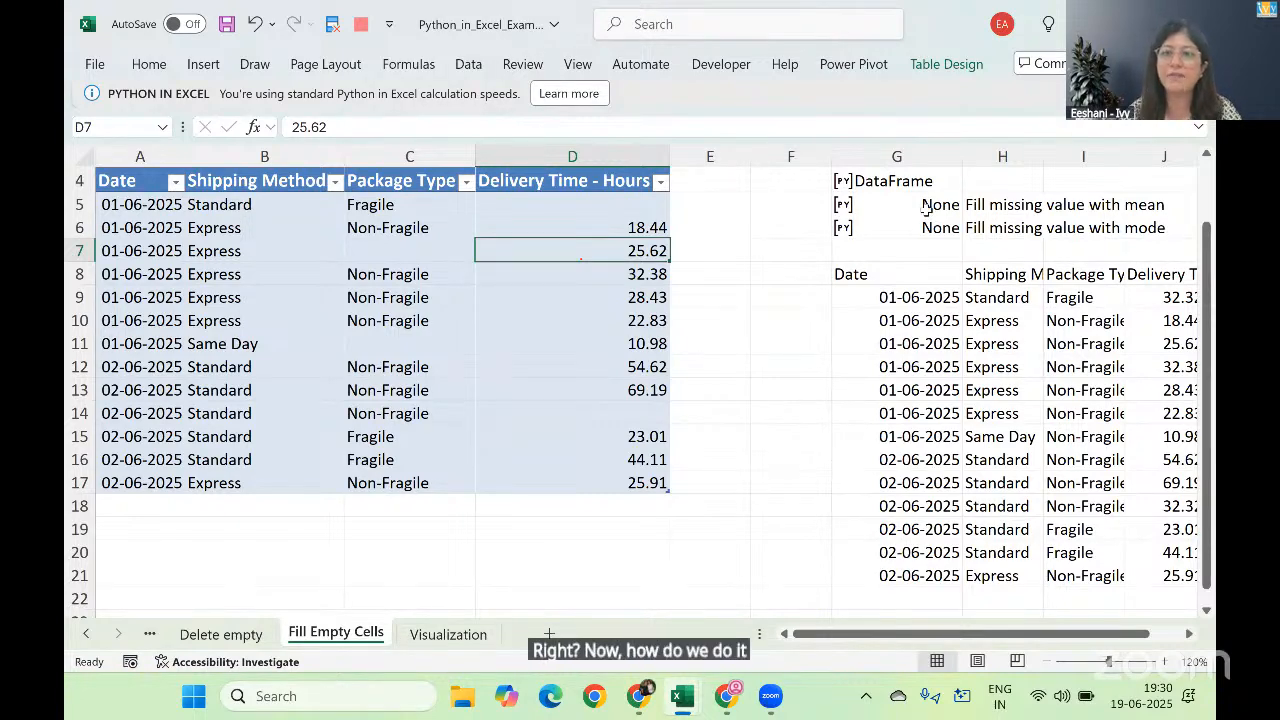
Step: Examine the Python formula in G5 that fills missing delivery times with the mean
left_click(776, 498)
key("Right")
key("Right")
key("Right")
key("Right")
key("Right")
key("Right")
key("Right")
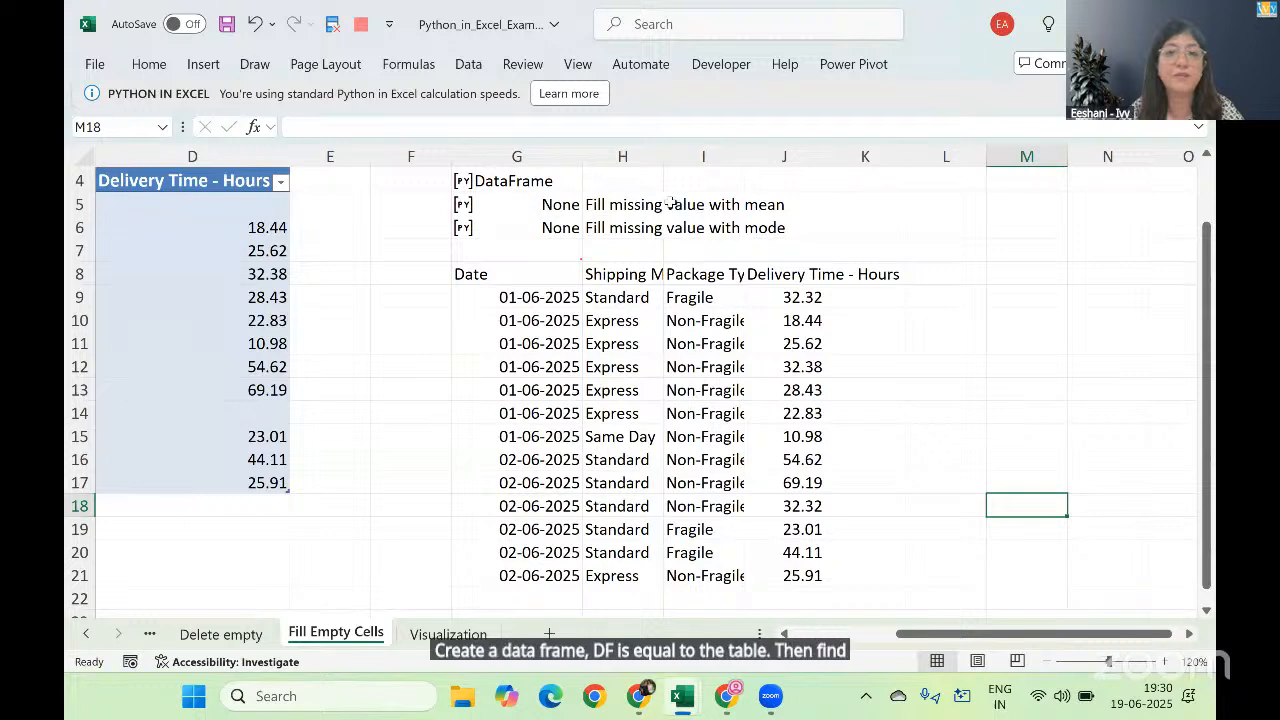
left_click(536, 204)
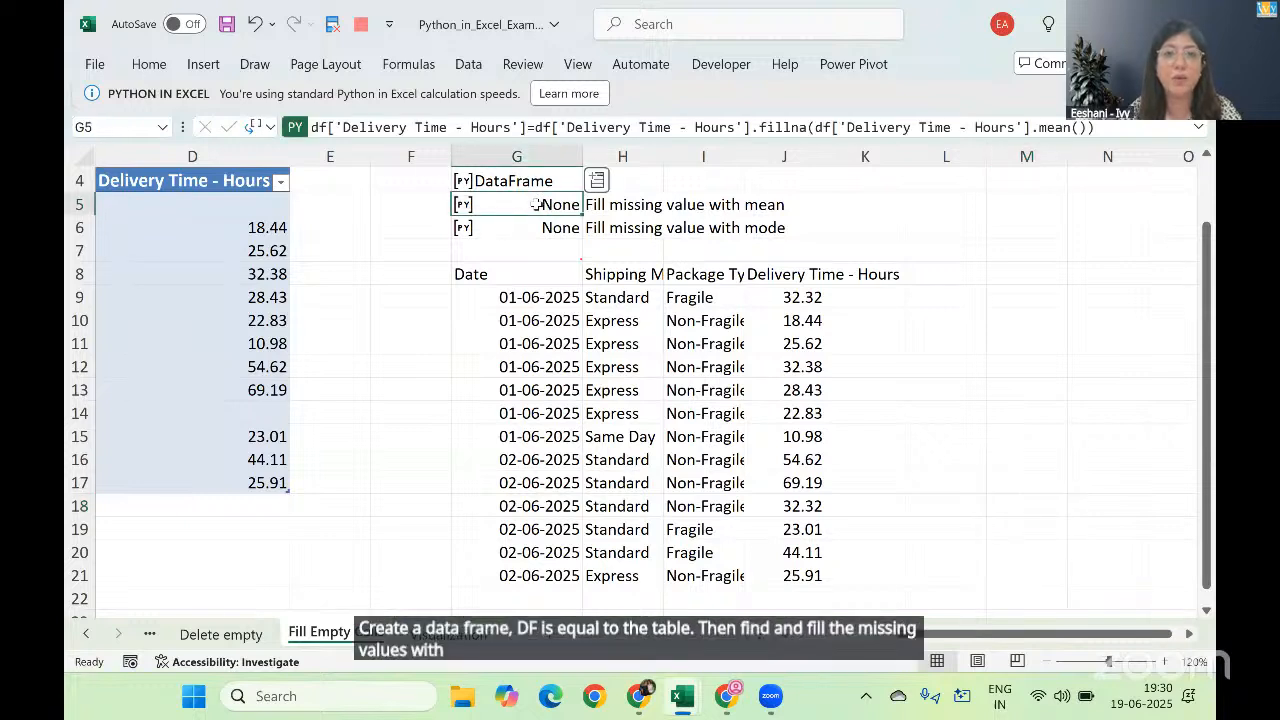
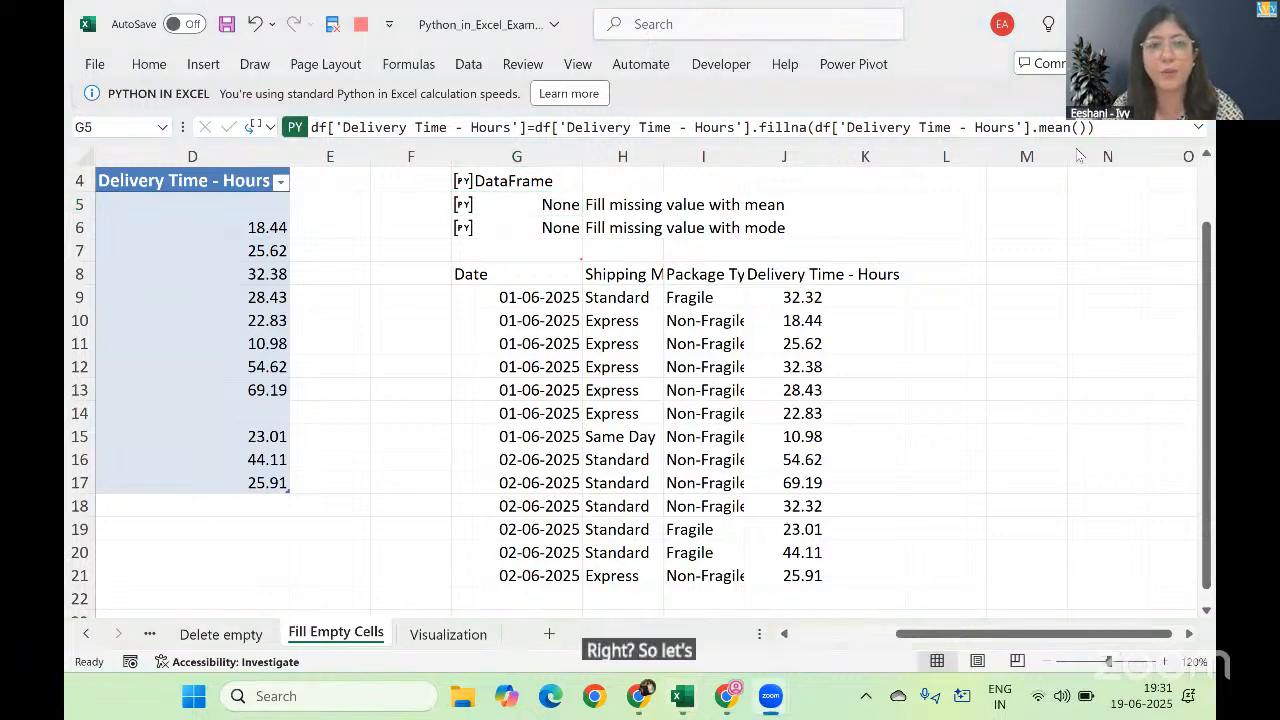
key("alt+Tab")
key("alt+Tab")
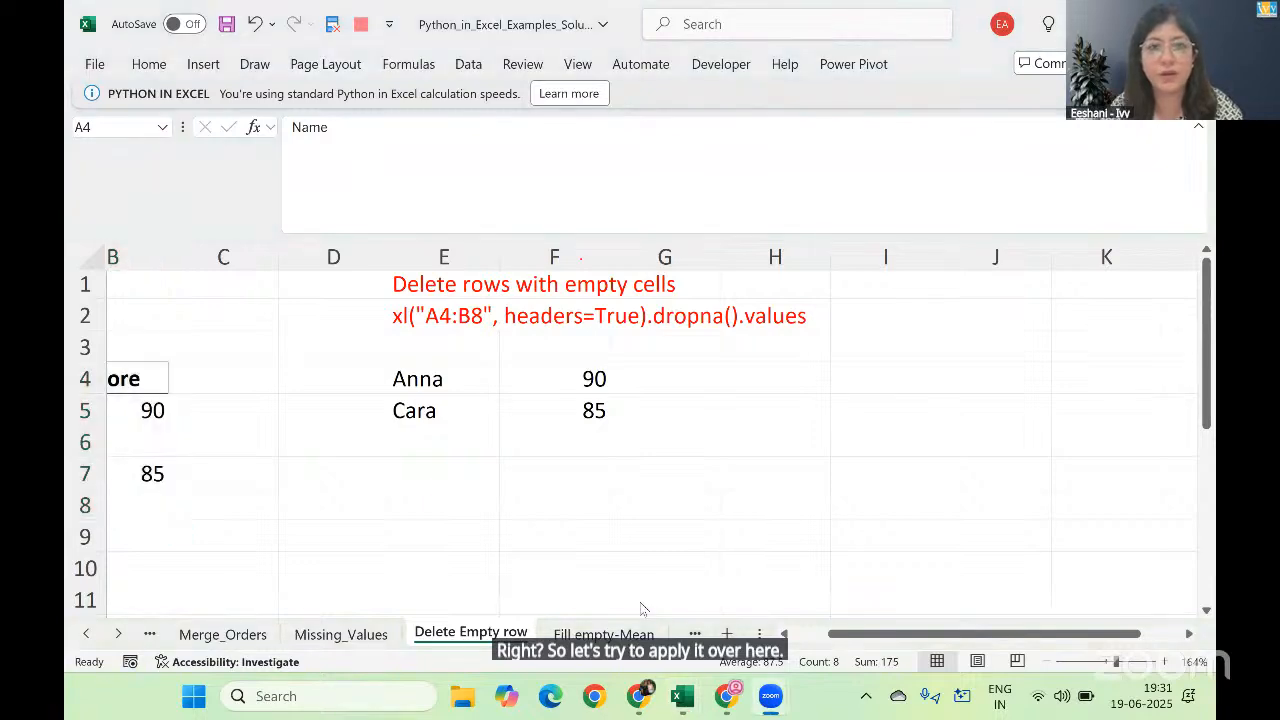
key("alt+Tab")
key("alt+Tab")
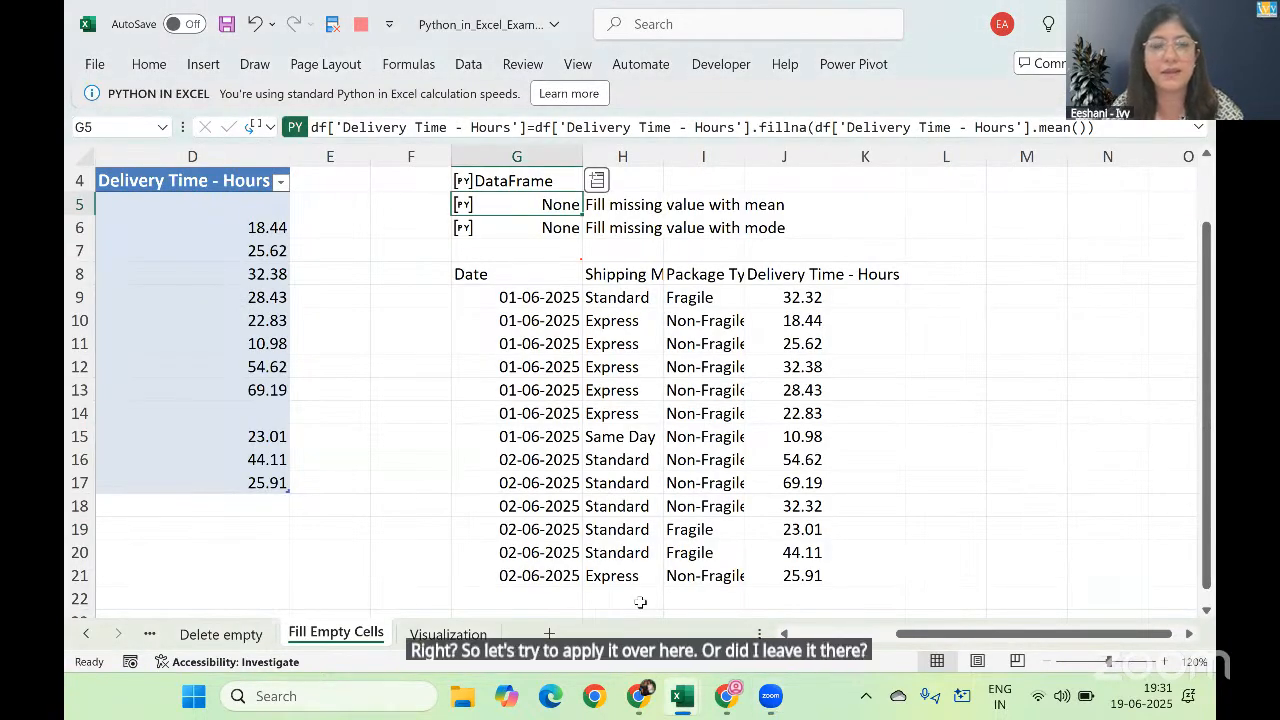
Step: Start a Python formula in cell M4 of the Fill Empty Cells sheet with the assignment df=
key("Right")
key("Right")
key("Right")
key("Right")
key("Right")
key("Right")
key("Right")
key("Right")
key("Right")
key("Right")
key("Right")
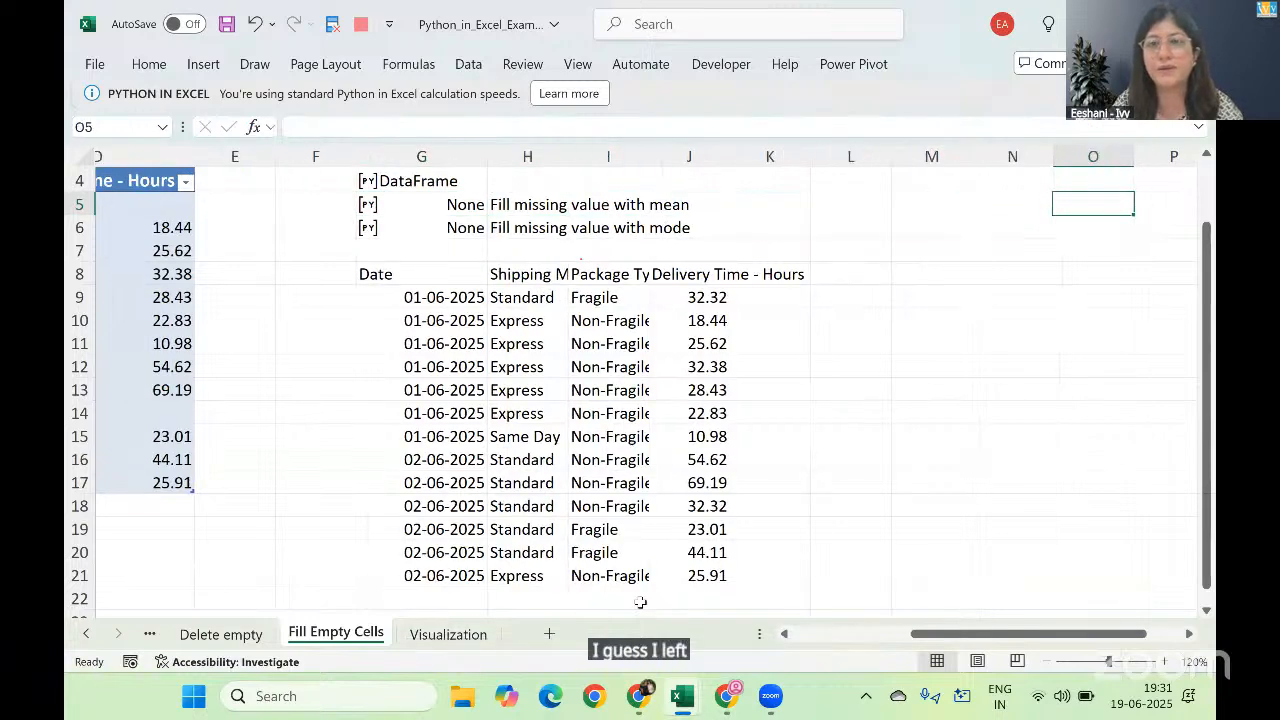
key("Left")
key("Left")
key("Left")
key("Left")
key("Left")
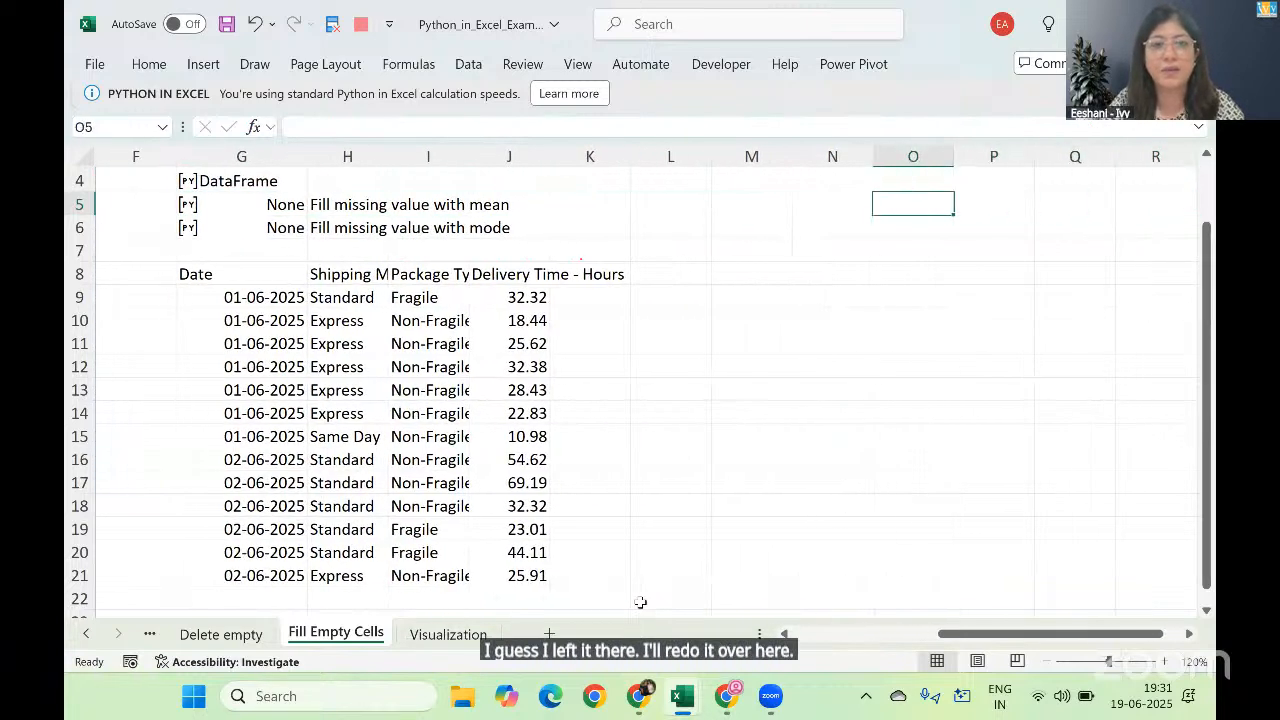
key("Up")
type("=py")
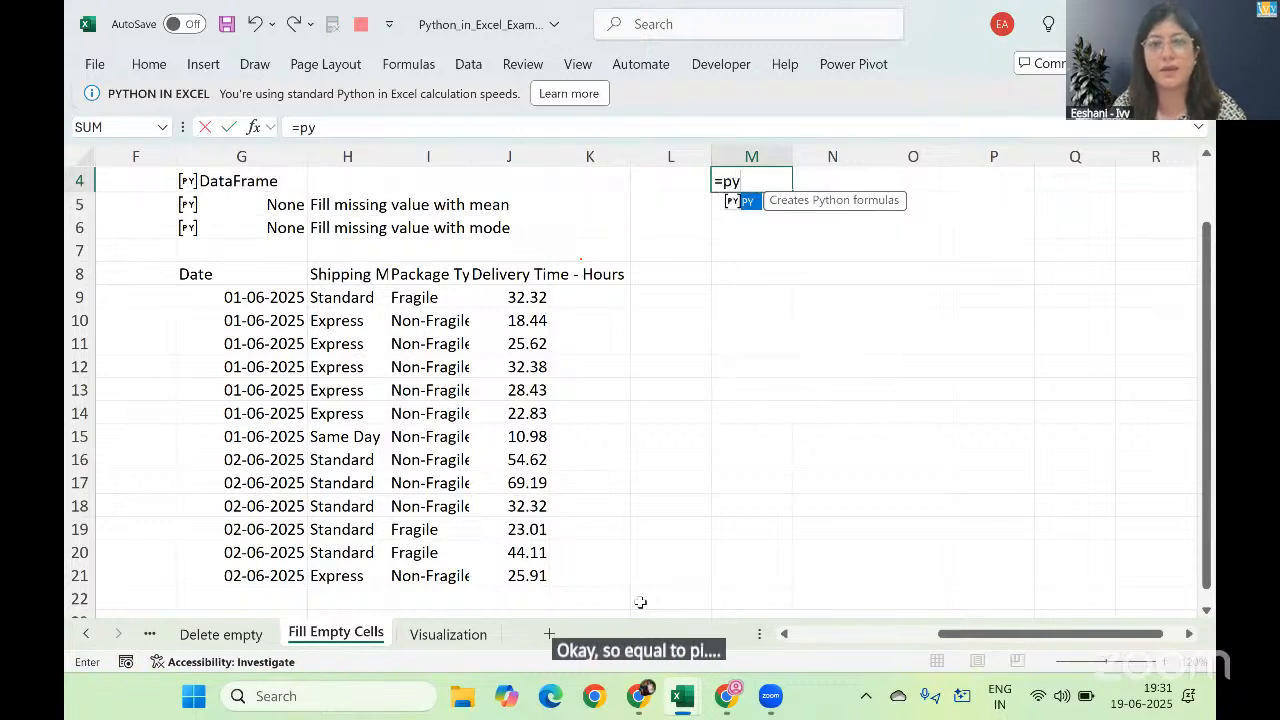
key("Tab")
key("Tab")
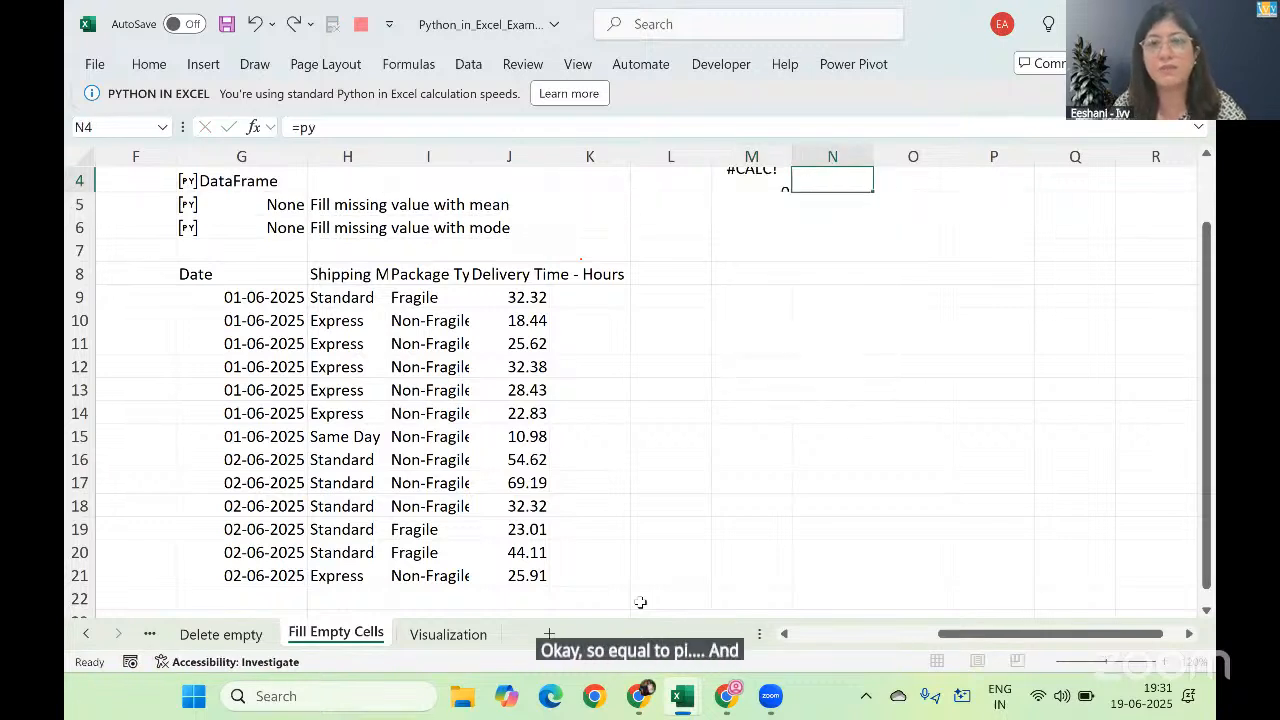
key("Left")
type("=py")
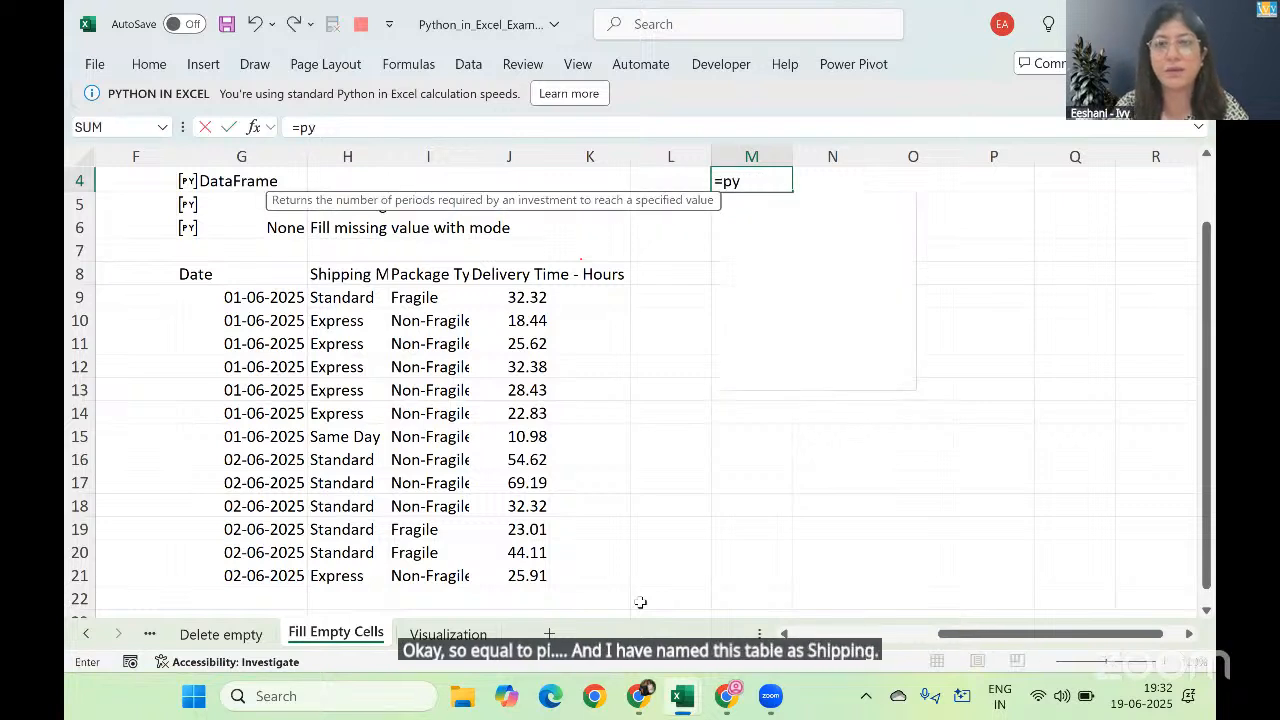
key("Tab")
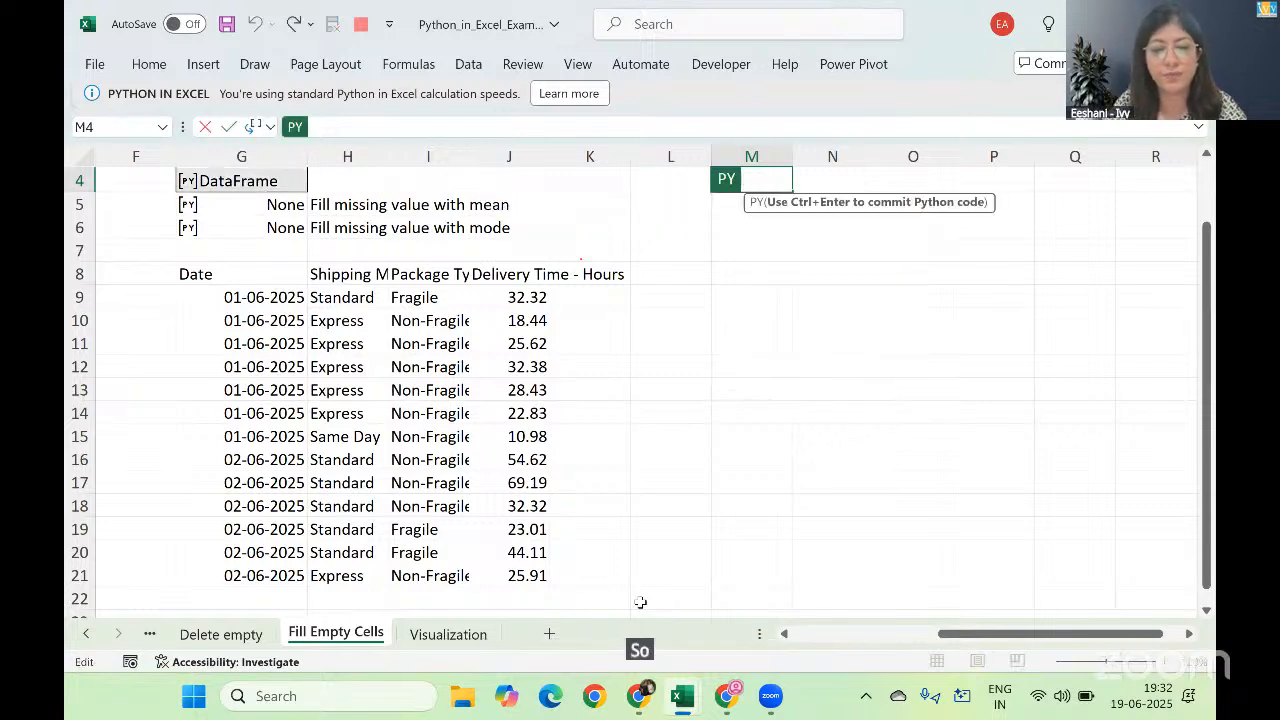
type("df=x")
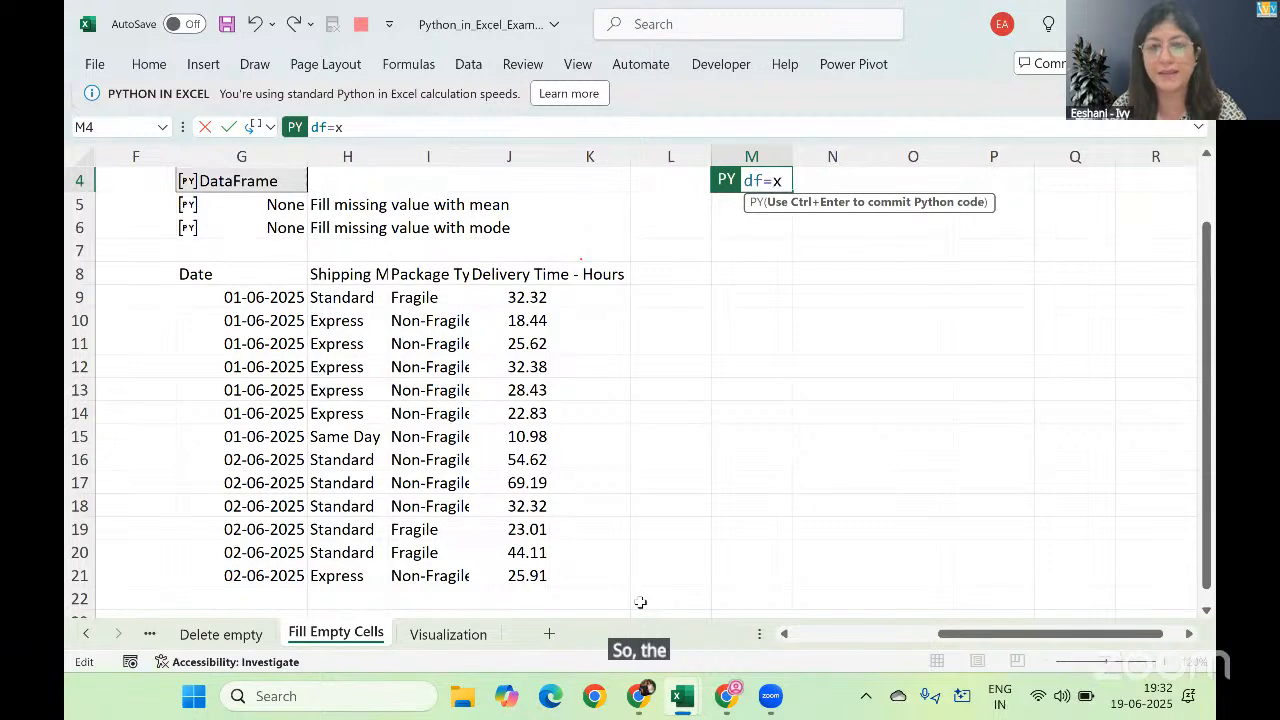
type("l(sh")
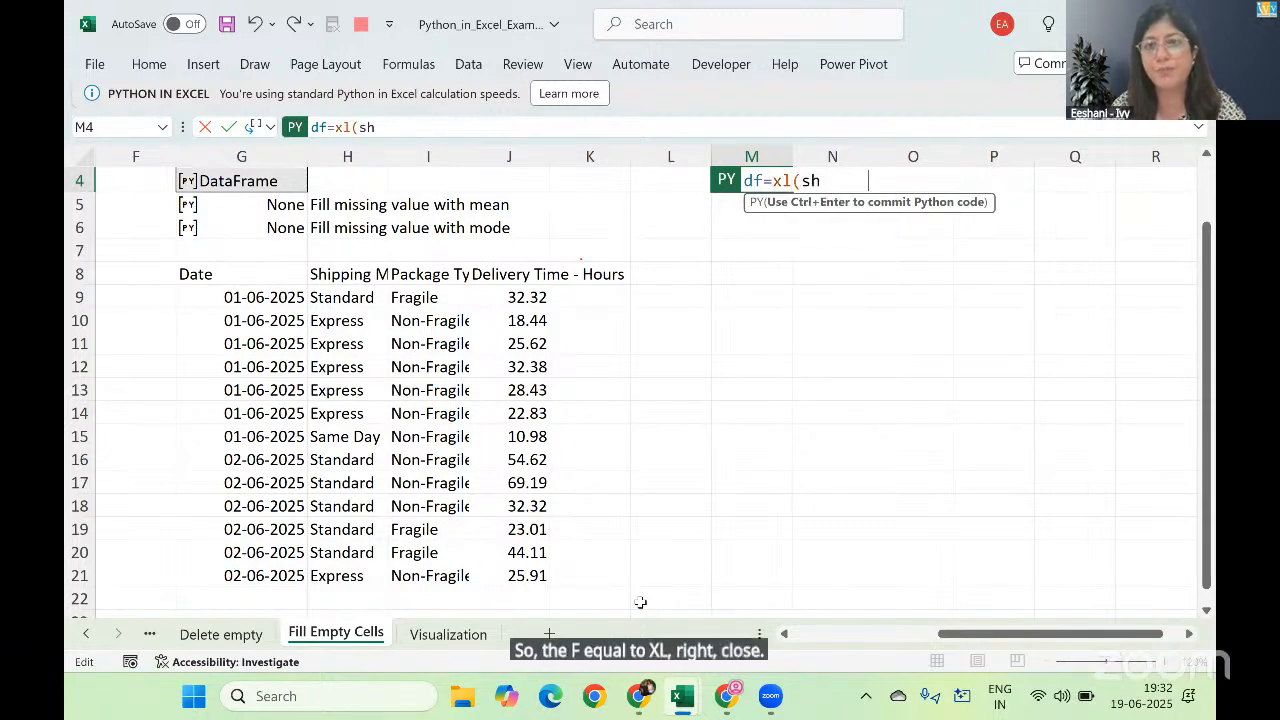
key("Tab")
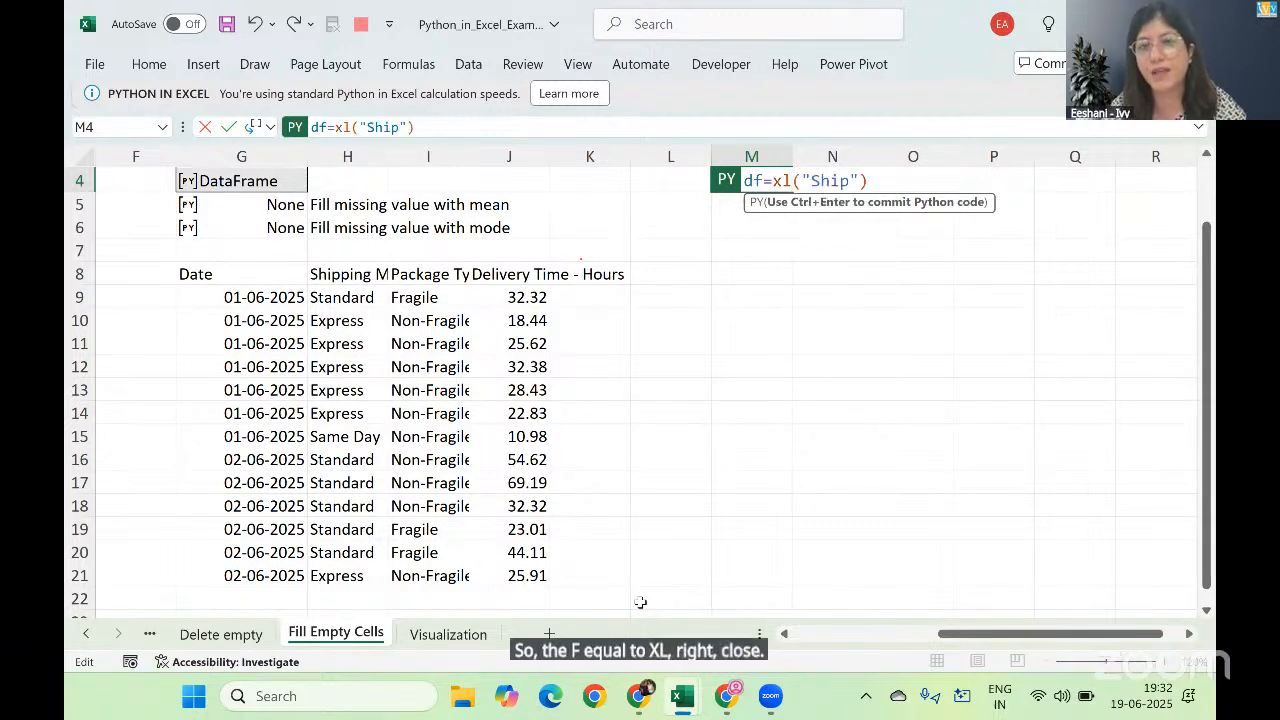
type("[")
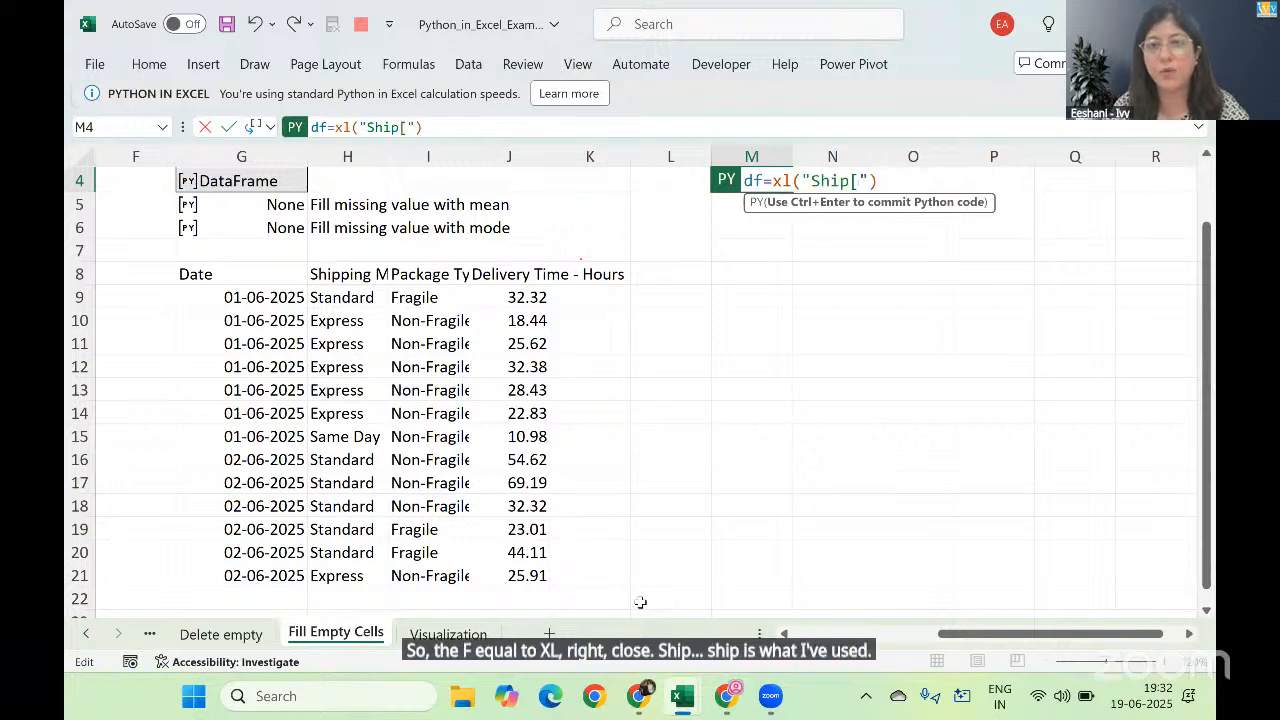
key("BackSpace")
key("BackSpace")
key("BackSpace")
key("BackSpace")
key("BackSpace")
key("BackSpace")
key("BackSpace")
key("BackSpace")
key("BackSpace")
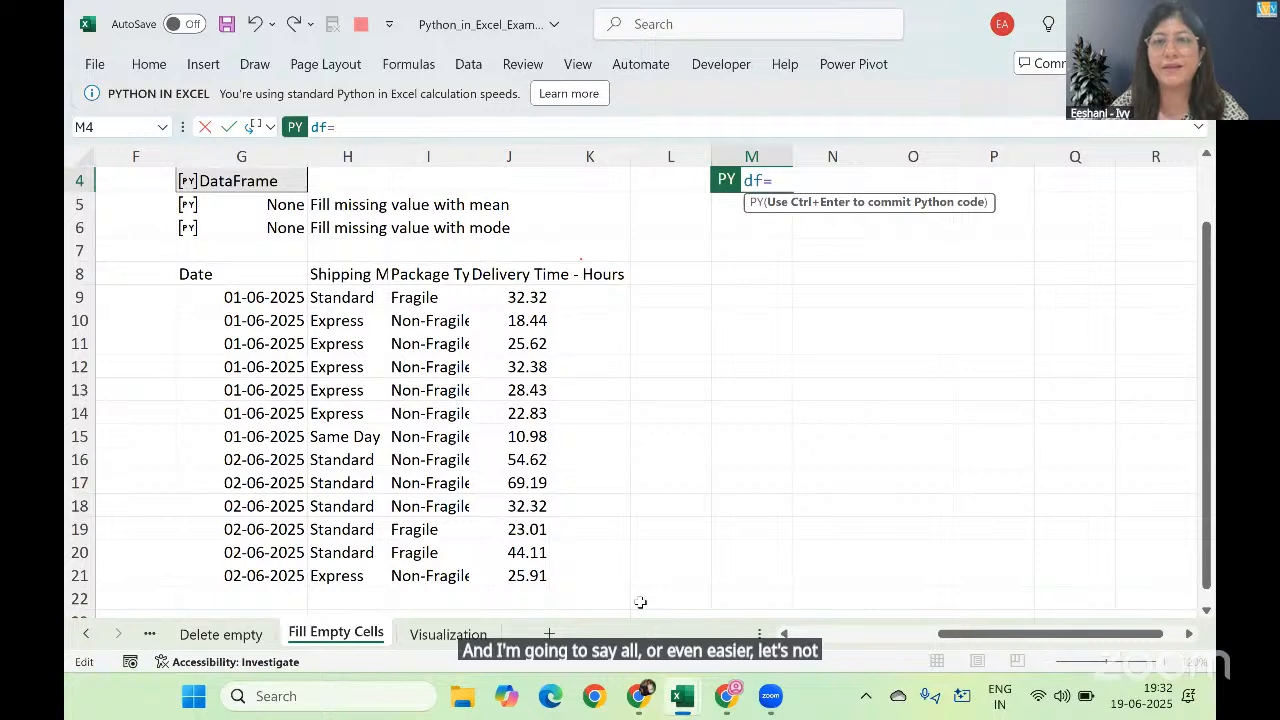
Step: Reference the whole shipping table with headers in M4 as df=xl("Ship[#All]", headers=True) and commit the Python formula
left_click(140, 390)
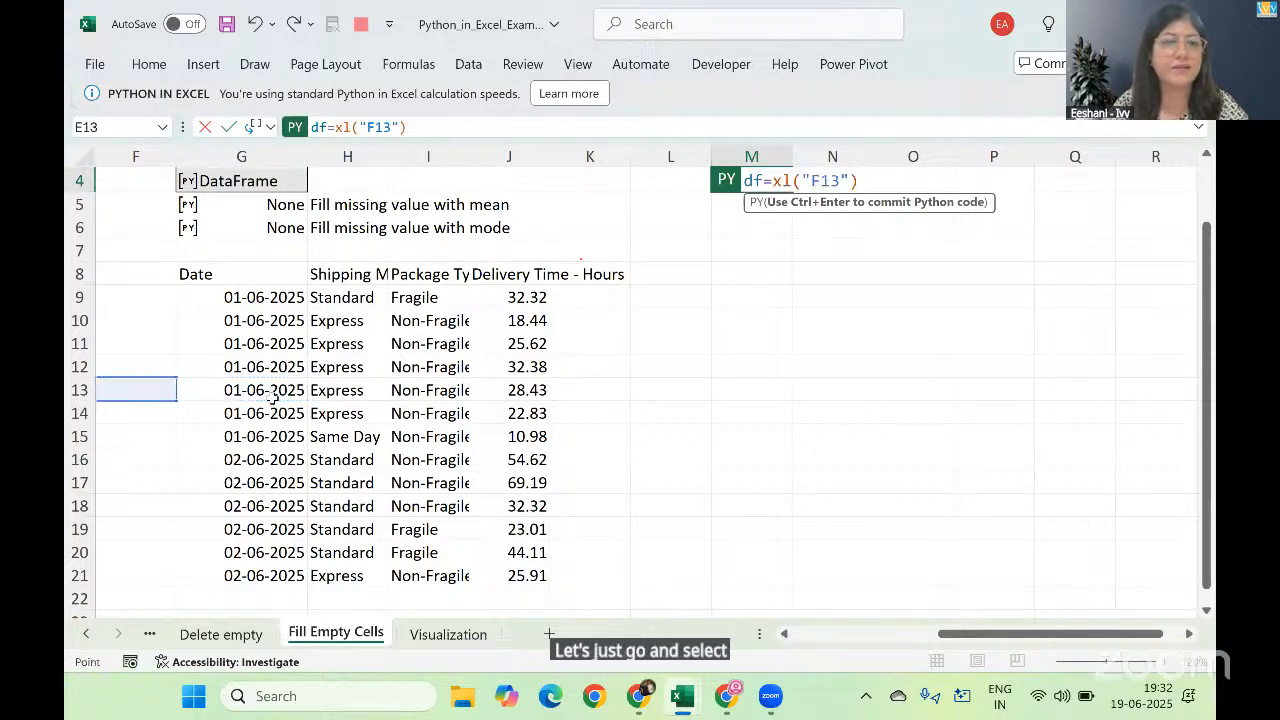
key("Left")
key("Left")
key("Left")
key("Left")
key("Left")
key("ctrl+Up")
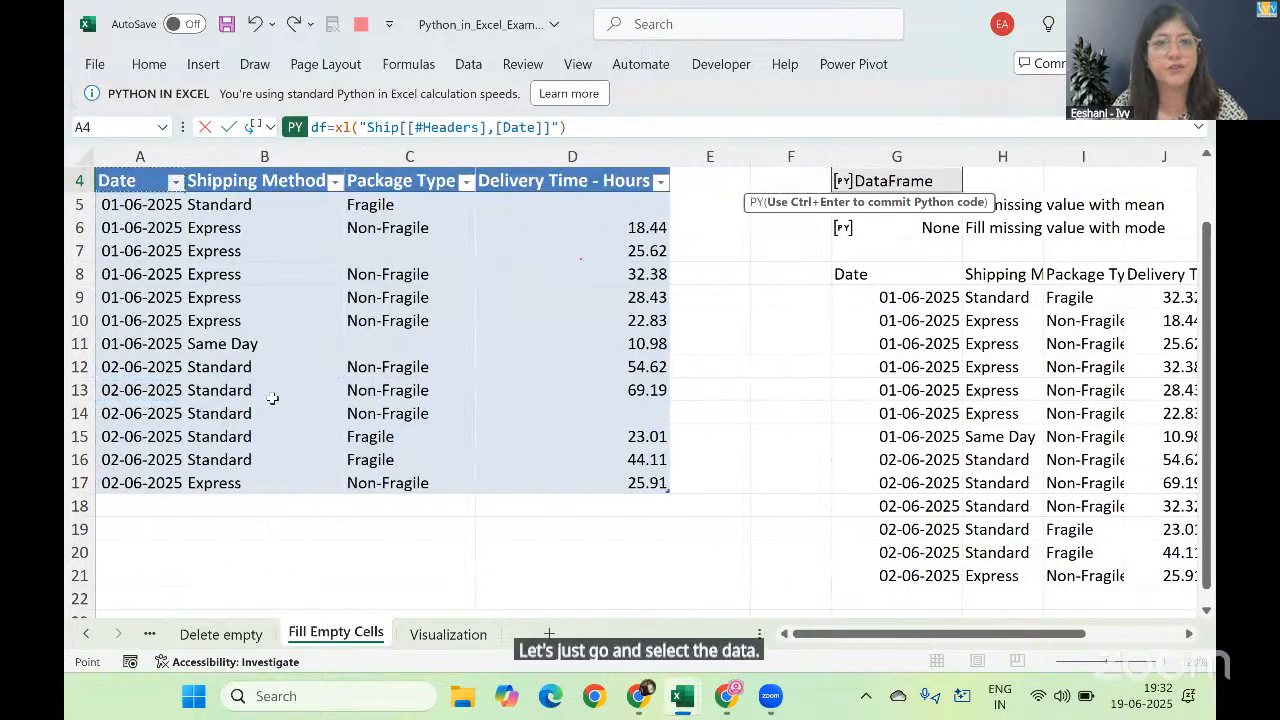
key("ctrl+shift+Right")
key("ctrl+shift+Down")
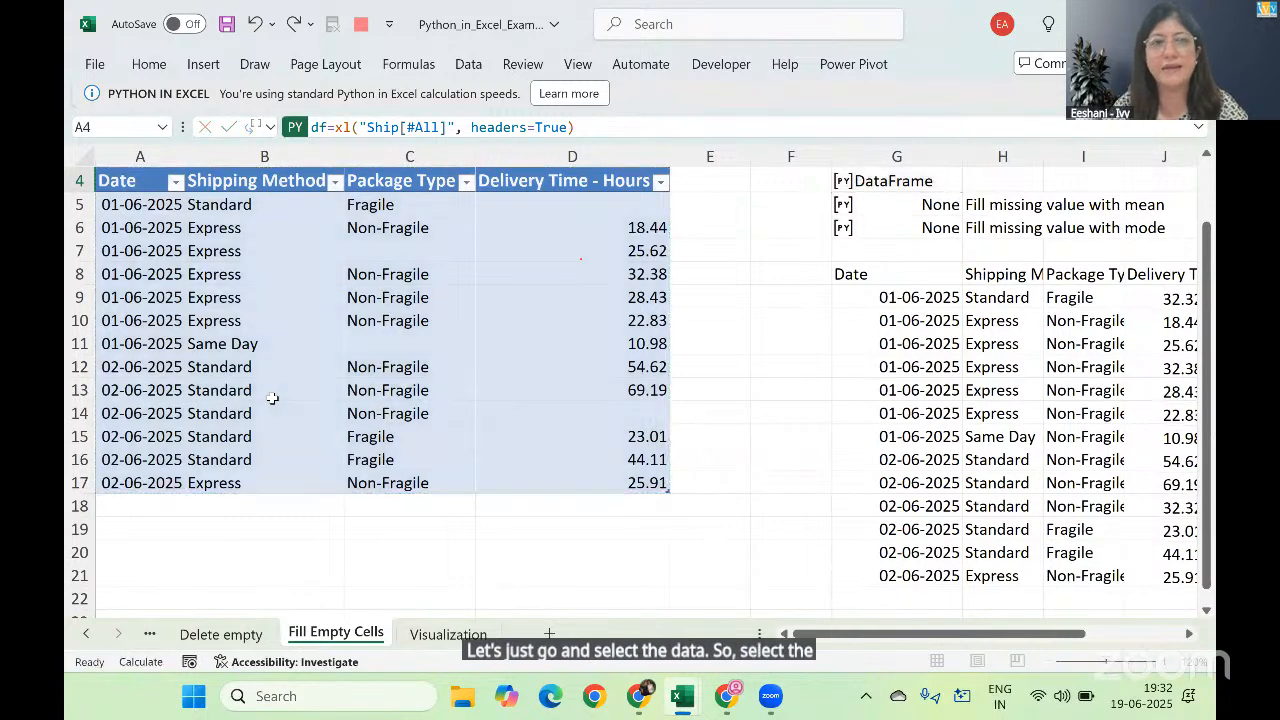
key("Return")
key("Right")
key("Right")
key("Right")
key("Right")
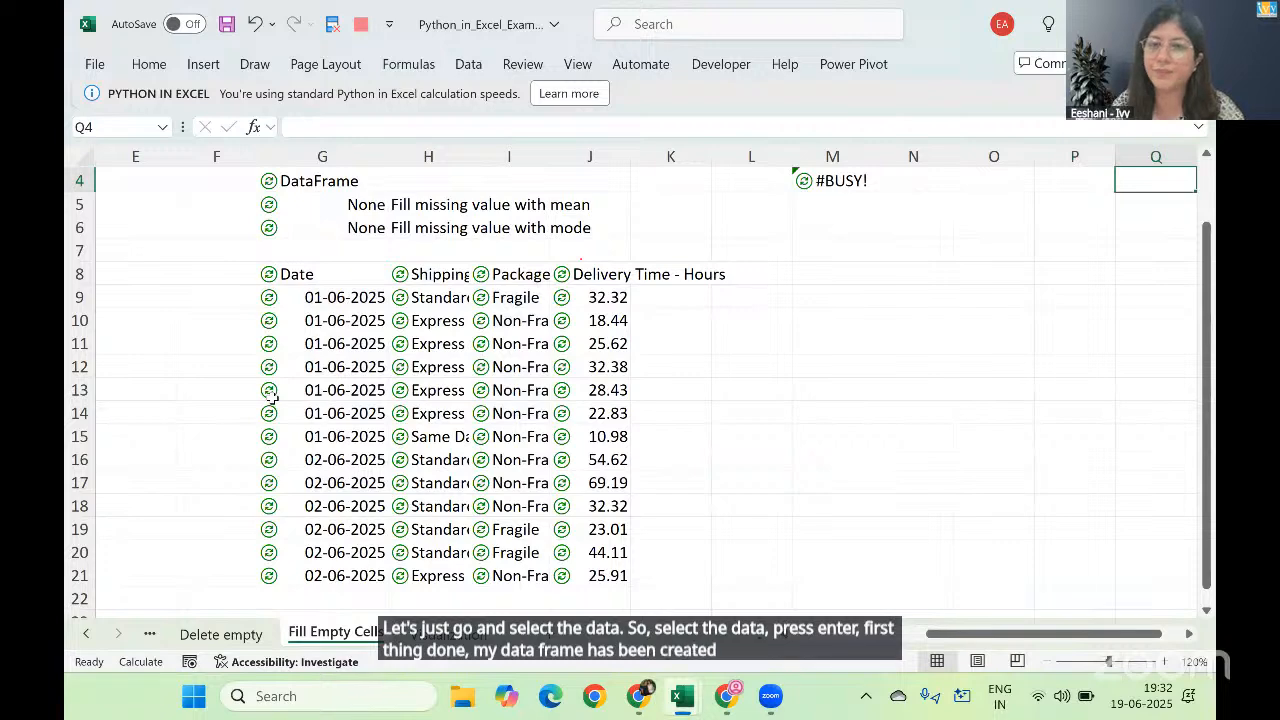
key("Left")
key("Left")
key("Left")
key("Left")
key("Down")
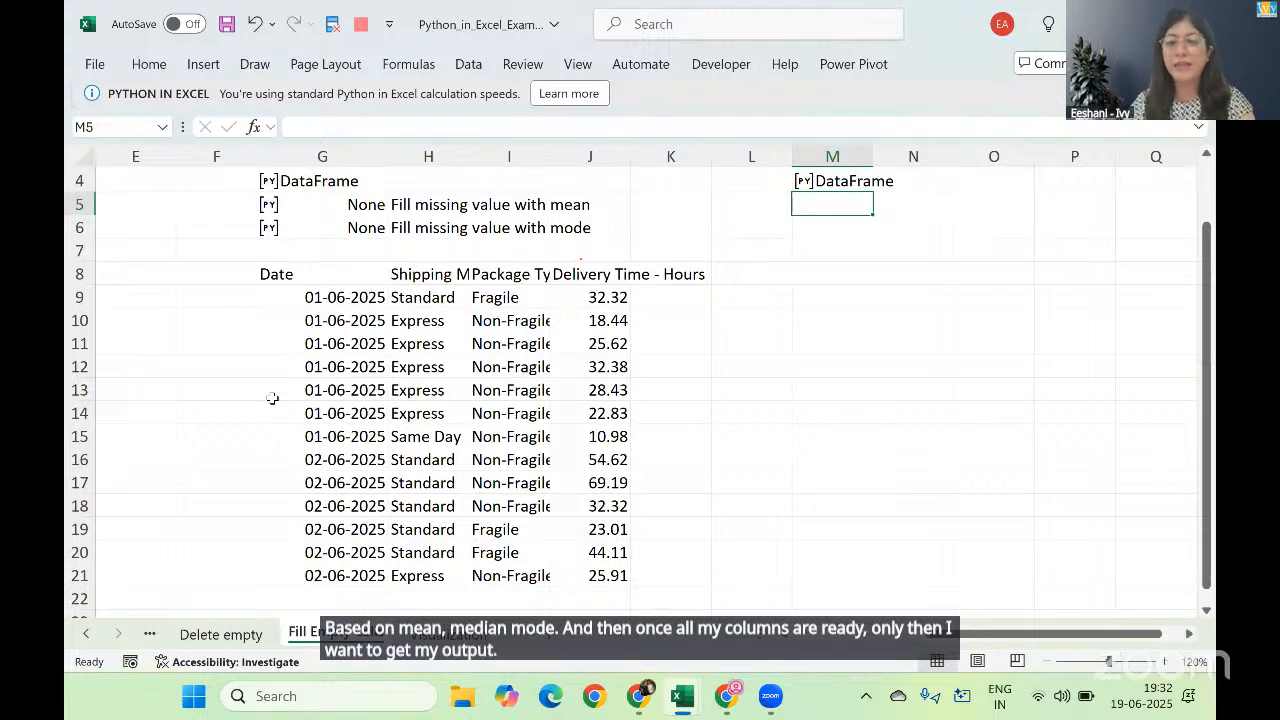
type("=")
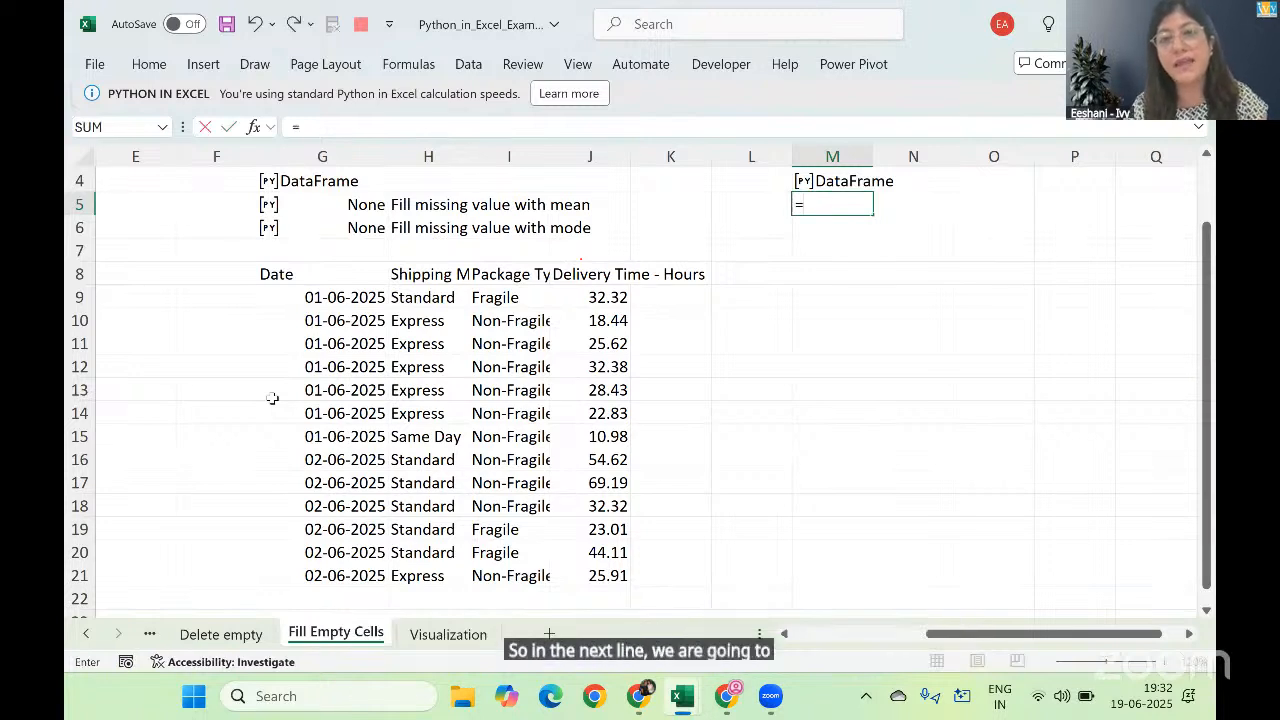
type("py")
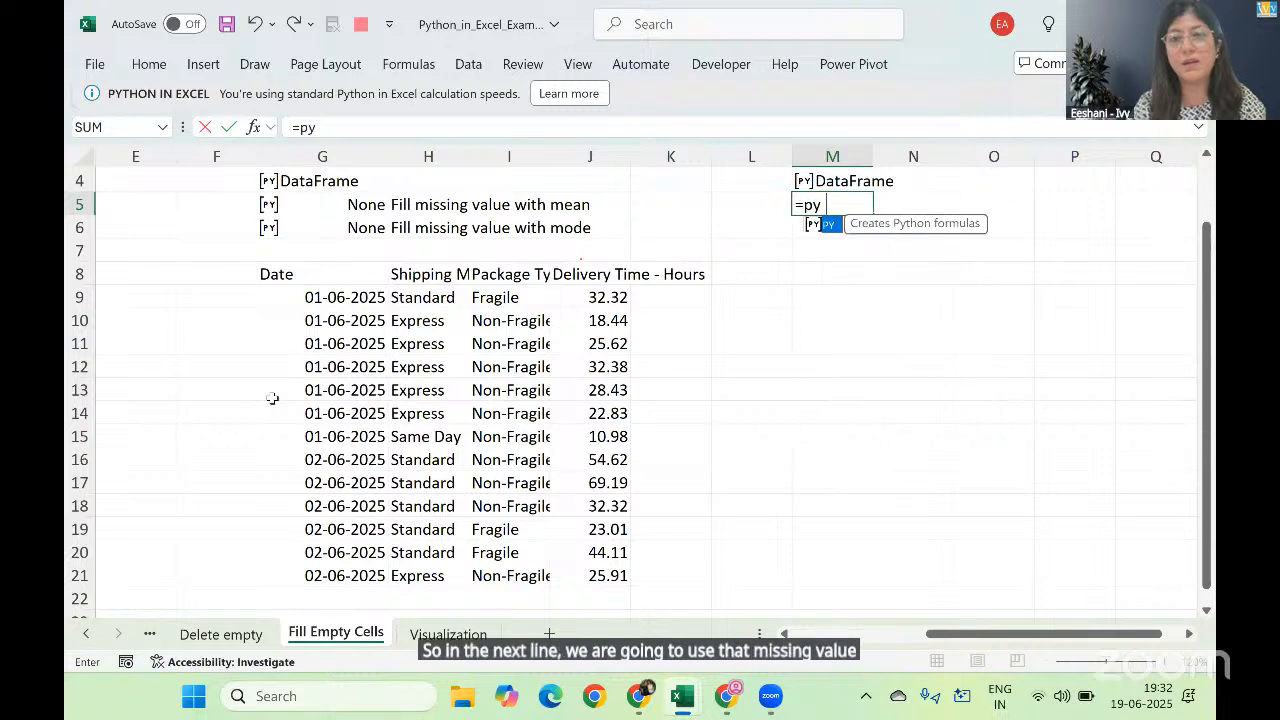
key("Tab")
type("df[")
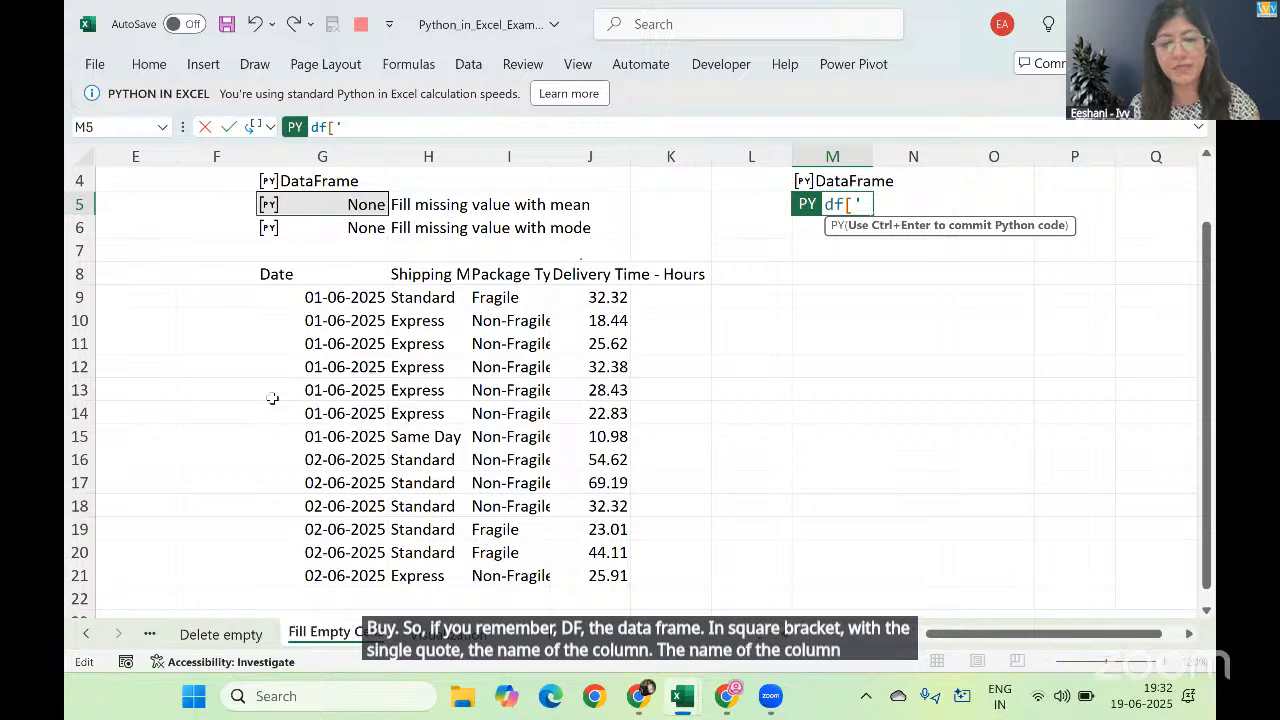
key("Escape")
Step: Copy the header text Delivery Time - Hours from cell D4 of the shipping table
key("Left")
key("Left")
key("Left")
key("Left")
key("Left")
key("Left")
key("Left")
key("Left")
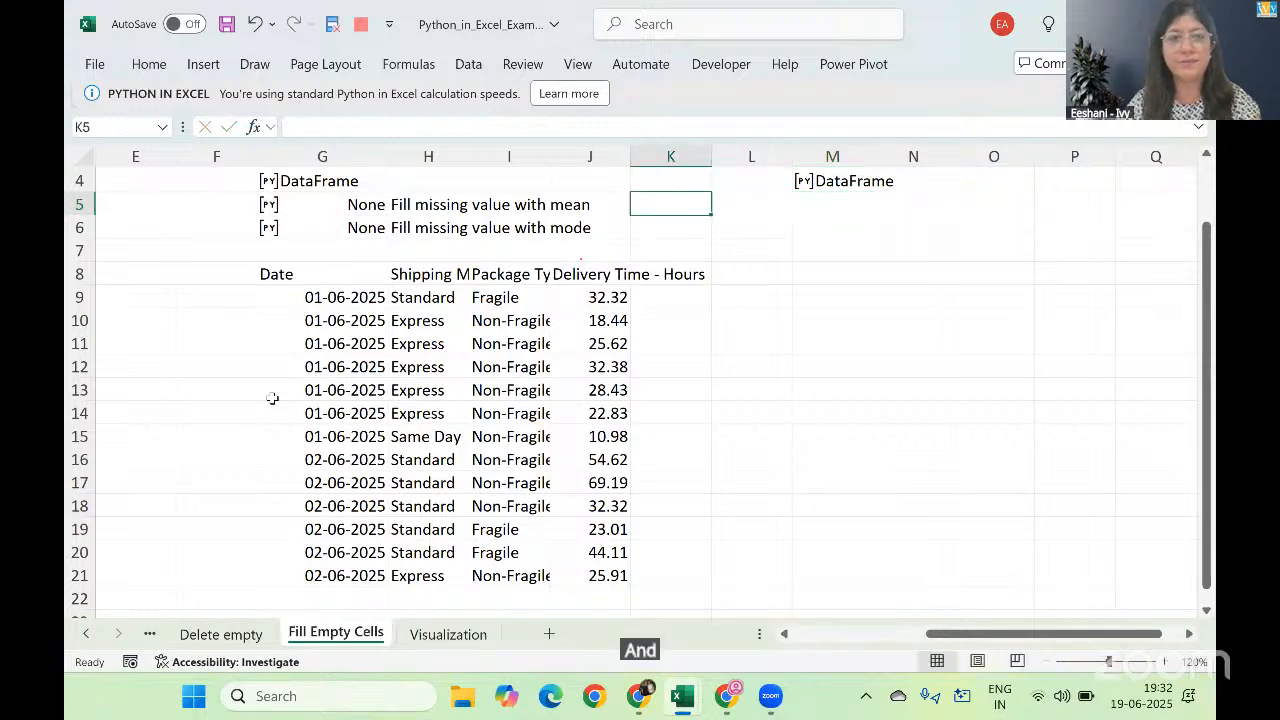
key("Left")
key("Left")
key("Up")
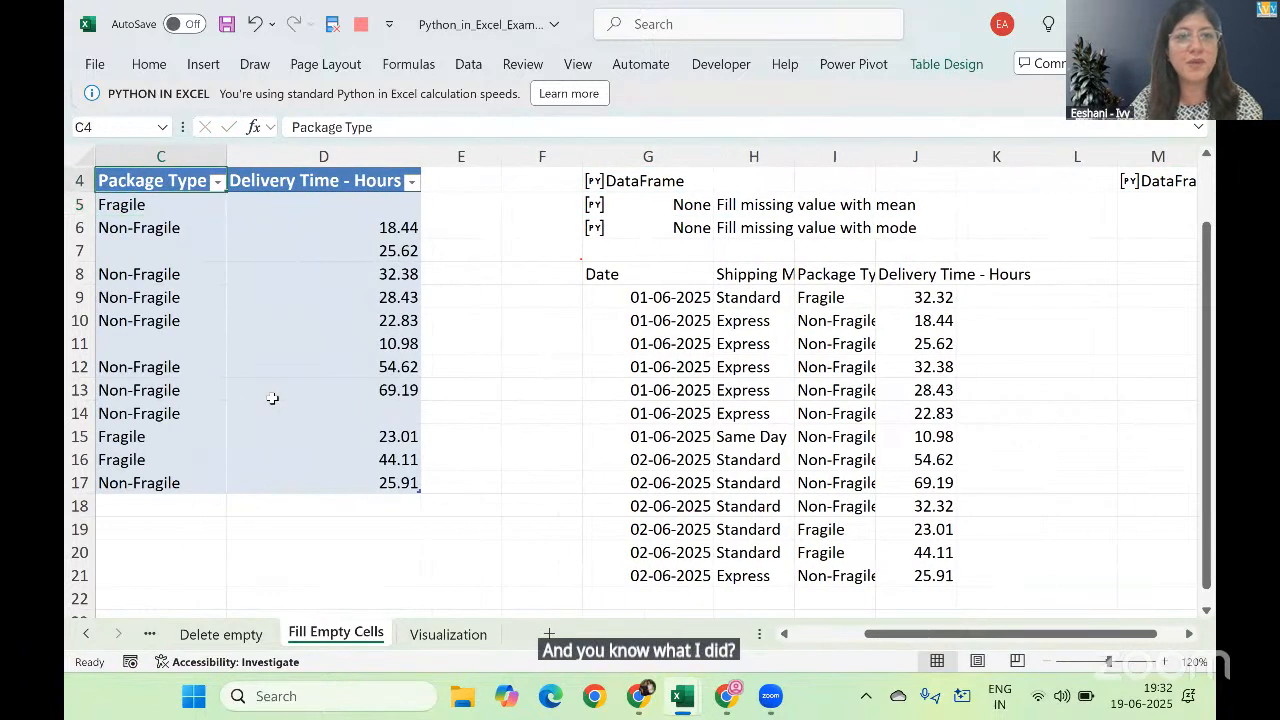
key("Right")
left_click(449, 127)
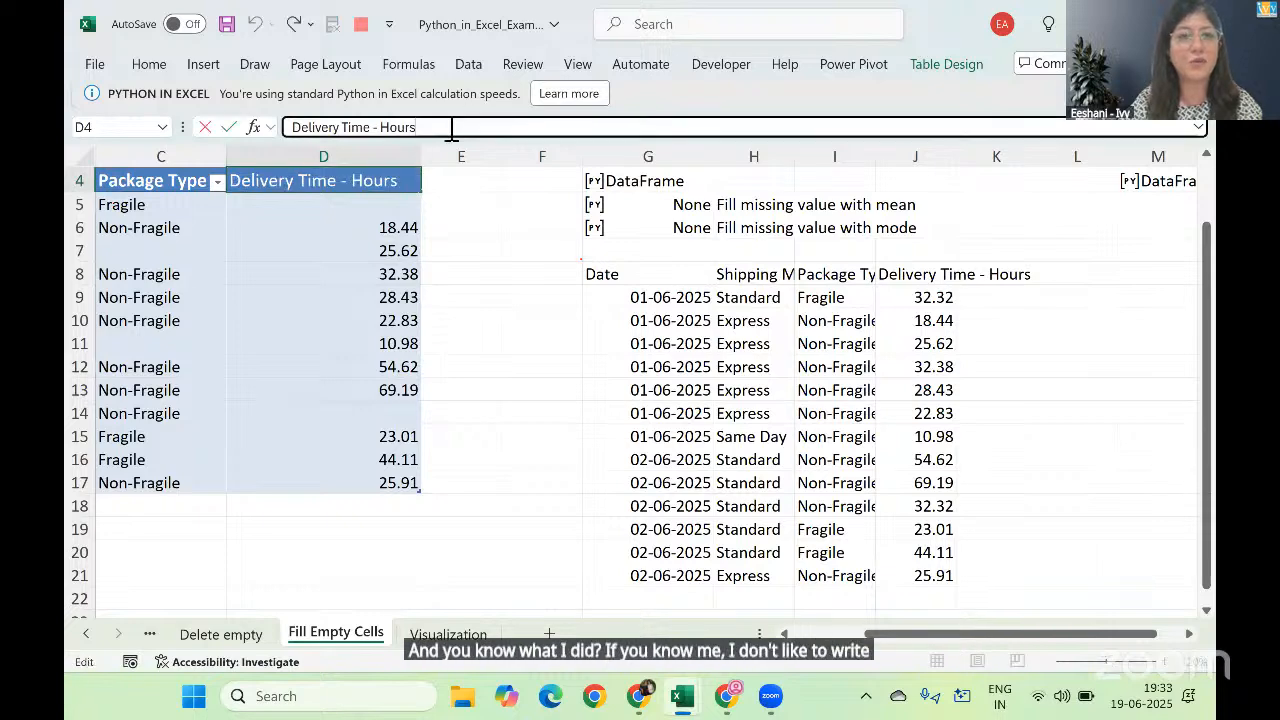
key("ctrl+a")
key("ctrl+c")
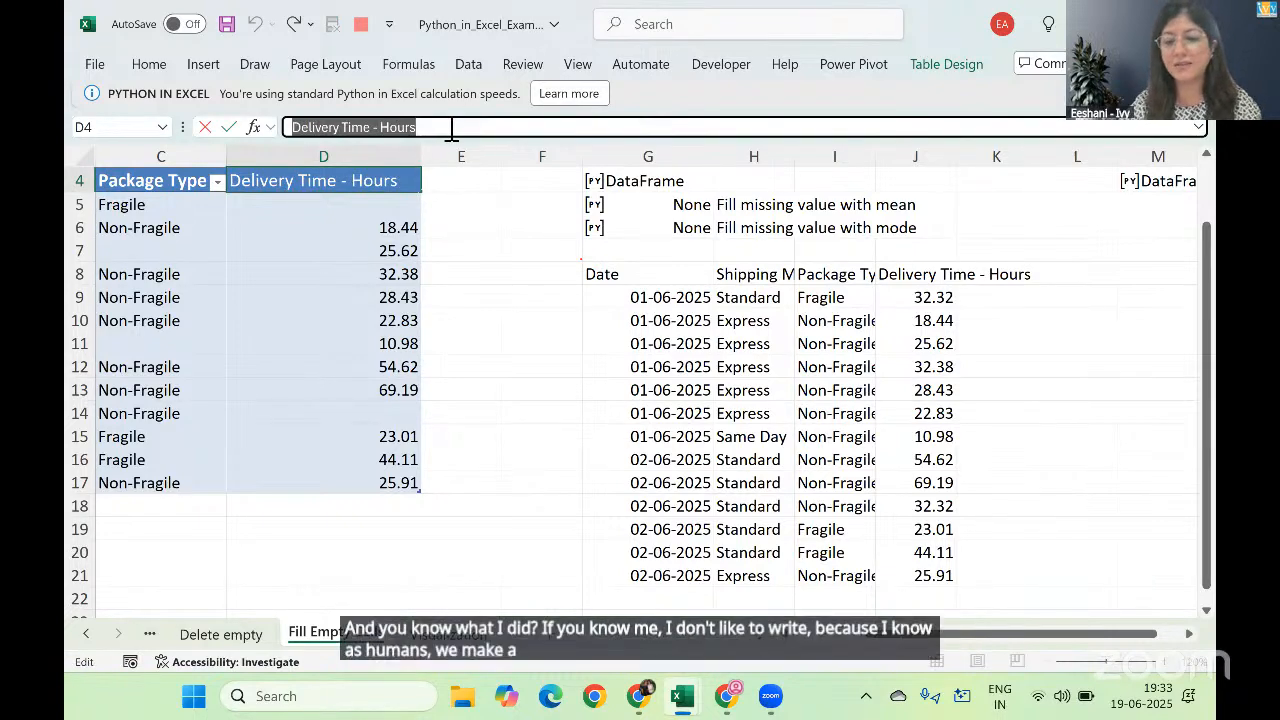
key("Return")
Step: Start a Python formula in M5 with the column reference df['Delivery Time - Hours'], using the copied header text
key("Right")
key("Right")
key("Right")
key("Right")
key("Right")
key("Right")
key("Right")
key("Right")
key("Right")
key("Right")
key("Right")
key("Right")
key("Right")
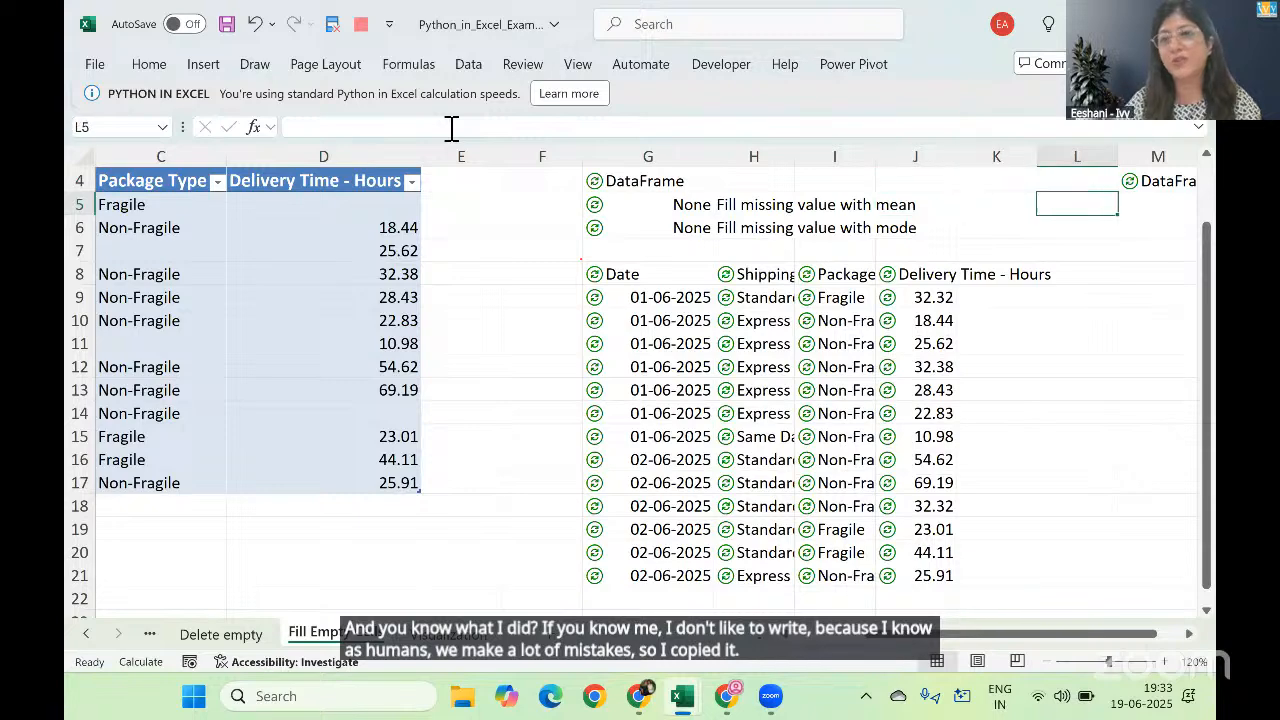
key("Right")
key("Right")
left_click(670, 203)
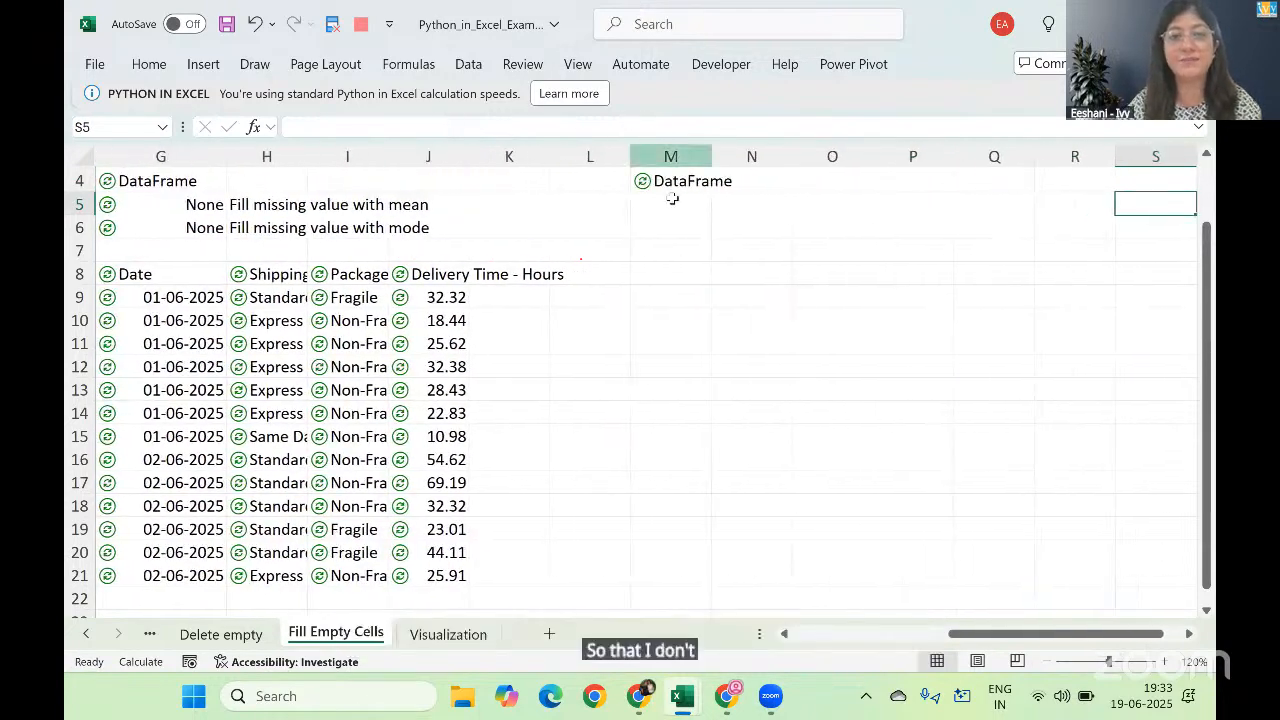
type("=py")
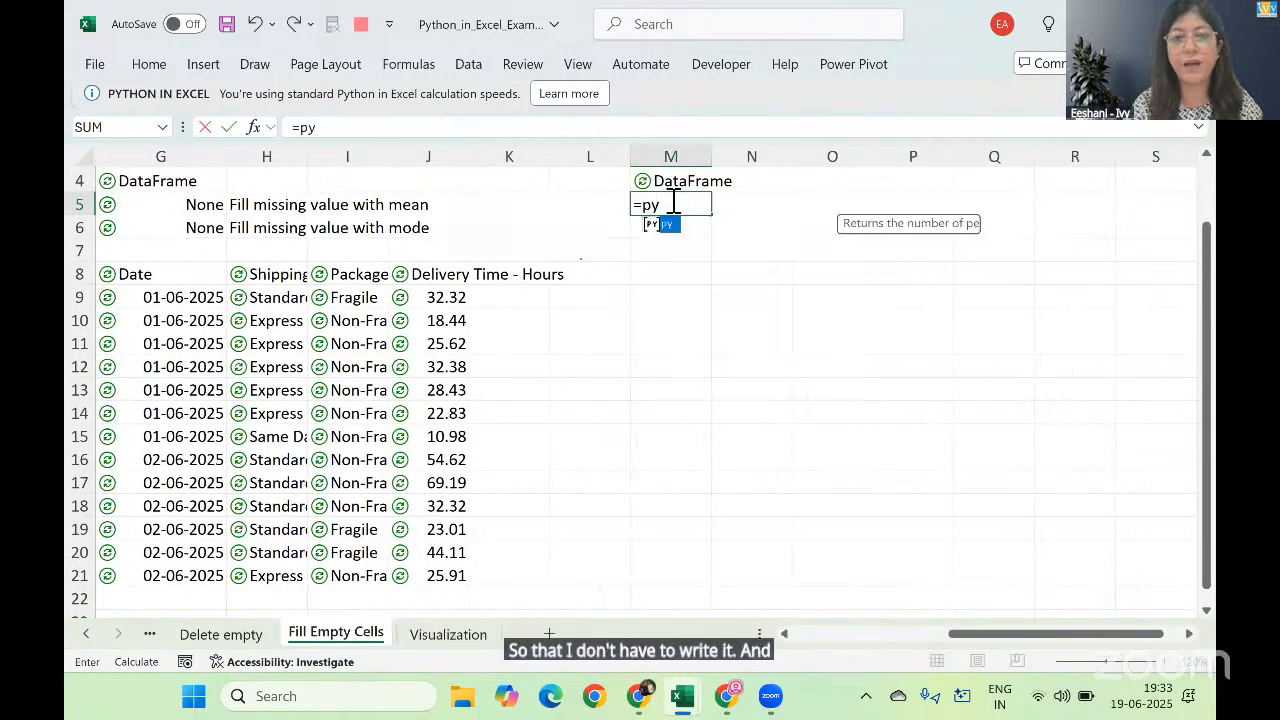
key("Tab")
type("d")
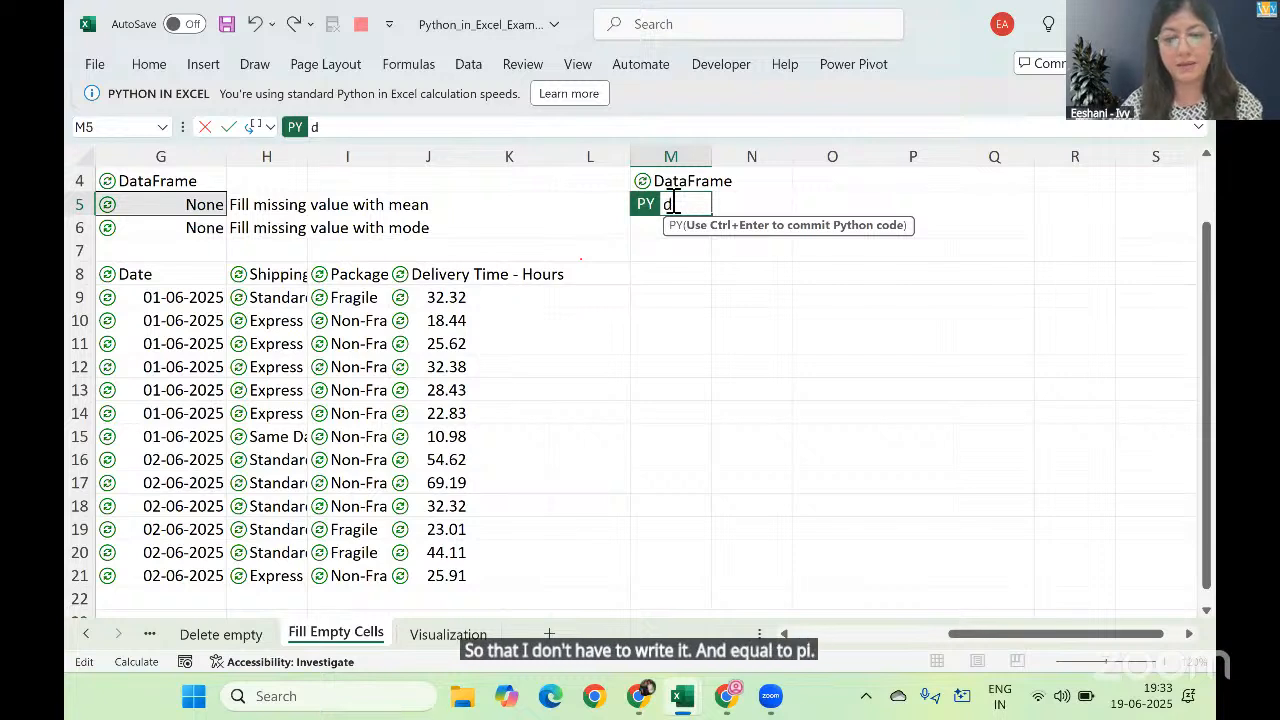
type("f['")
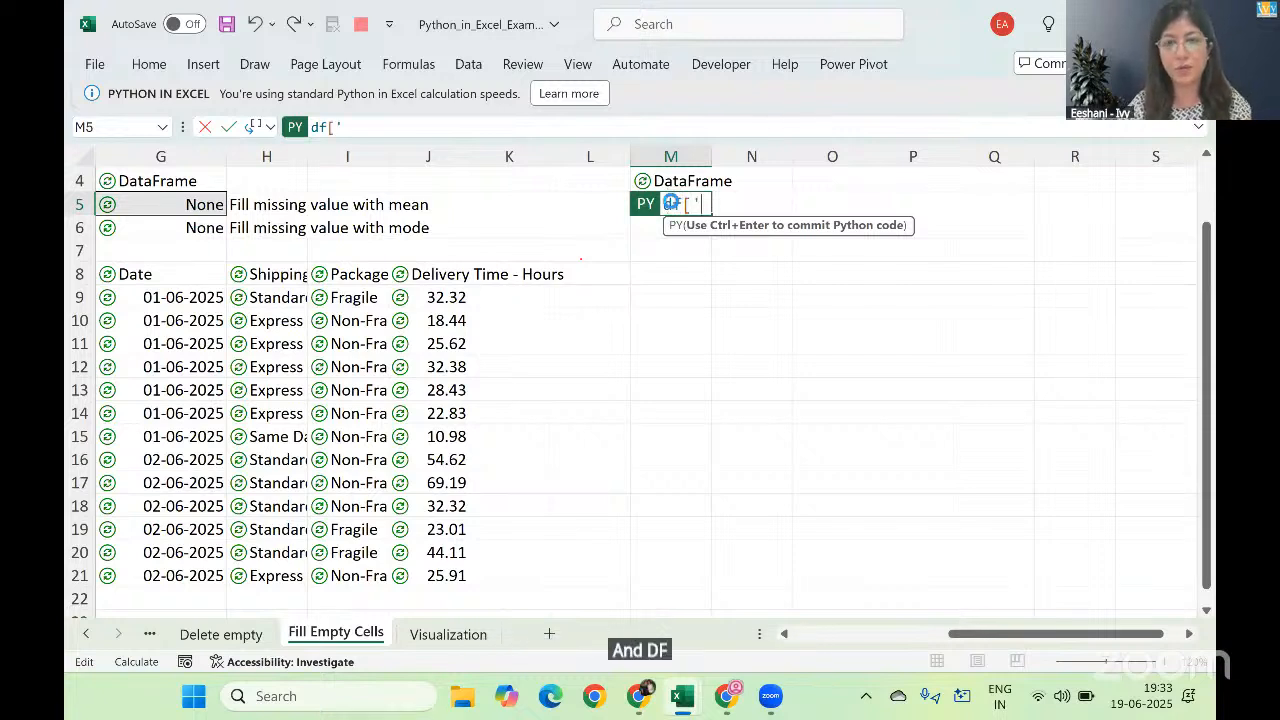
key("ctrl+v")
type("'")
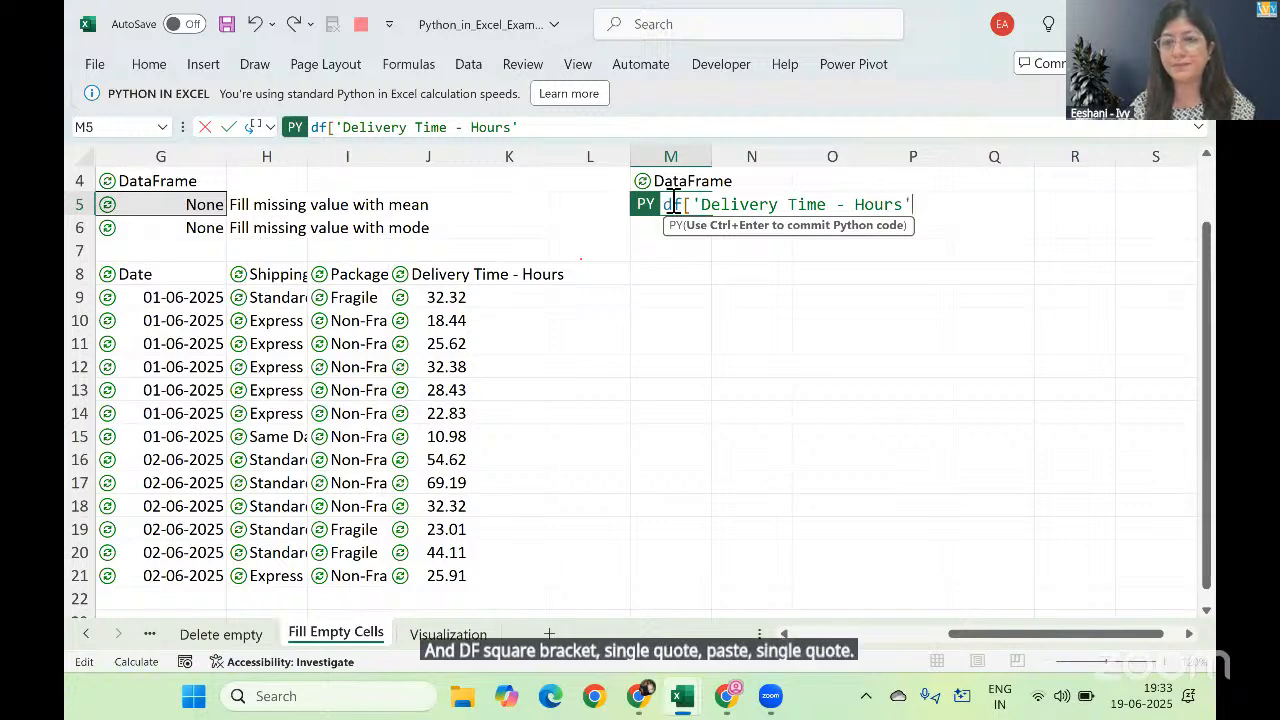
type("]")
Step: Extend the M5 Python formula to the self-assignment df['Delivery Time - Hours']=df['Delivery Time - Hours'], reusing the copied column reference
key("shift+Left")
key("shift+Left")
key("shift+Left")
key("shift+Left")
key("shift+Left")
key("shift+Left")
key("shift+Left")
key("shift+Left")
key("shift+Left")
key("shift+Left")
key("shift+Left")
key("shift+Left")
key("shift+Left")
key("shift+Left")
key("shift+Left")
key("shift+Left")
key("shift+Left")
key("shift+Left")
key("shift+Left")
key("shift+Left")
key("ctrl+c")
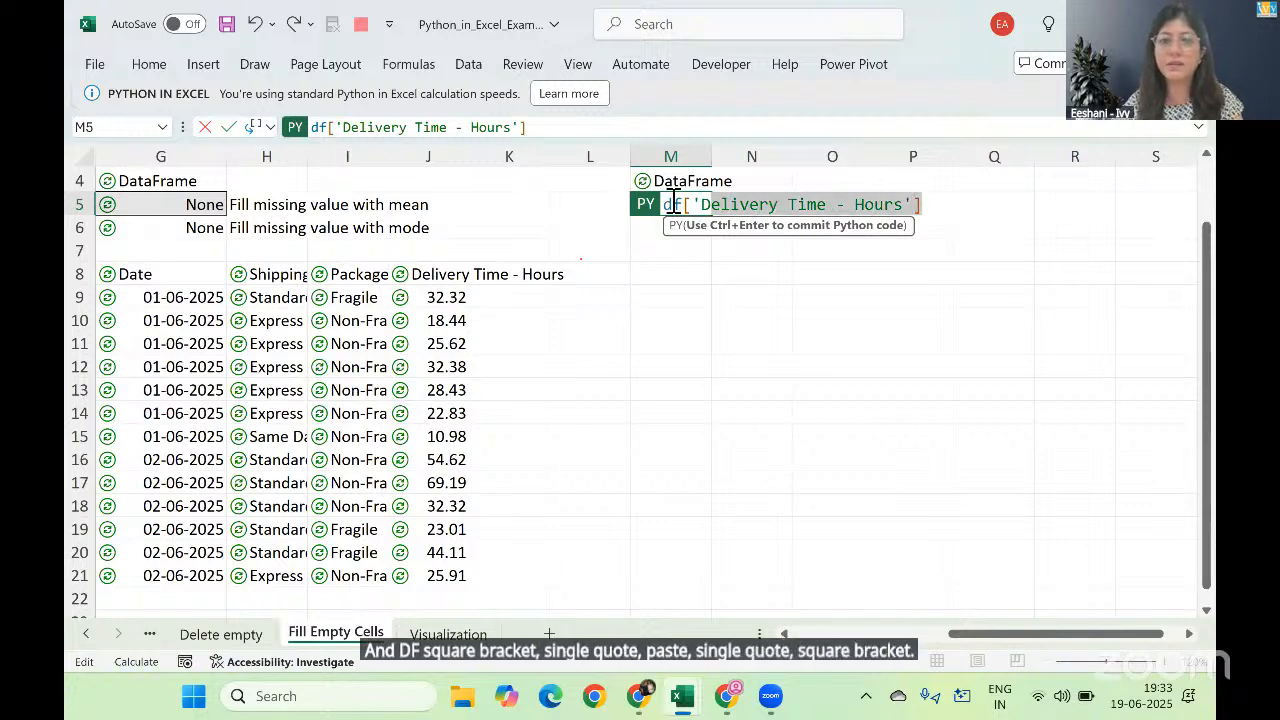
key("Right")
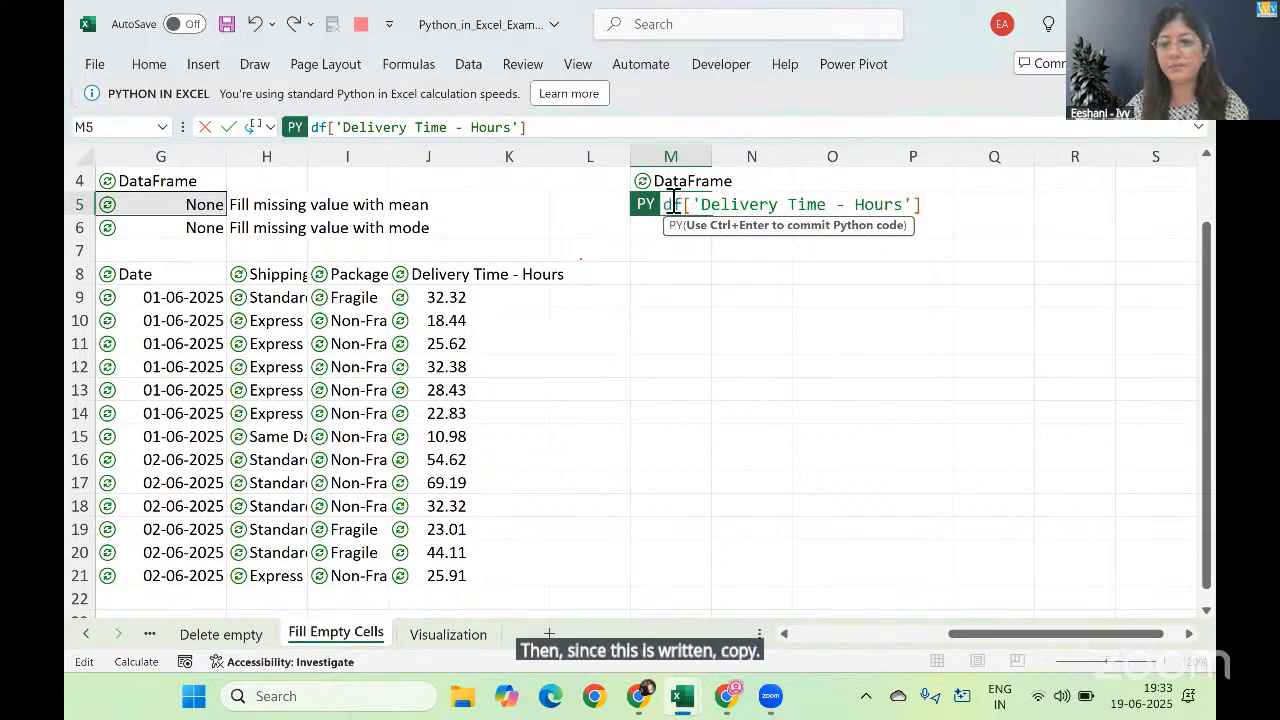
type("=")
key("ctrl+v")
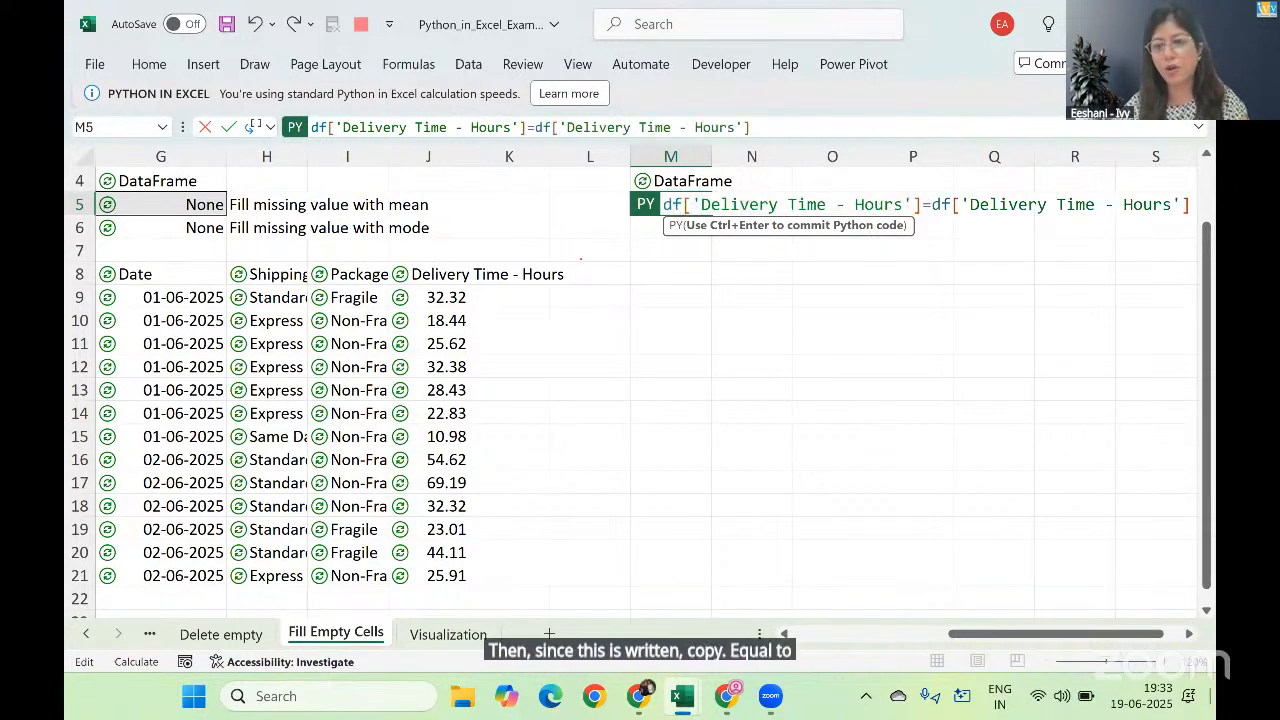
Step: Complete the M5 formula with .fillna(df['Delivery Time - Hours'].mean()) so blanks take the column mean, and commit it
left_click(1190, 634)
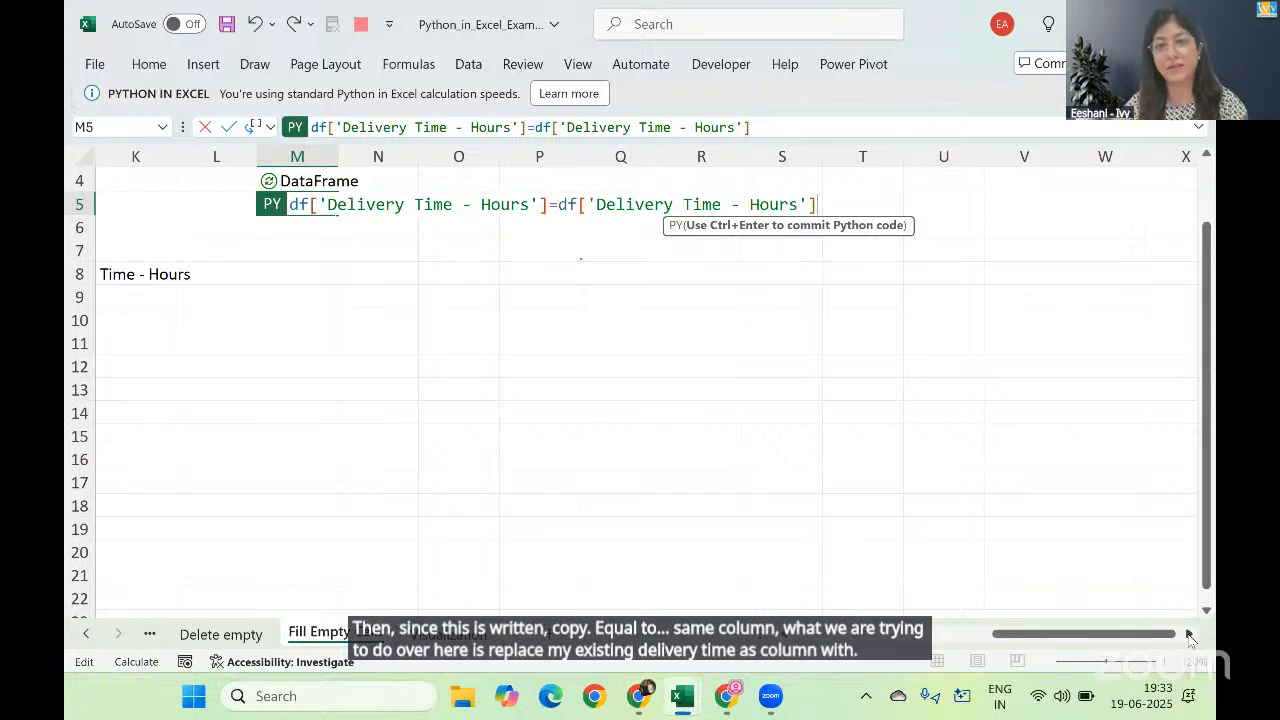
type(".fil")
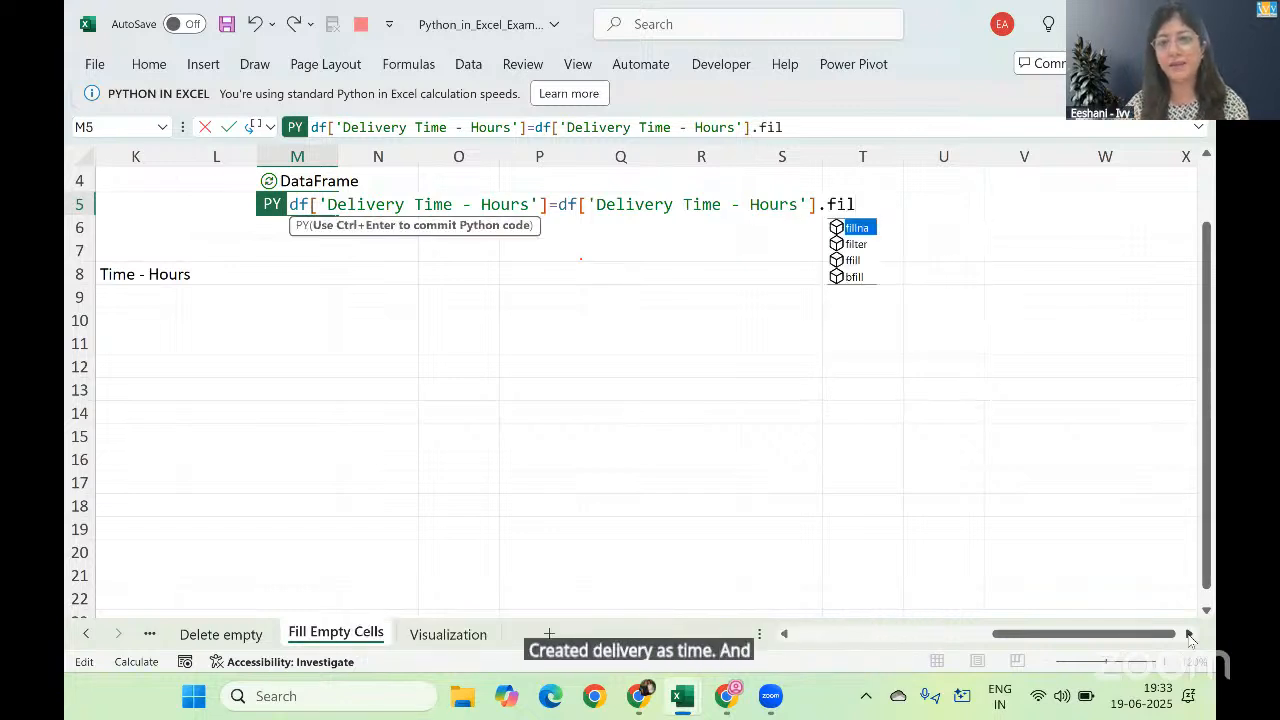
key("Tab")
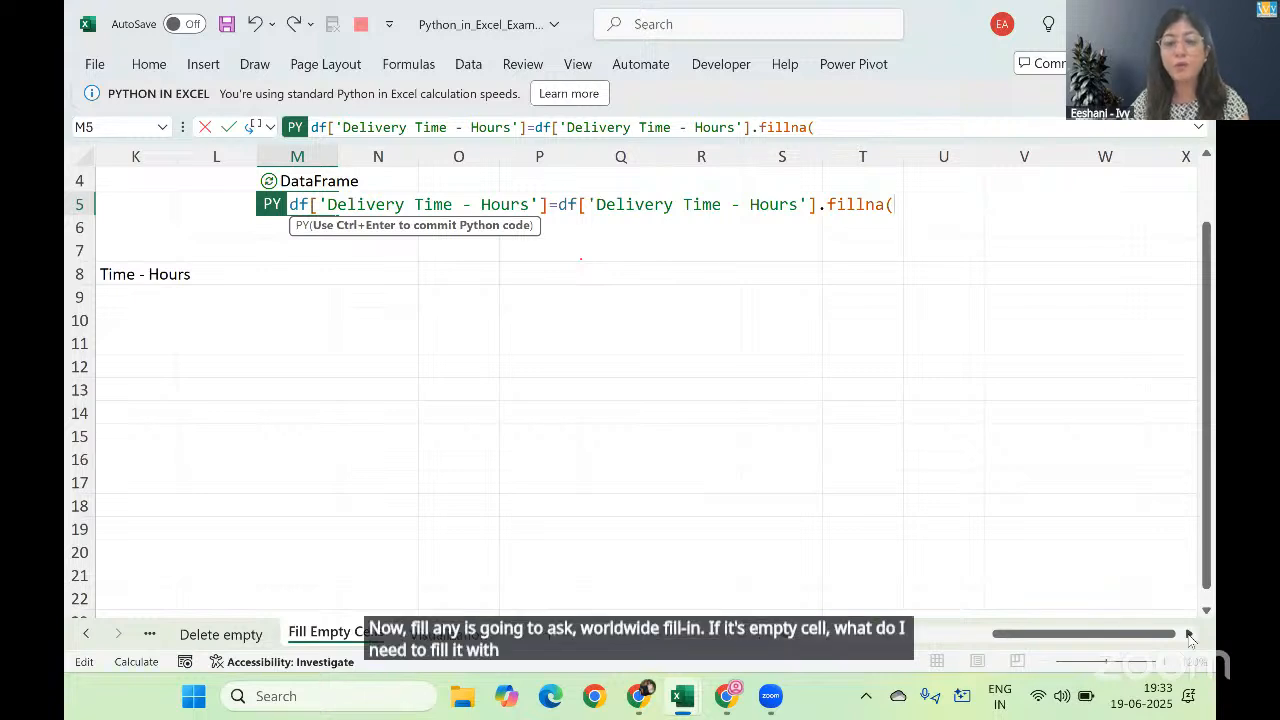
key("ctrl+v")
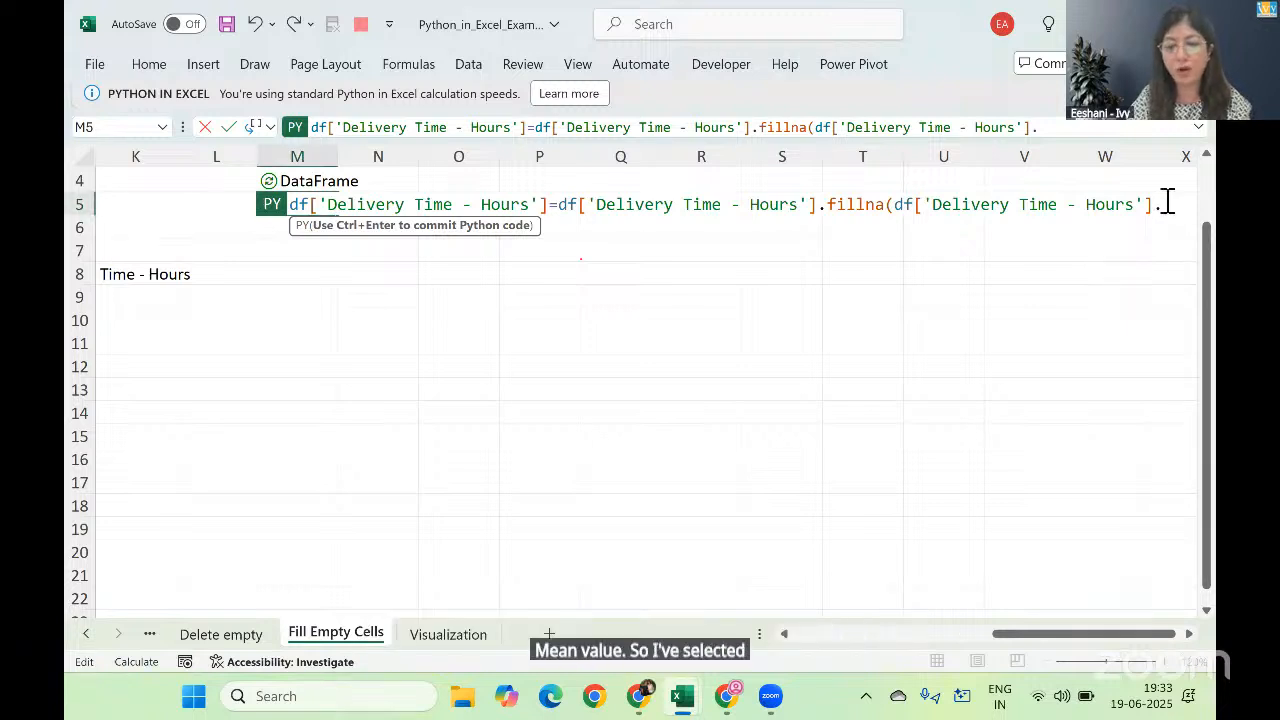
type(".mean()")
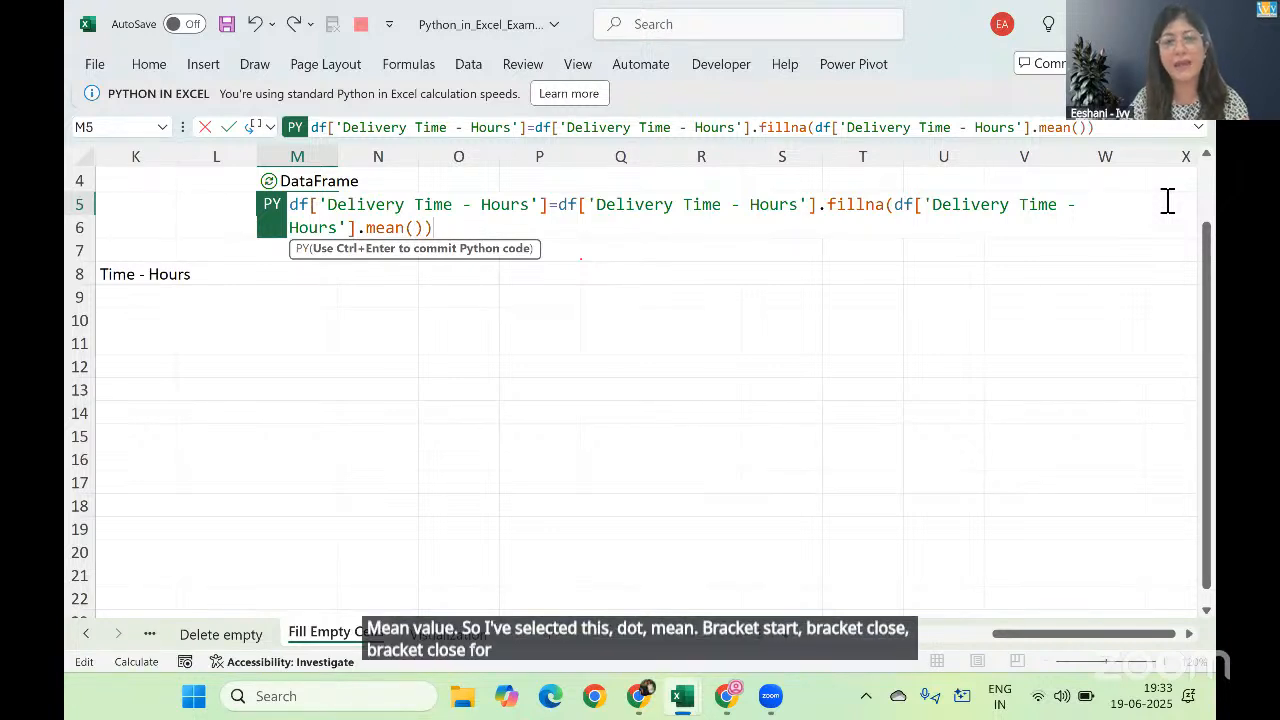
key("ctrl+Return")
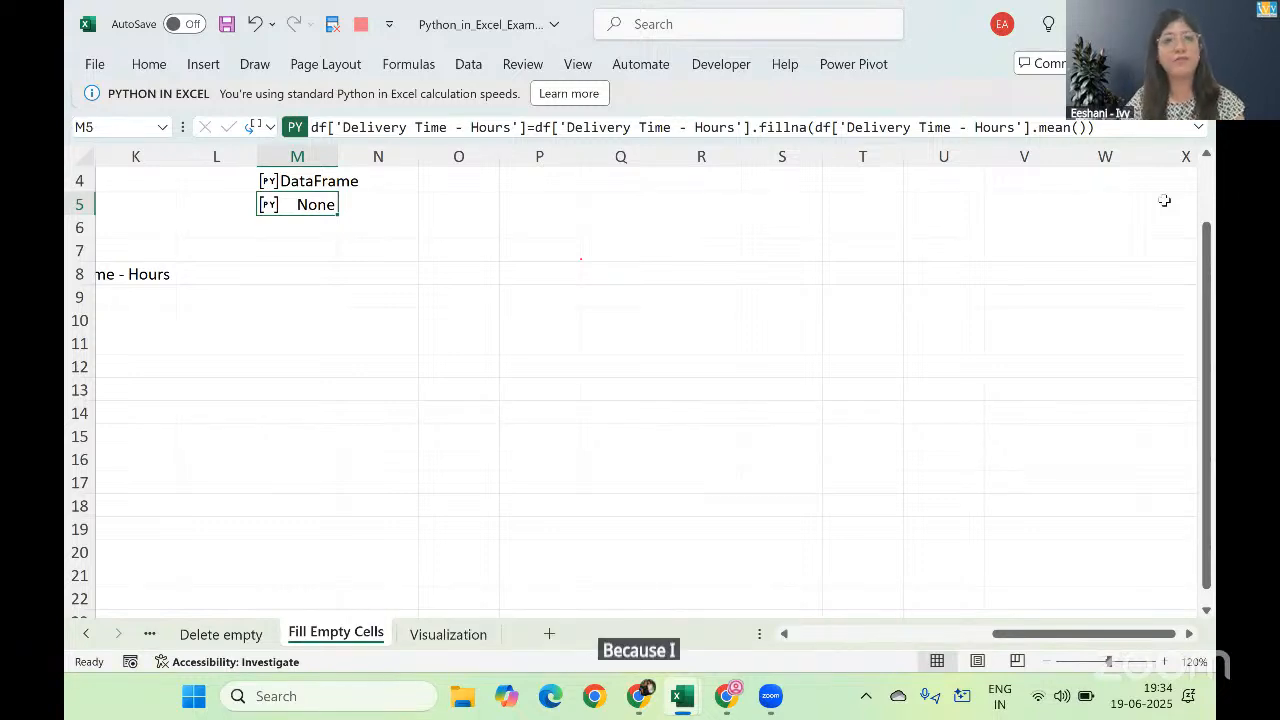
Step: Copy the header text Package Type from cell C4 of the shipping table
key("Left")
key("Left")
key("Left")
key("Left")
key("Left")
key("Left")
key("Left")
key("Left")
key("Left")
key("Left")
key("Left")
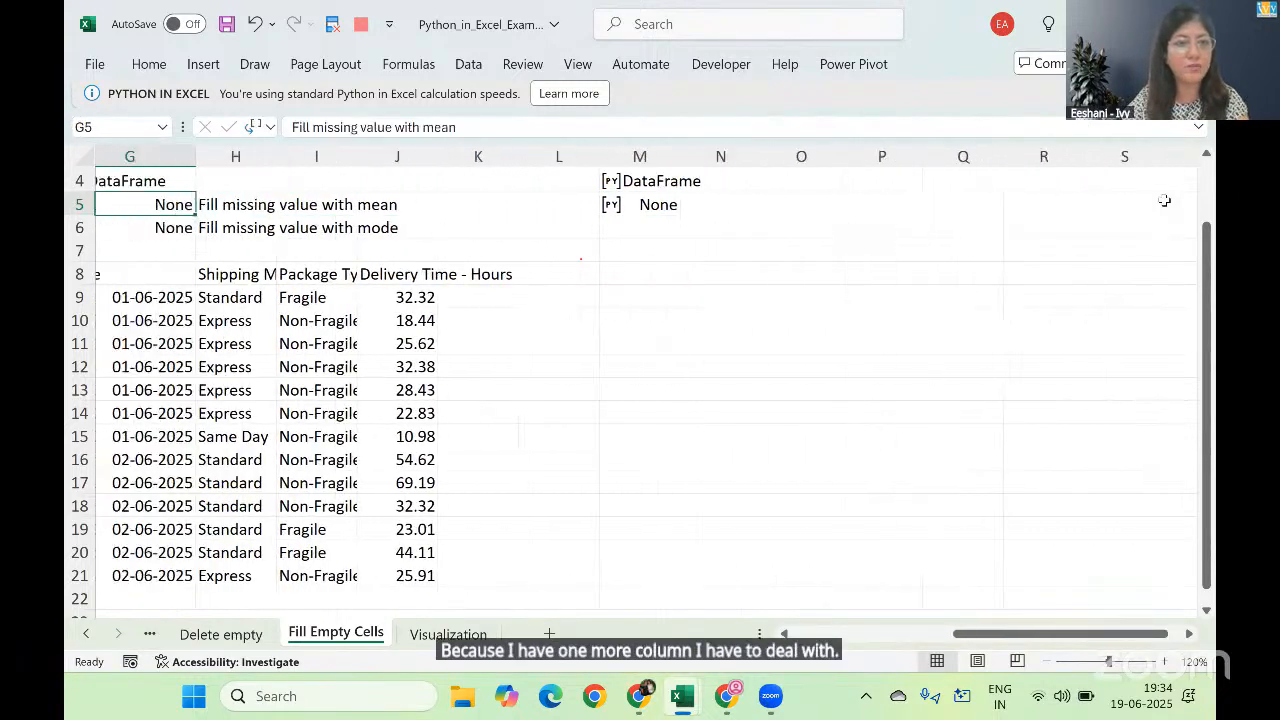
key("Up")
key("Right")
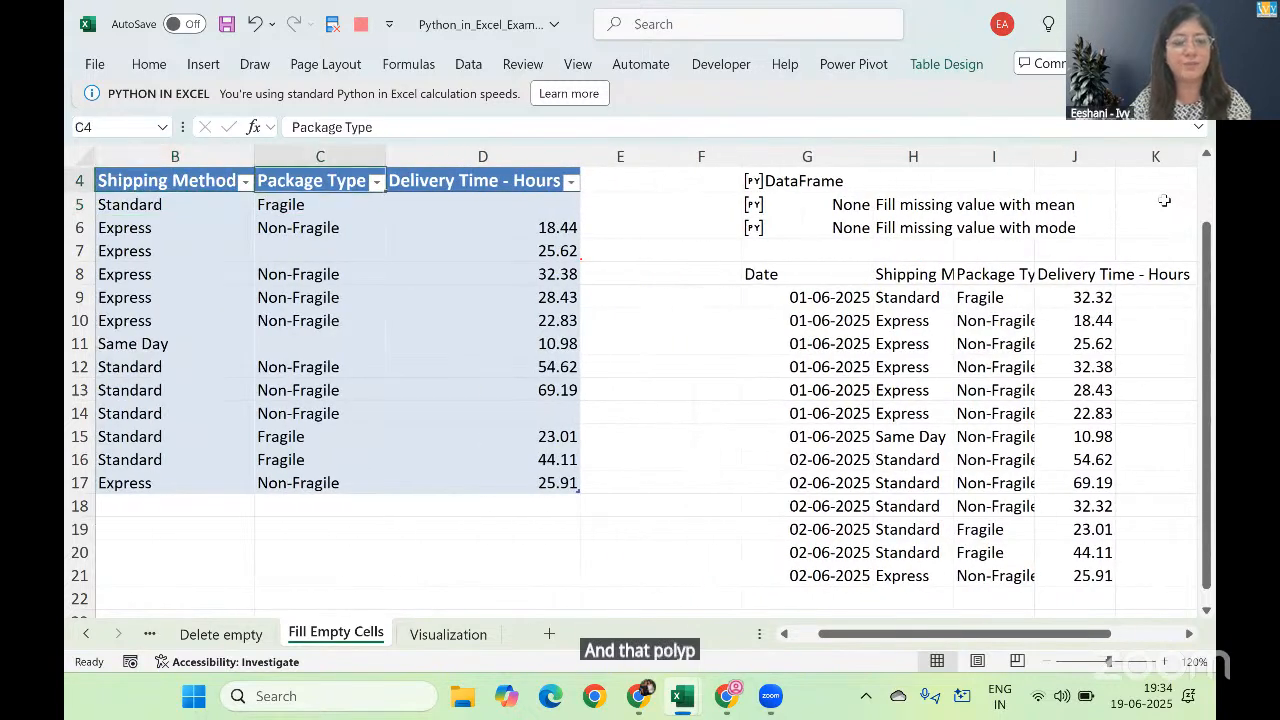
key("F2")
key("ctrl+a")
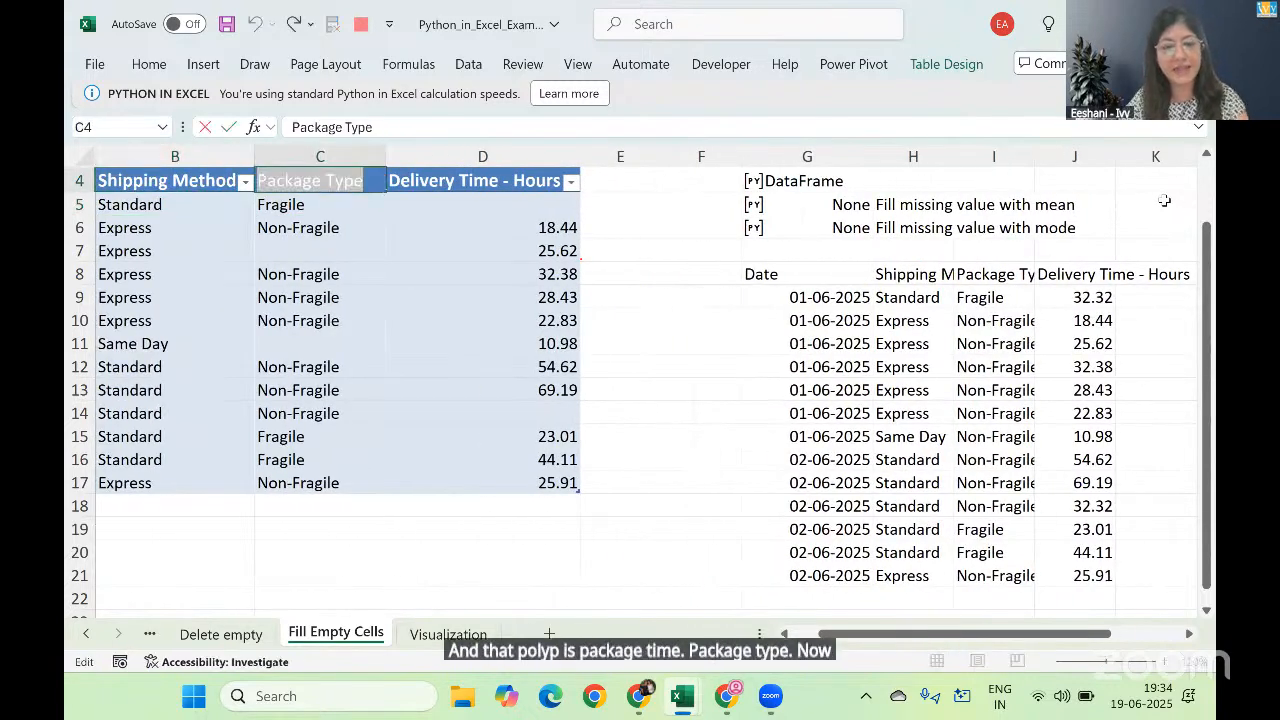
key("Return")
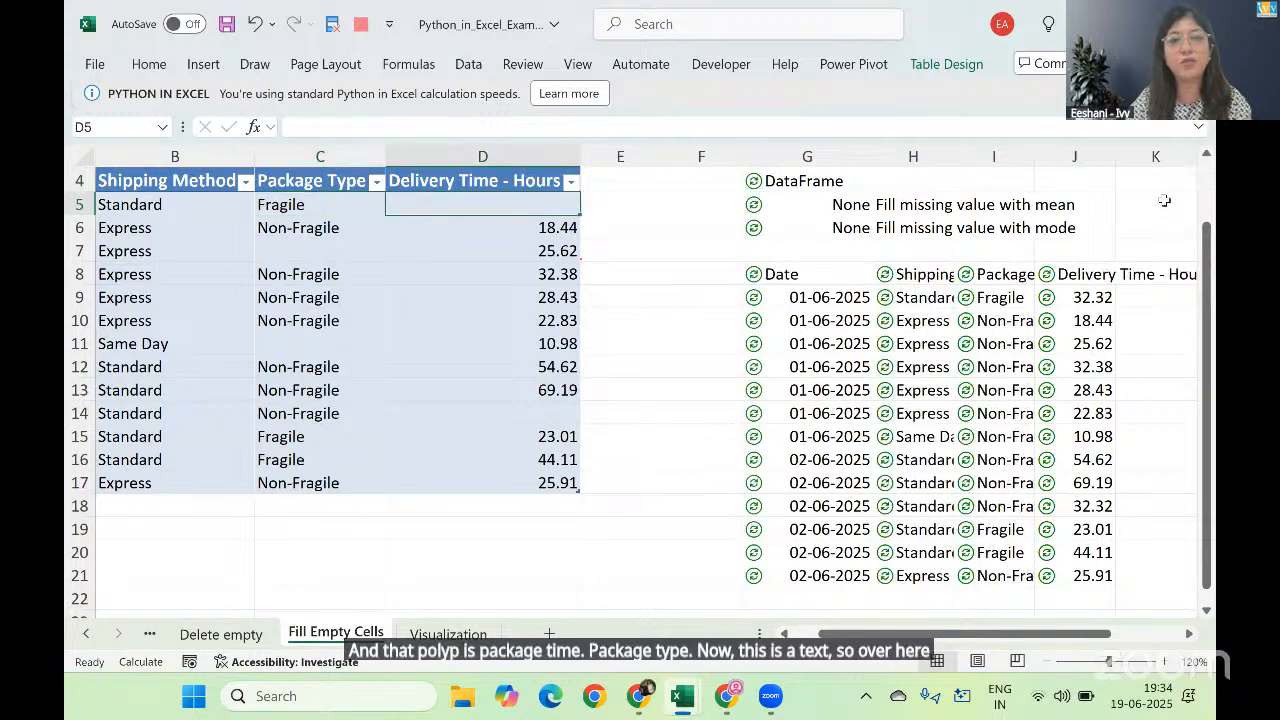
Step: Start a Python formula in M6 with the column reference df['Package Type'], using the copied header text
key("Right")
key("Right")
key("Right")
key("Right")
key("Right")
key("Right")
key("Right")
key("Right")
key("Right")
key("Right")
key("Right")
key("Right")
key("Right")
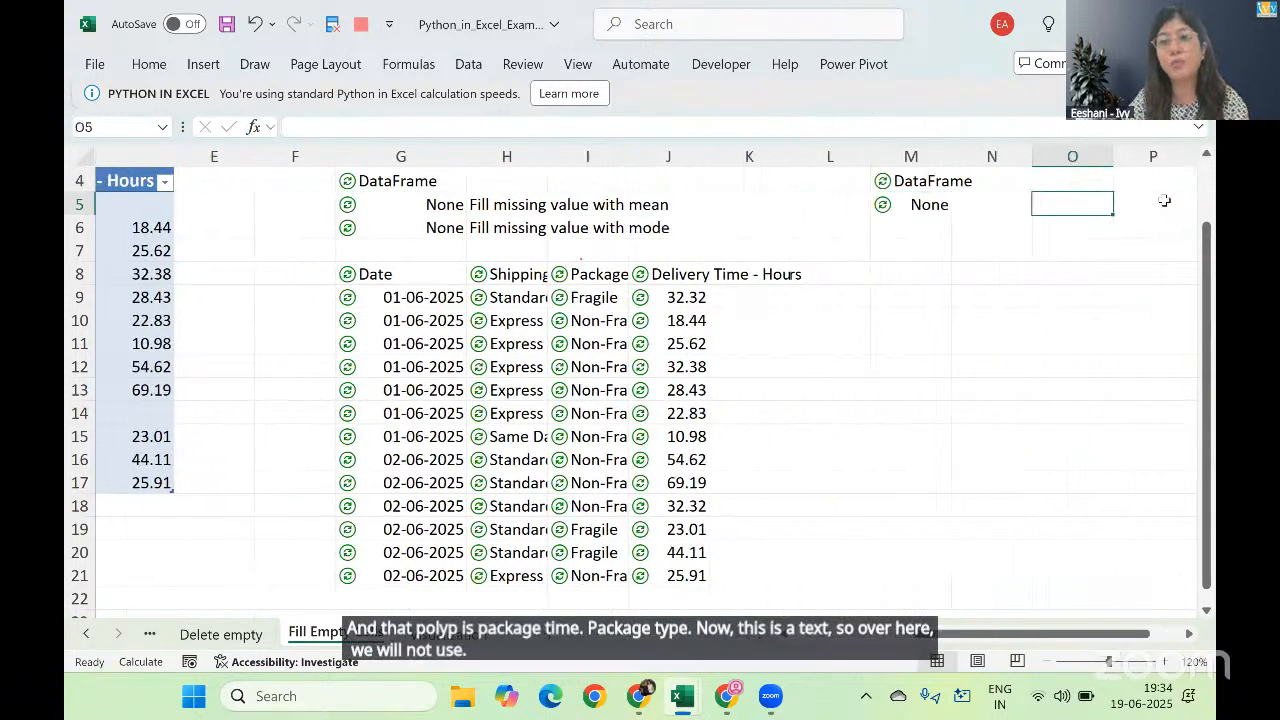
key("Left")
key("Down")
key("Left")
key("Left")
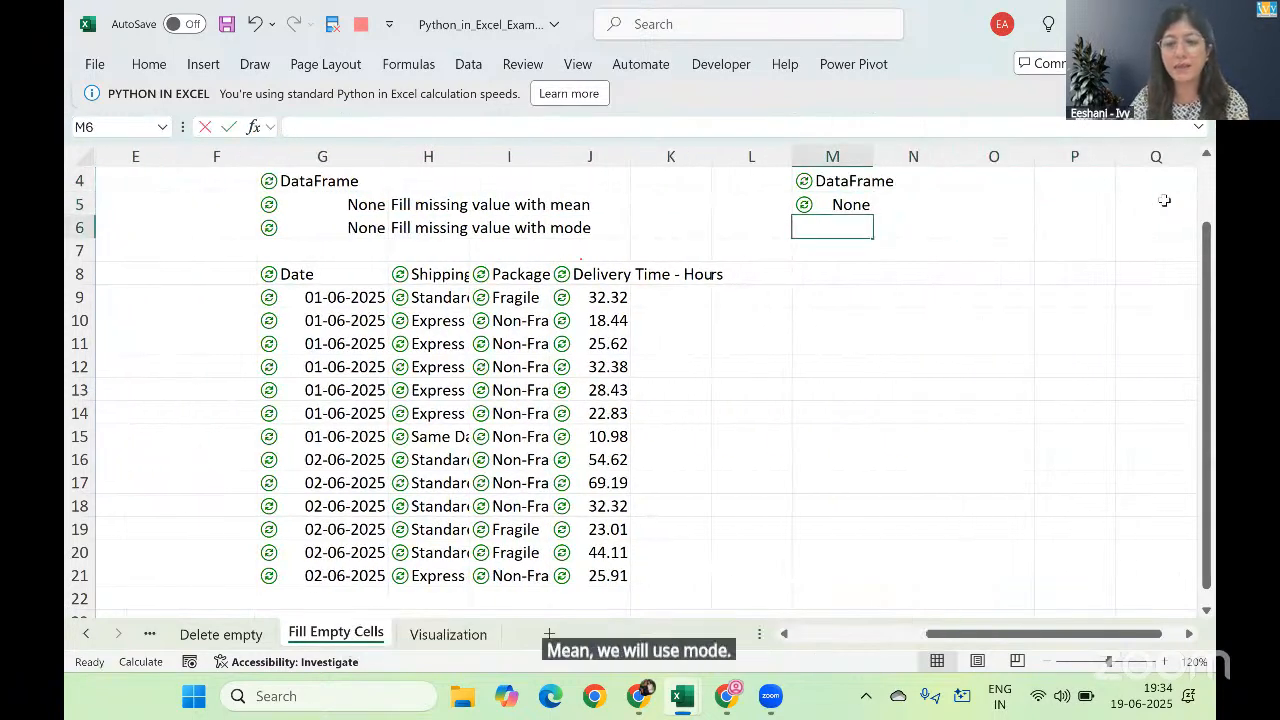
type("=py")
key("Tab")
type("df[")
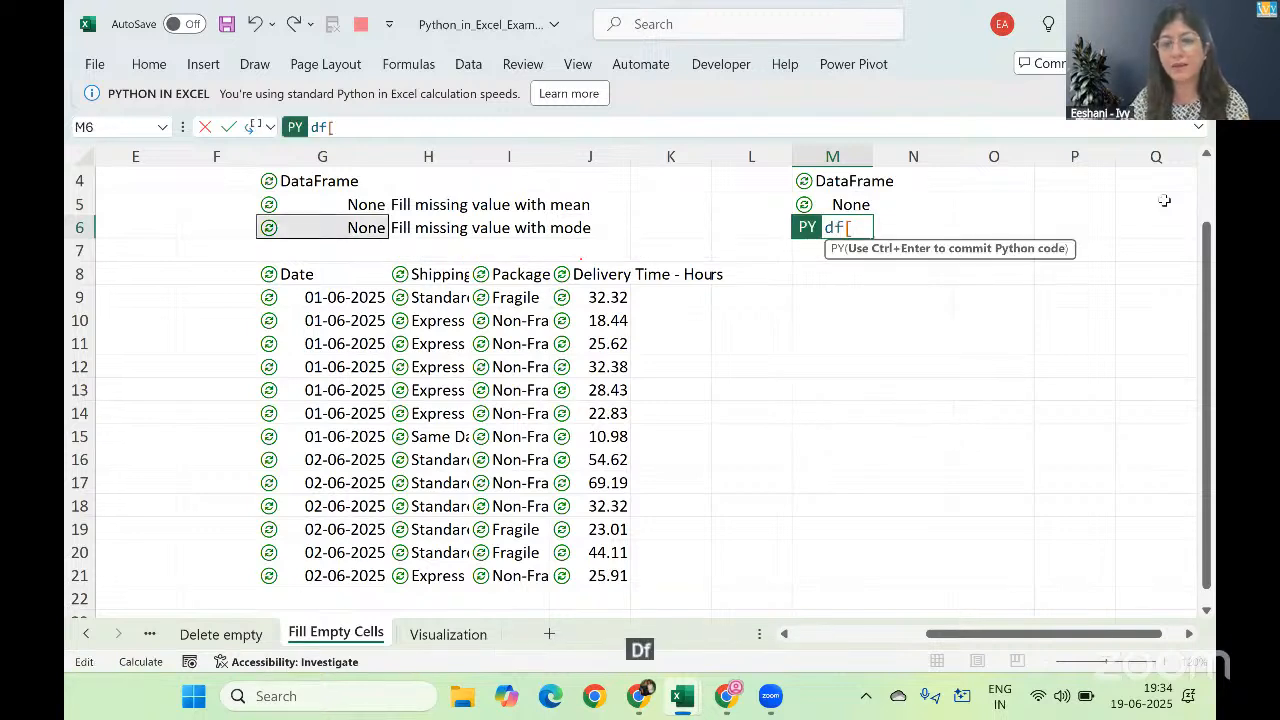
type("'Package Type")
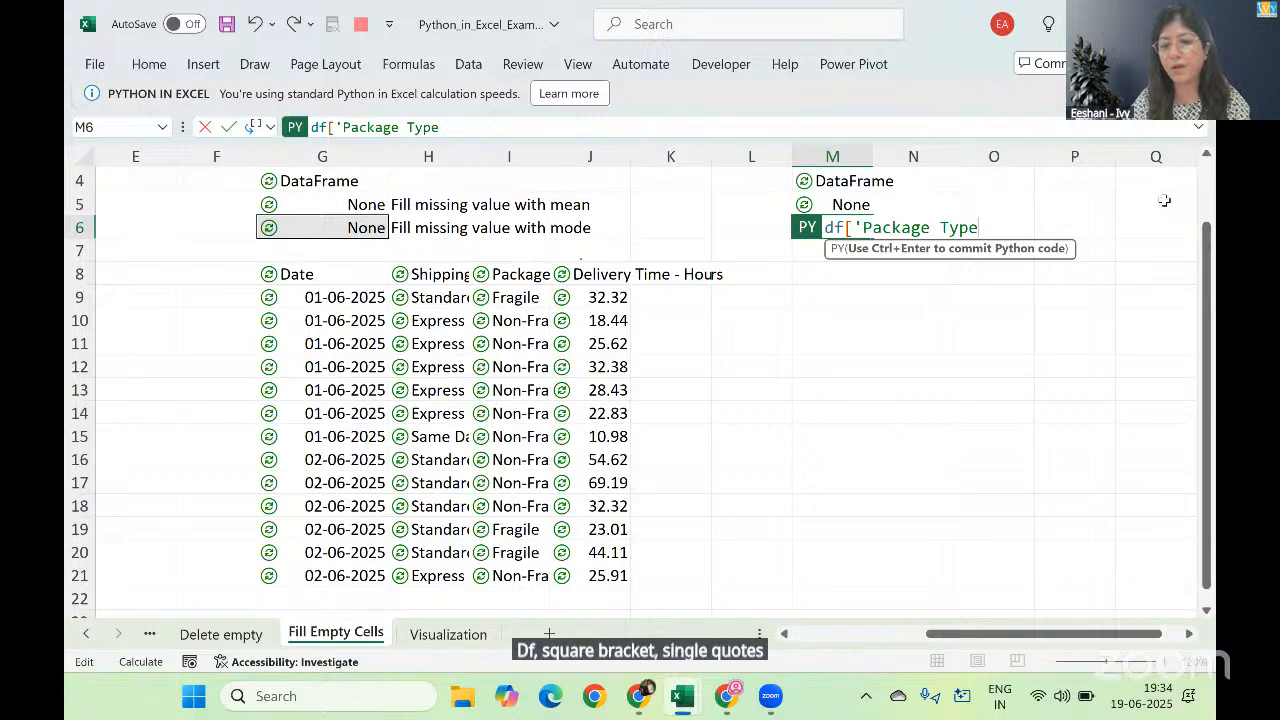
type("'")
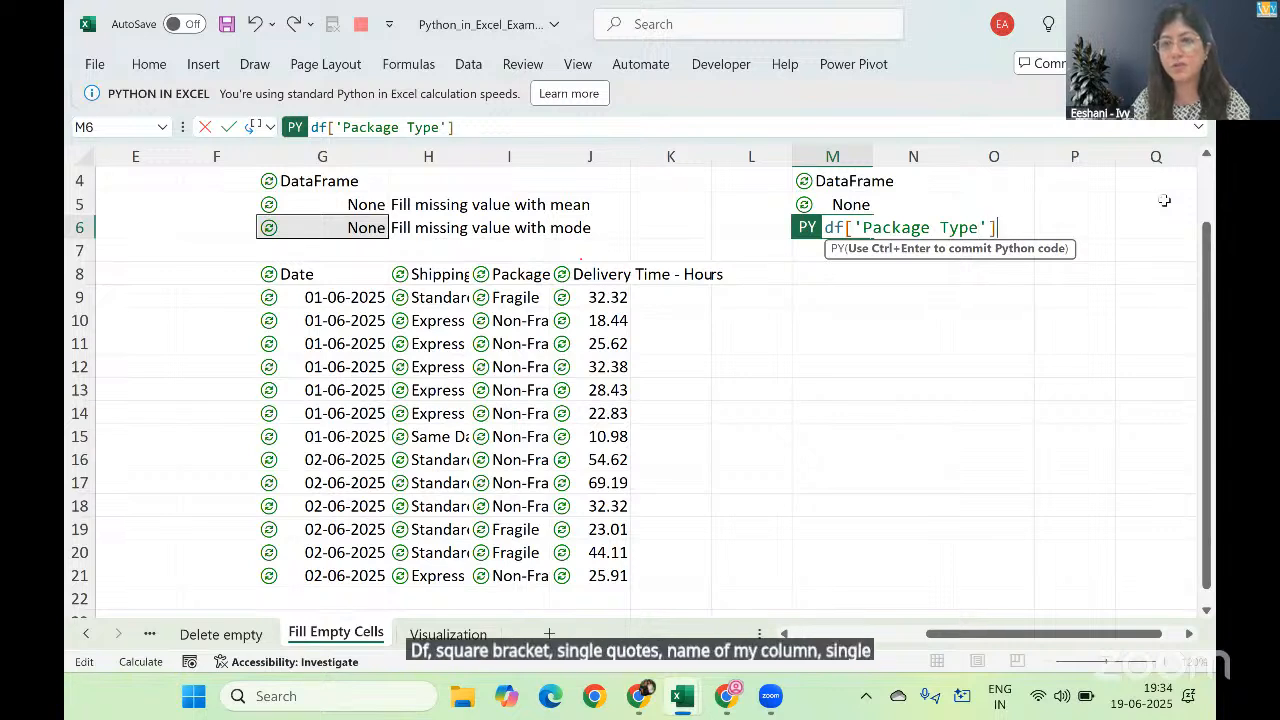
type("]")
Step: Copy the column reference in M6 and extend the formula to df['Package Type']=df['Package Type']
key("shift+Left")
key("shift+Left")
key("shift+Left")
key("shift+Left")
key("shift+Left")
key("shift+Left")
key("shift+Left")
key("shift+Left")
key("ctrl+c")
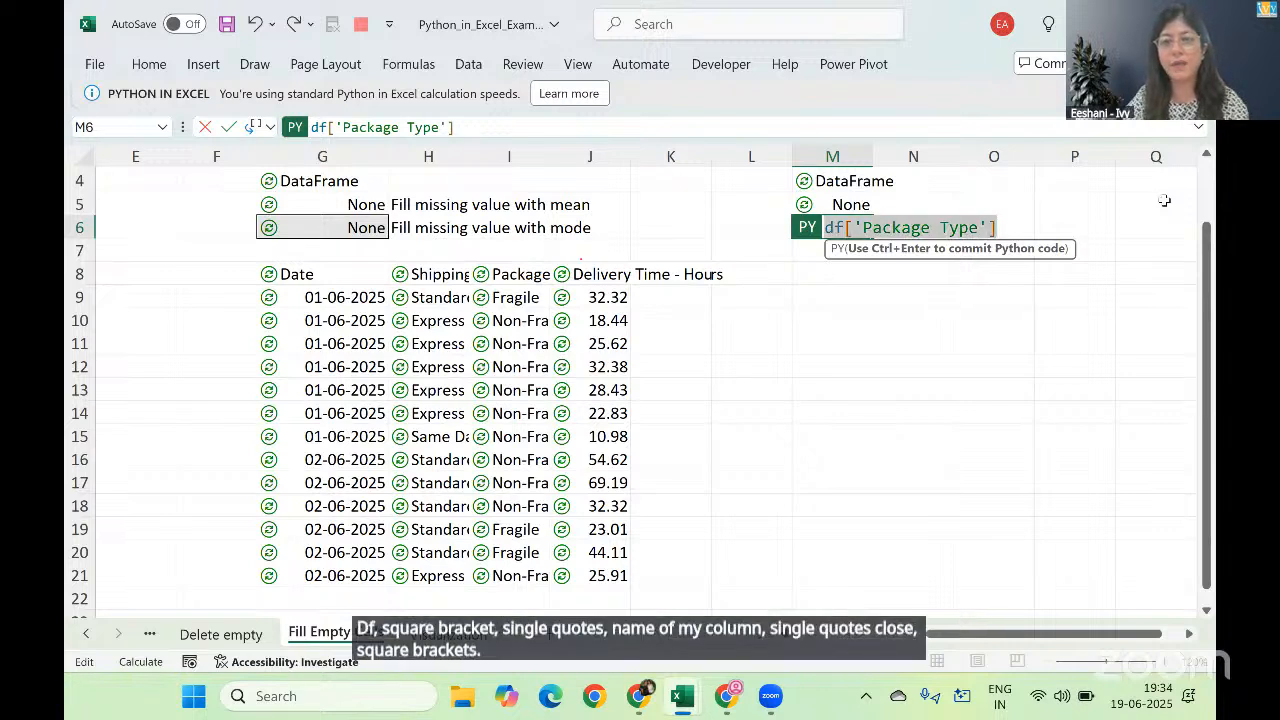
key("Right")
type("=")
key("ctrl+v")
Step: Complete the M6 formula with .fillna(df['Package Type'].mode()) so blanks take the column mode, and commit it
type(".fillna")
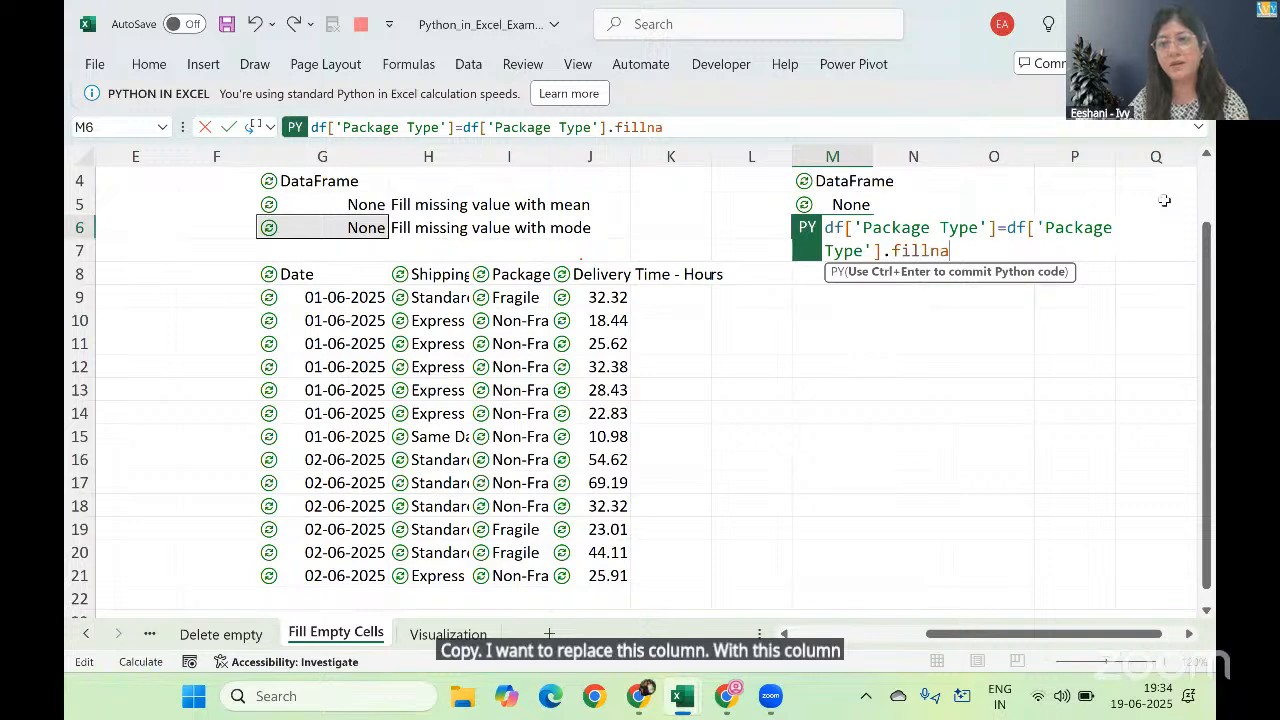
type("(")
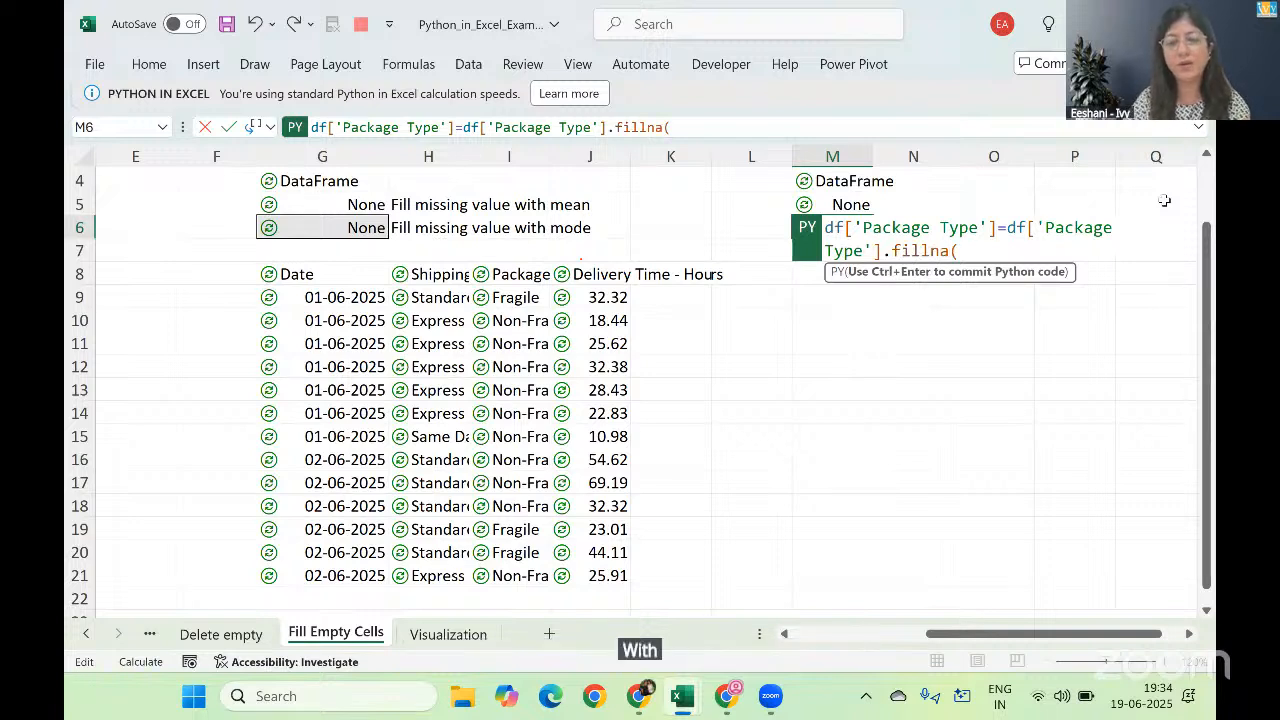
key("ctrl+v")
type(".mode()")
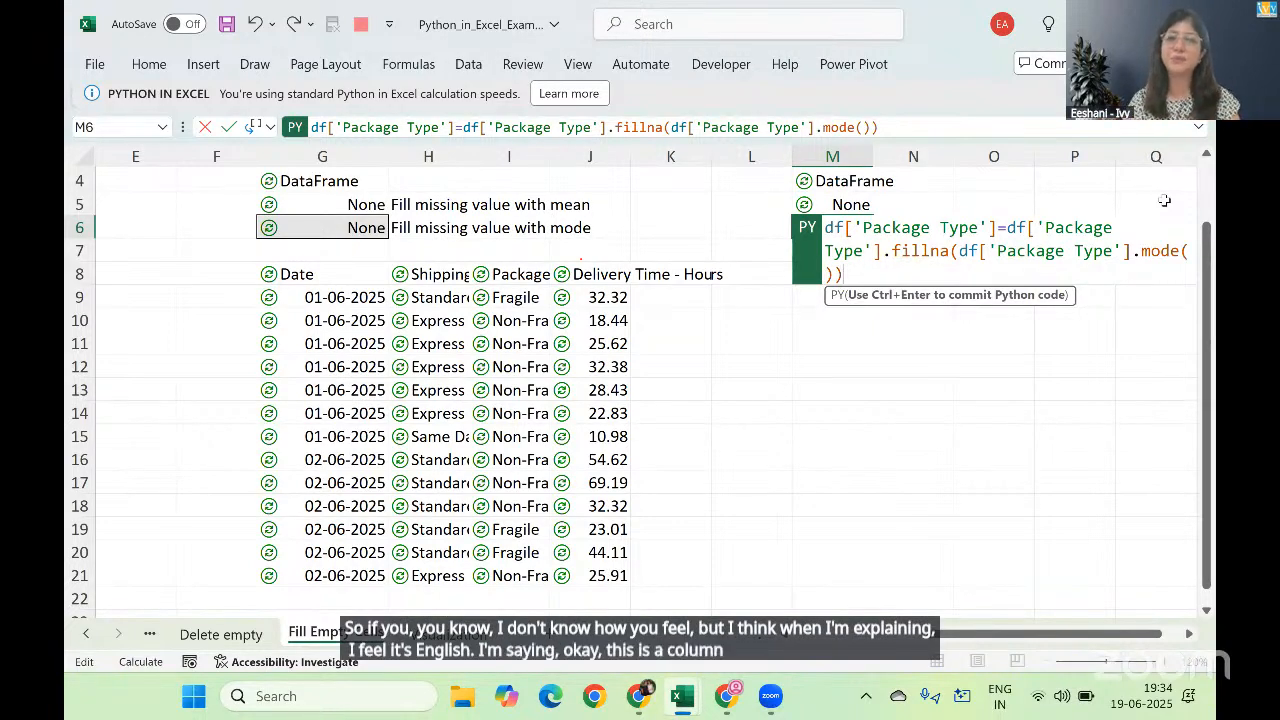
key("ctrl+Return")
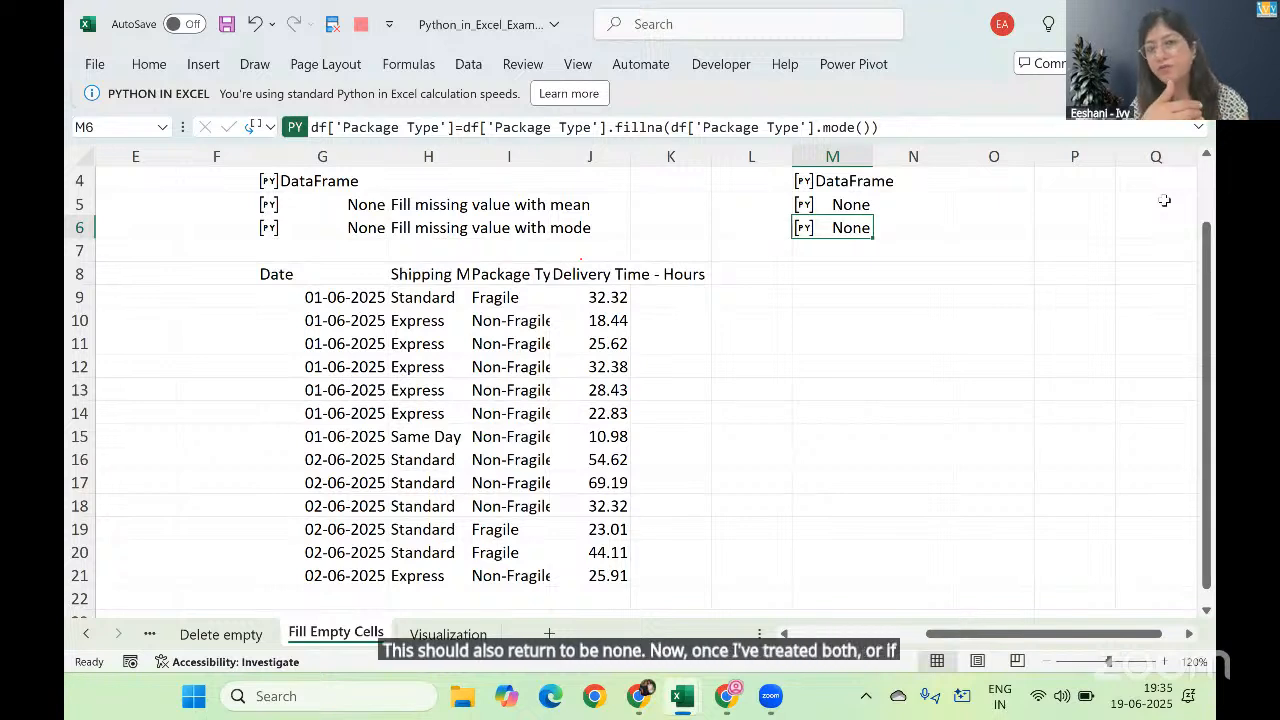
Step: Enter and commit a Python formula in M8 that returns the treated data frame df
key("Down")
key("Down")
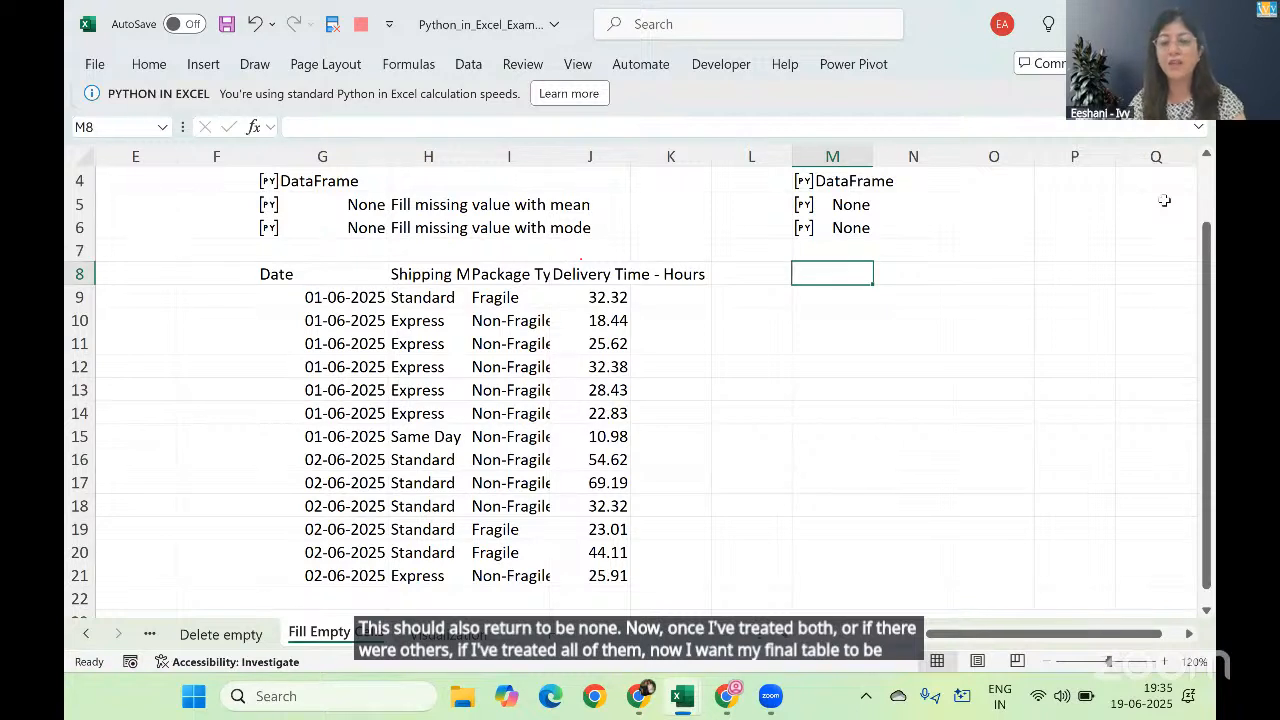
type("=py")
key("Tab")
type("df")
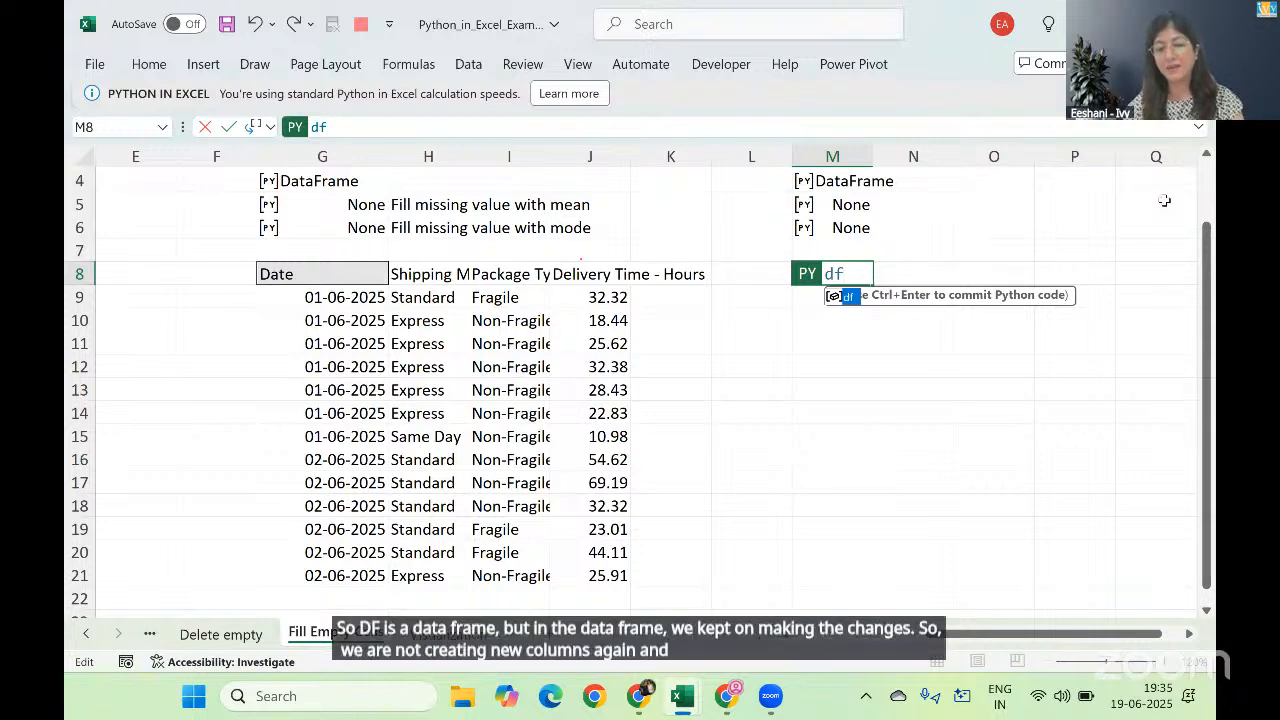
key("ctrl+Return")
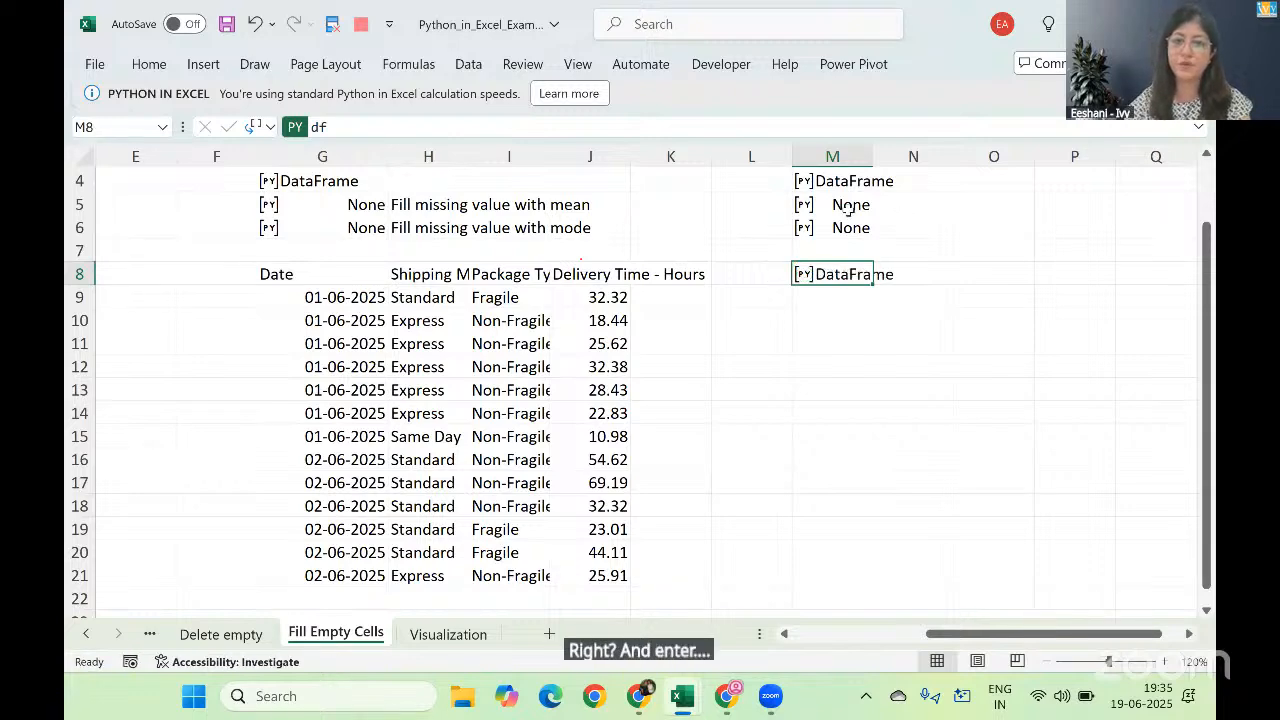
Step: Change the Python output of M8 from a Python object to Excel values
right_click(842, 274)
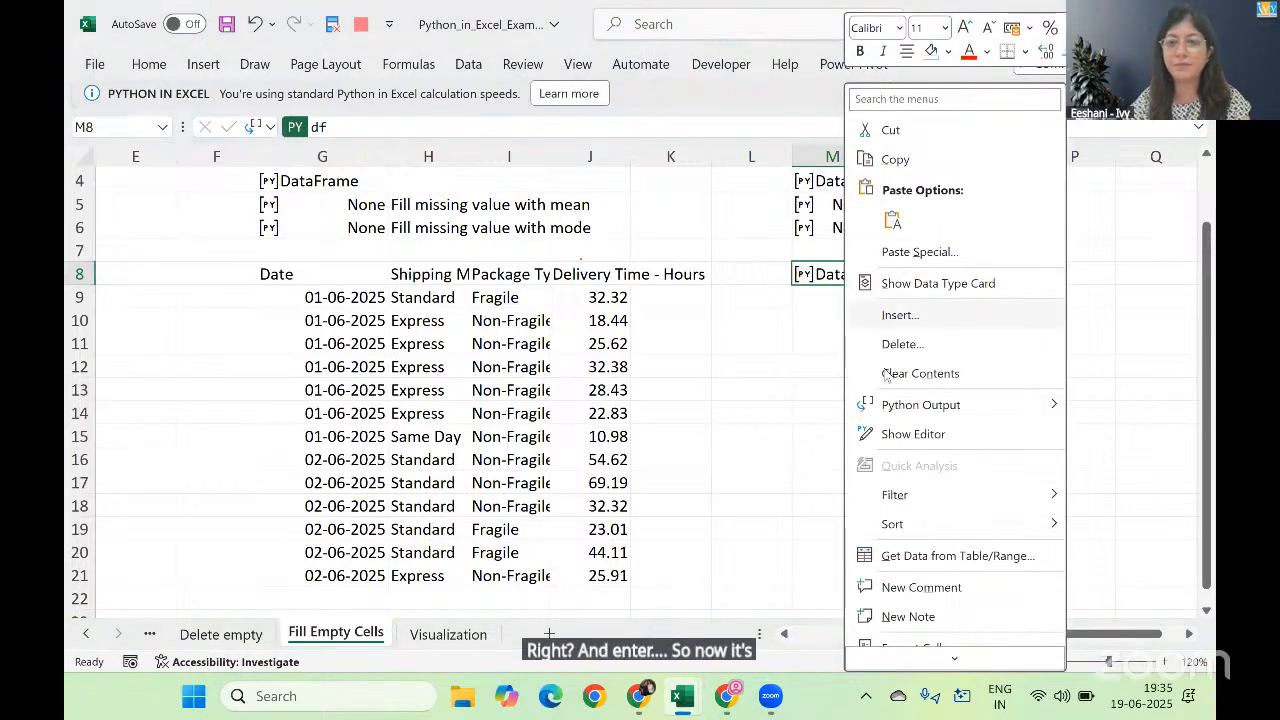
mouse_move(898, 408)
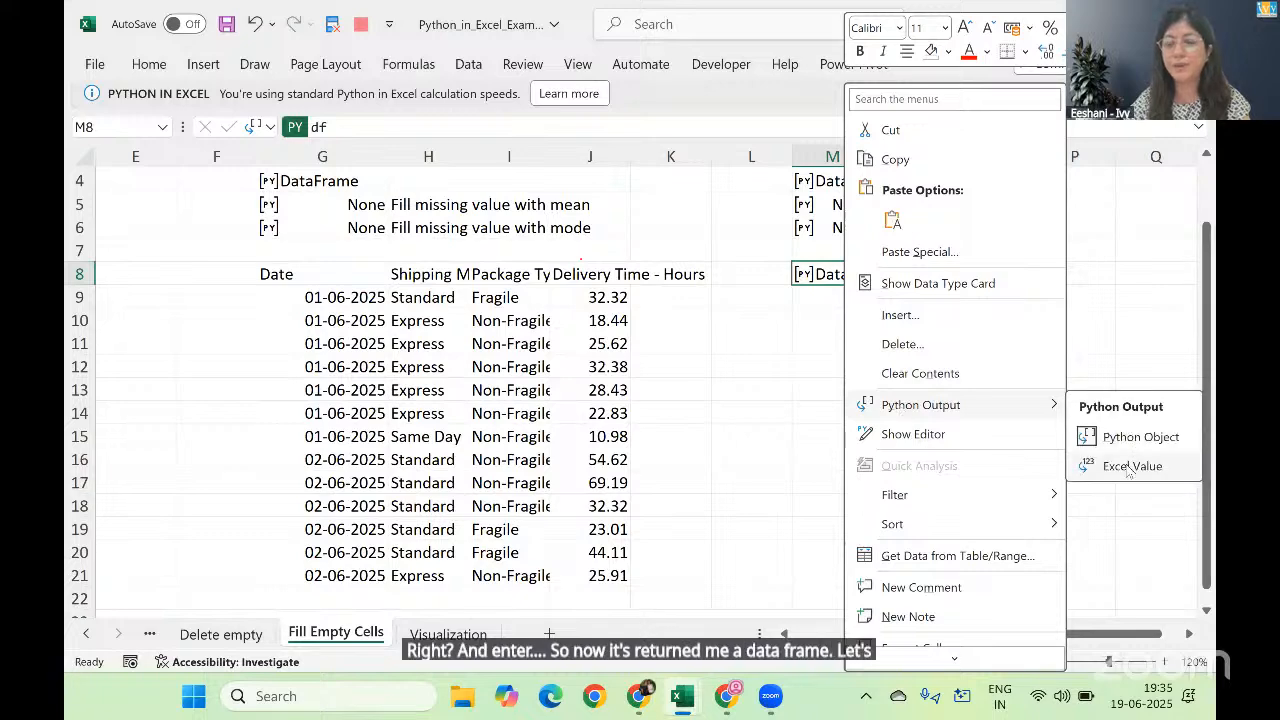
left_click(1120, 465)
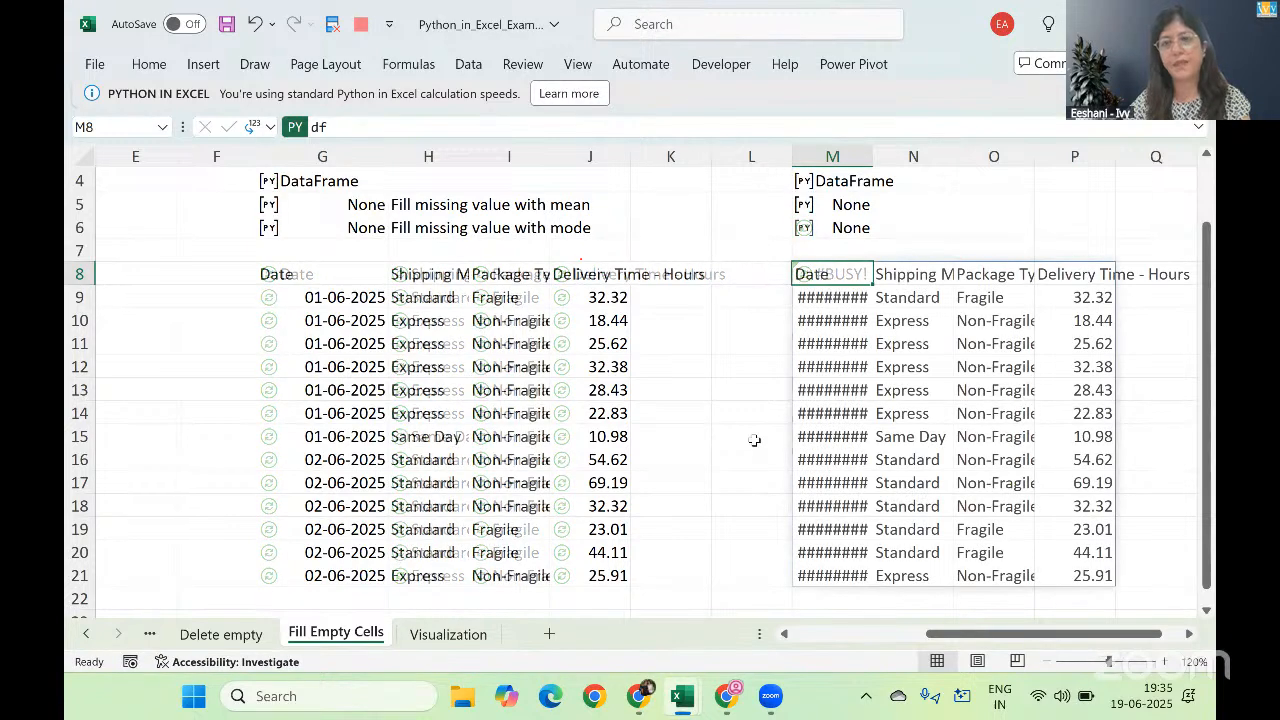
Step: Widen column M enough for the dates in the output table to display fully
left_click(866, 162)
right_click(868, 162)
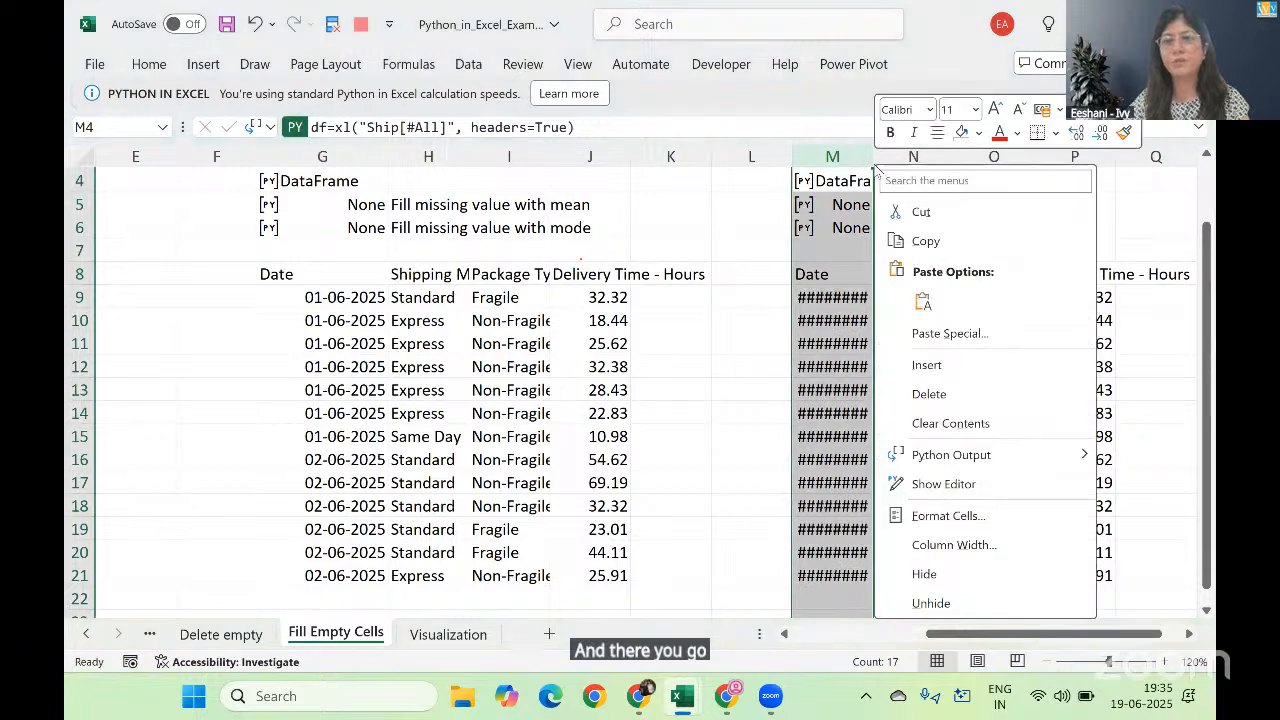
key("Escape")
right_click(866, 162)
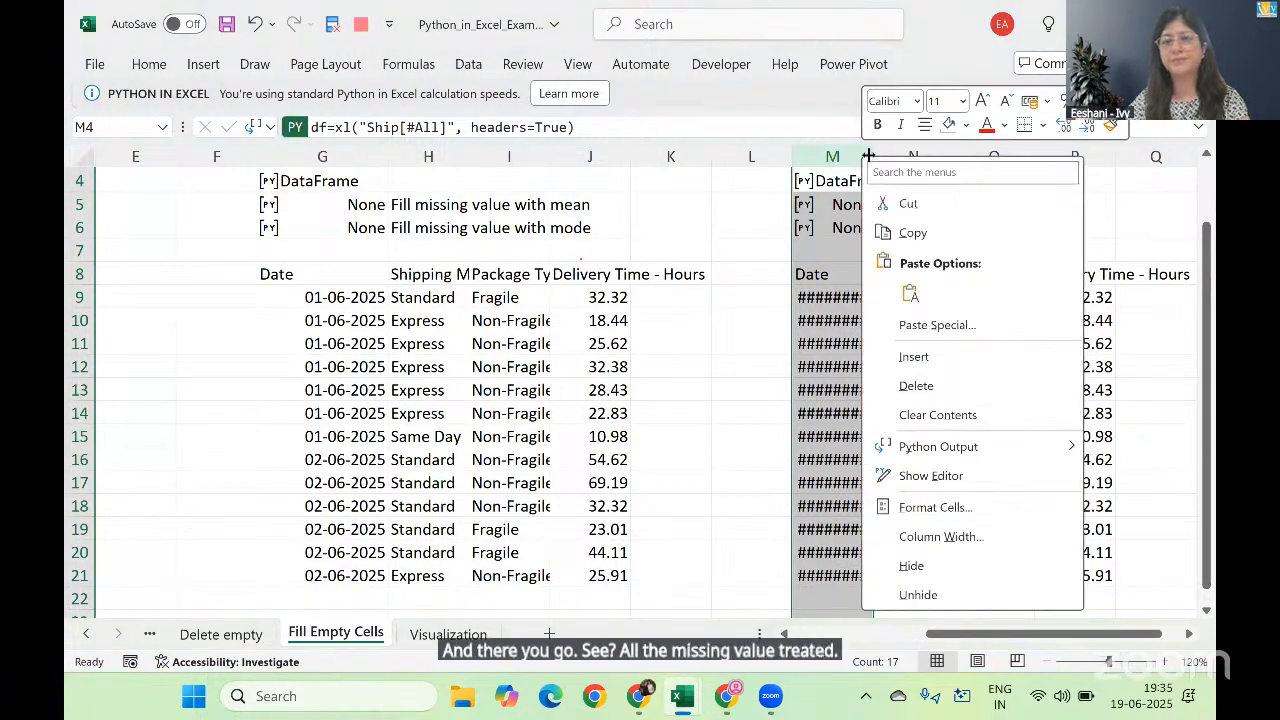
key("Escape")
left_click_drag(874, 157, 901, 157)
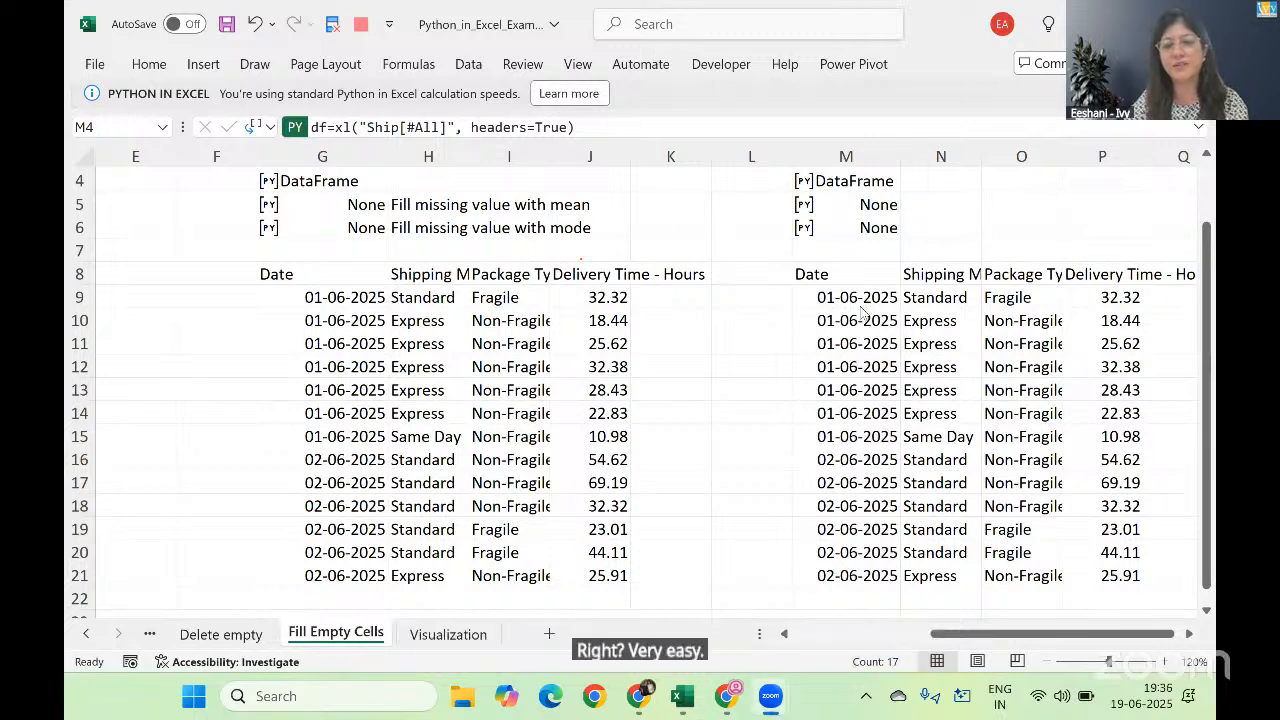
Step: Open the Visualization sheet, and review the finished charts on the Visualization sheet of the solutions workbook with the formula bar collapsed
left_click(417, 640)
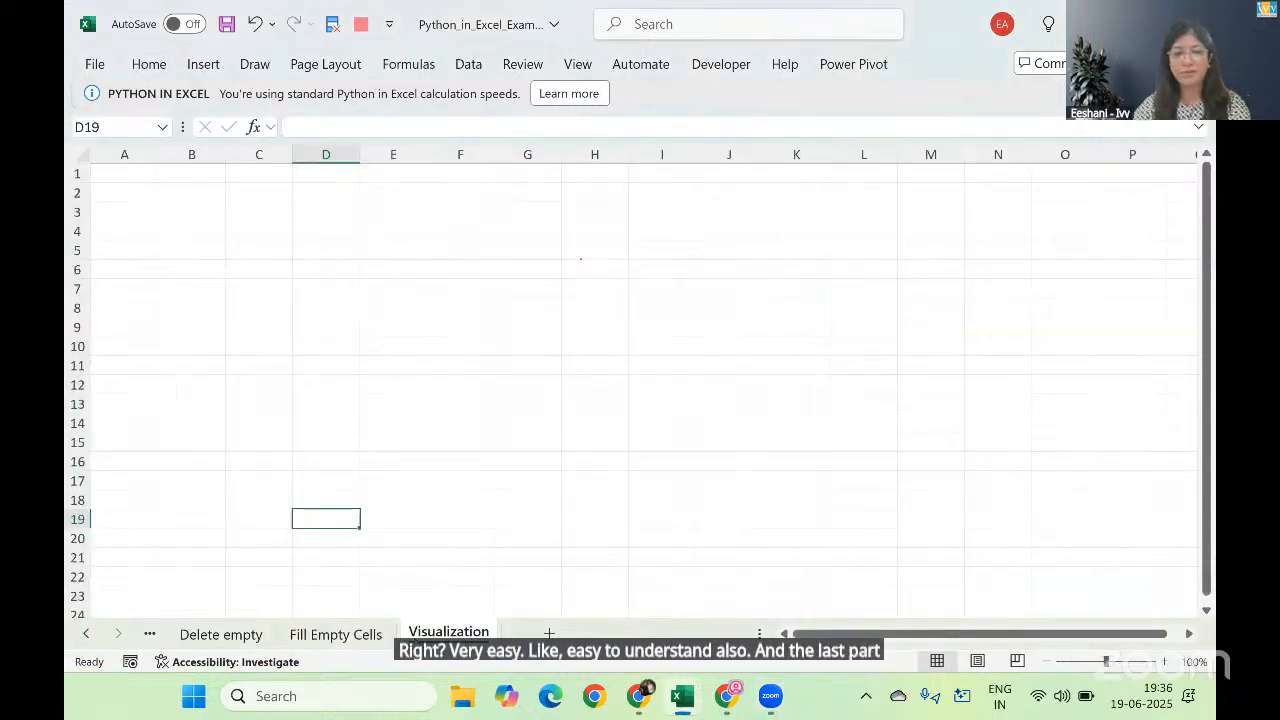
left_click(393, 423)
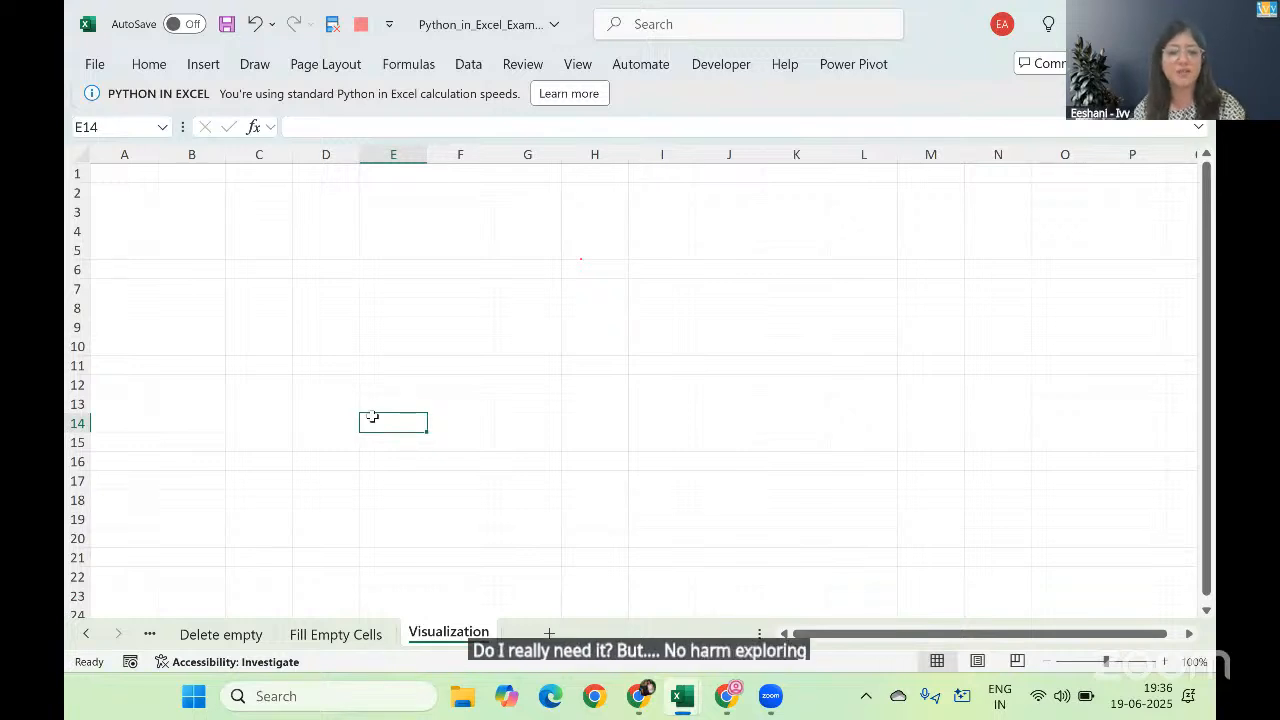
key("alt+Tab")
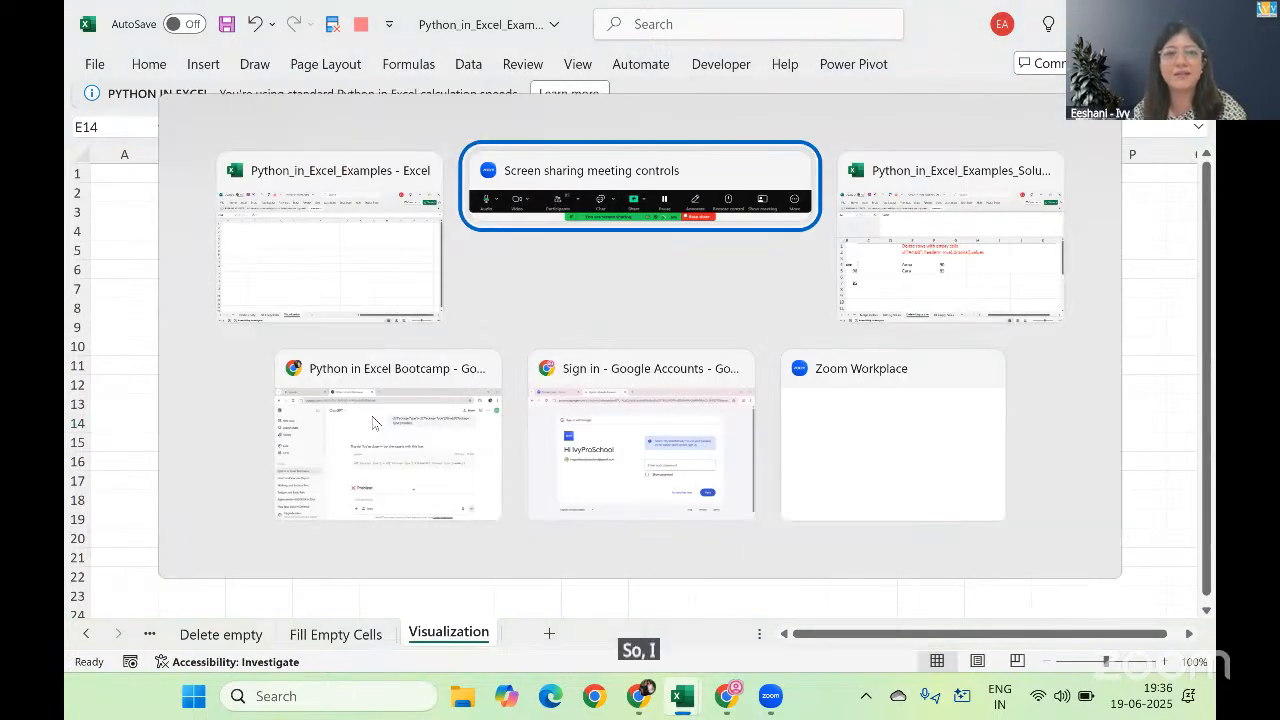
key("alt+Tab")
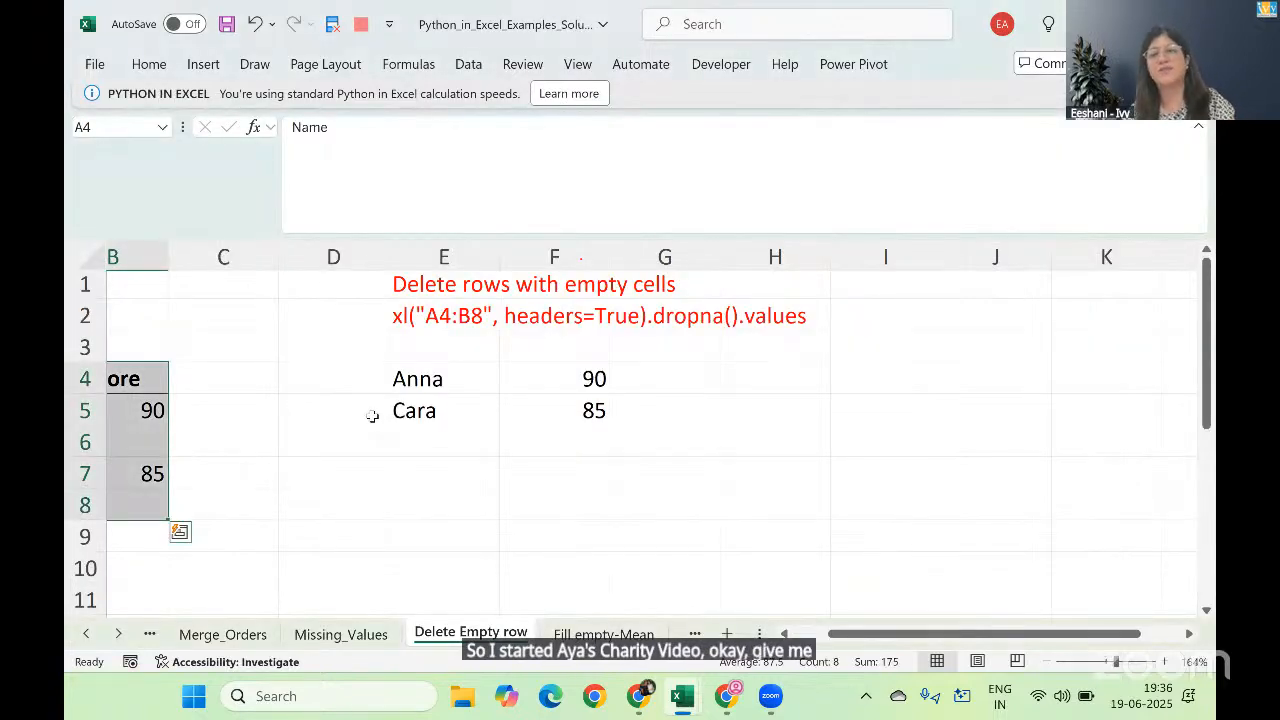
key("ctrl+Page_Down")
key("ctrl+Page_Down")
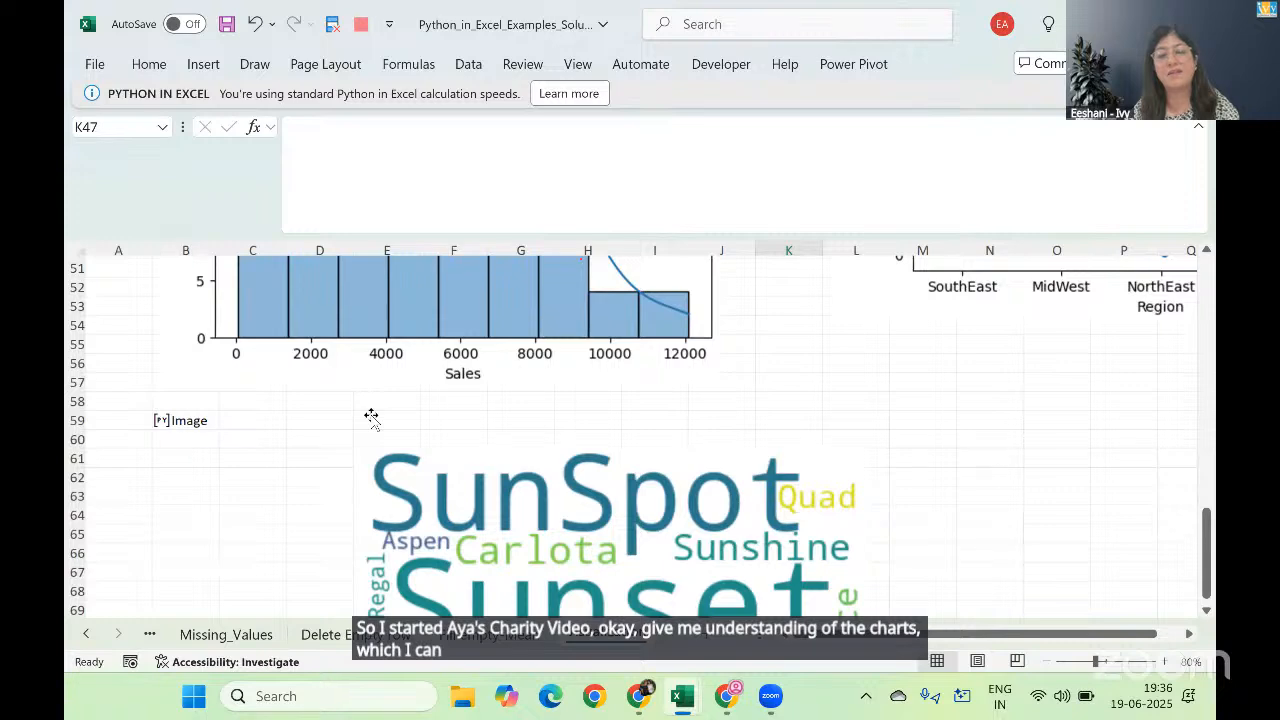
scroll(371, 416, "down", 4)
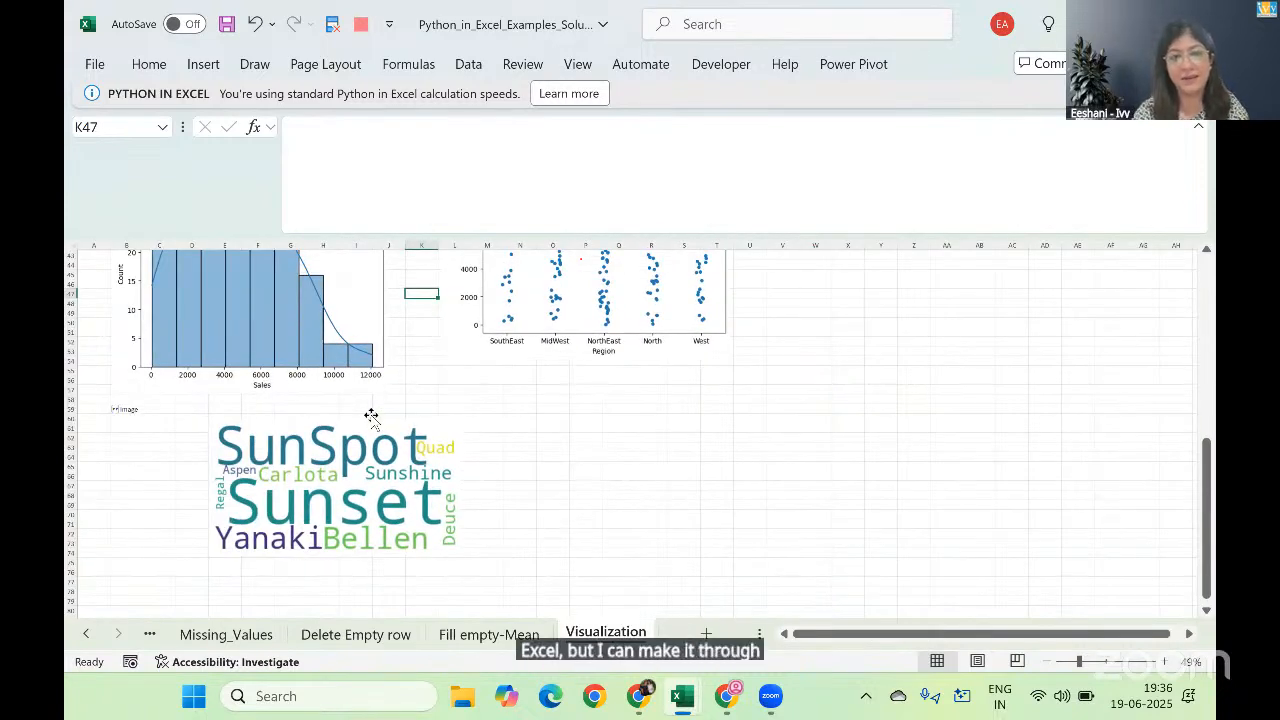
scroll(371, 416, "up", 10)
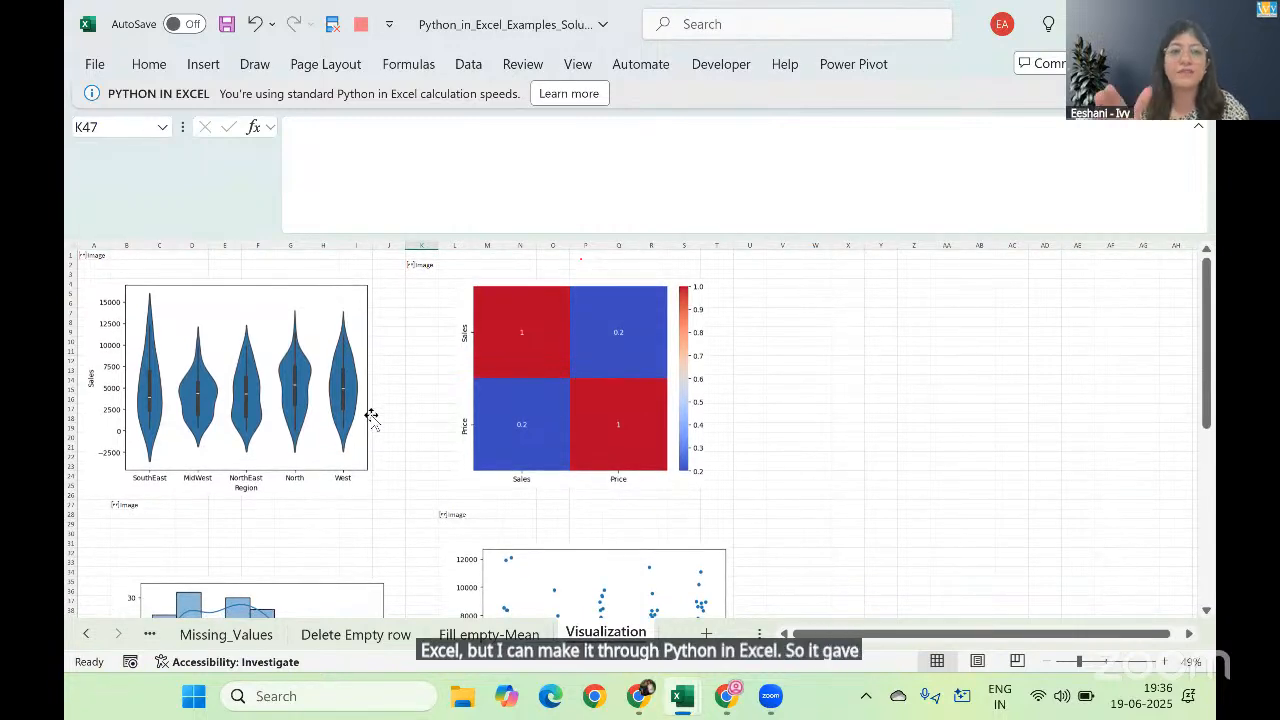
left_click(1198, 128)
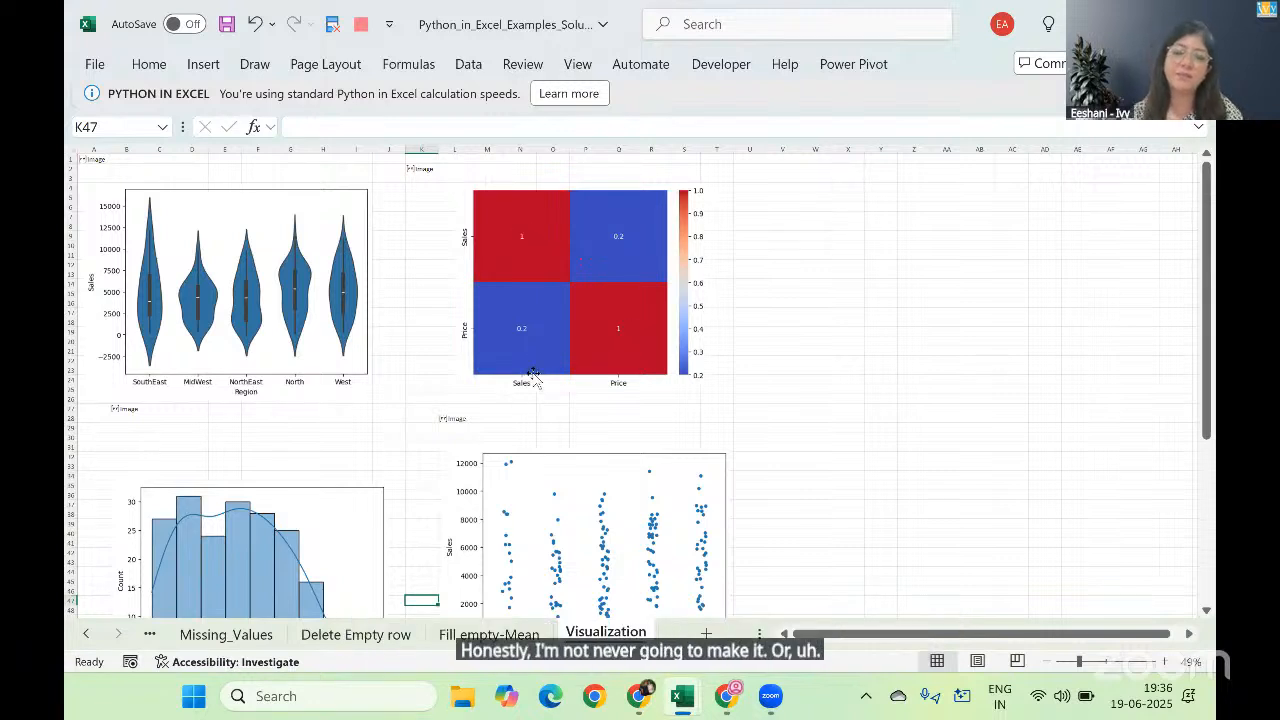
scroll(528, 374, "down", 7)
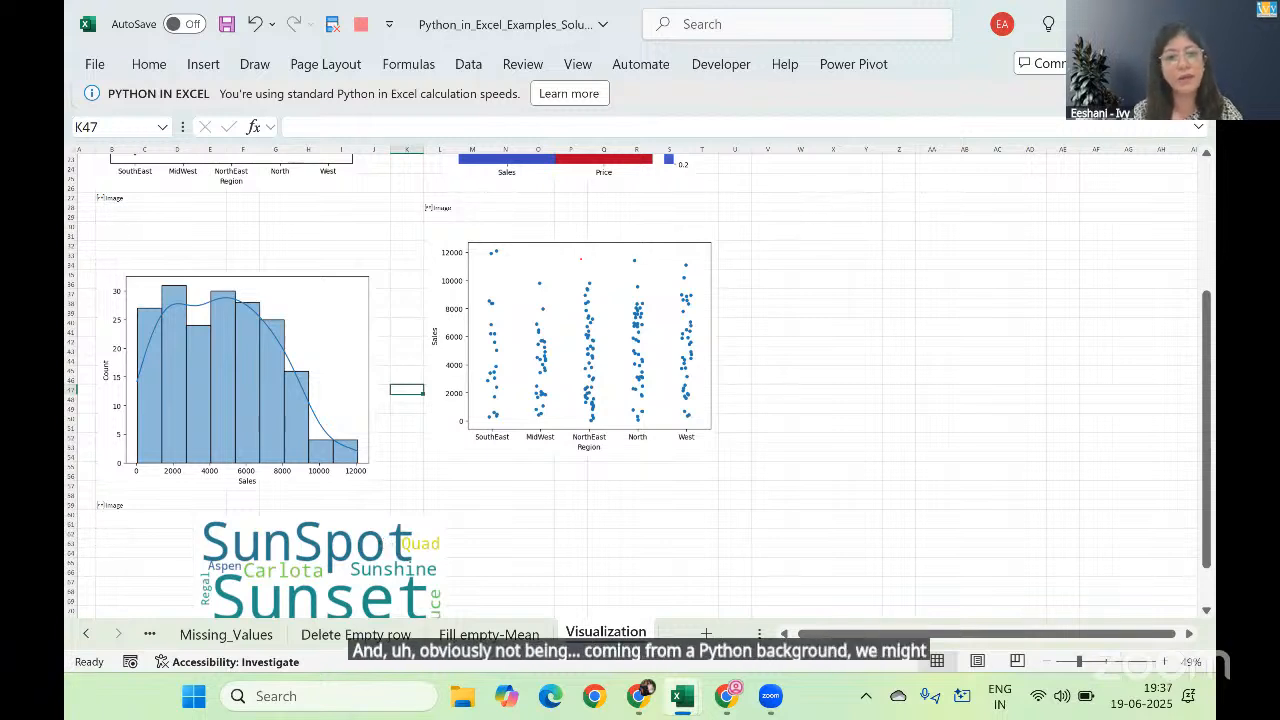
Step: Switch to the ChatGPT conversation in Chrome and copy the WordCloud code that renders the image with matplotlib.pyplot
left_click(638, 696)
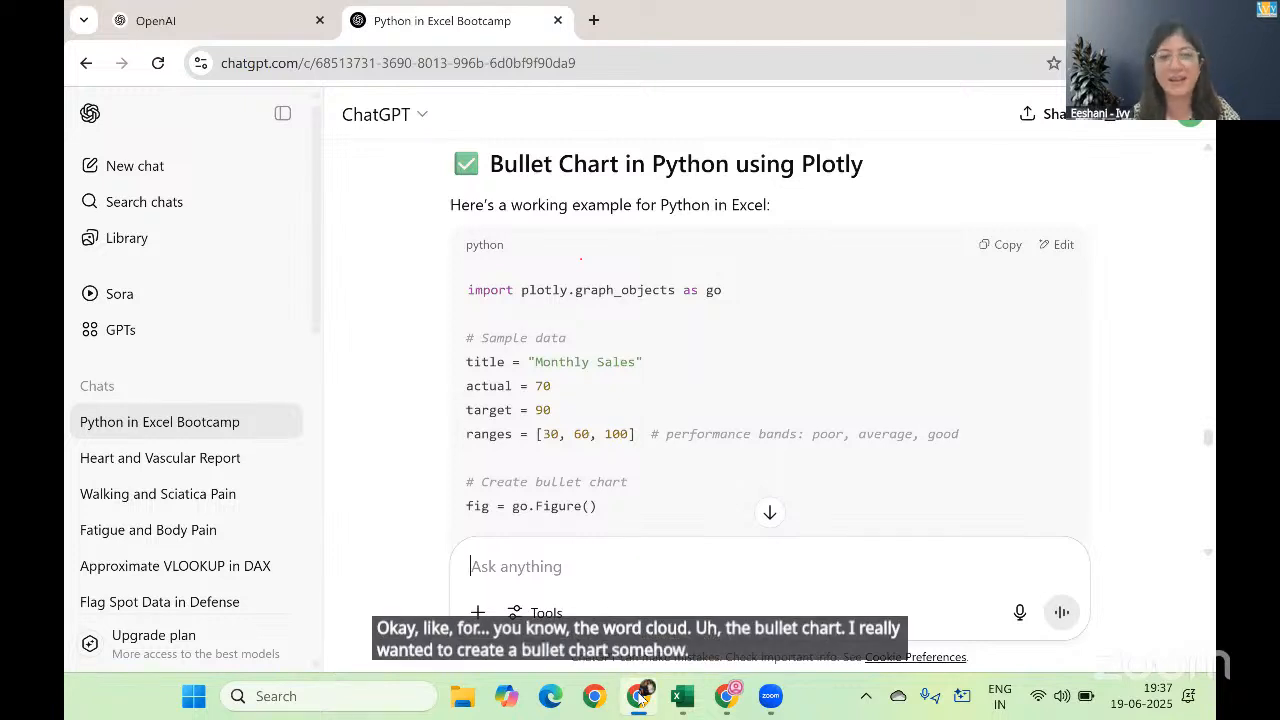
scroll(769, 340, "up", 5)
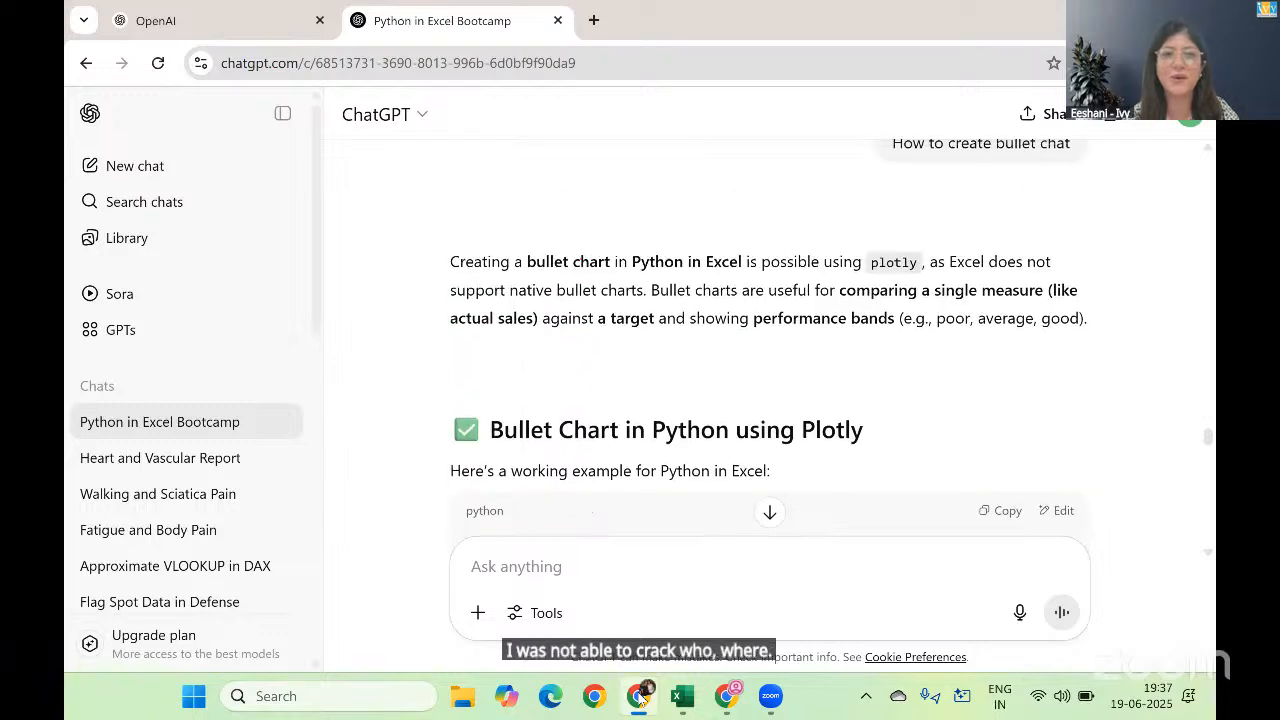
scroll(769, 340, "up", 10)
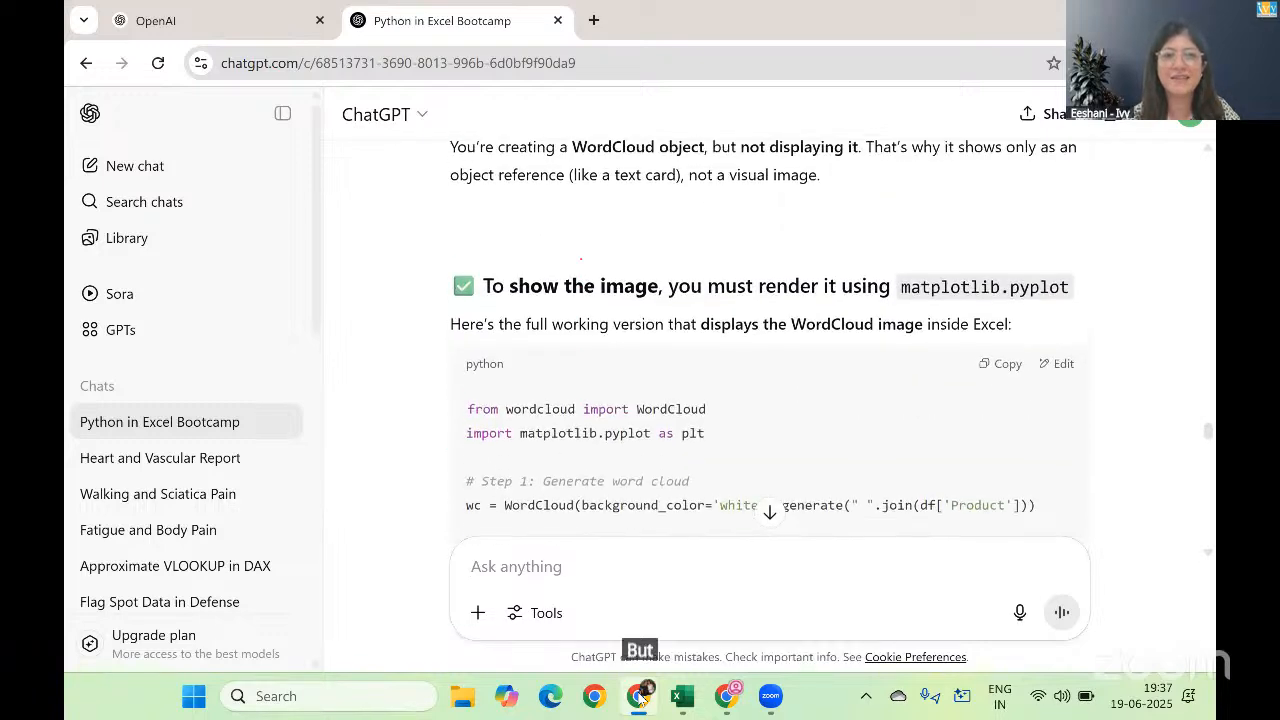
scroll(769, 400, "down", 3)
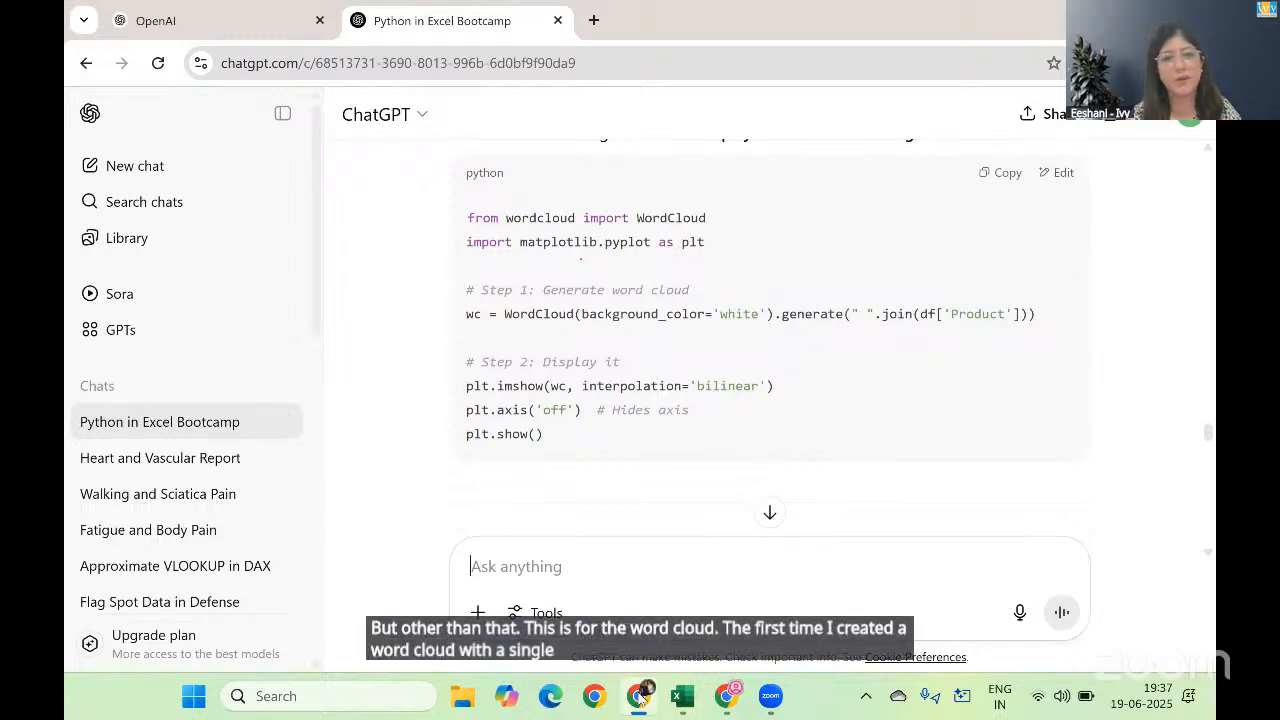
scroll(769, 350, "up", 5)
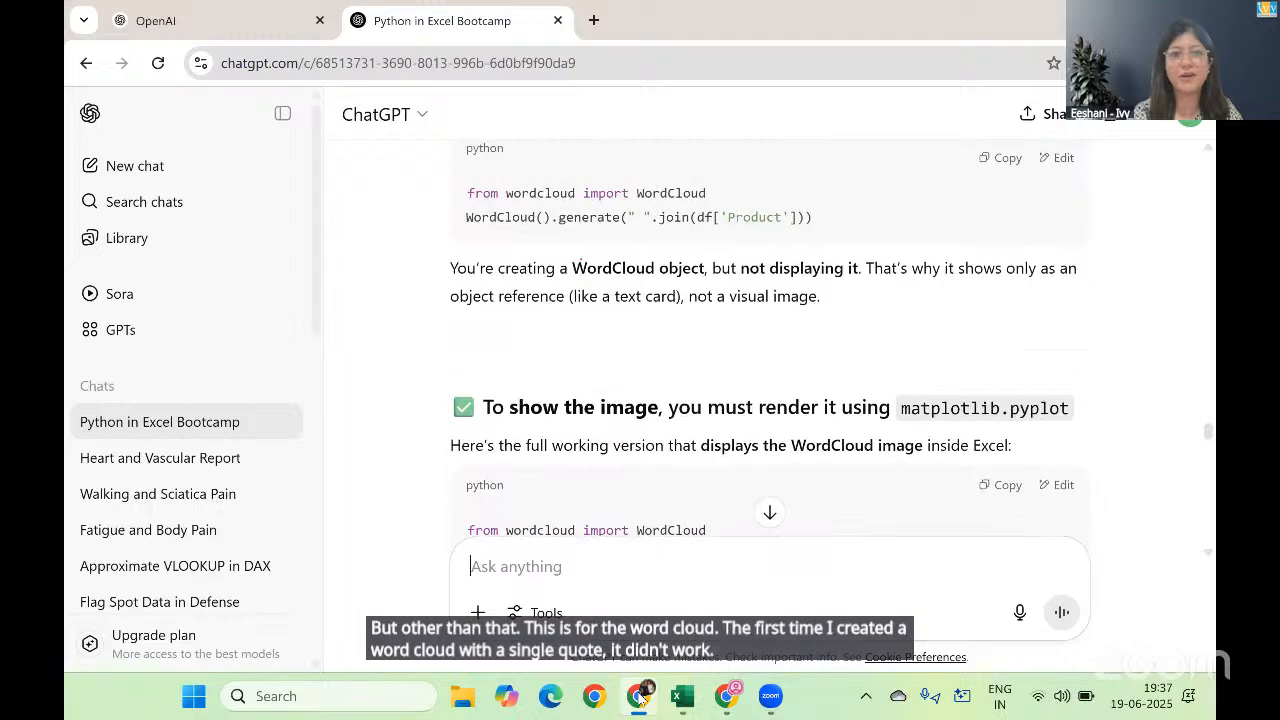
scroll(769, 350, "up", 3)
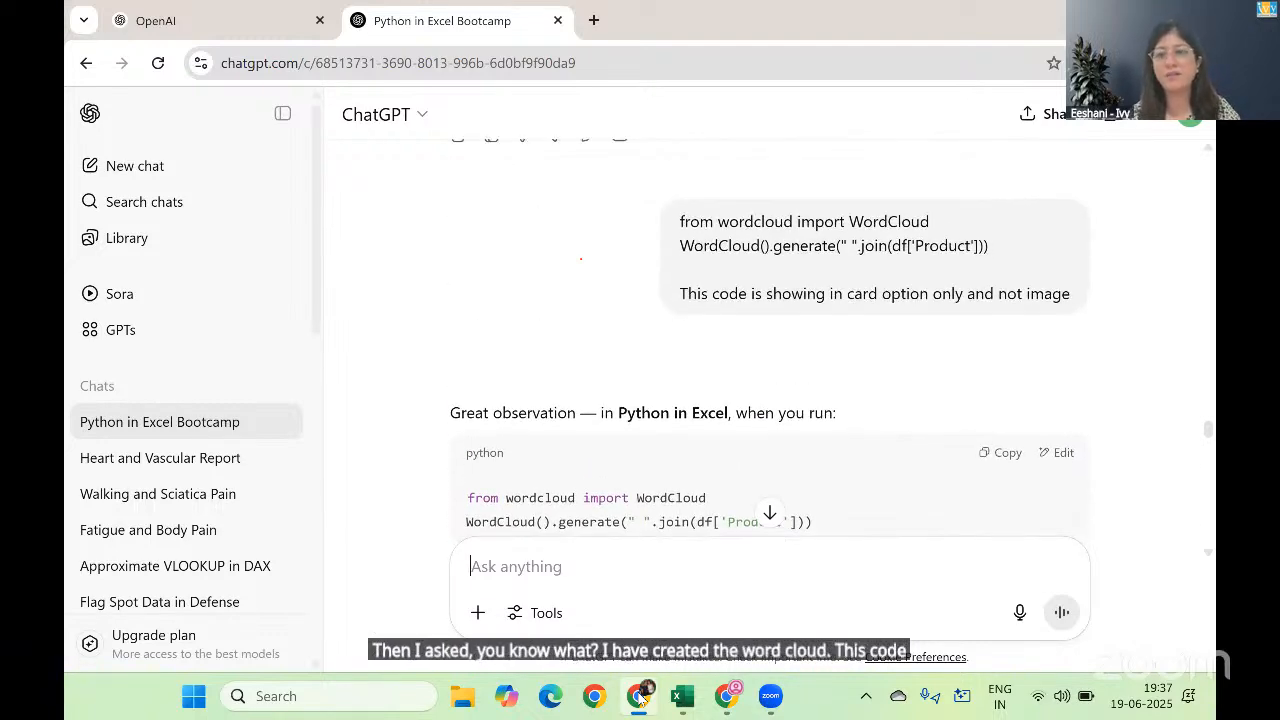
scroll(769, 350, "down", 8)
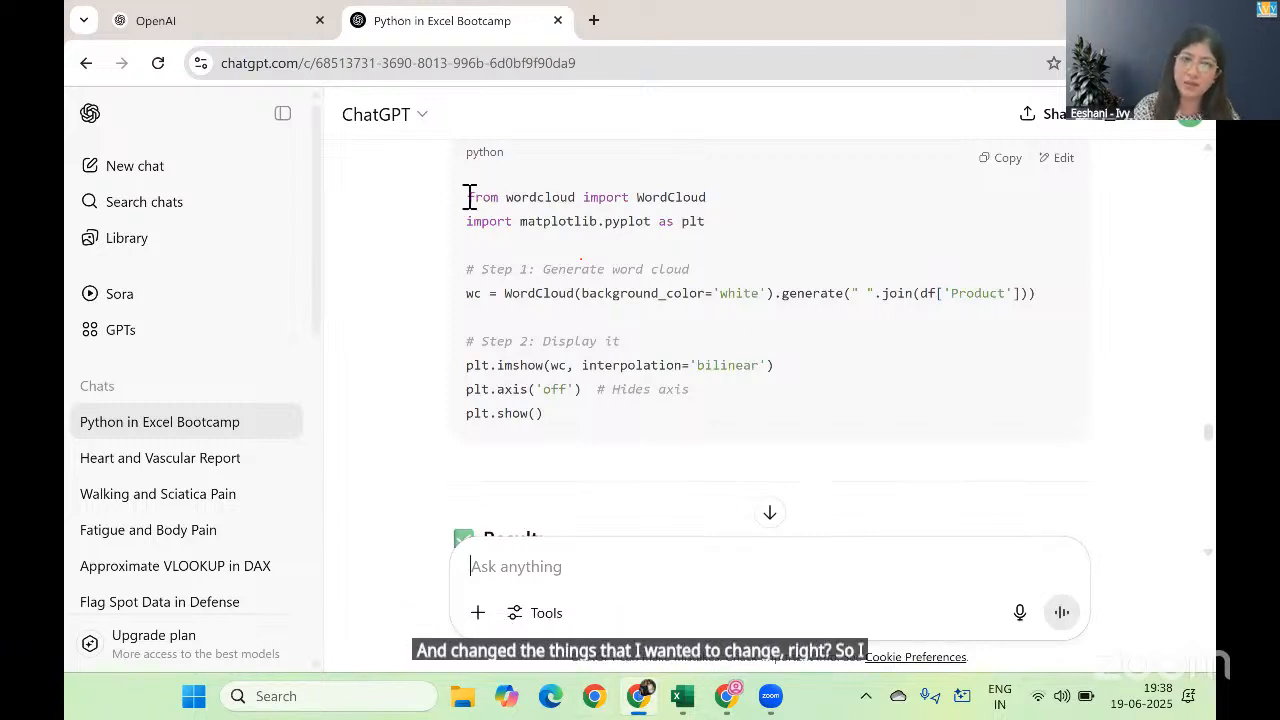
left_click_drag(466, 195, 570, 434)
key("ctrl+c")
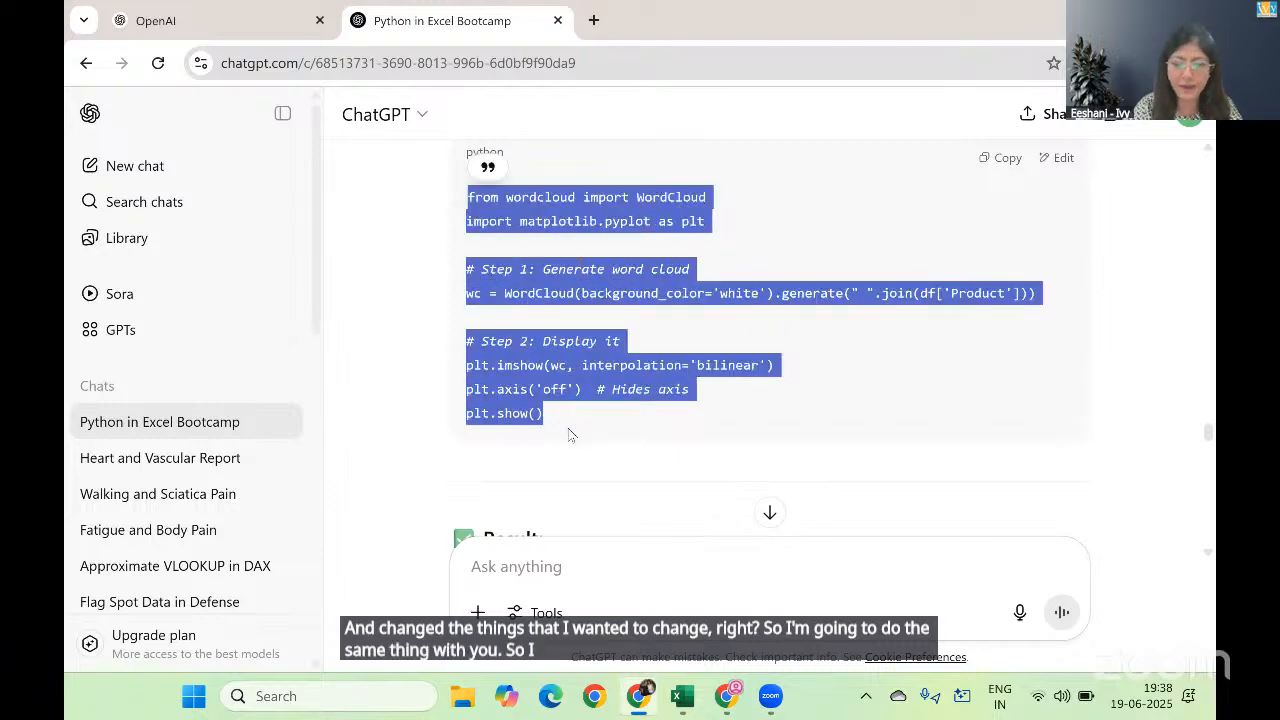
Step: Return to the examples workbook in Excel and paste the copied WordCloud code into a Python formula in B2 of the Visualization sheet
key("alt+Tab")
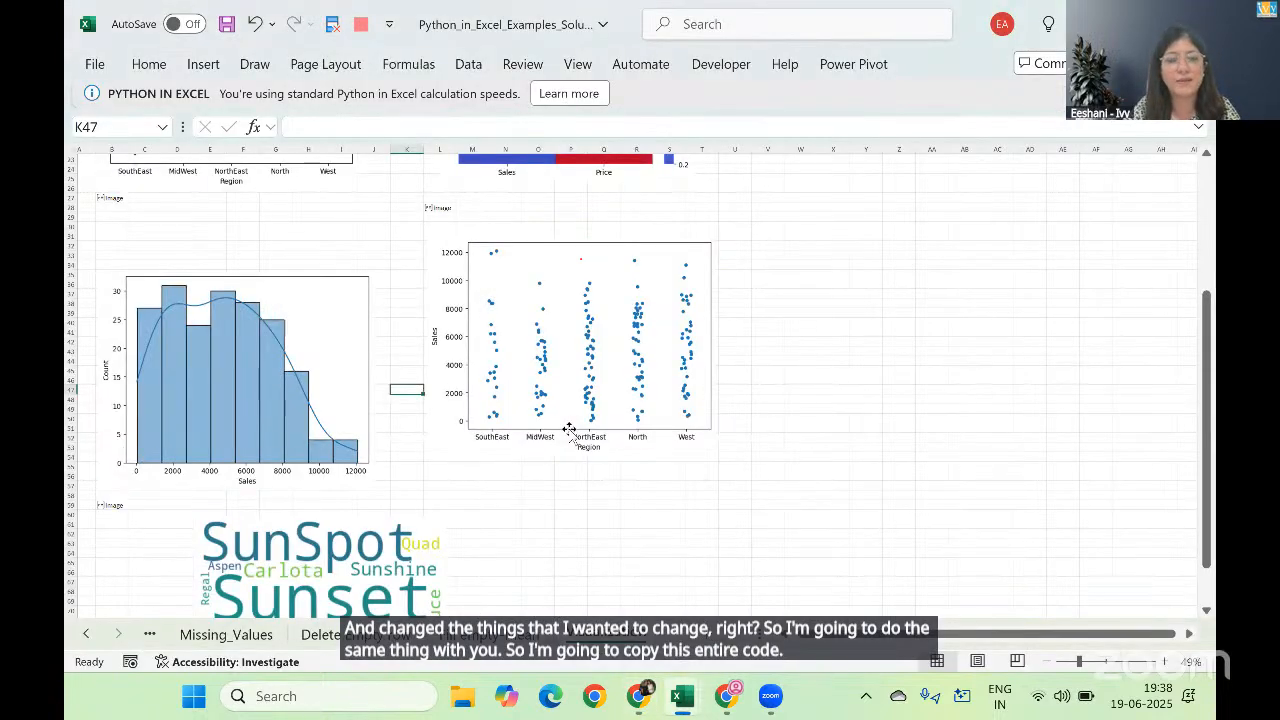
key("alt+Tab")
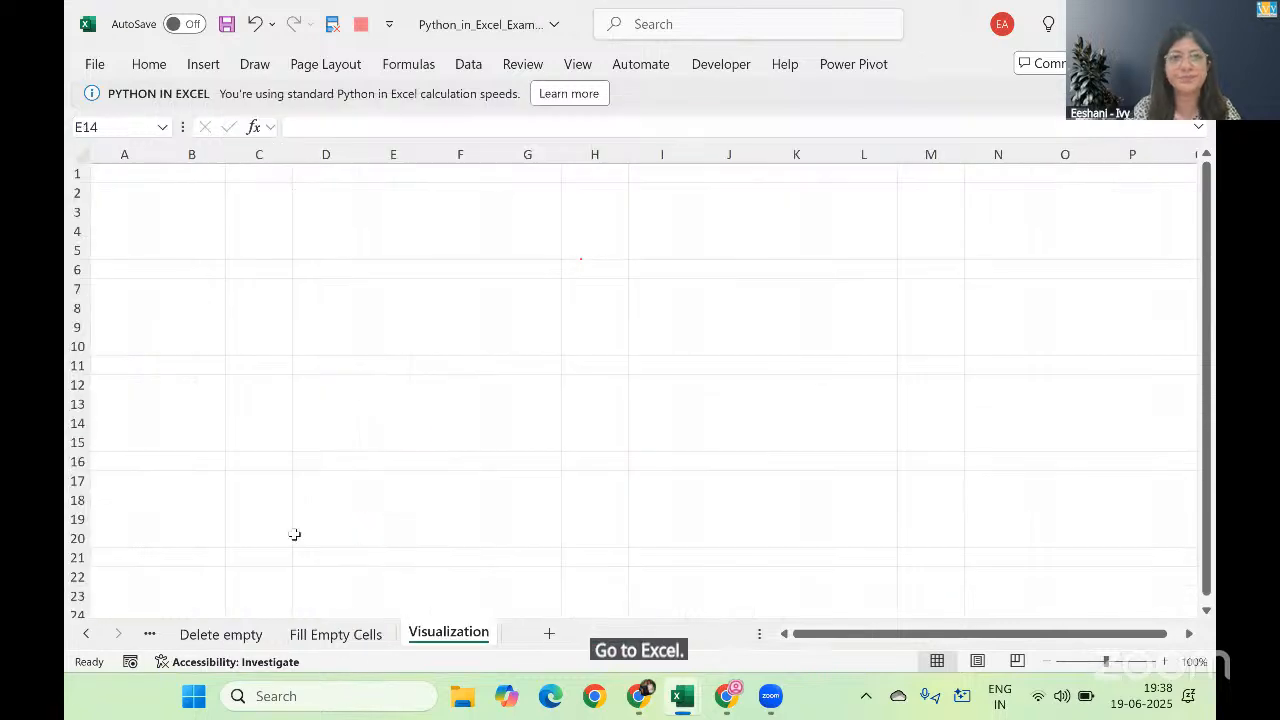
left_click(190, 195)
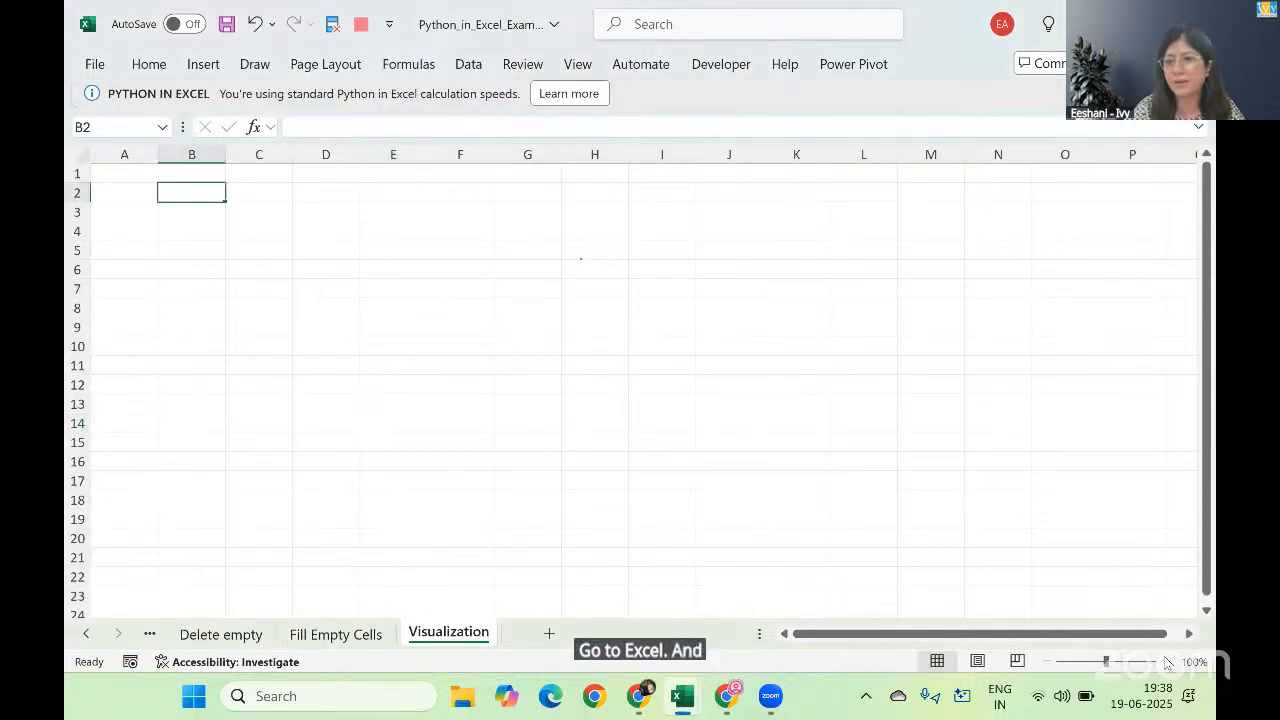
left_click(1166, 662)
left_click(1166, 662)
left_click(1166, 662)
left_click(1166, 662)
left_click(1166, 662)
left_click(1166, 662)
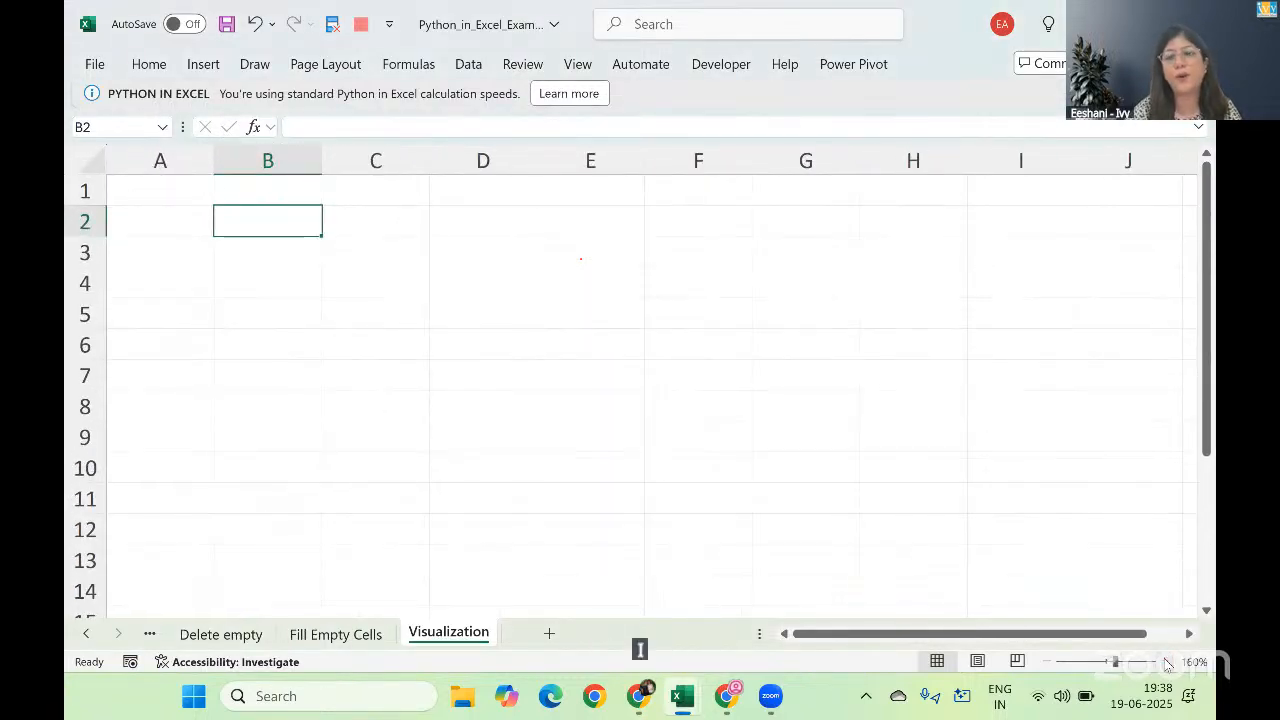
type("=py")
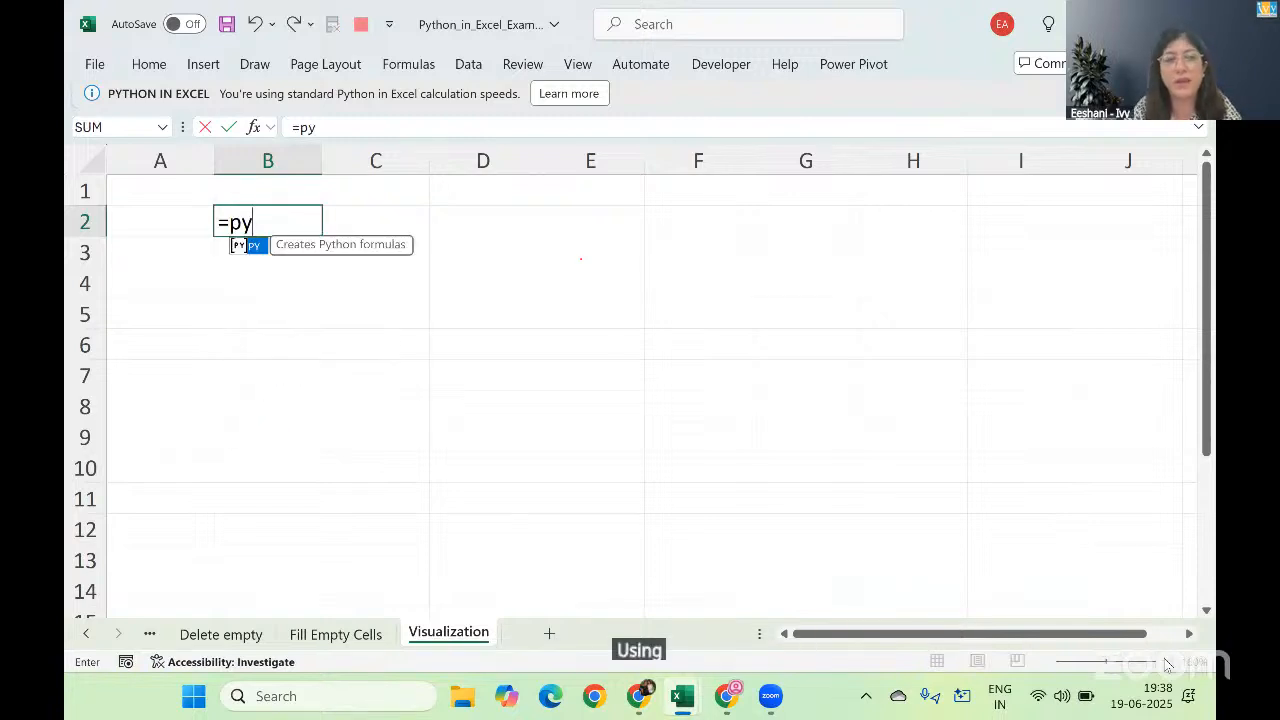
key("Tab")
key("ctrl+v")
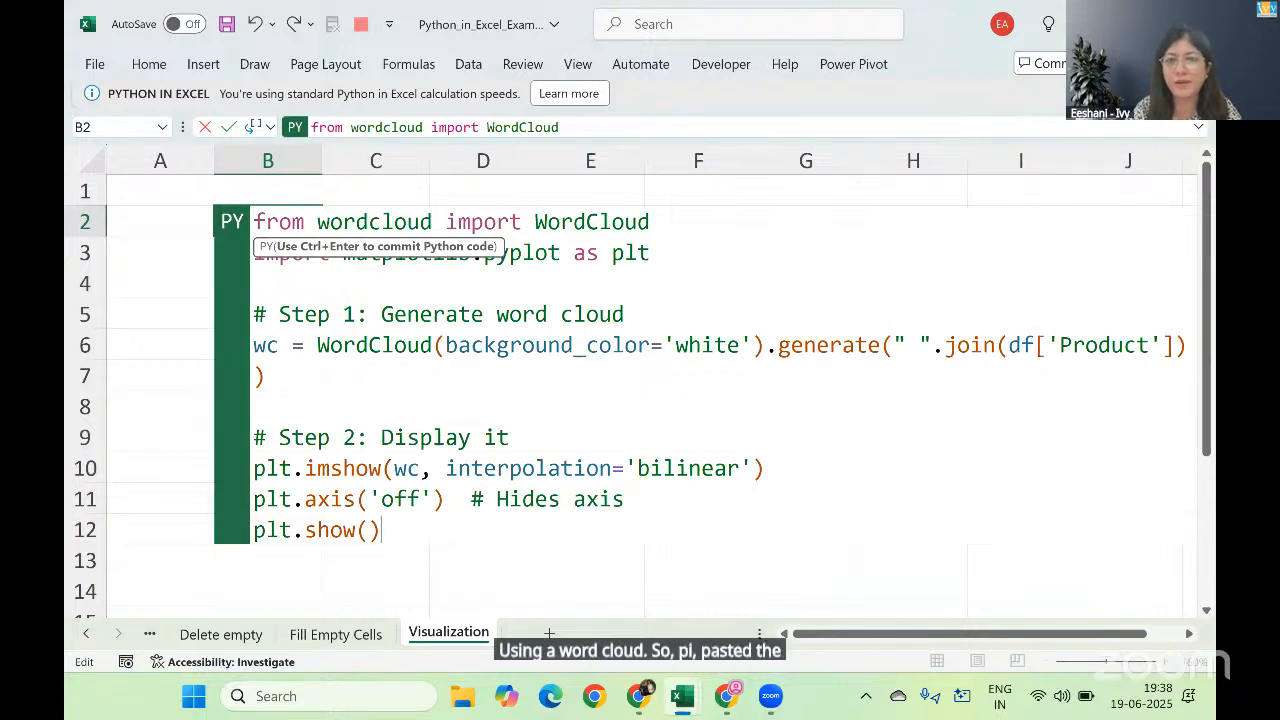
Step: Go through the pasted word cloud code in B2 down to plt.show() and commit the Python formula
left_click(396, 301)
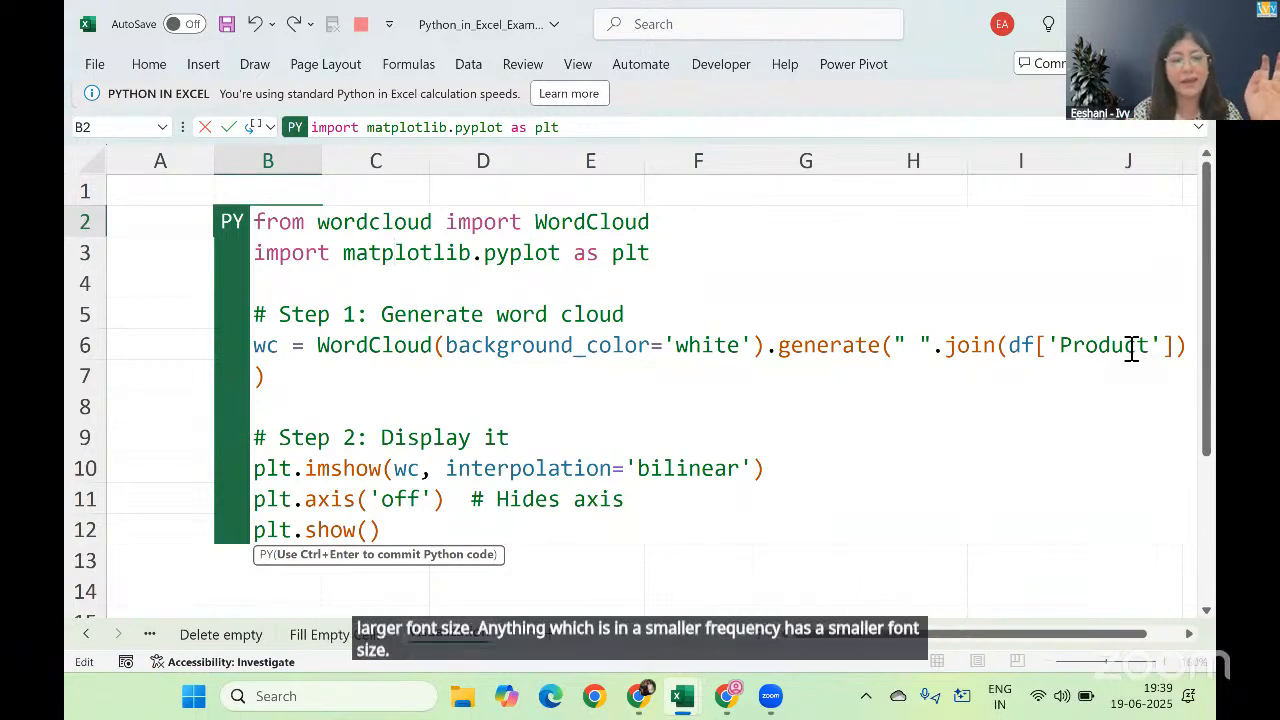
key("Down")
key("Down")
key("Down")
key("Down")
key("Down")
key("Down")
key("Down")
key("Down")
key("Down")
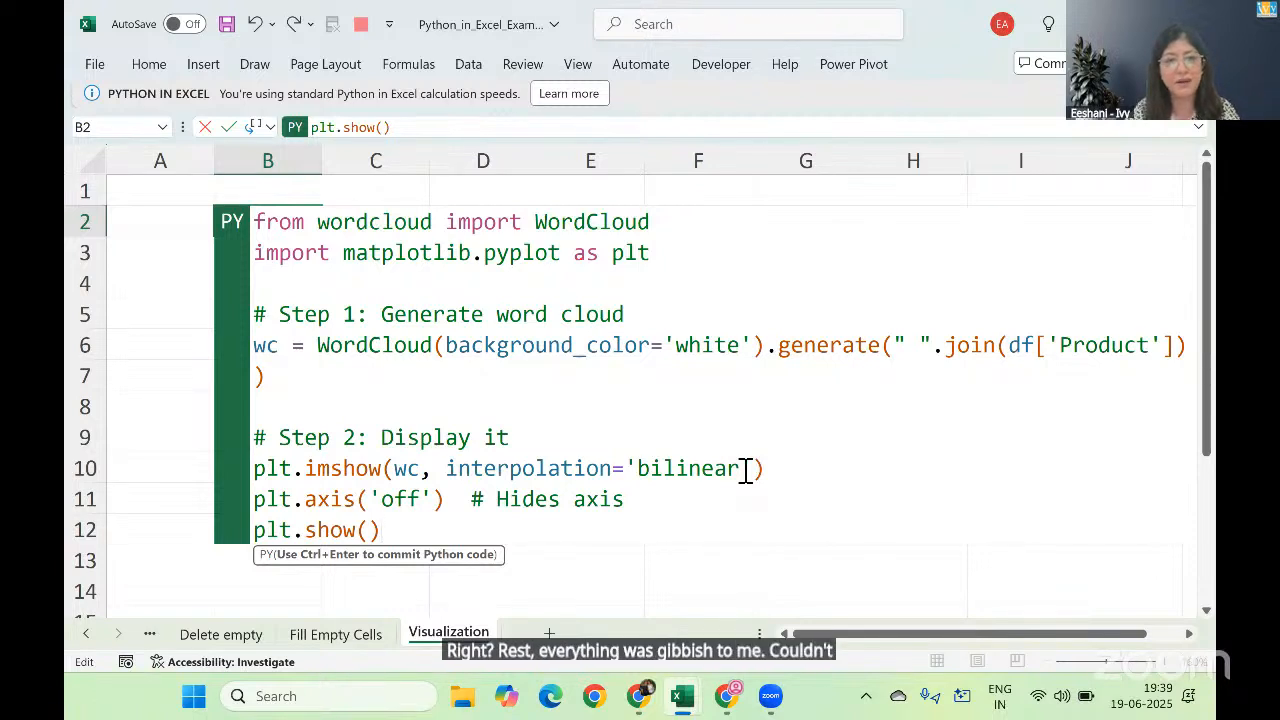
key("ctrl+Return")
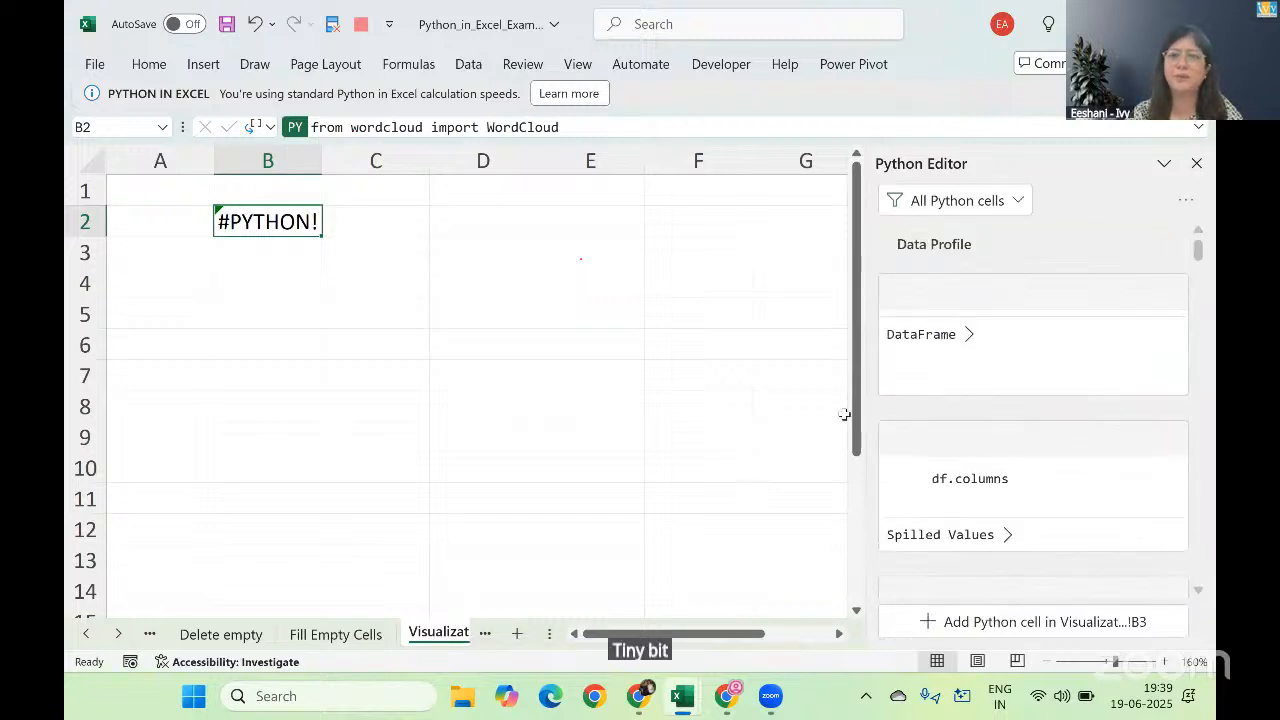
Step: Close the Python Editor, reopen the B2 formula to check its code, and commit it again
left_click(1196, 164)
double_click(285, 222)
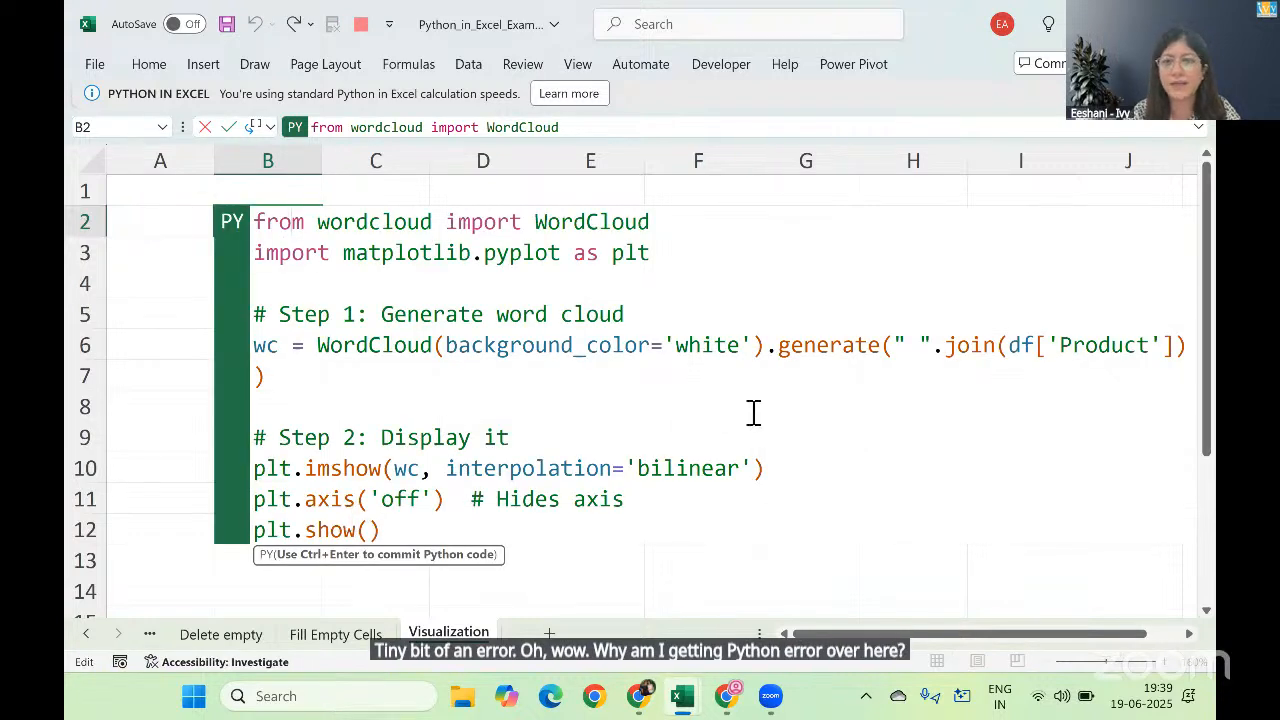
key("ctrl+Return")
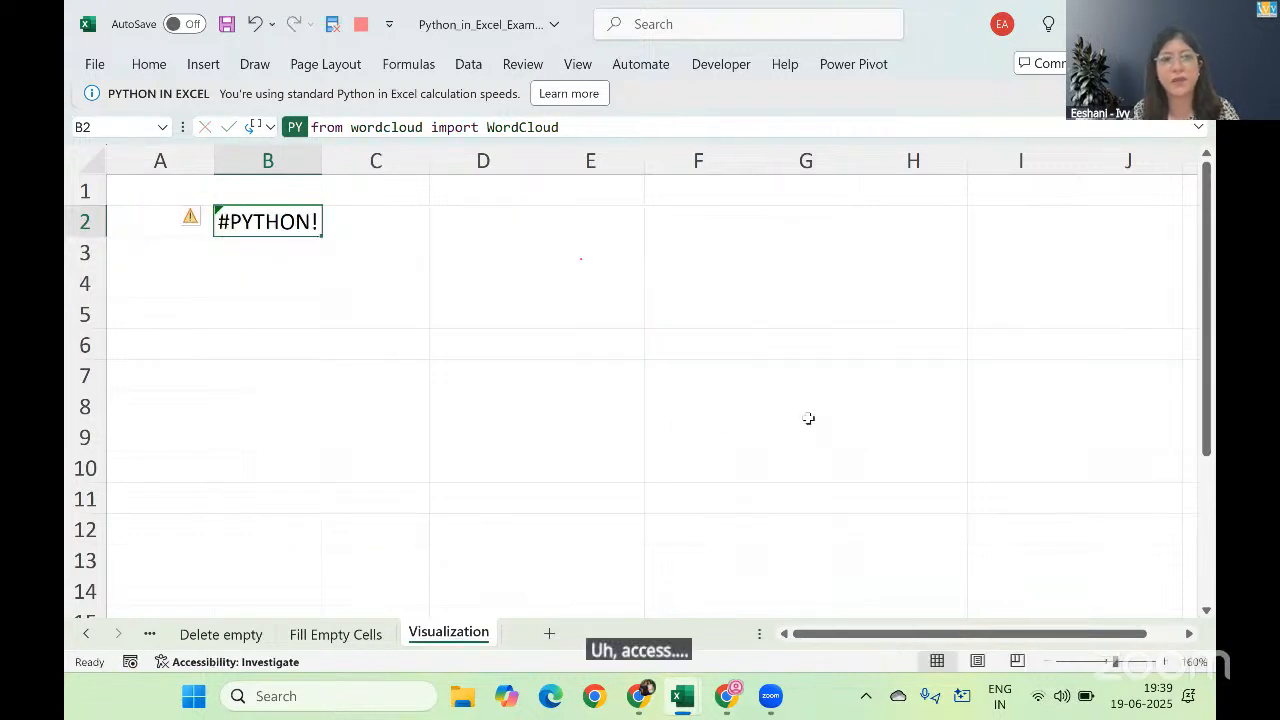
Step: Copy the word cloud Python formula from B2 into N32 of the Data Profile sheet and recommit it there
key("ctrl+c")
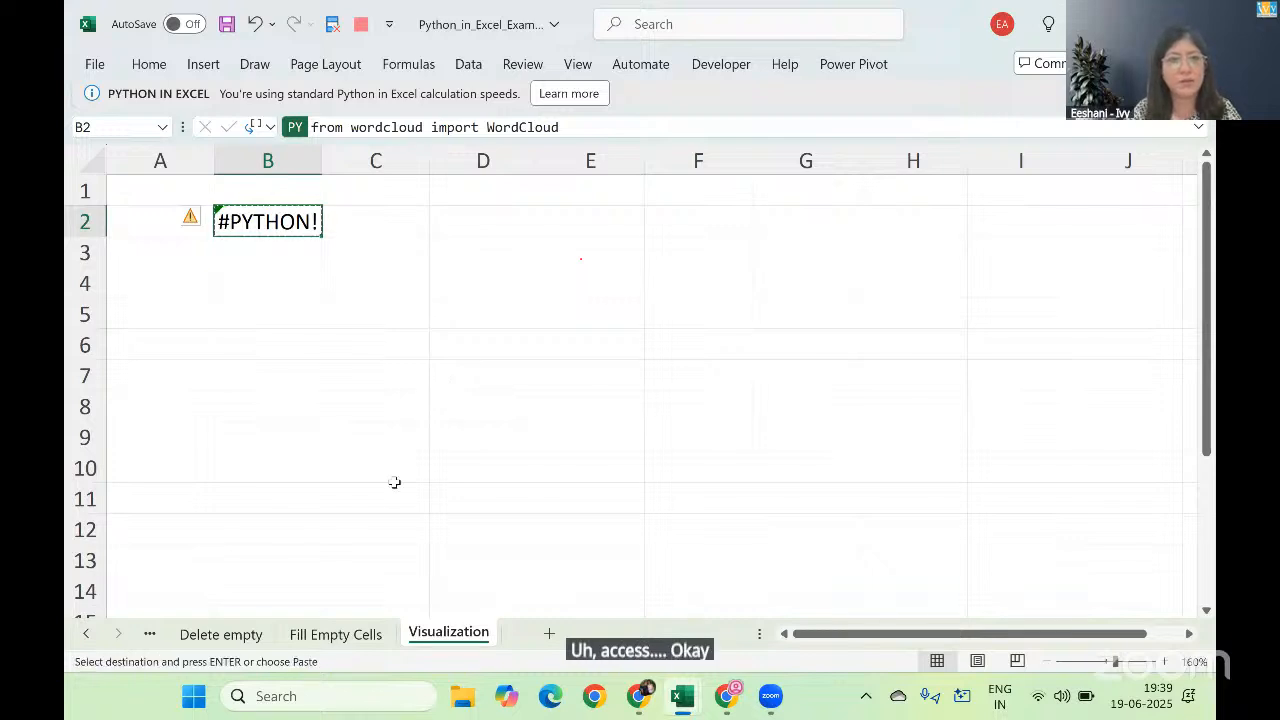
left_click(82, 637)
left_click(82, 637)
left_click(82, 637)
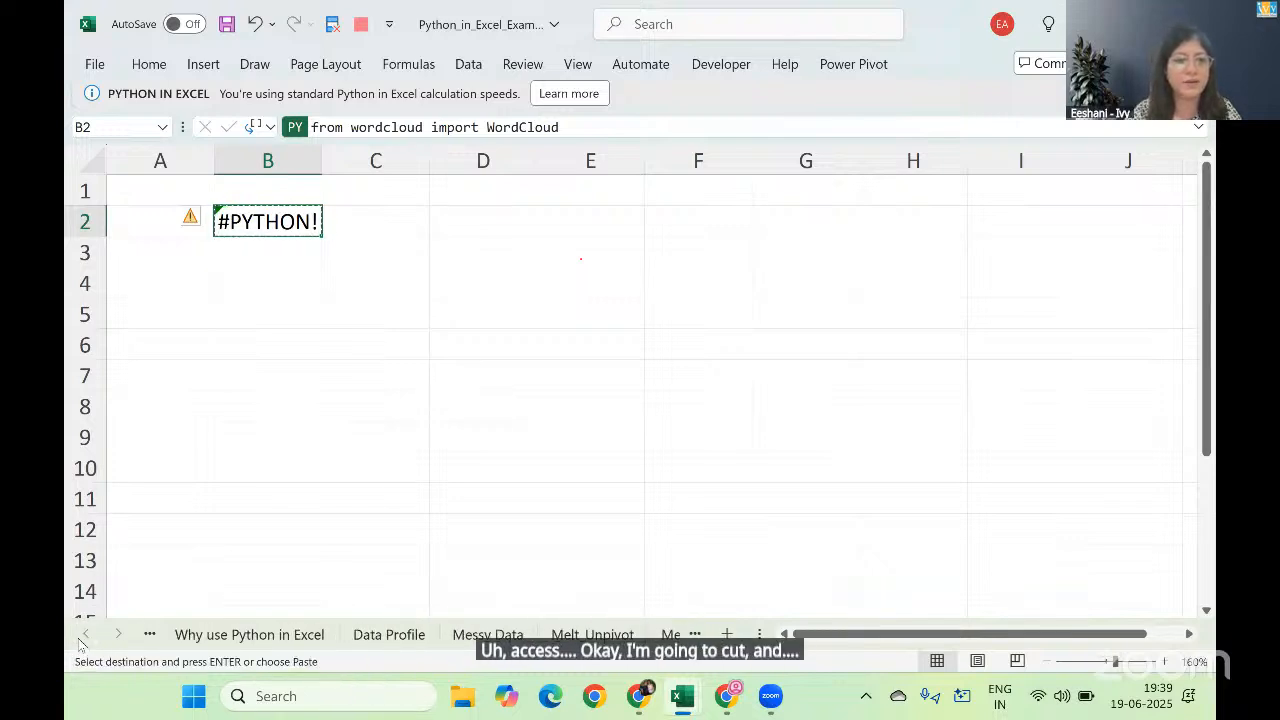
left_click(390, 634)
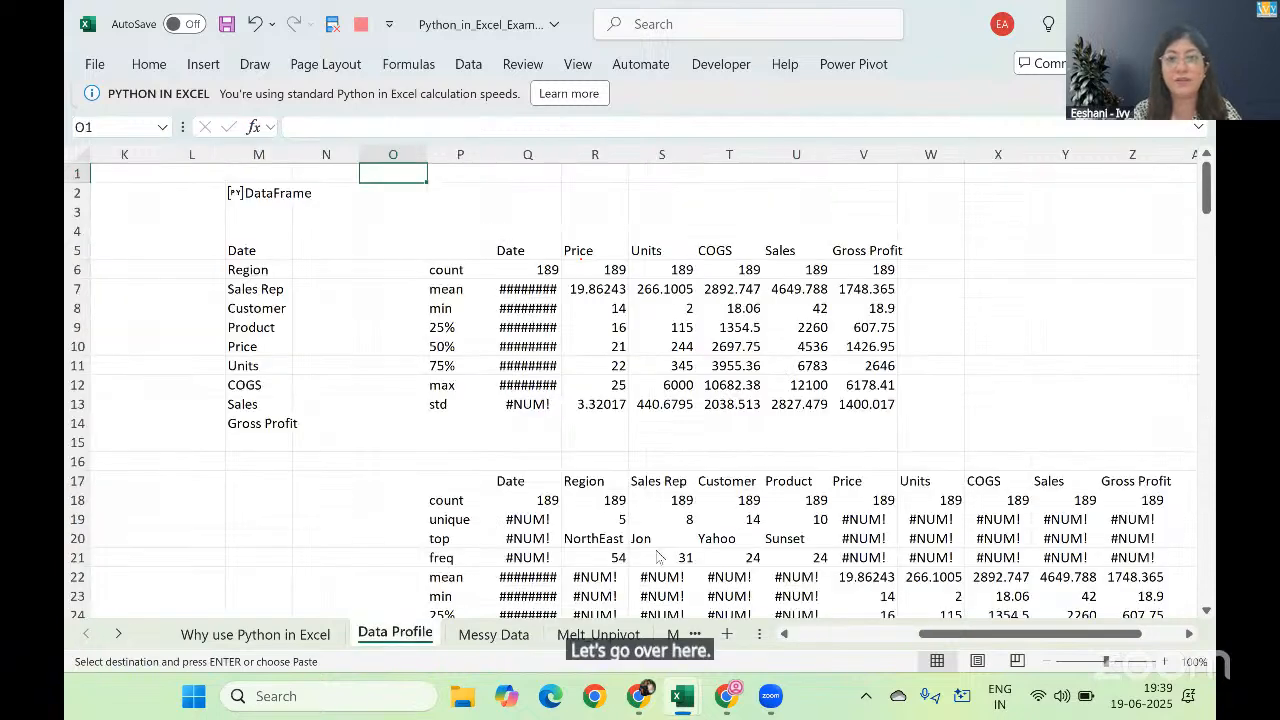
left_click(306, 530)
scroll(306, 514, "down", 4)
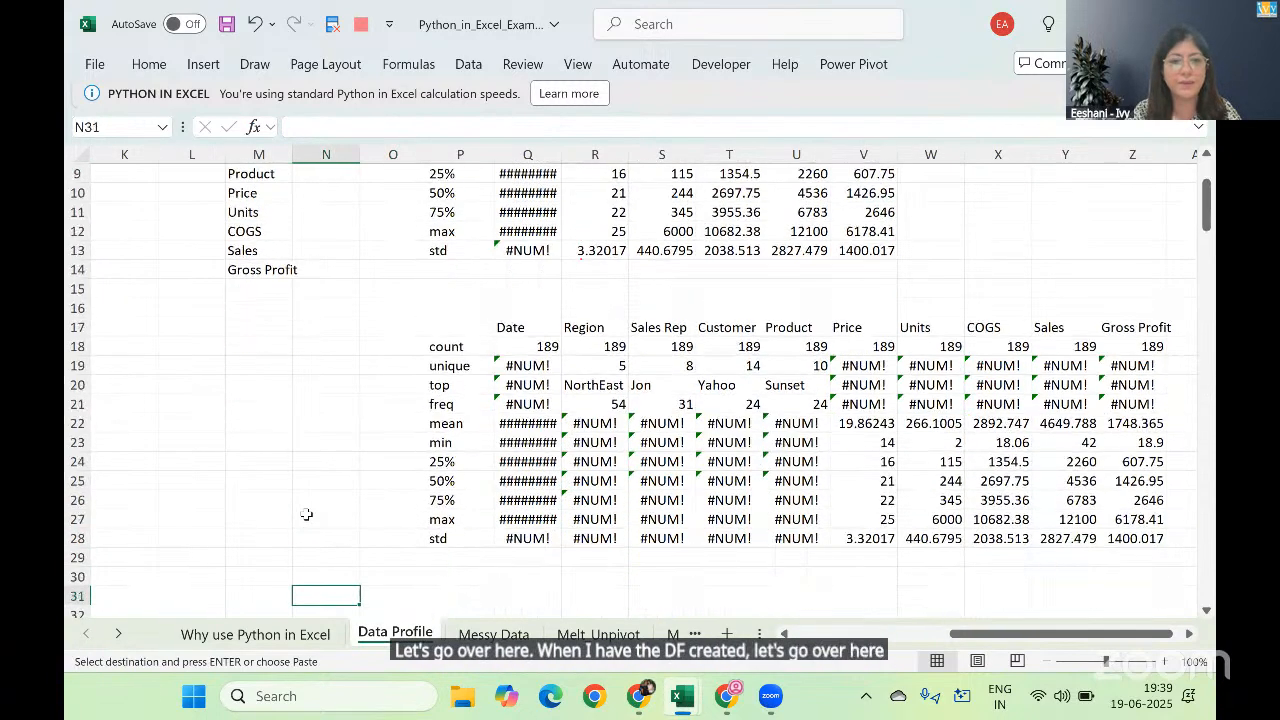
left_click(306, 514)
key("ctrl+v")
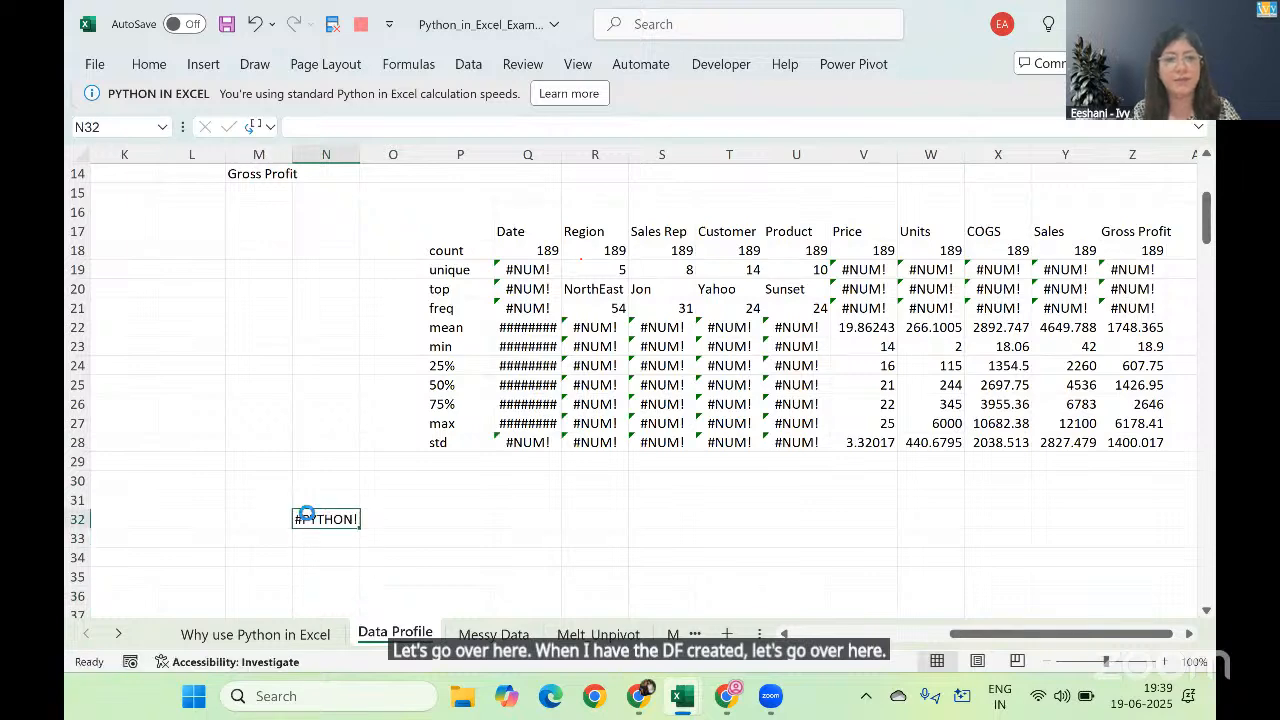
double_click(312, 519)
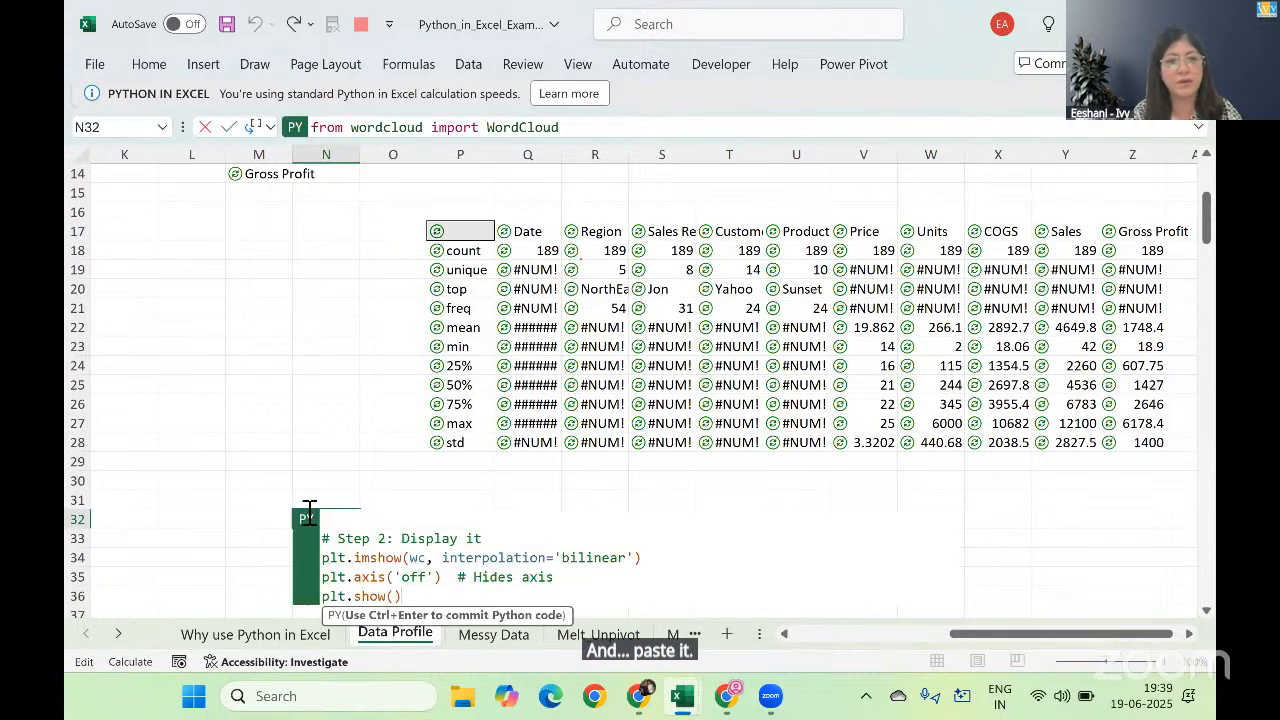
key("ctrl+Return")
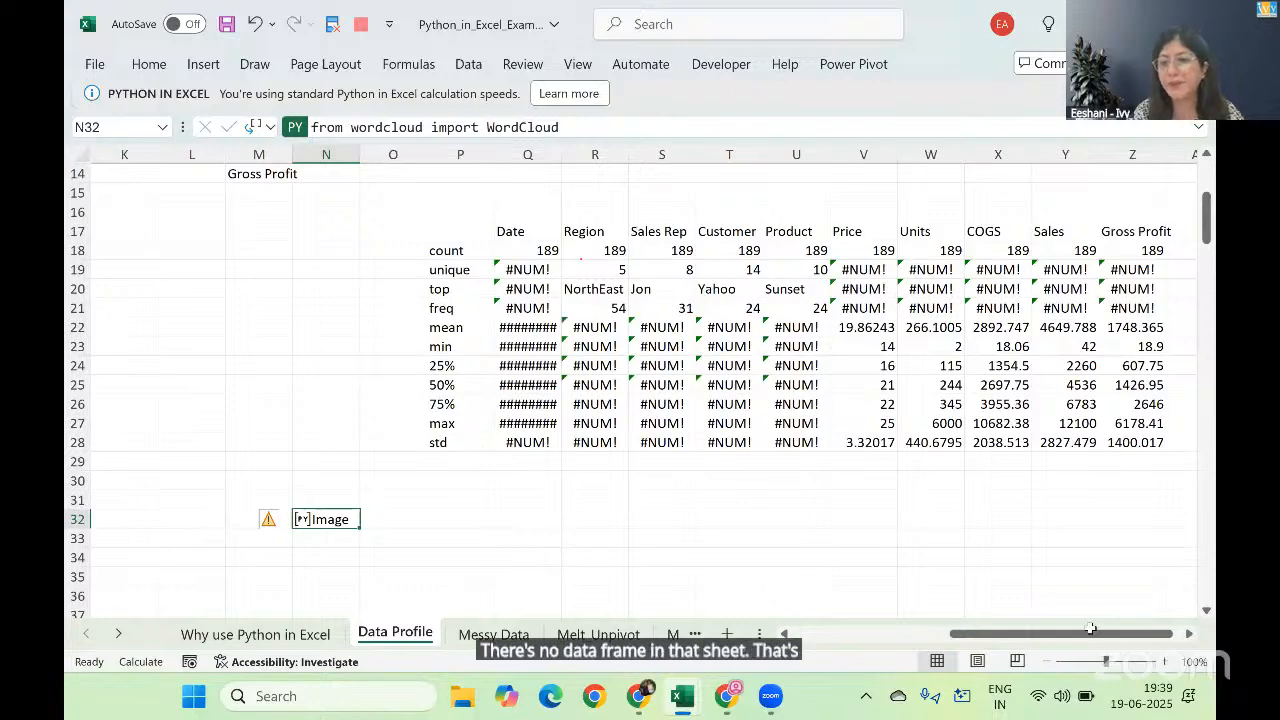
Step: Create a picture reference from the word cloud image in N32 so the plot shows over the cells
left_click(1165, 662)
left_click(1167, 664)
left_click(1167, 664)
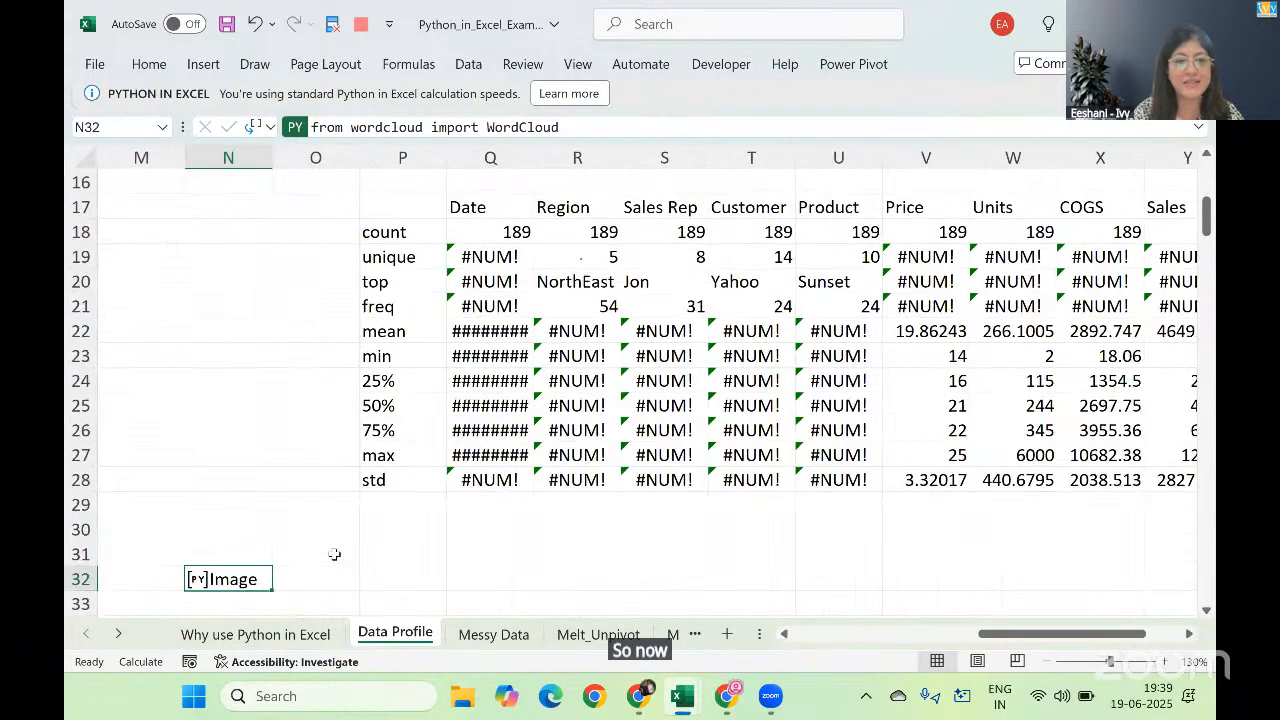
left_click(334, 554)
key("Down")
key("Down")
key("Down")
key("Down")
key("Down")
key("Down")
key("Down")
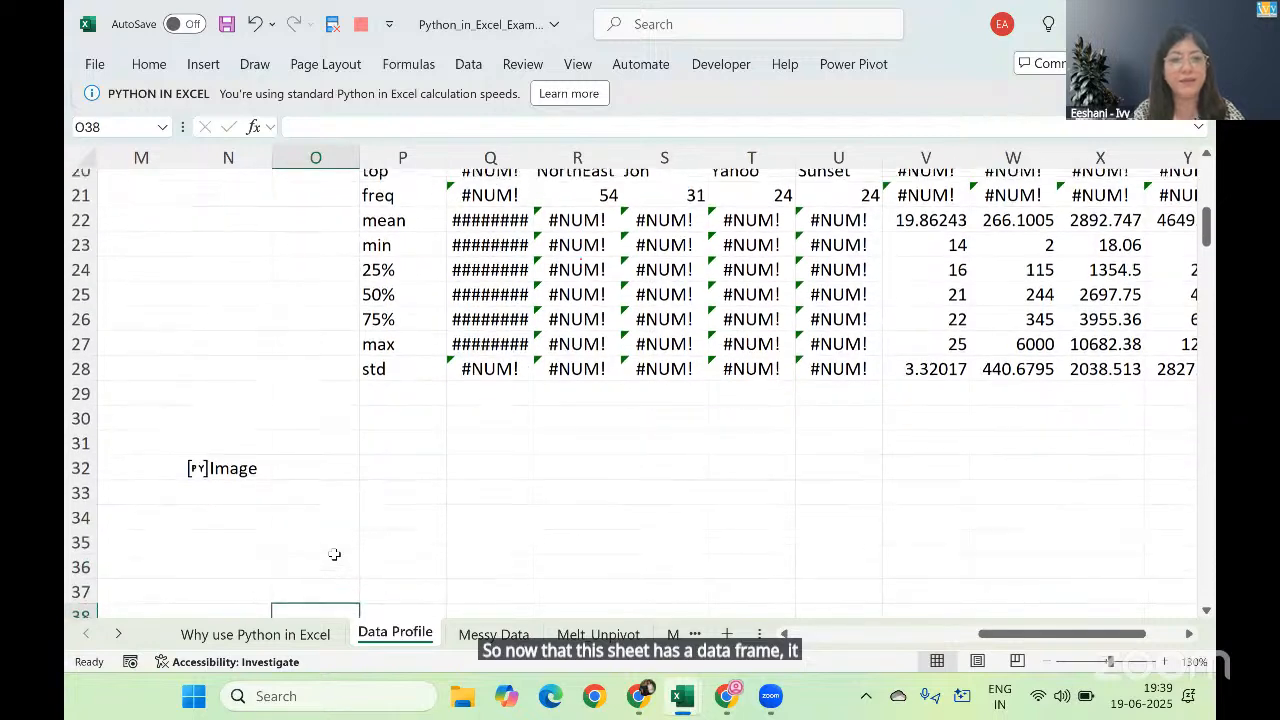
left_click(236, 451)
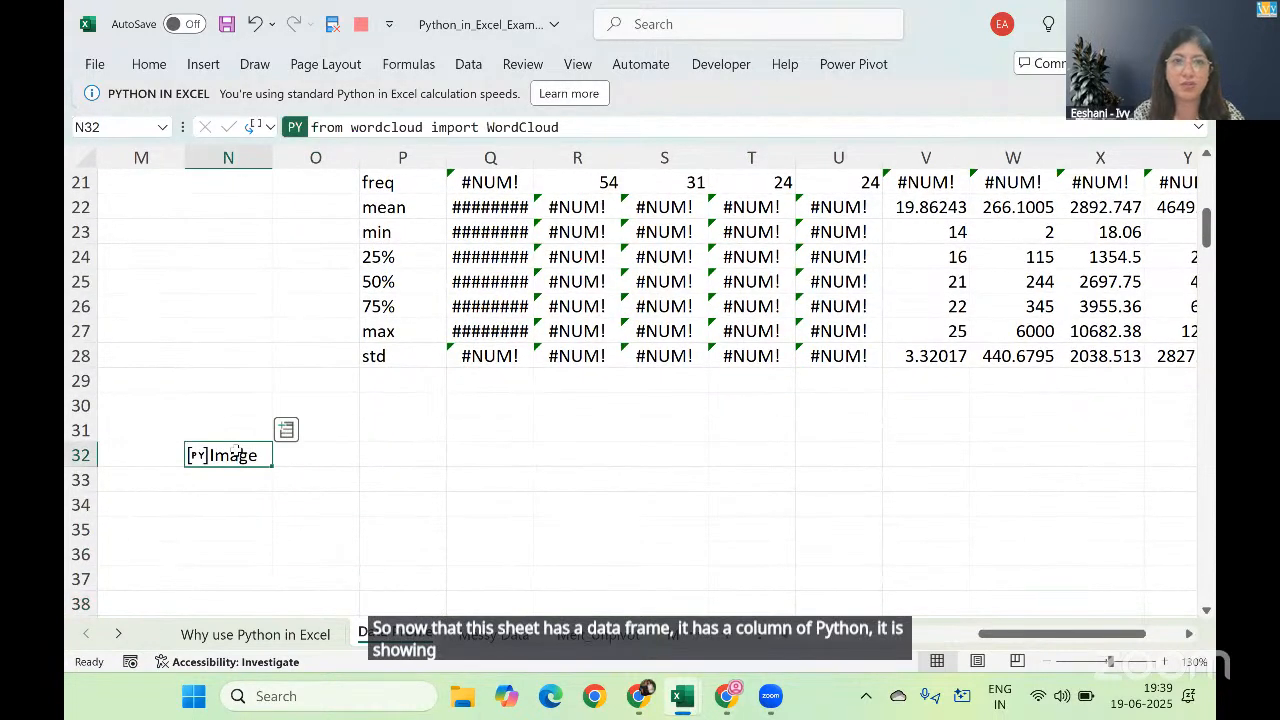
right_click(237, 455)
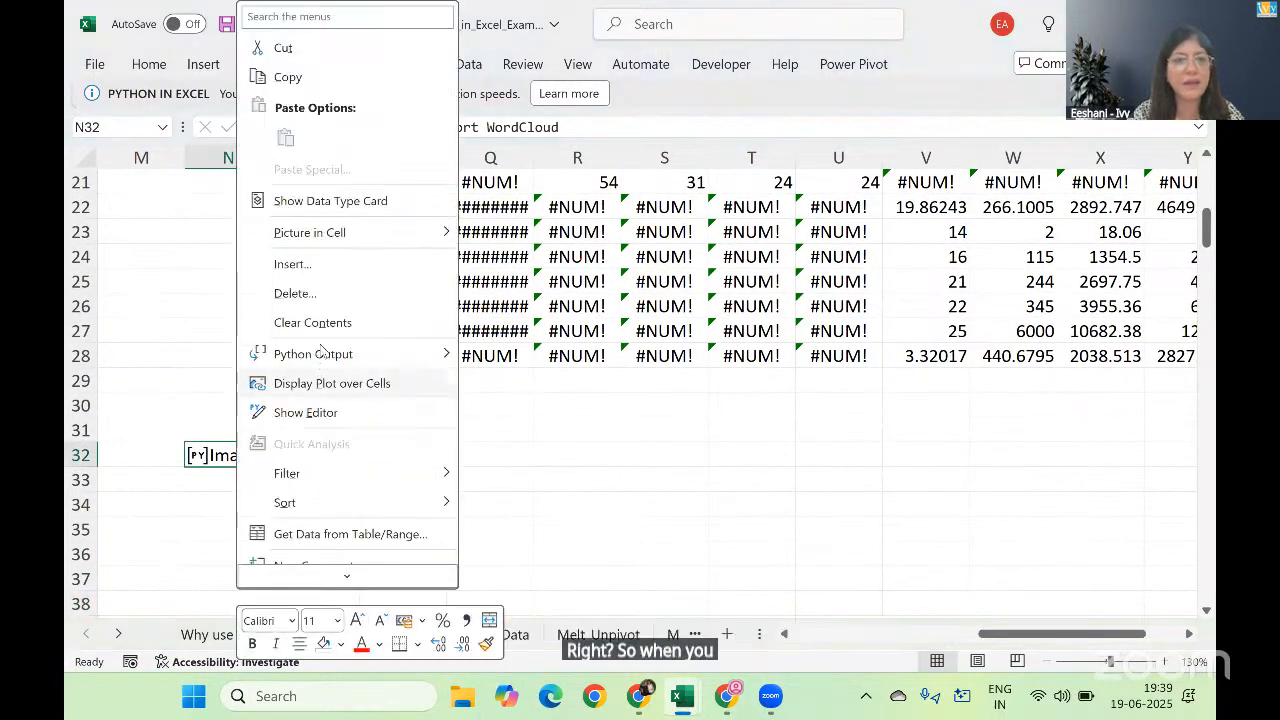
mouse_move(314, 244)
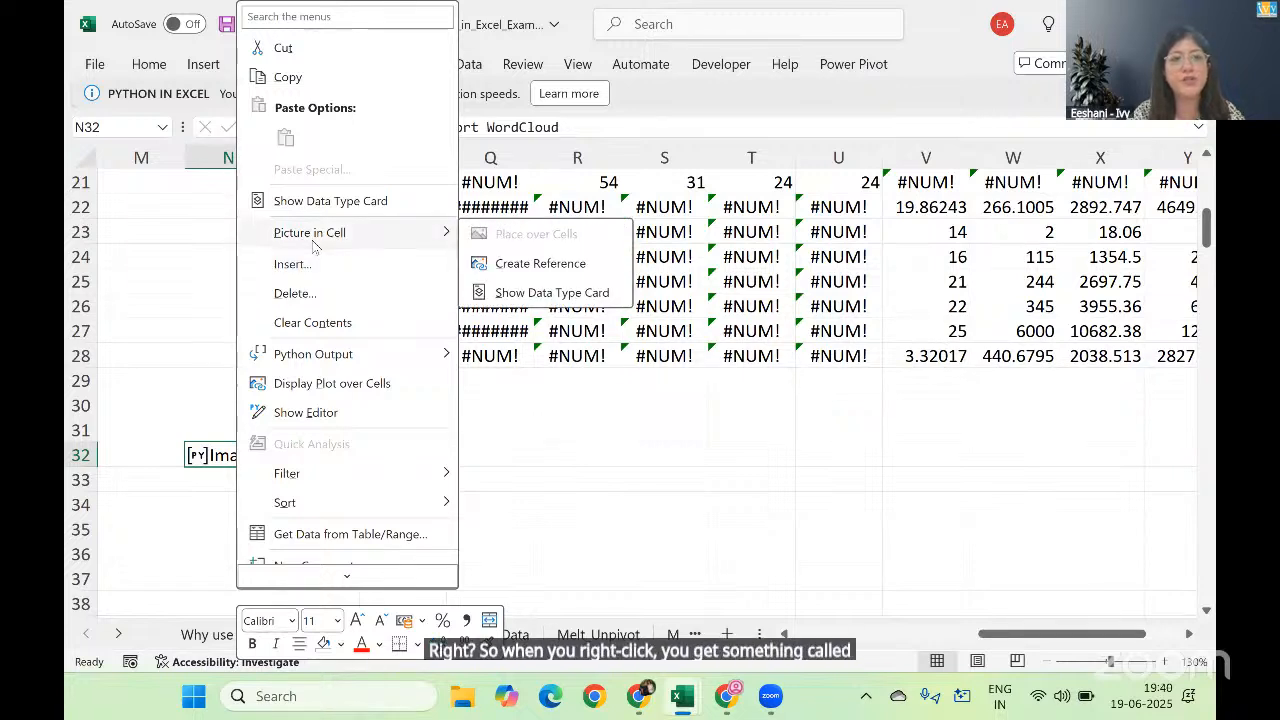
left_click(538, 263)
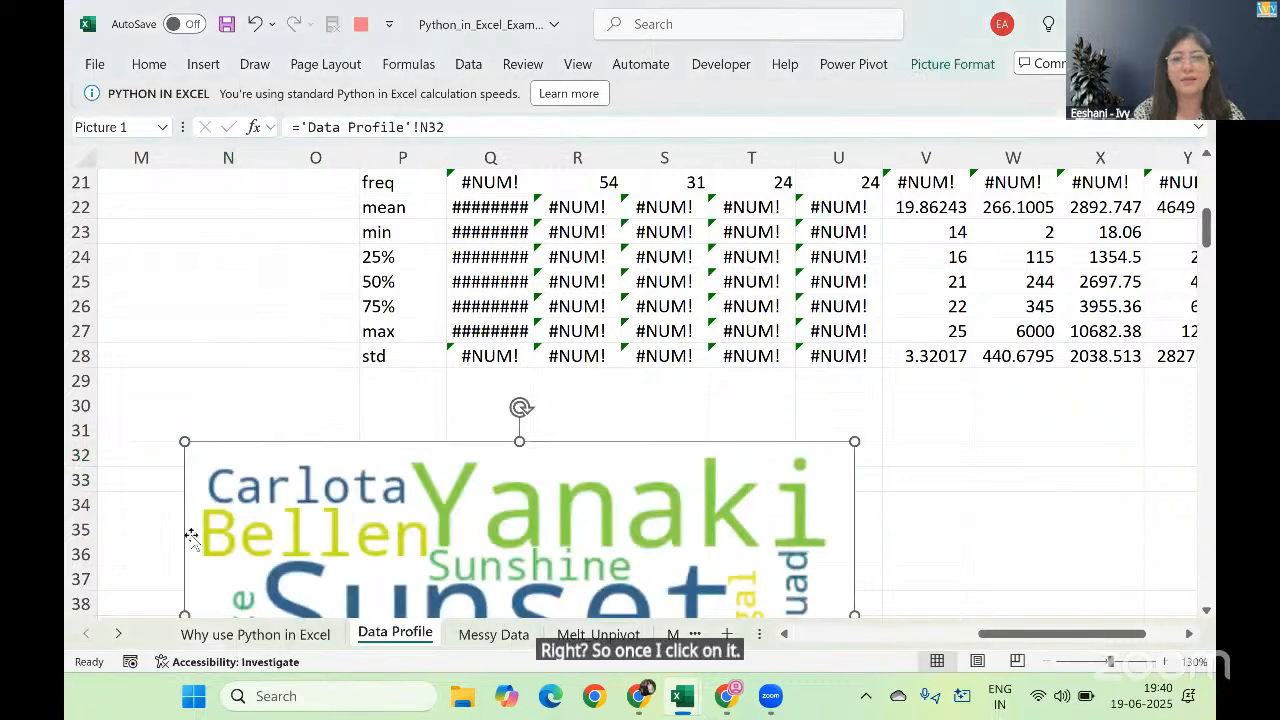
Step: Shrink the word cloud picture and move it over about columns P to U, rows 23 to 33
left_click_drag(586, 537, 657, 320)
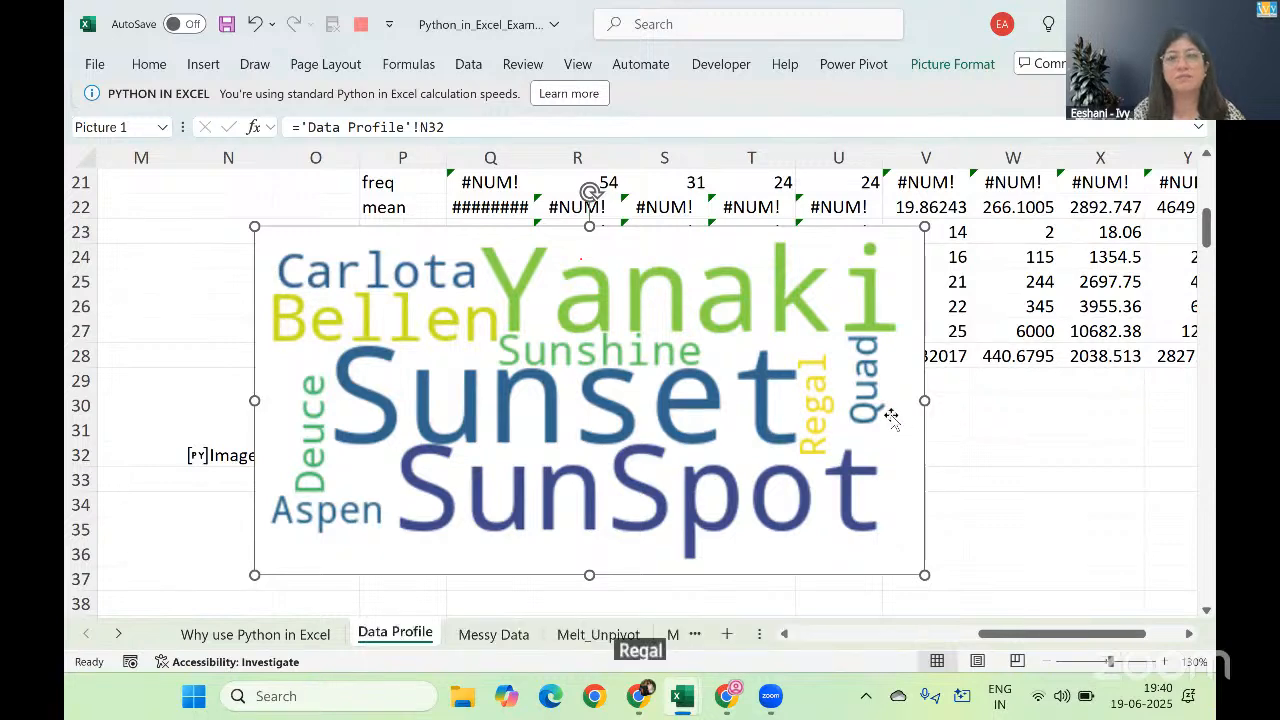
left_click_drag(922, 228, 759, 318)
left_click_drag(557, 446, 712, 367)
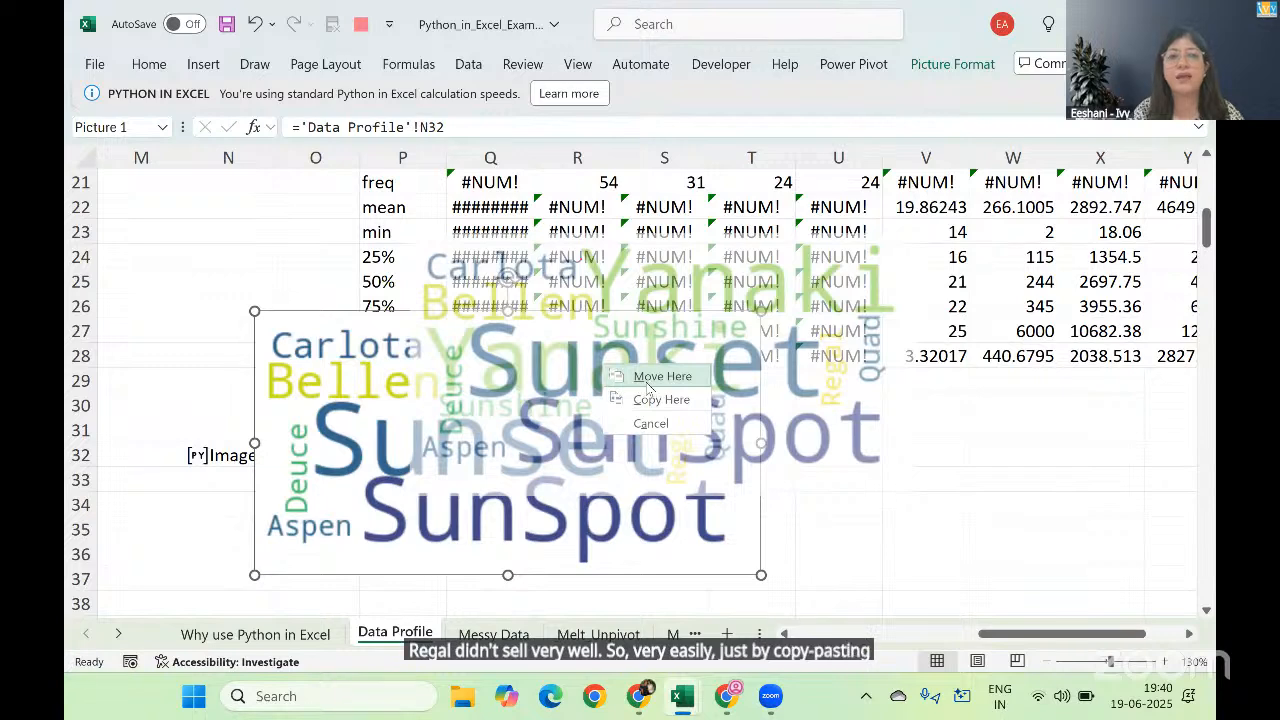
left_click(660, 377)
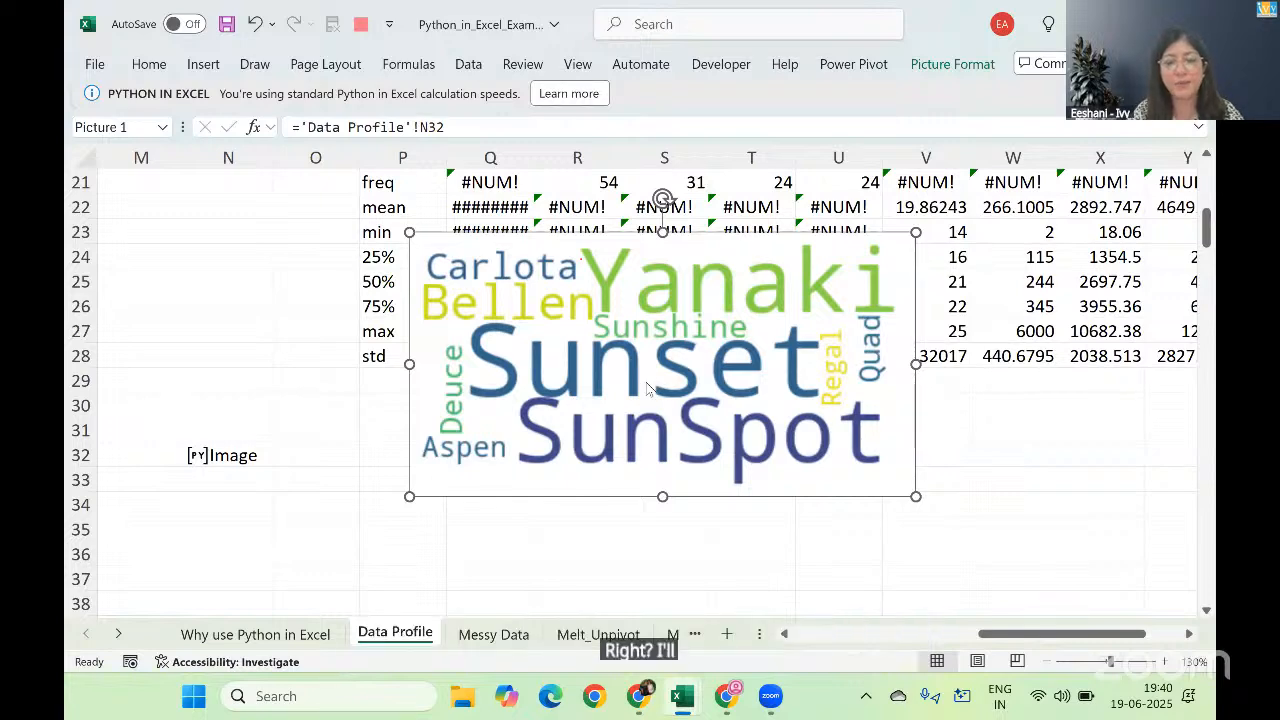
Step: Switch to the solutions workbook and copy the sns.histplot code from B27 of the Visualization sheet
key("alt+Tab")
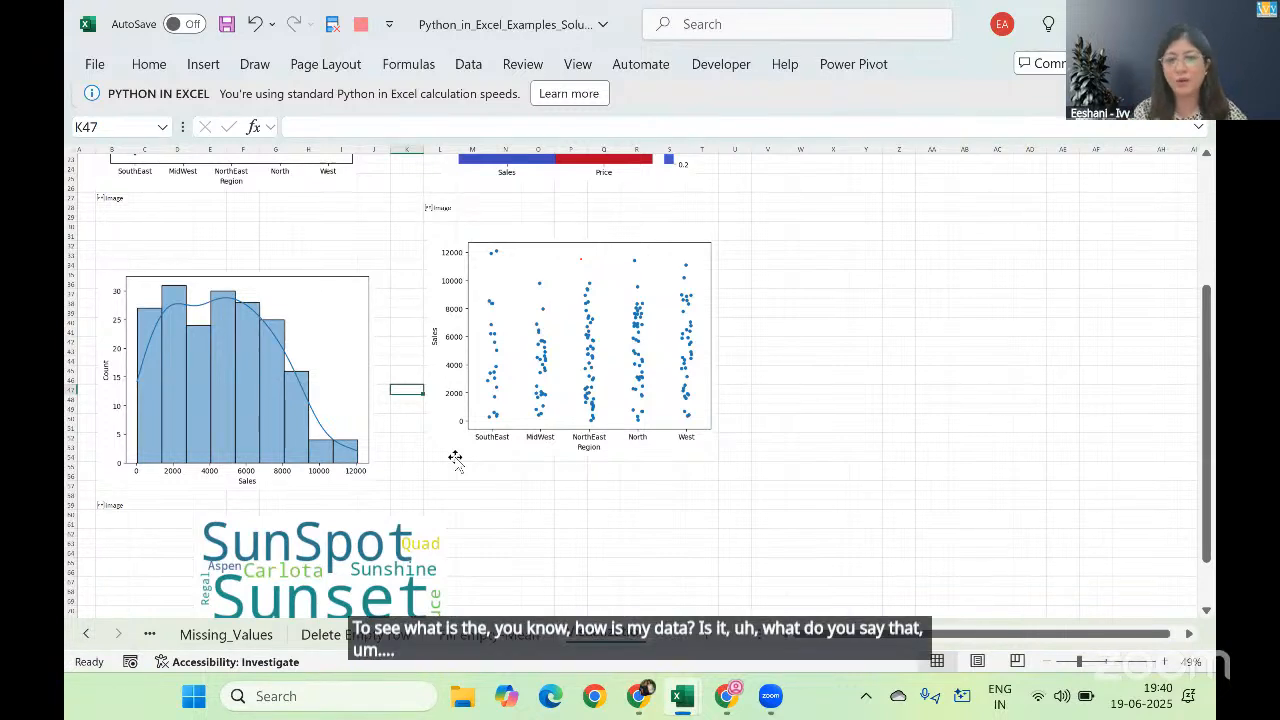
left_click(114, 198)
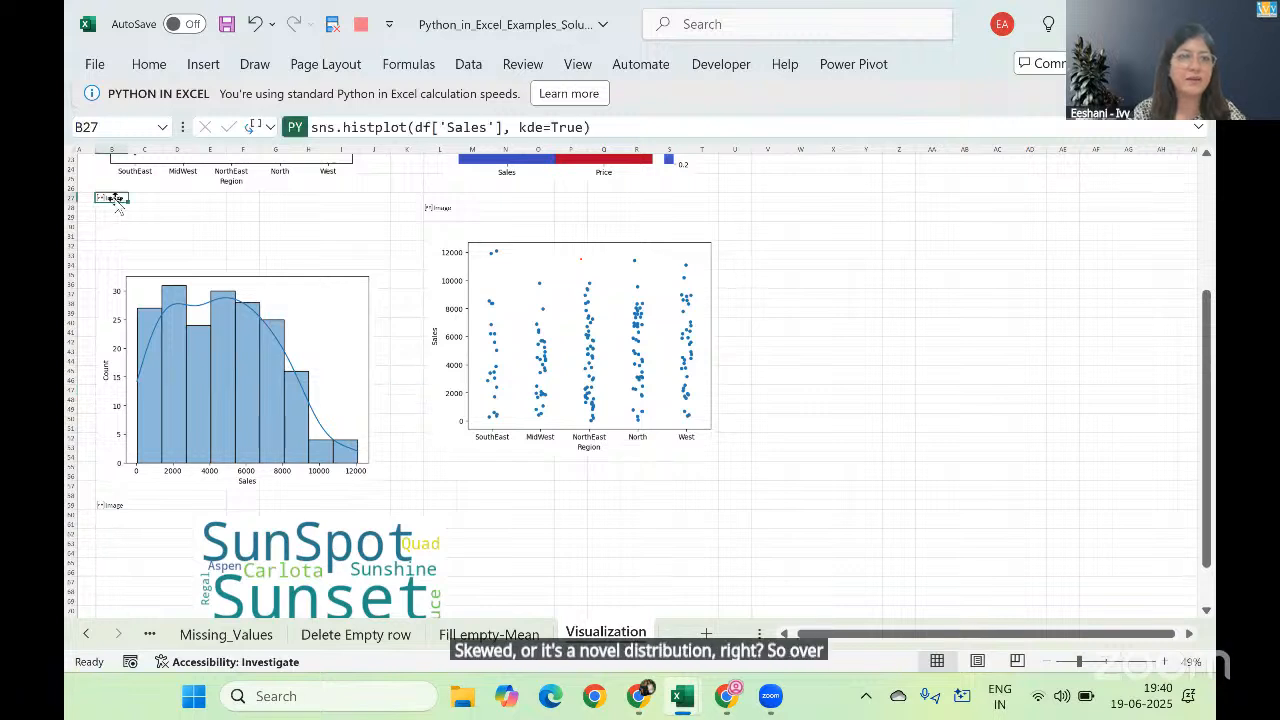
left_click(646, 127)
key("ctrl+a")
key("ctrl+c")
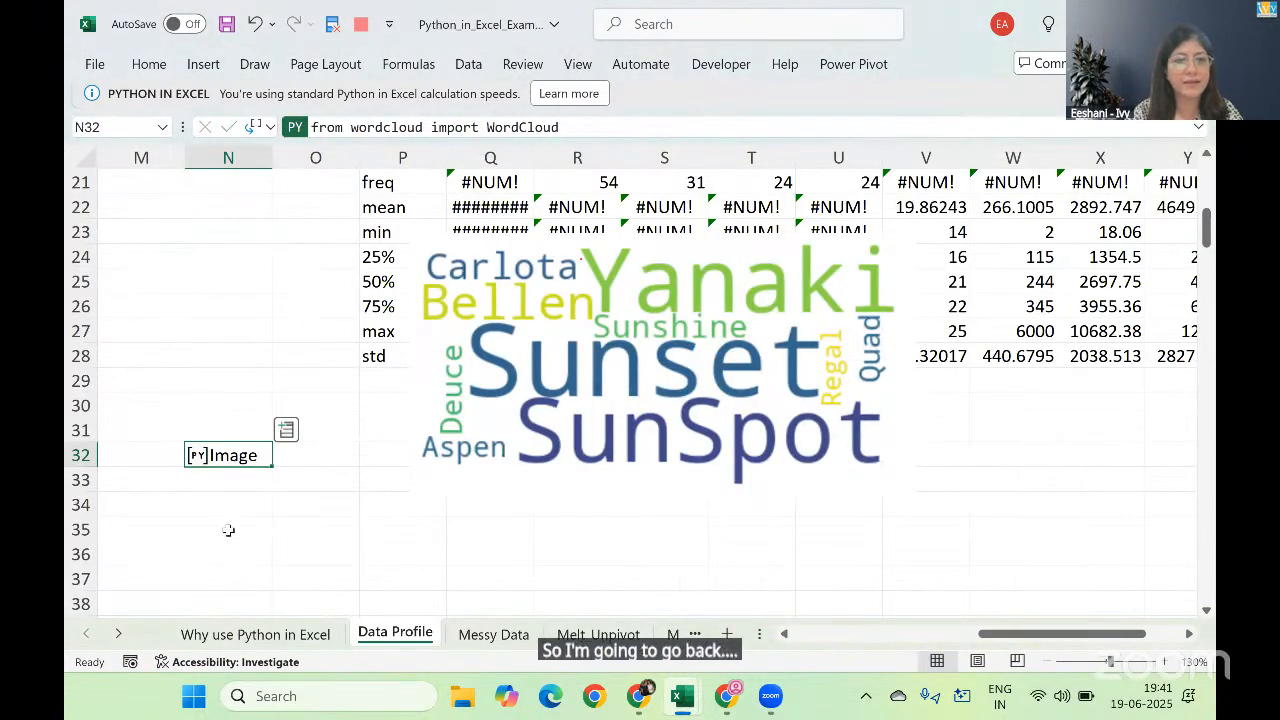
Step: Back on the Data Profile sheet, enter sns.histplot(df['Sales'], kde=True) as a Python formula in N35 and commit it
left_click(228, 528)
type("=py")
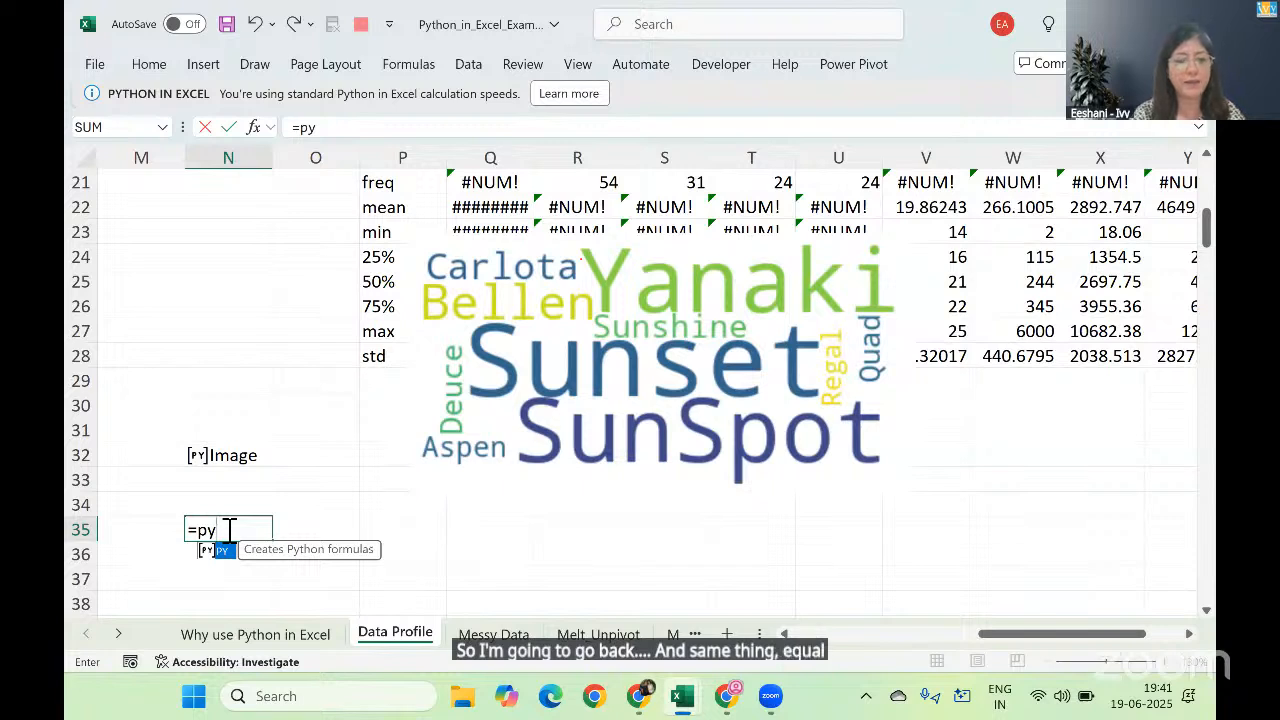
key("Tab")
key("ctrl+v")
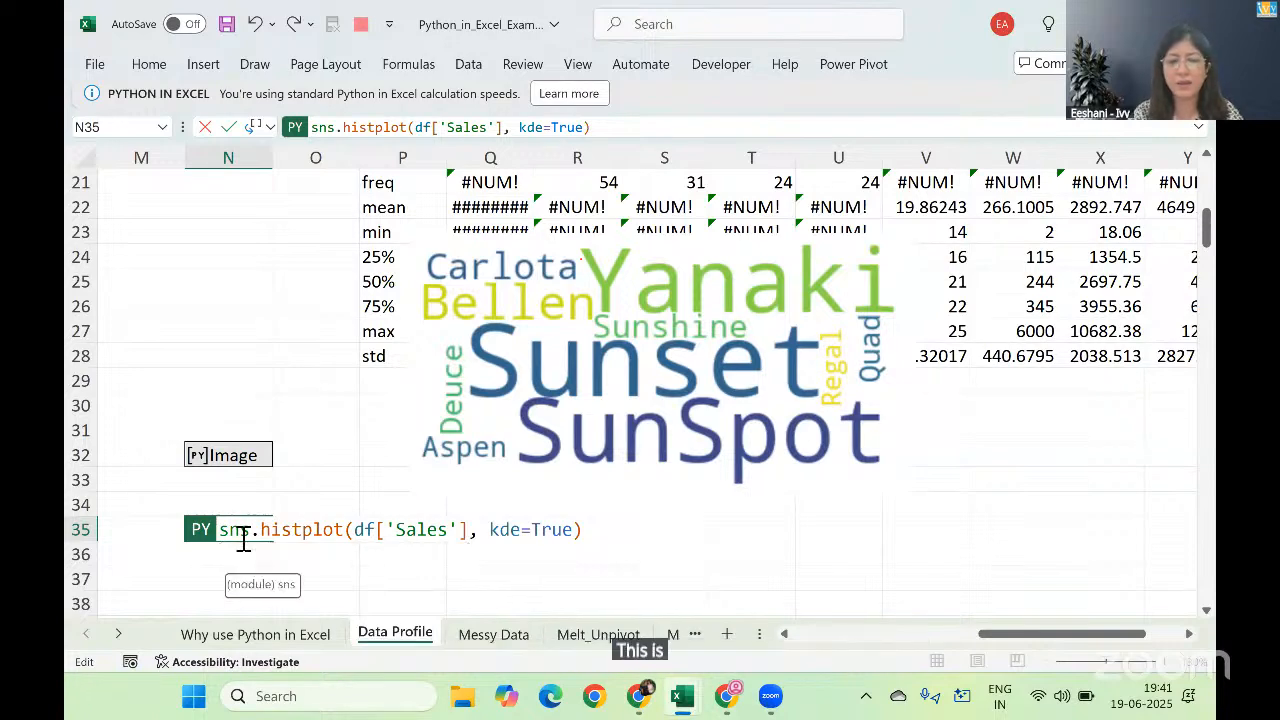
key("ctrl+Return")
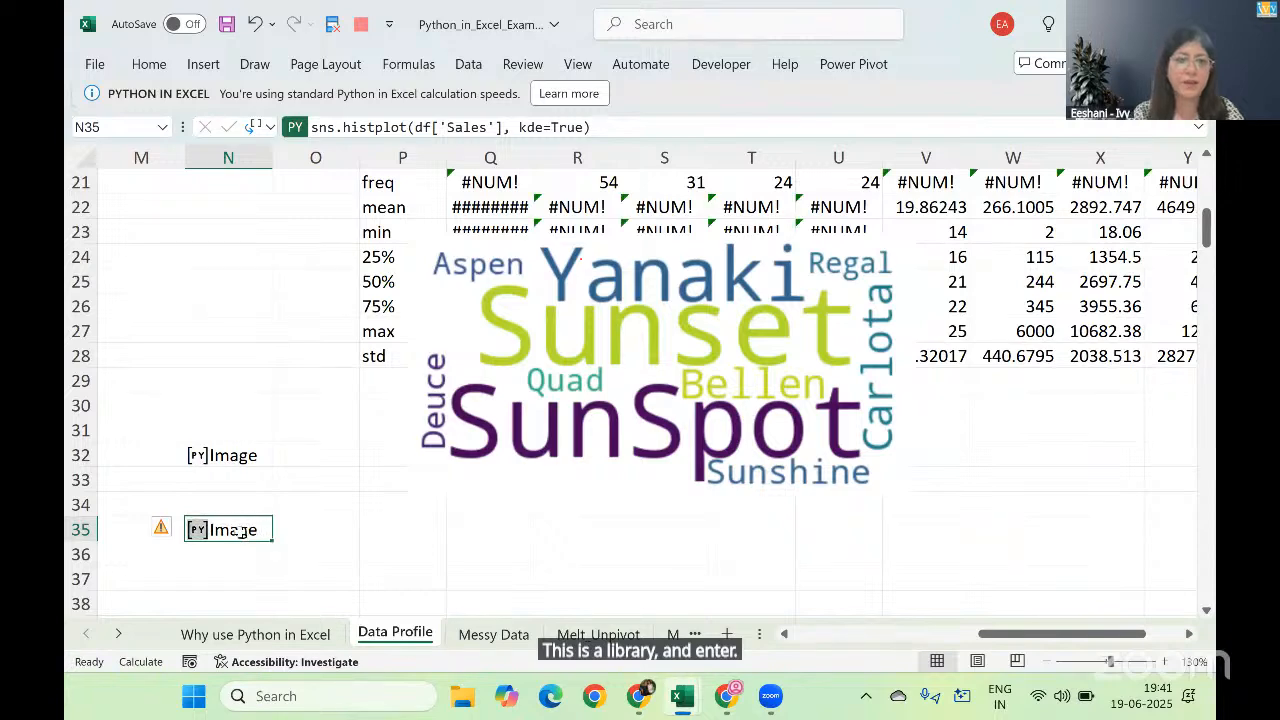
Step: Create a picture reference from the histogram image in N35 and view the whole Sales distribution plot
right_click(240, 532)
mouse_move(368, 236)
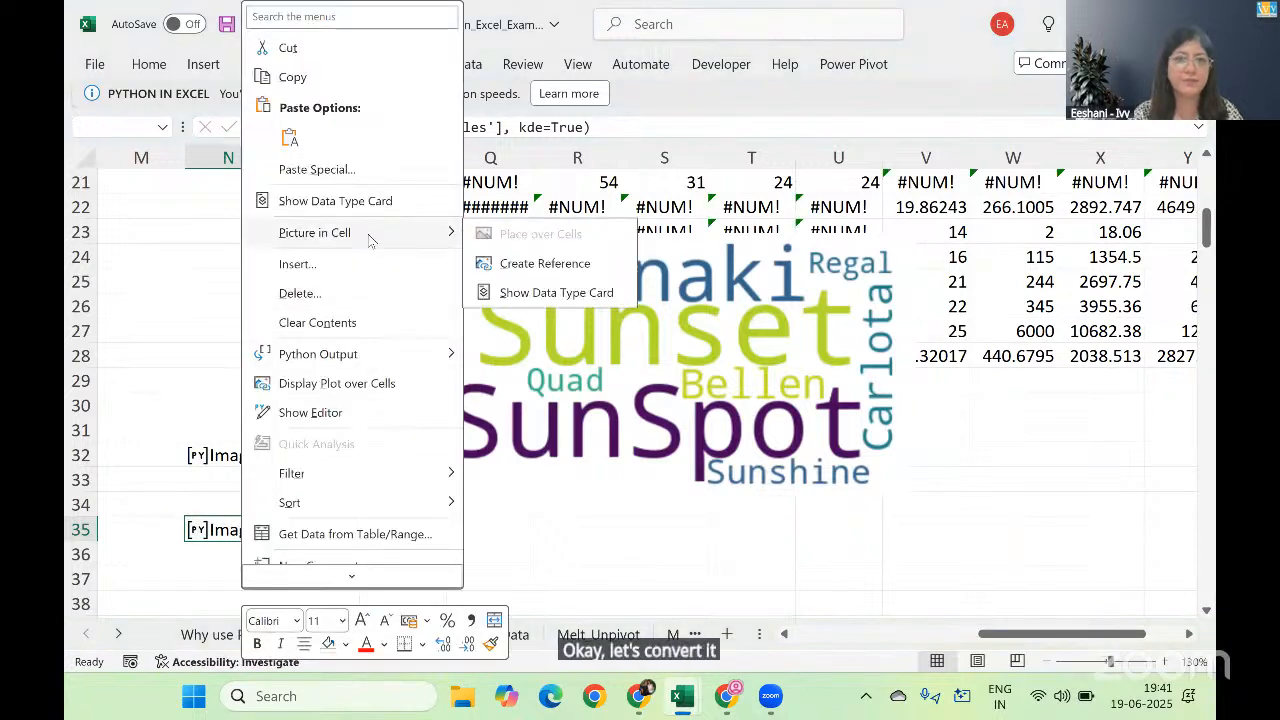
left_click(545, 264)
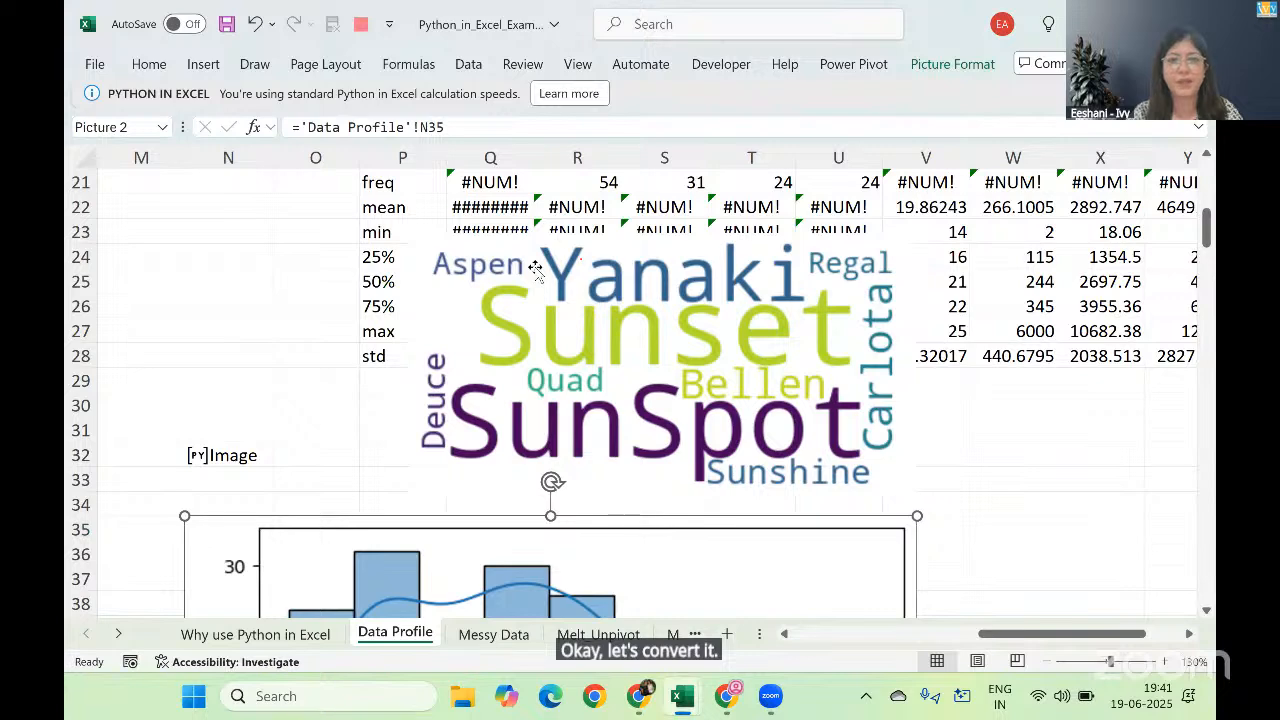
scroll(1182, 276, "down", 5)
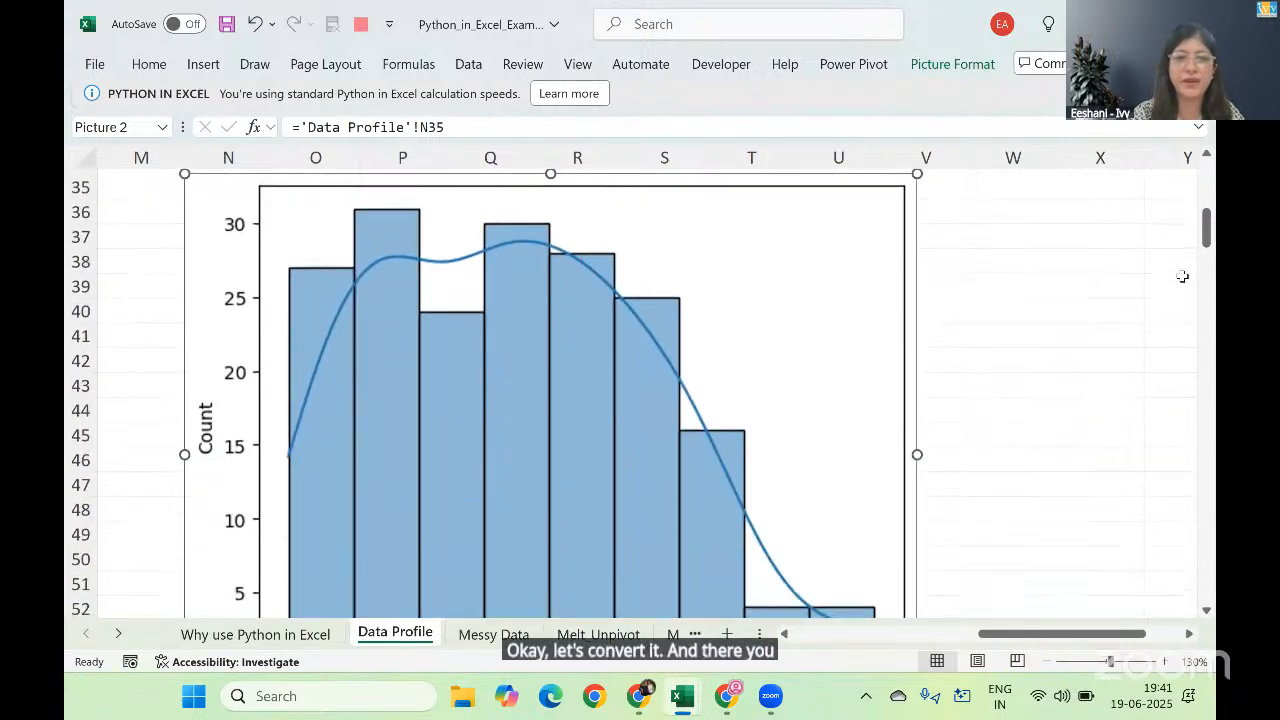
scroll(1182, 276, "down", 2)
scroll(1183, 285, "down", 4, "ctrl")
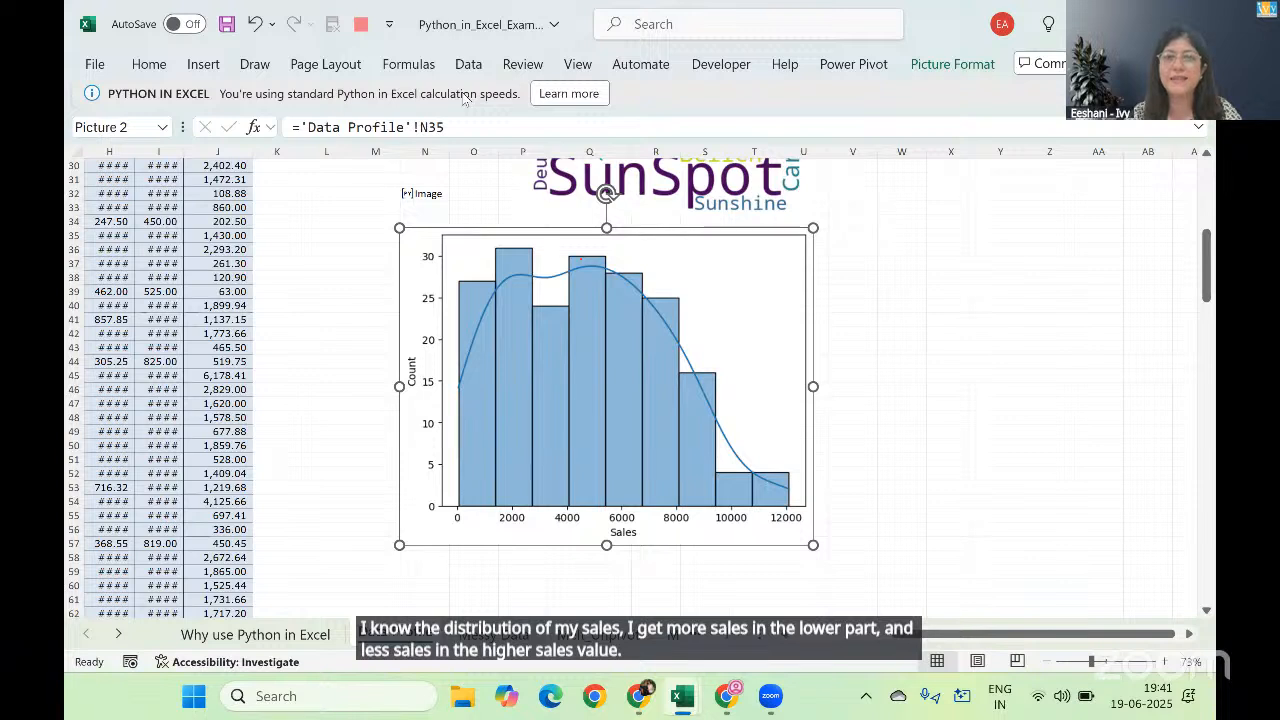
Step: Move the Sales histogram picture clear of N35, over about columns R to Y below the word cloud
left_click(905, 265)
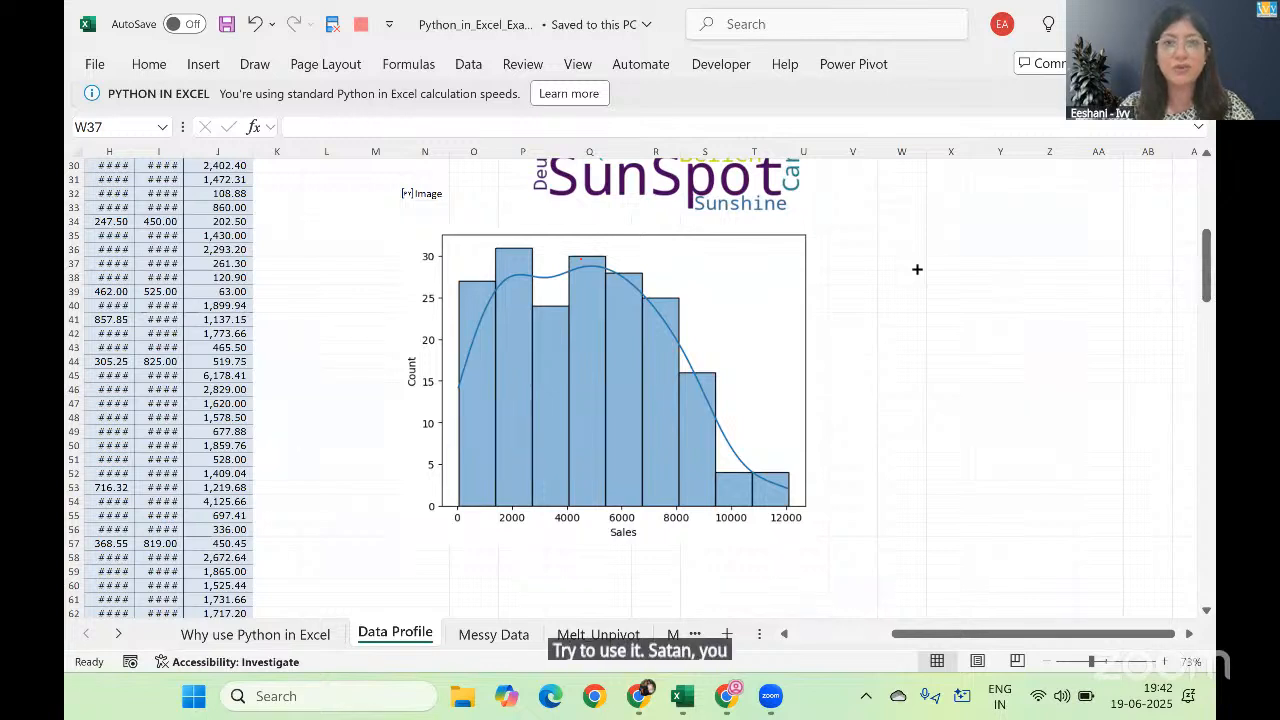
left_click(547, 291)
left_click_drag(614, 298, 848, 306)
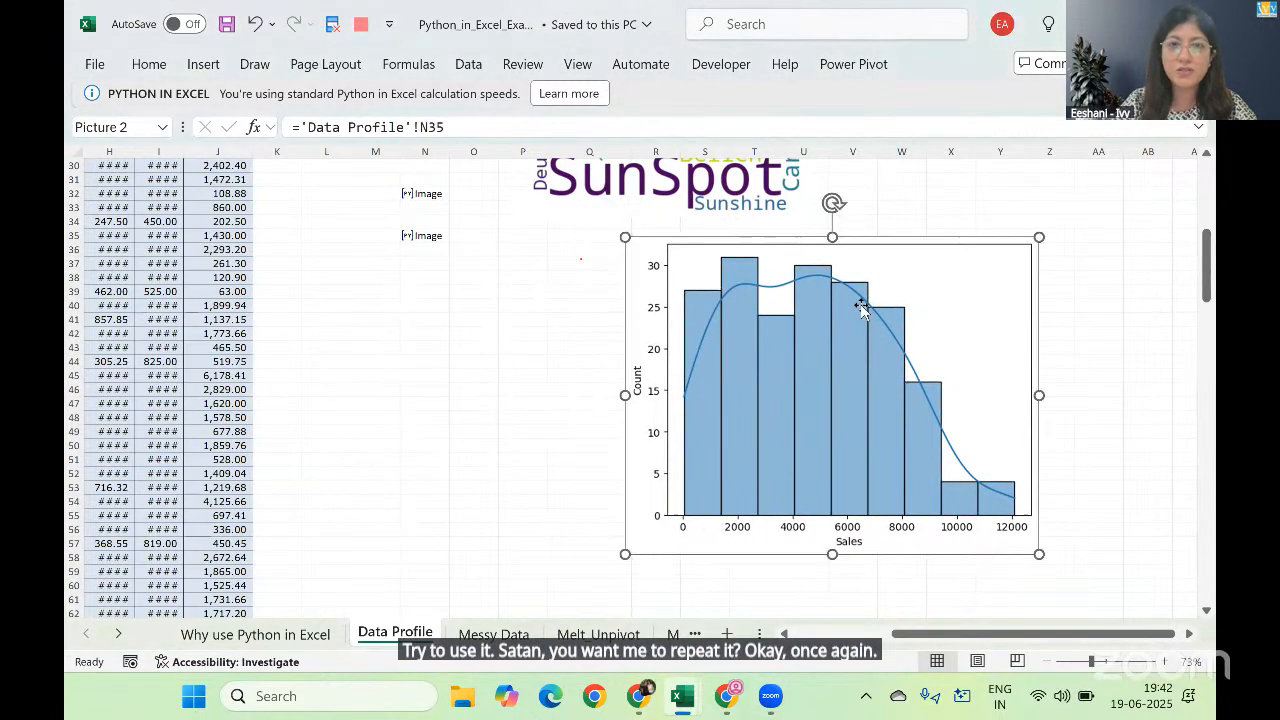
Step: Reopen the histogram formula in N35 to examine its library, plot type and column arguments, and recommit it unchanged
left_click(424, 236)
double_click(424, 236)
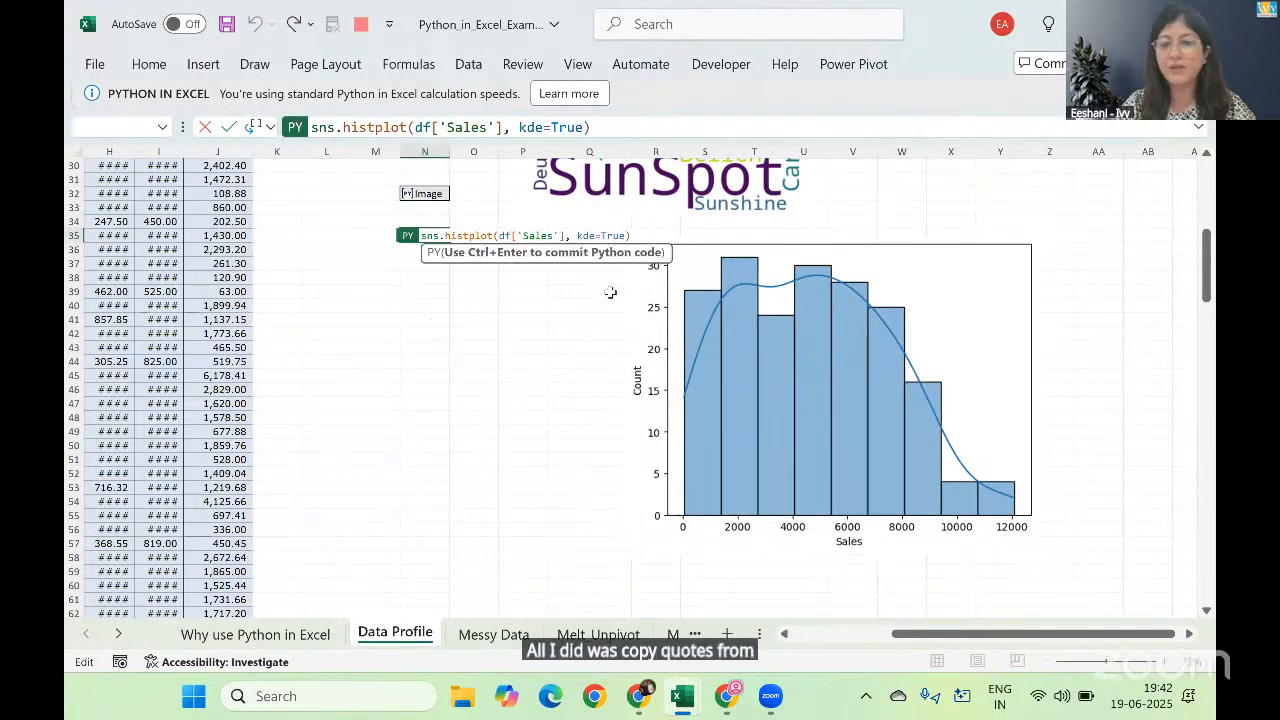
key("Escape")
left_click(1170, 662)
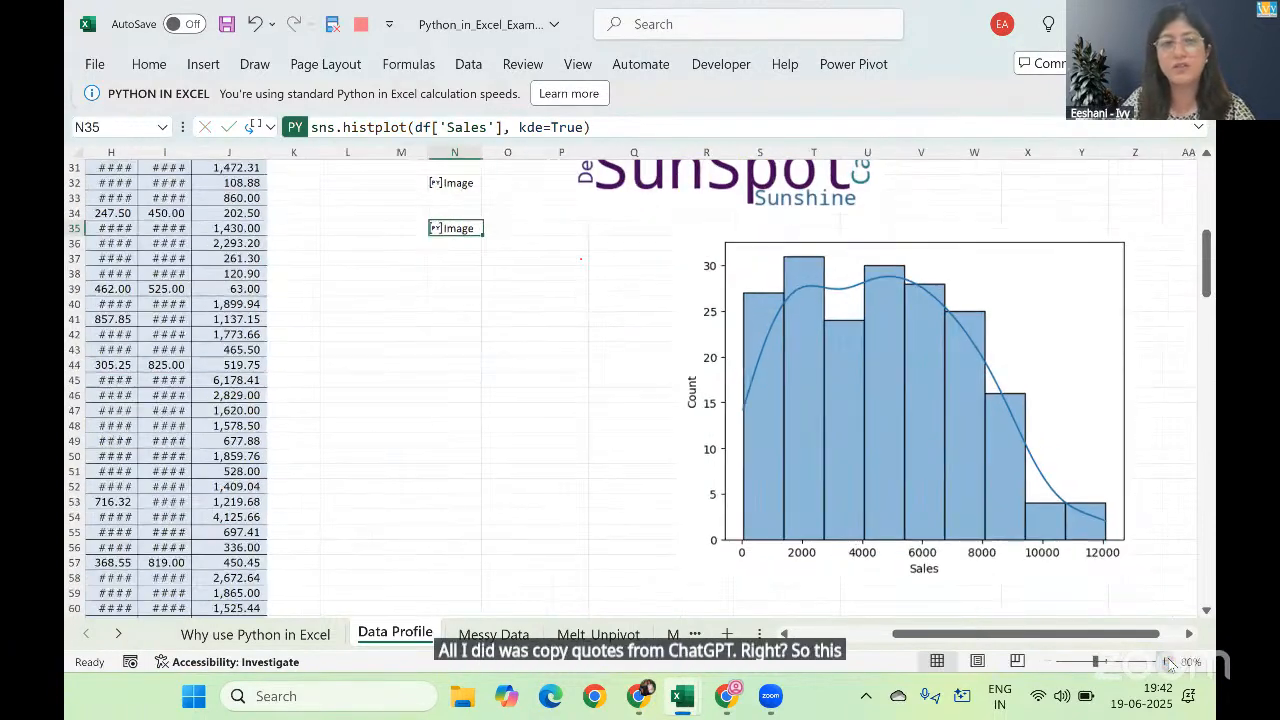
left_click(1170, 662)
left_click(1170, 662)
left_click(1170, 662)
left_click(1170, 662)
left_click(1170, 662)
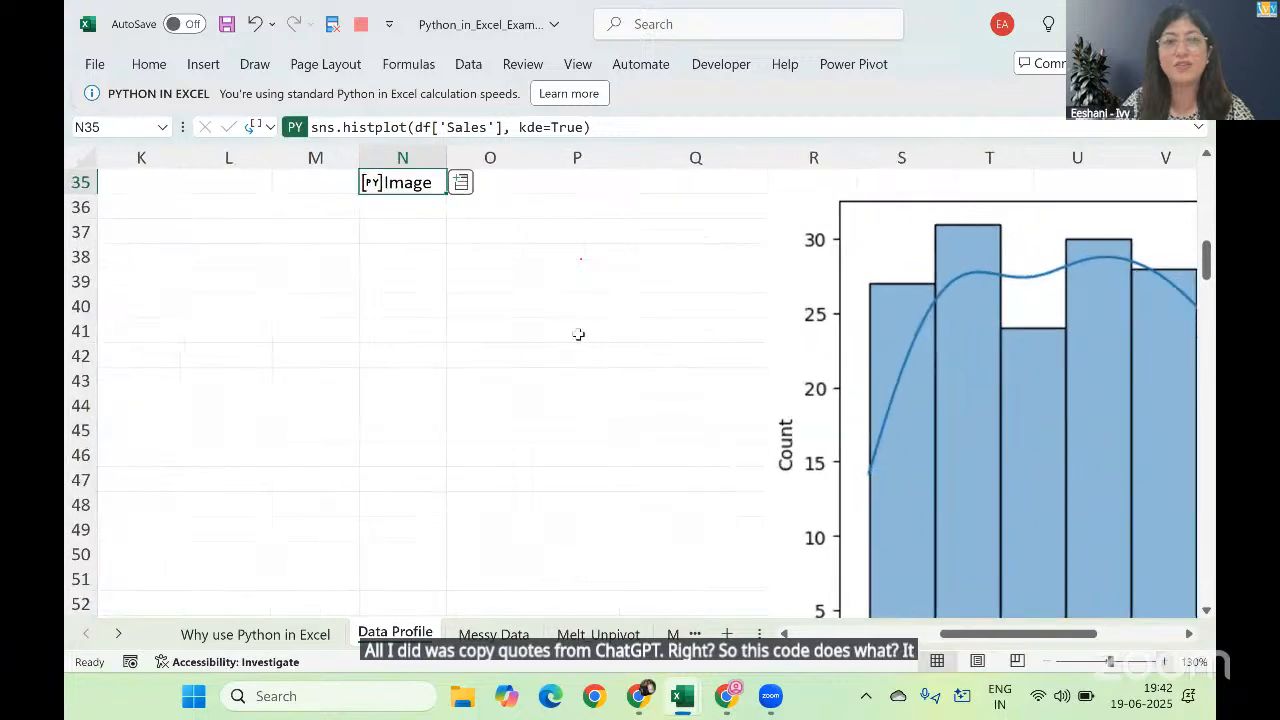
double_click(425, 188)
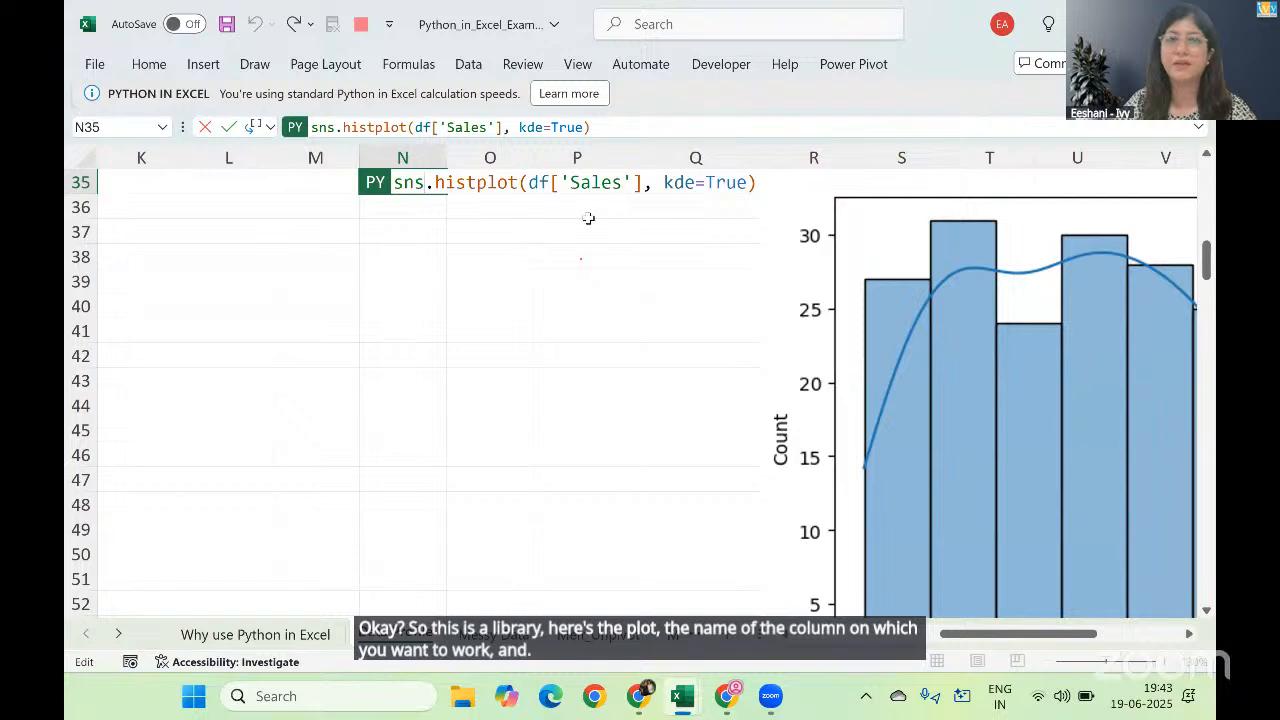
key("ctrl+Return")
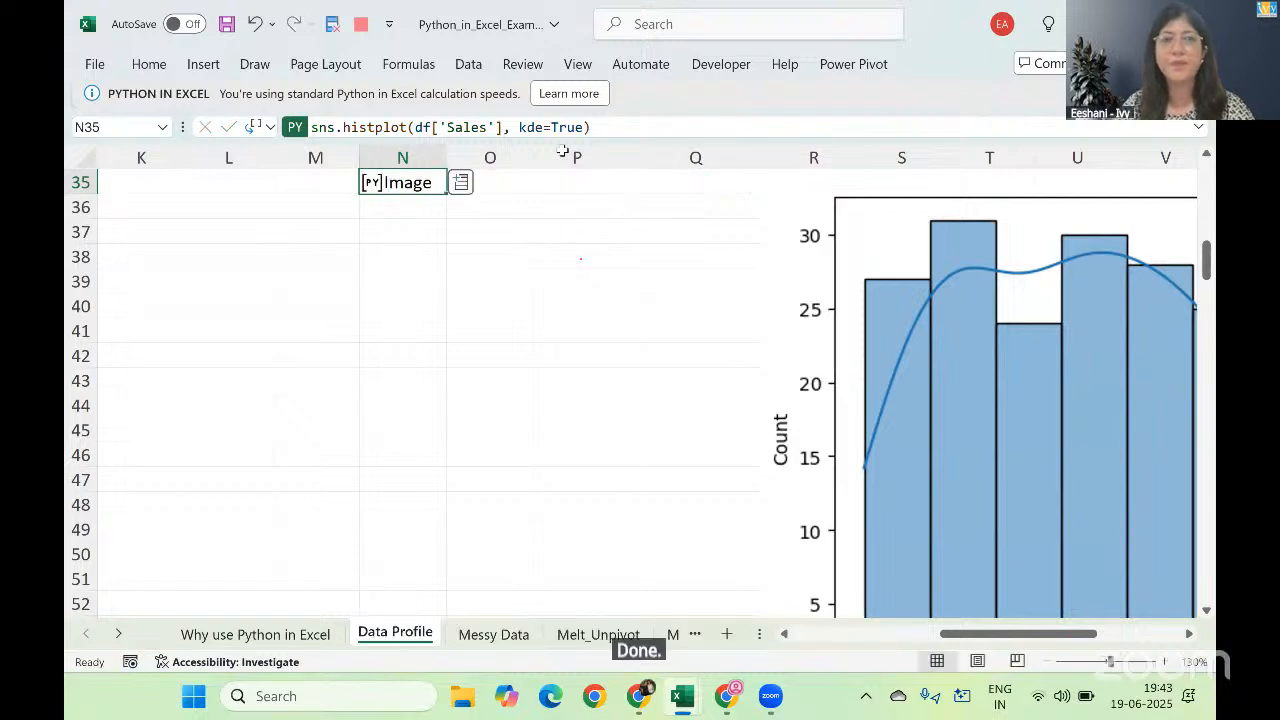